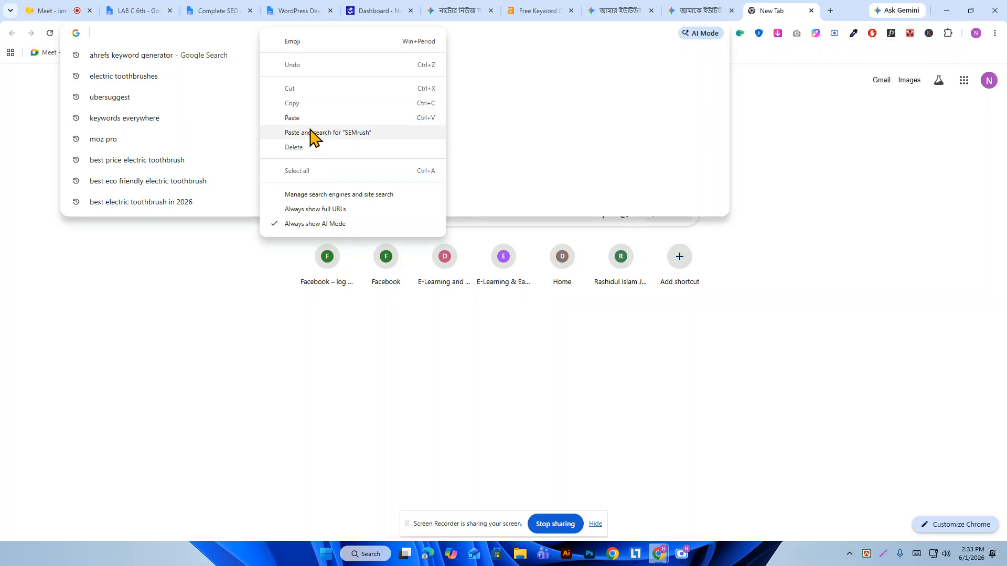
- Search the web for "semrush keyword generator" and open the Semrush Keyword Research page
left_click(307, 119)
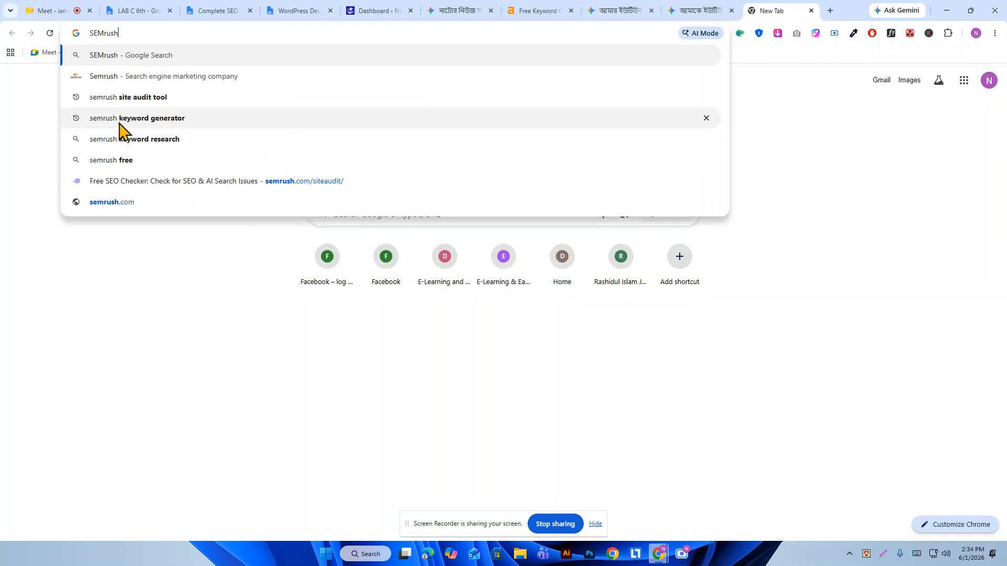
left_click(163, 124)
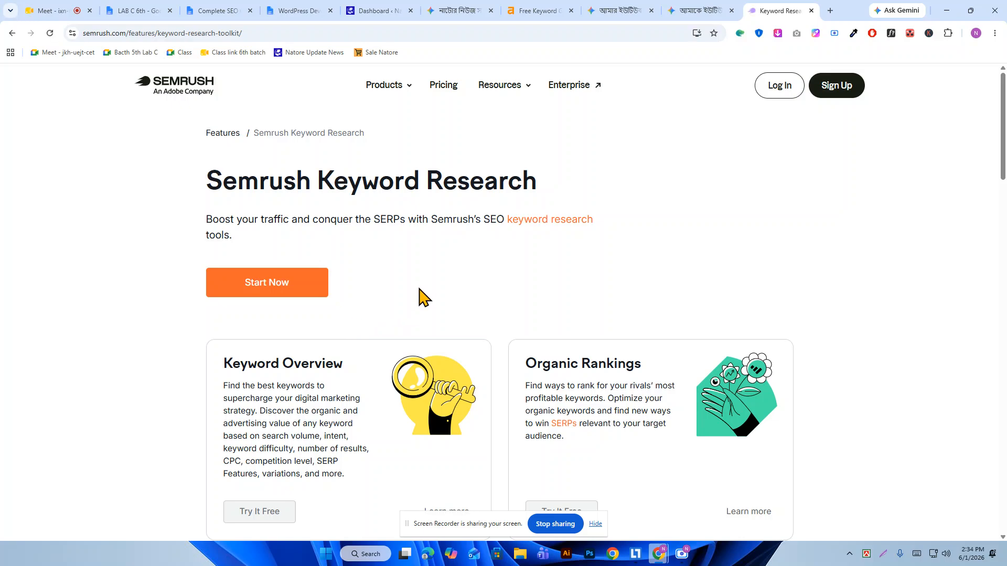
- Look through the keyword research tools and start the free trial sign-up for Keyword Overview
scroll(440, 278, "down", 2)
scroll(450, 316, "down", 1)
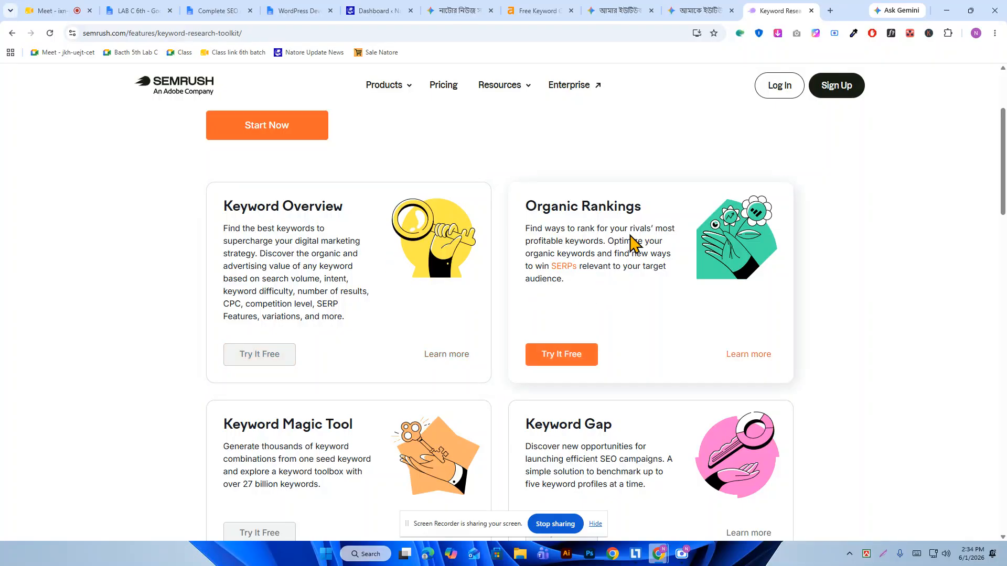
scroll(485, 308, "down", 3)
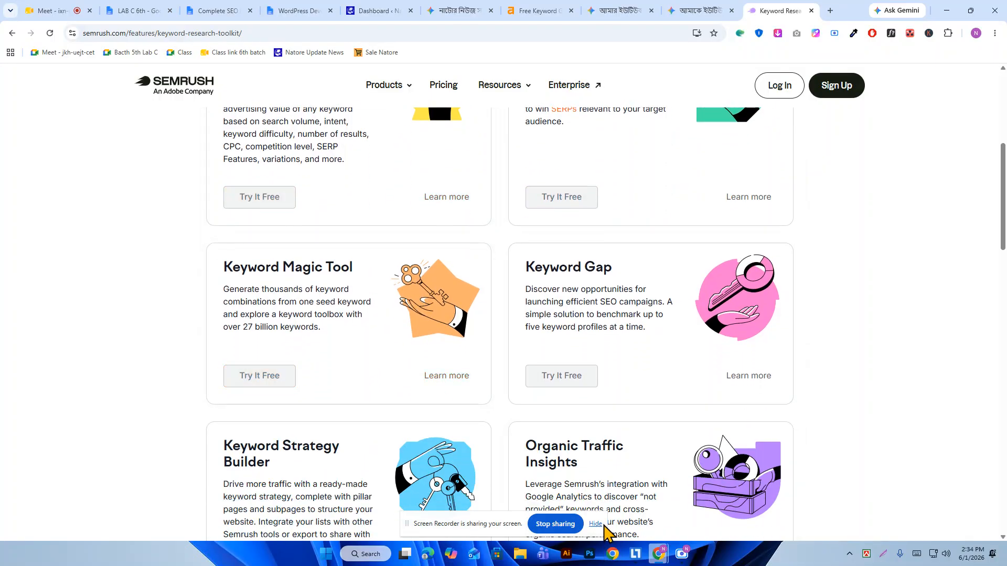
left_click(596, 524)
scroll(321, 411, "down", 7)
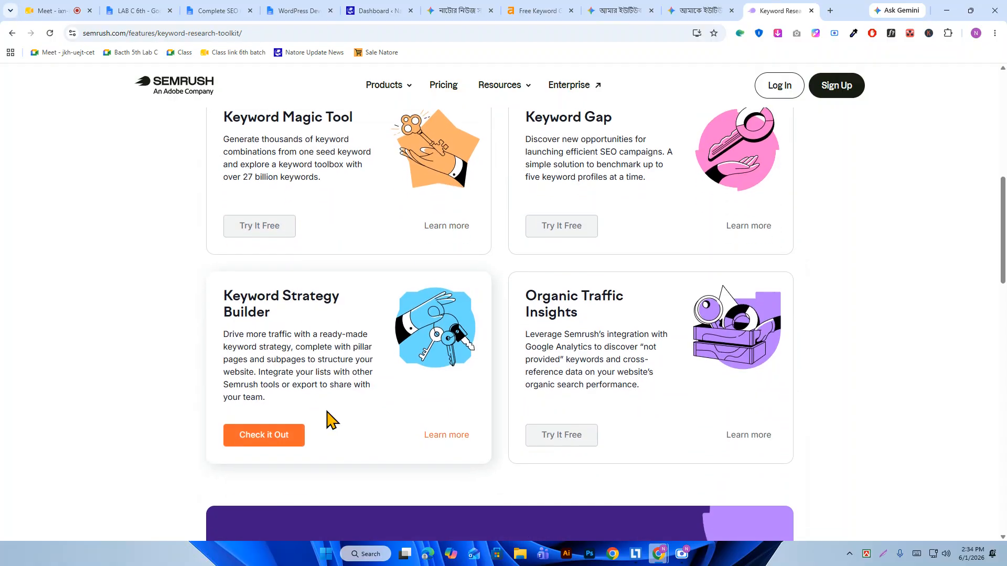
scroll(341, 495, "up", 4)
scroll(335, 500, "up", 8)
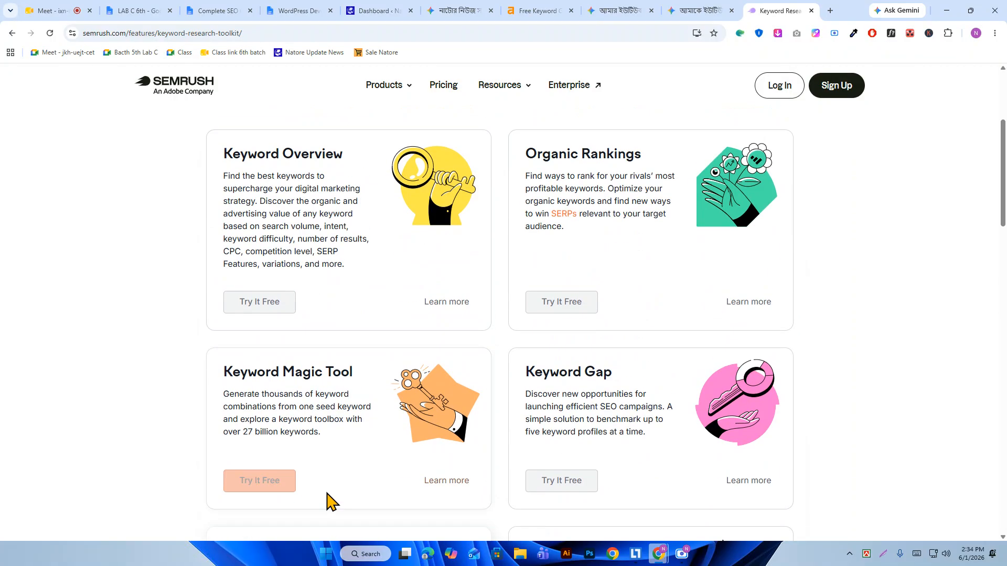
left_click(265, 281)
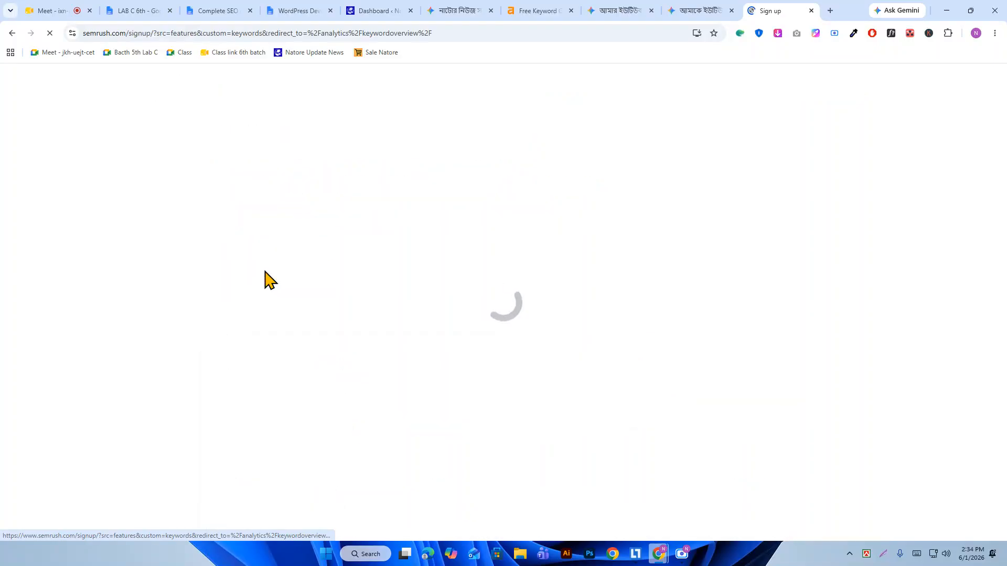
- Fill in the sign-up form's email with the saved address
left_click(349, 311)
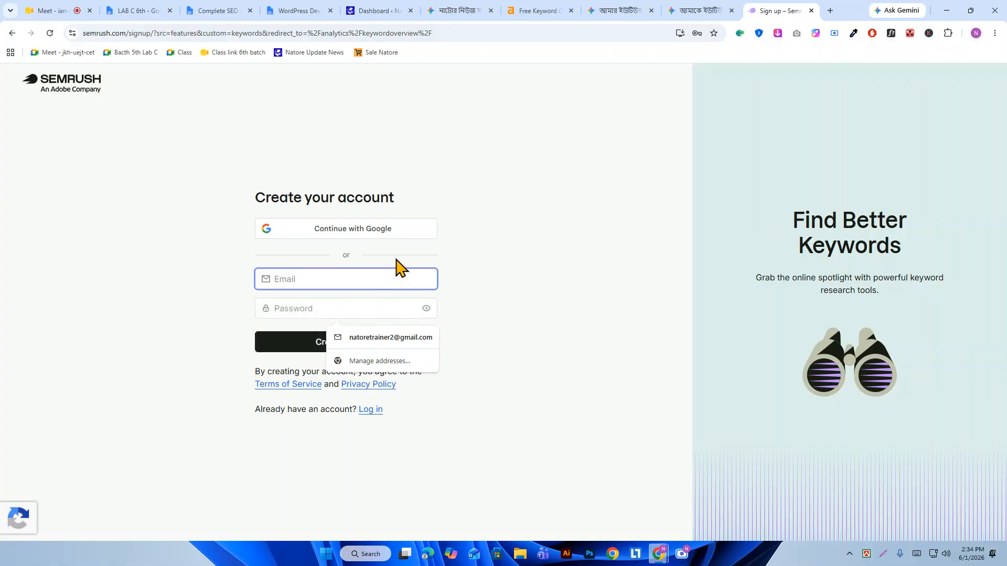
left_click(407, 339)
left_click(349, 302)
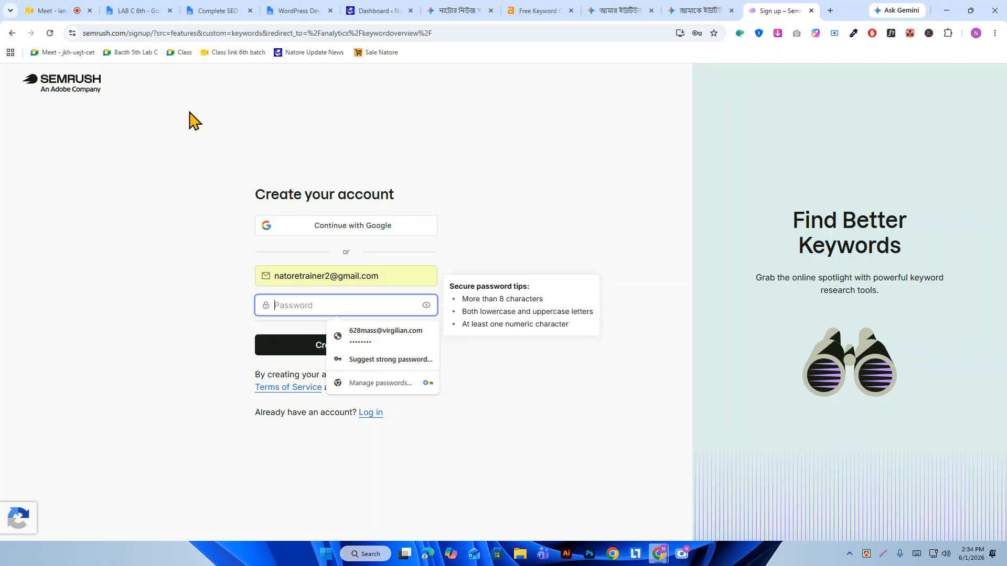
- Copy the password listed under the Admin username in the "LAB C 6th" document
left_click(128, 10)
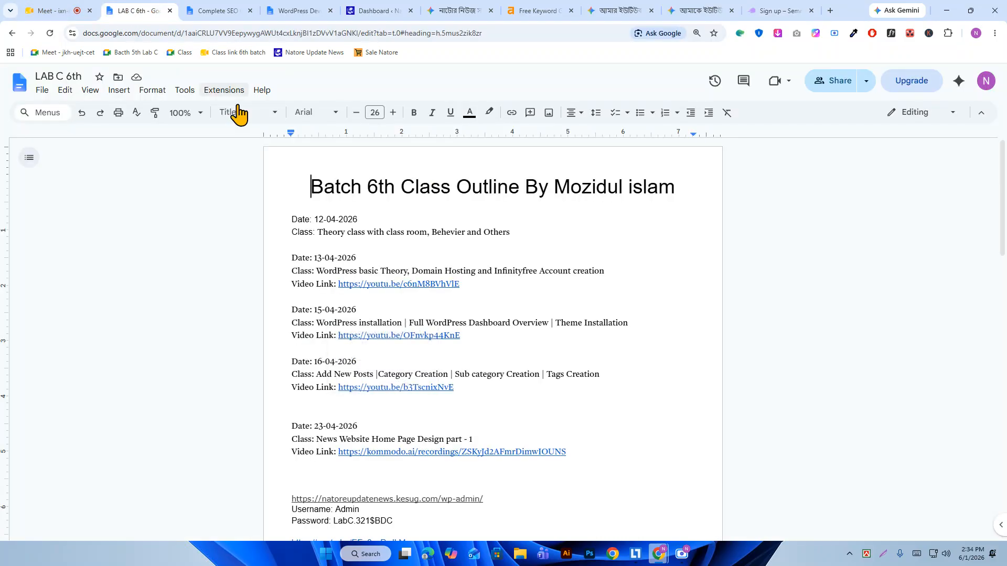
scroll(348, 251, "down", 3)
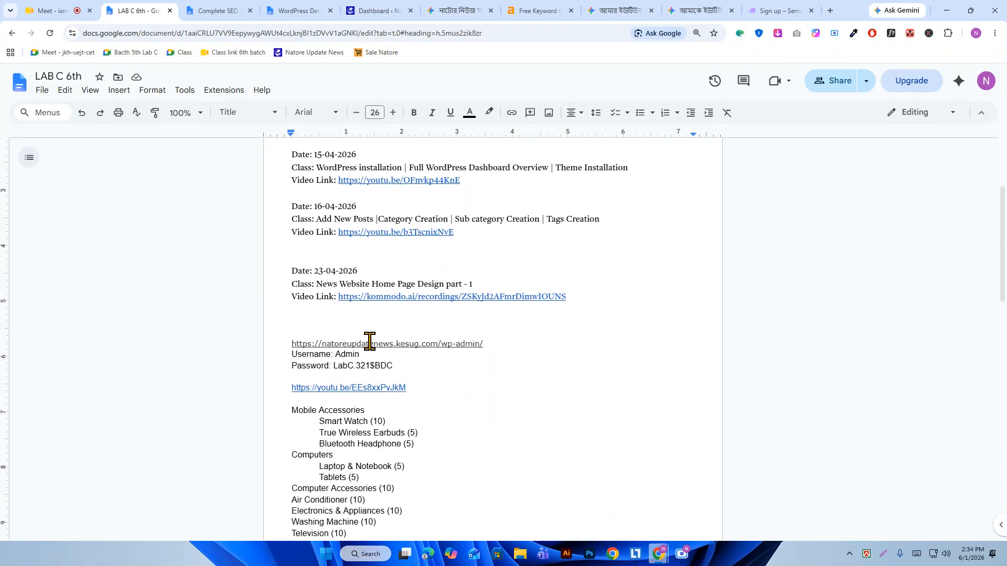
left_click_drag(334, 366, 392, 366)
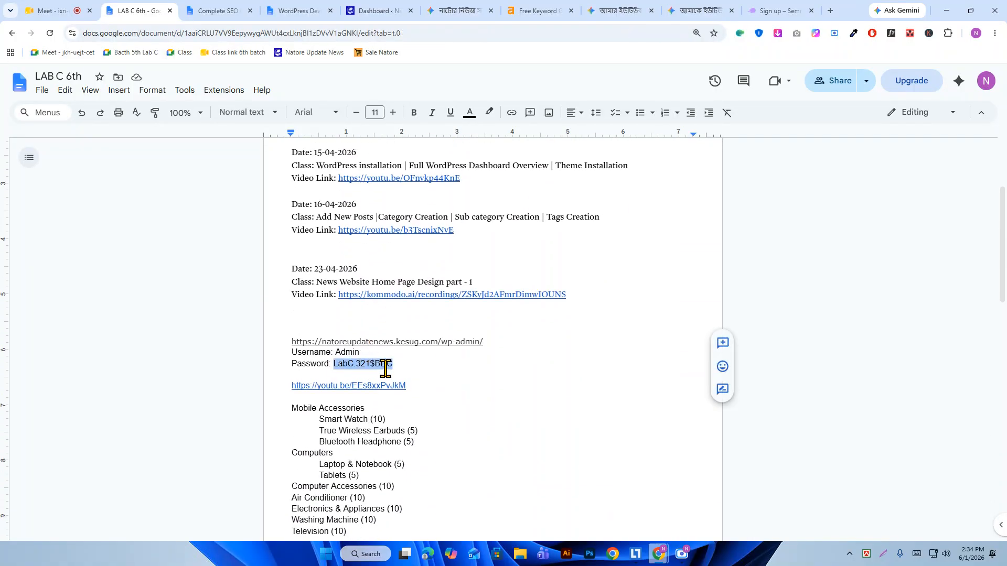
right_click(391, 367)
left_click(413, 96)
scroll(404, 140, "up", 2)
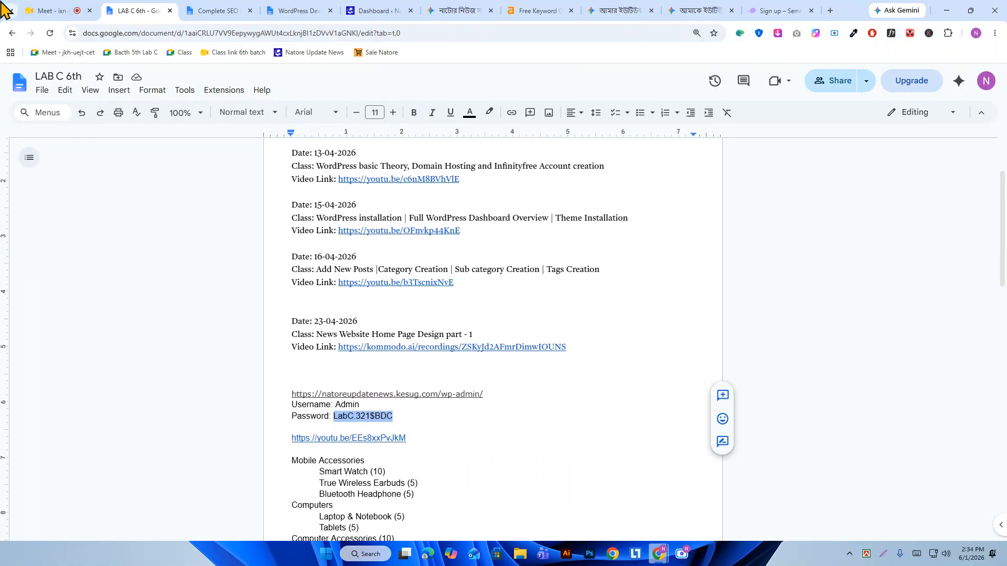
- Paste the copied password into the Semrush sign-up form, create the account, and save the login in the browser
left_click(40, 10)
left_click(789, 10)
left_click(366, 305)
right_click(366, 305)
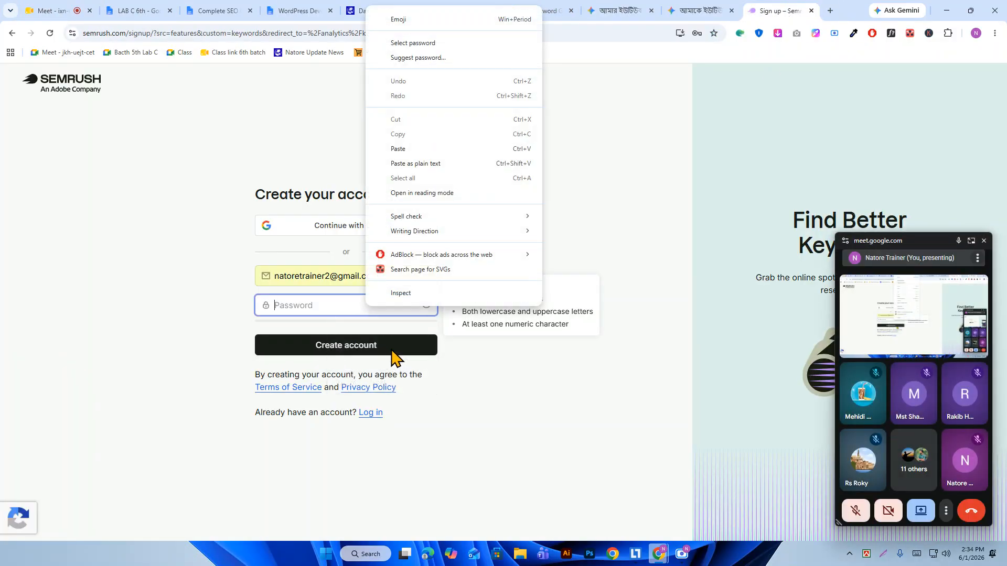
left_click(416, 162)
left_click(351, 355)
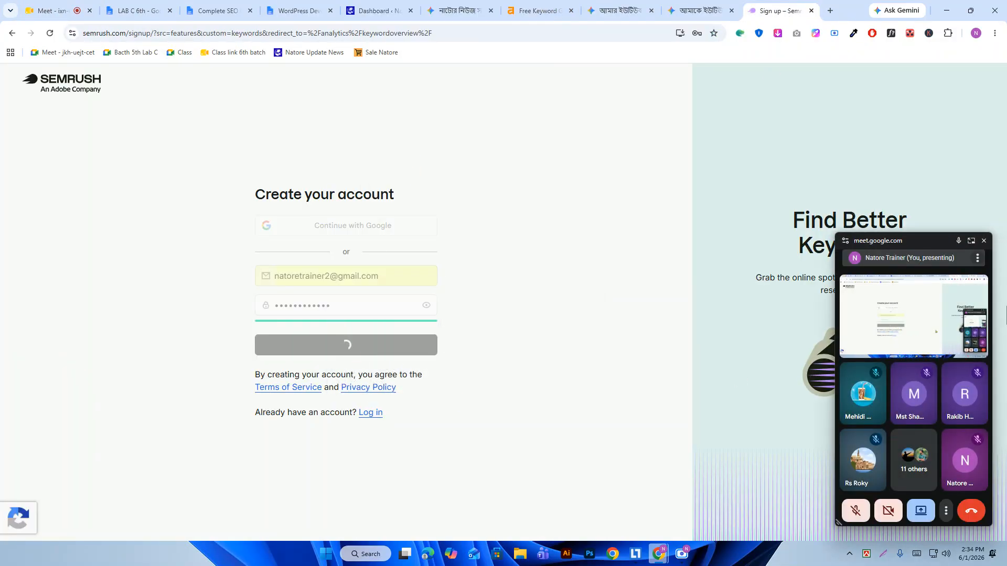
left_click(983, 242)
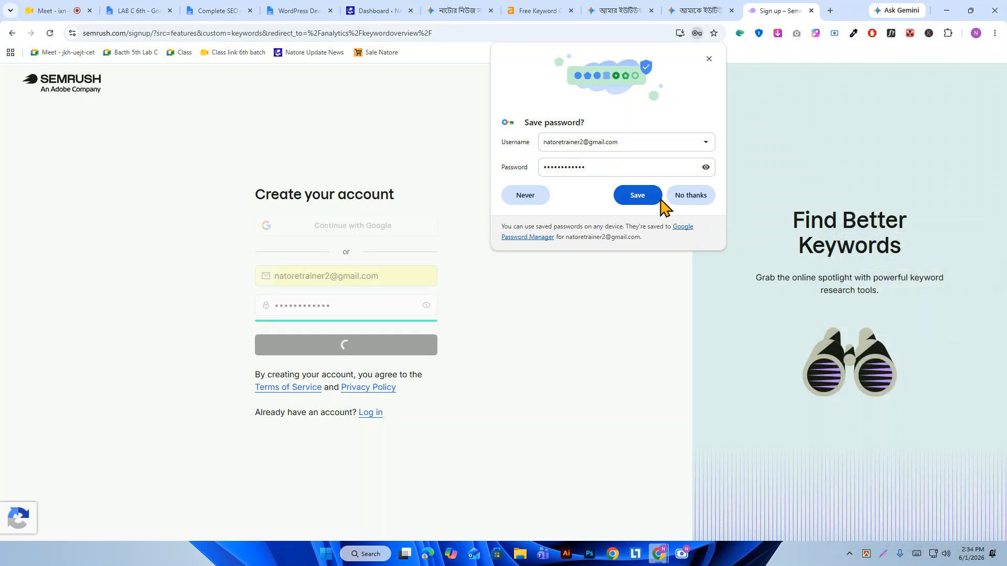
left_click(638, 196)
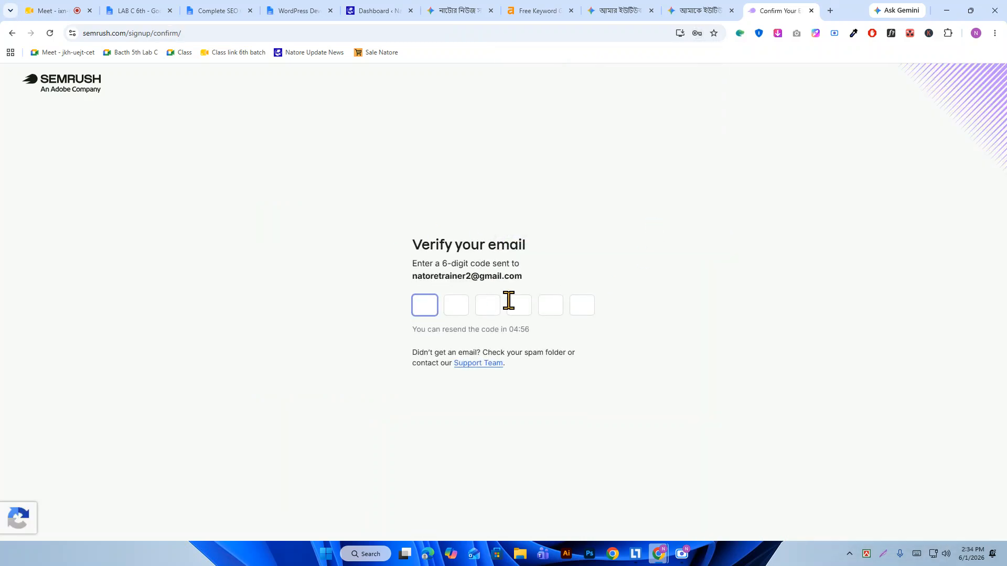
- Open Gmail in a new tab and open the "Verification code for Semrush" email
left_click(830, 11)
left_click(882, 81)
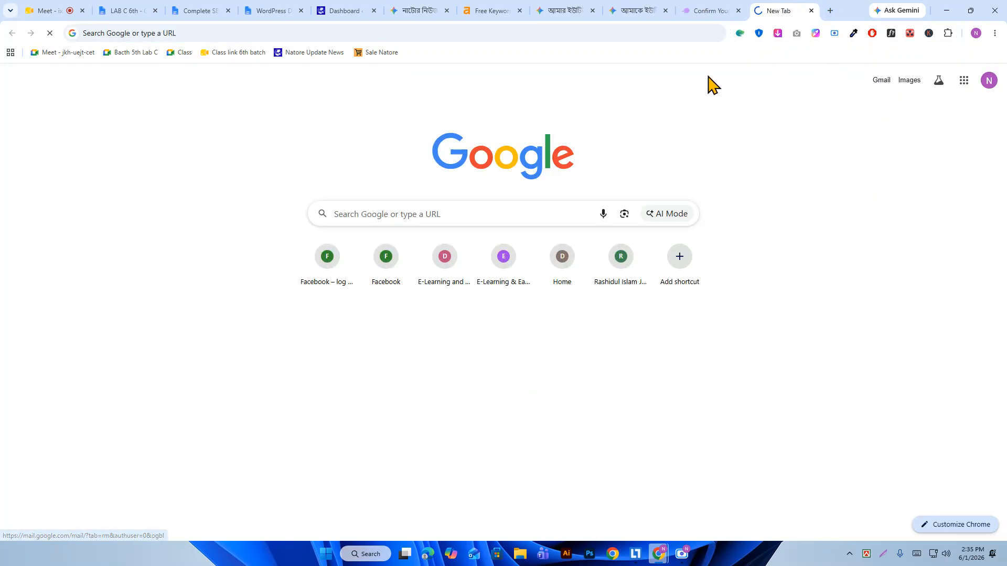
left_click(700, 11)
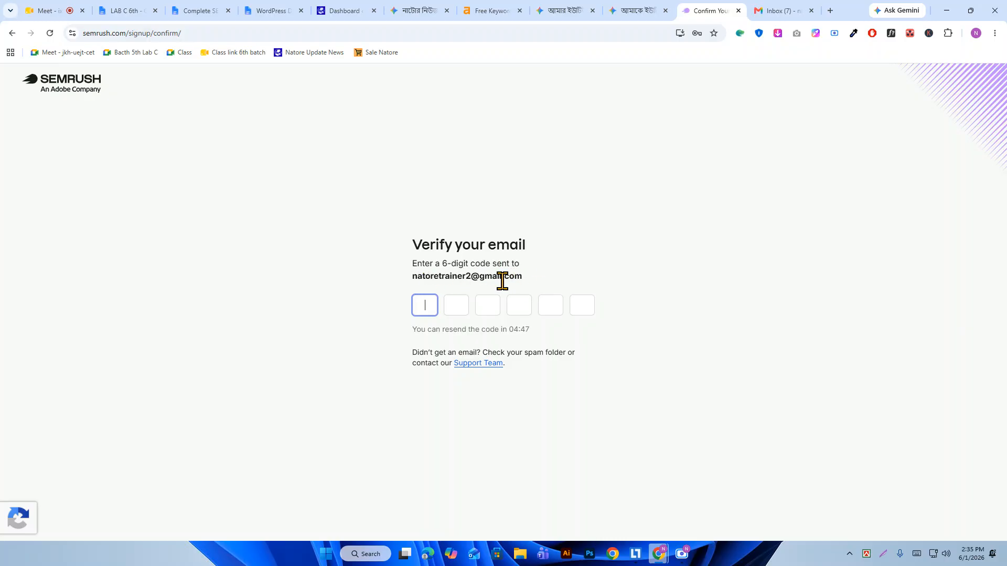
left_click(795, 10)
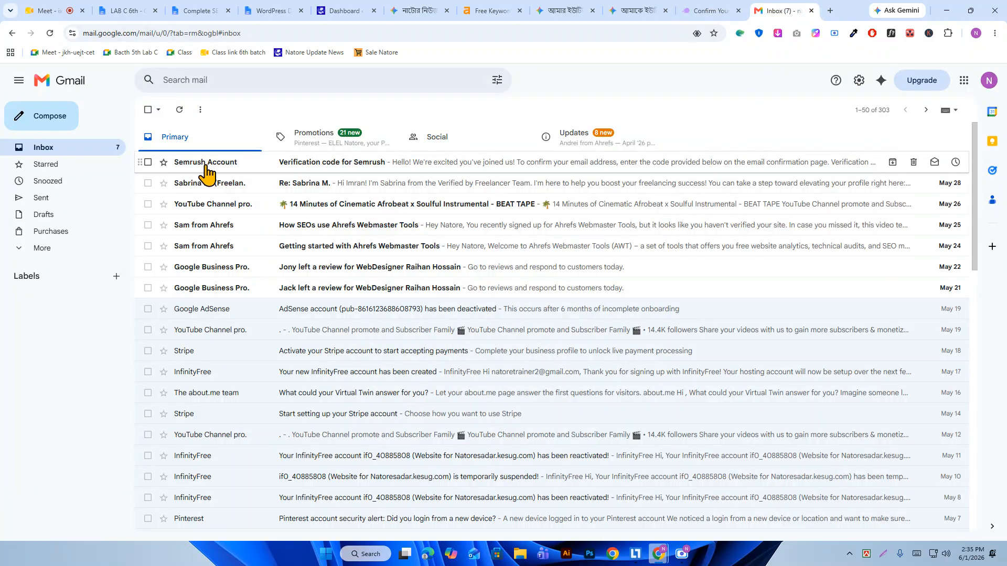
mouse_move(219, 169)
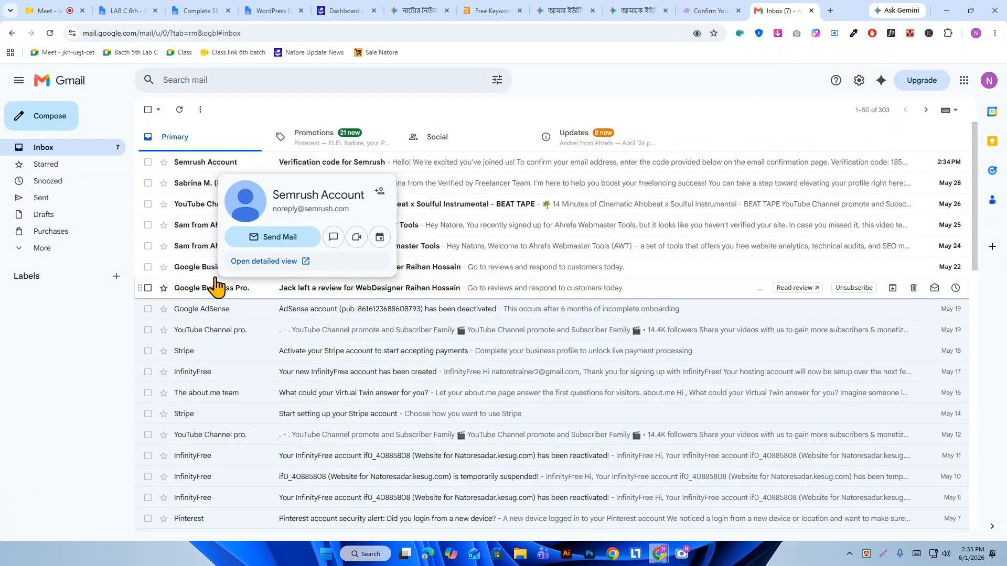
left_click(204, 167)
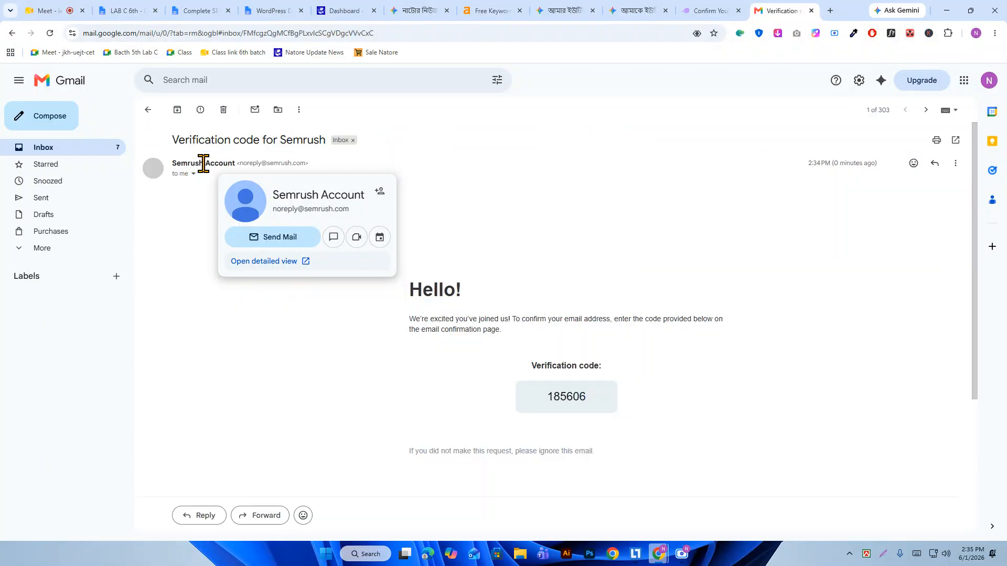
scroll(568, 336, "down", 1)
scroll(568, 336, "down", 1)
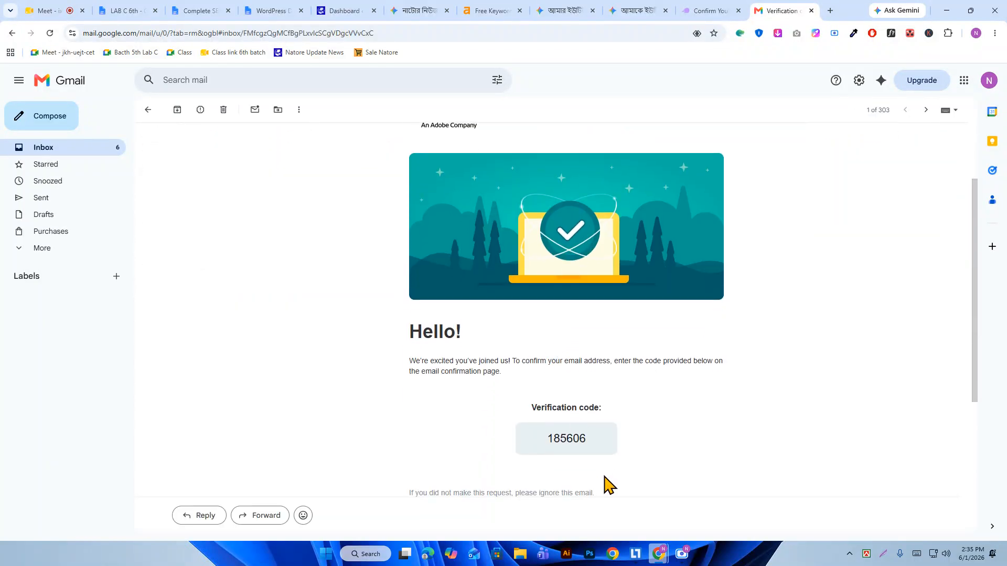
double_click(582, 438)
right_click(580, 436)
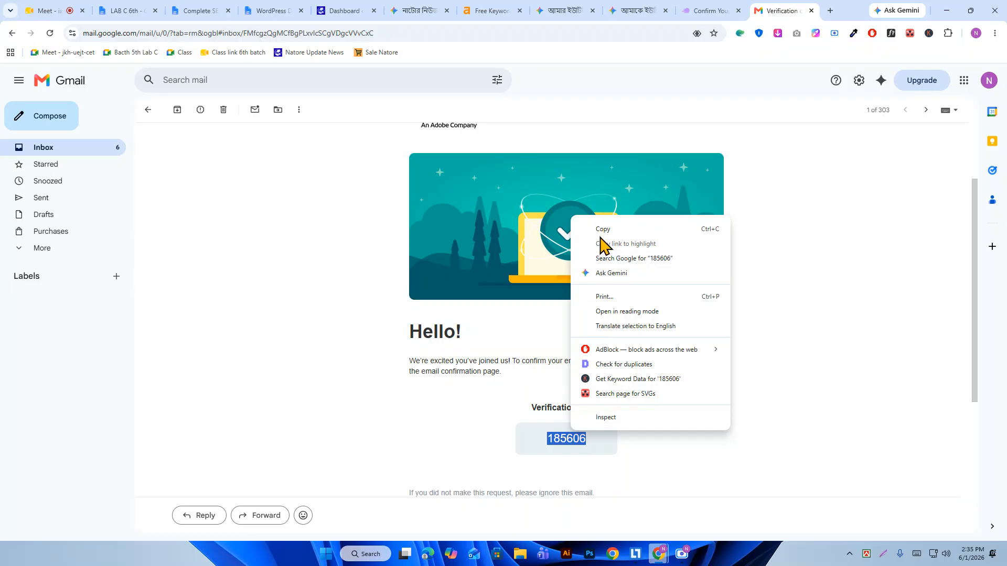
left_click(601, 229)
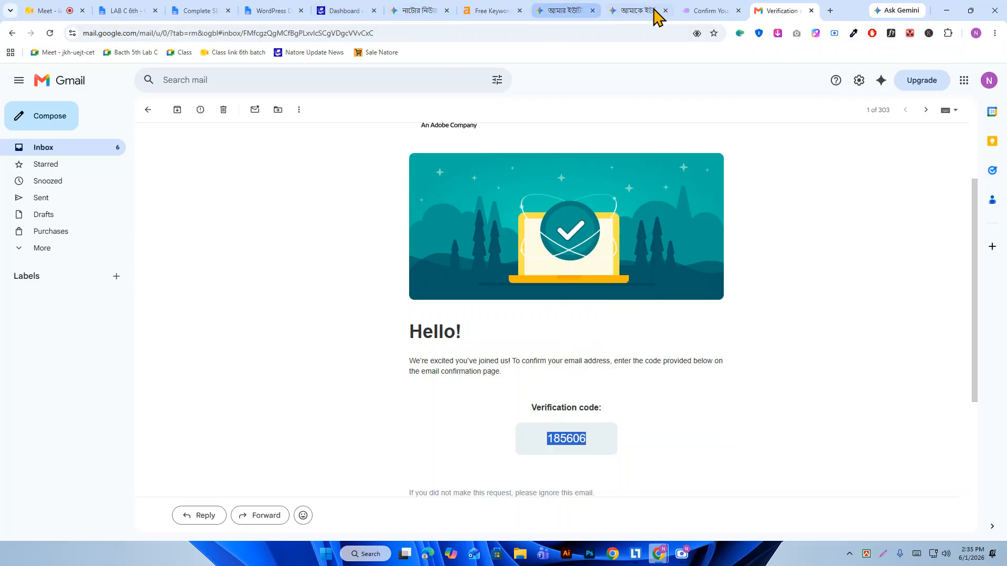
left_click(724, 10)
right_click(427, 303)
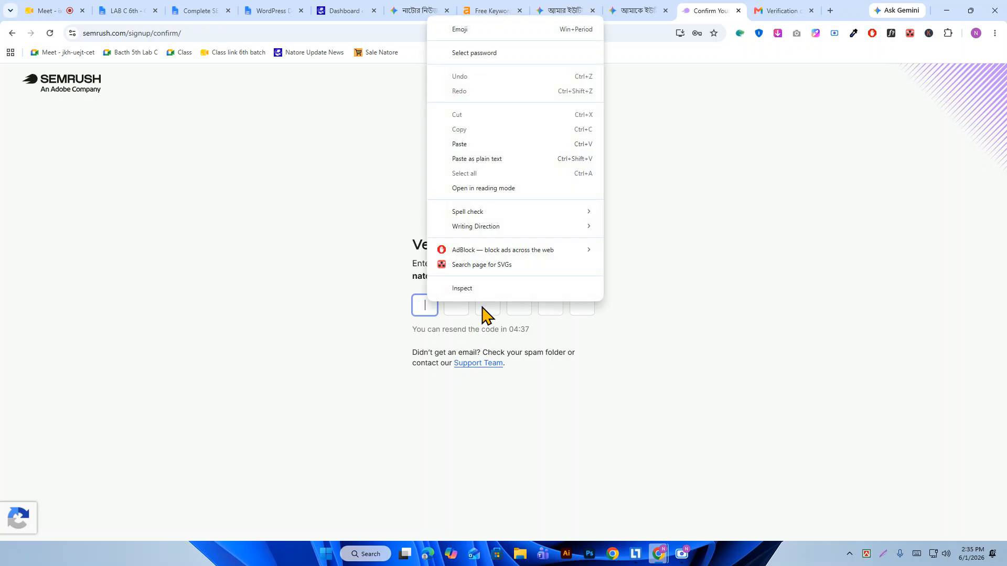
left_click(479, 160)
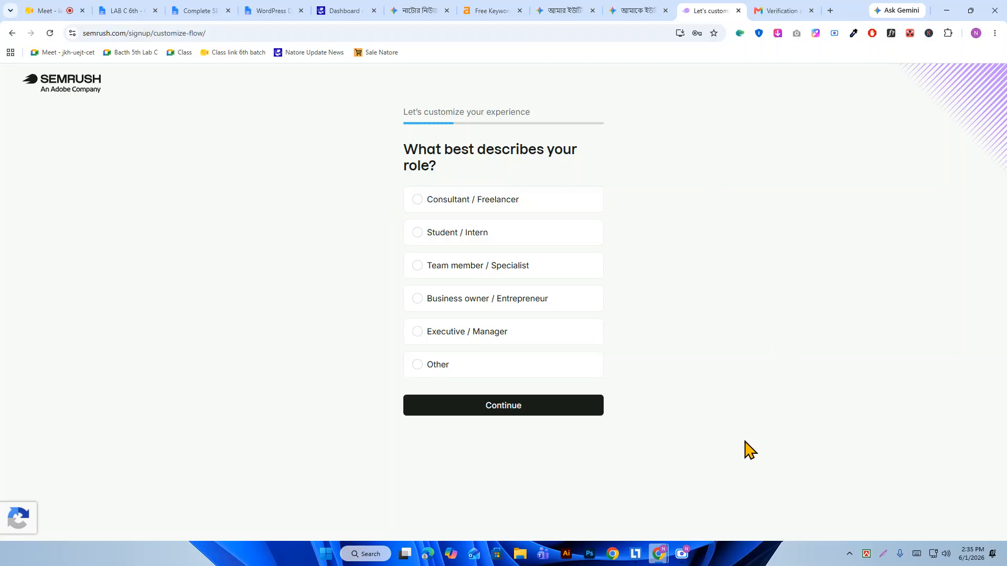
- Set the role to Business owner / Entrepreneur and the digital marketing experience to "I am a marketing expert"
left_click(486, 301)
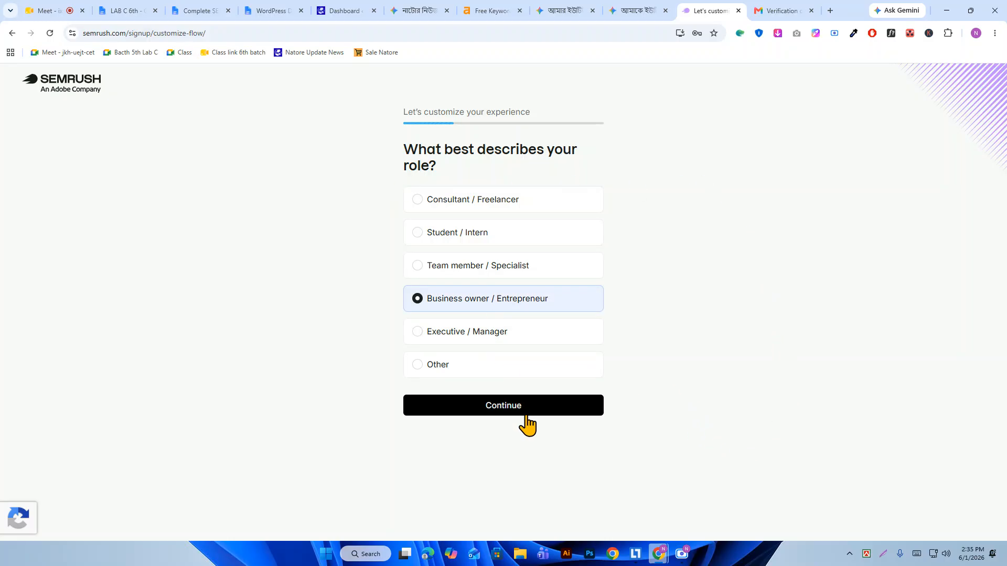
left_click(526, 413)
left_click(489, 272)
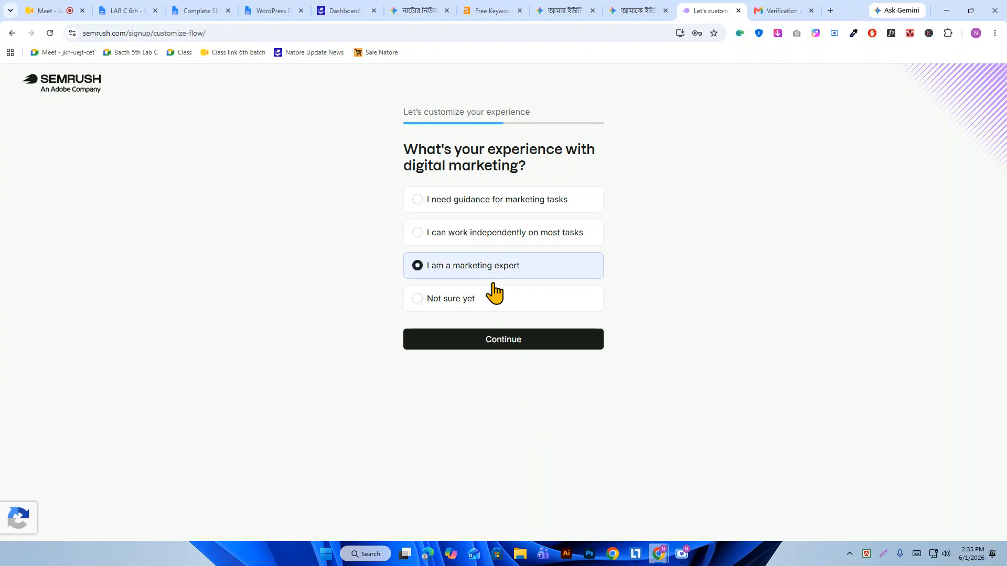
left_click(516, 340)
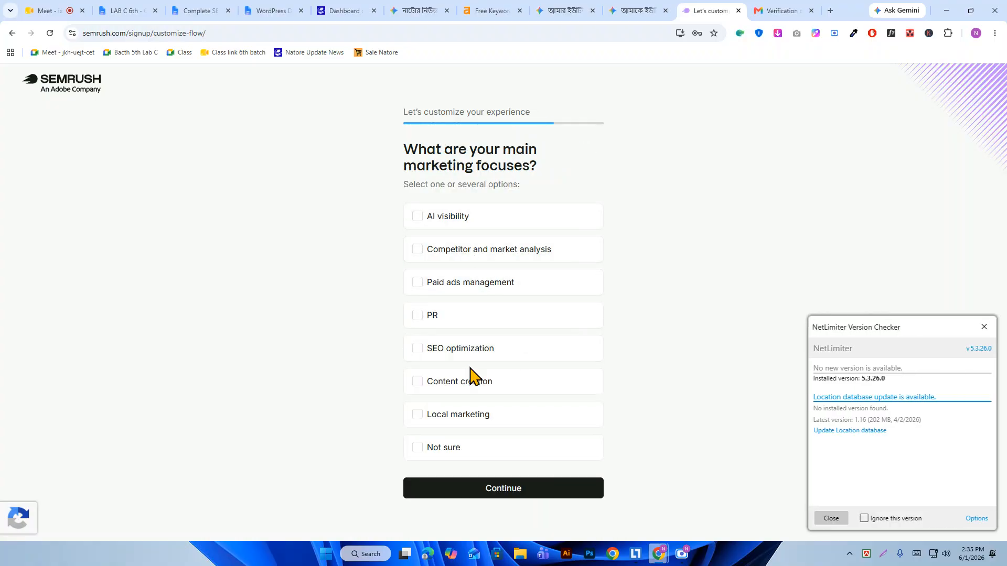
- Select SEO optimization as the main marketing focus and skip the trial plan offer
left_click(477, 350)
left_click(548, 493)
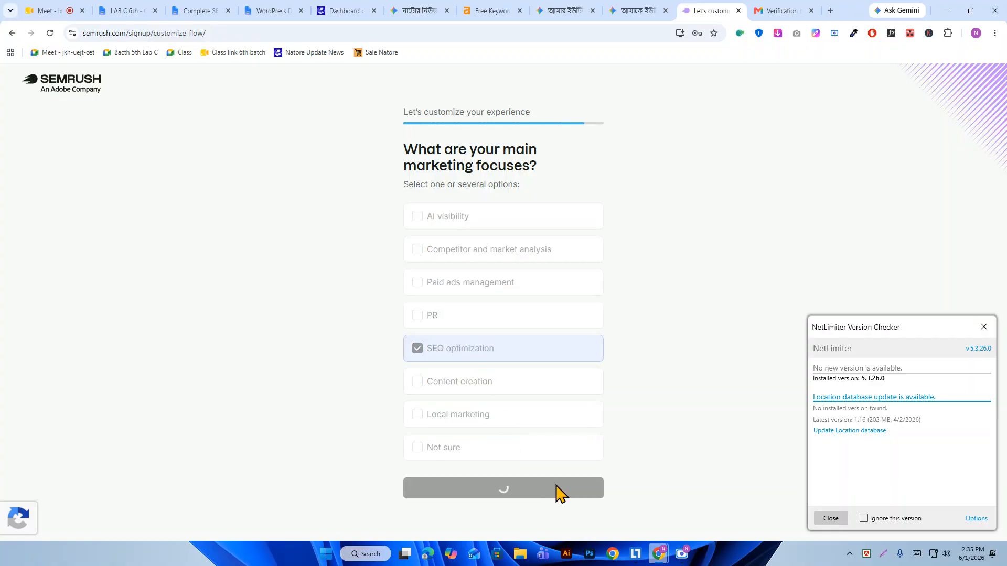
left_click(984, 328)
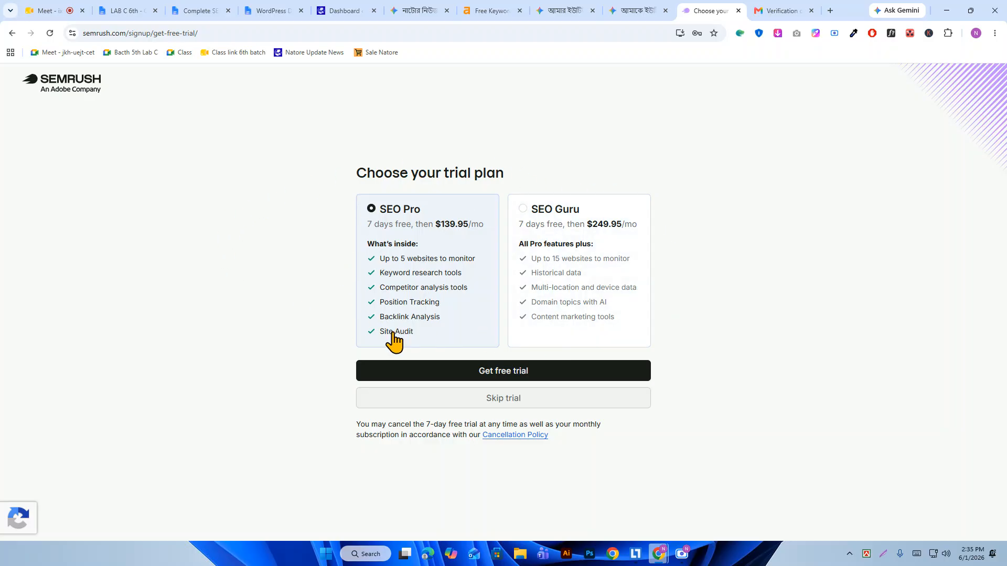
left_click(511, 407)
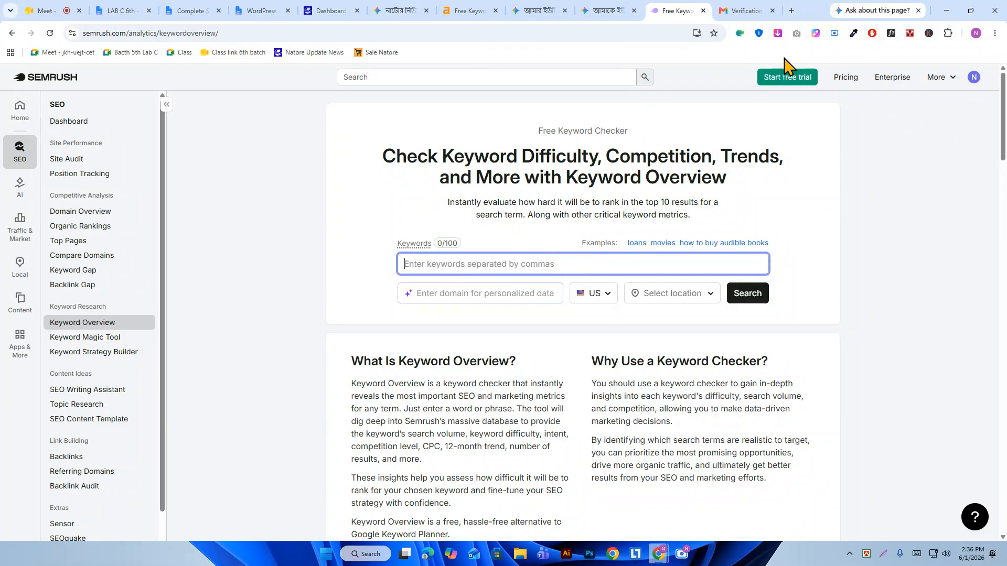
- Search Google for "water bottle" in a new browser tab
left_click(791, 11)
left_click(589, 29)
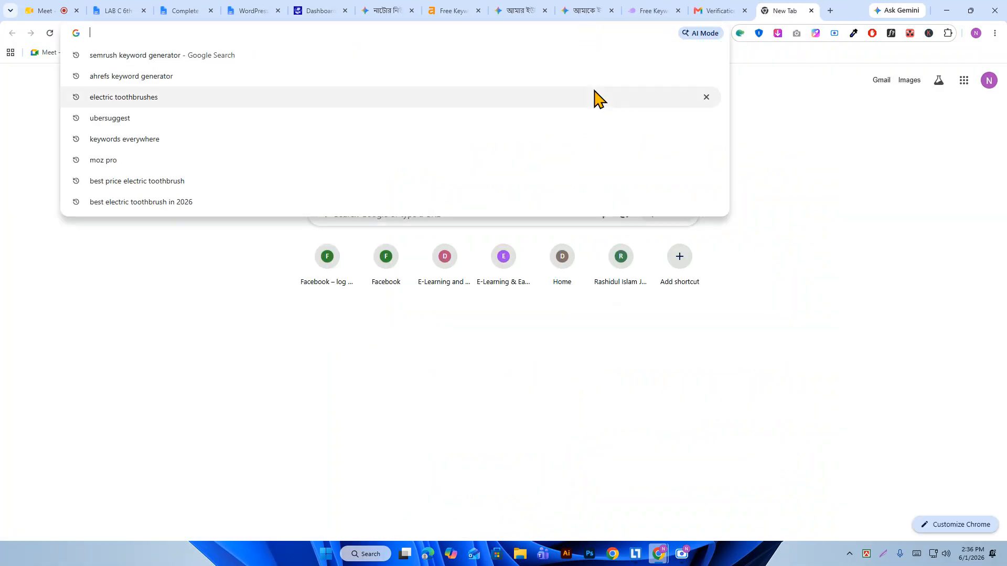
type("wo")
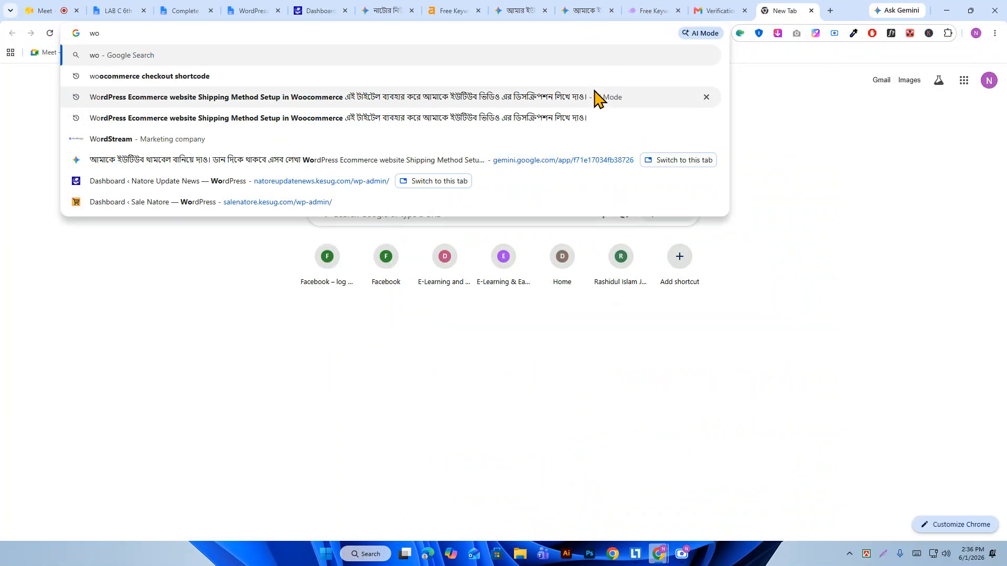
type("t")
key("BackSpace")
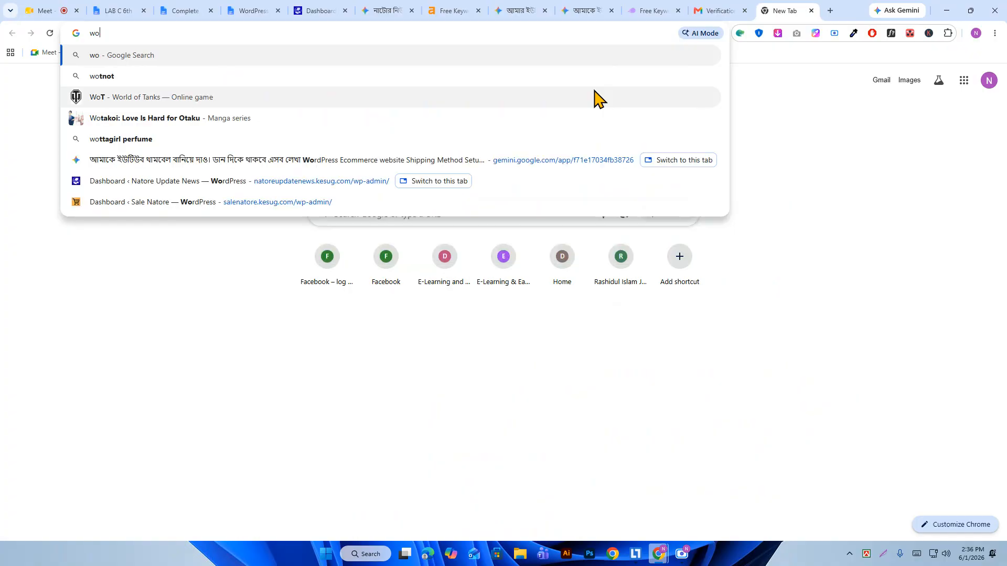
type("y")
key("BackSpace")
type("ter")
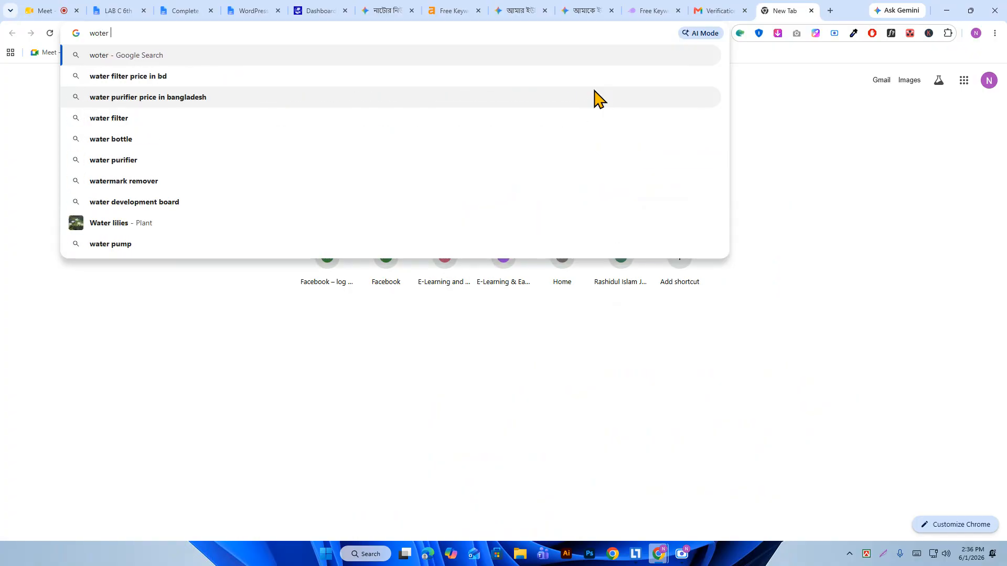
key("Down")
key("Down")
key("Down")
key("Down")
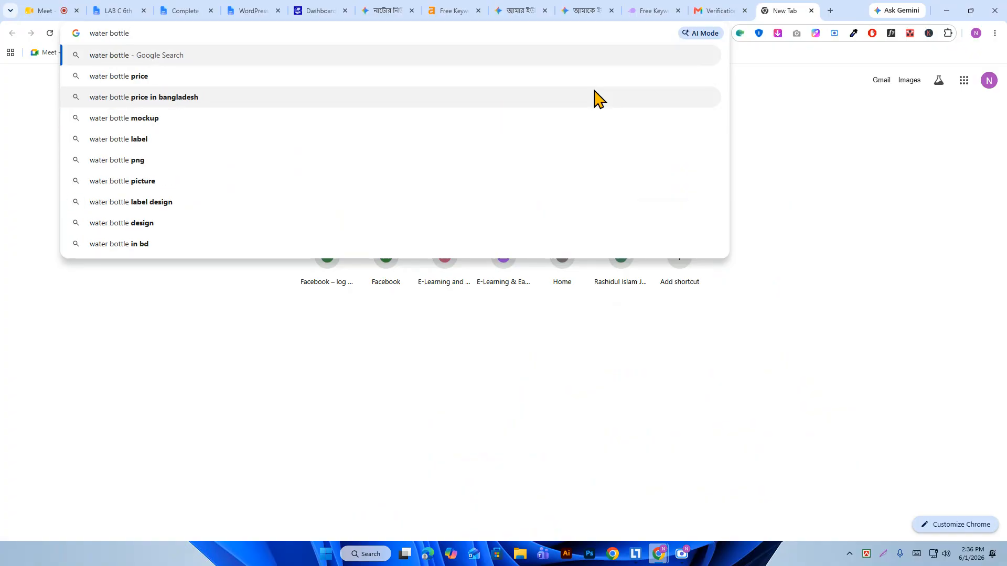
key("Return")
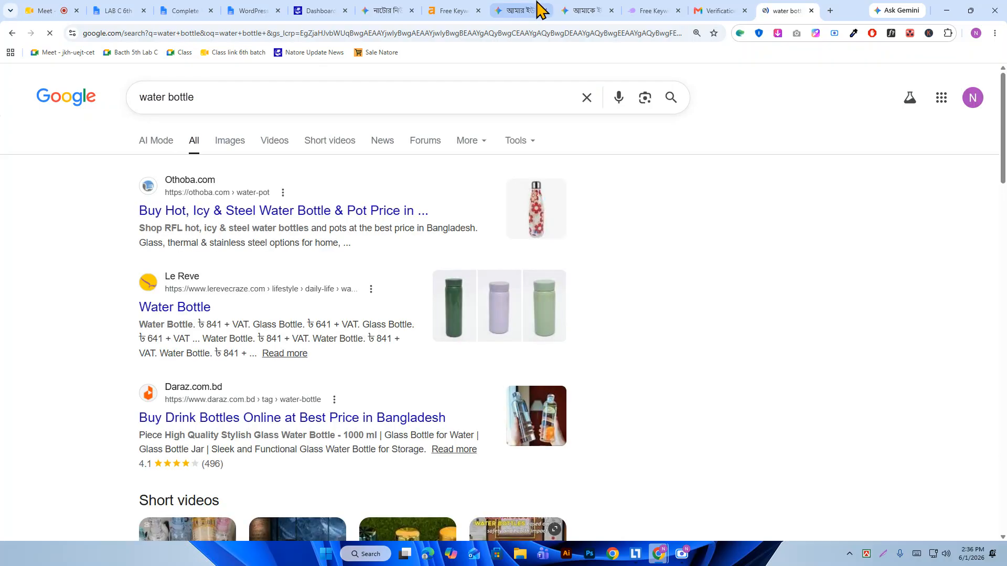
- Copy the search term "water bottle" from Google and paste it into Semrush's Keyword Overview keyword field
triple_click(268, 102)
right_click(268, 97)
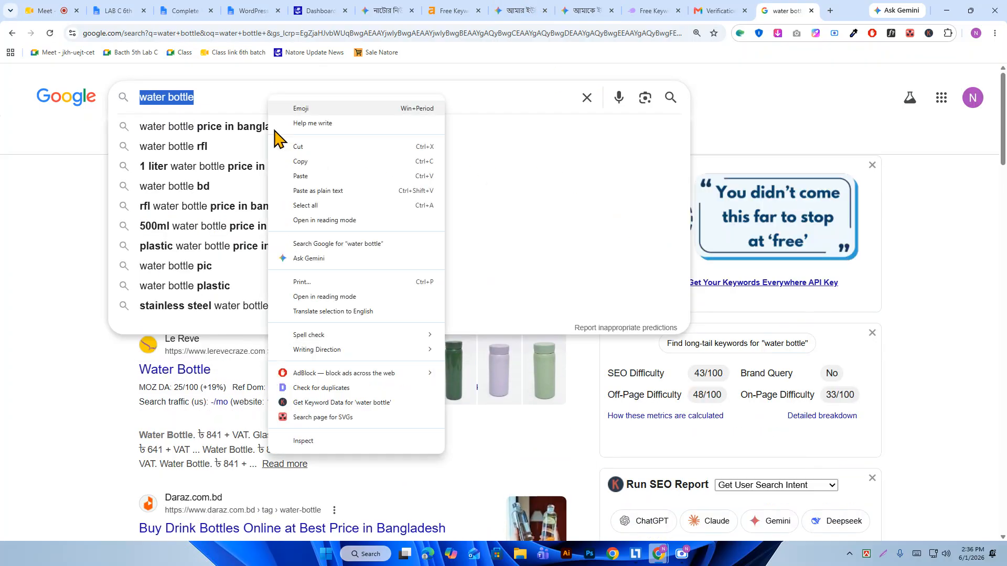
left_click(301, 162)
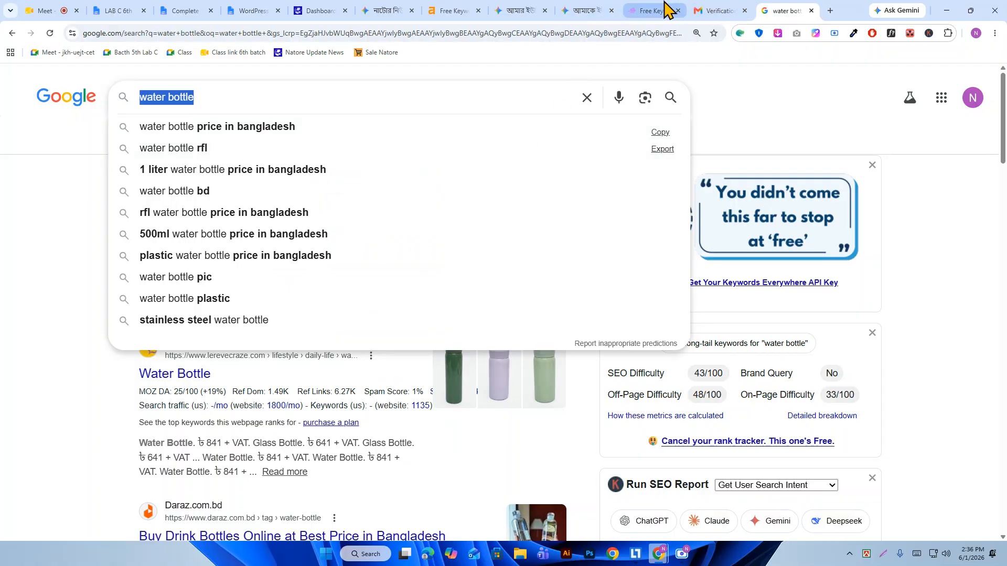
left_click(653, 10)
right_click(485, 269)
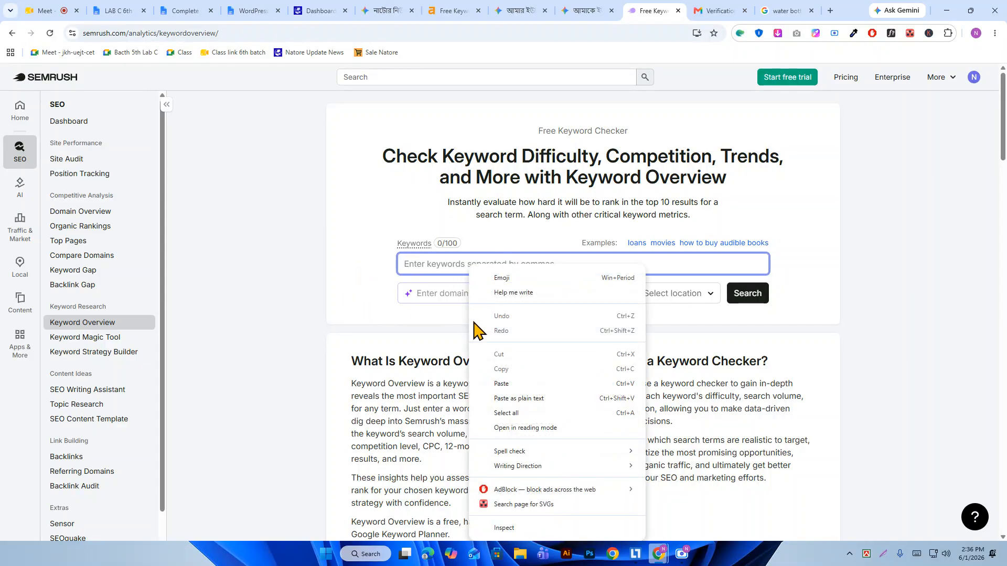
left_click(504, 397)
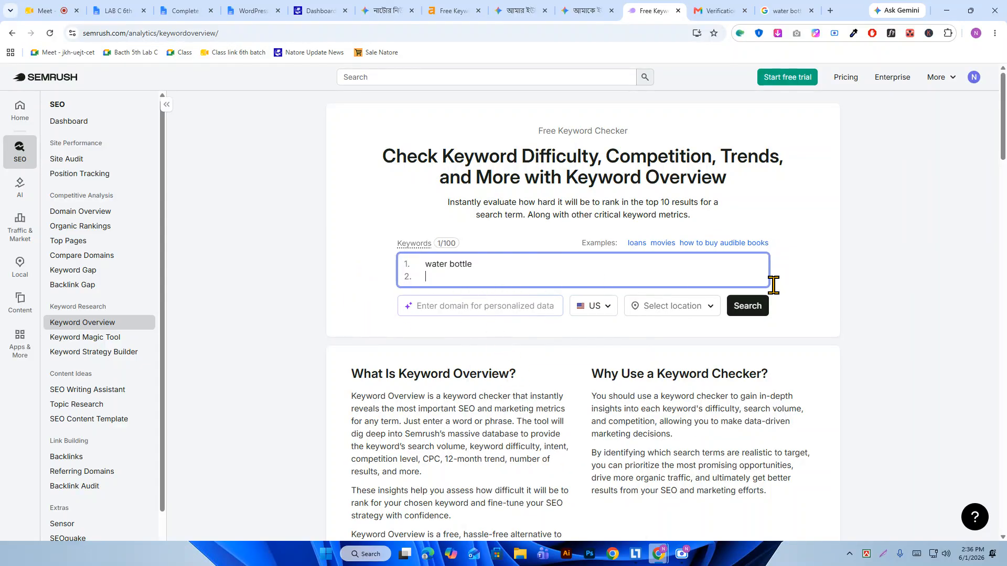
- Set the target country to Canada and run the Keyword Overview search
left_click(590, 308)
scroll(530, 419, "down", 1)
scroll(530, 446, "down", 4)
scroll(529, 475, "up", 5)
scroll(540, 428, "down", 1)
scroll(540, 441, "down", 7)
scroll(535, 446, "down", 4)
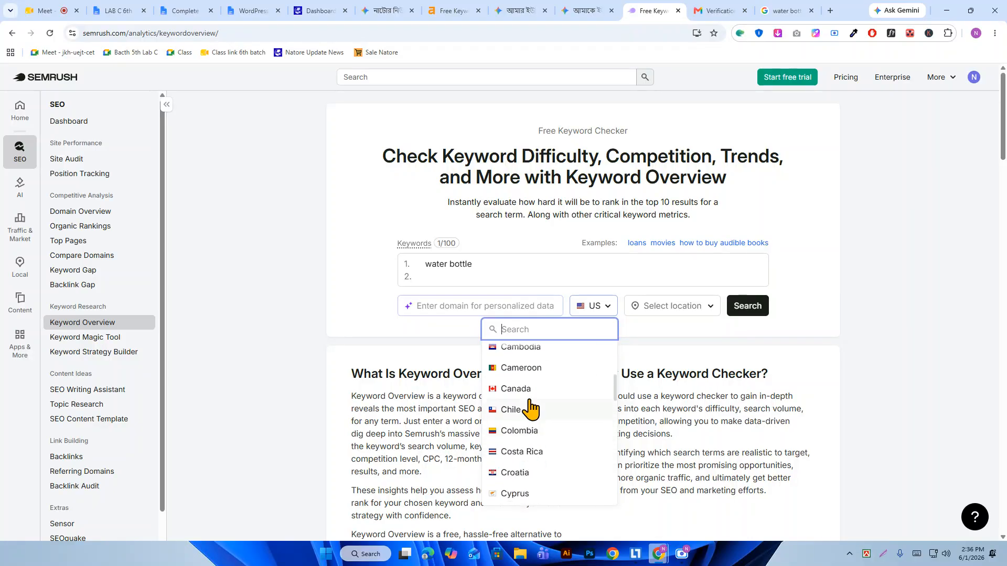
left_click(524, 389)
left_click(756, 312)
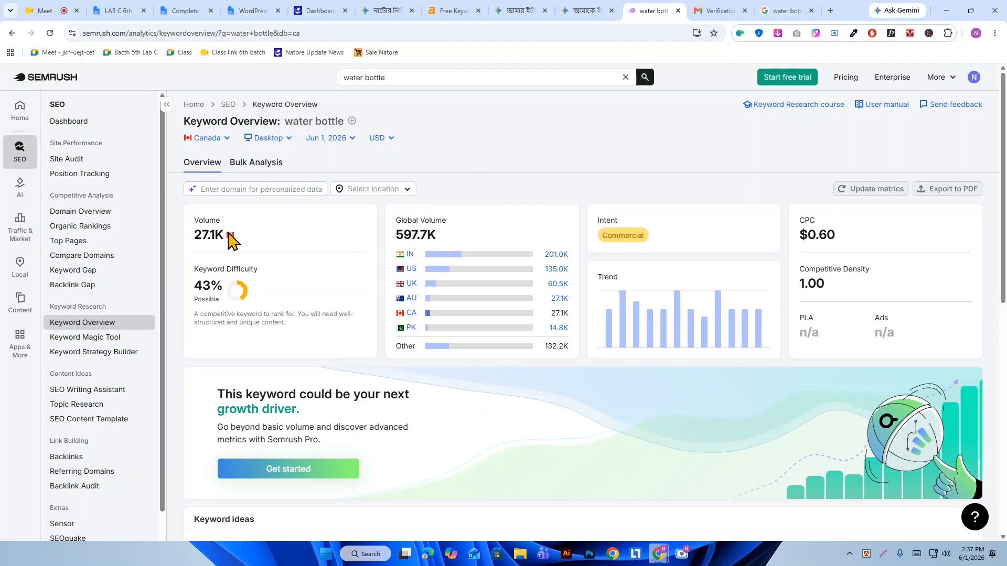
- Open the "water bottle" keyword ideas in the Keyword Magic Tool and sort them by keyword difficulty, lowest first
left_click_drag(196, 235, 215, 235)
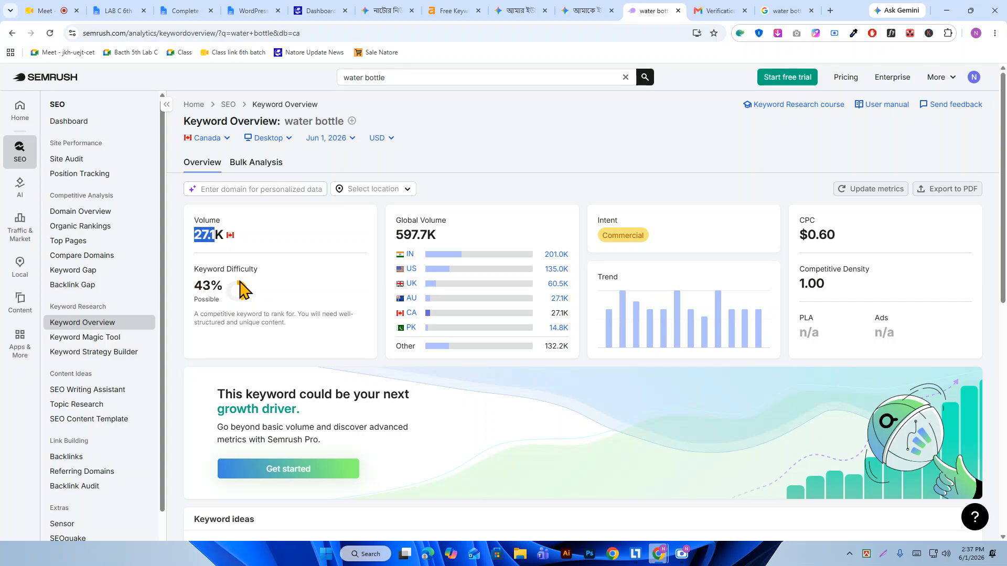
scroll(314, 294, "down", 5)
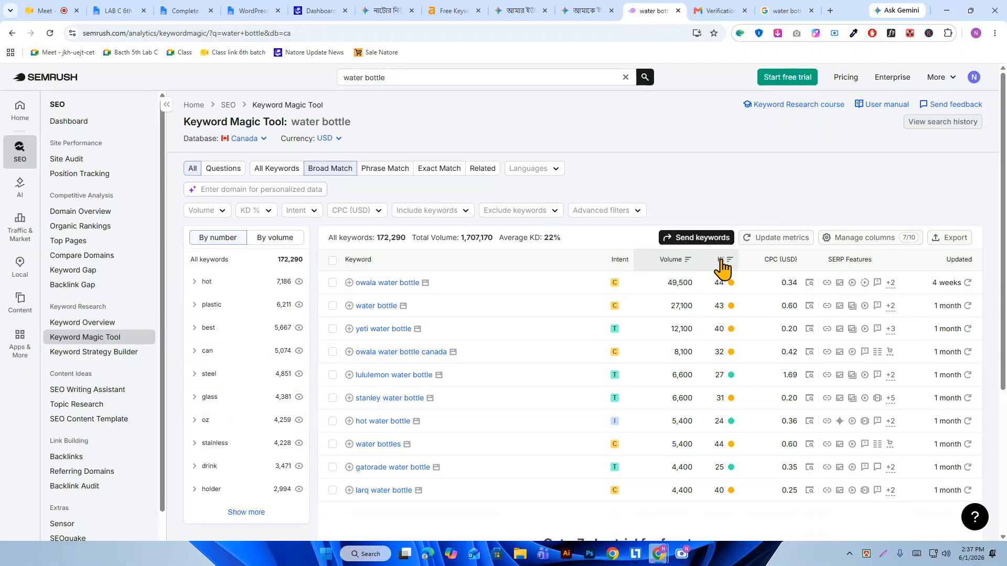
mouse_move(722, 269)
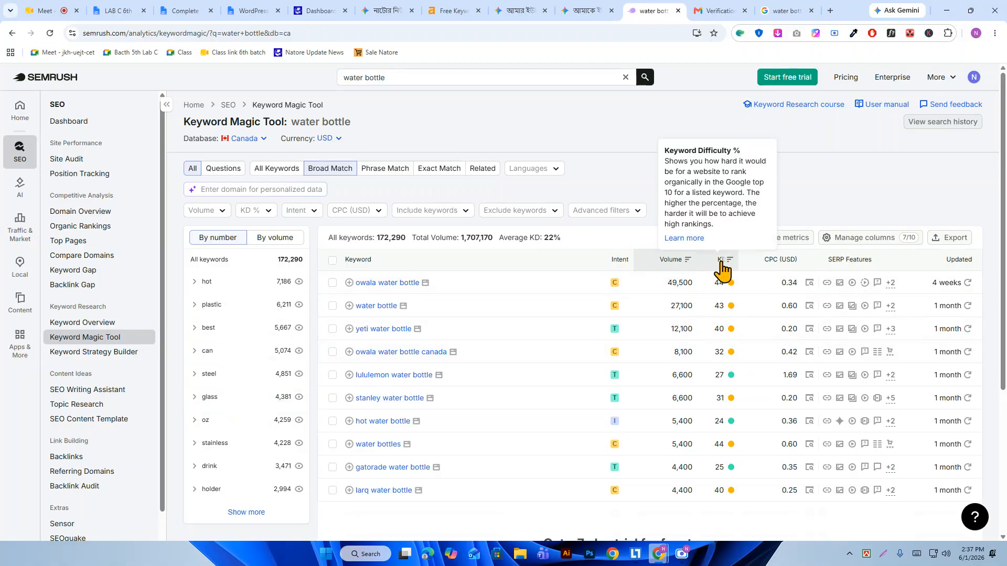
scroll(729, 400, "down", 2)
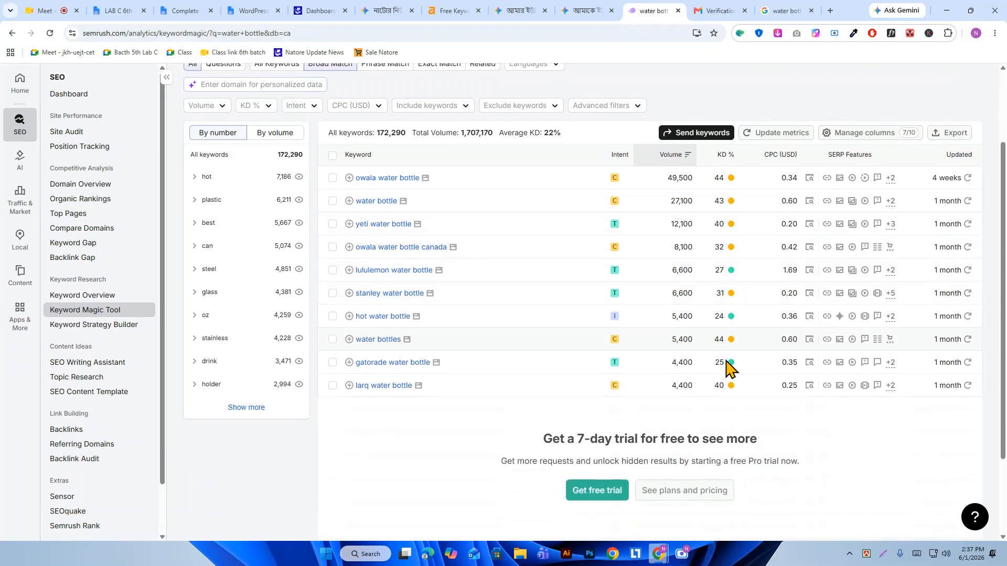
scroll(729, 401, "up", 2)
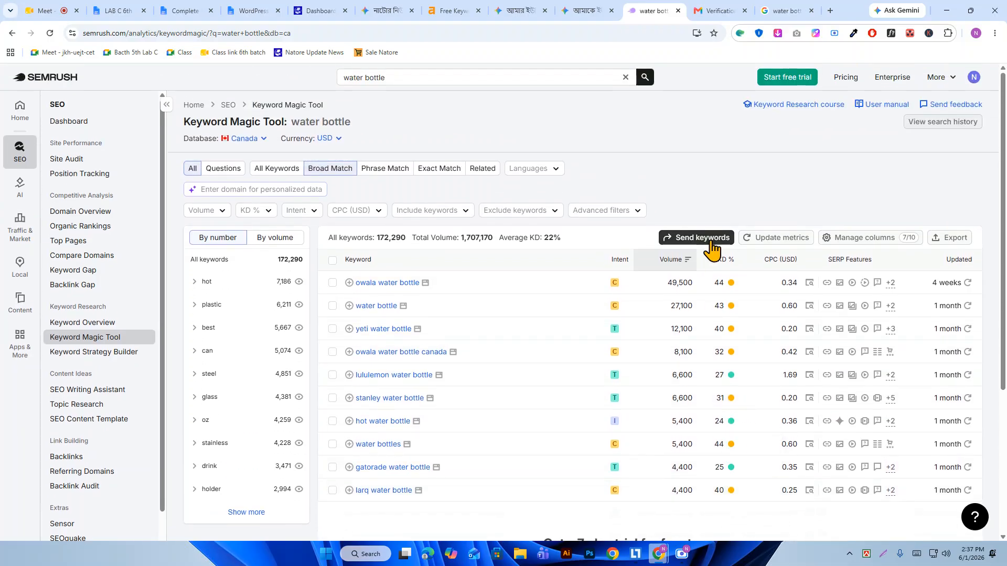
left_click(727, 264)
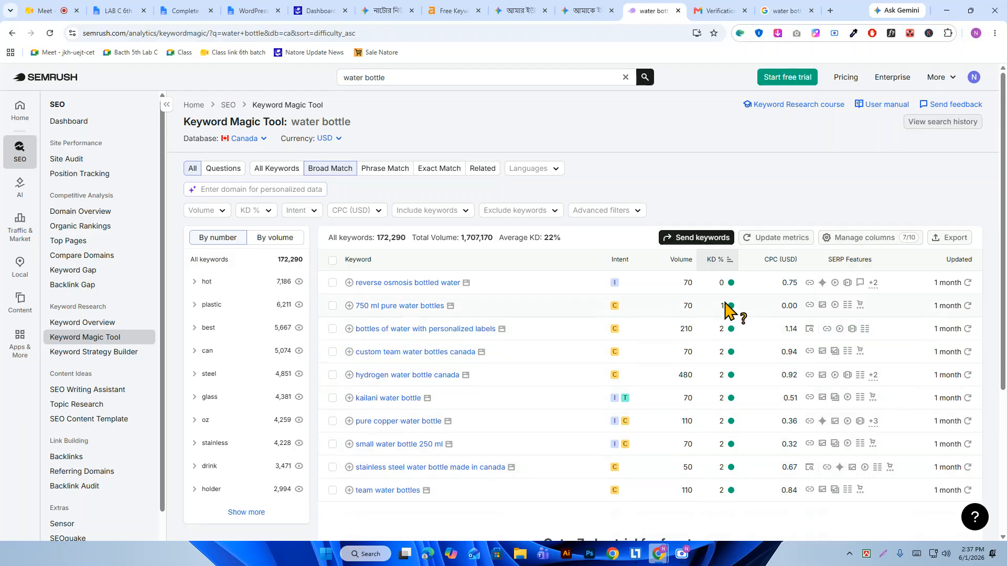
- Examine the search volume and difficulty of the lowest-difficulty keywords, including "hydrogen water bottle canada"
scroll(733, 315, "down", 1)
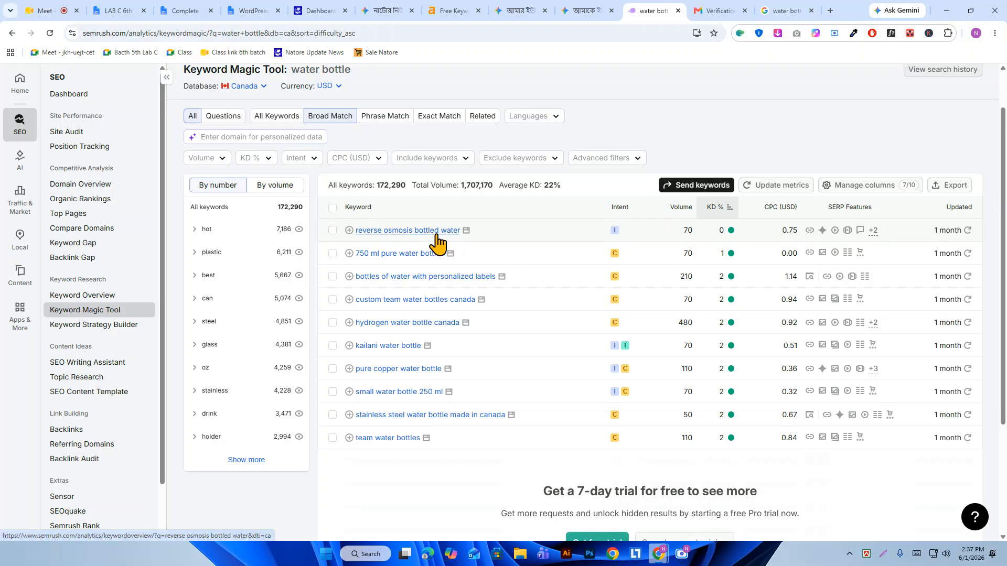
mouse_move(730, 235)
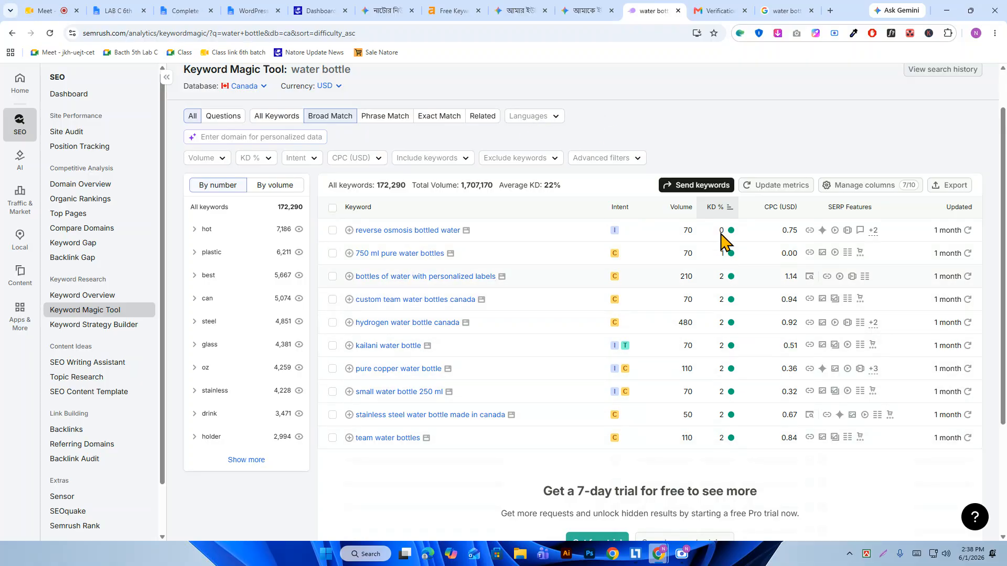
scroll(749, 446, "down", 1)
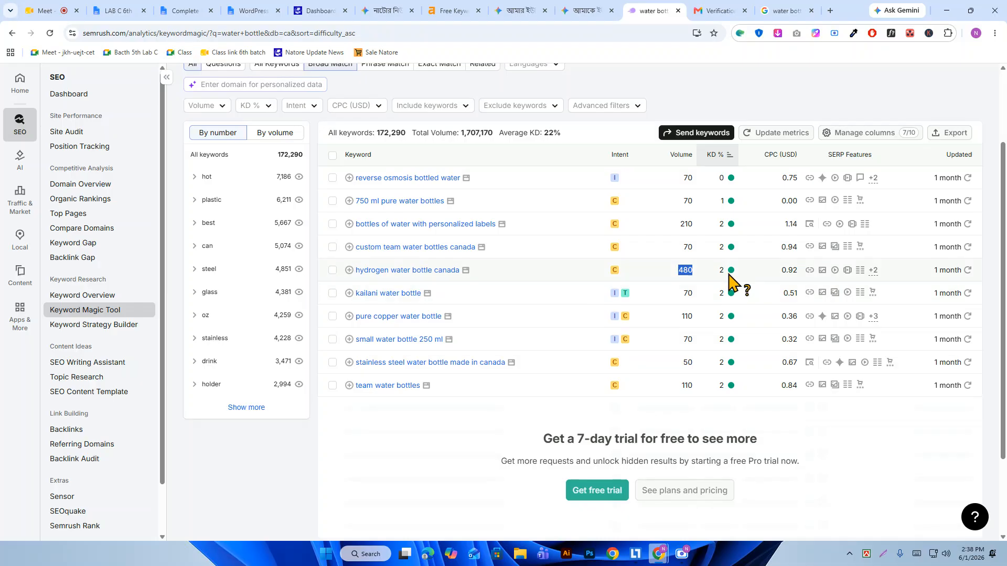
mouse_move(729, 277)
scroll(724, 336, "down", 1)
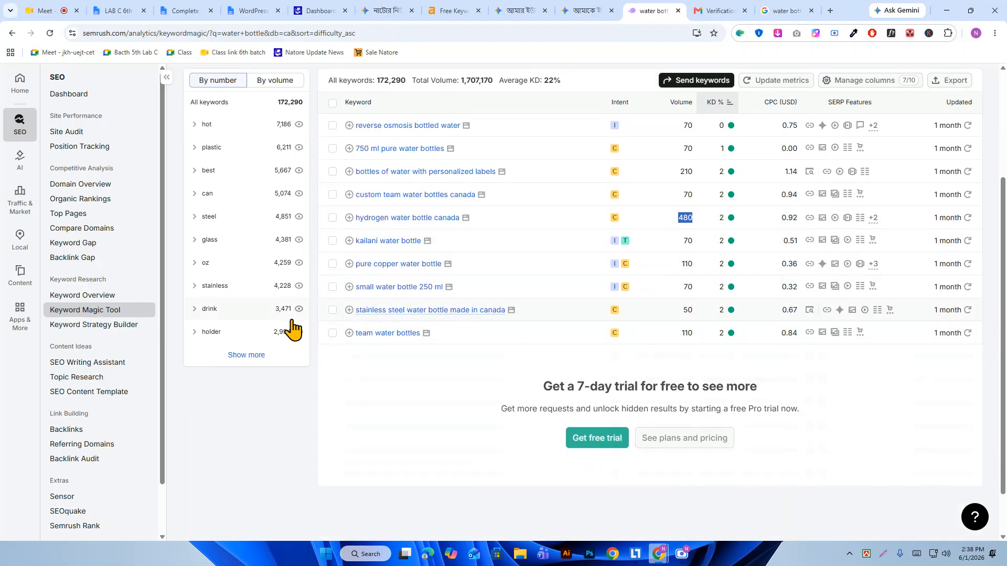
- Expand the "hot" keyword group and list the keywords of its "cover" subgroup
scroll(292, 337, "up", 1)
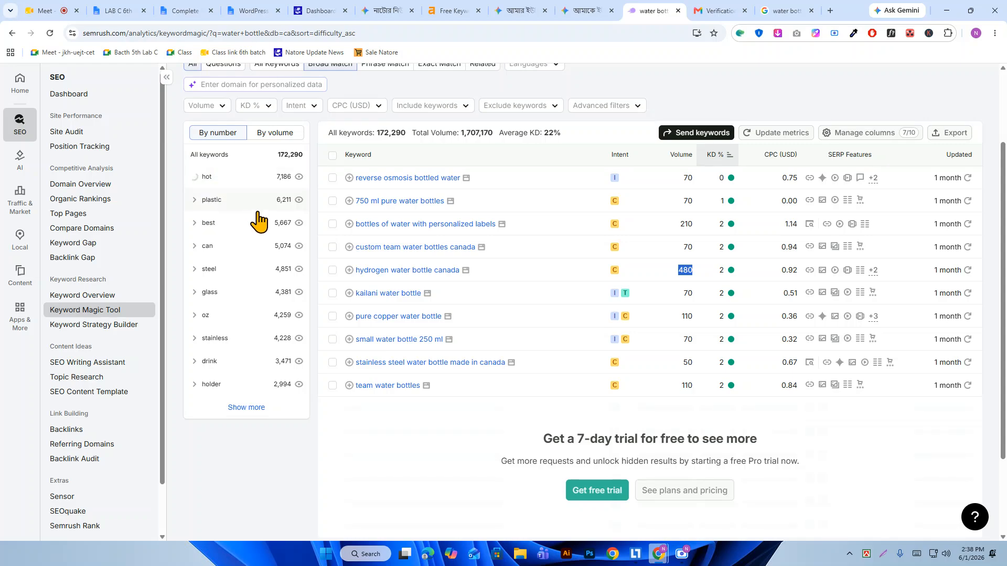
scroll(236, 244, "down", 1)
scroll(238, 282, "down", 1)
scroll(227, 252, "up", 1)
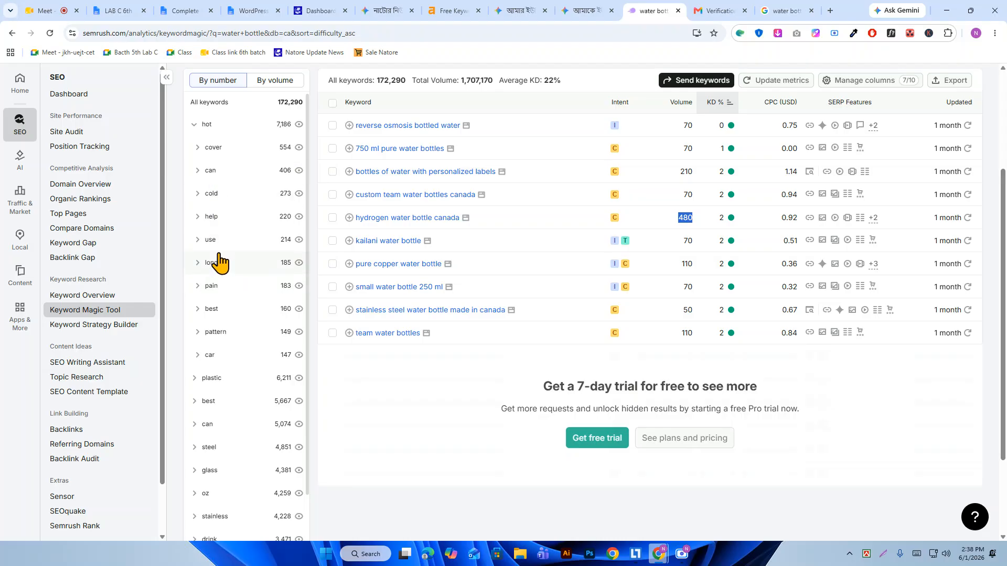
scroll(218, 263, "up", 2)
left_click(217, 258)
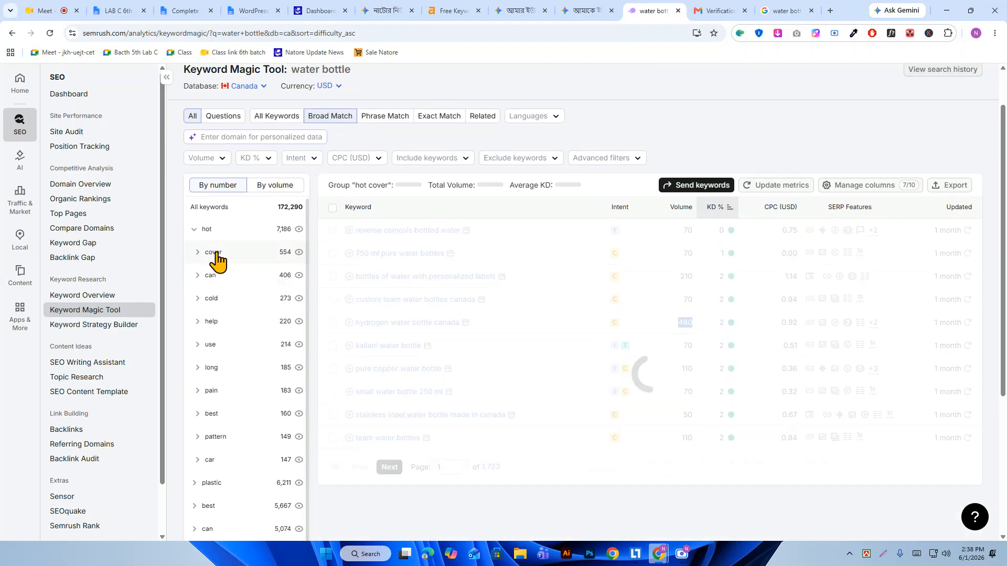
scroll(367, 236, "up", 1)
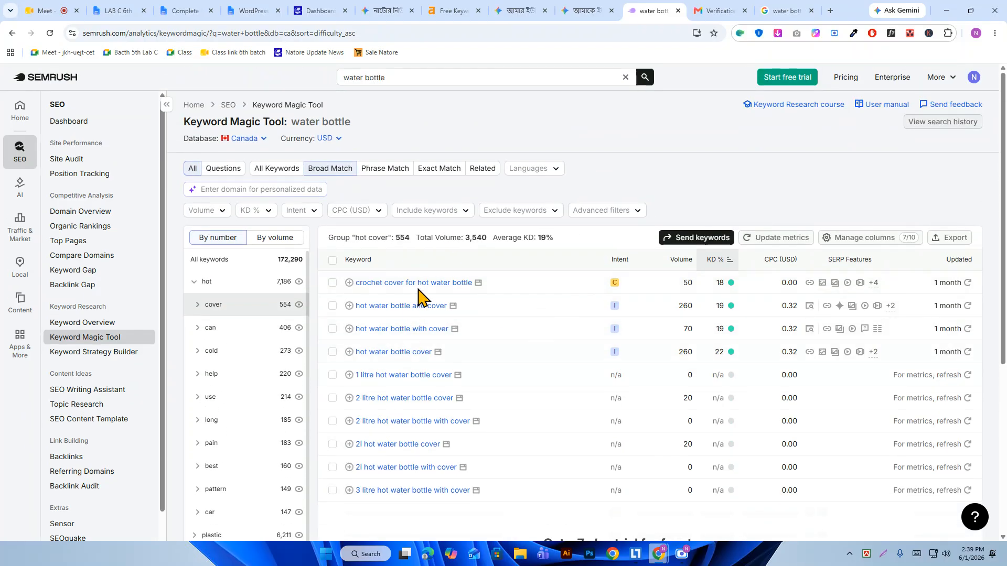
- Expand the "can" subgroup under "hot" and list its keywords
scroll(470, 344, "down", 1)
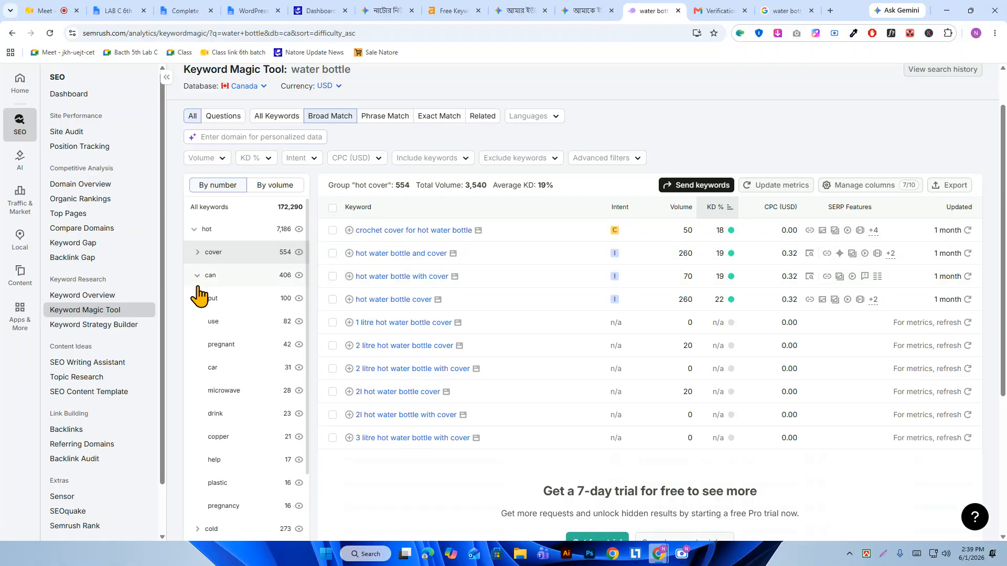
left_click(218, 284)
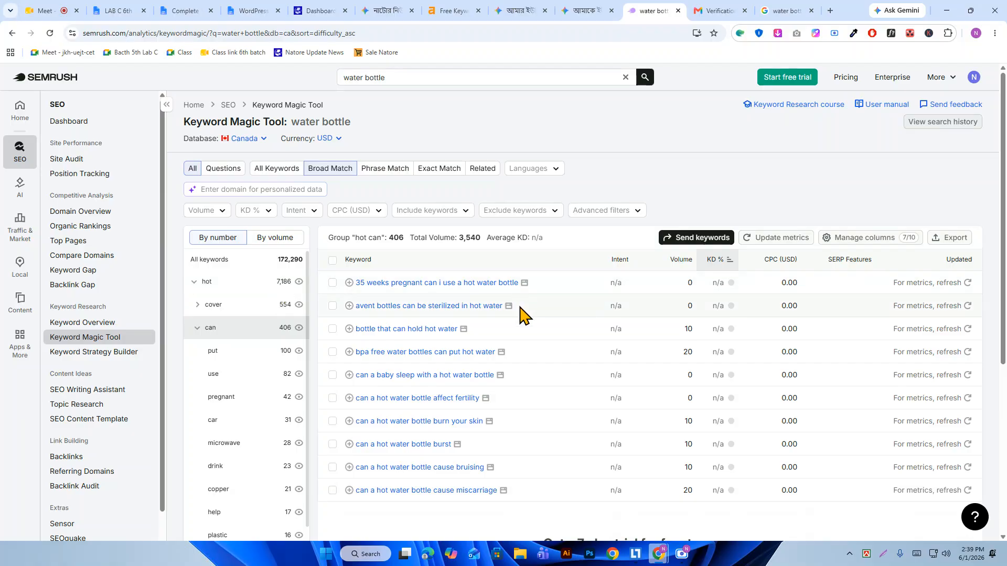
scroll(419, 323, "down", 1)
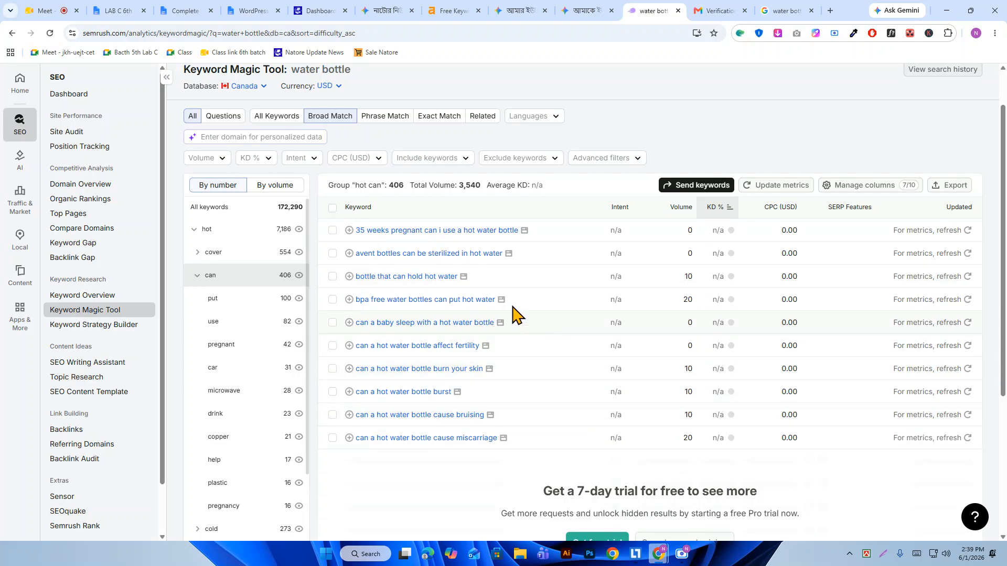
- Limit the results to question keywords and browse the "clean", "plastic" and "drink" groups
left_click(218, 122)
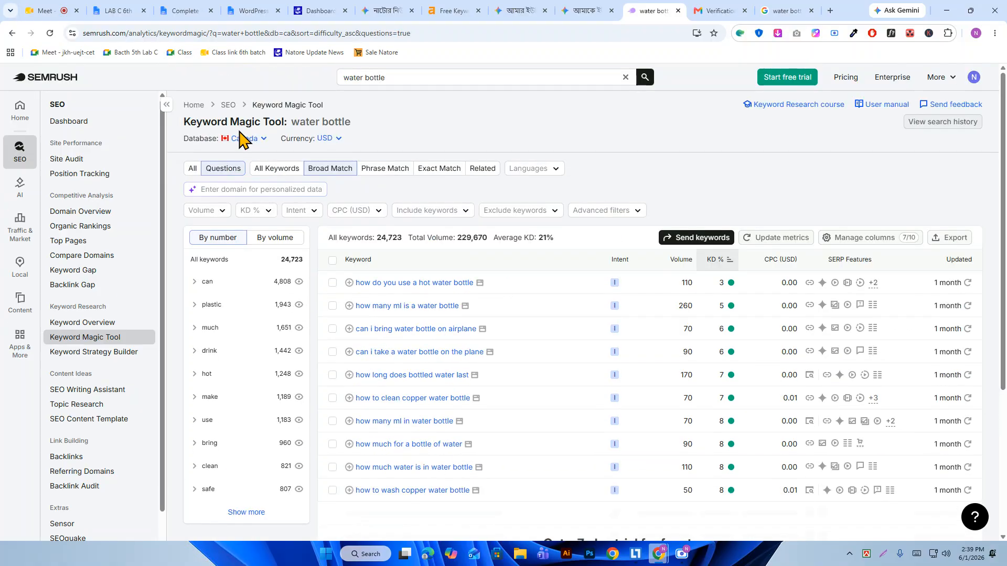
scroll(241, 242, "down", 1)
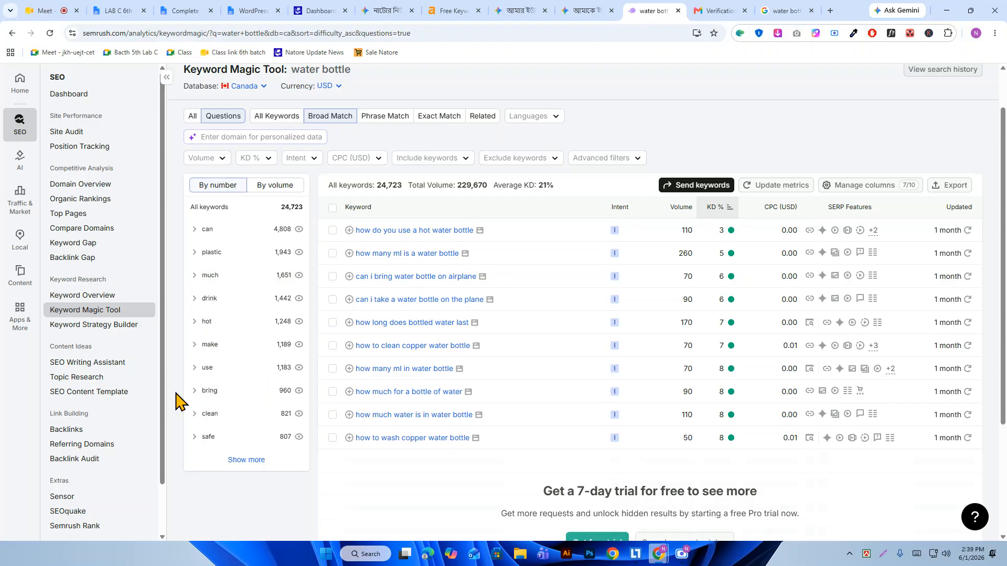
left_click(229, 420)
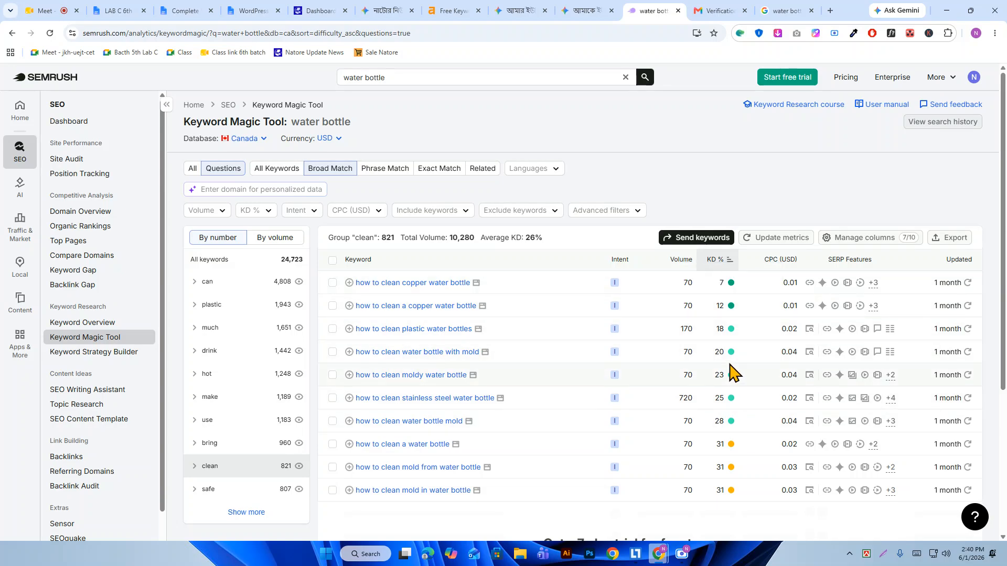
left_click(234, 311)
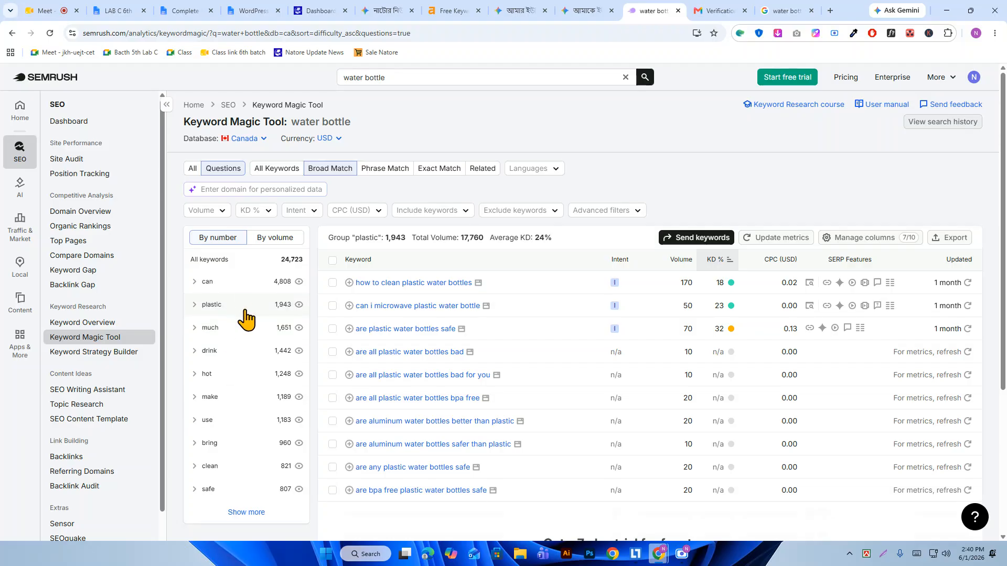
left_click(232, 352)
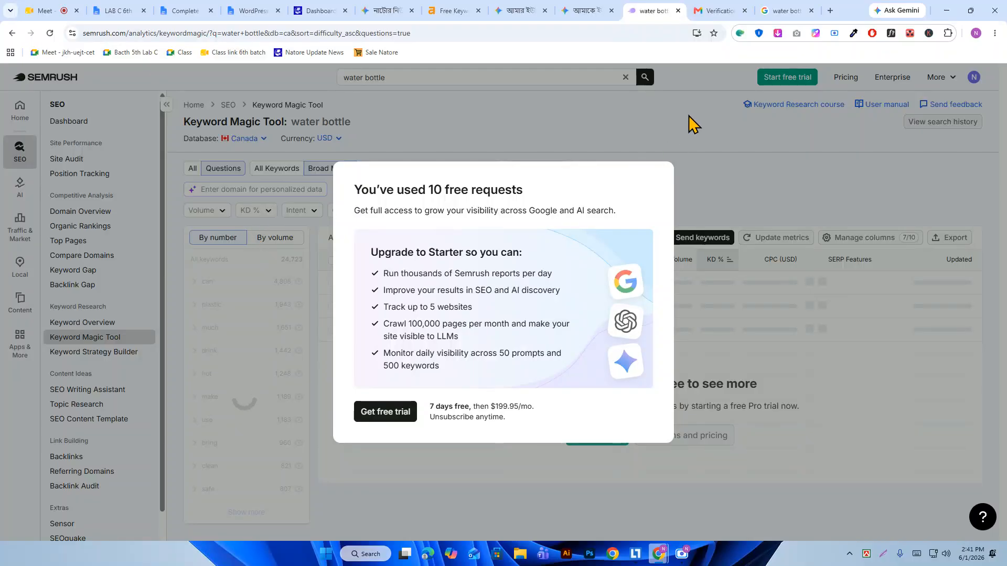
- Close the Gmail verification email tab and return to the Google results for "water bottle"
left_click(737, 13)
left_click(745, 10)
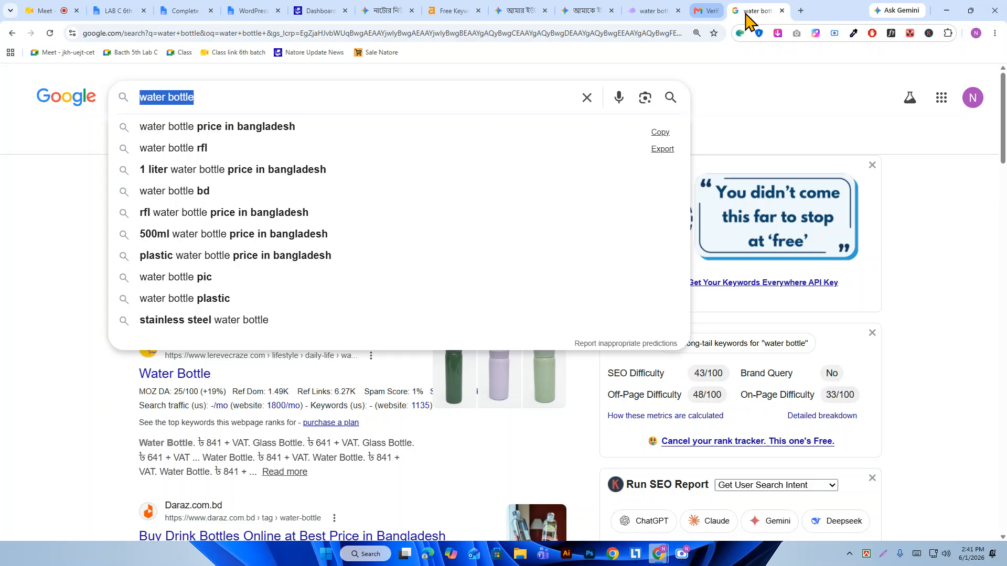
- Close the "water bottle" Google results and open Google Ads from the list of Google apps in a new tab
left_click(745, 11)
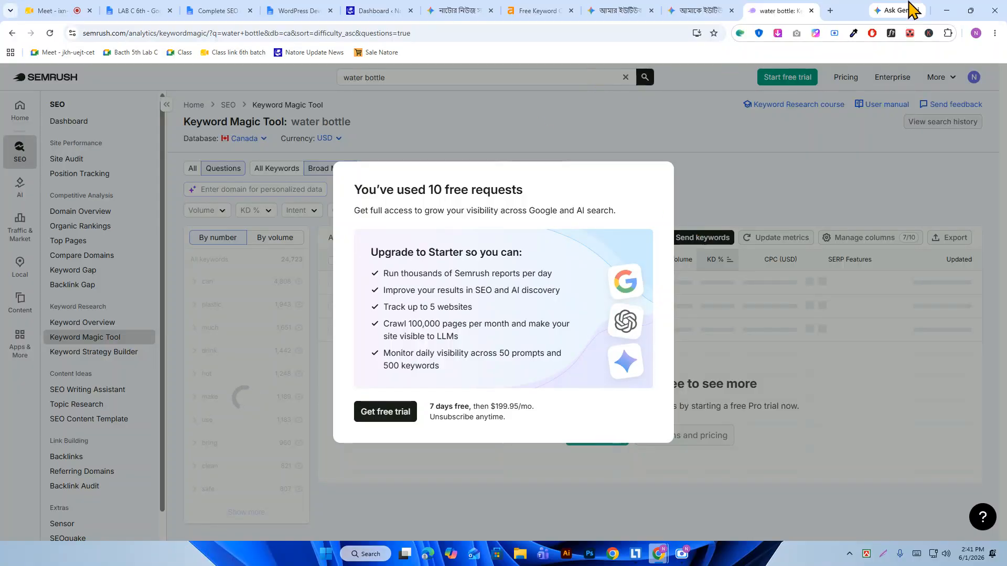
left_click(830, 11)
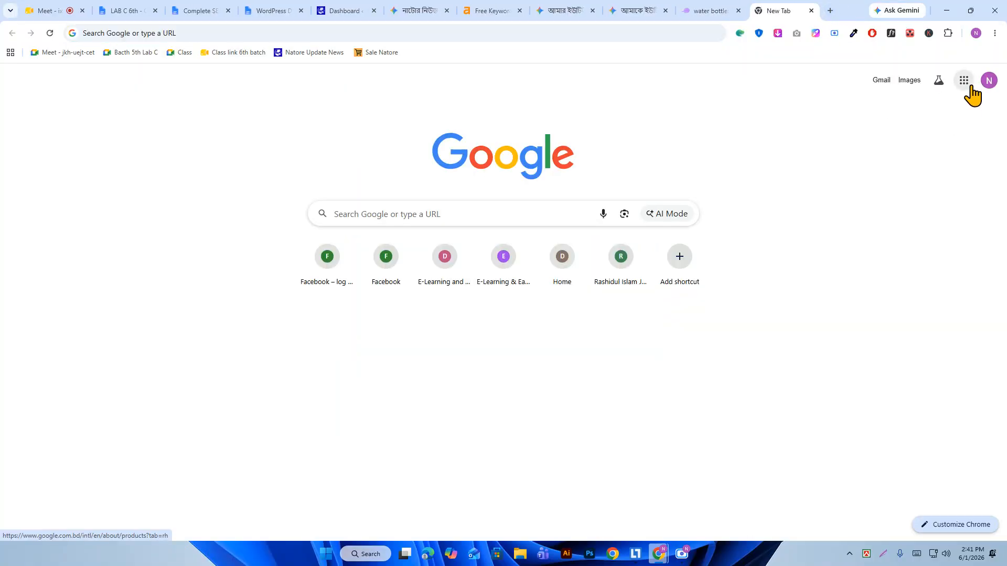
left_click(969, 85)
scroll(948, 249, "down", 7)
scroll(947, 255, "down", 3)
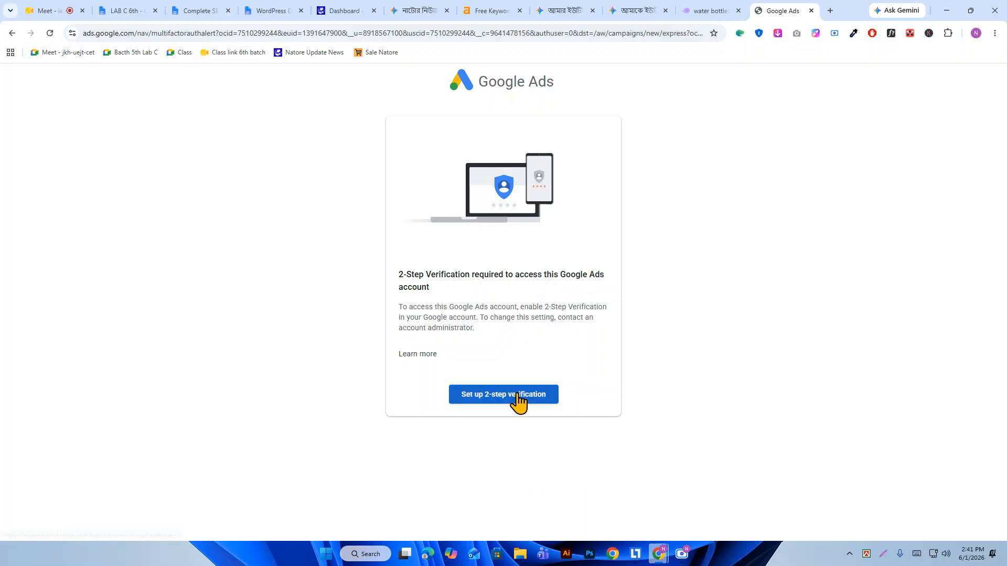
- Load the Google Ads introduction page at business.google.com/en-all/google-ads/, look through it, and proceed to the account selection
left_click(136, 35)
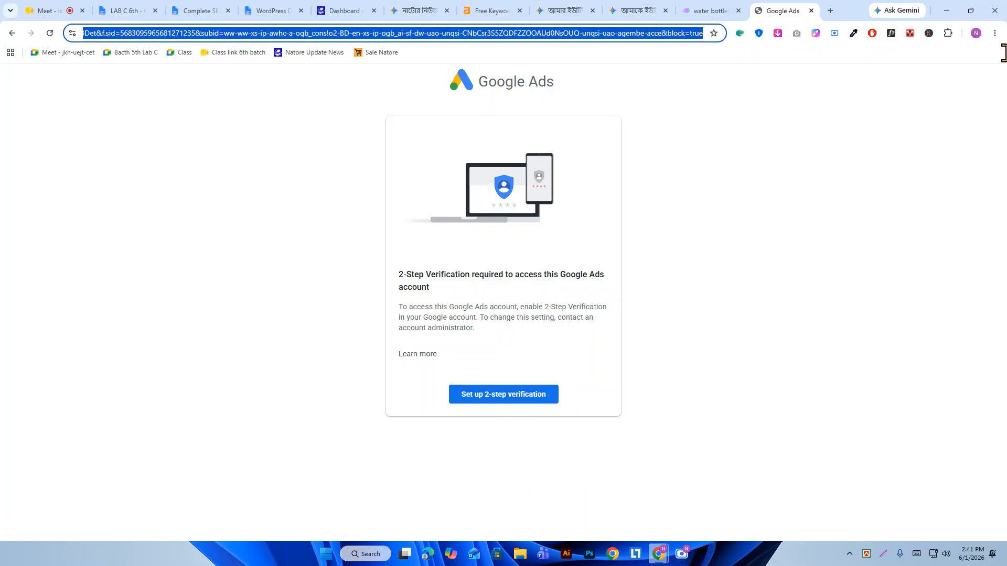
key("Return")
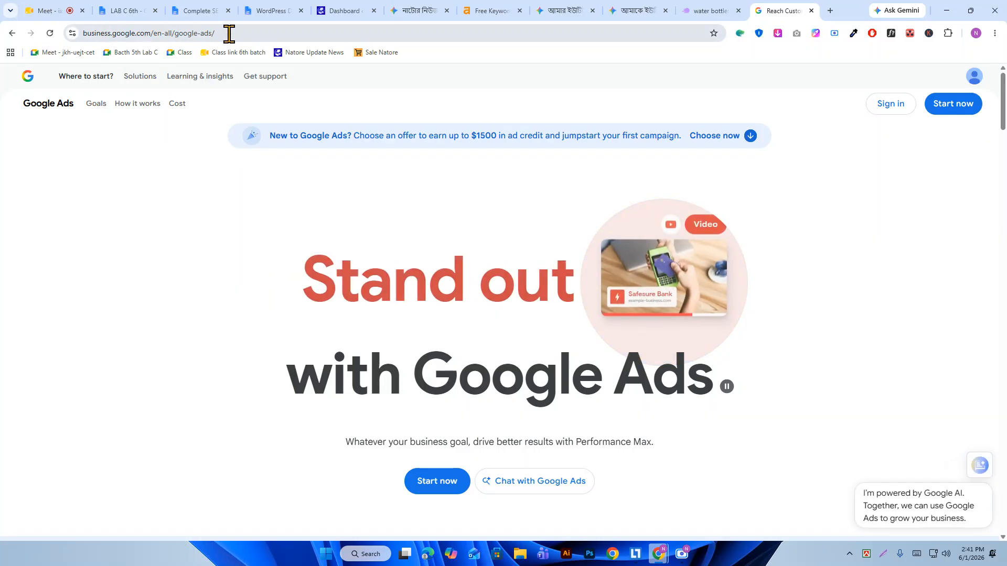
scroll(619, 301, "down", 20)
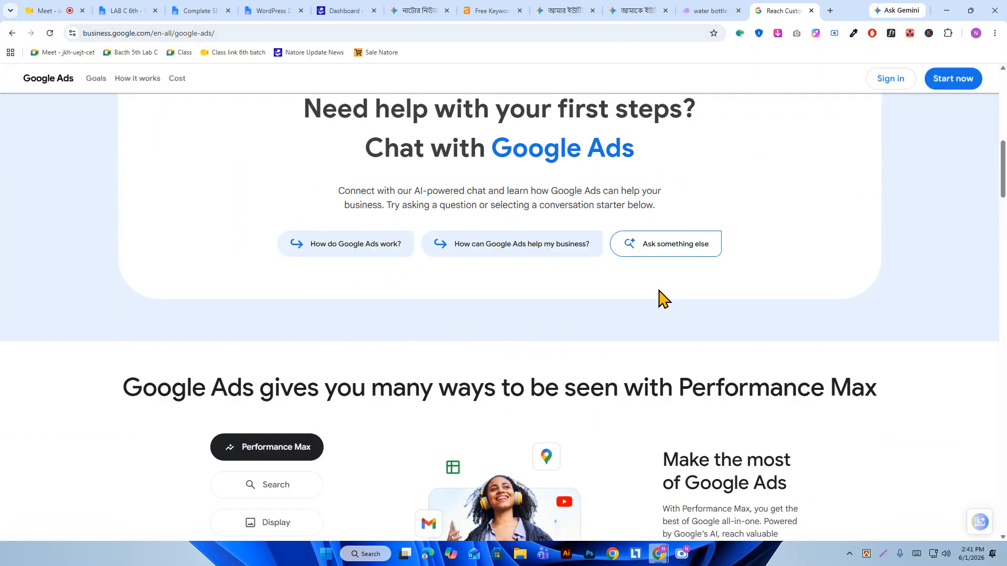
scroll(760, 241, "up", 10)
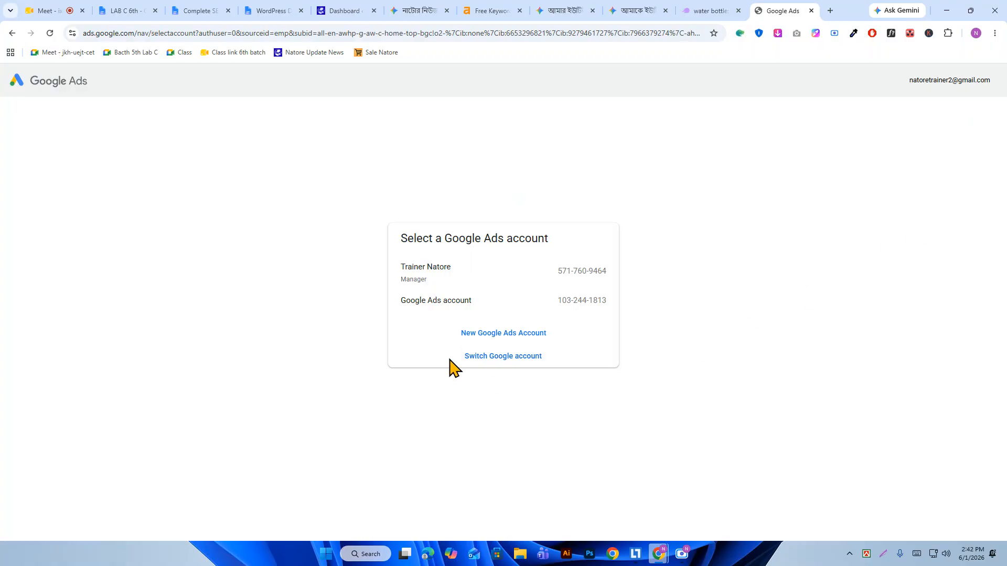
- Start a new Google Ads account with its first campaign, and check which business profiles are offered as the ad destination
left_click(510, 336)
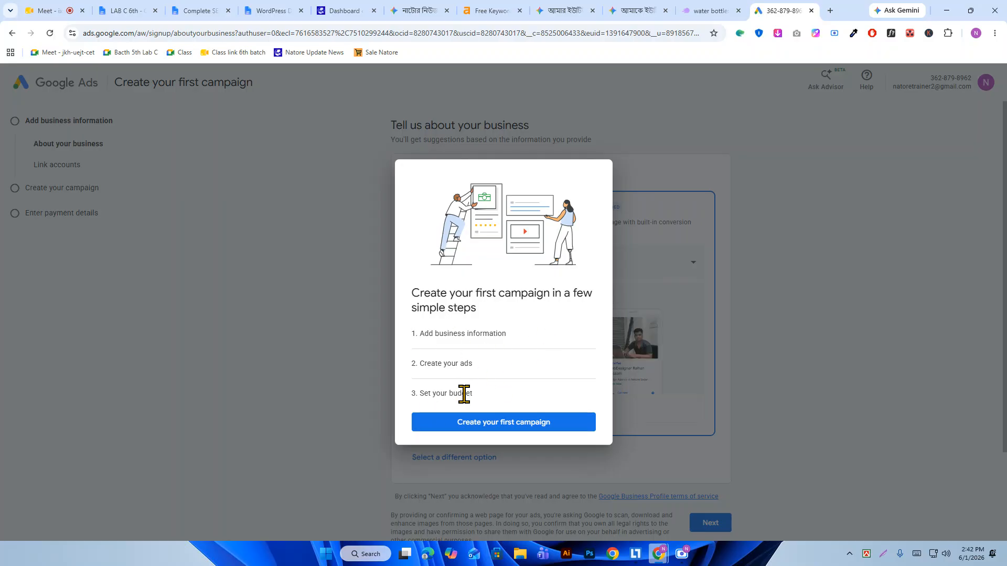
left_click(519, 426)
scroll(693, 287, "down", 2)
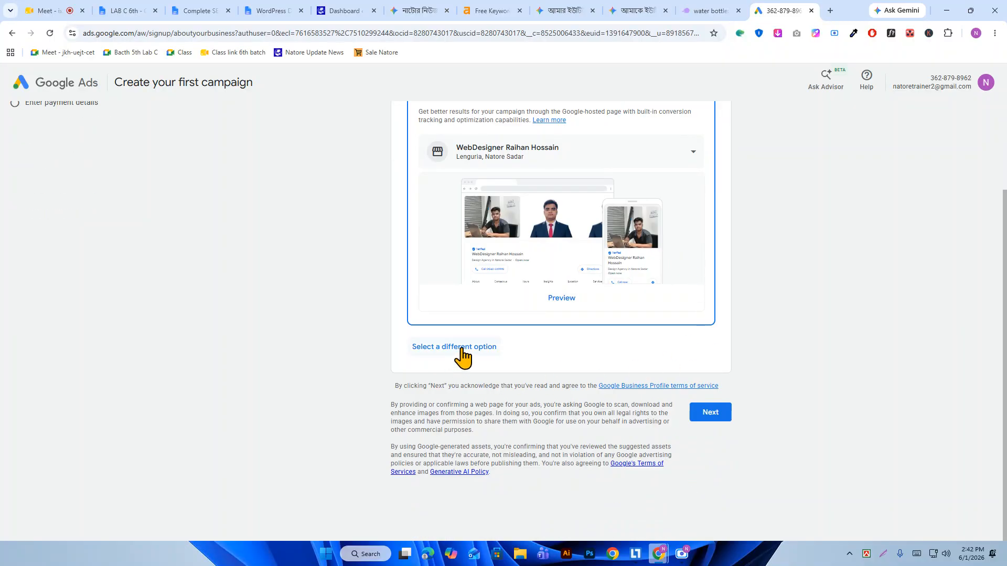
left_click(652, 155)
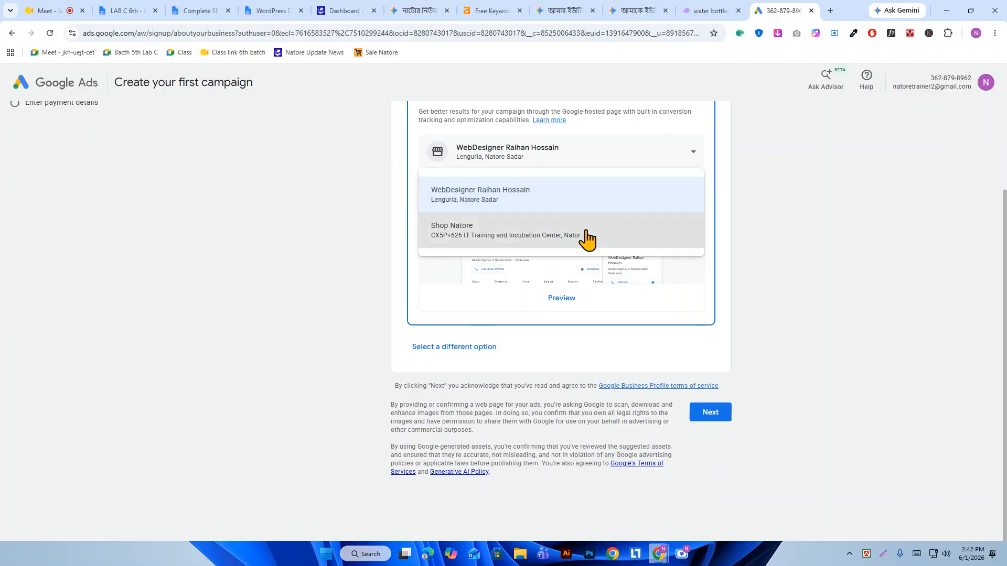
scroll(321, 210, "up", 2)
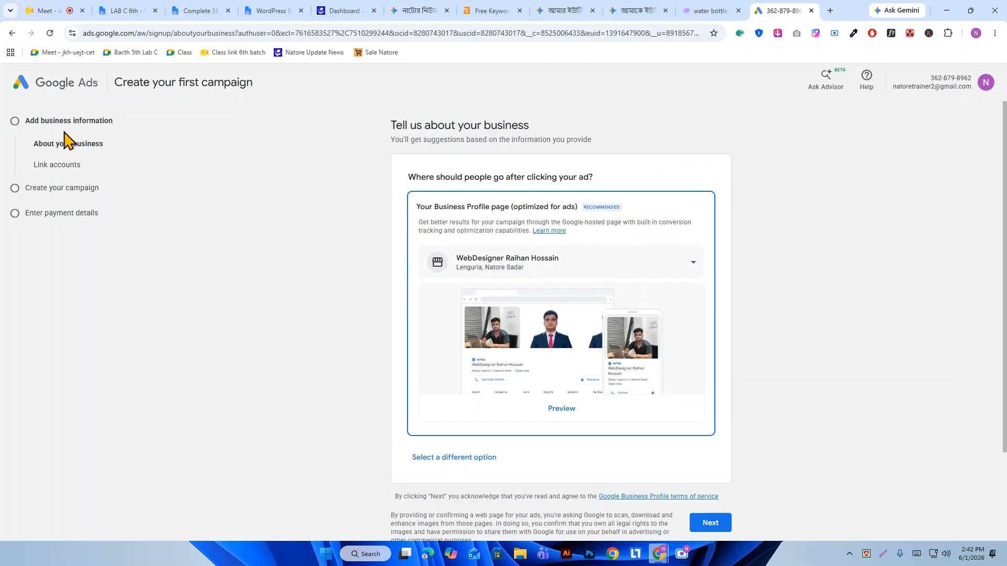
scroll(686, 281, "down", 2)
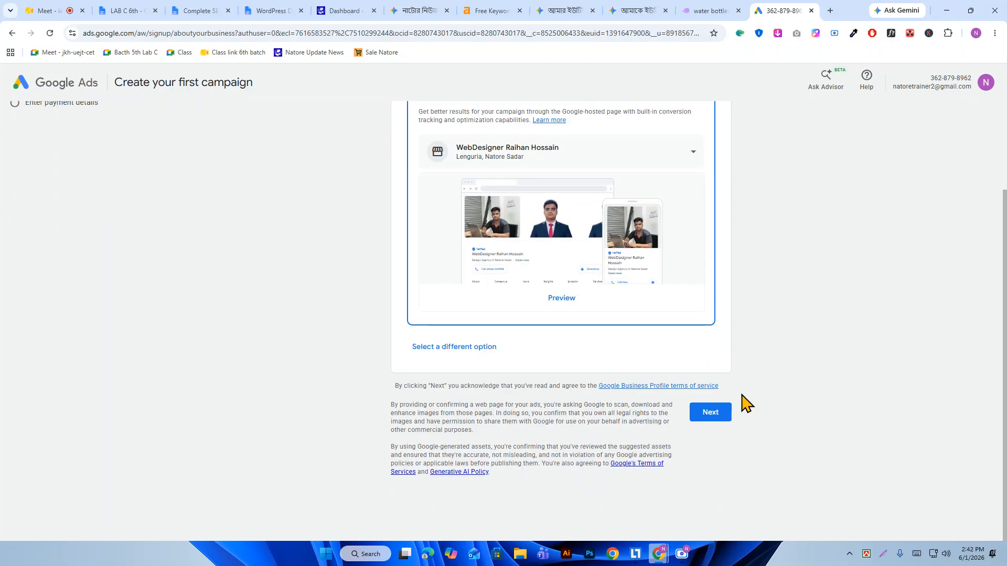
- Set the ad destination to "Your website" and copy the base address of the WordPress site from its dashboard tab
left_click(461, 348)
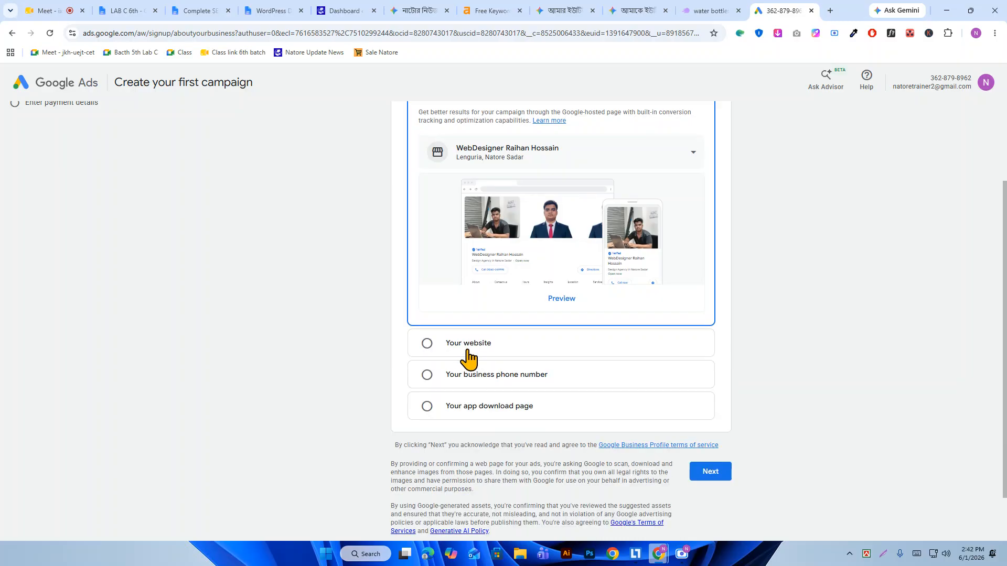
left_click(464, 346)
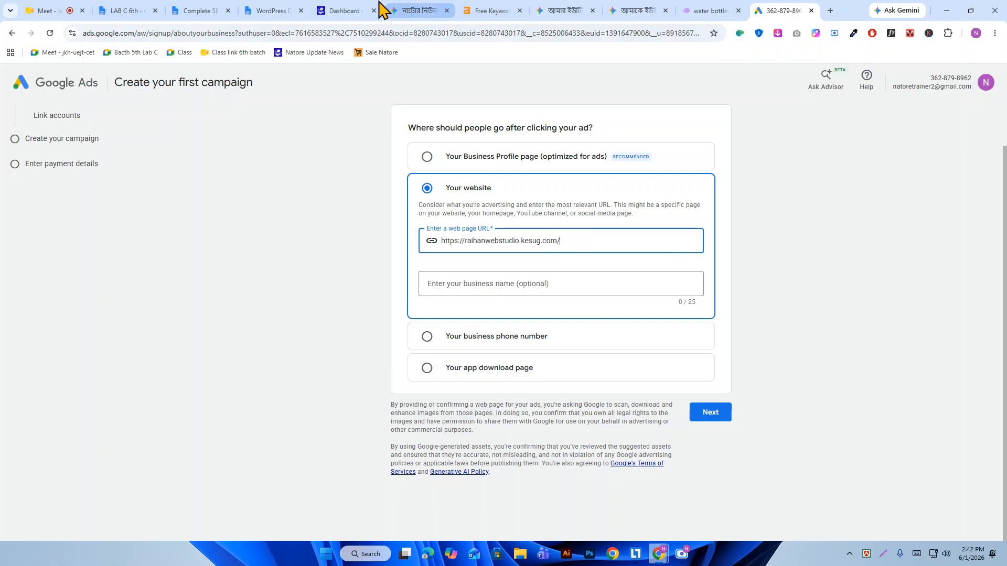
left_click(343, 10)
left_click_drag(180, 33, 7, 40)
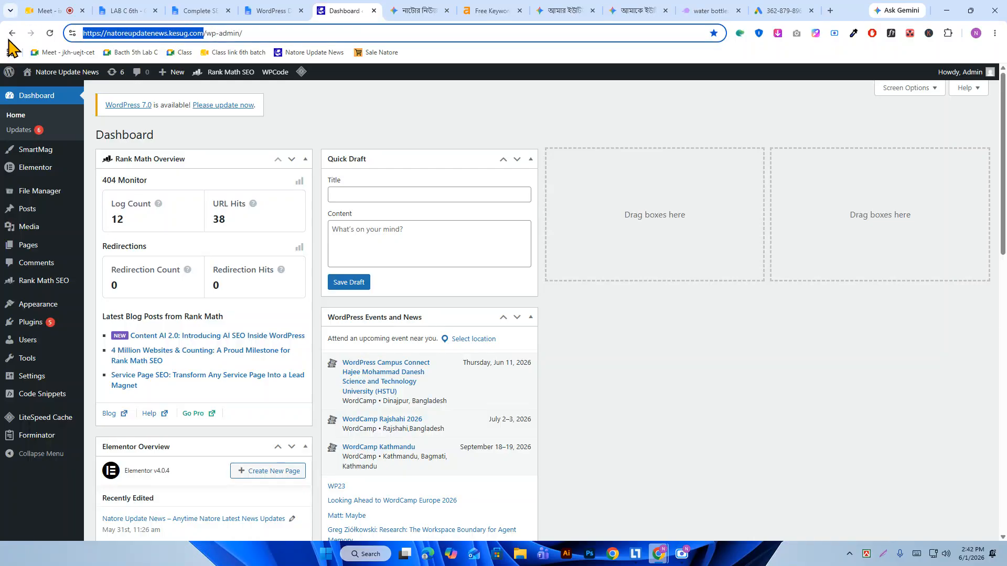
right_click(144, 34)
left_click(190, 134)
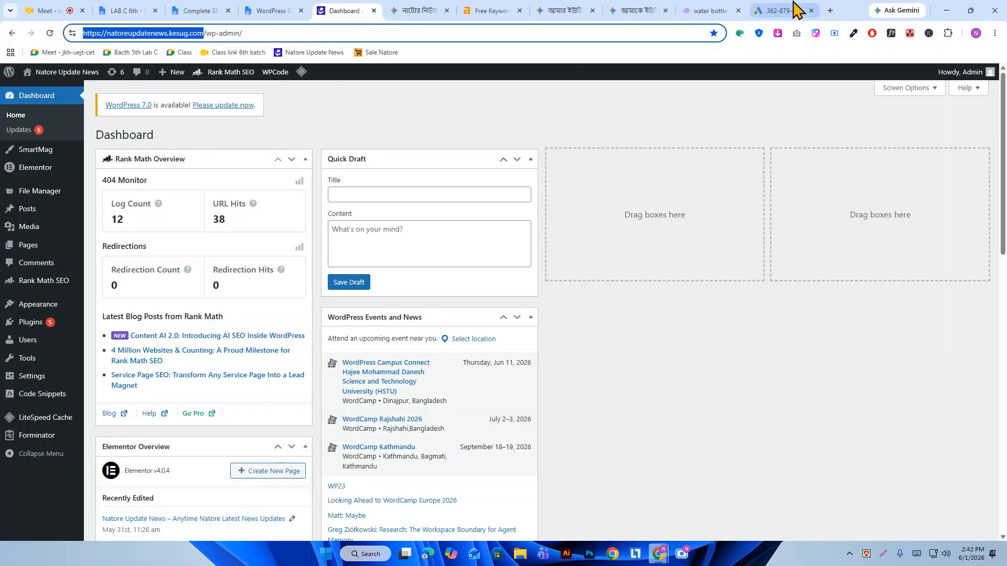
left_click(791, 9)
triple_click(609, 236)
right_click(610, 236)
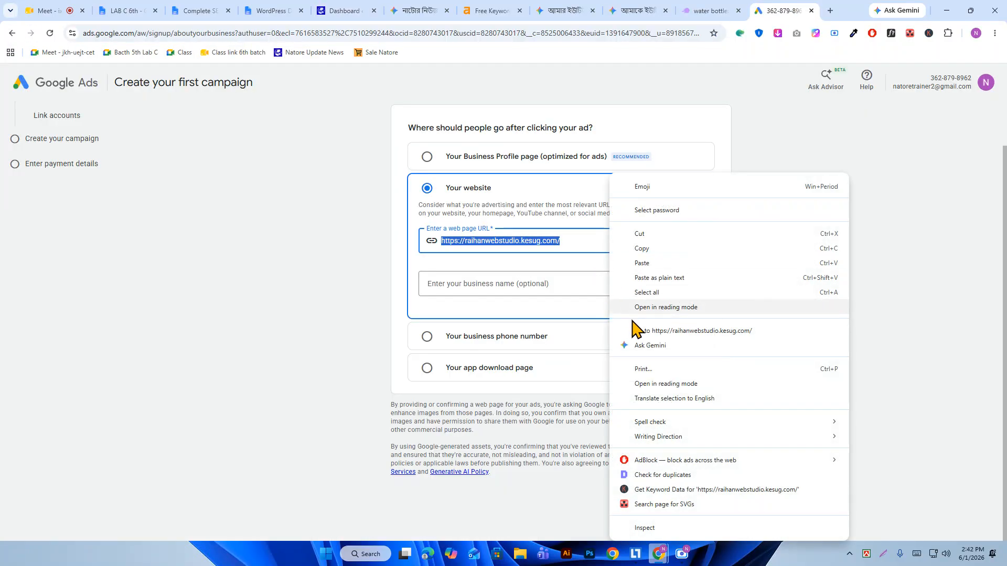
left_click(665, 284)
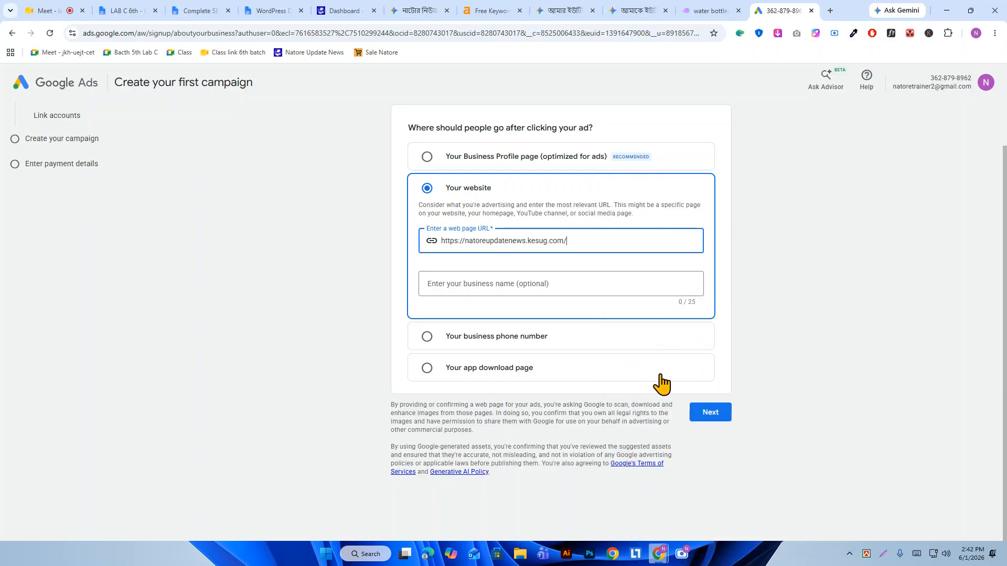
left_click(720, 418)
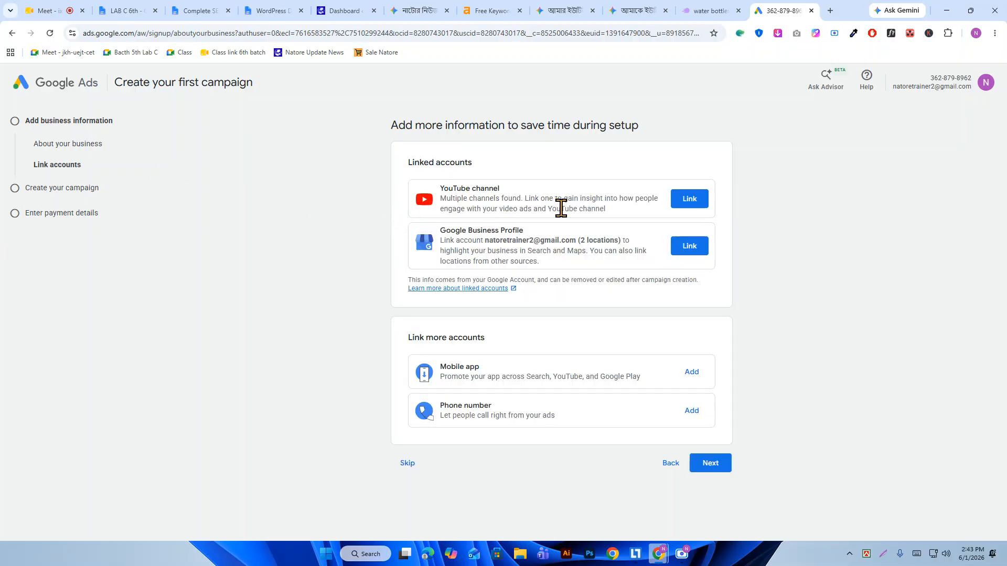
- Skip account linking and campaign creation, and accept Bangladesh, (GMT+06:00) Bangladesh Time and US Dollar (USD $) as account settings
left_click(409, 464)
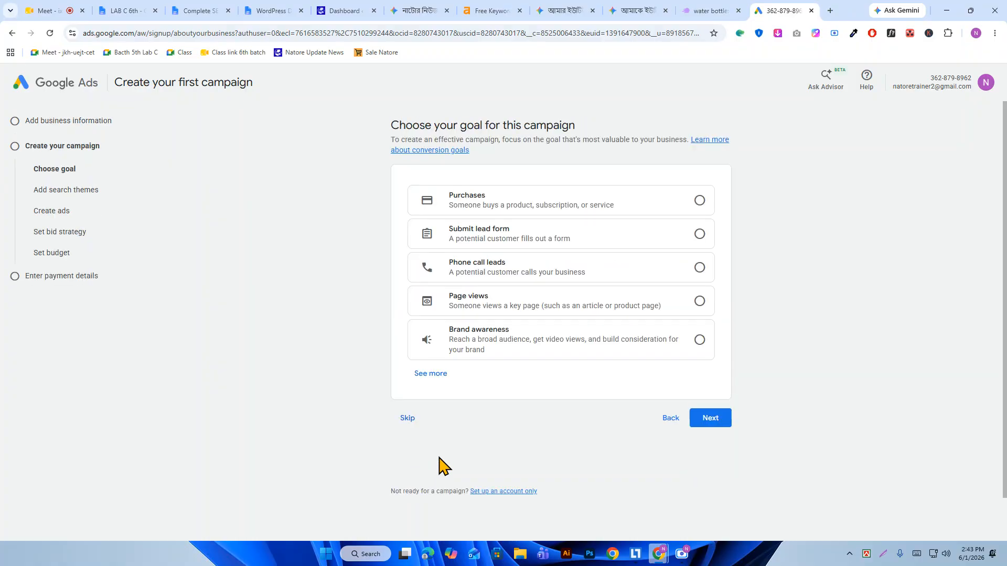
left_click(408, 418)
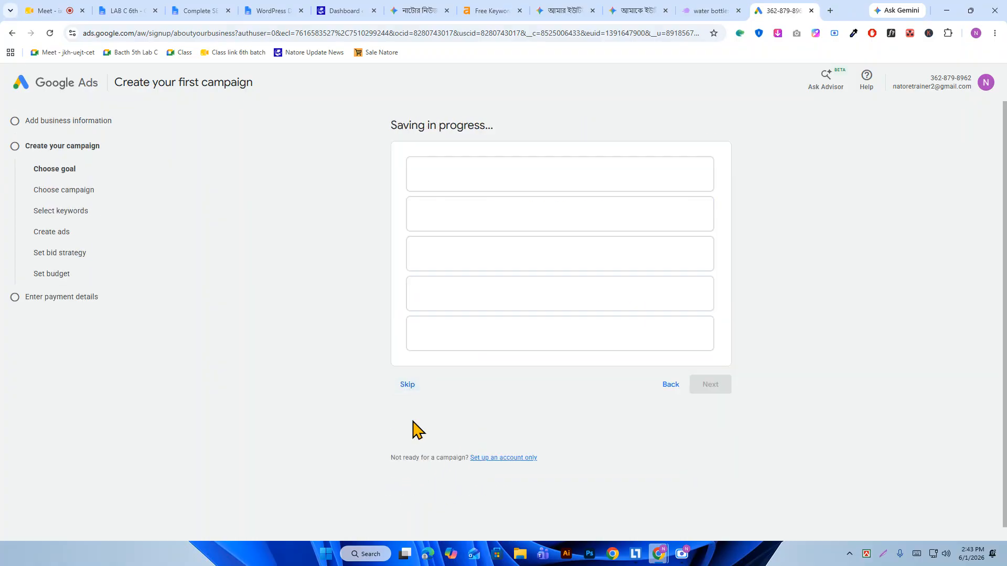
left_click(410, 382)
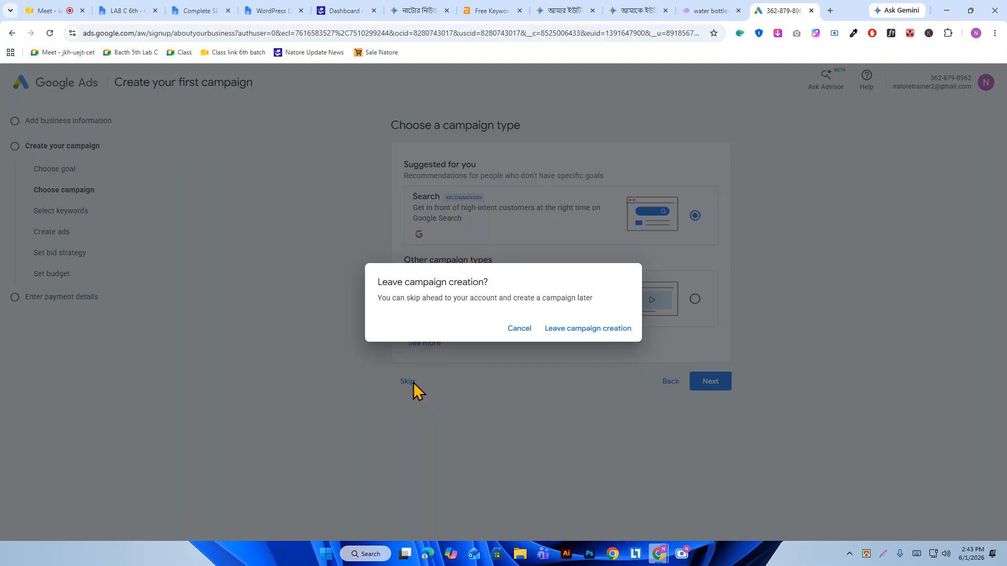
left_click(601, 328)
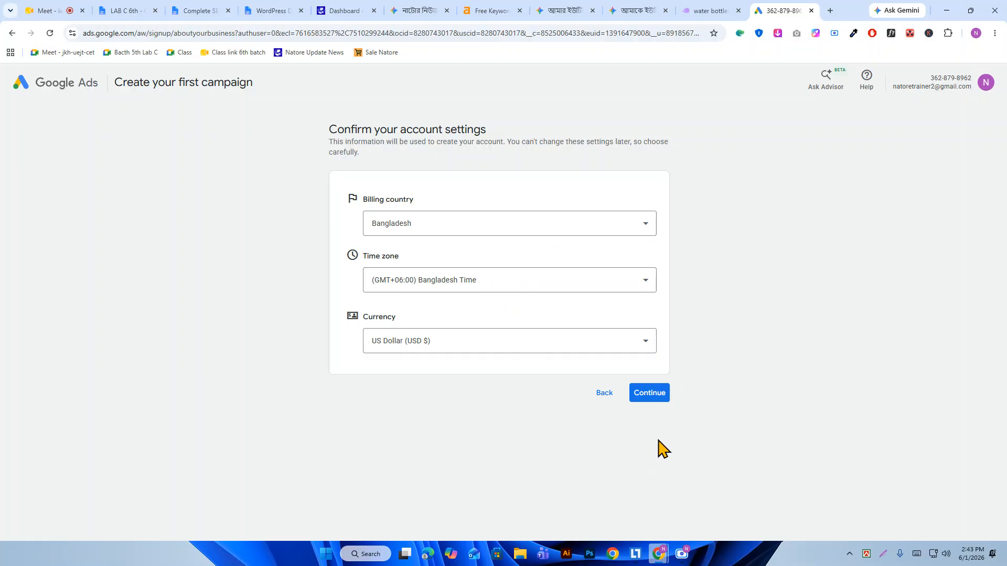
left_click(657, 399)
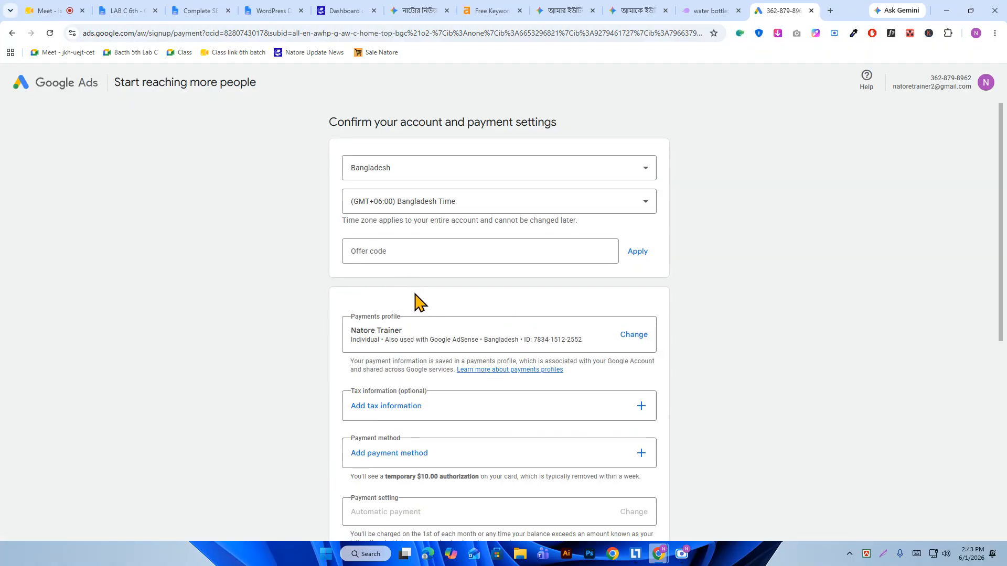
- Look through the account and payment settings and answer No to personalized guidance from a Google Ads account strategist
scroll(417, 299, "down", 3)
scroll(357, 284, "down", 3)
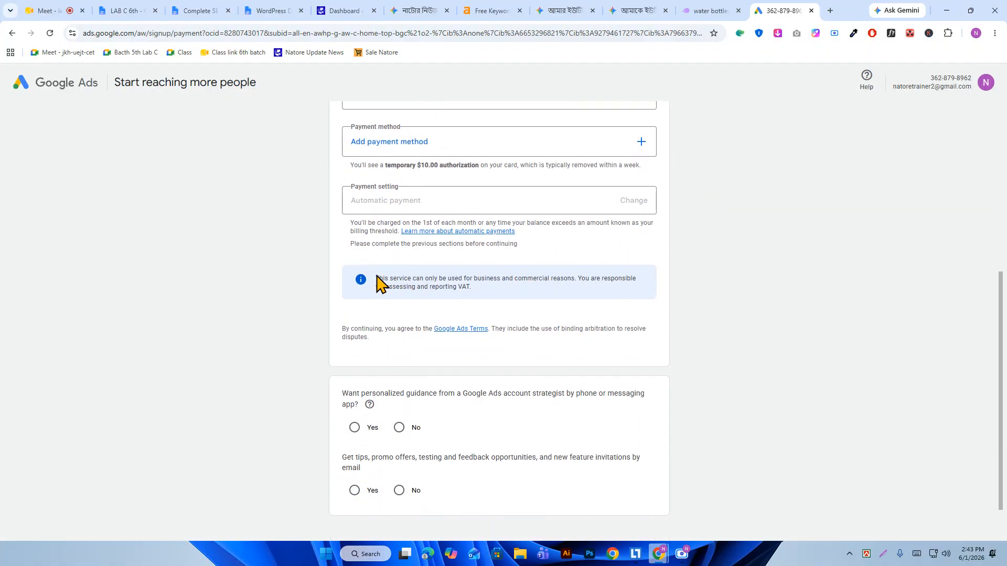
scroll(398, 290, "up", 4)
scroll(446, 307, "down", 3)
scroll(451, 310, "down", 2)
left_click(354, 372)
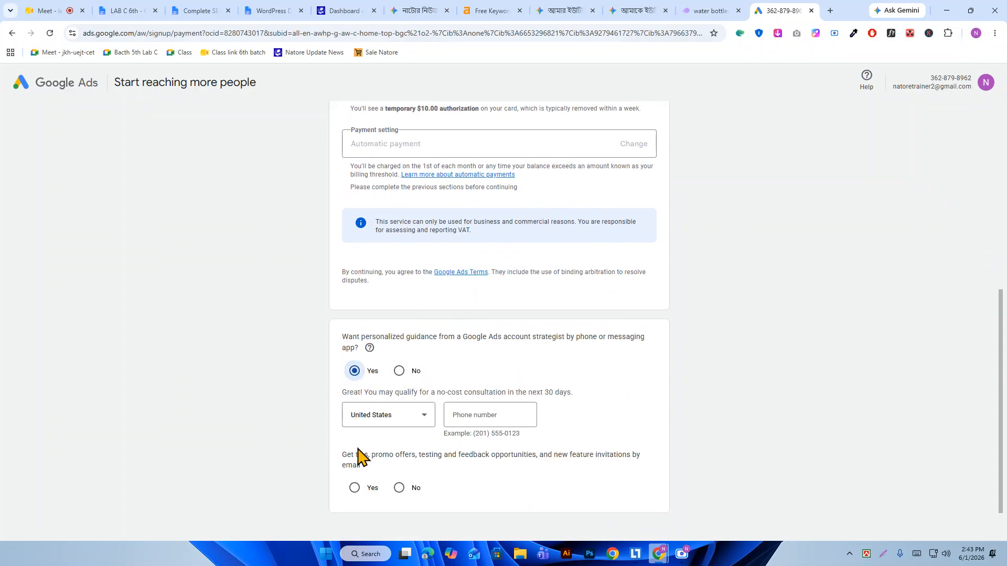
left_click(400, 371)
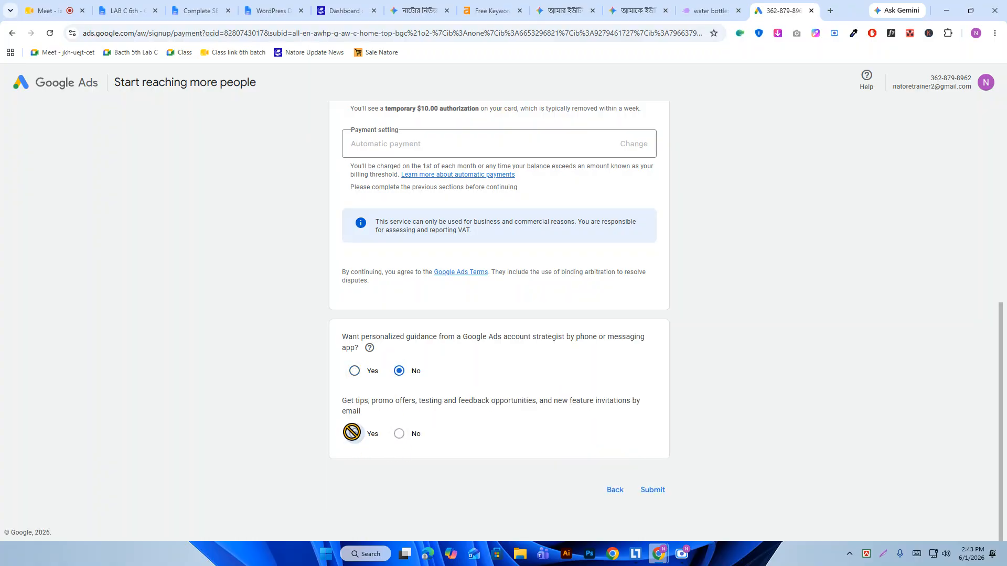
- Examine the payments profile, payment method requirement and temporary card authorization note in the payment settings
scroll(625, 411, "up", 3)
scroll(420, 320, "up", 2)
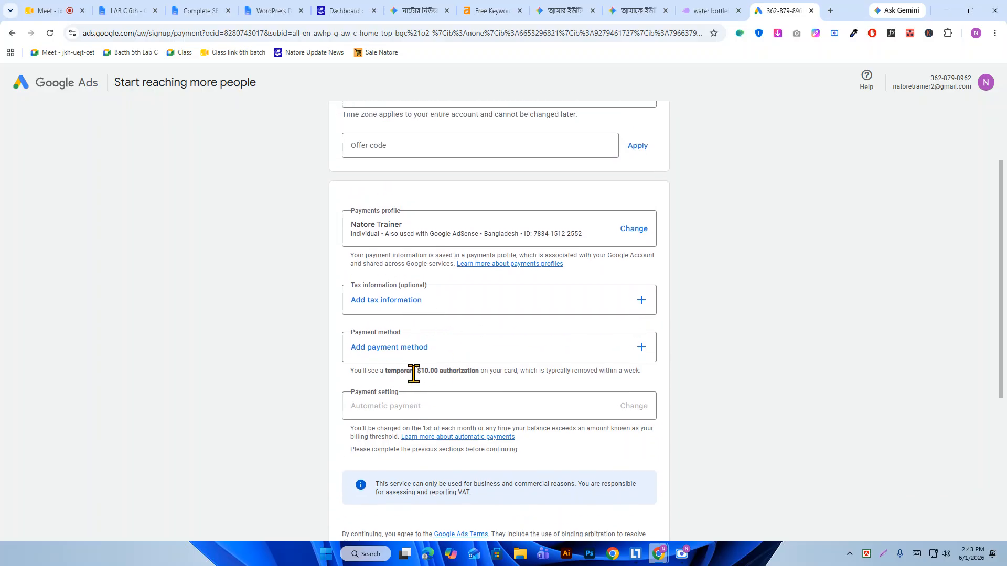
left_click_drag(460, 371, 404, 373)
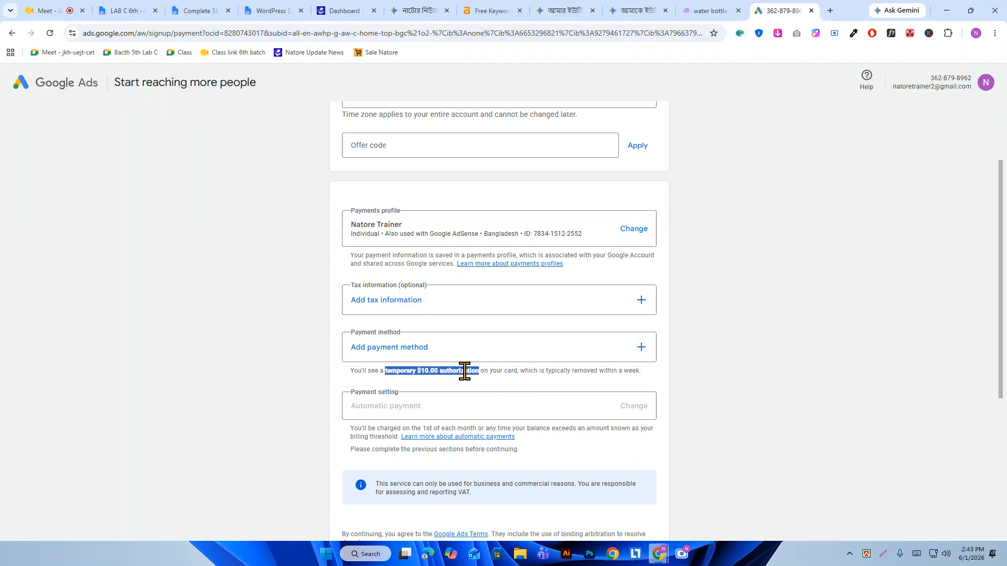
left_click(422, 369)
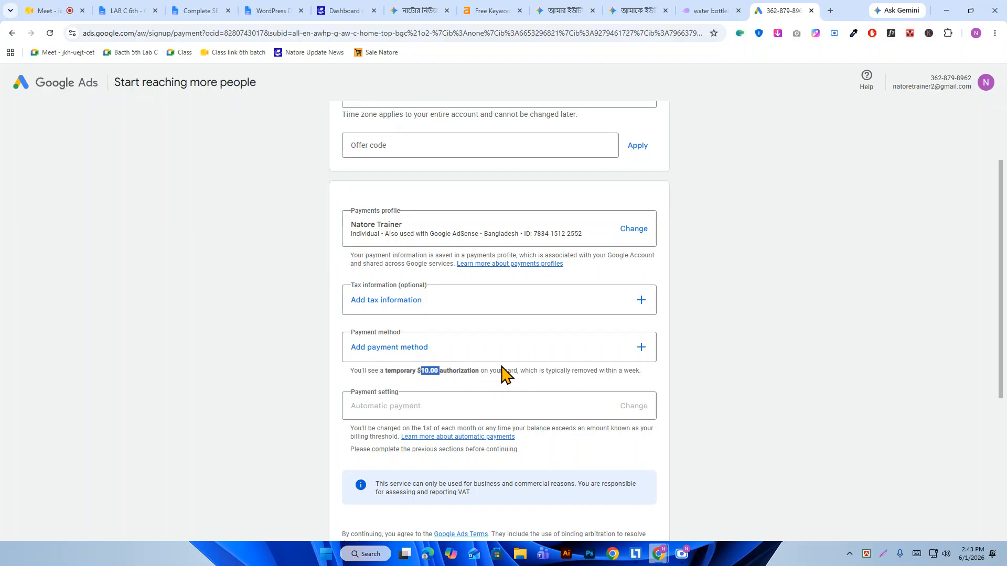
scroll(575, 320, "up", 2)
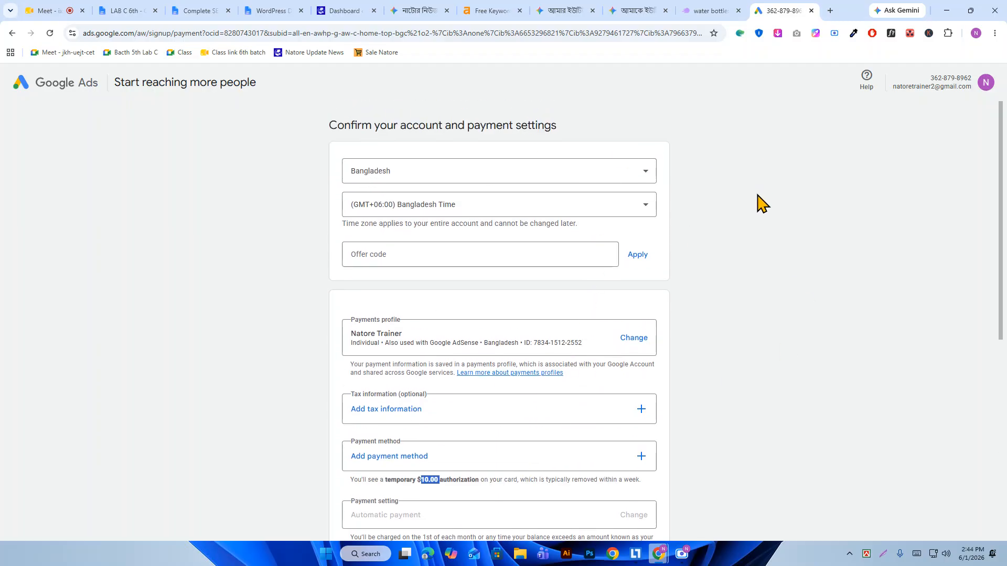
scroll(533, 224, "down", 7)
scroll(530, 223, "up", 5)
scroll(530, 223, "down", 5)
scroll(546, 219, "up", 7)
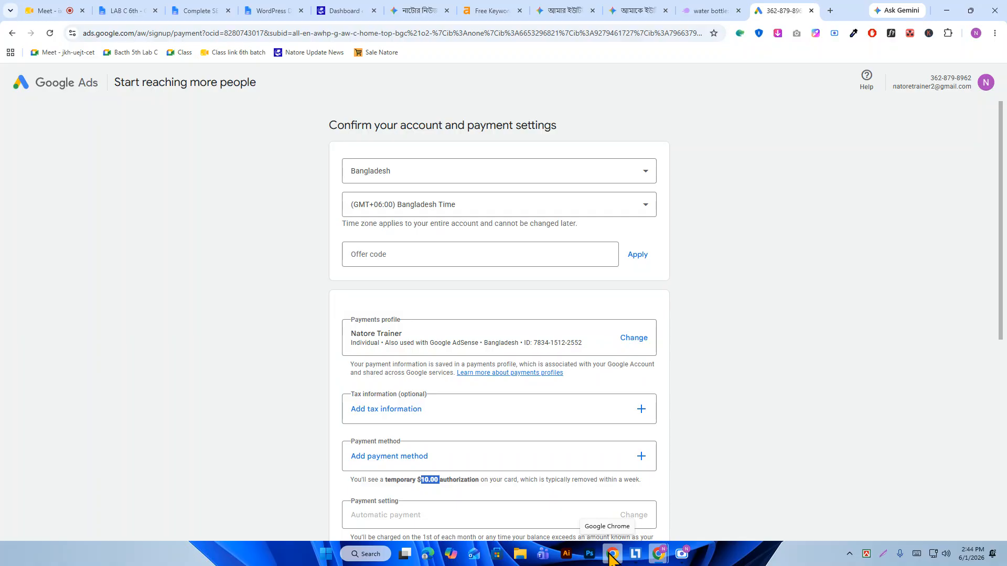
- View the signed-in profile's list of Google Ads accounts and switch to the Google Meet call
left_click(984, 78)
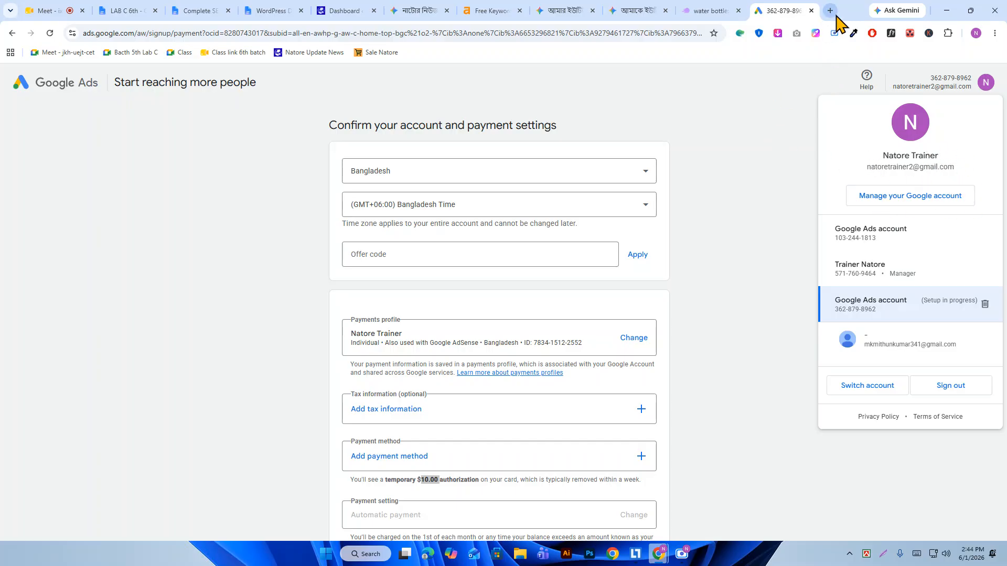
left_click(831, 10)
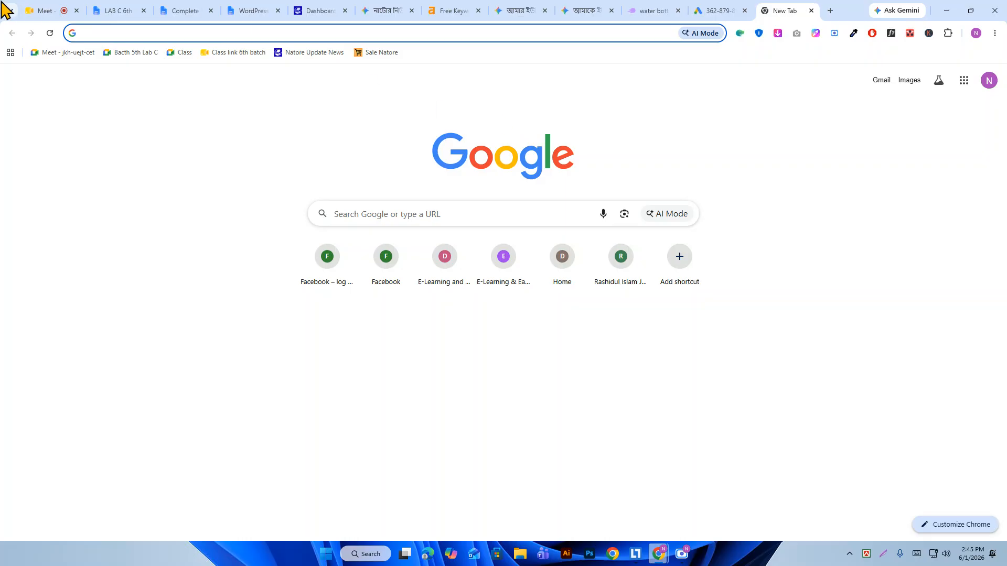
left_click(67, 9)
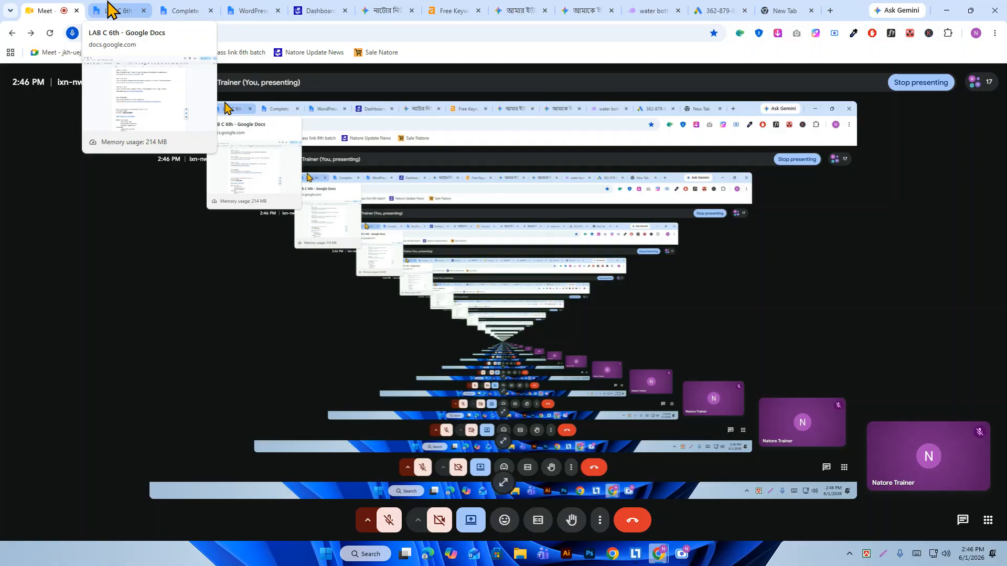
- Return to the Google Ads payment settings and close the floating Meet window and the account list
left_click(711, 10)
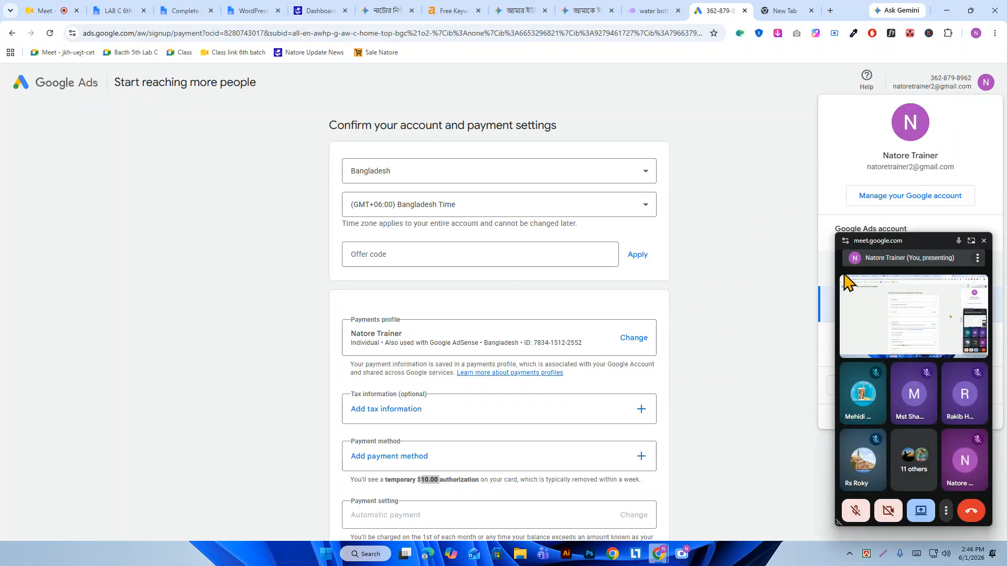
left_click(984, 241)
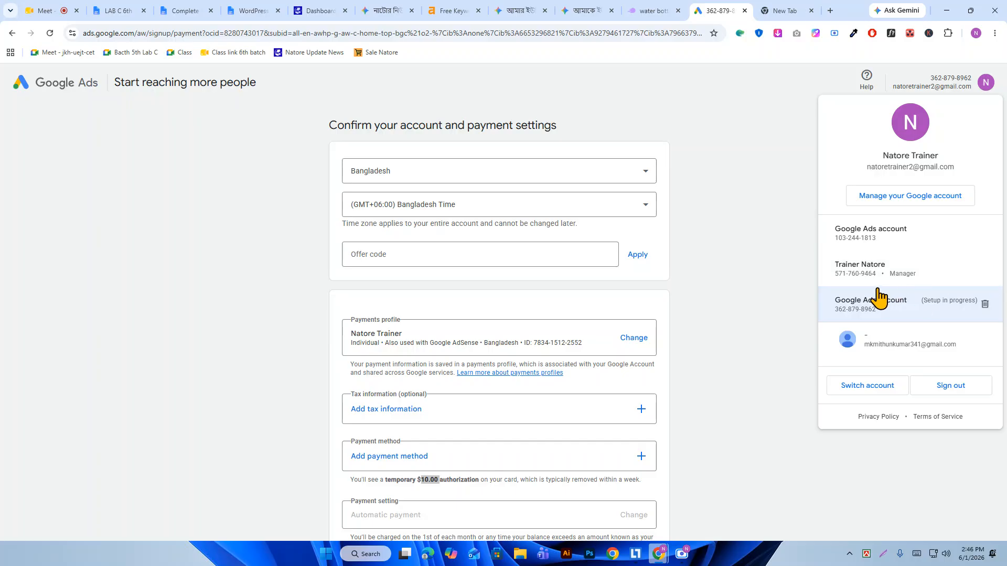
left_click(787, 199)
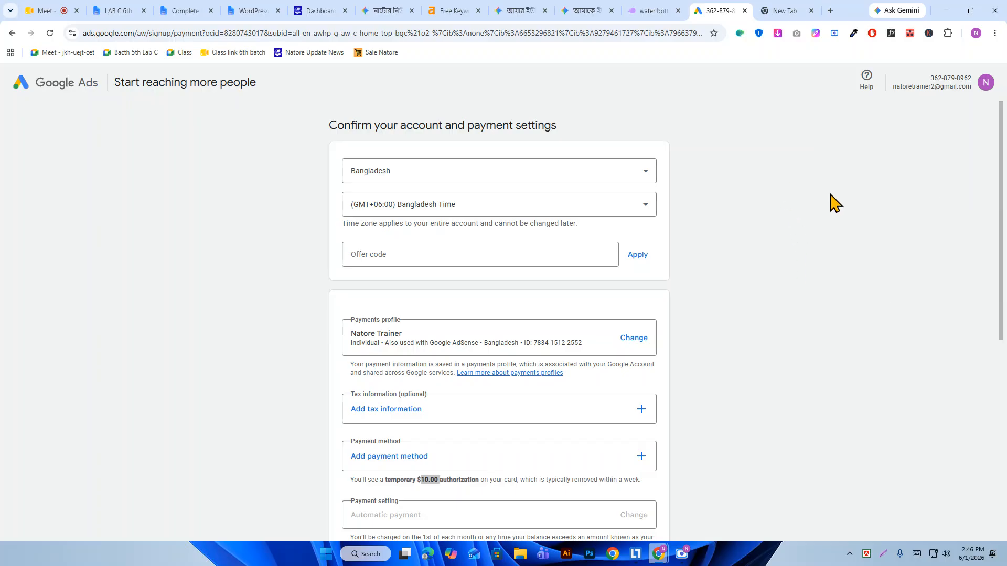
- Search Google for "user agent switcher" in the empty browser tab
left_click(795, 11)
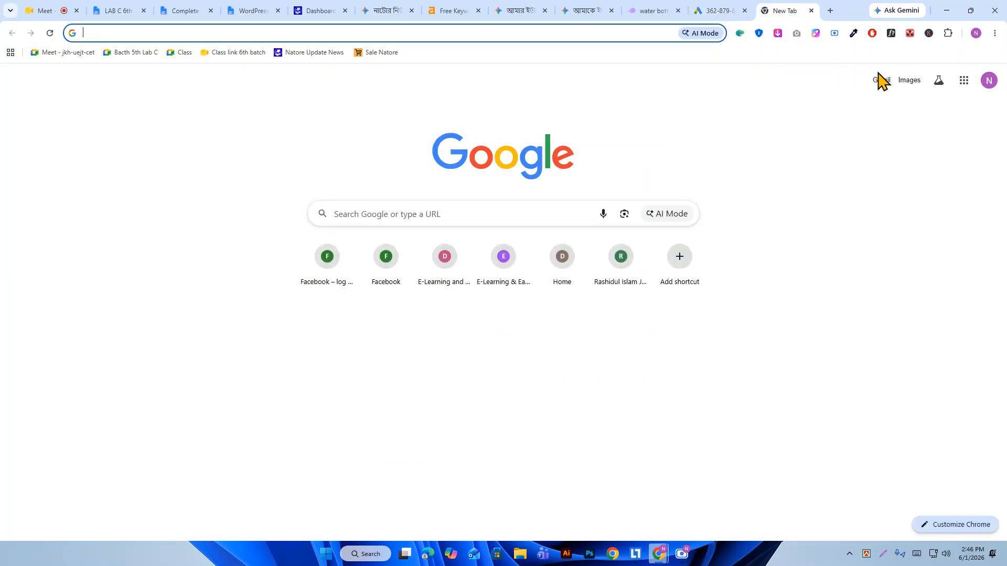
left_click(481, 34)
type("u")
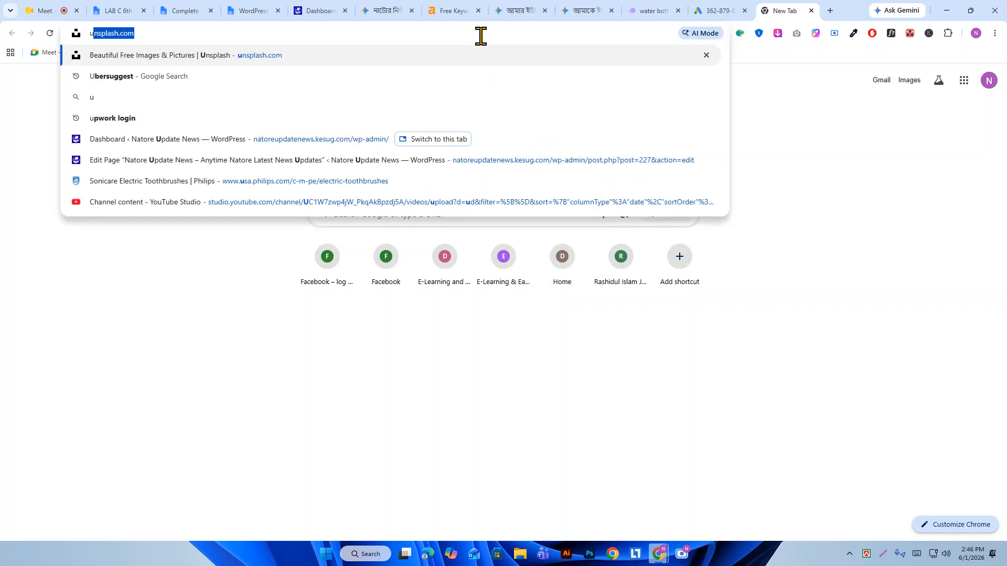
type("ser")
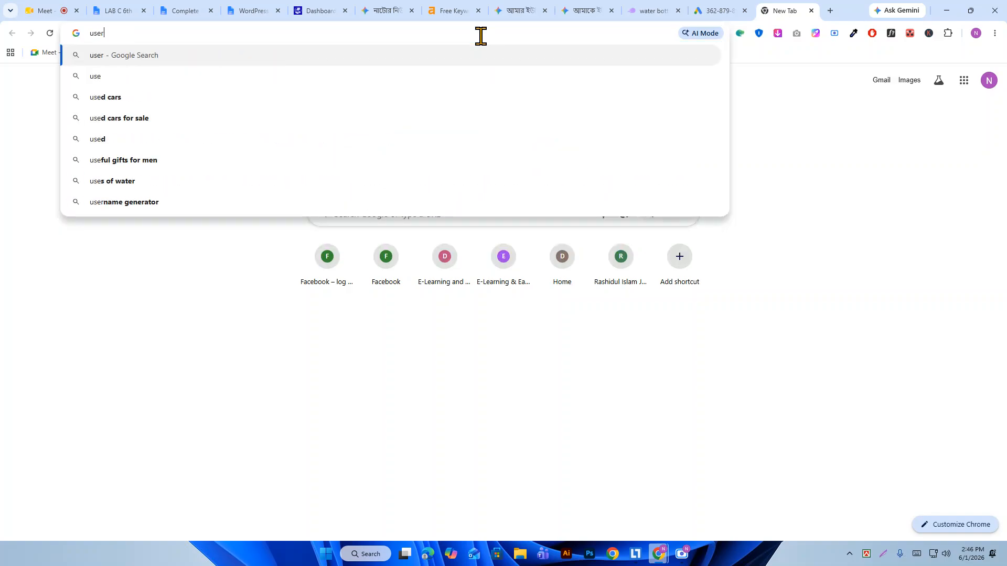
type(" agent")
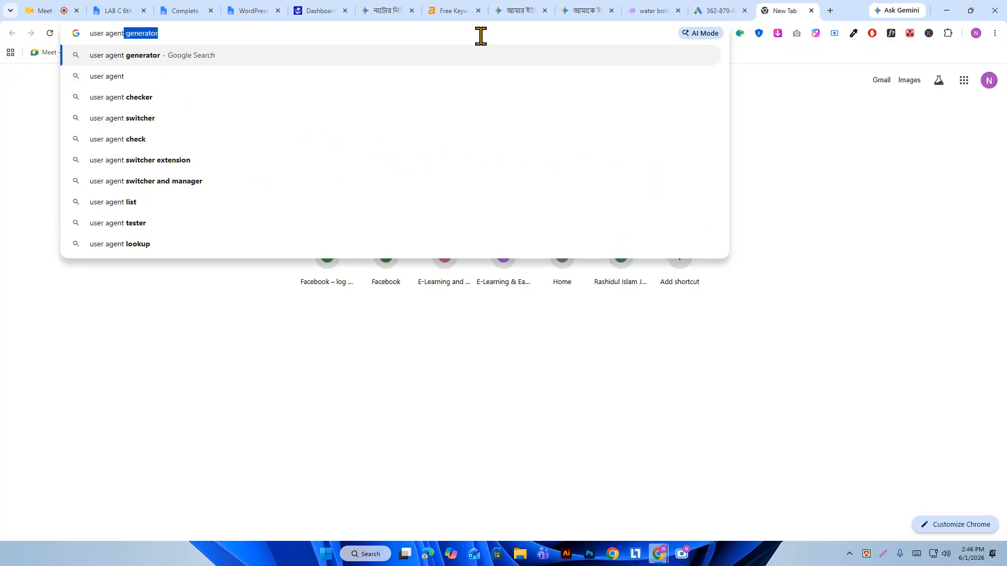
key("Down")
key("Down")
key("Down")
key("Return")
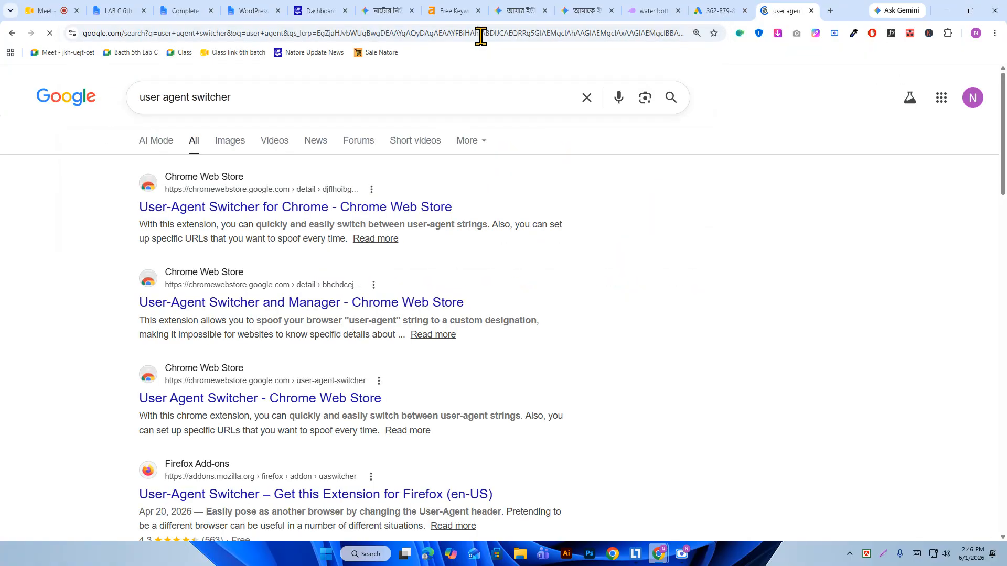
- Install the User-Agent Switcher for Chrome extension from the Chrome Web Store search result
left_click(338, 216)
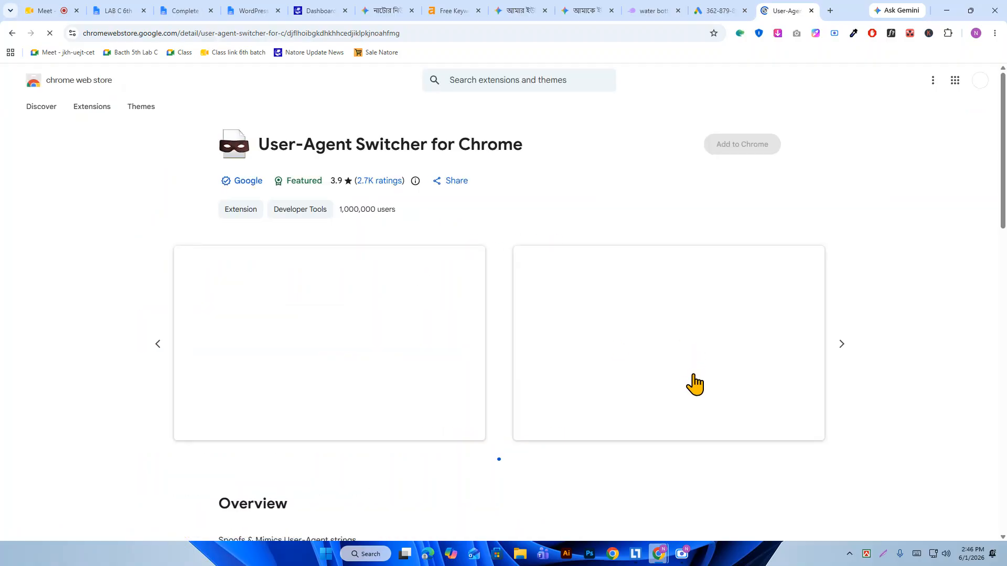
left_click(740, 151)
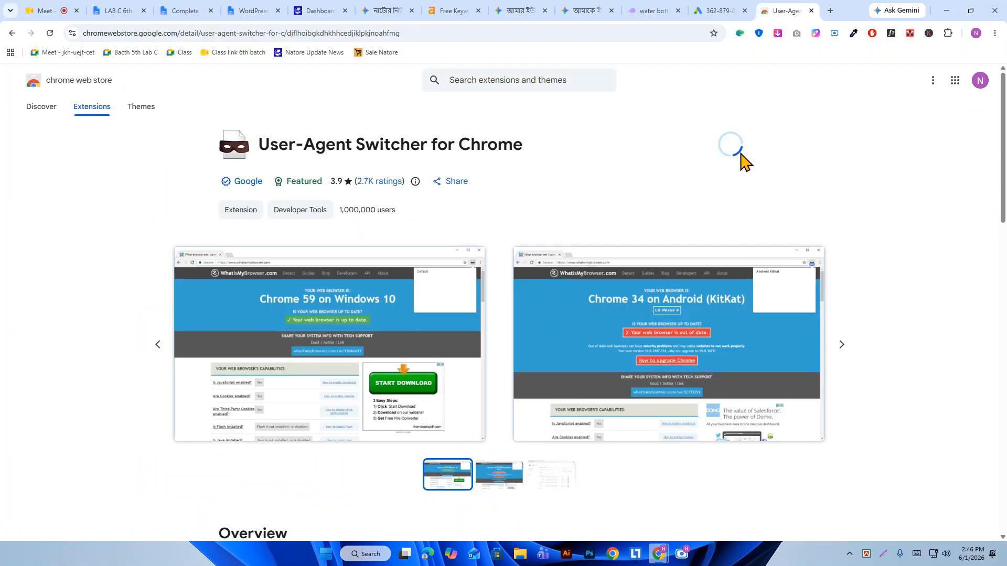
left_click(536, 128)
- Pin the User-Agent Switcher extension to the browser toolbar and close the extensions list
left_click(947, 33)
scroll(903, 257, "down", 4)
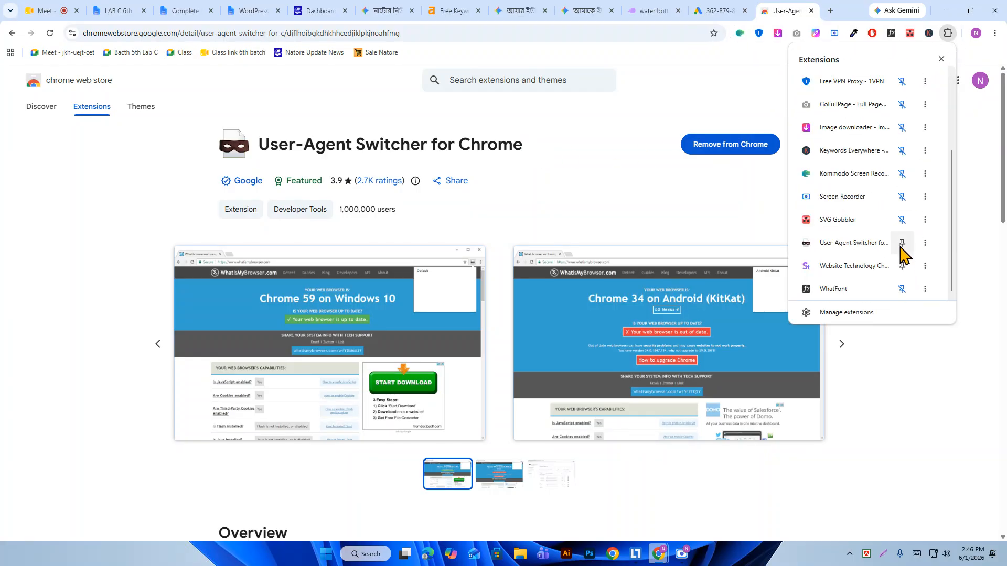
left_click(902, 243)
left_click(780, 163)
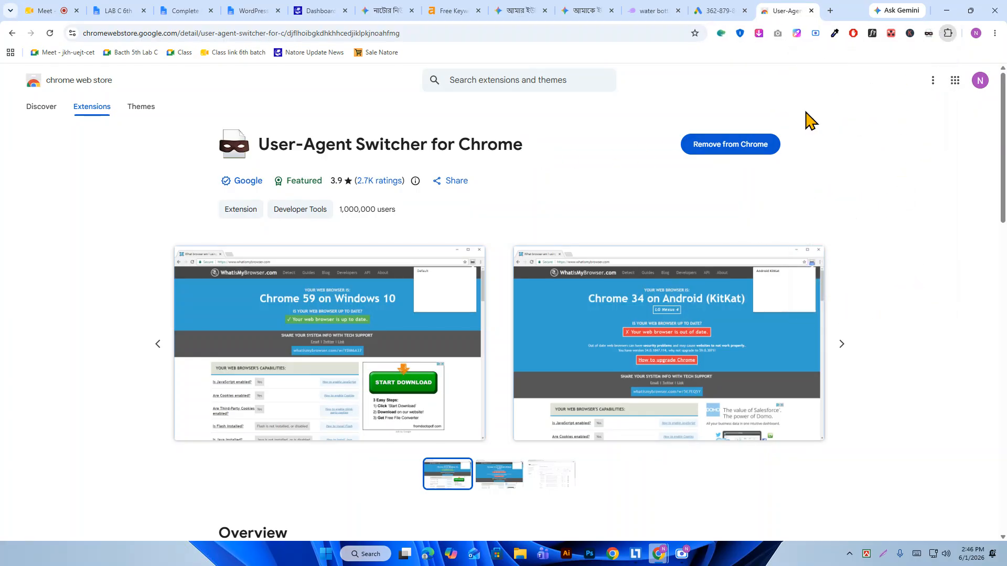
- Set the browser's user agent to Android KitKat with the User-Agent Switcher extension
left_click(930, 34)
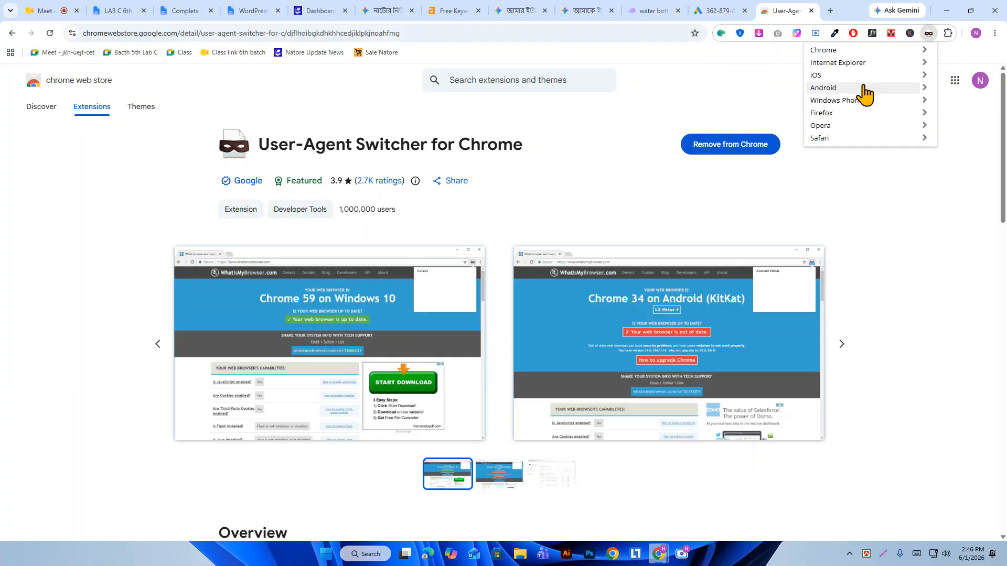
left_click(841, 87)
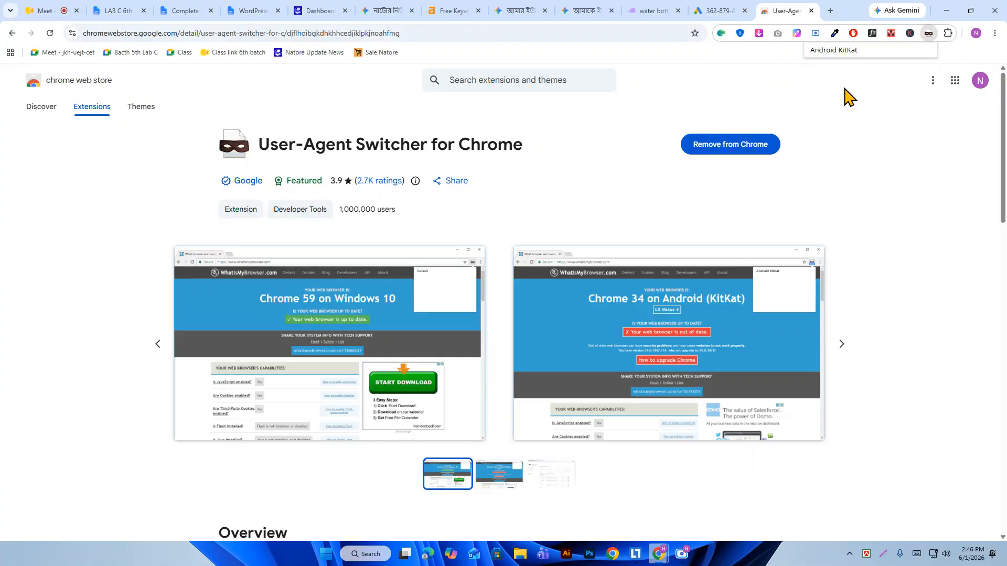
left_click(929, 34)
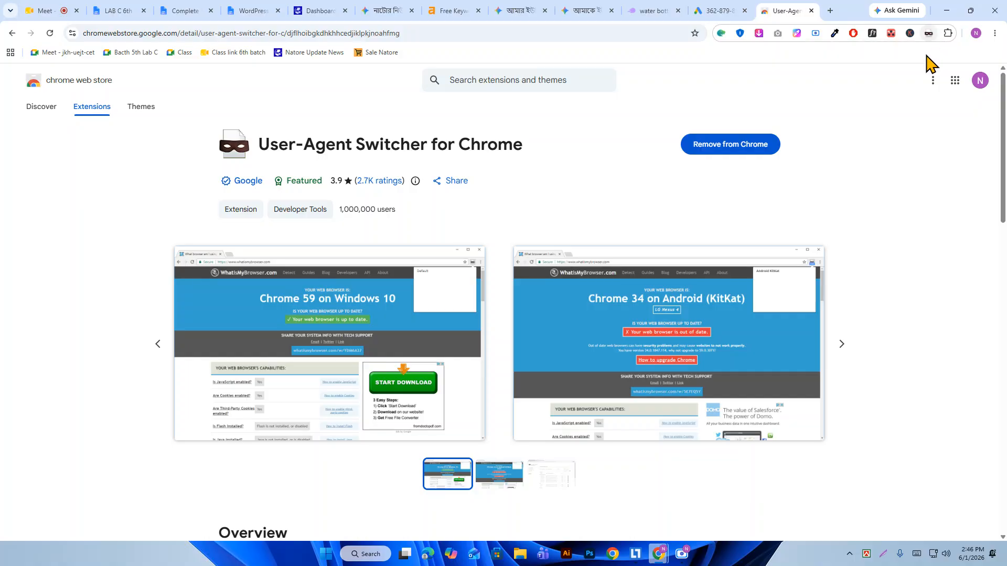
left_click(930, 37)
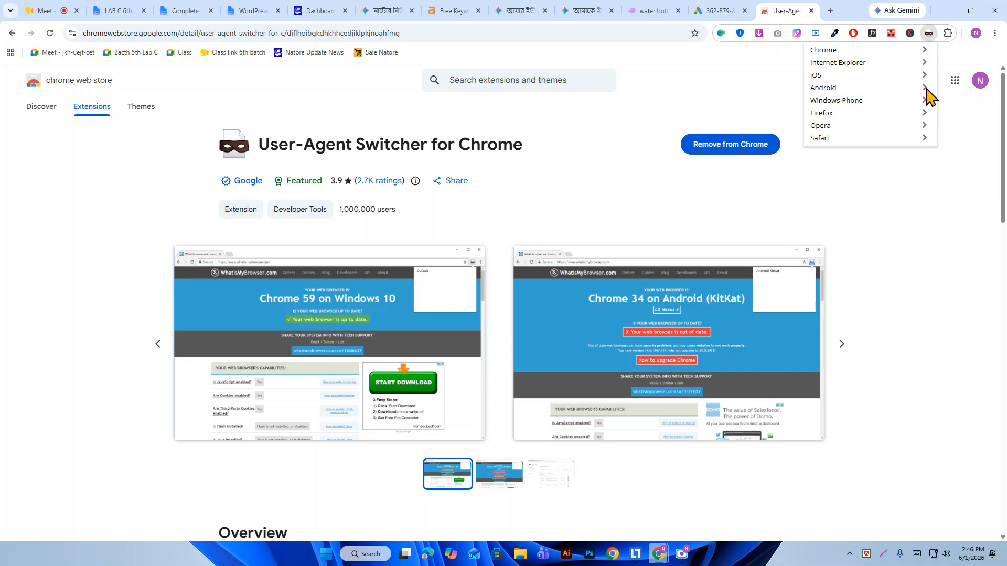
left_click(857, 90)
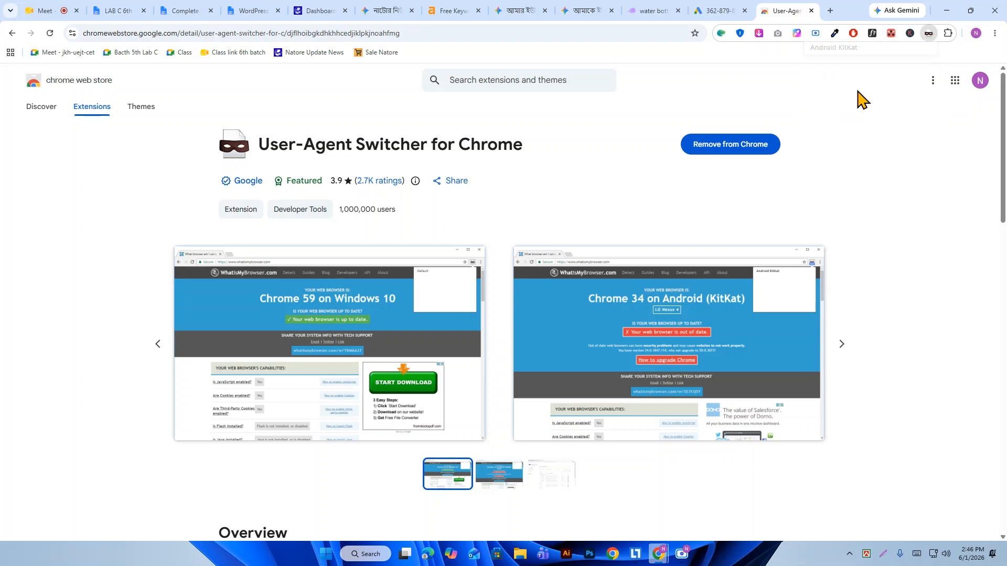
- Reload the Google Ads payment settings page and go back to the business information page
left_click(703, 12)
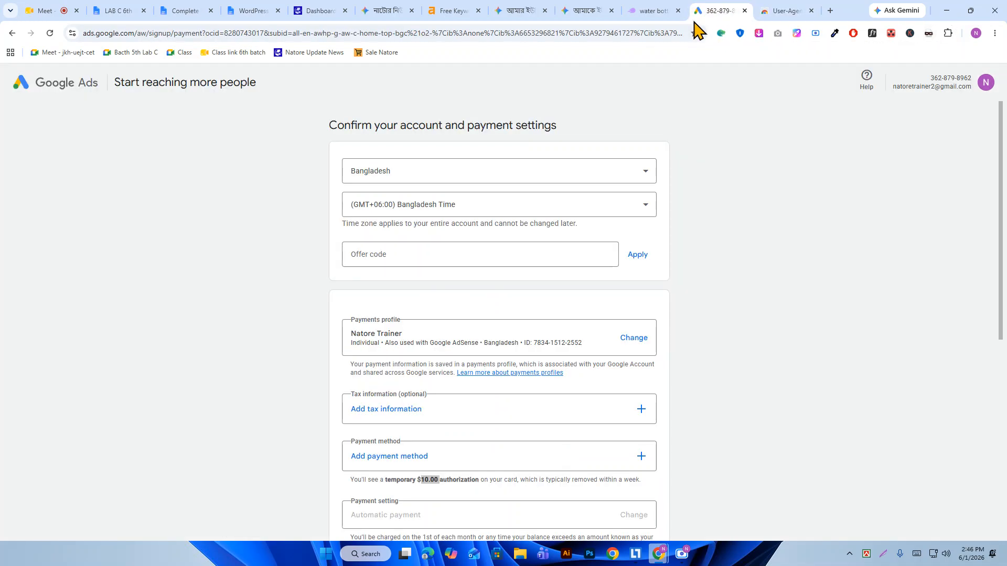
left_click(50, 33)
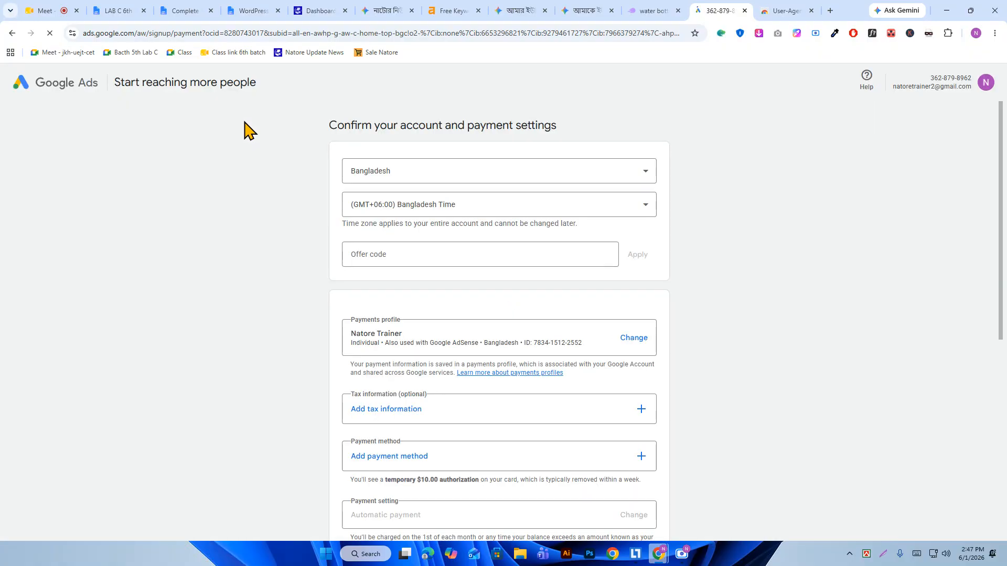
left_click(12, 33)
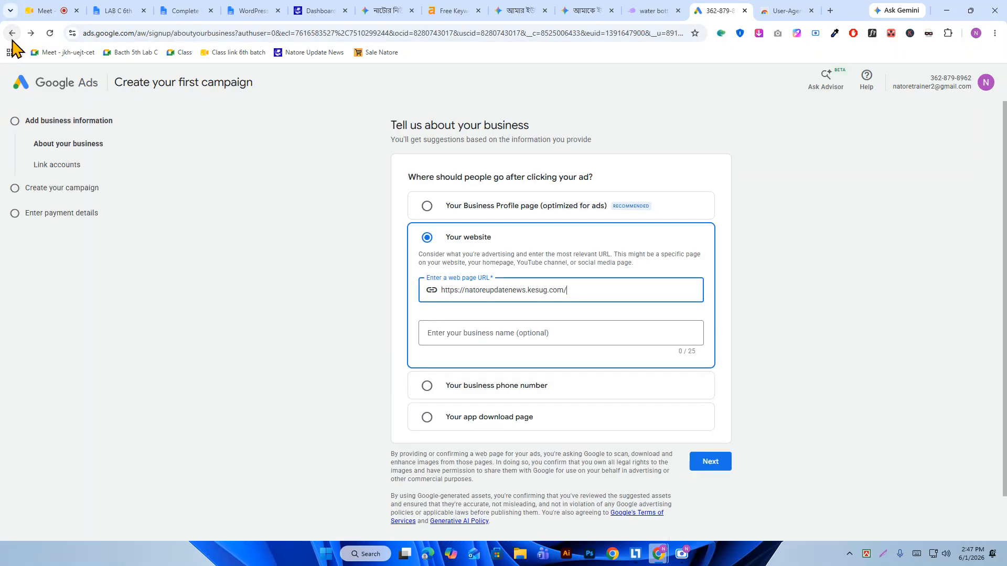
- Inspect the page, set device emulation to Samsung Galaxy S20 Ultra and reload the business information page
right_click(266, 113)
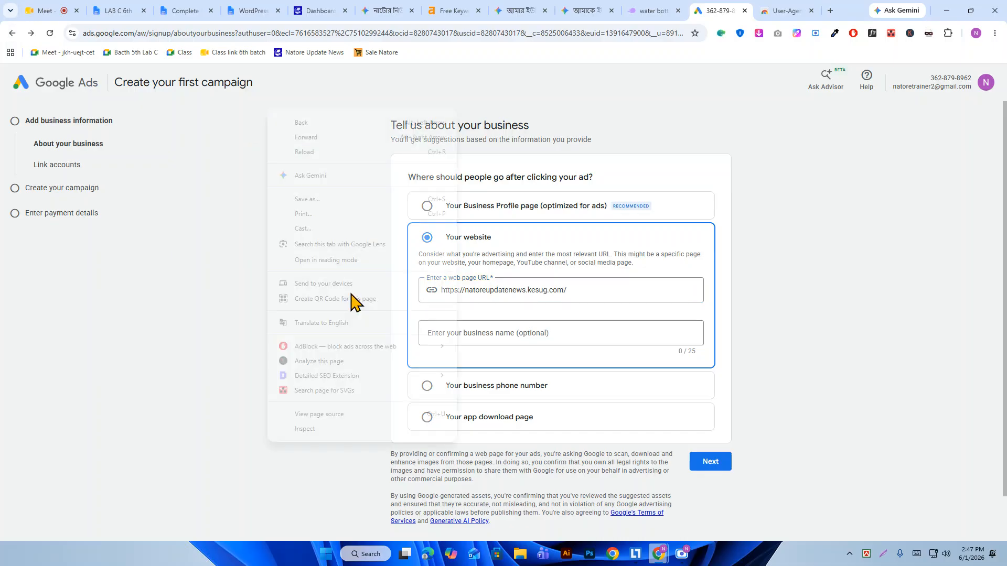
left_click(332, 443)
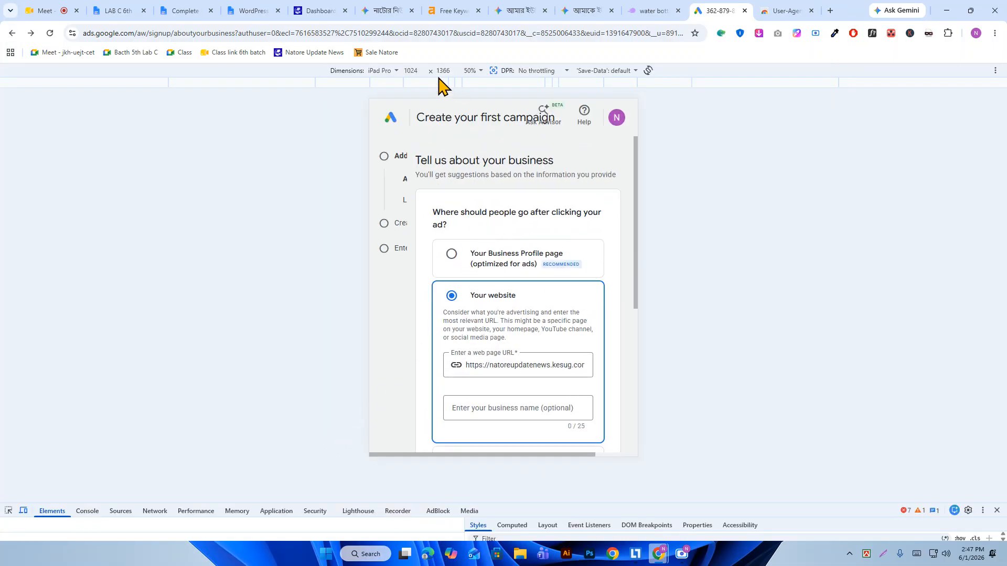
left_click(387, 72)
left_click(404, 181)
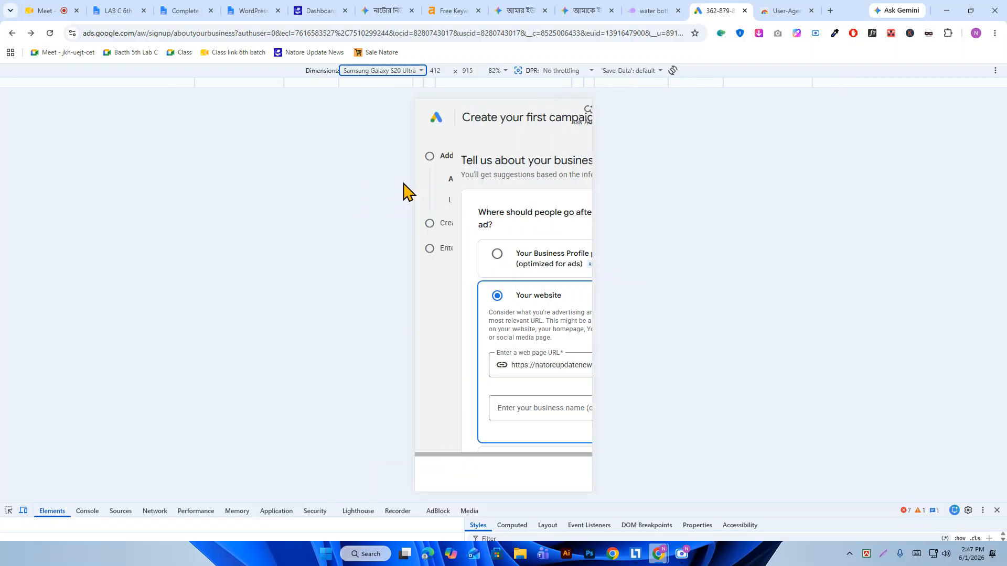
left_click(480, 119)
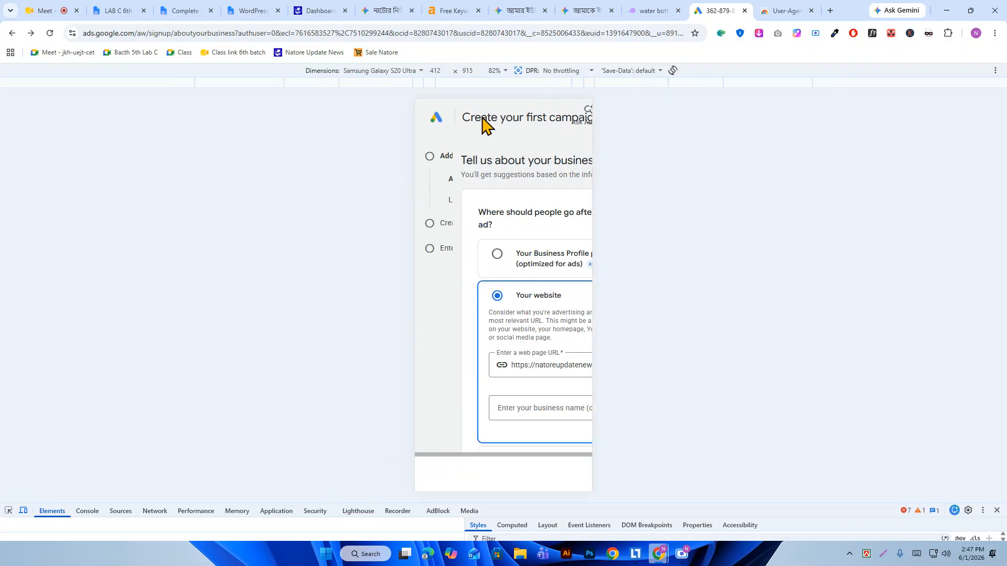
left_click(50, 33)
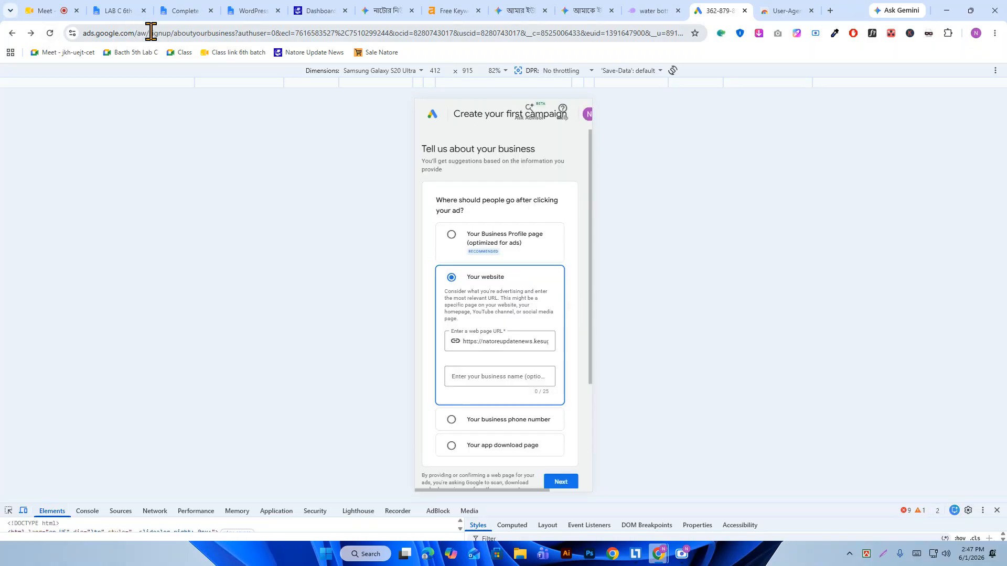
left_click_drag(139, 33, 931, 38)
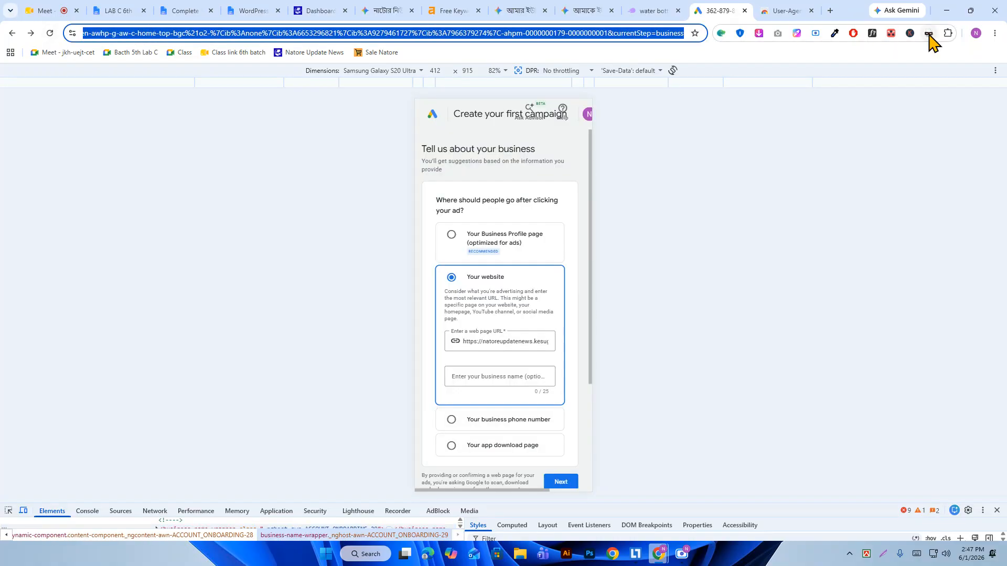
key("BackSpace")
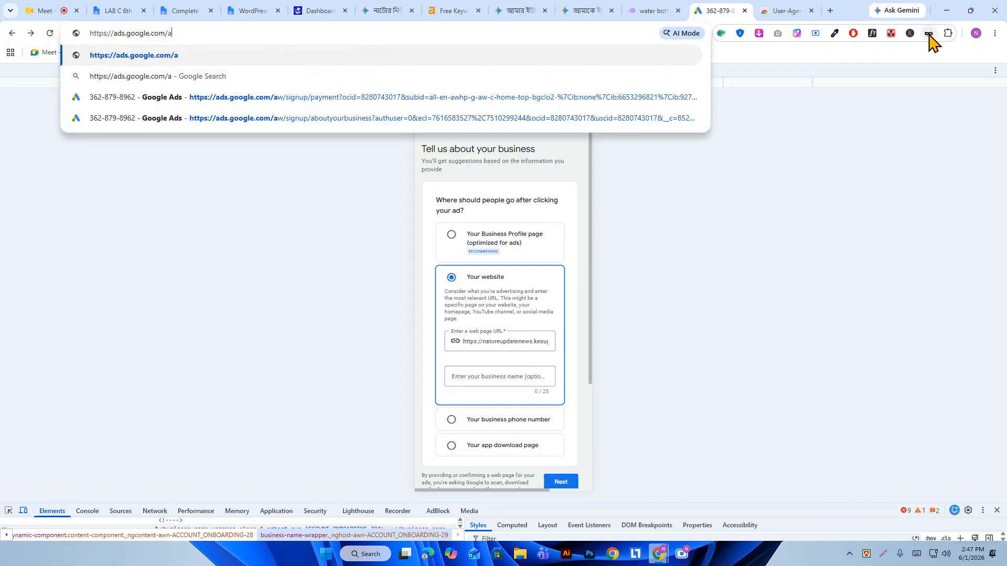
key("Return")
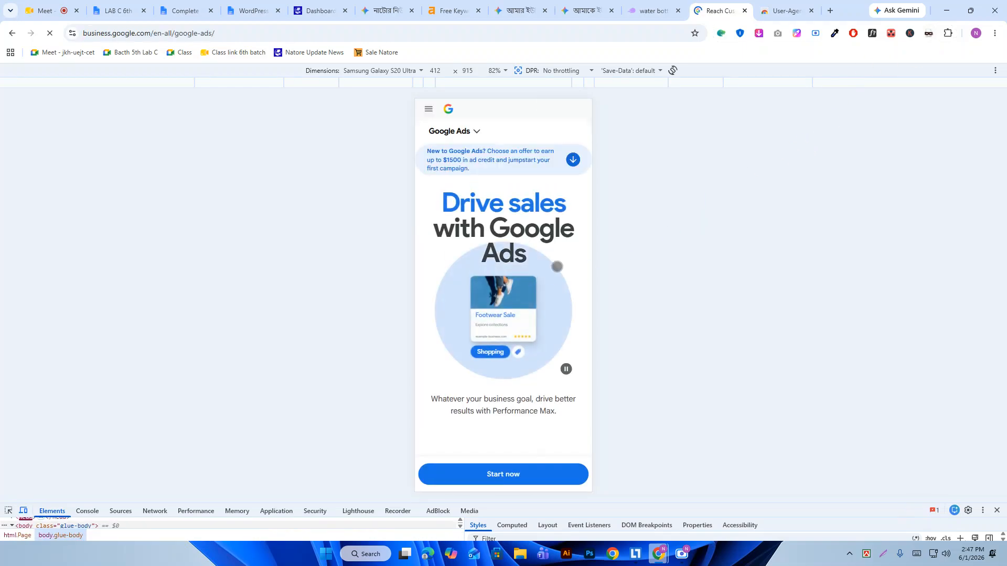
- Start from the Google Ads home page, select the account whose setup is in progress and decline the mobile app offer
scroll(557, 266, "down", 10)
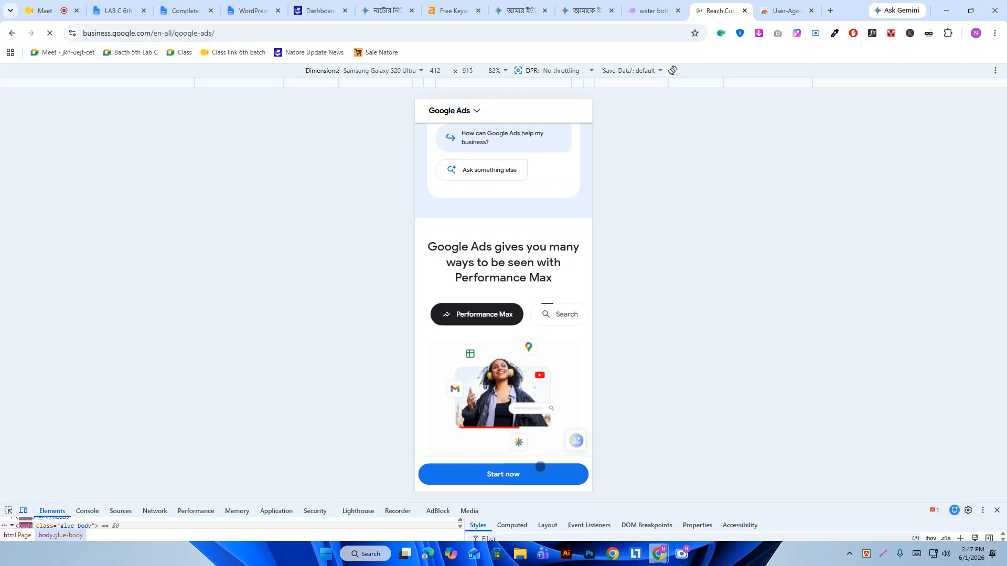
left_click(541, 470)
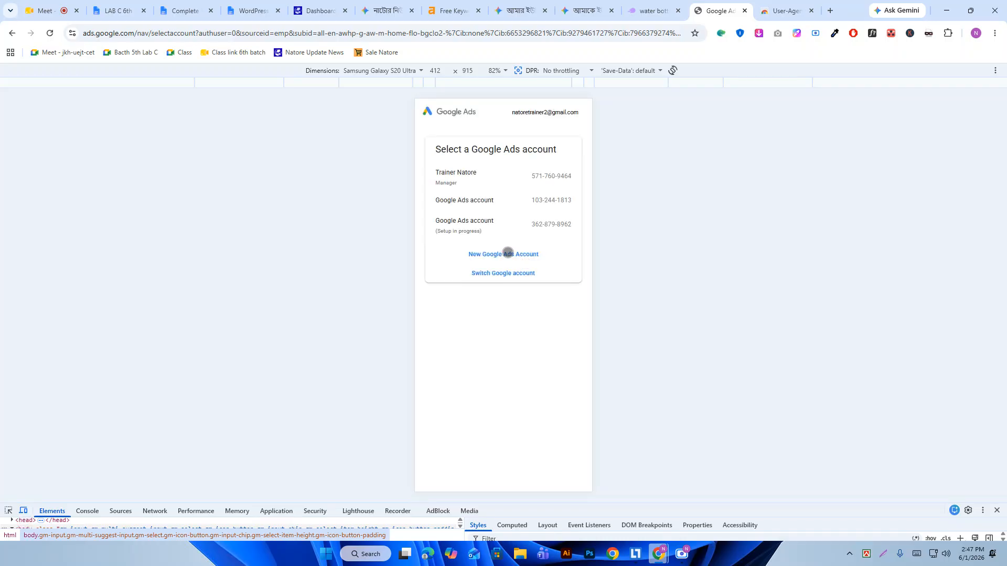
left_click(509, 223)
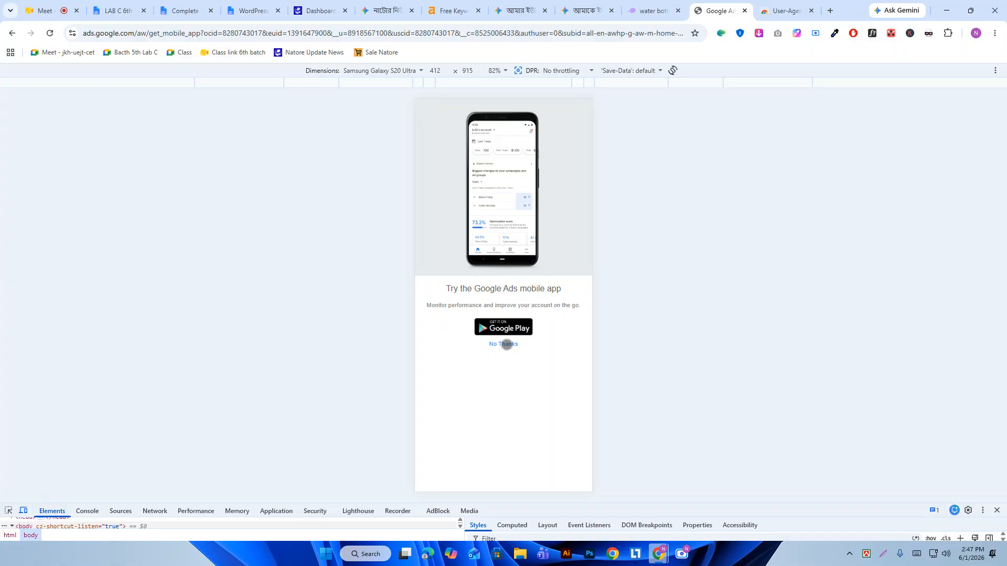
left_click(507, 344)
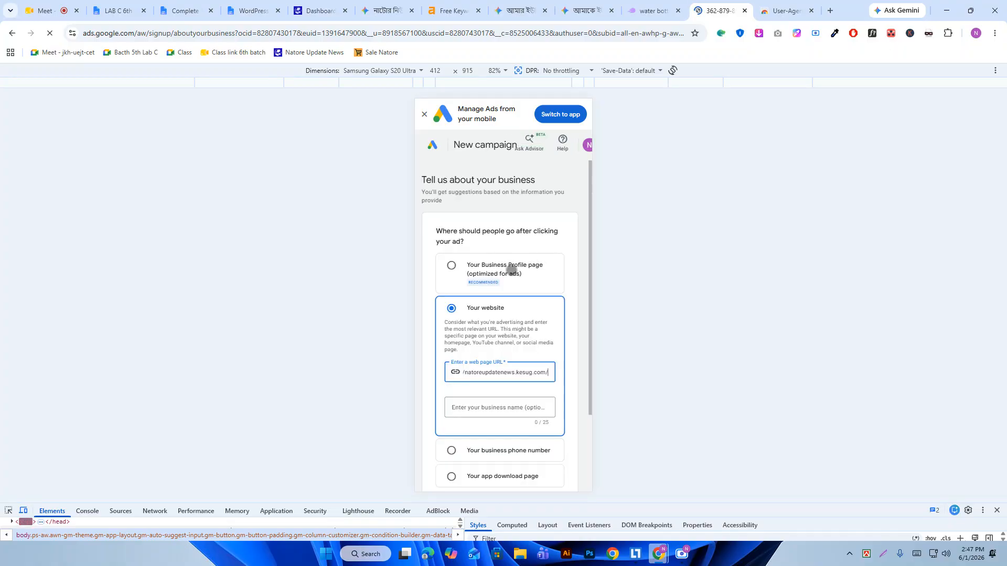
- Try to continue past the business information form with Your website as the ad destination
scroll(533, 272, "down", 3)
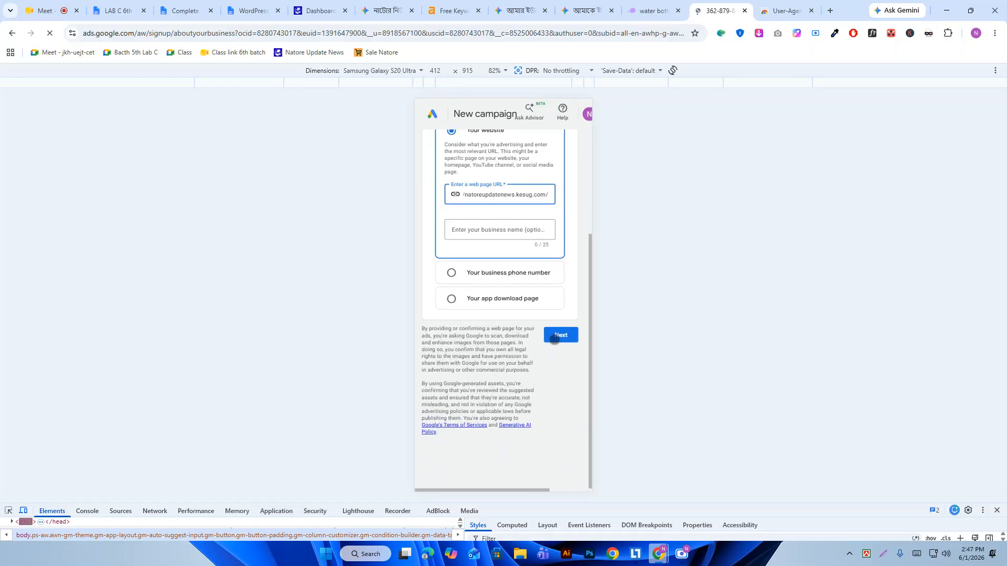
left_click(559, 336)
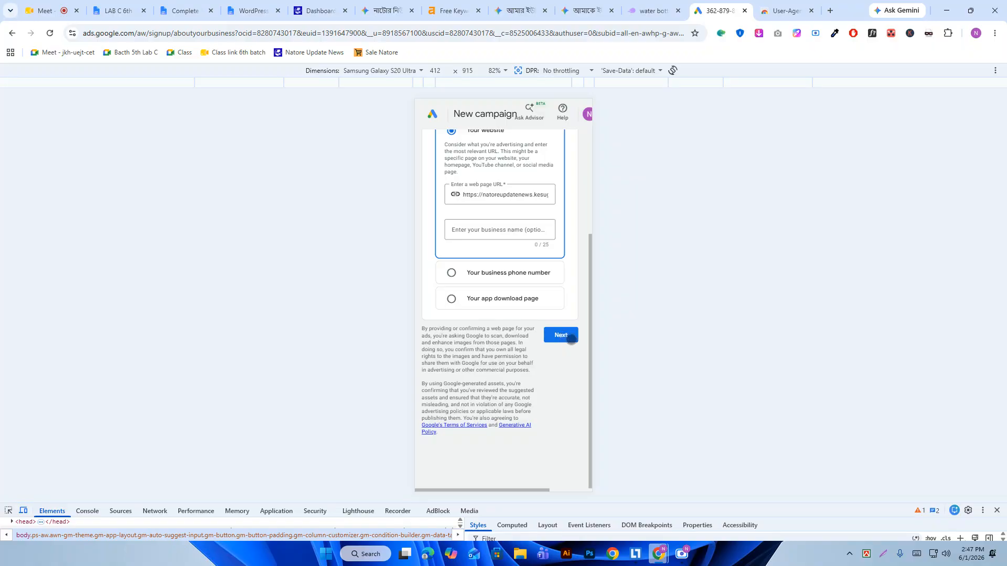
left_click(569, 339)
scroll(567, 341, "up", 2)
scroll(509, 329, "up", 1)
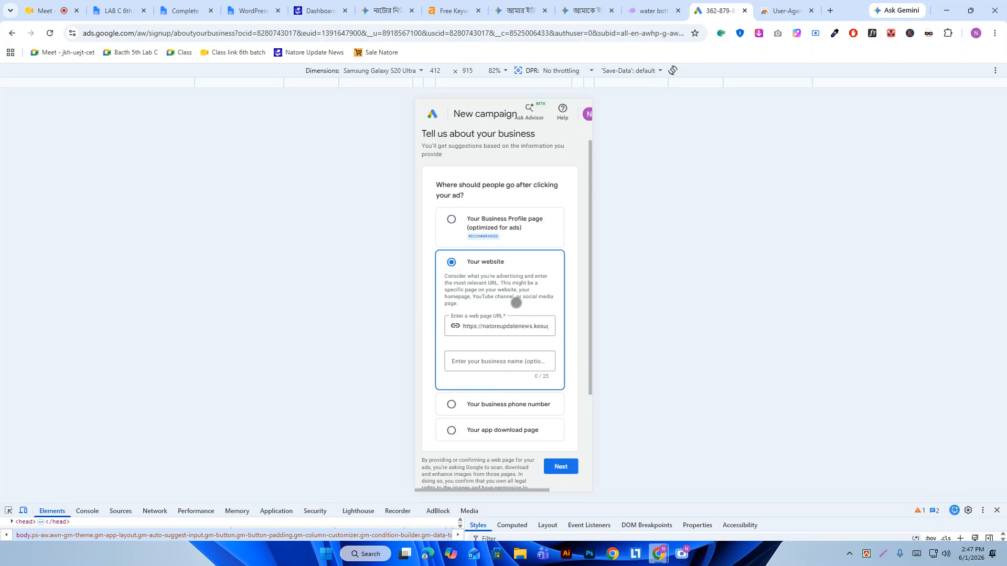
- Try to continue past the business information form with the Business Profile page of Shop Natore as the ad destination
left_click(532, 230)
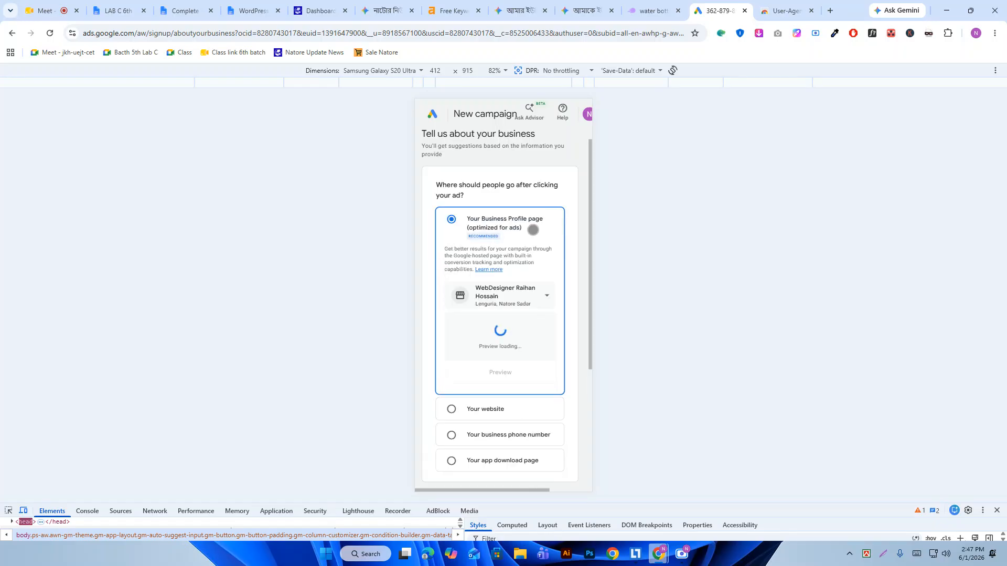
left_click(544, 299)
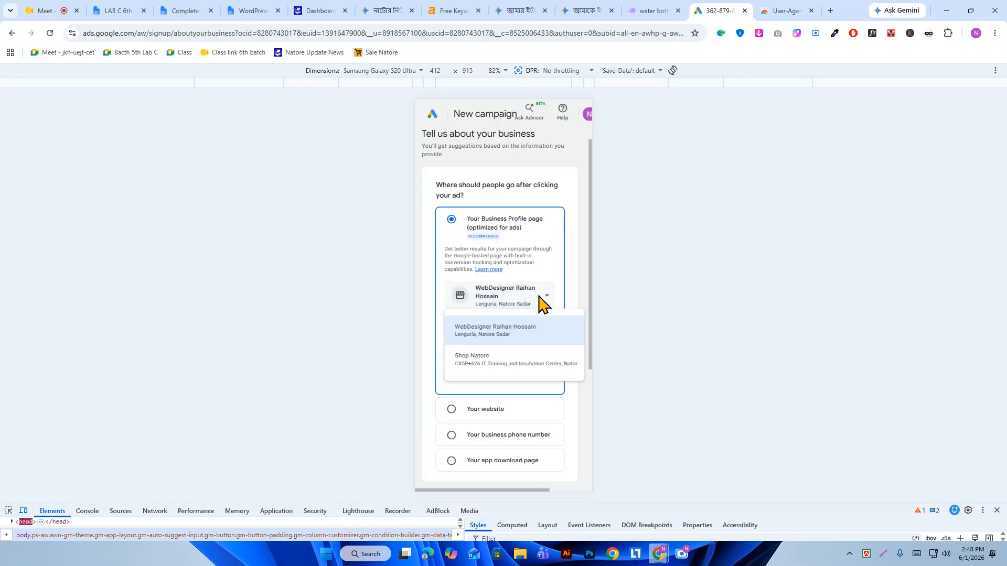
left_click(510, 370)
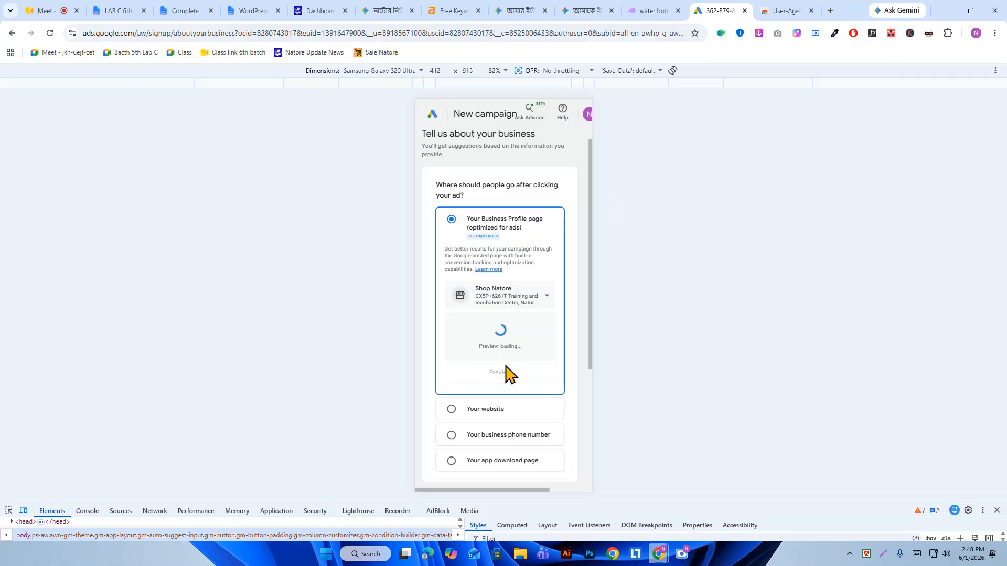
scroll(523, 326, "down", 1)
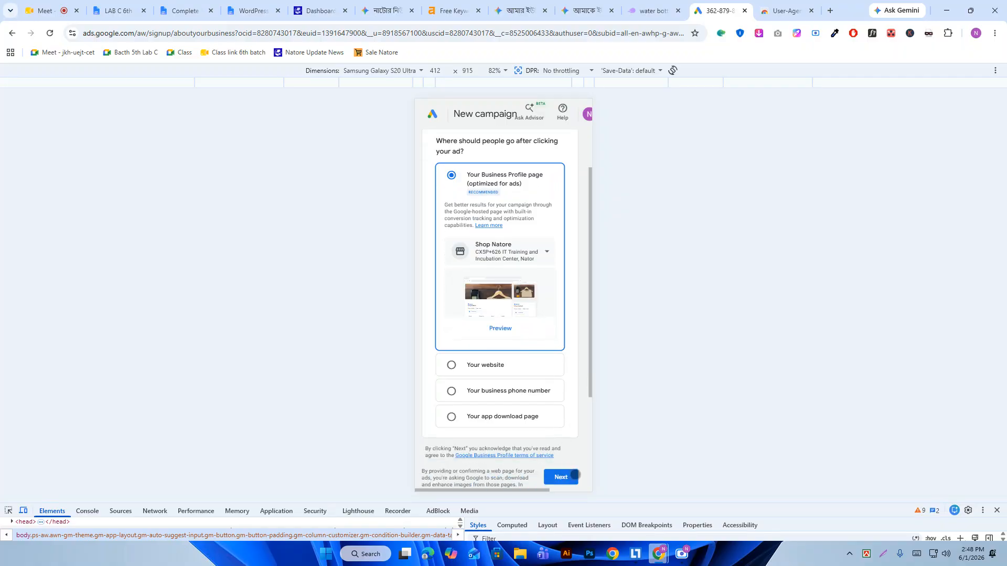
left_click(560, 478)
left_click_drag(560, 478, 571, 374)
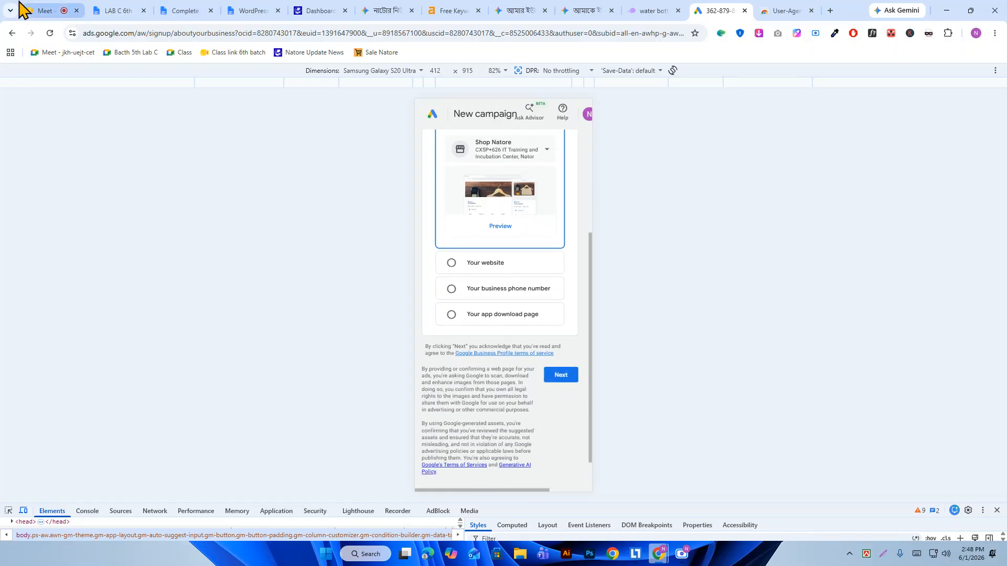
- Switch to Google Meet to watch the participant's shared phone screen and dismiss the call notices
left_click(52, 8)
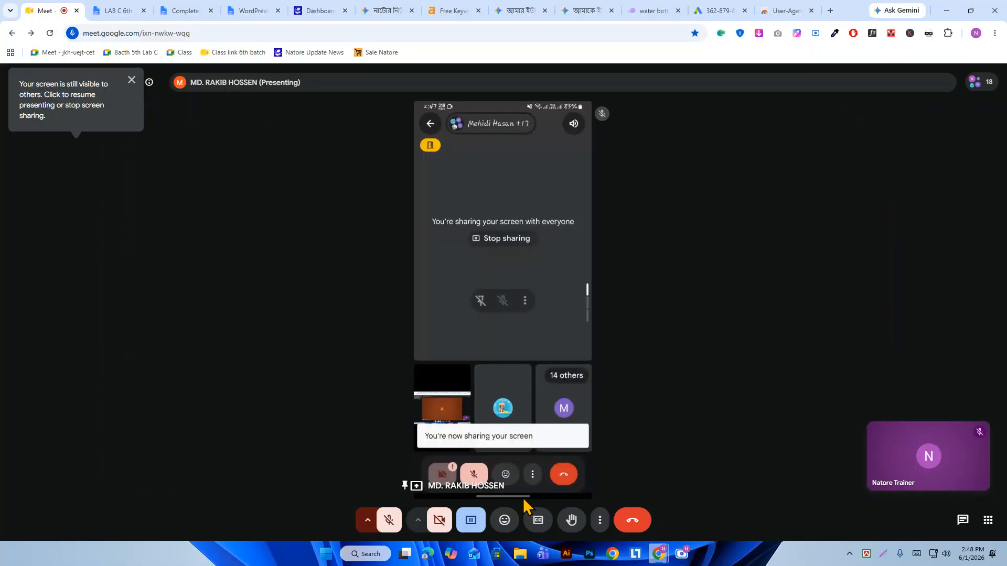
left_click(132, 80)
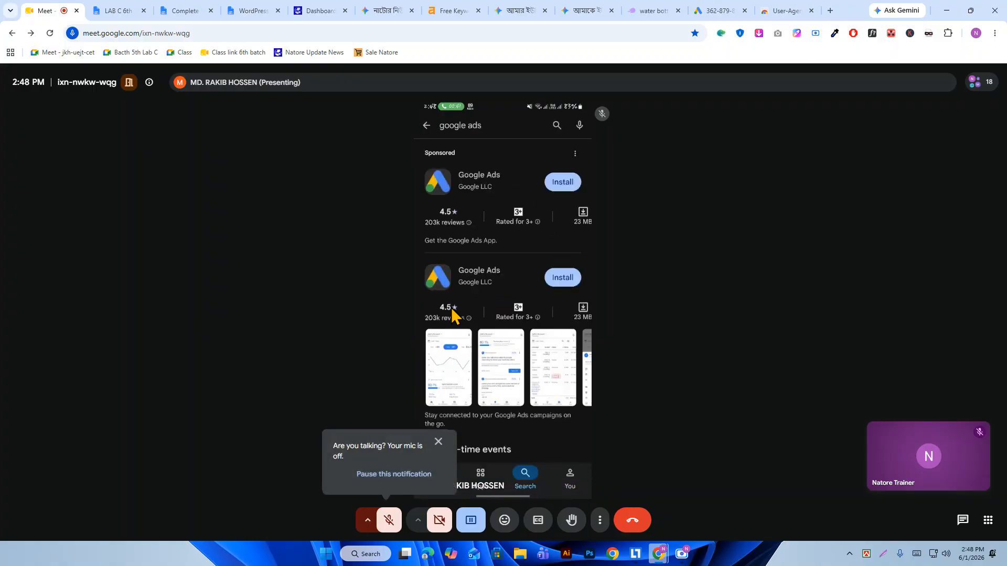
left_click(445, 442)
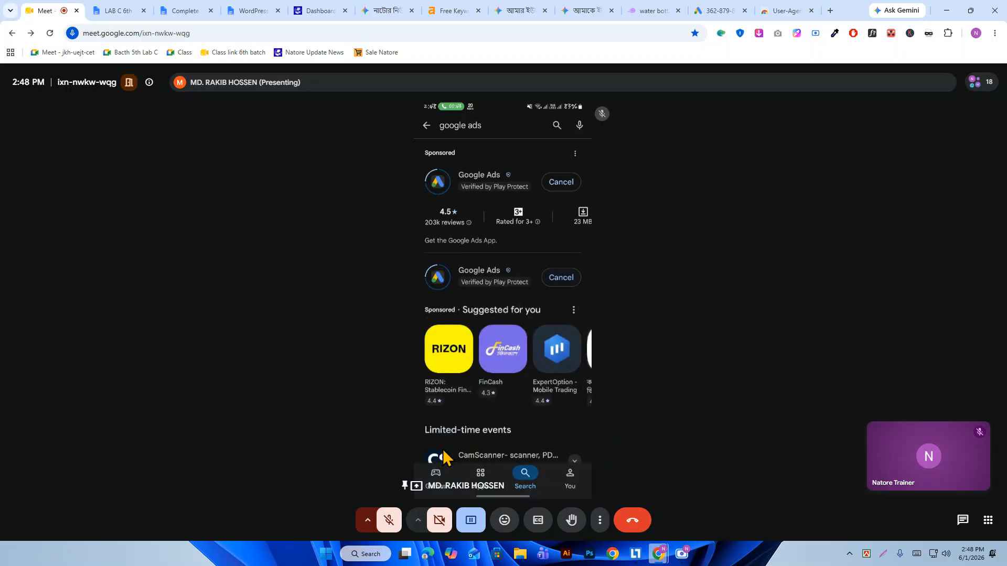
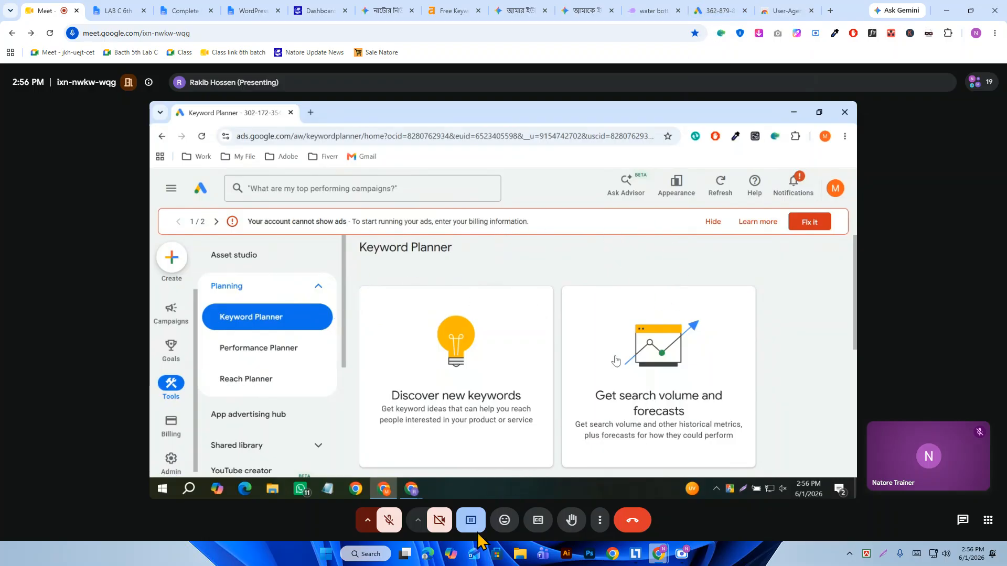
- Resume presenting in Google Meet, return to the Google Ads sign-up page and close the floating meeting window
left_click(471, 519)
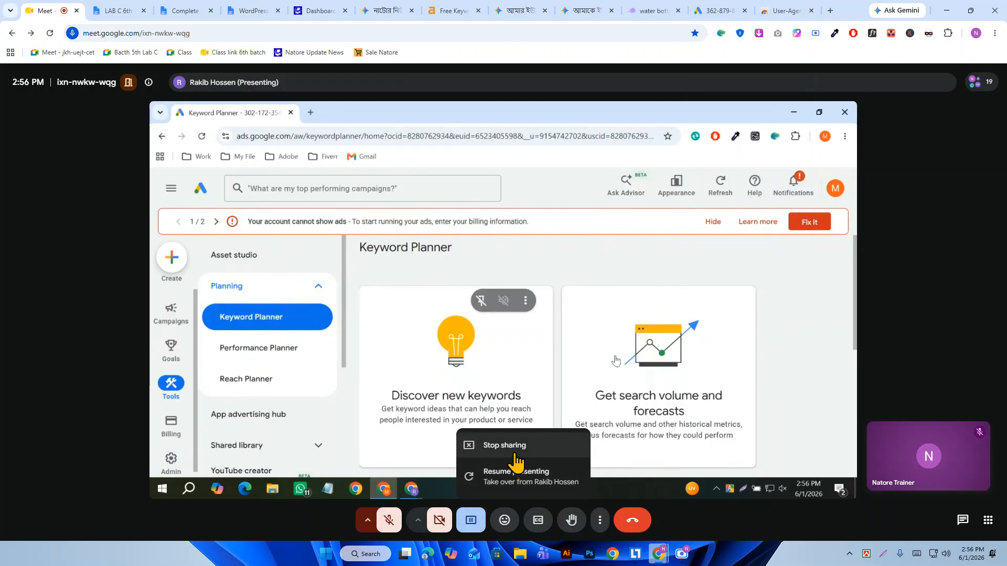
left_click(517, 474)
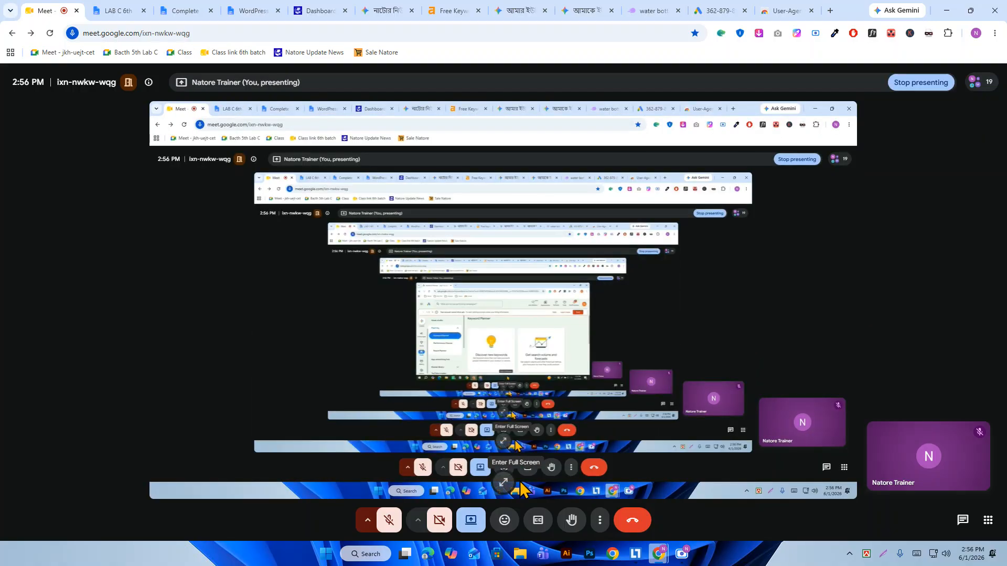
left_click(712, 10)
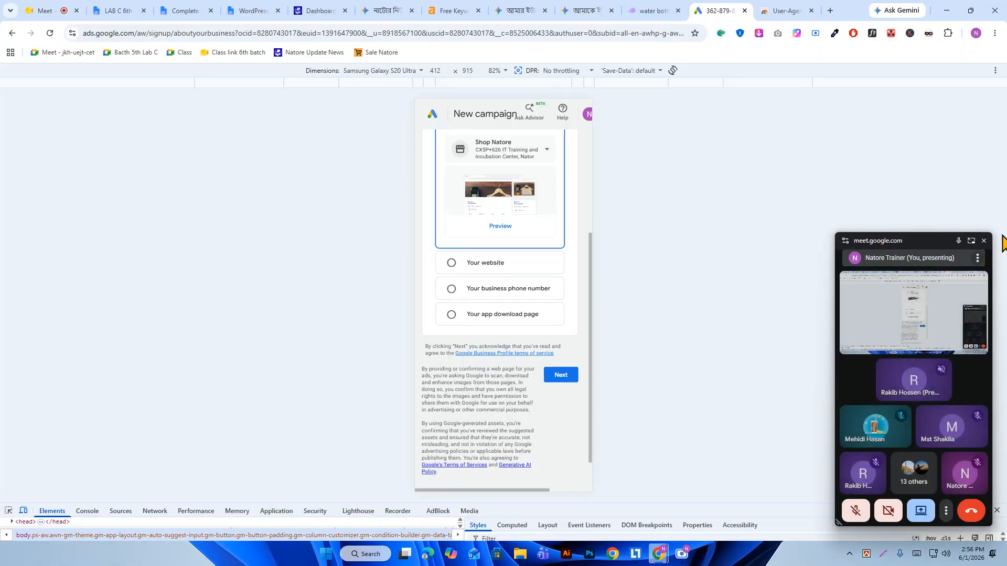
left_click(984, 240)
- Remove the User-Agent Switcher for Chrome extension from the browser
left_click(910, 33)
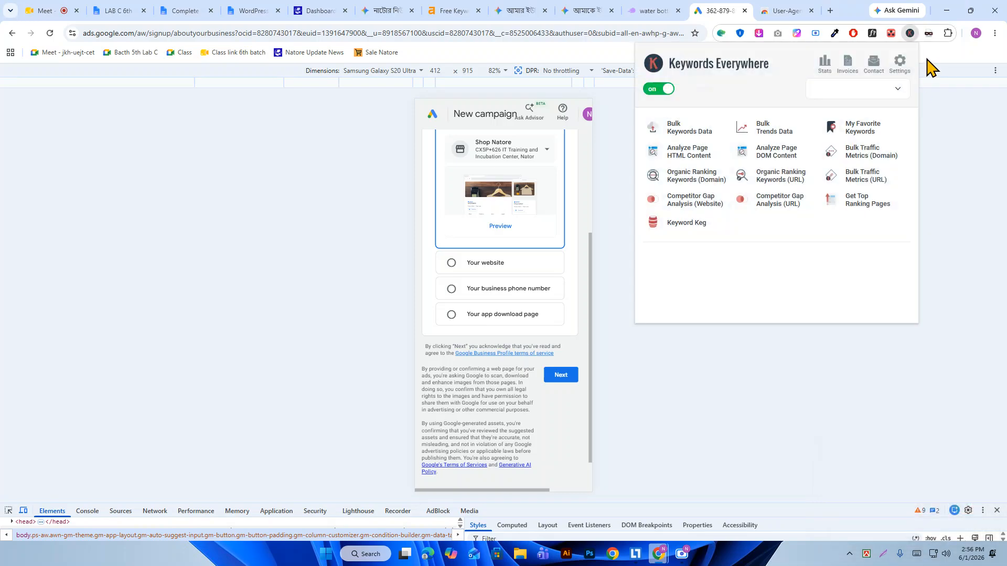
left_click(929, 33)
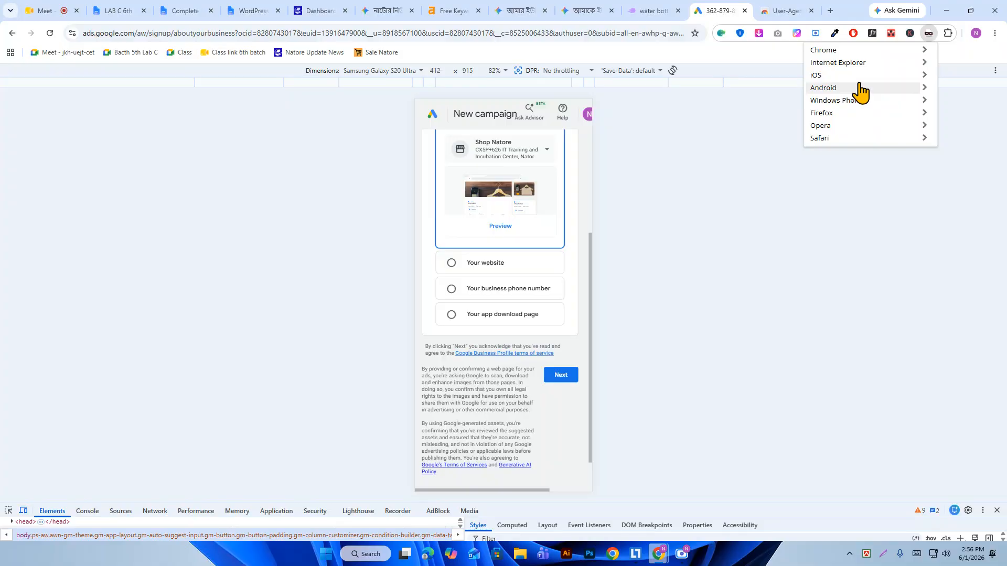
right_click(928, 35)
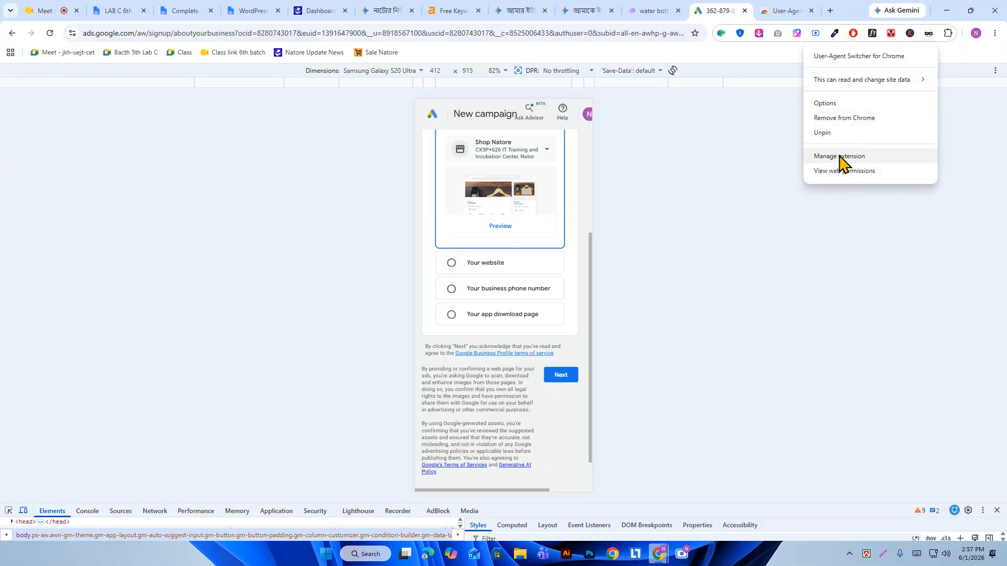
left_click(835, 119)
left_click(856, 125)
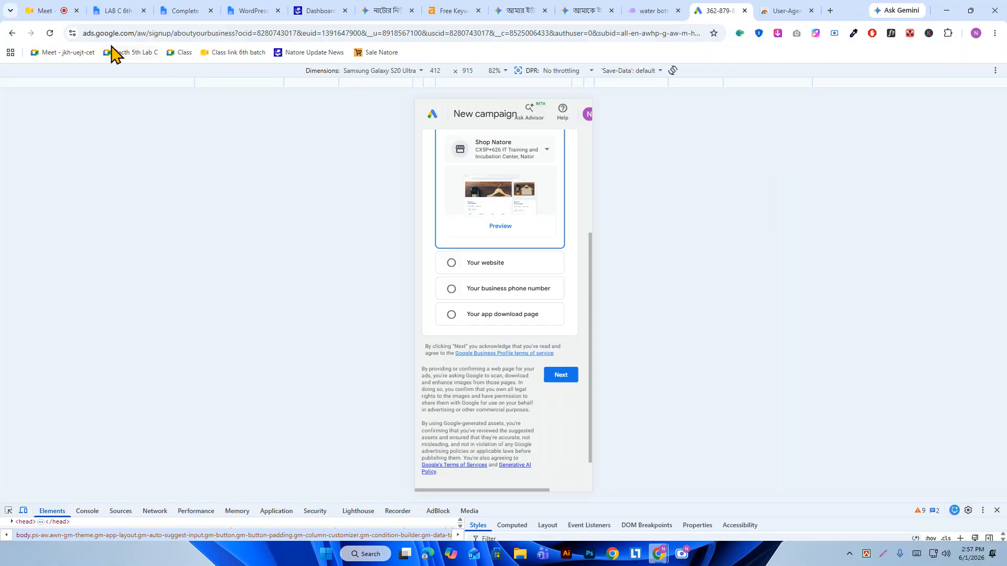
- Close the developer tools and switch to the existing non-manager Google Ads account whose setup is not in progress
left_click(997, 510)
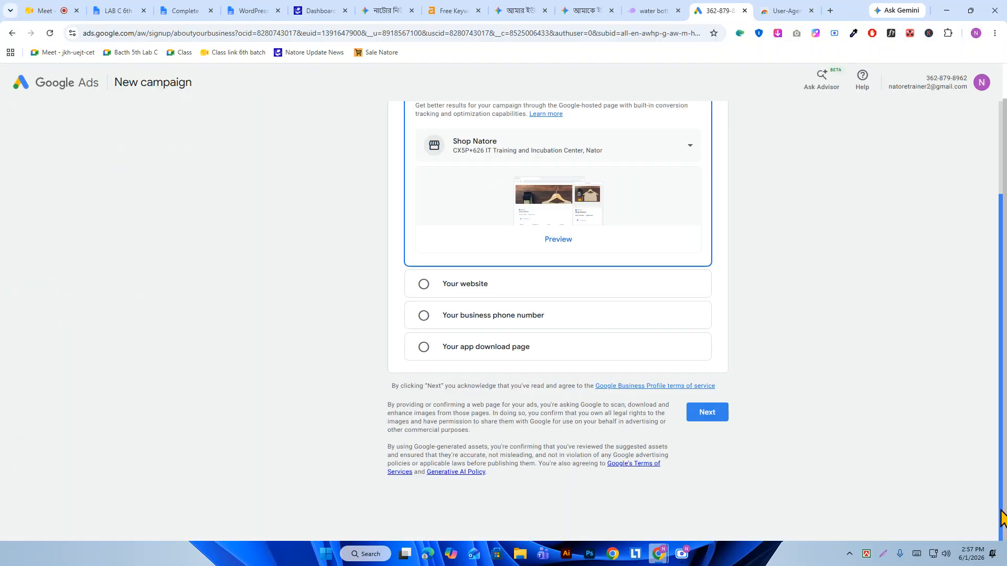
scroll(607, 341, "up", 3)
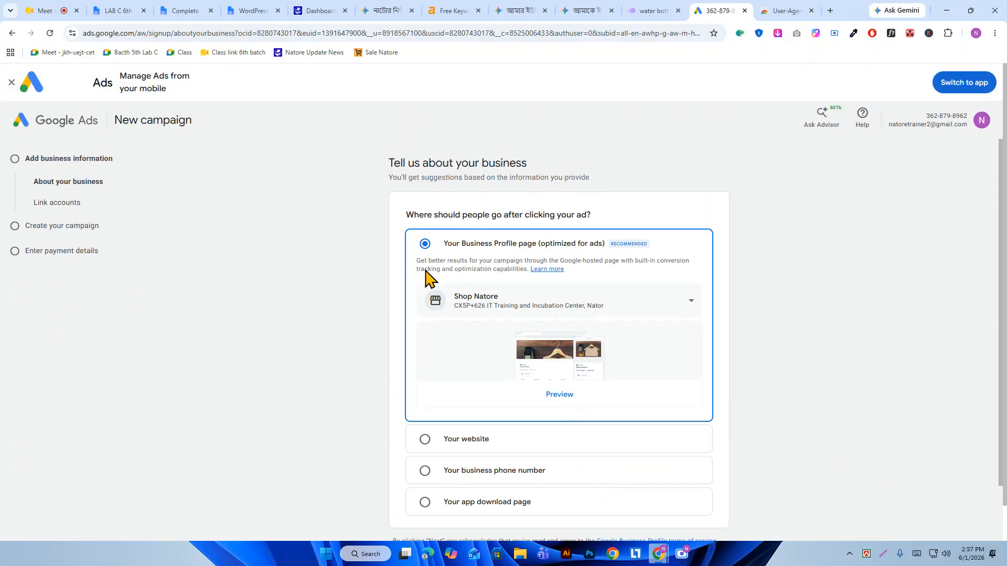
left_click(982, 120)
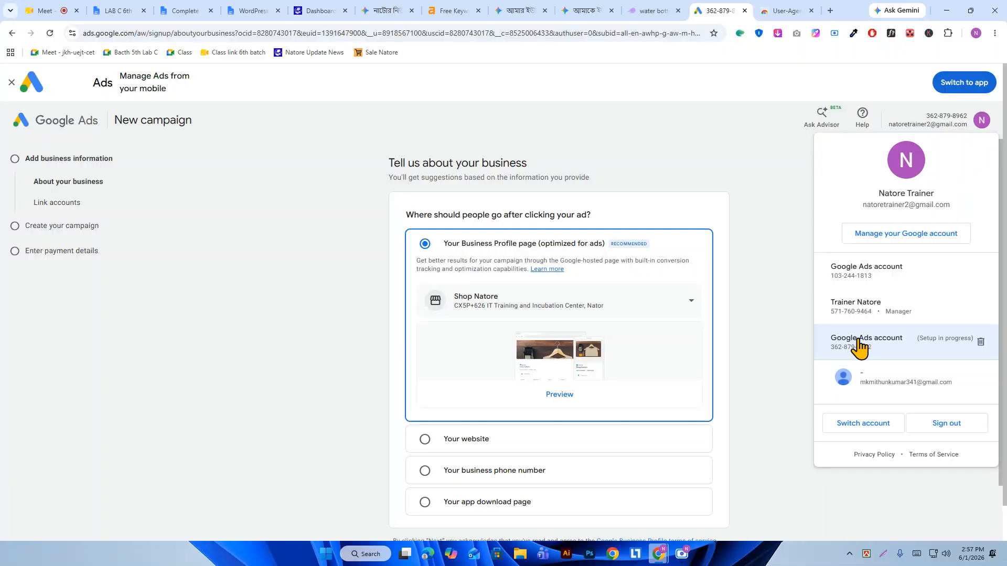
left_click(899, 284)
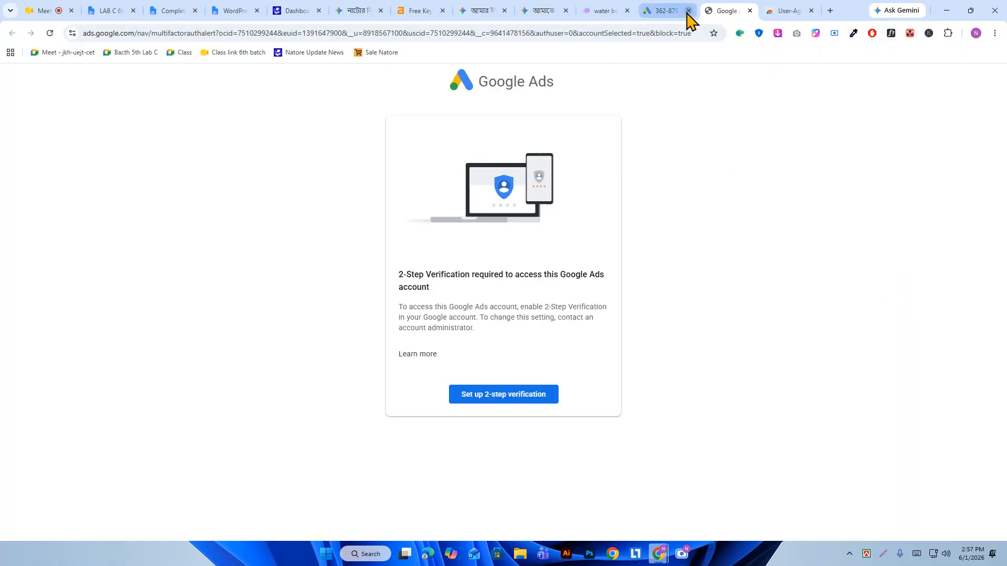
- Close the old campaign sign-up tab and load ads.google.com in place of the verification page
left_click(689, 10)
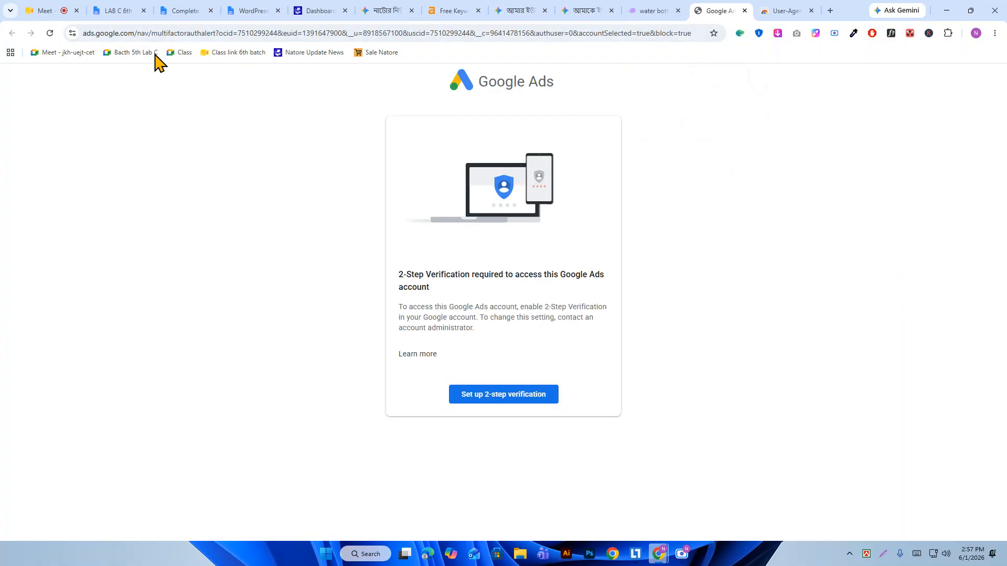
left_click_drag(136, 33, 1005, 52)
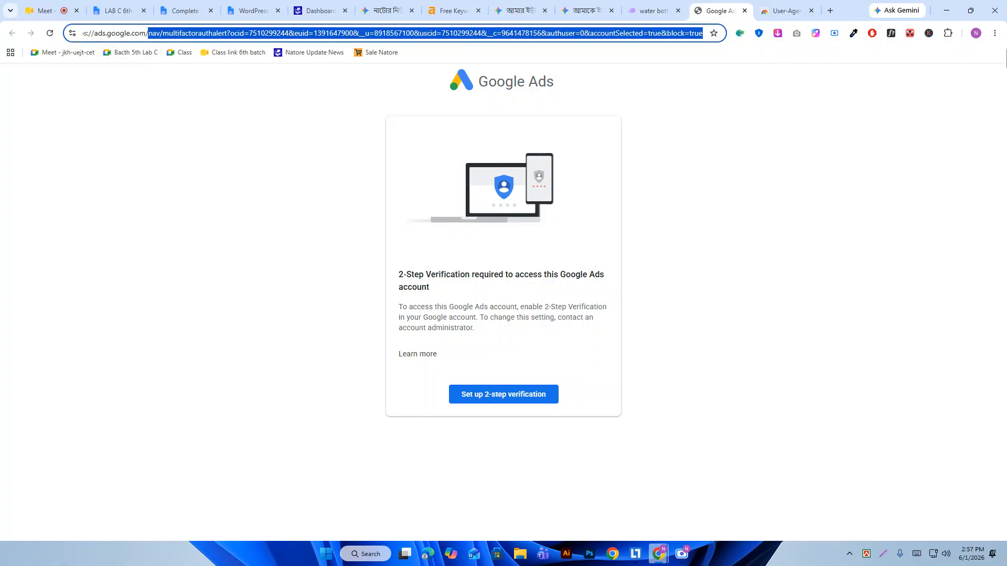
key("BackSpace")
key("Return")
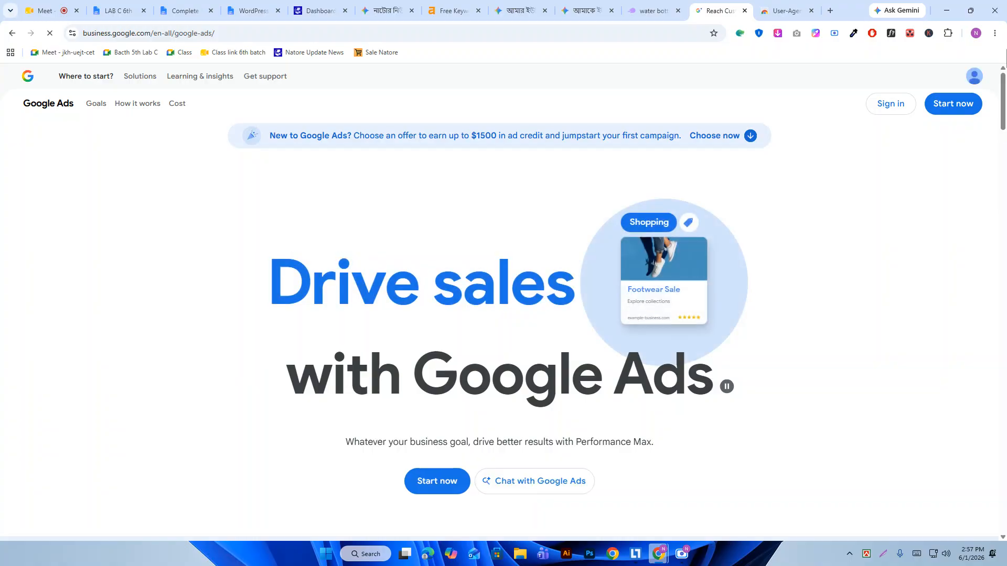
- Sign in to Google Ads, select the existing non-manager account and start setting up 2-step verification
left_click(898, 107)
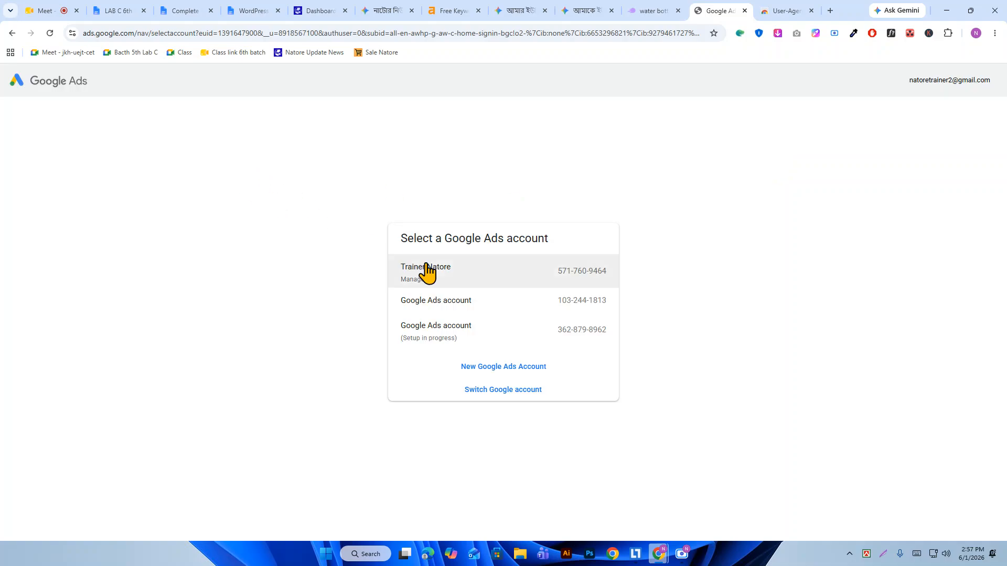
left_click(536, 310)
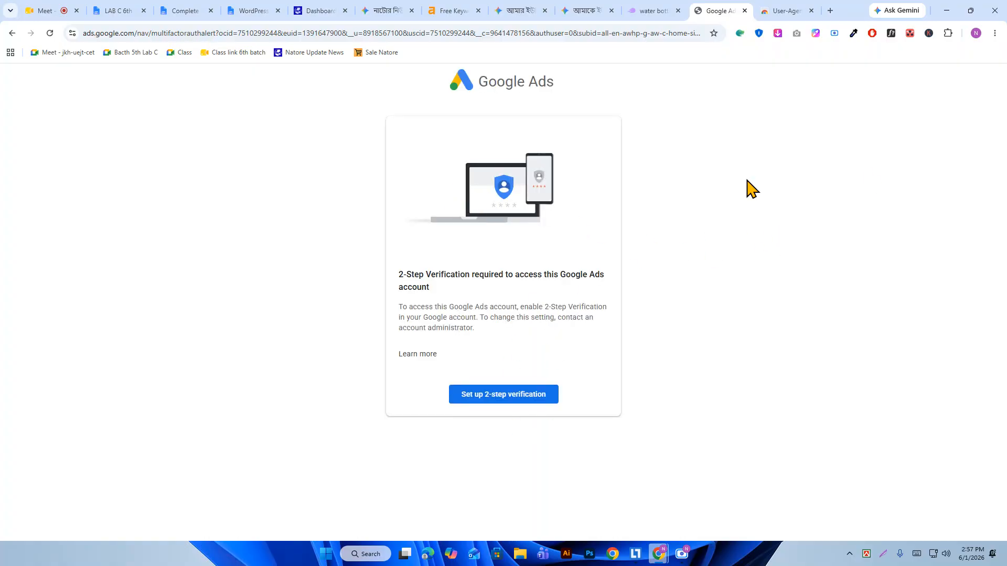
left_click(519, 401)
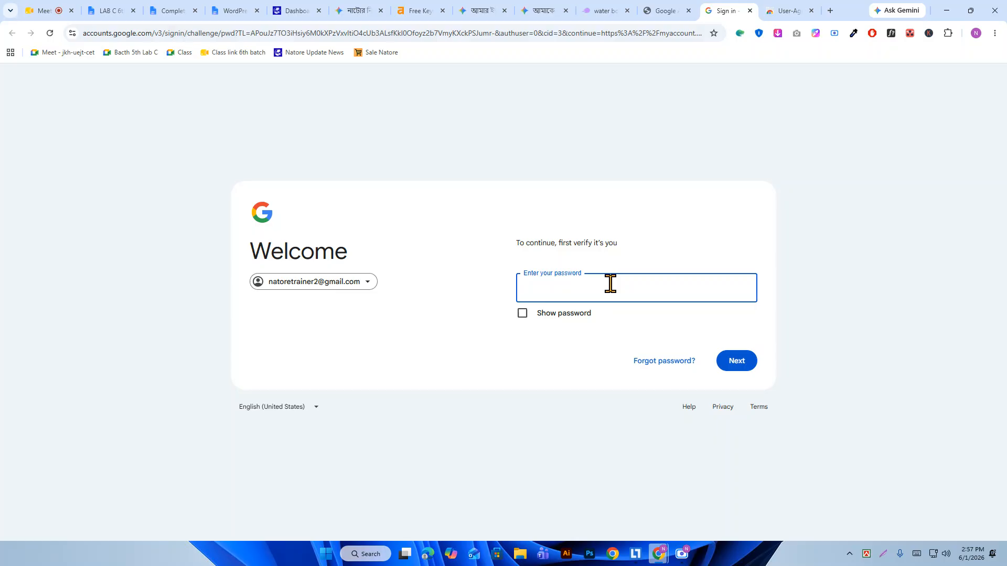
- Check the Google Meet call, return to the Google password page and close the floating meeting window
left_click(51, 8)
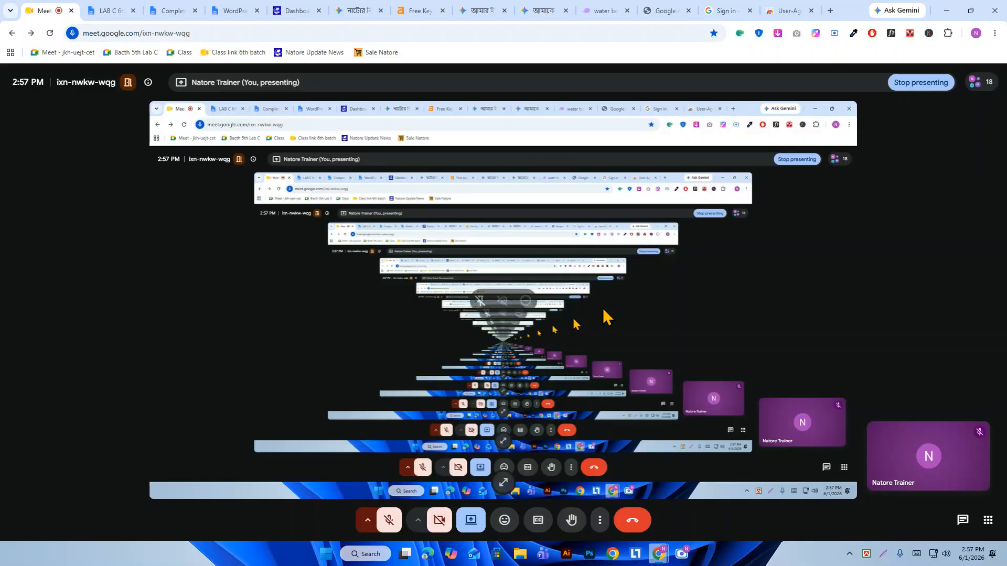
left_click(800, 10)
left_click(744, 8)
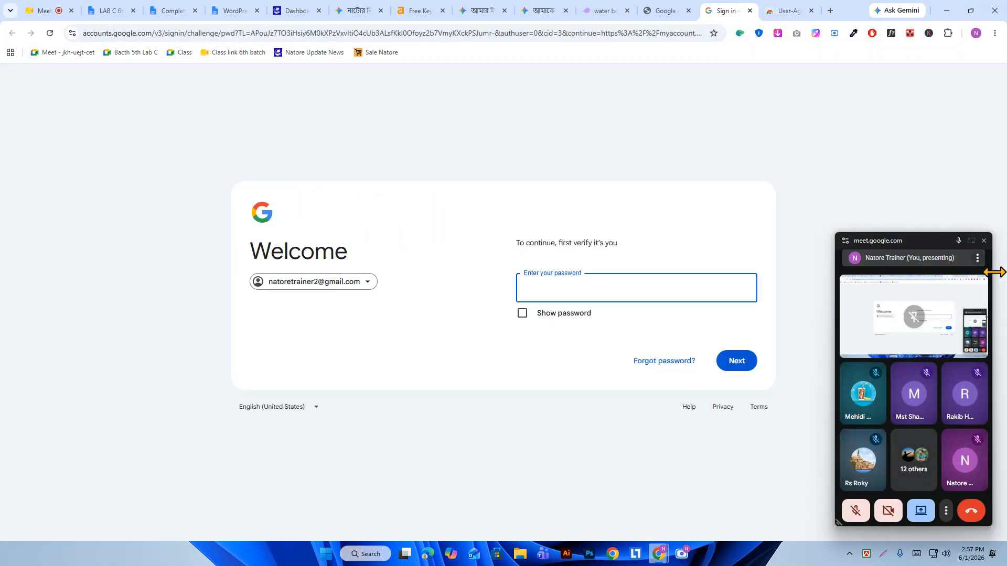
left_click(984, 242)
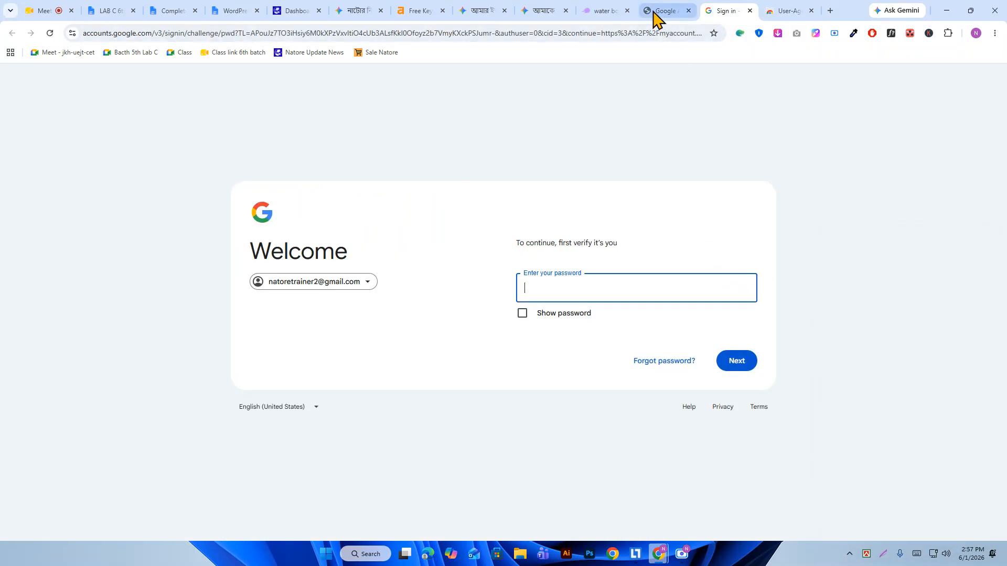
- Go through the open tabs to the Semrush Keyword Magic Tool page for "water bottle"
left_click(656, 11)
left_click(600, 10)
left_click(573, 6)
left_click(614, 9)
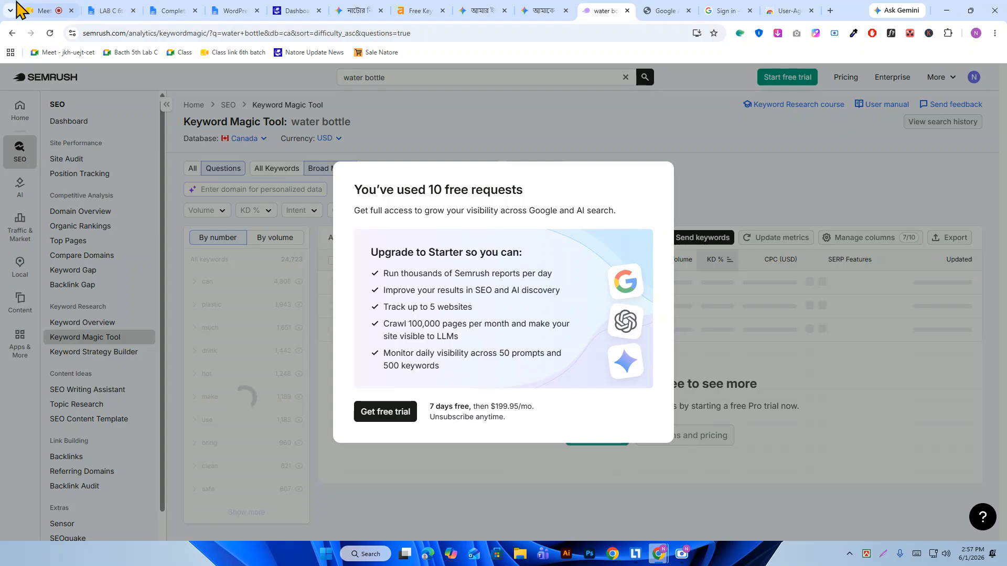
- Switch to Google Meet to watch the participant's Google Ads Keyword Planner demonstration and dismiss the call notices
left_click(42, 10)
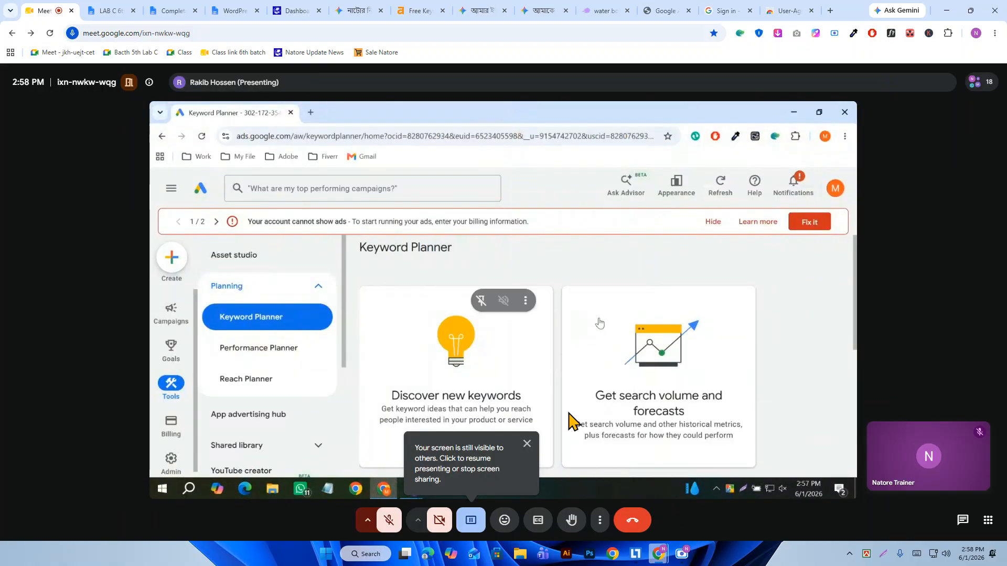
left_click(527, 444)
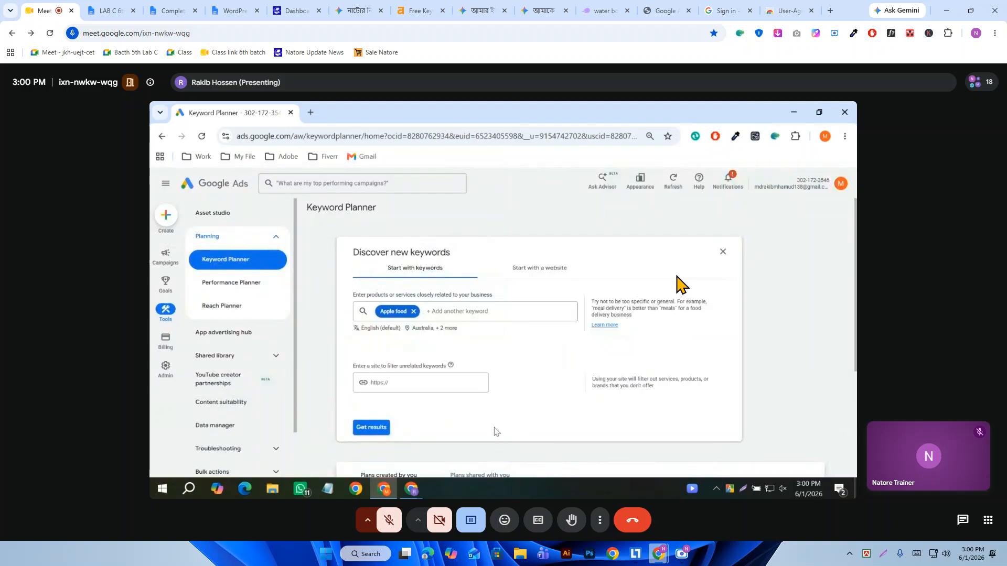
left_click(369, 431)
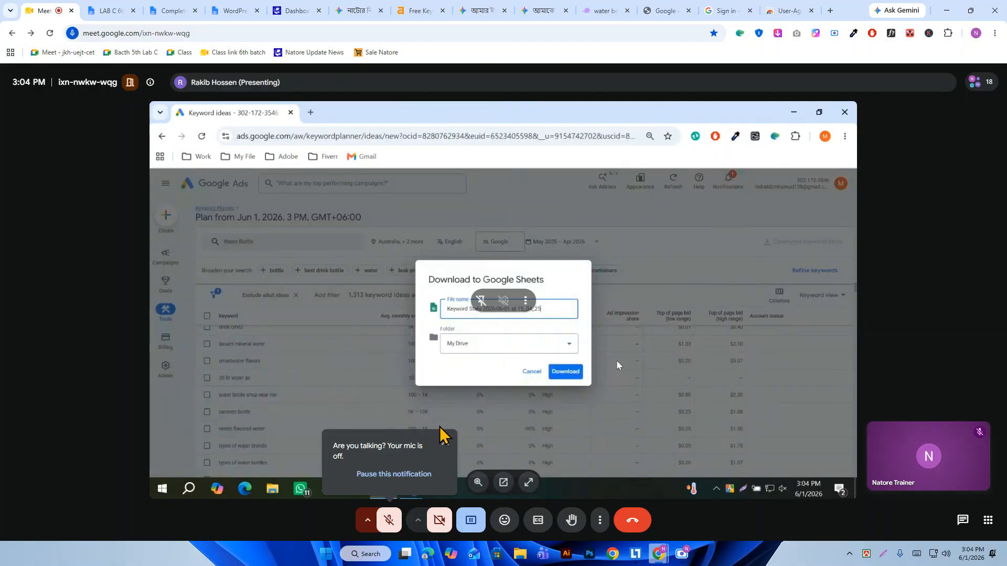
left_click(445, 441)
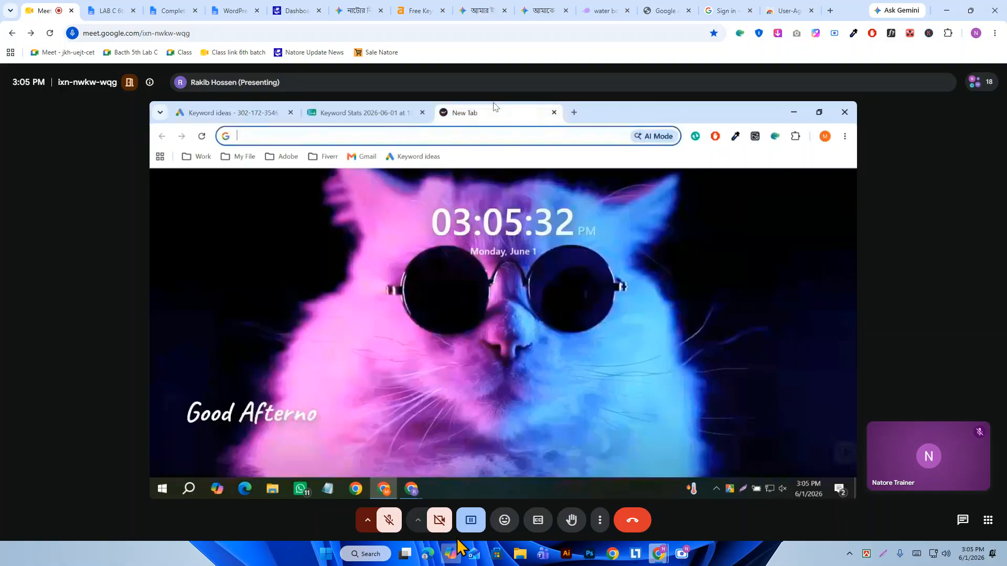
- Take over the presentation from the participant by resuming your own screen share
left_click(471, 520)
left_click(523, 480)
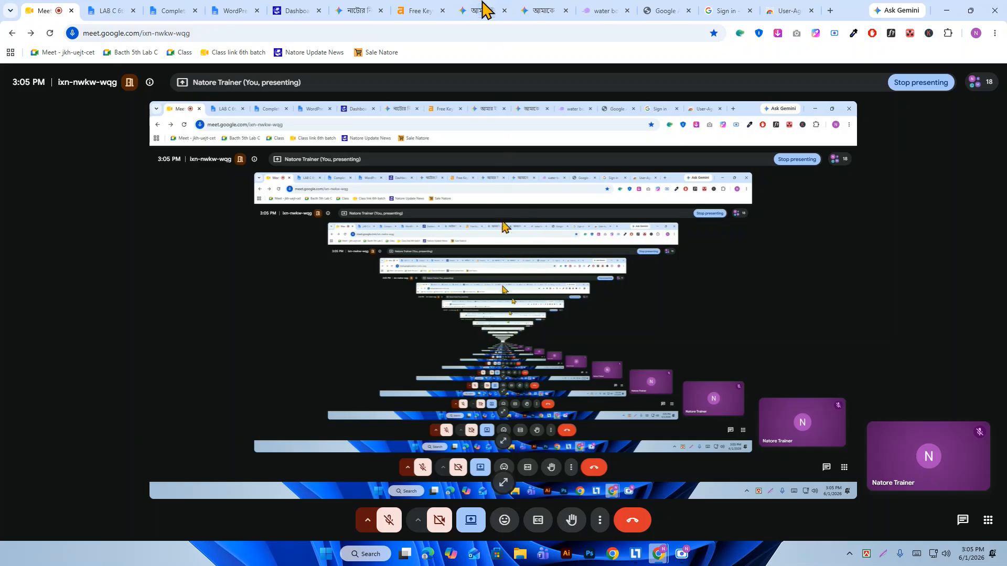
- Switch to the open Gemini conversation, closing the floating meeting window and collapsing the chat sidebar
left_click(540, 10)
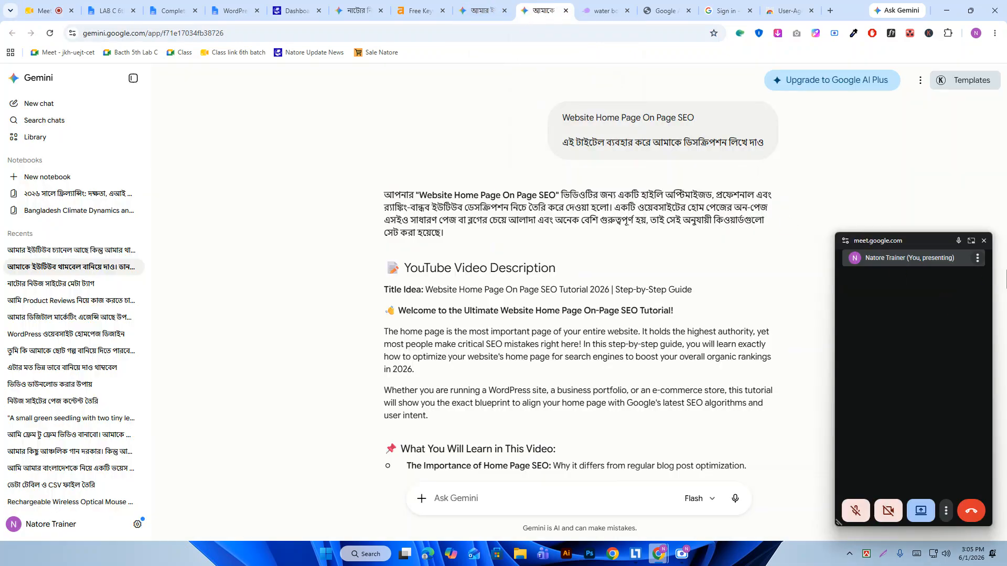
left_click(984, 240)
left_click(132, 84)
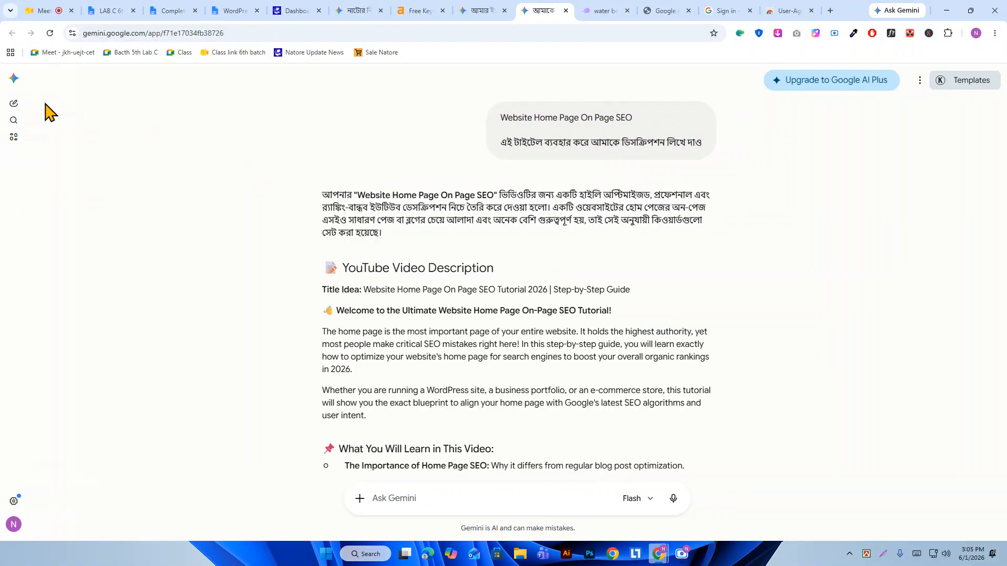
- Start a new Gemini chat in a separate browser tab, declining the Personal Intelligence offer and choosing the 3.5 Flash model
right_click(10, 108)
left_click(50, 116)
left_click(558, 11)
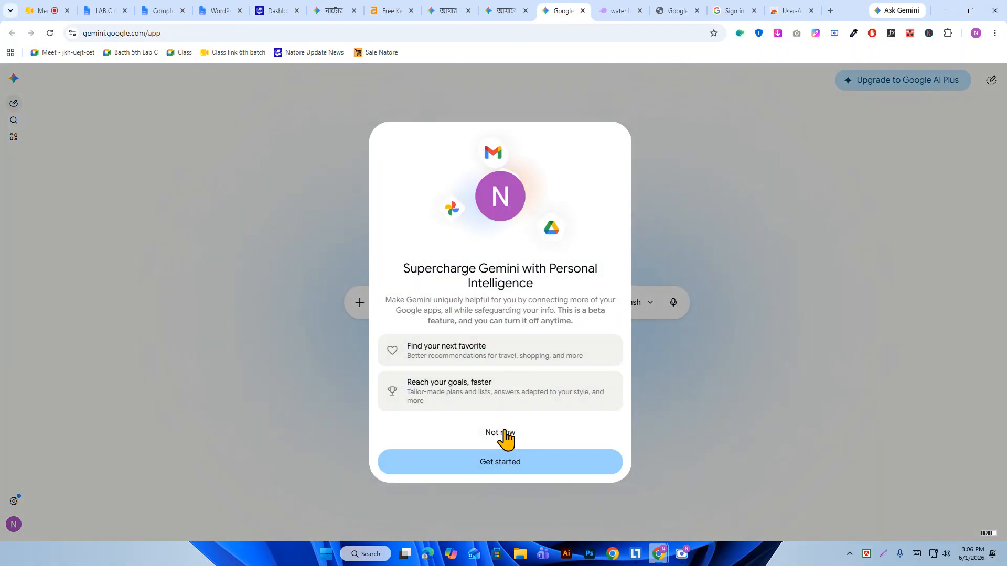
left_click(521, 436)
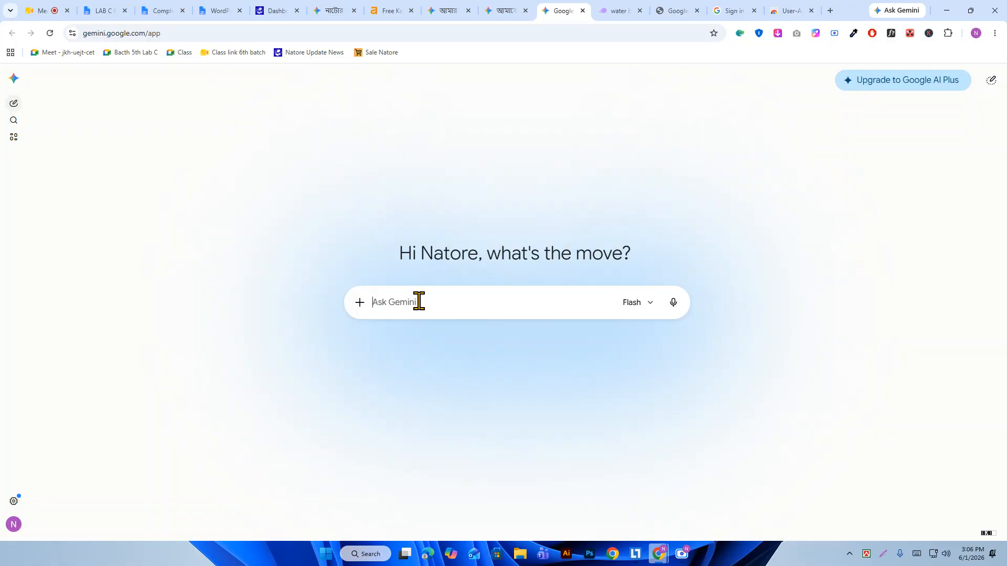
left_click(650, 308)
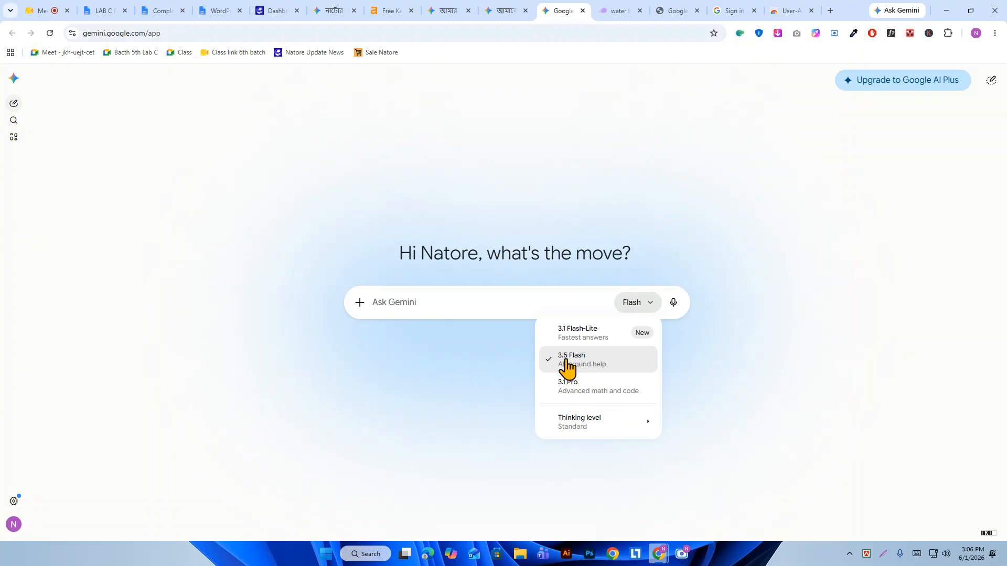
left_click(598, 367)
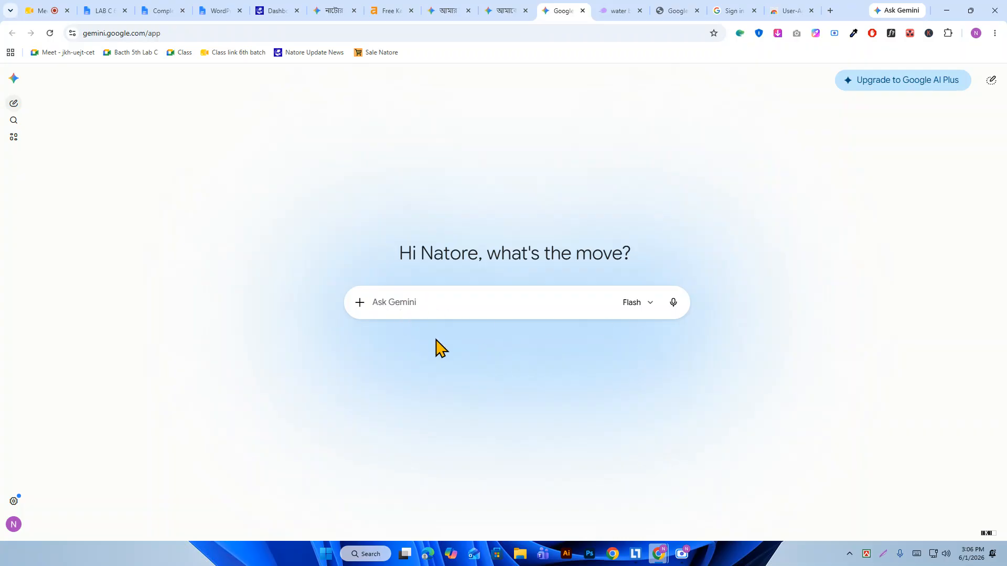
- Begin the Gemini prompt in Bengali with "আমার প্রডাক্টস রিভিউ সাইট আছে। আমি চাচ্ছি"
type("i")
key("BackSpace")
type("আমার সাইট ে")
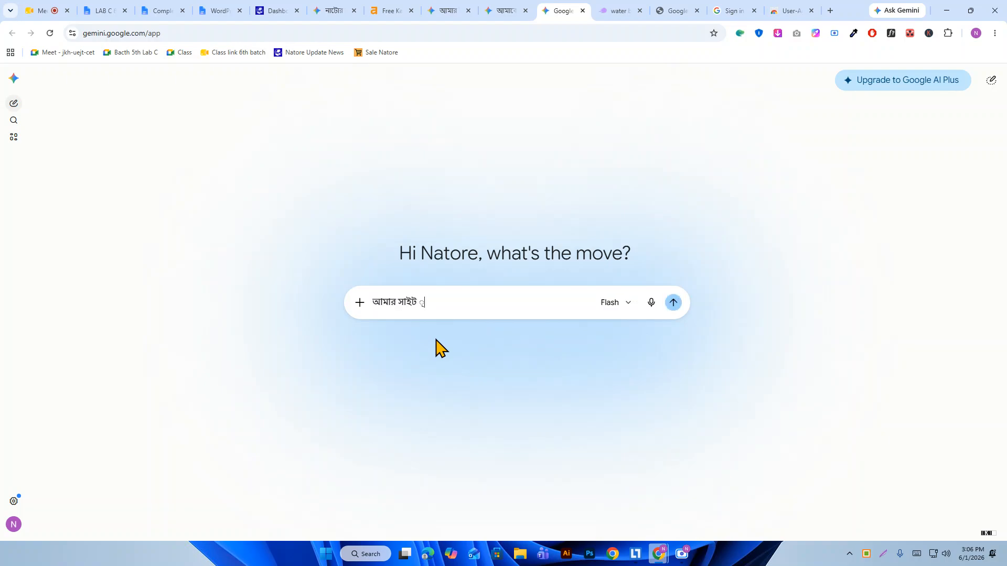
key("BackSpace")
key("BackSpace")
key("BackSpace")
key("BackSpace")
type("ভিু")
key("BackSpace")
key("BackSpace")
type("উ সাইট আছে। আমি চাচ্ছি নিদি")
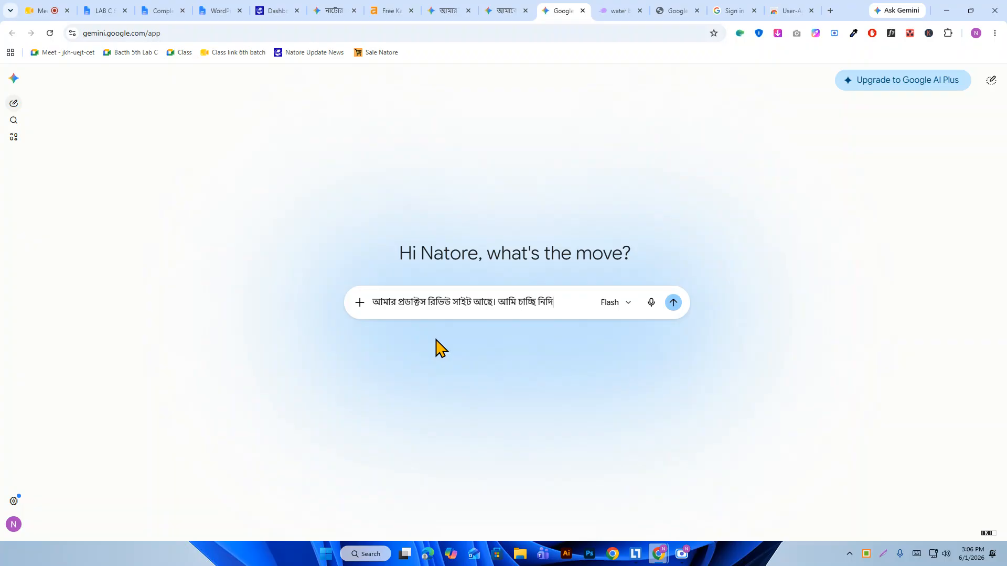
- Continue the prompt with the aim of the site: "নিদ্রিষ্ট একটি দেশকে টার্গেট করে আর্টিকেল লিখতে ও রেংক করতে।"
key("BackSpace")
type("্রিষ্ট একট")
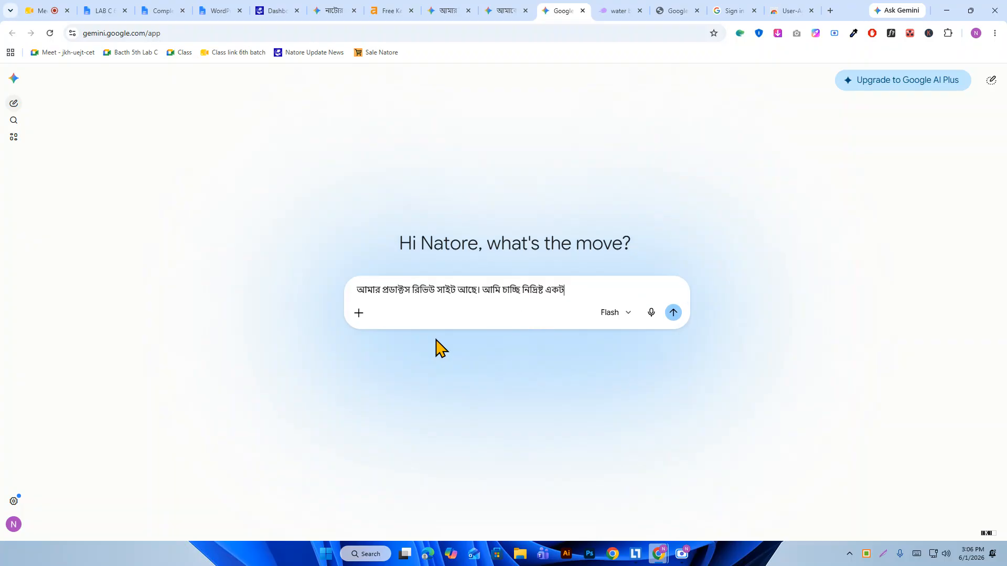
type("ি দেশকে টার্গেহ")
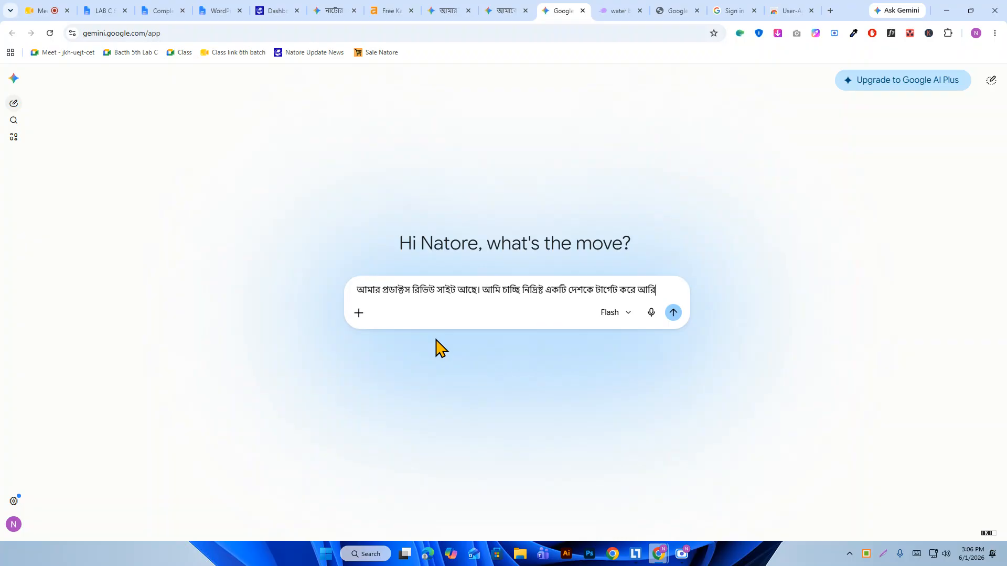
type("ল লি")
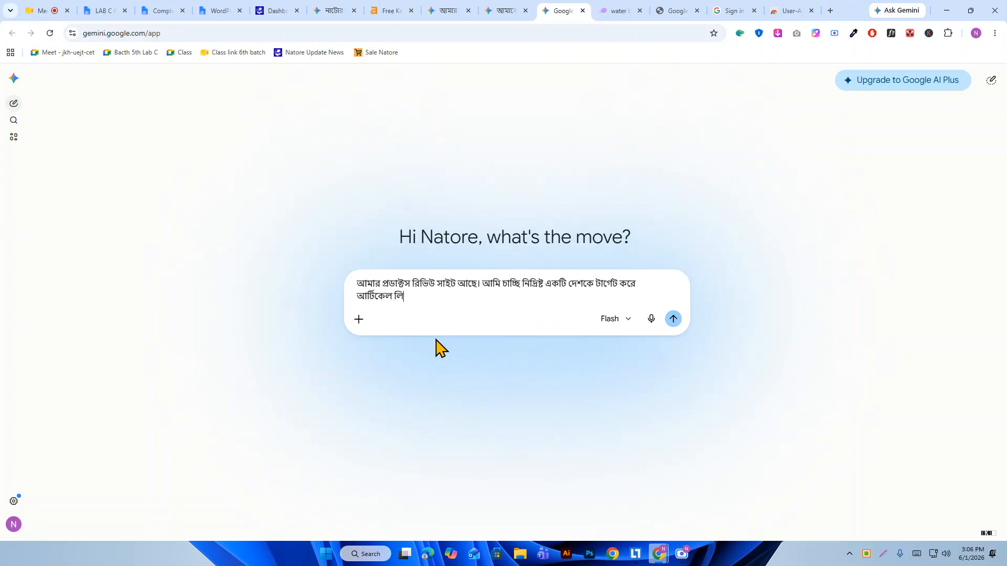
type("খতে ও রেংক করতে। আমা")
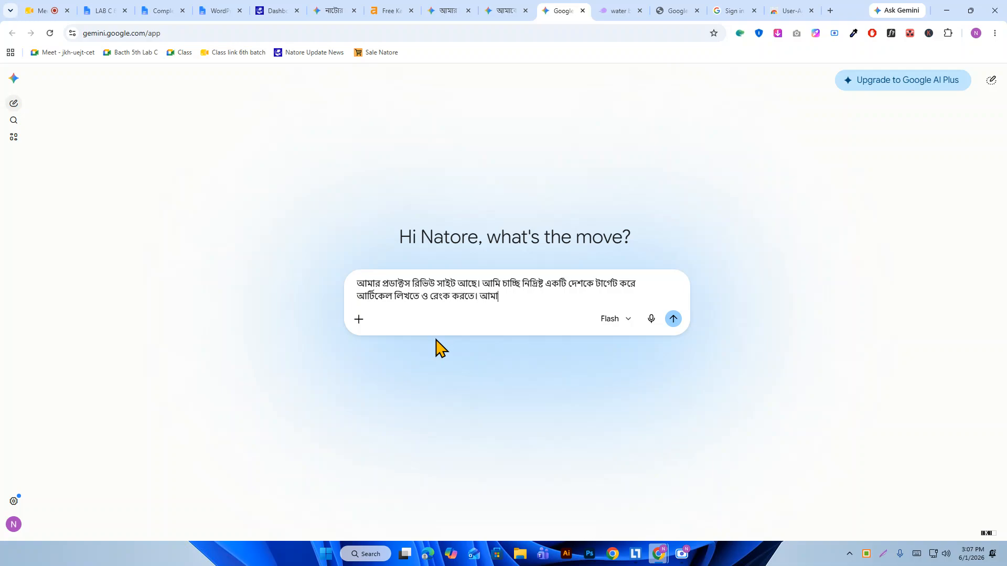
- Add the topic to the prompt: "আমার টপিক হলো Water bottle আমি এই টপিকটি নিয়েছি।"
type("র টকিপিক হলো Water")
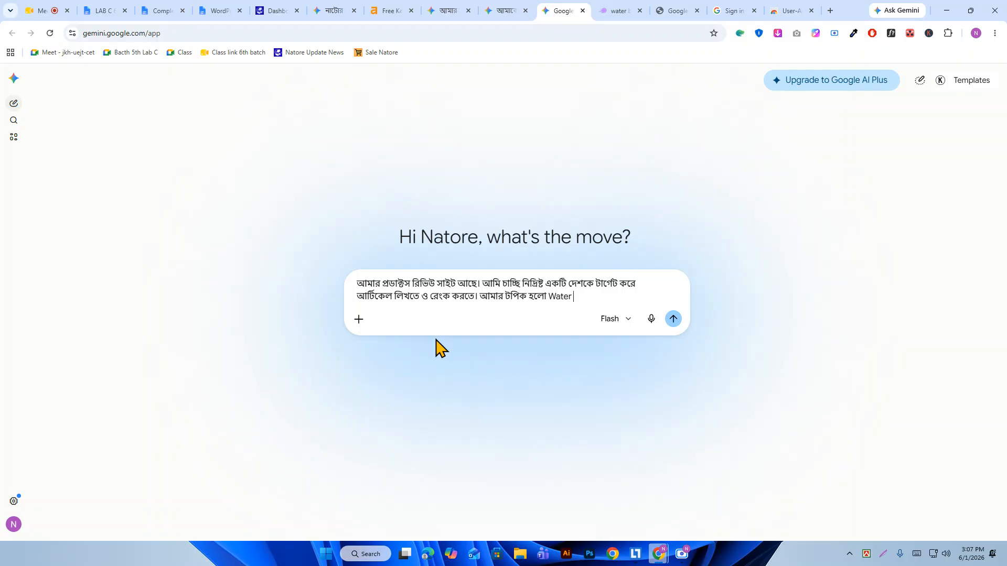
type("tle আমি এই টপিক")
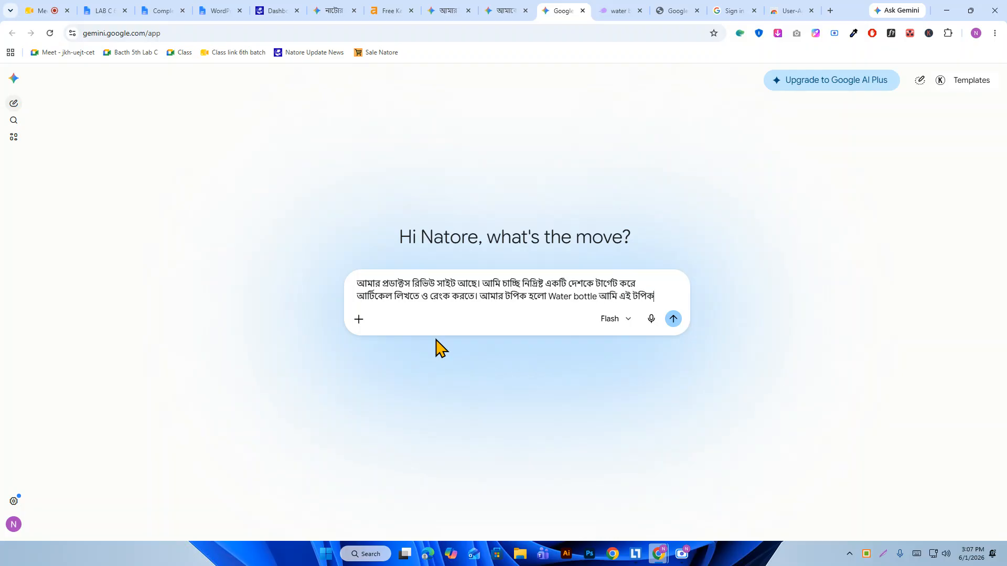
type("টি নিয়েছি। ")
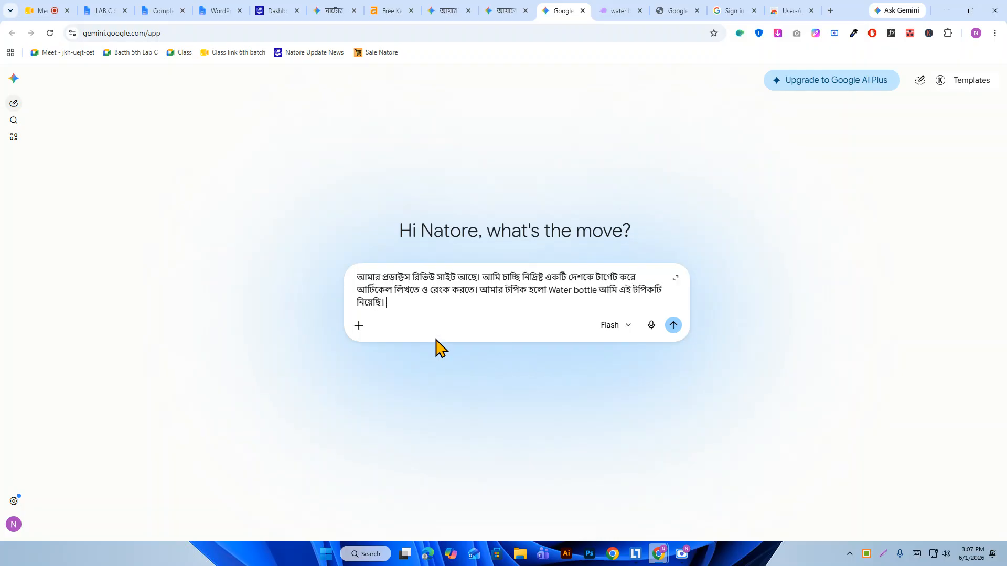
- Name Canada as the target country in the prompt: "এখন কথা হলো আমার টার্গেট দেশ হলো কানাডা। এখন তোমার"
type("এখন কথা হলো আমার দ")
type("র্গেট দ")
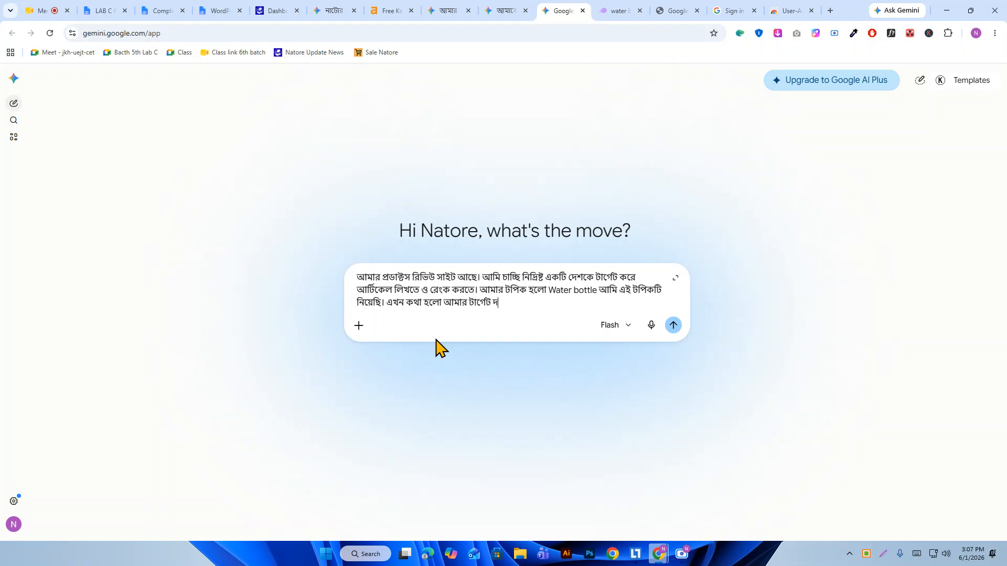
type("দে")
type("শ")
type(" হলো কানা")
type("ডা।")
type(" এখন তোমার")
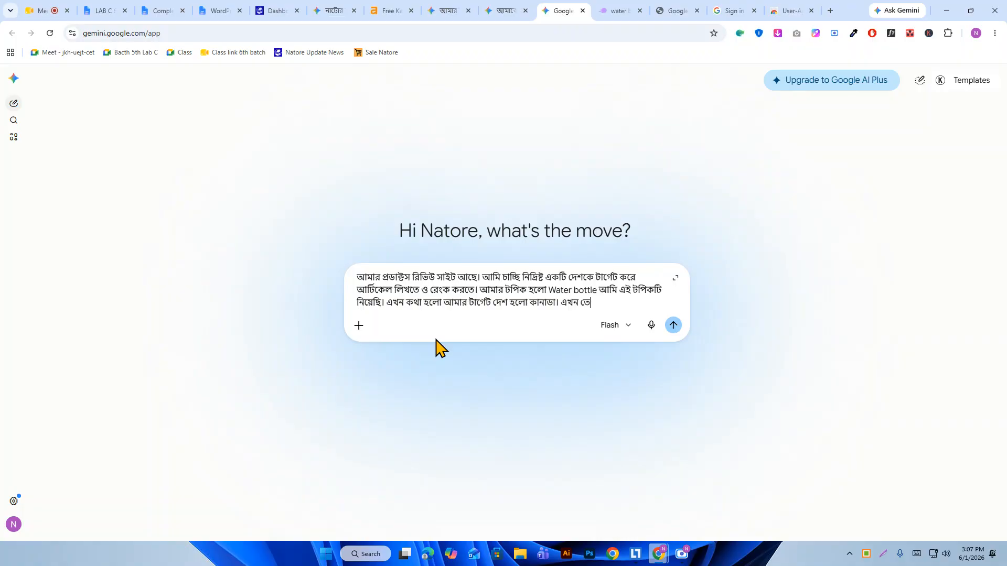
- Request search-based keyword suggestions in the prompt: "কাজ হলো সেই দেশের গুগল সার্চ েএর উপর ভিত্তি করে সাজেস্ট কিওয়ার্ড গুলো আমাকে"
type(" কাজ হলো সেই দে")
key("BackSpace")
key("BackSpace")
type(";দেশের")
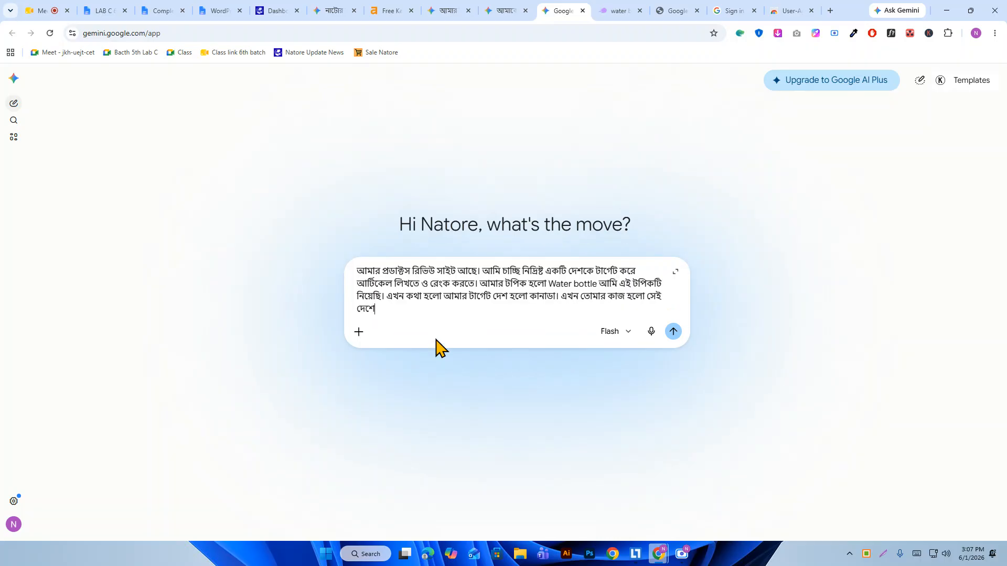
type(" গুগল সার্চ েএর উপর ভিত্তি করে")
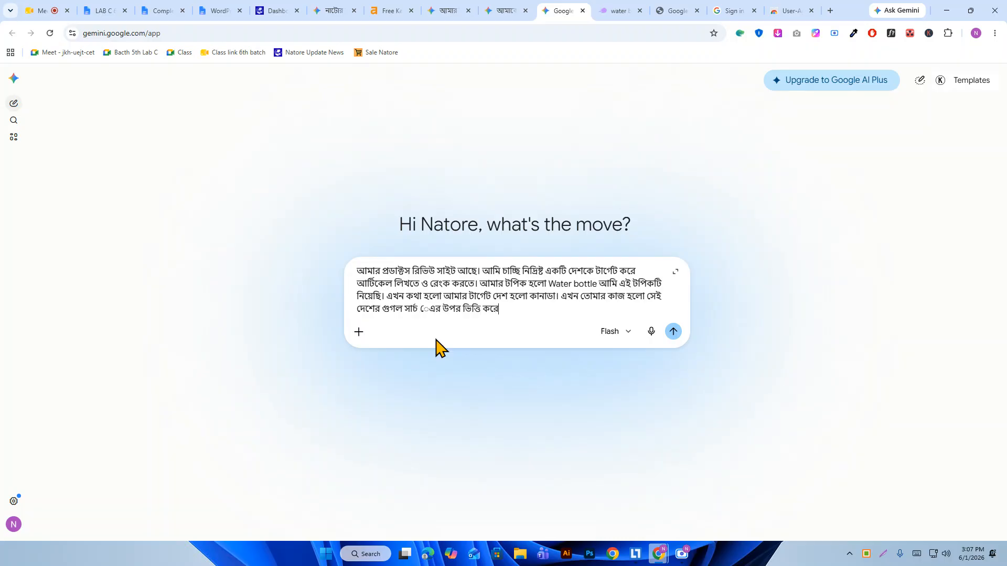
type(" সাজেস্ট কিওয়ডা")
key("BackSpace")
key("BackSpace")
key("BackSpace")
type("য়ার্ড গুলো আমাকে")
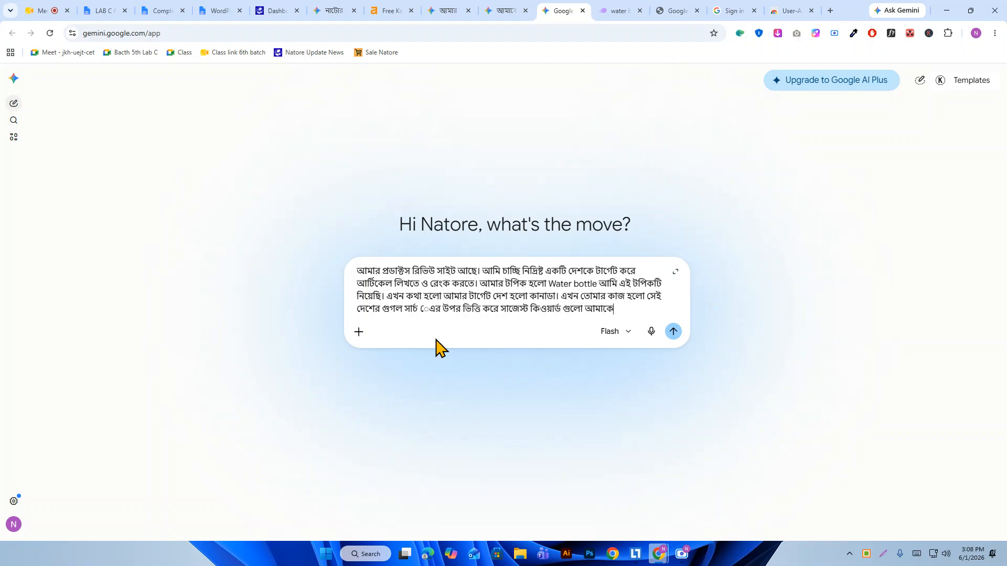
- Ask for the keywords in column form by adding "দেয়া এবং সেটা কলাম আকারে। যেমন আমাকে যেসব"
type(" দেয়অ")
key("BackSpace")
type("া েএর")
key("BackSpace")
key("BackSpace")
key("BackSpace")
type("এবং সেটা কলাম আকালে।")
key("BackSpace")
key("BackSpace")
key("BackSpace")
type("রে। যে")
type("মন")
type(" আমাকে যেসব")
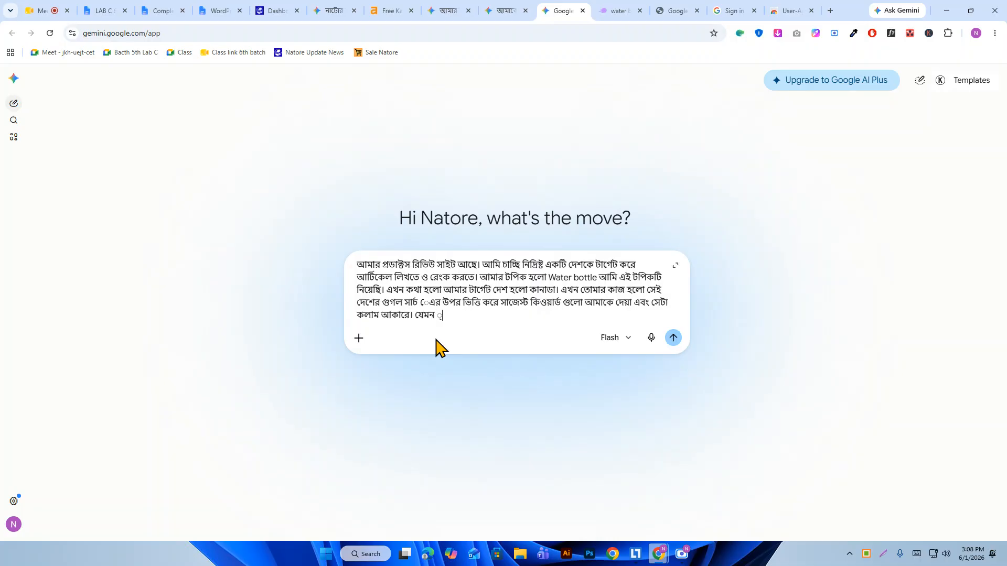
- Add the difficulty limit: "কীওয়ার্ড গুলো দিবে সেগুলো ডিফিক্যাটিটি ২০% এর নিচে হতে হবে। কারন আমার নতুন সাইট তাই সেদিক"
type(" কীওয়ার্ড গুলো দিবে সেগুলো ডি")
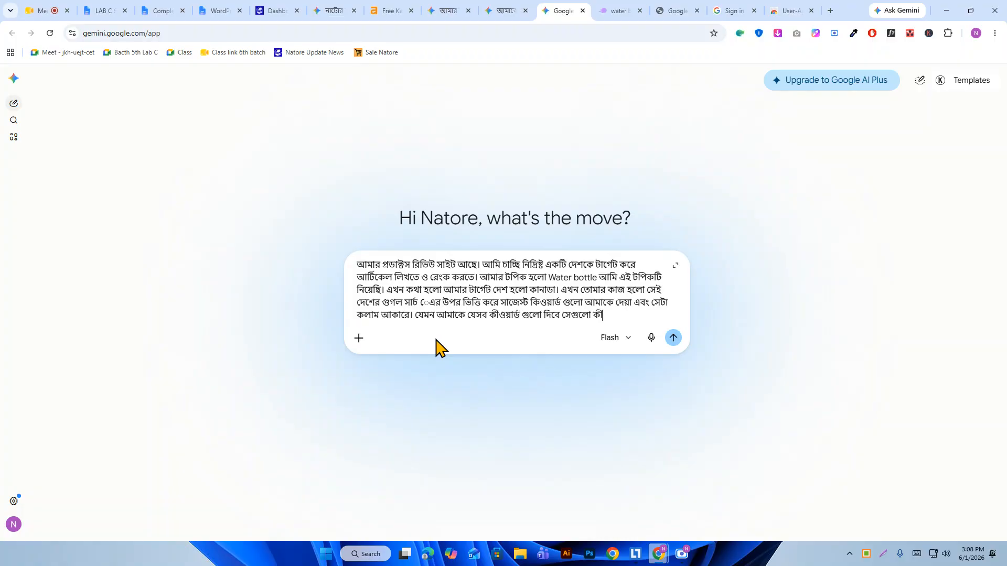
type("ফিক্যাটিটি ২০% এর নিচে ")
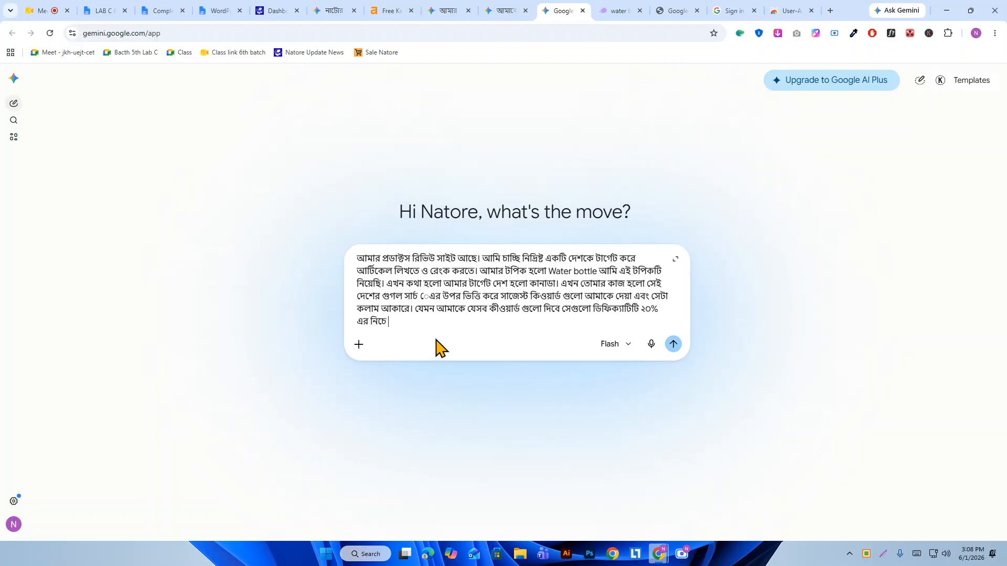
type("হতে হবে। কারন আমার নতুন সাইট তাই সেদিক বিচে")
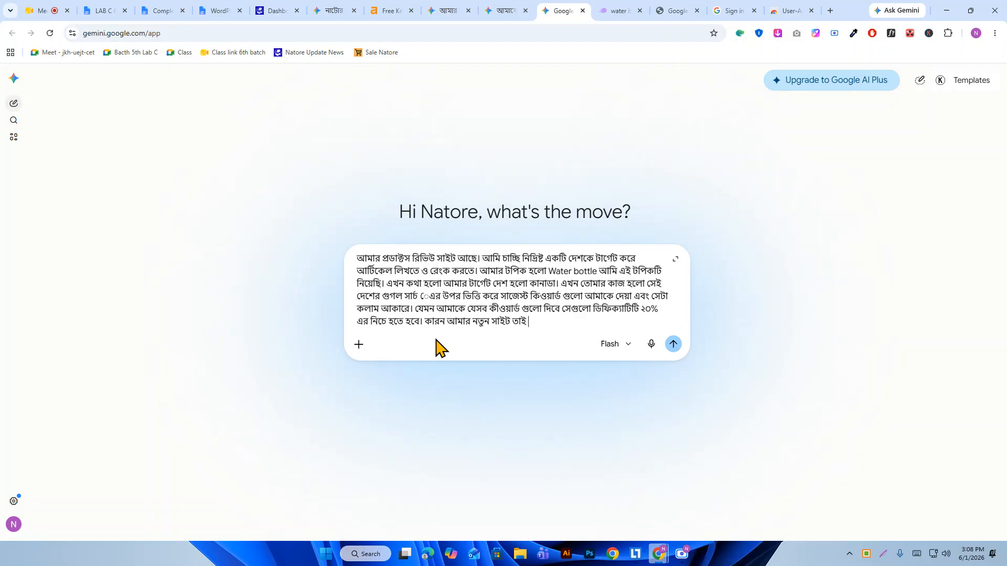
- Complete the reason for the difficulty limit with "বিবেচনা আমার জন্য এই ধরনের কীওয়ার্ড কাজ করা ভালো হবে।"
key("BackSpace")
key("BackSpace")
type("বেচনা আমার")
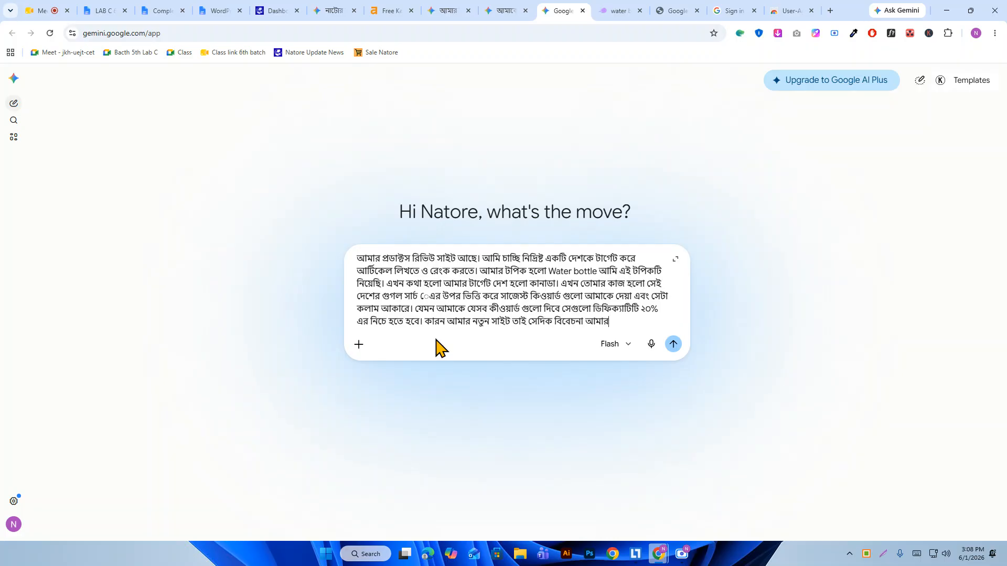
type(" জন্য এই ধরনের ক")
type("ীও")
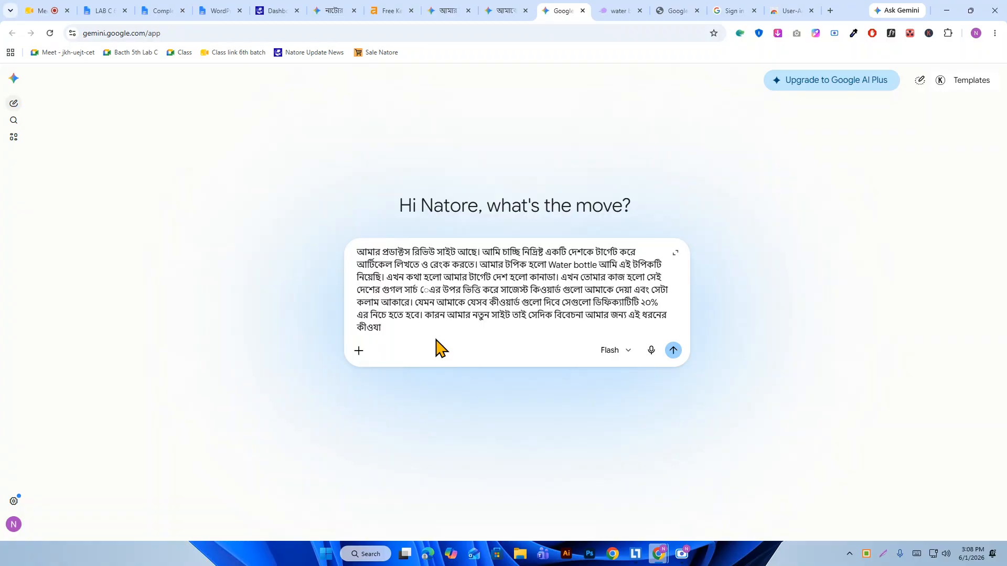
type("য়ার্ড কাজ করা ভালো হবে। এব")
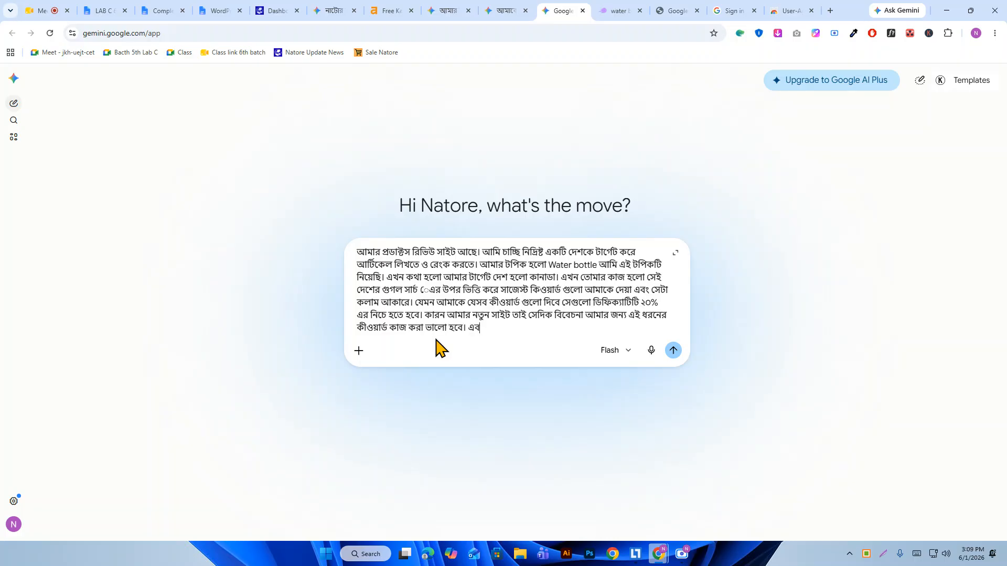
- Require long-tail keywords in the prompt by adding "এবং অবশ্যই লংটেল কিওয়ার্ড গুলো দিবে। তুমি আমাকে"
type("ব")
key("BackSpace")
type("ং অবশ্য")
type("ই")
type(" টং")
key("BackSpace")
key("BackSpace")
type("ল")
type("ংটেল কি")
type("ওয়ার")
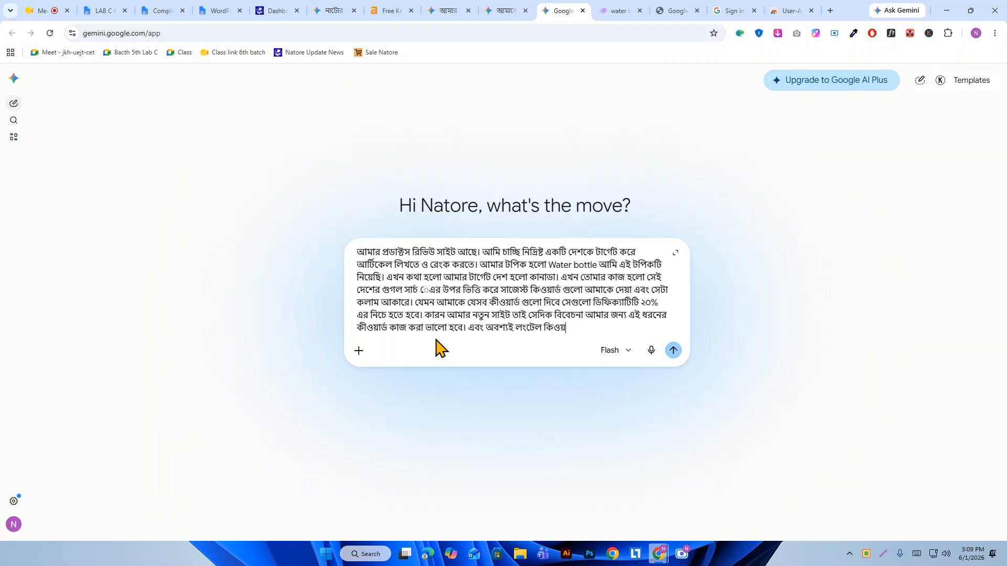
type("্ড গুলো দিবে। তুমি আমাকে")
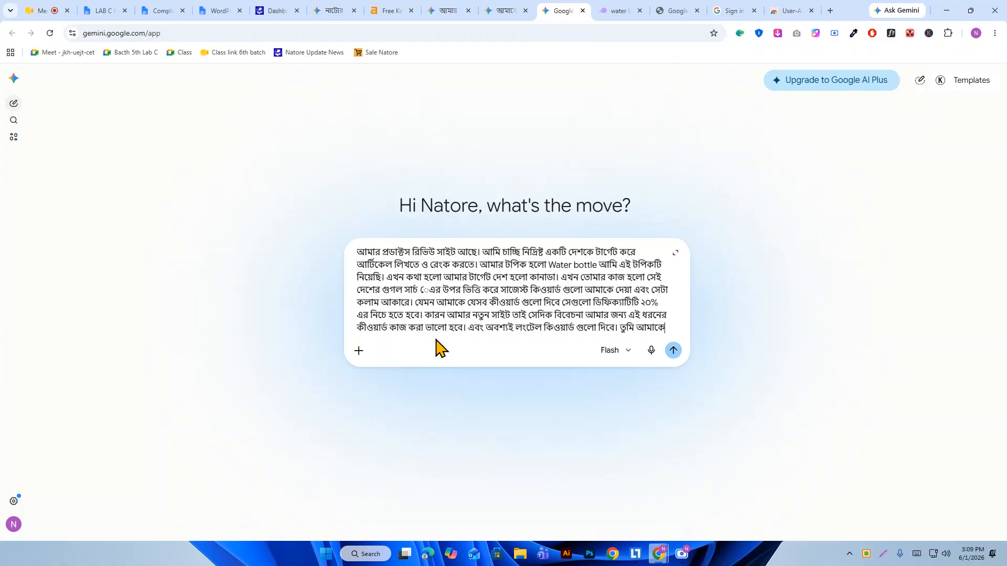
- Introduce the sample sheet layout with "যেভাবে সিট বানিয়ে দিবে তার নমুনা আমি তোমাকে দিতেছি।" followed by blank lines
type(" যেভাবে ")
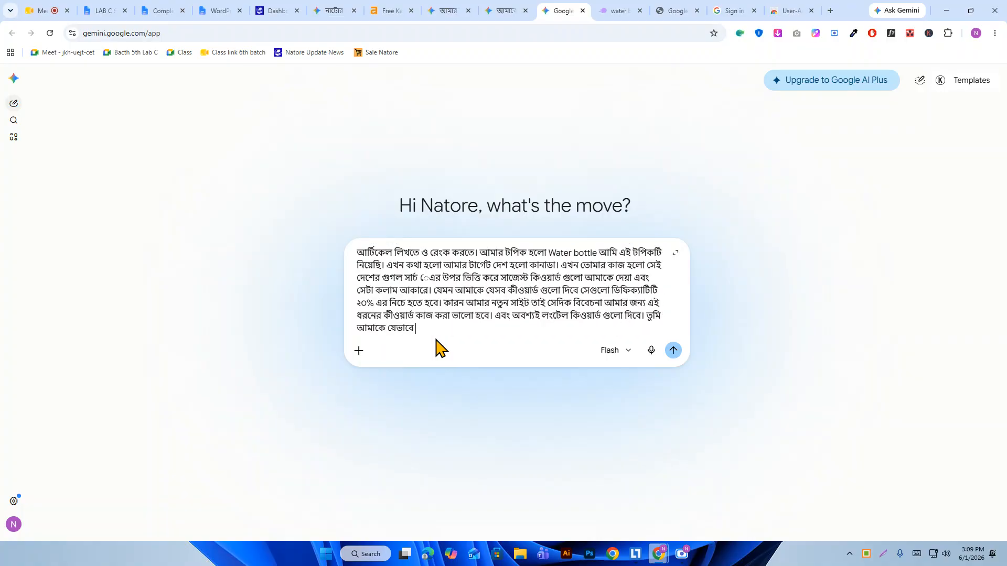
type("সিট বানিয়ে দিবে তার নমু")
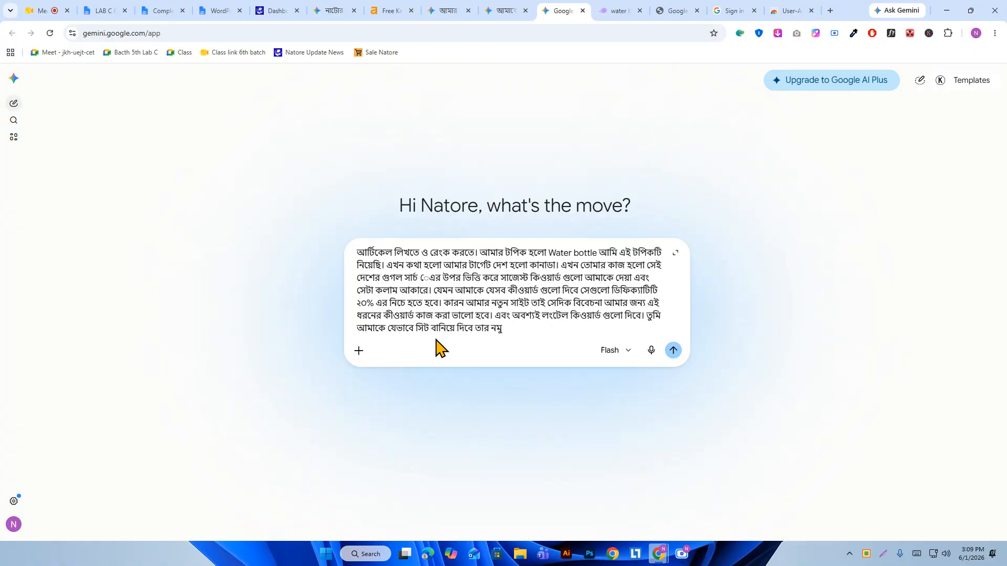
type("না আমি তোমাকে দিতেছি।")
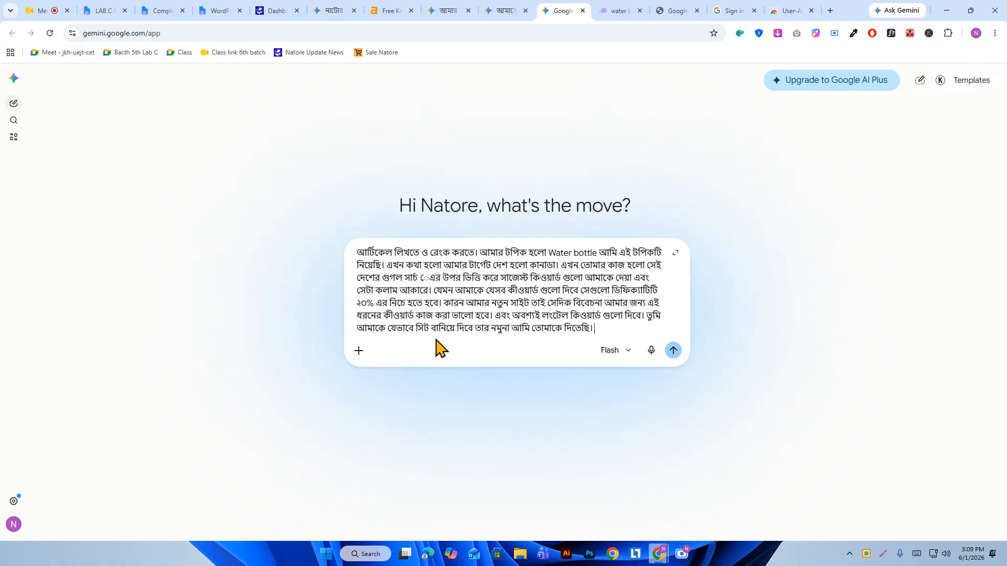
key("shift+Return")
key("shift+Return")
key("shift+Return")
- Specify the first column of the sheet in the prompt: "প্রথম কলামে থাকবে কীওয়ার্ড।"
type("প্র")
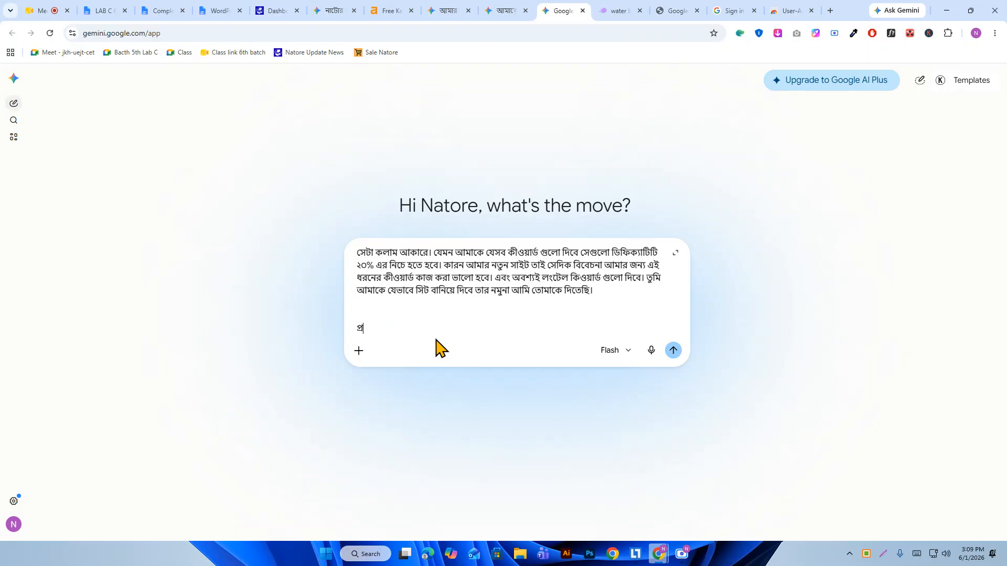
type("থম কলামে থাকবে। কীও")
key("BackSpace")
key("BackSpace")
key("BackSpace")
type("ক")
key("BackSpace")
key("BackSpace")
type("ক")
key("BackSpace")
type("কীওয়ার")
key("BackSpace")
key("BackSpace")
key("BackSpace")
type("য়ার্ড")
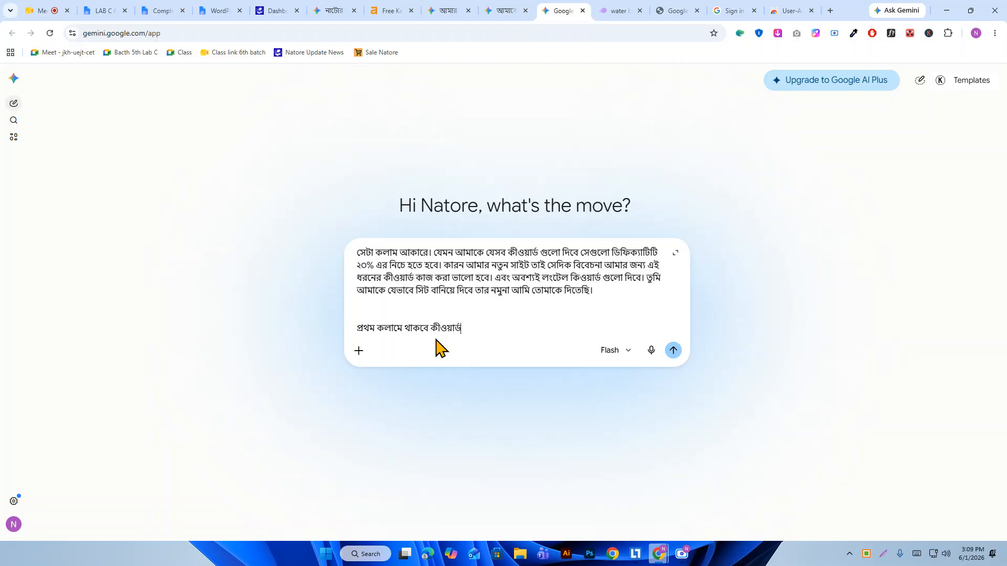
type("।")
- Specify the second column of the sheet in the prompt on a new line: "দ্বিতীয় কলামে থাকবে মান্তলি সার্চ ভলিউম।"
key("shift+Return")
type("দ্বিতীয়")
type(" খ")
type(" কলামে")
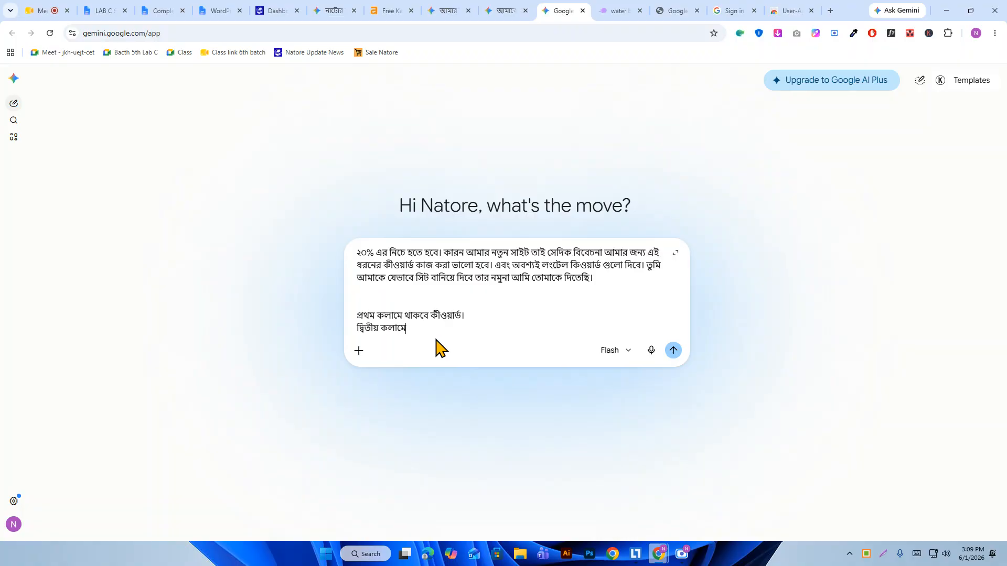
type(" থাকবে মান্তলি সার্চ ভরি")
key("BackSpace")
key("BackSpace")
type("লিউম।")
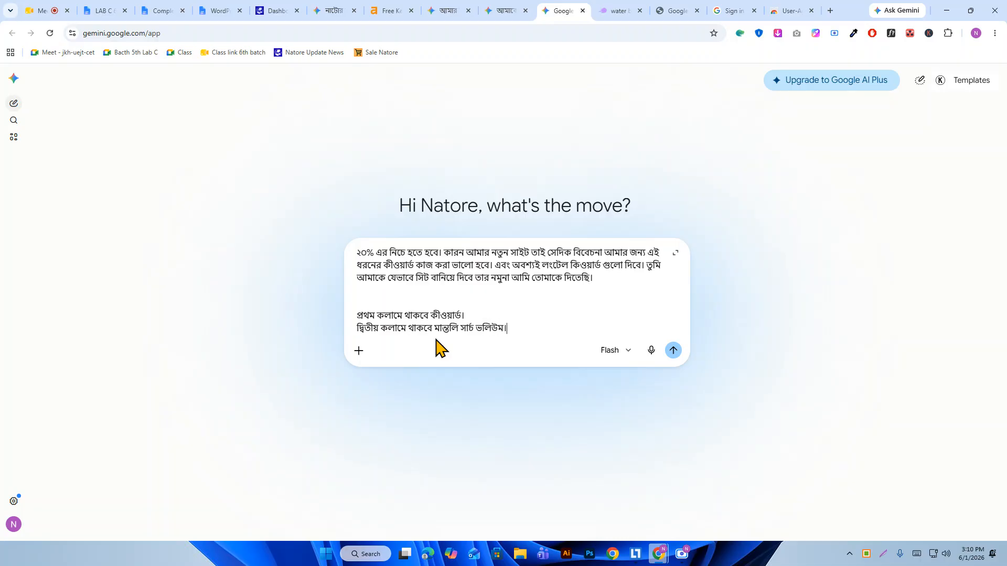
- Begin the third column's line in the prompt with "তৃতীয় কলামে থাকবে"
key("shift+Return")
type("তৃতীয় কলা")
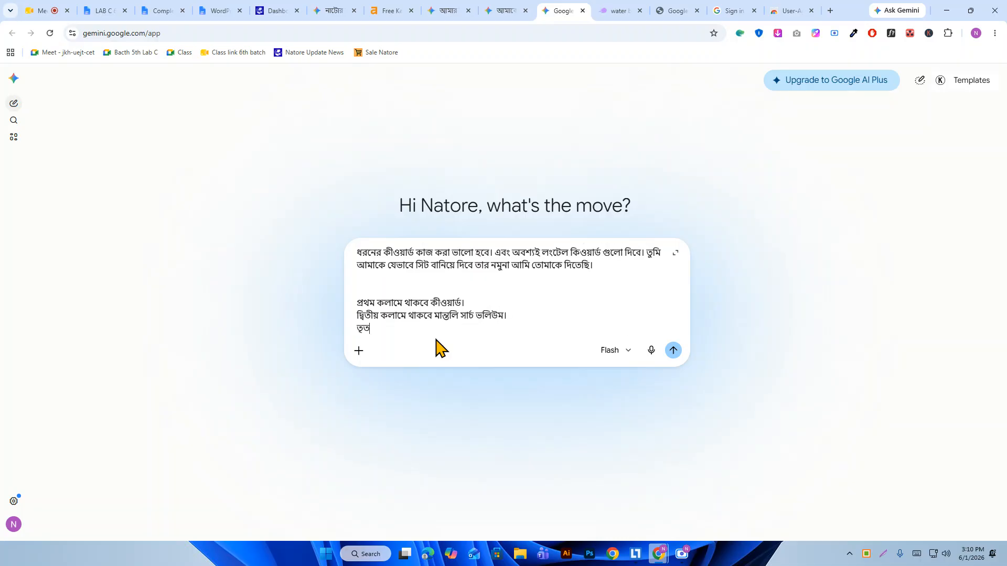
type("মে থাকবে")
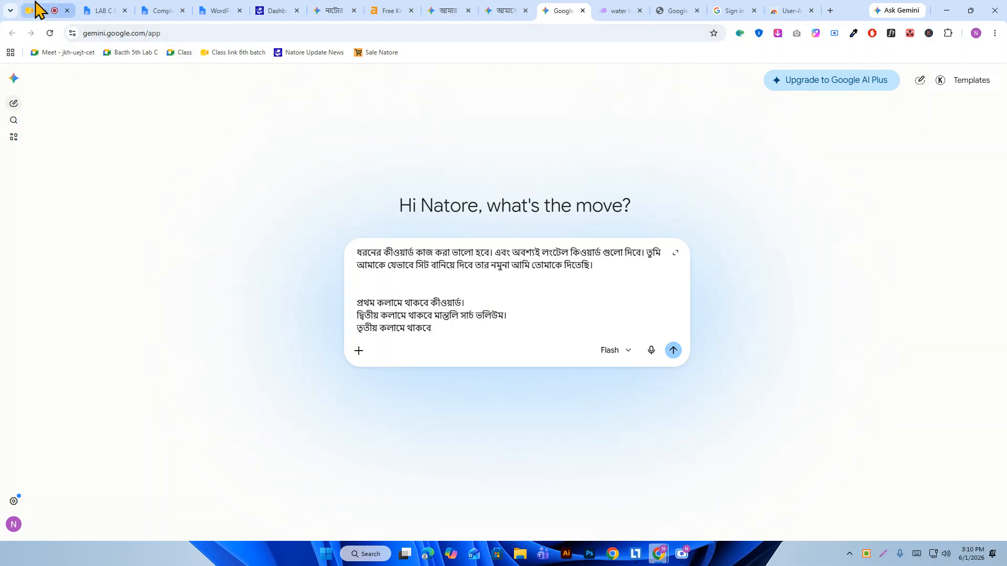
left_click(52, 10)
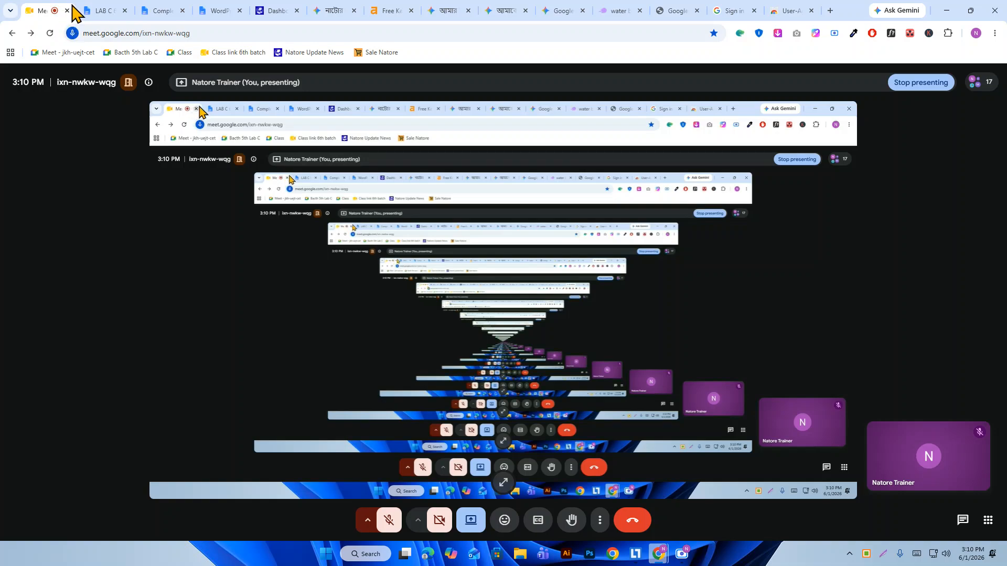
mouse_move(78, 4)
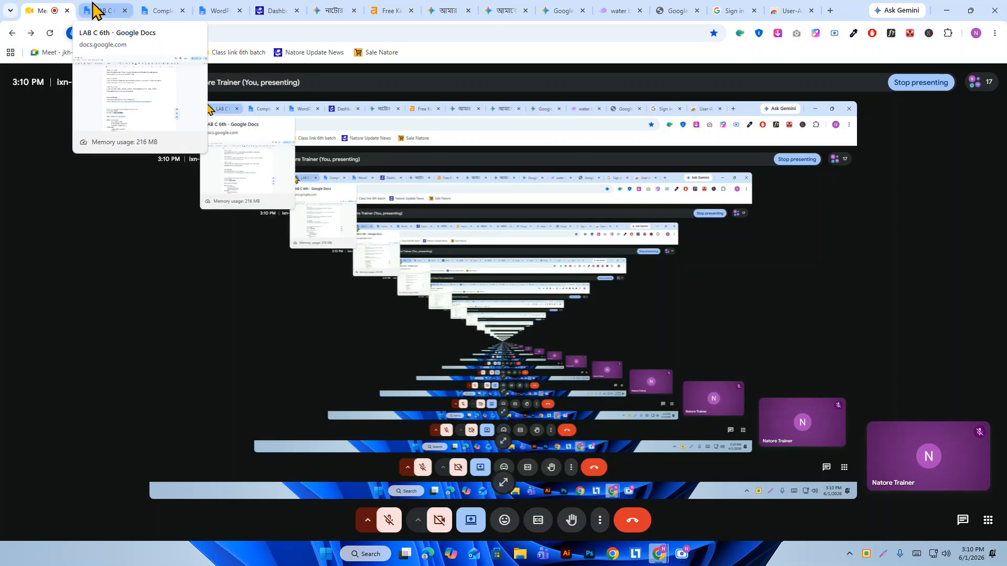
mouse_move(640, 16)
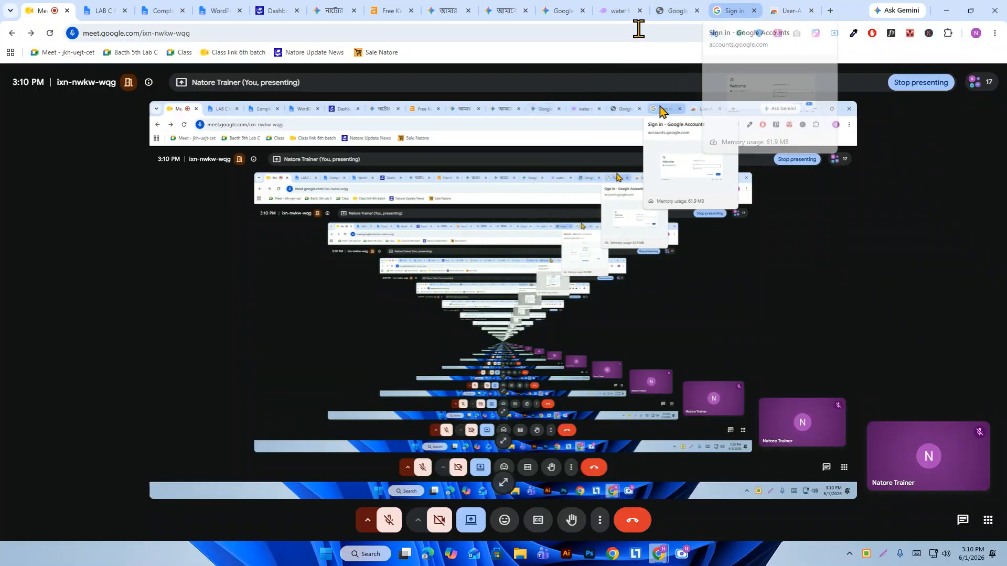
left_click(551, 10)
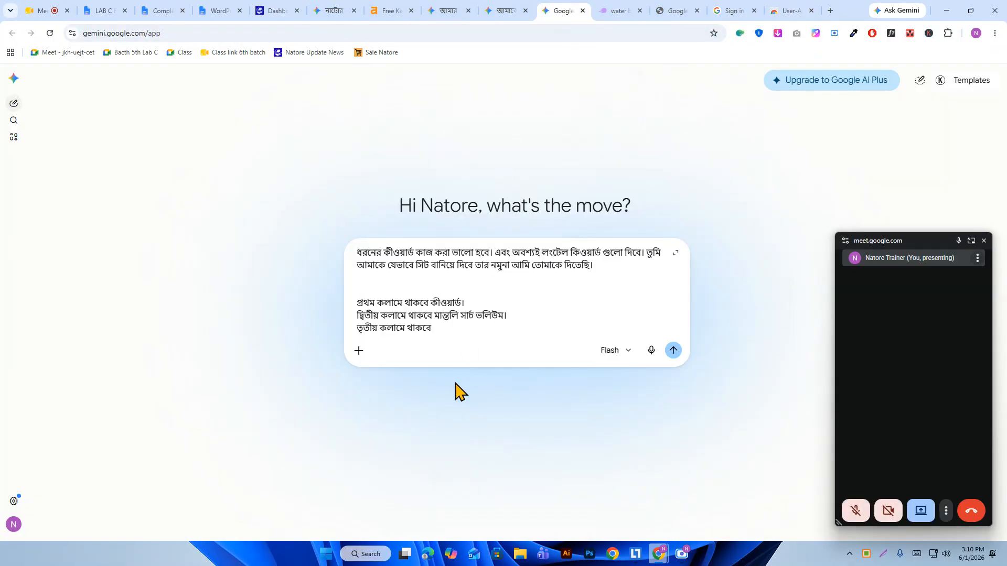
left_click(983, 242)
- Complete the third column's line in the Gemini prompt with "কম্পিটিশন"
type("কম্টি")
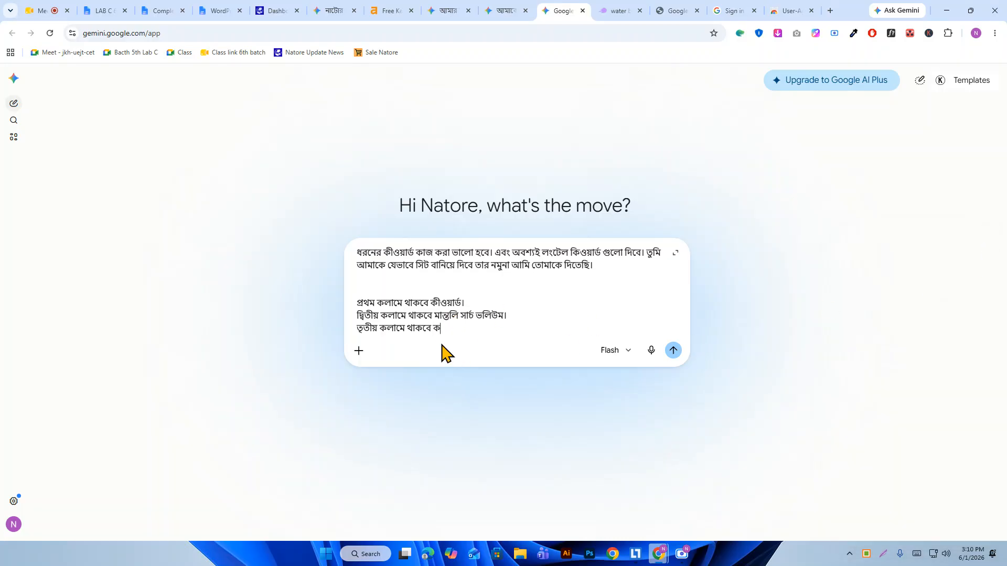
key("BackSpace")
key("BackSpace")
key("BackSpace")
key("BackSpace")
type("ম্")
type("ম")
type("পিটিশন")
- Add lines for the fourth and fifth columns: "চতুর্থ কলামে থাকবে। ইনটেন" and "পঞ্চম কলামে থাকবে কীওয়ার্ড ডিফিক্যাটি।"
key("shift+Return")
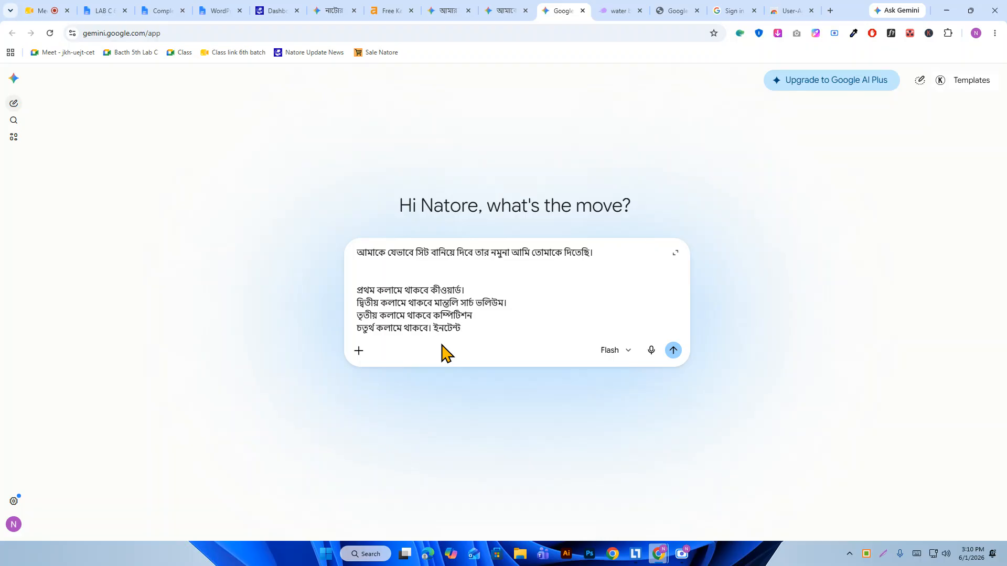
key("shift+Return")
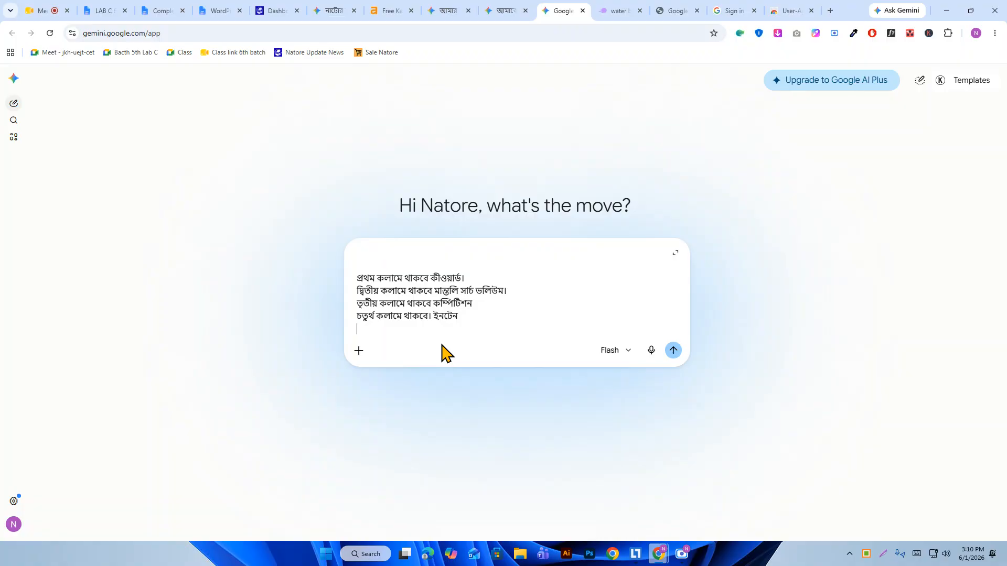
type("প")
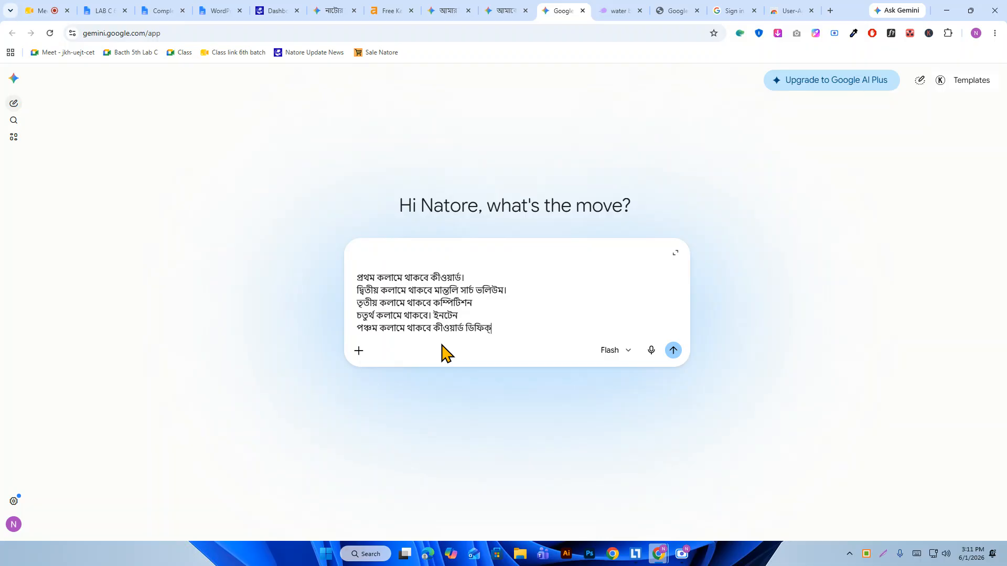
- Request at least 50 keywords after a blank line with "এসব তথ্য সহকারে আমাকে মিনিমাম ৫০ টি কীওয়ার্ড দিয়ে দাও" and submit the prompt
key("shift+Return")
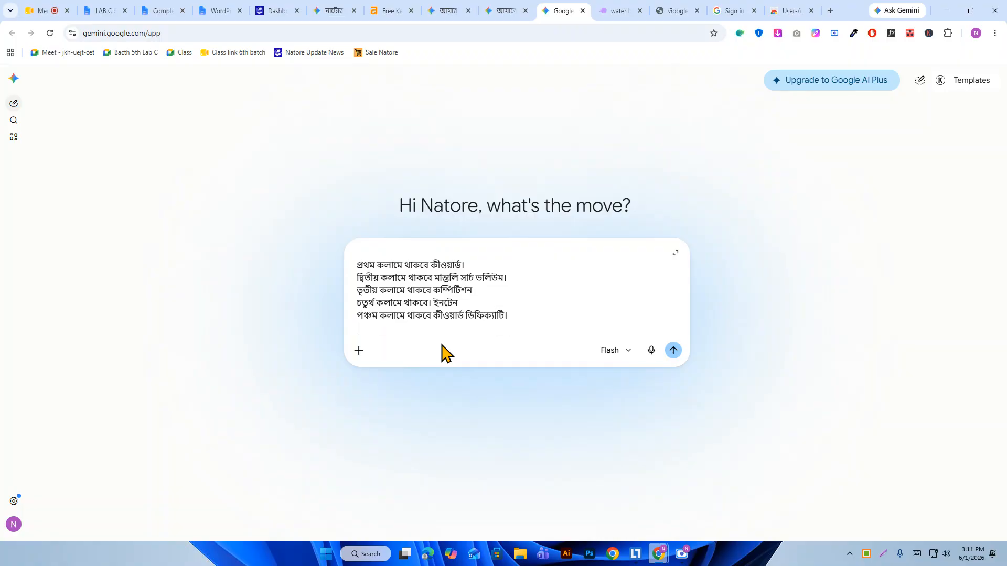
key("shift+Return")
type("কি")
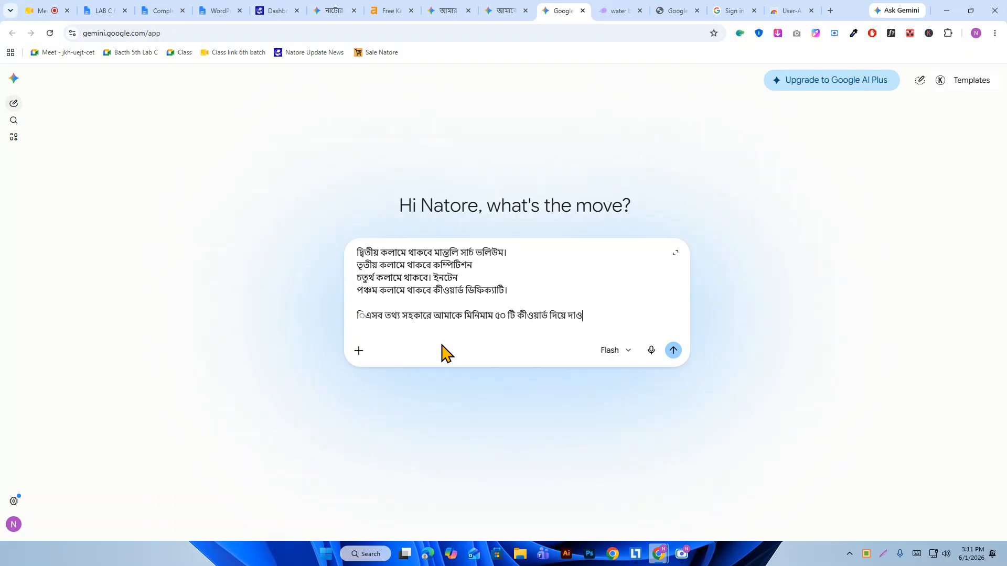
key("Return")
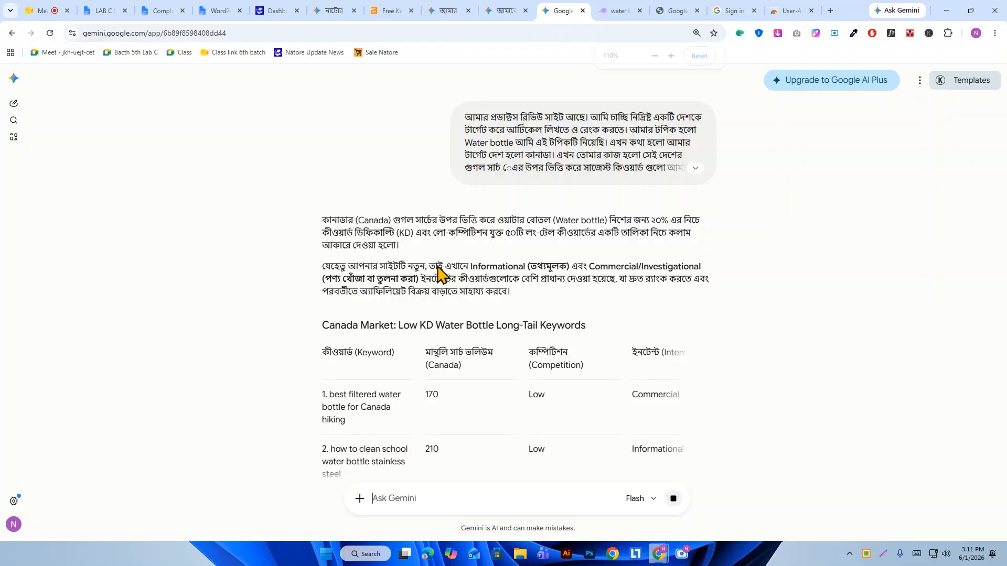
- Examine the enlarged answer's introduction, the Canada Market table title, and the keyword, search volume, competition and intent column headings
key("ctrl+plus")
key("ctrl+plus")
scroll(449, 269, "down", 3)
scroll(449, 267, "up", 2)
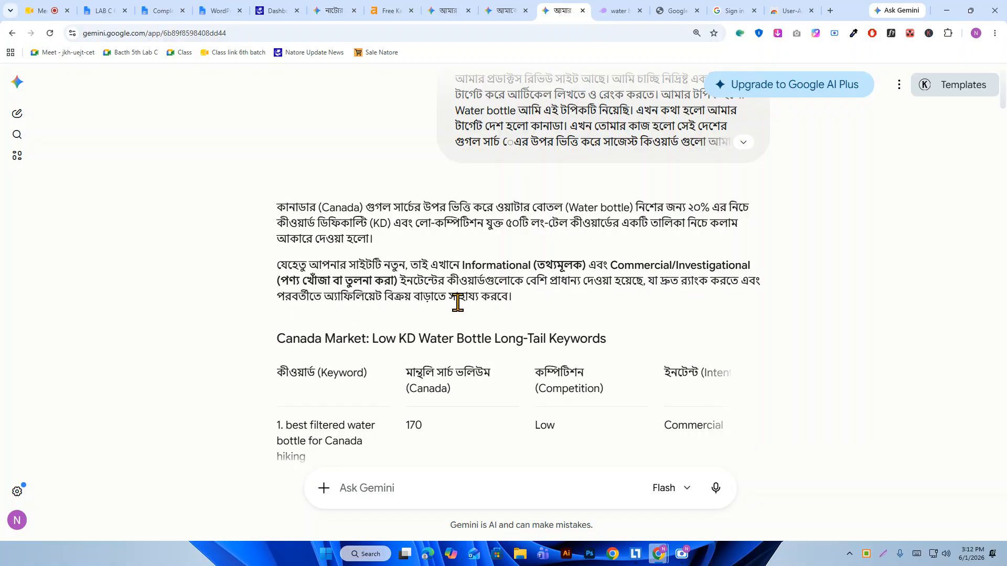
scroll(421, 303, "down", 2)
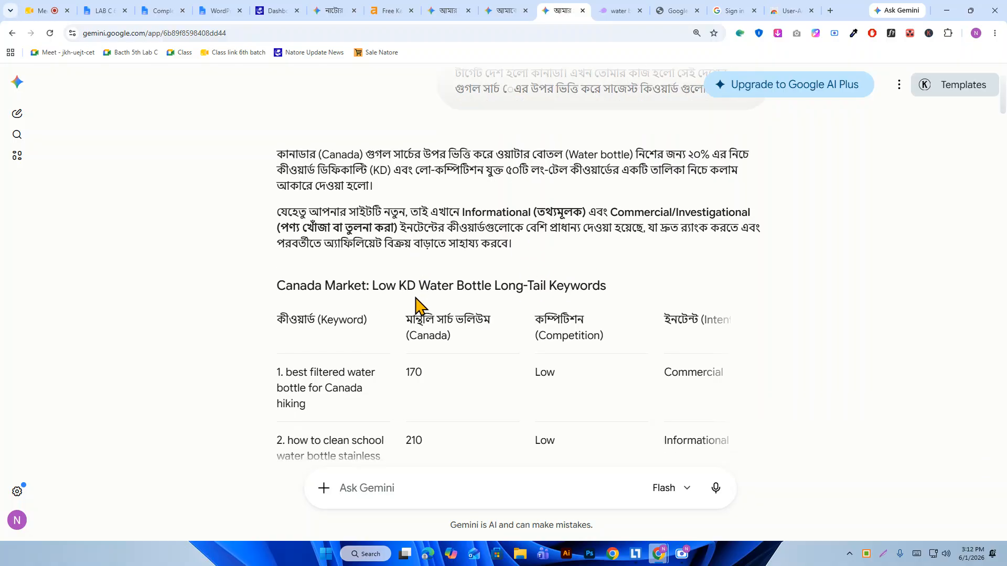
left_click_drag(366, 234, 230, 242)
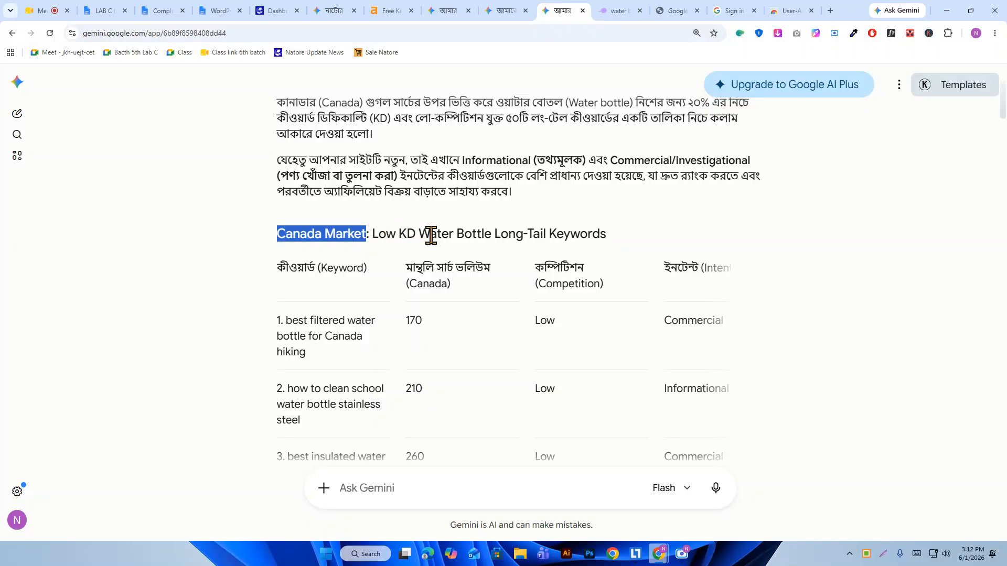
left_click_drag(633, 234, 244, 236)
scroll(292, 262, "down", 2)
left_click(307, 163)
triple_click(307, 163)
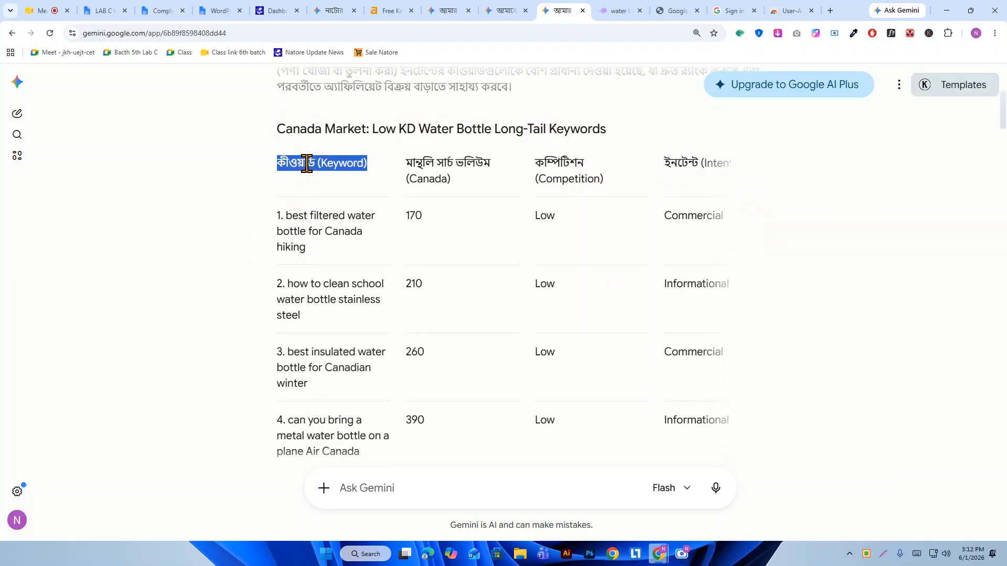
left_click(450, 165)
triple_click(451, 168)
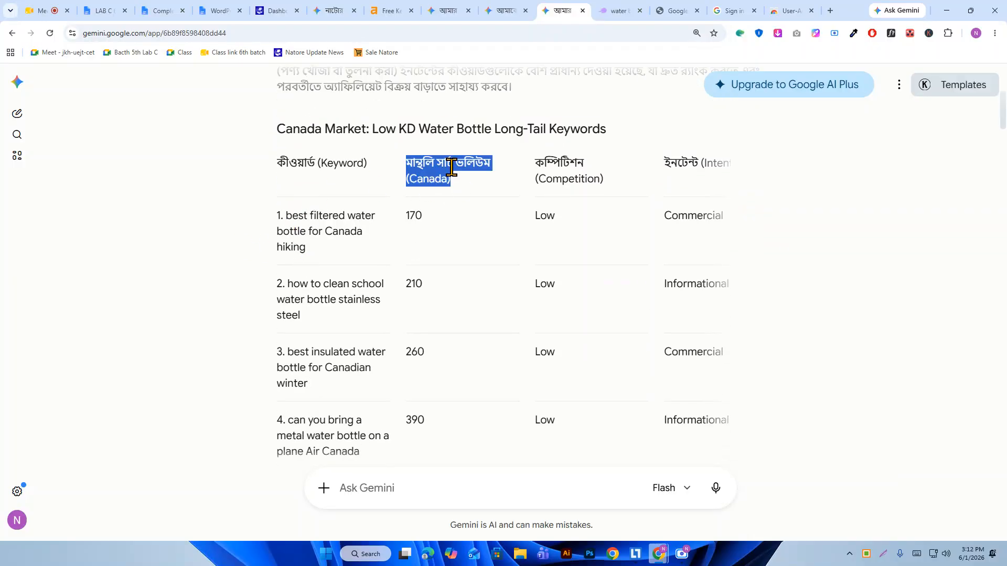
triple_click(582, 178)
double_click(683, 168)
- Export the complete Canada water bottle keyword table to Google Sheets and open the new spreadsheet
scroll(411, 308, "down", 20)
scroll(372, 312, "down", 20)
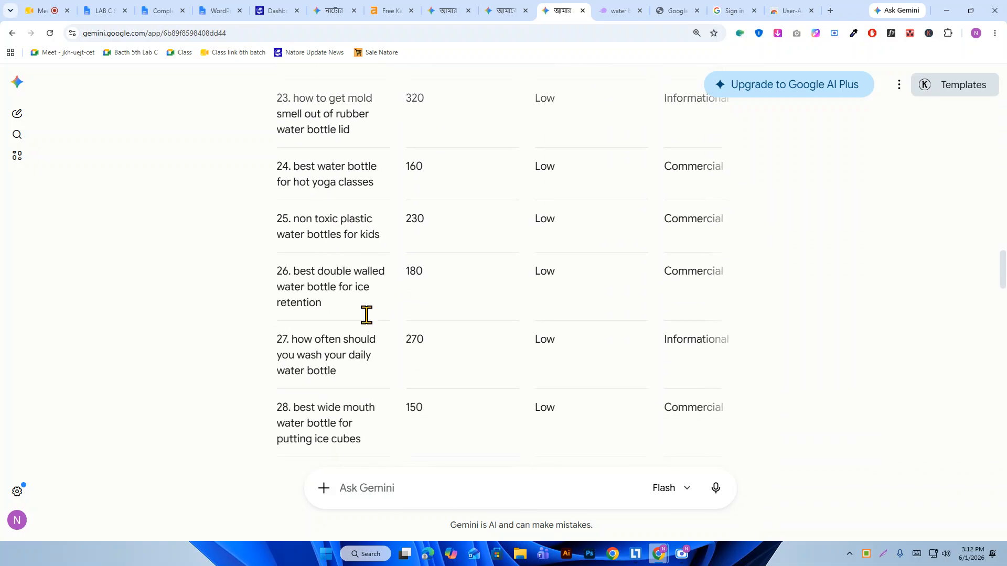
scroll(372, 315, "down", 9)
scroll(374, 321, "up", 1)
left_click(287, 294)
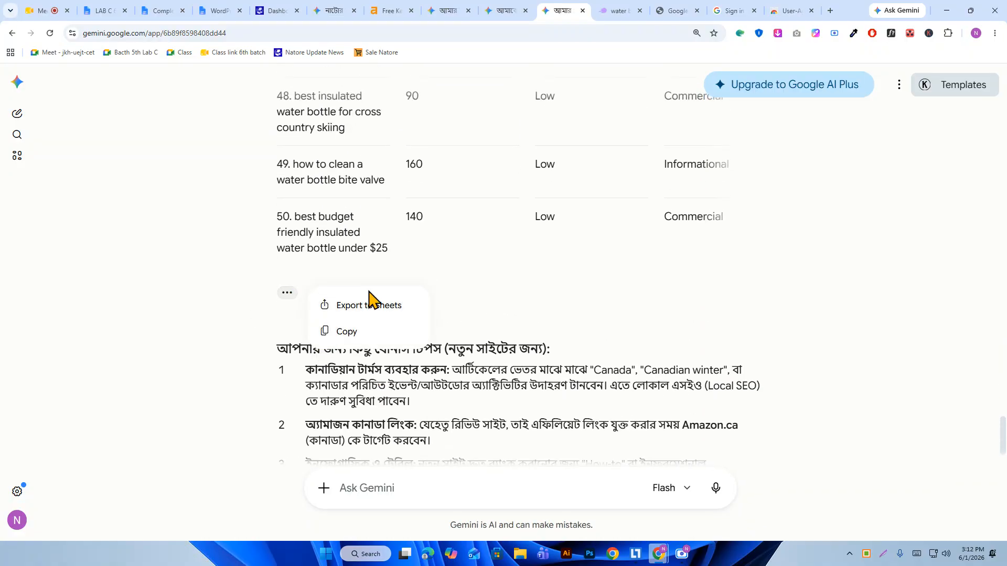
left_click(386, 310)
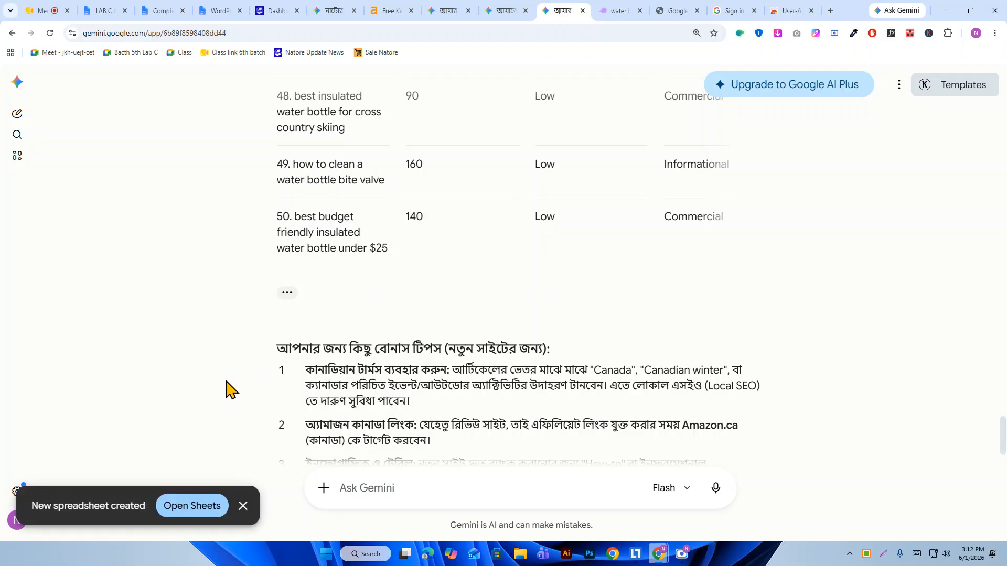
left_click(192, 507)
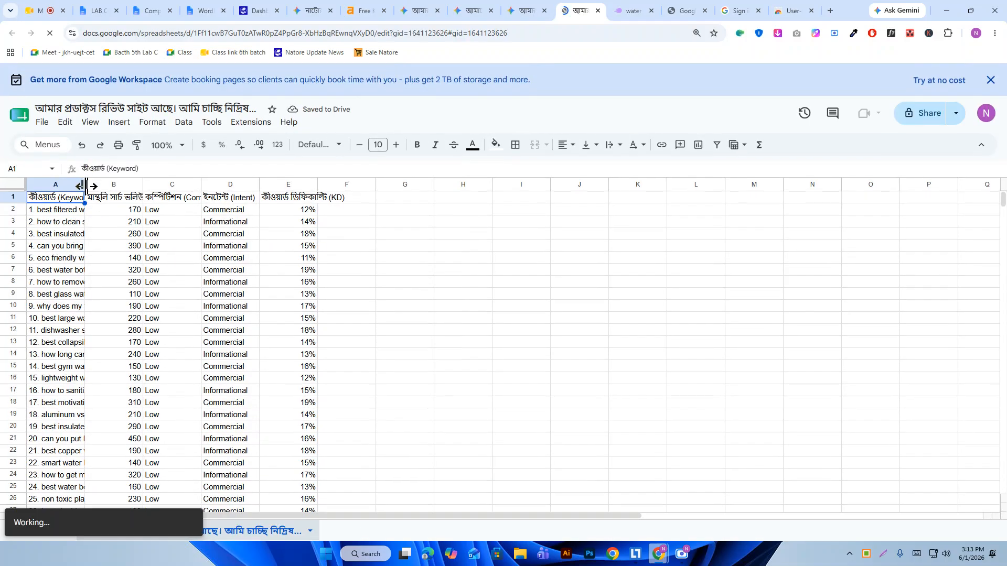
- Widen columns A through E of the spreadsheet so the full keywords and headings fit
left_click_drag(84, 184, 708, 184)
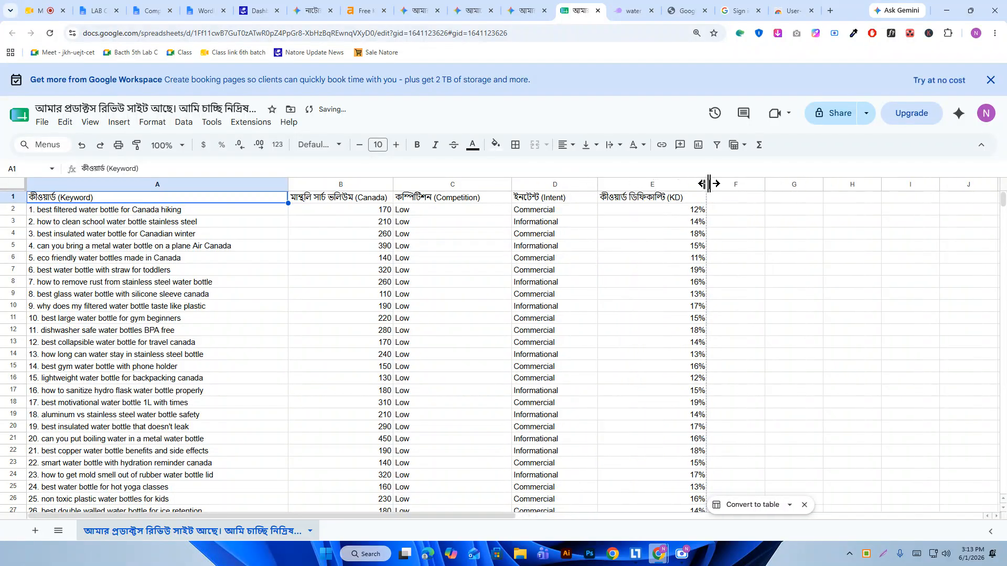
scroll(189, 272, "down", 10)
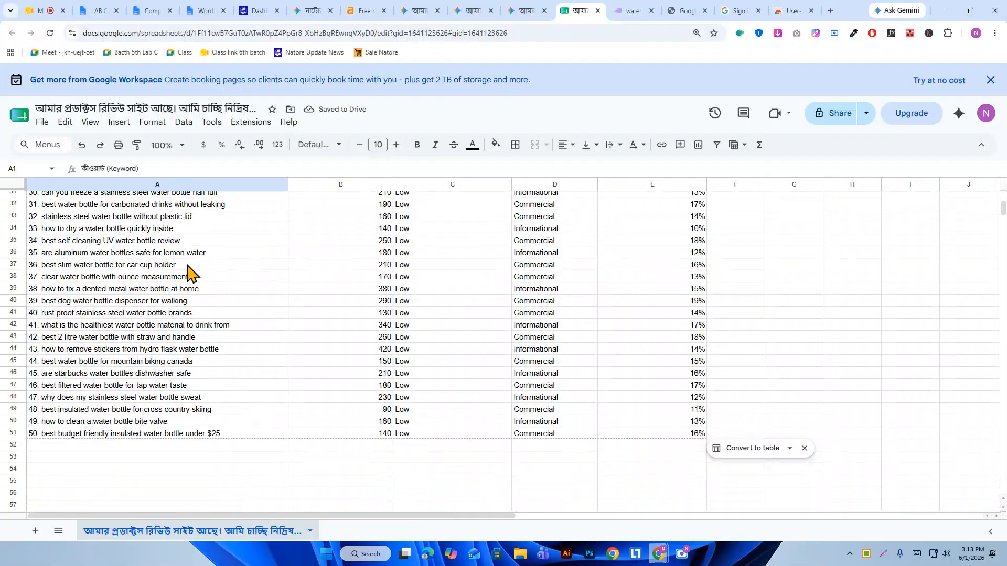
scroll(205, 292, "up", 10)
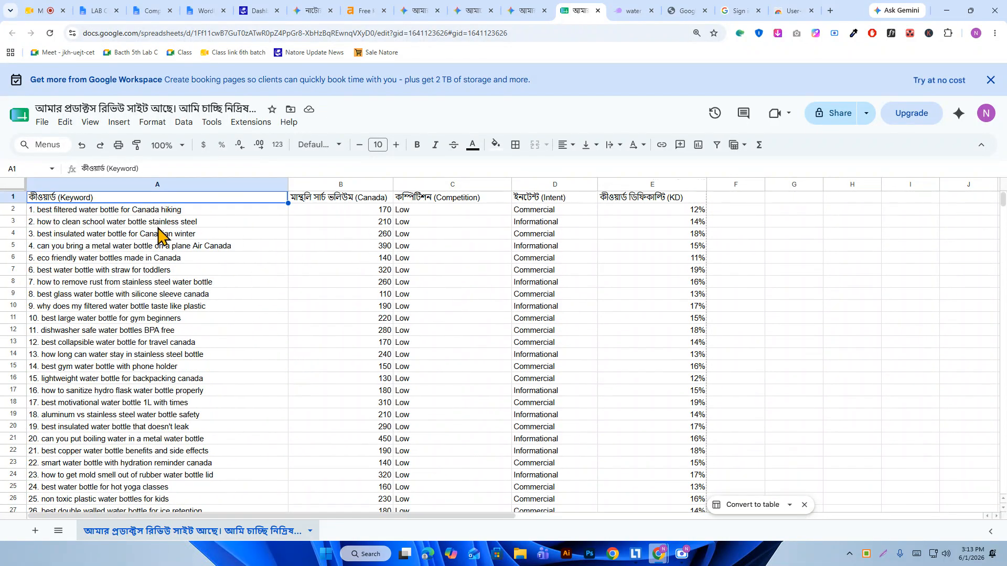
- Examine the first keyword's competition and difficulty, and compare the keyword difficulty percentages down the whole list against the 20% limit
left_click(81, 210)
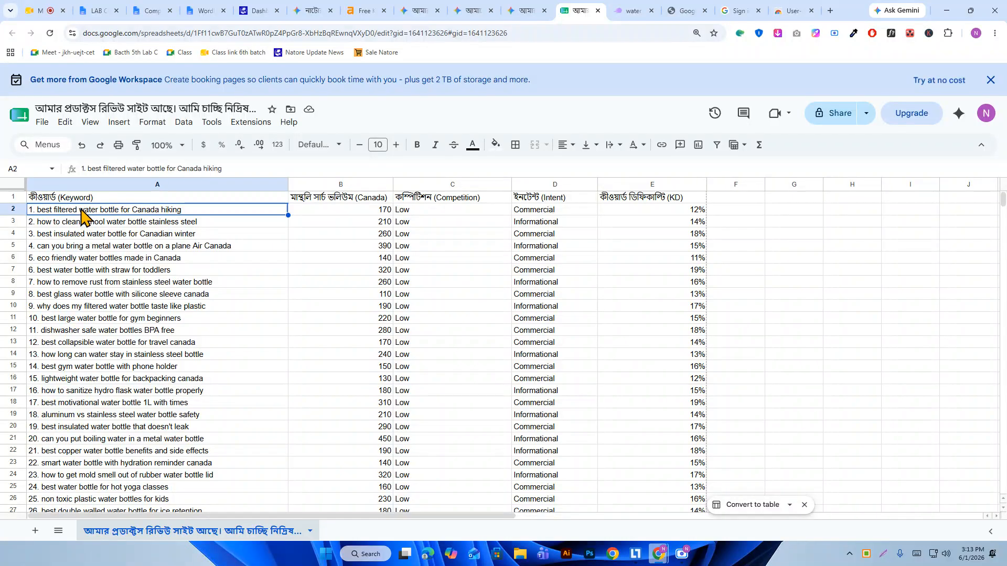
left_click(401, 212)
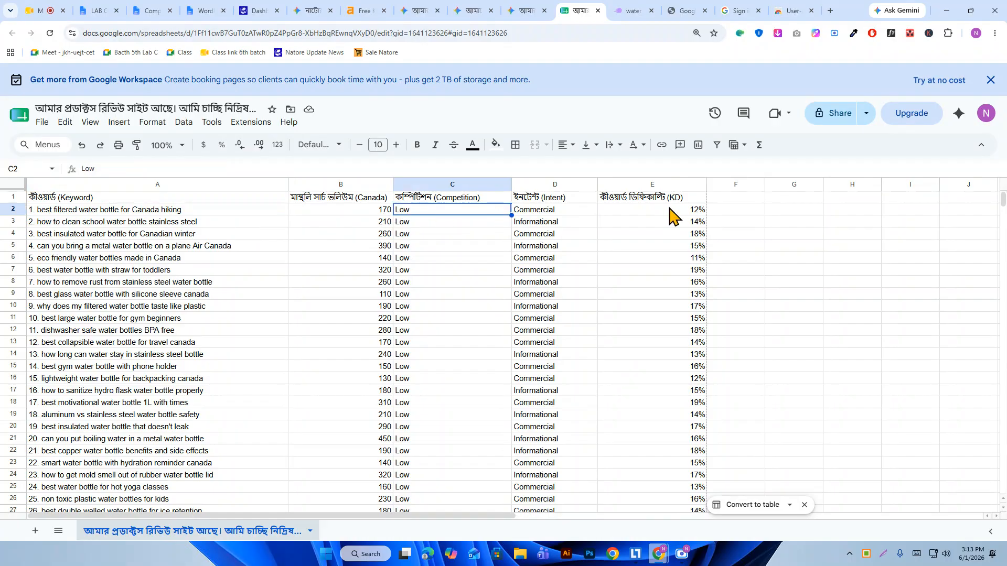
left_click(697, 212)
scroll(700, 336, "down", 3)
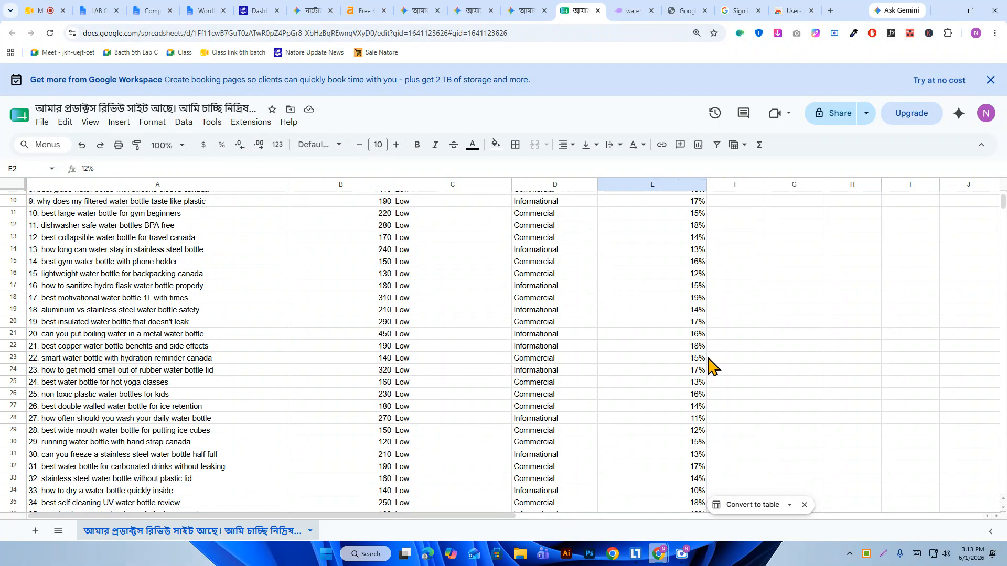
scroll(698, 338, "down", 7)
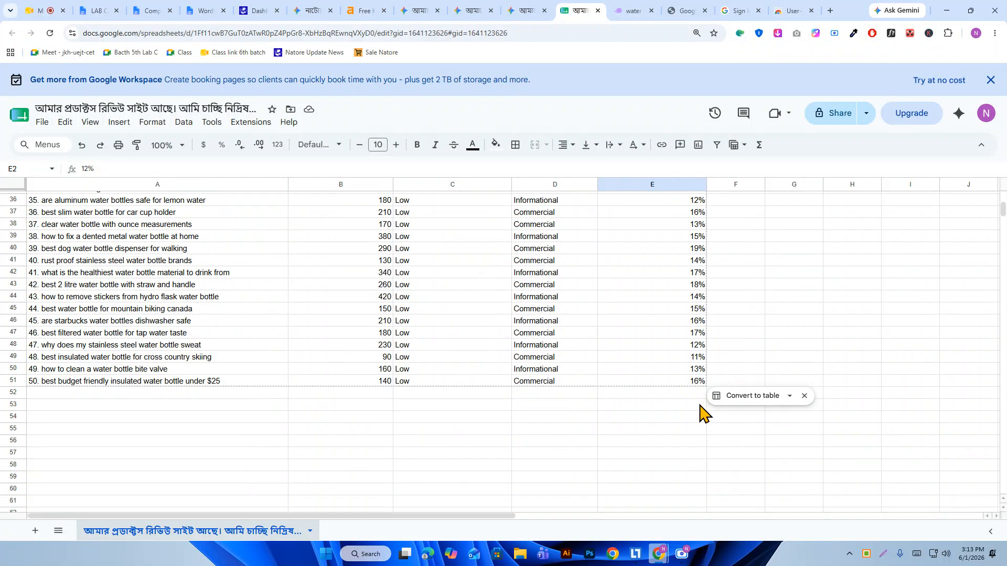
scroll(692, 362, "up", 4)
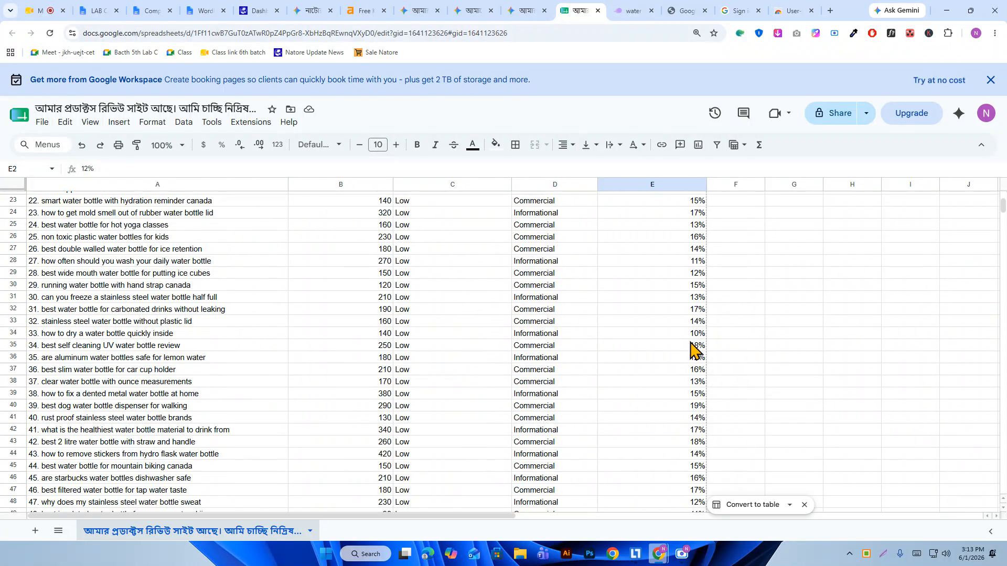
left_click(690, 349)
scroll(695, 383, "down", 2)
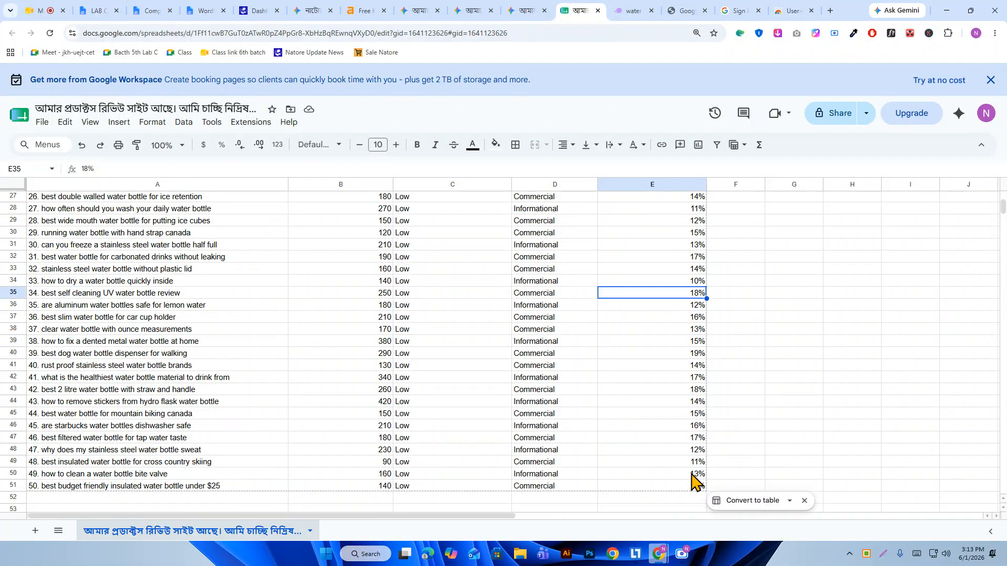
left_click(691, 357)
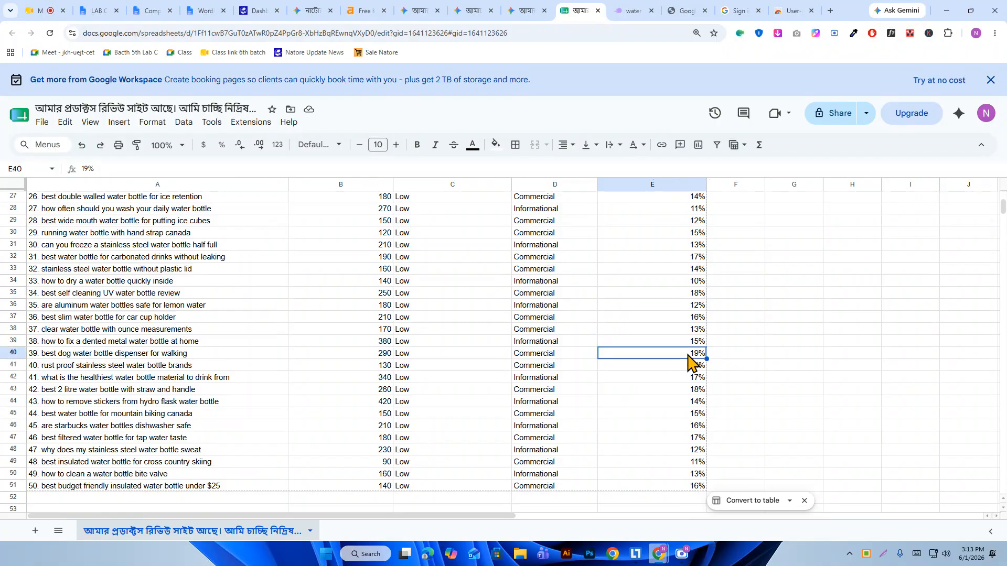
scroll(692, 362, "up", 2)
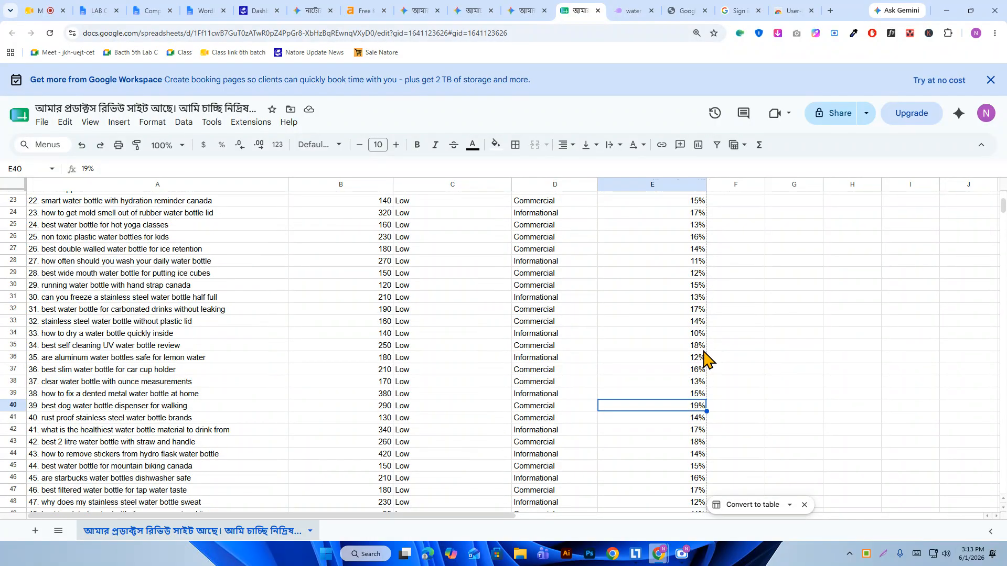
- Examine the difficulty, monthly search volume, competition and intent values in the upper part of the keyword list
scroll(693, 330, "up", 4)
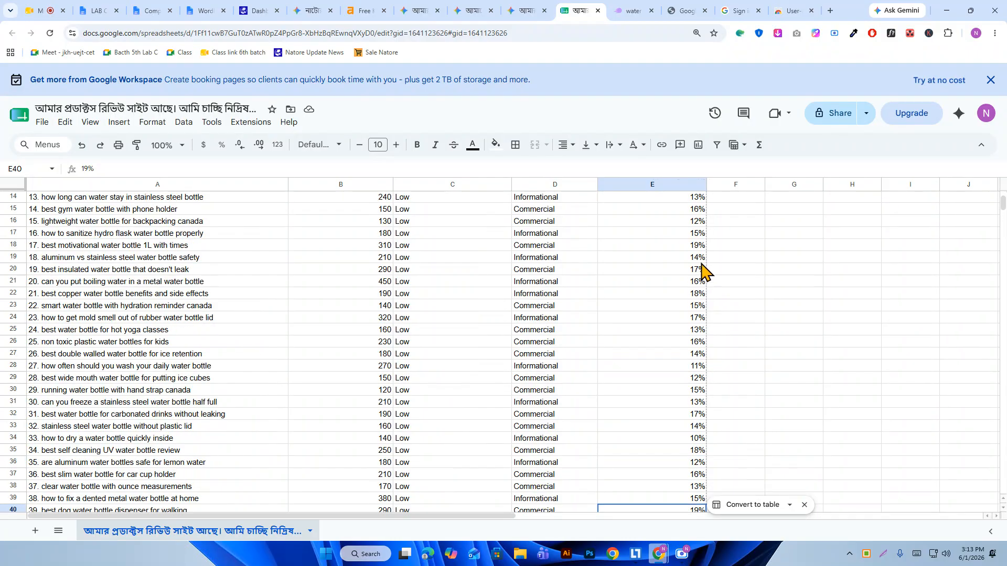
left_click(694, 246)
scroll(692, 265, "up", 6)
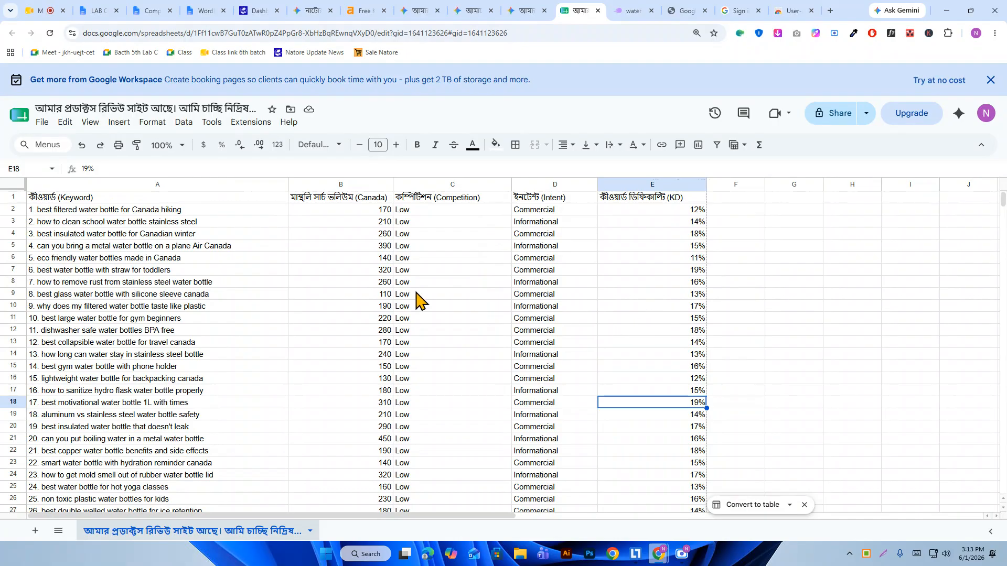
left_click_drag(381, 212, 378, 449)
scroll(373, 362, "down", 5)
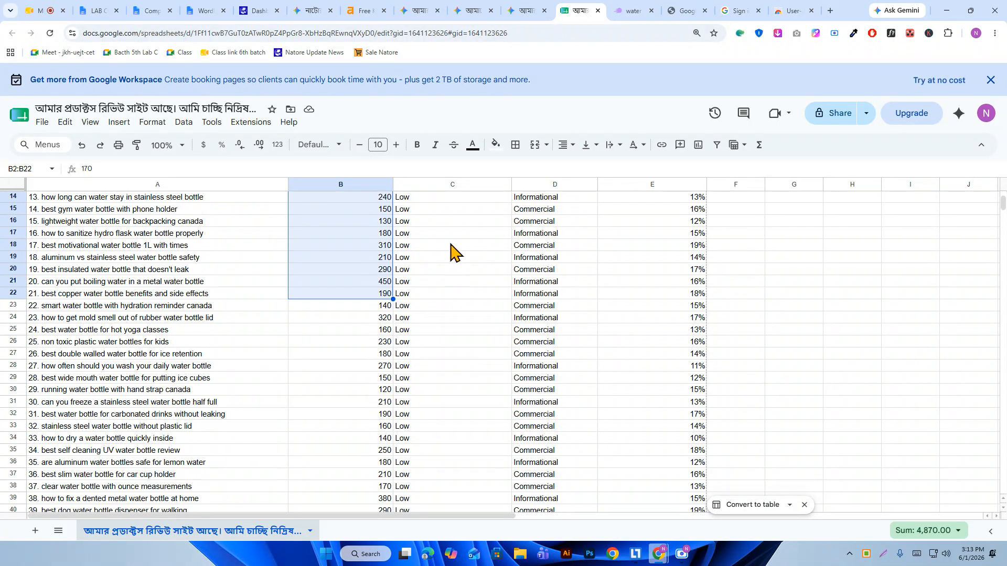
left_click_drag(451, 221, 479, 411)
scroll(557, 412, "up", 3)
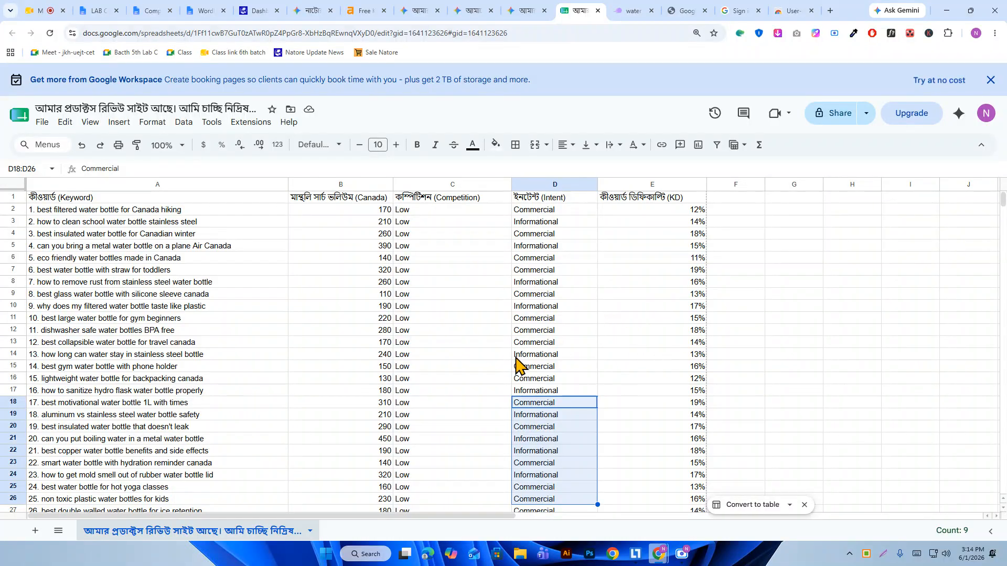
- Examine the rest of the list through keyword 50, including the hydro flask sticker removal and rust proof bottle brand keywords
scroll(582, 373, "down", 3)
scroll(488, 363, "down", 4)
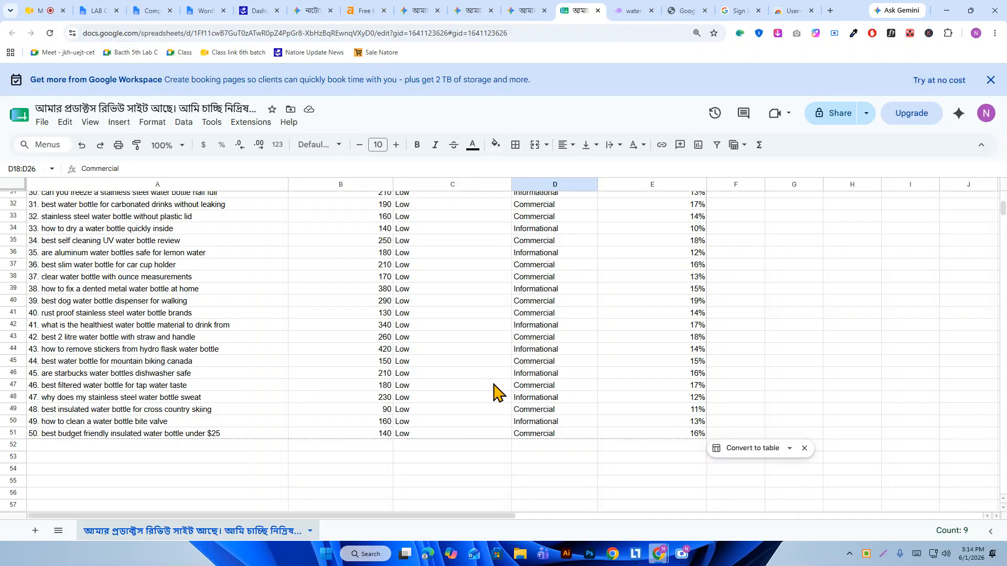
left_click(137, 267)
scroll(135, 308, "down", 2)
left_click(201, 297)
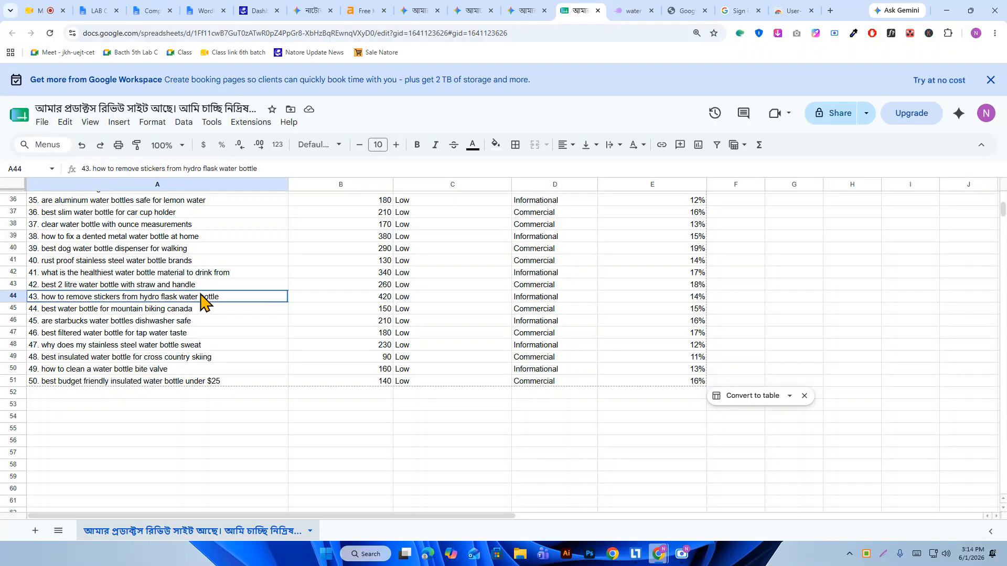
left_click(183, 261)
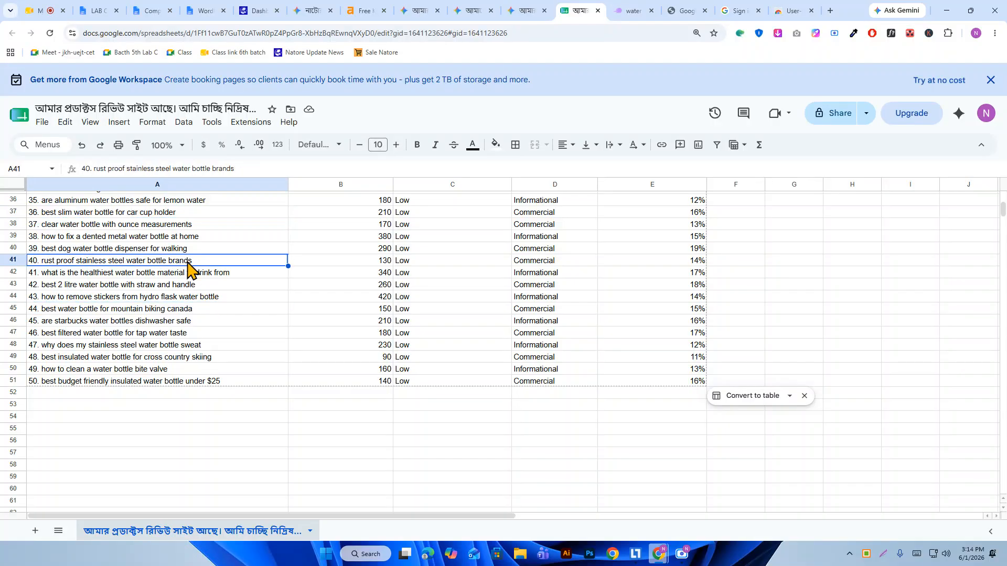
scroll(389, 295, "up", 9)
scroll(388, 295, "up", 3)
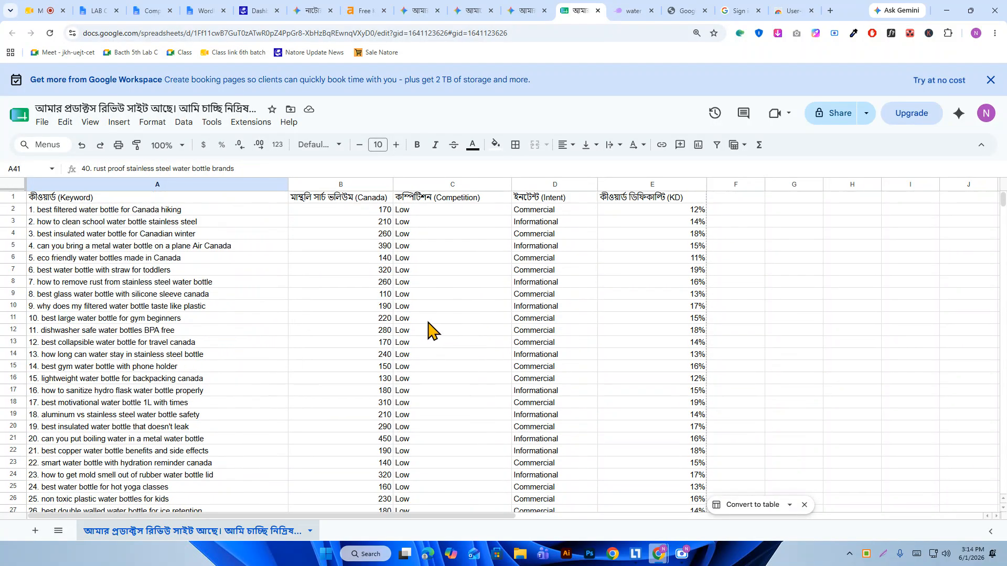
- Copy the keyword "best water bottle with straw for toddlers" from cell A7 without its list number
left_click(382, 272)
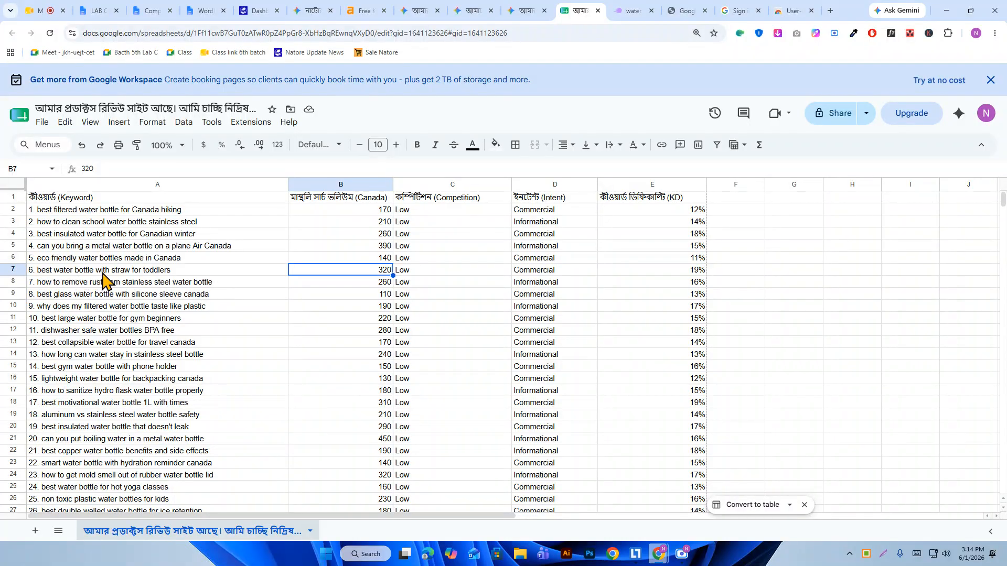
left_click(158, 272)
left_click_drag(216, 168, 92, 170)
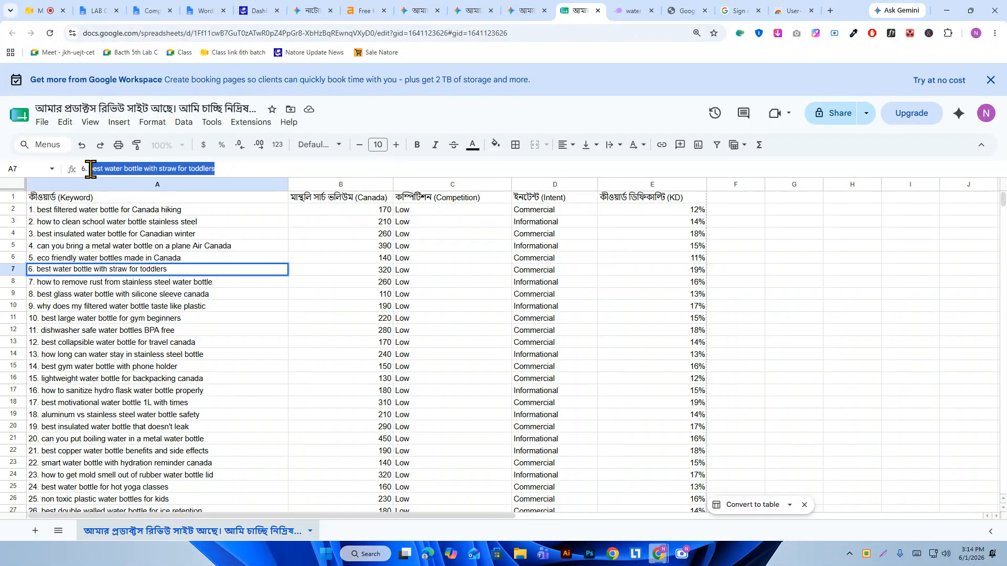
right_click(126, 170)
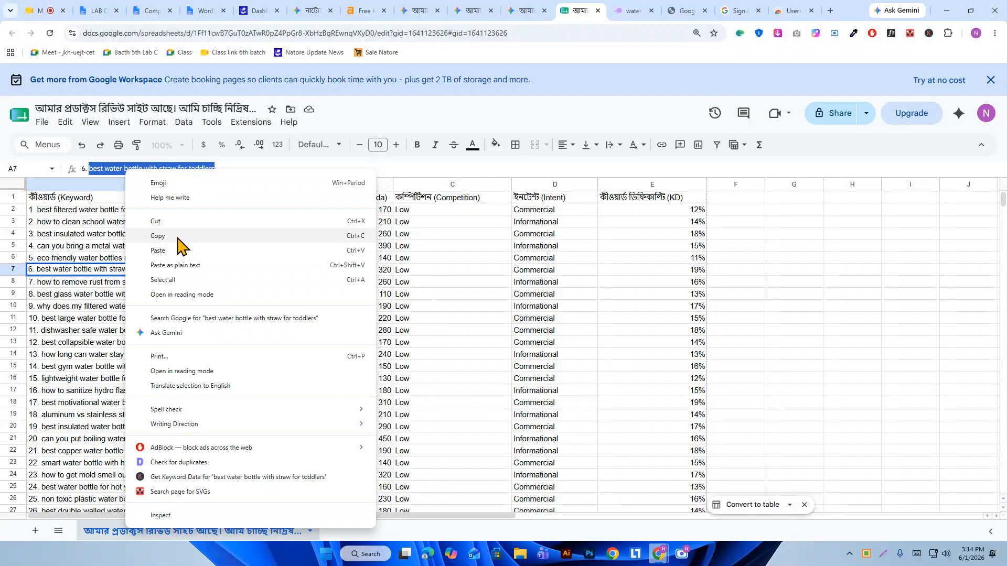
left_click(180, 237)
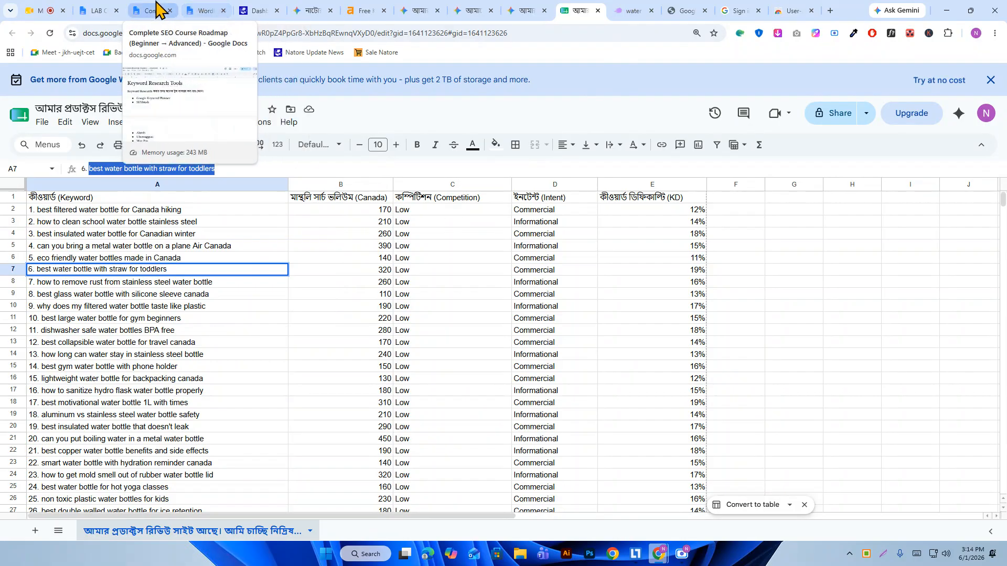
left_click(195, 9)
left_click(171, 11)
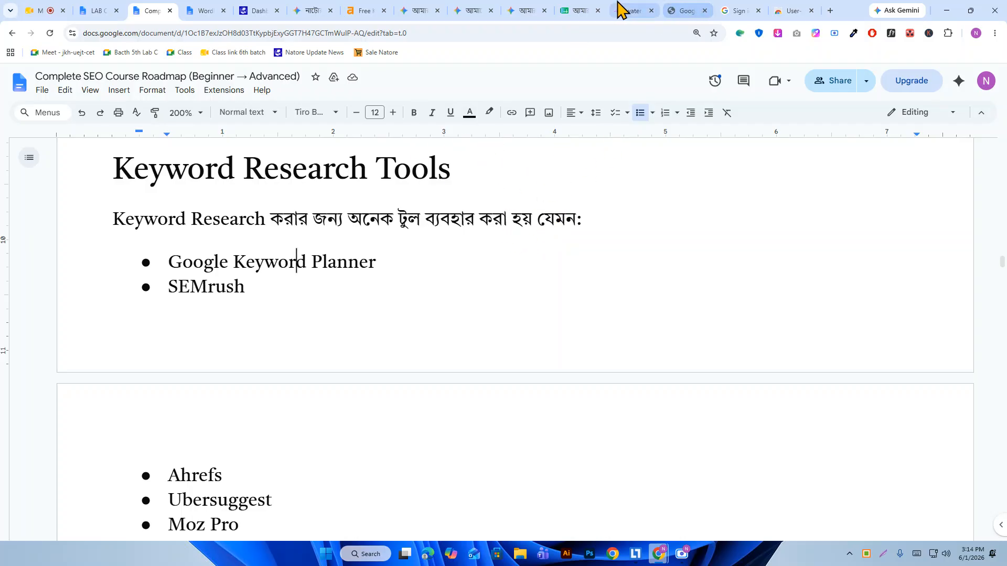
left_click(526, 11)
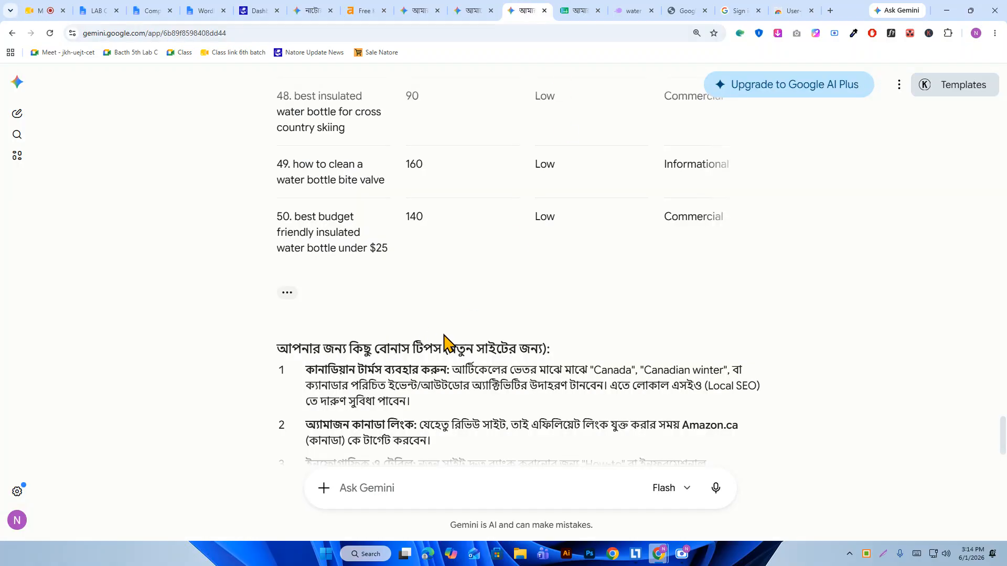
left_click(642, 10)
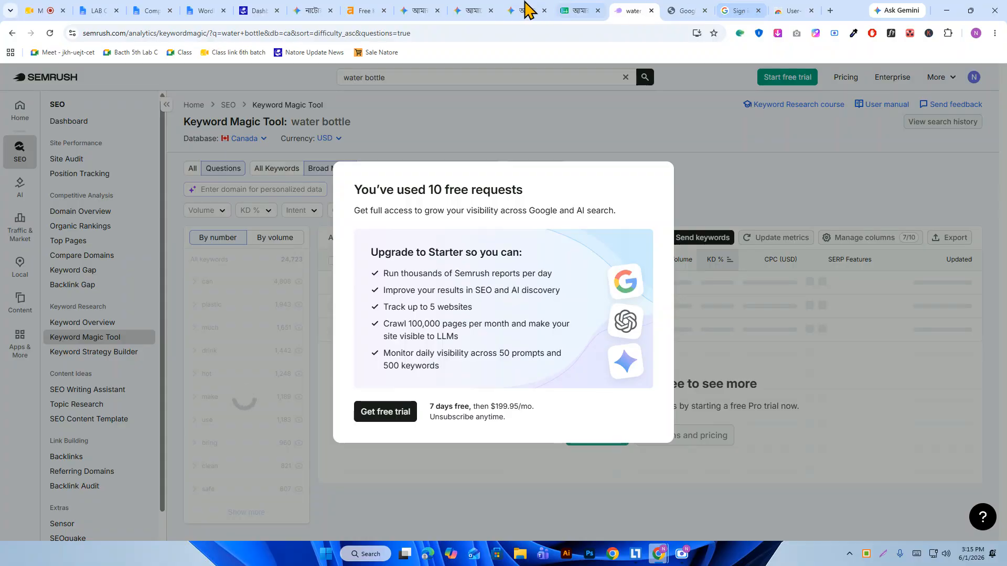
left_click(532, 11)
left_click(579, 11)
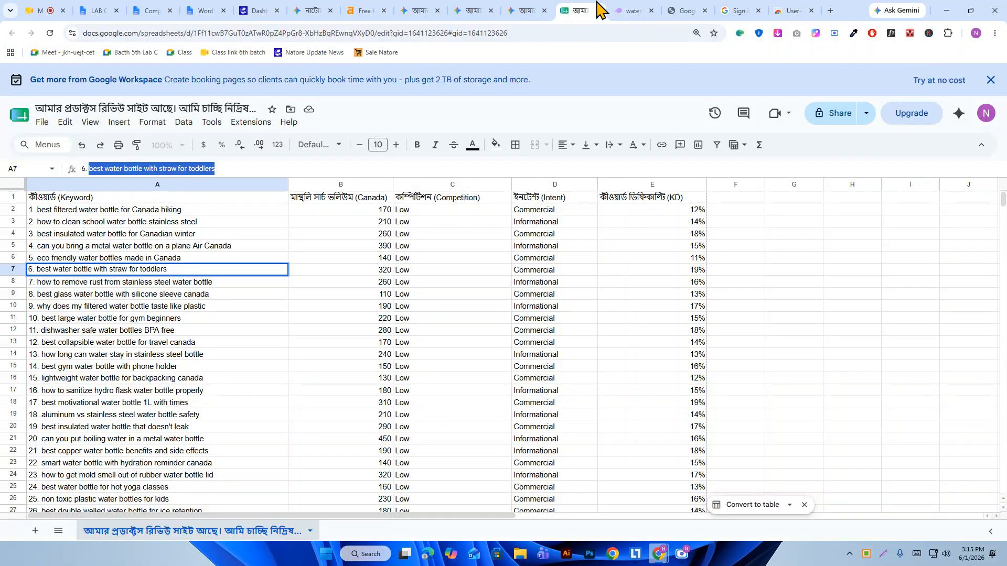
- Examine the other listed keywords, including the ones about boiling water in a metal bottle and mold smell in a rubber lid
scroll(349, 288, "down", 3)
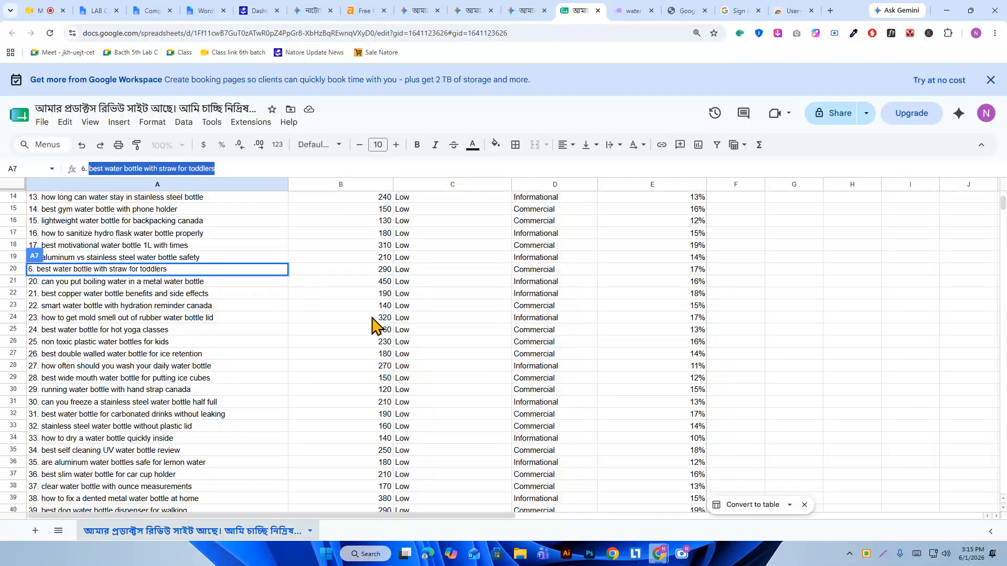
left_click(213, 283)
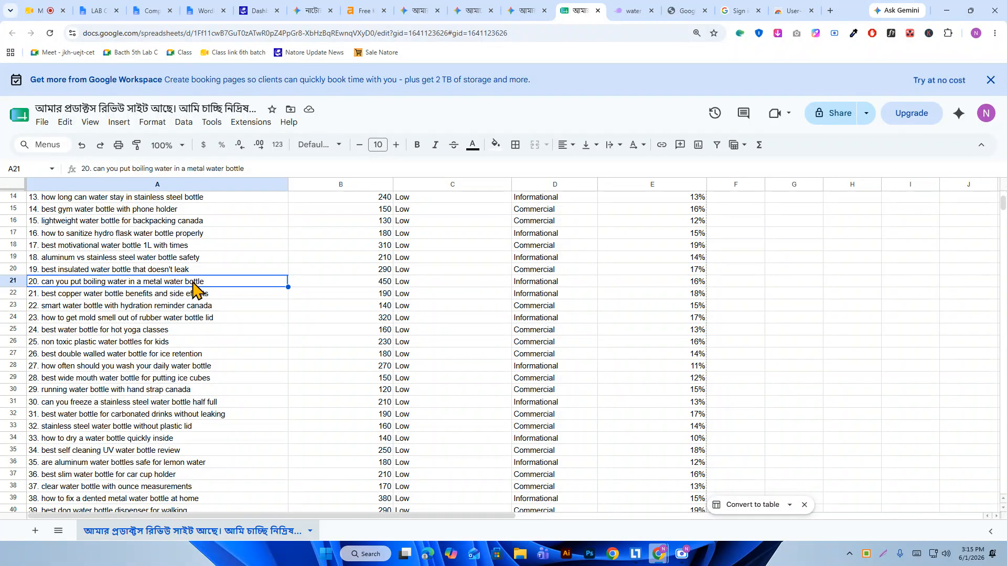
left_click(224, 318)
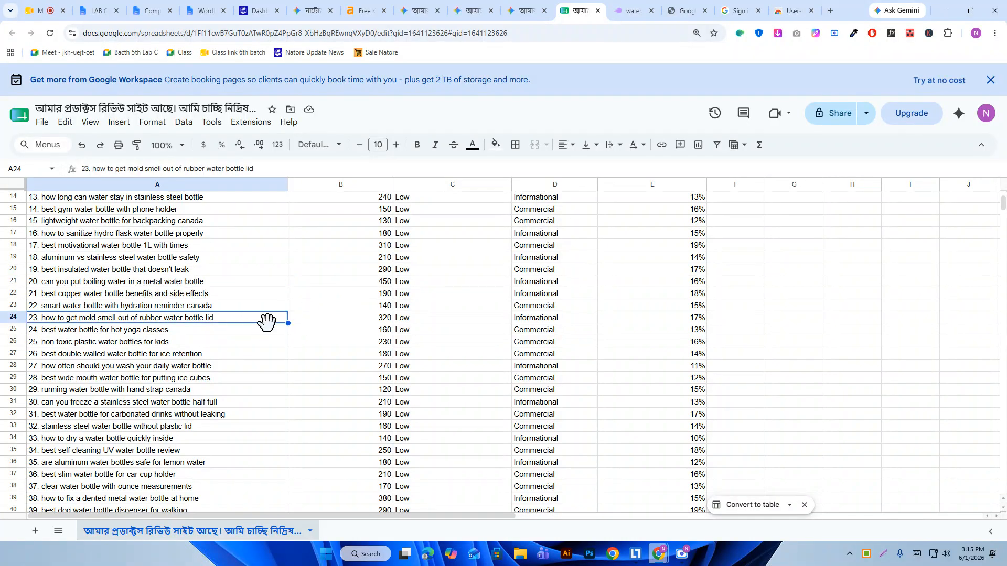
scroll(315, 335, "down", 6)
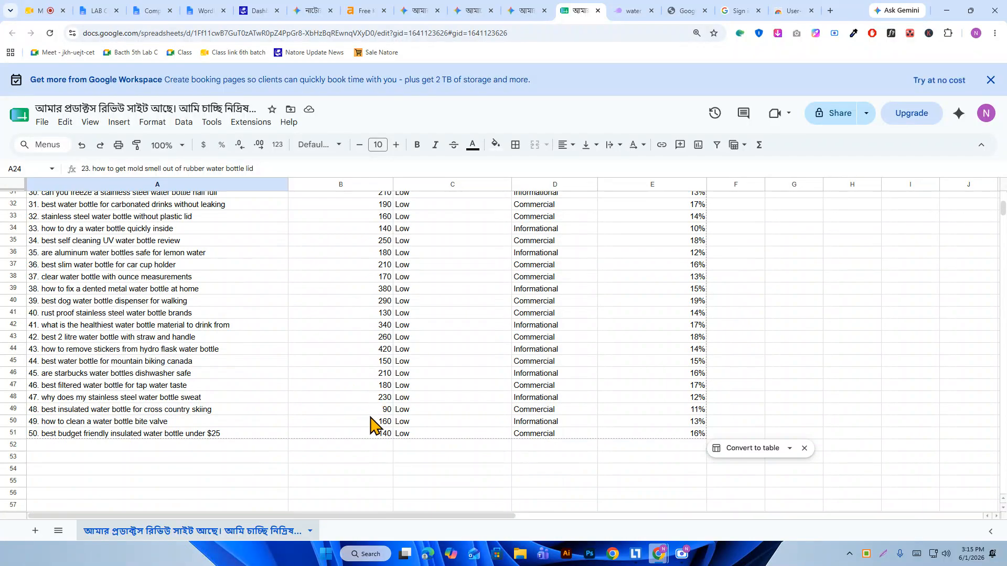
scroll(344, 422, "up", 7)
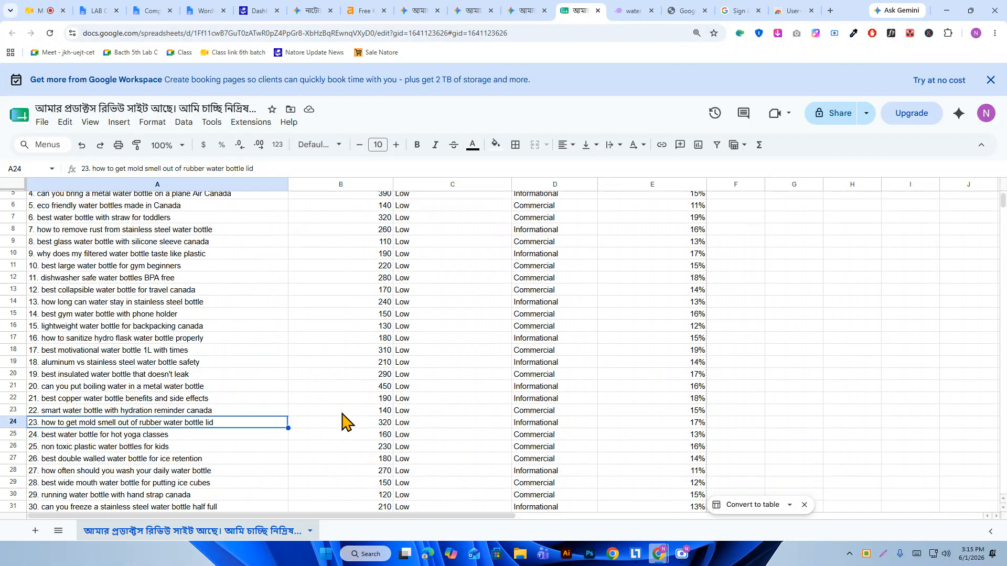
scroll(342, 420, "up", 3)
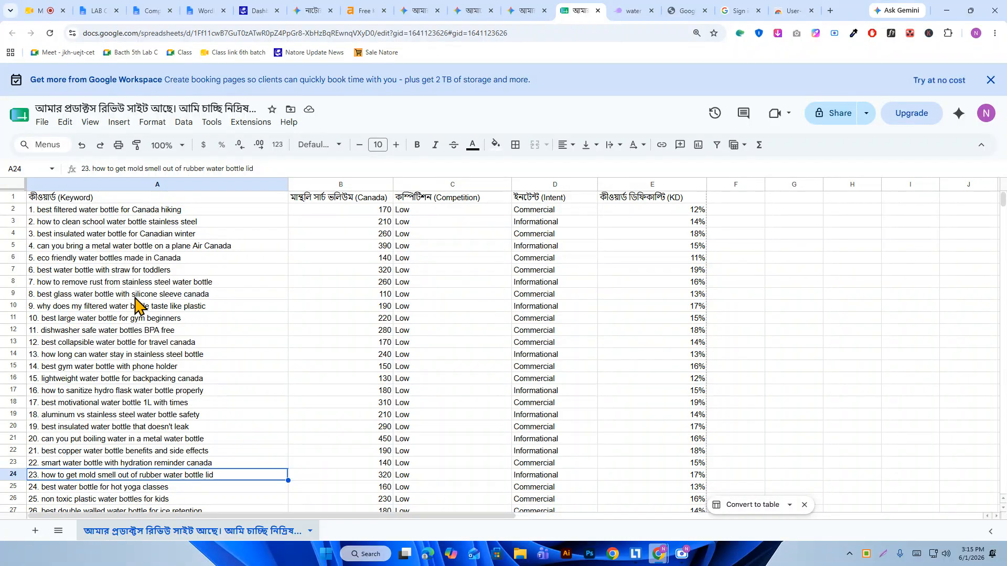
- Copy the keyword "best glass water bottle with silicone sleeve canada" from cell A9 without its list number
left_click(76, 297)
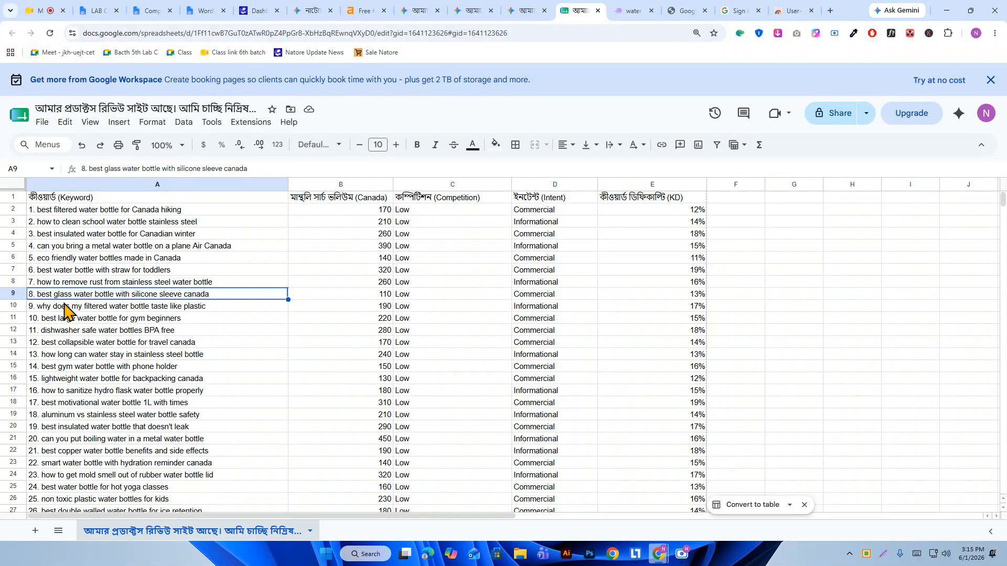
right_click(123, 296)
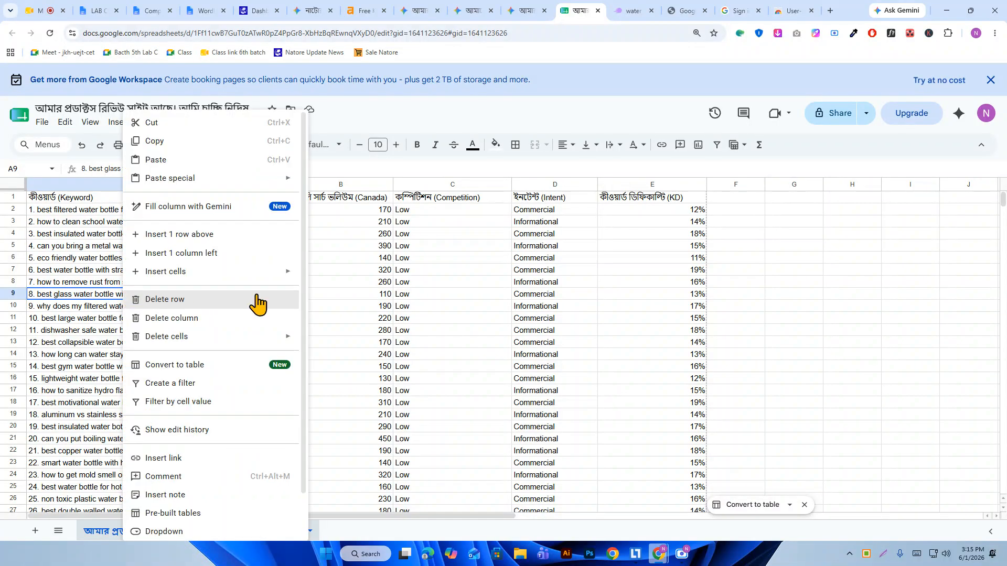
left_click(418, 297)
left_click(190, 294)
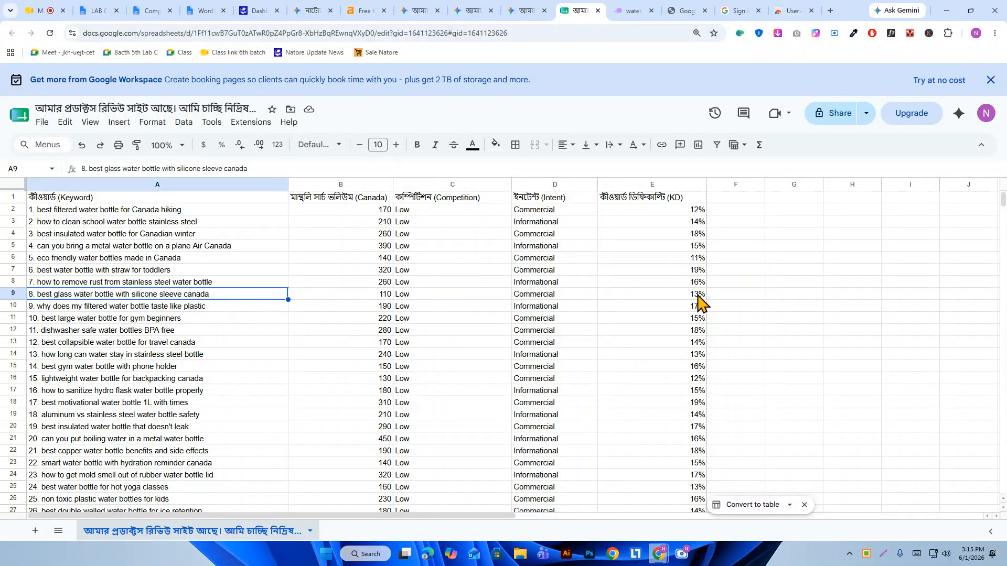
left_click_drag(293, 168, 92, 170)
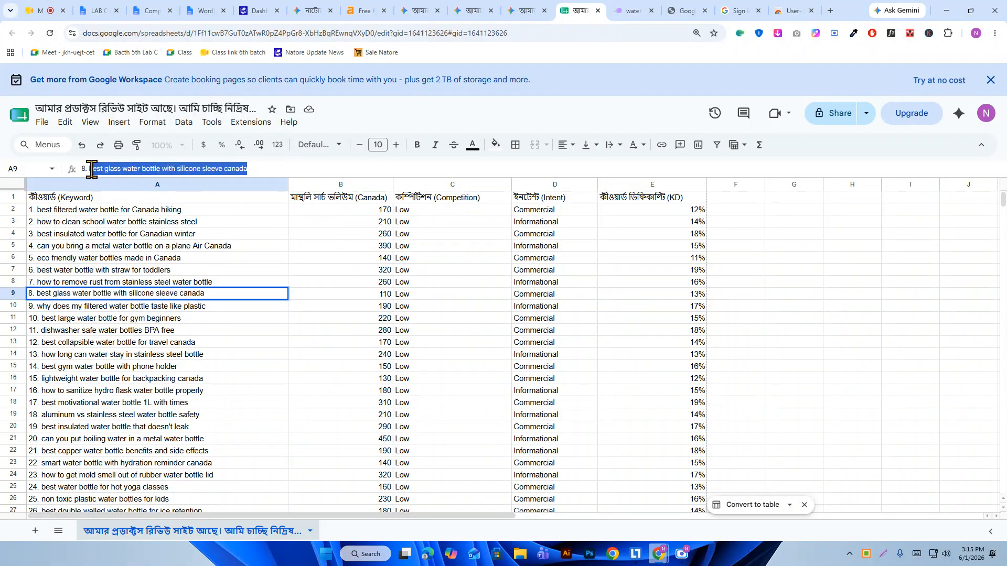
right_click(125, 172)
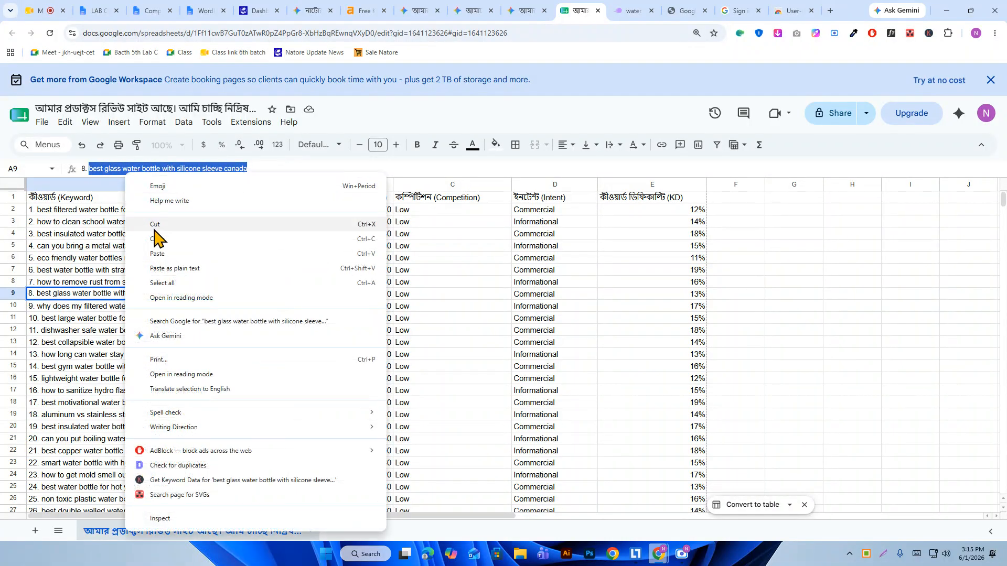
left_click(157, 239)
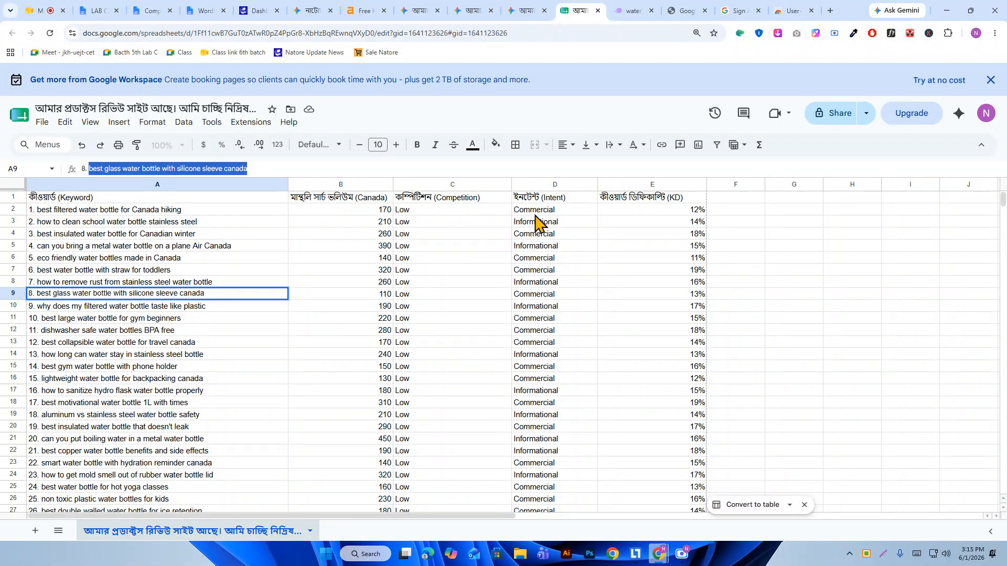
- Switch to the Gemini chat with the Canada keyword answer and paste the copied keyword into a new prompt
left_click(522, 10)
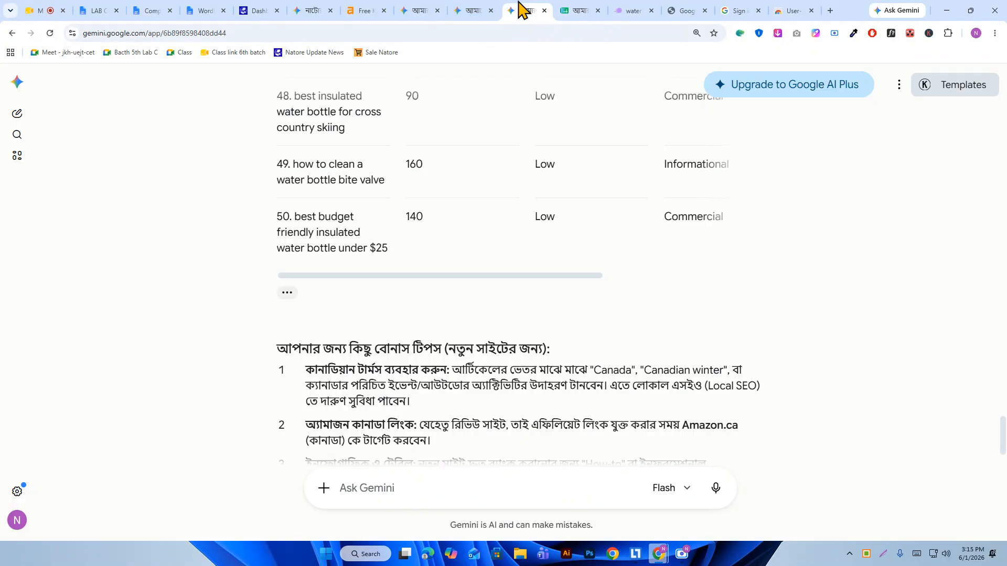
scroll(482, 280, "down", 2)
left_click(385, 490)
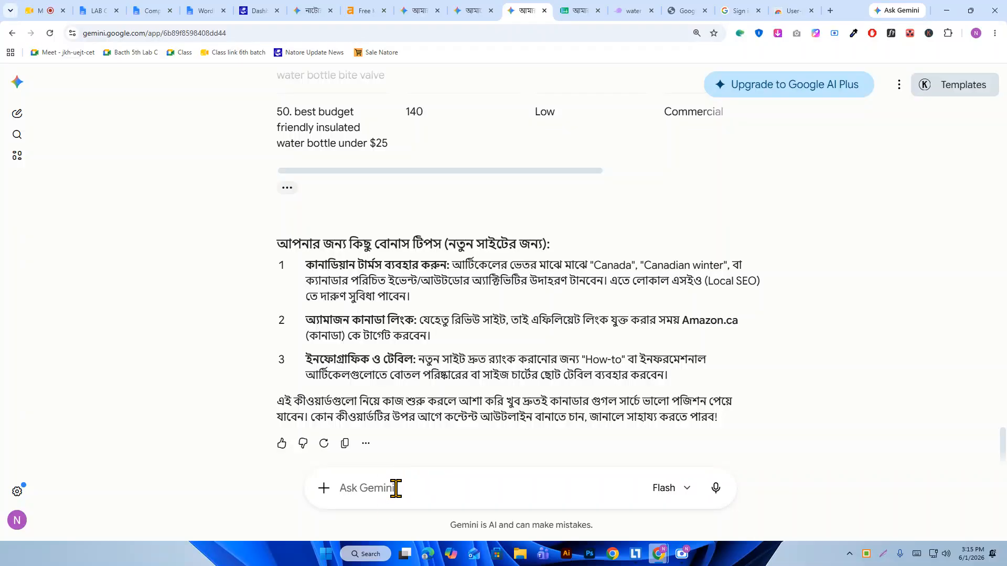
key("ctrl+v")
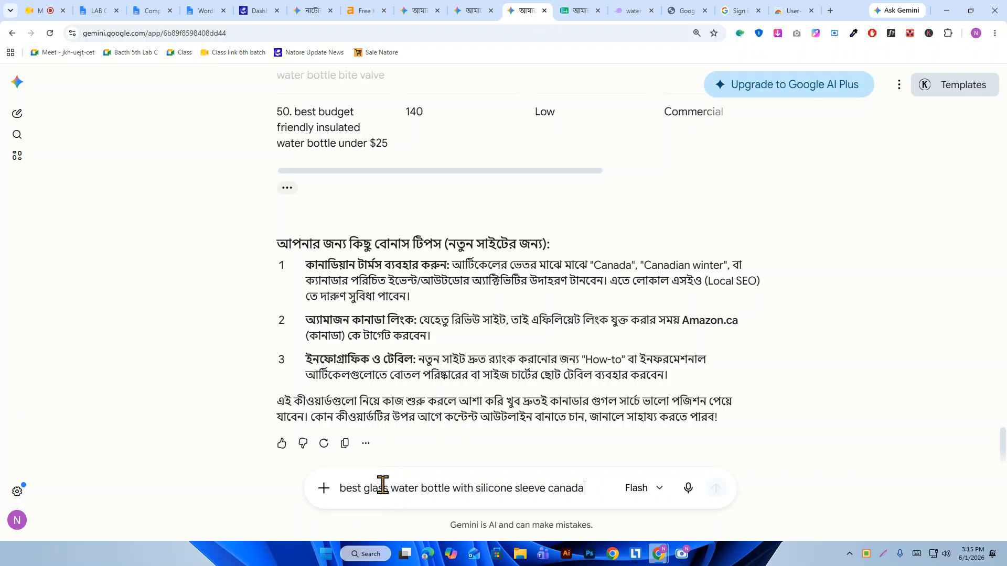
- Add below the keyword "আমি প্রাথমিক ভাবে এই কীওয়ার্ড নিয়ে কাজ করতে চাই। তাহলে আমাকে সেভাবে তোমার গাইড করা দরকার।" and start a new paragraph
key("shift+Return")
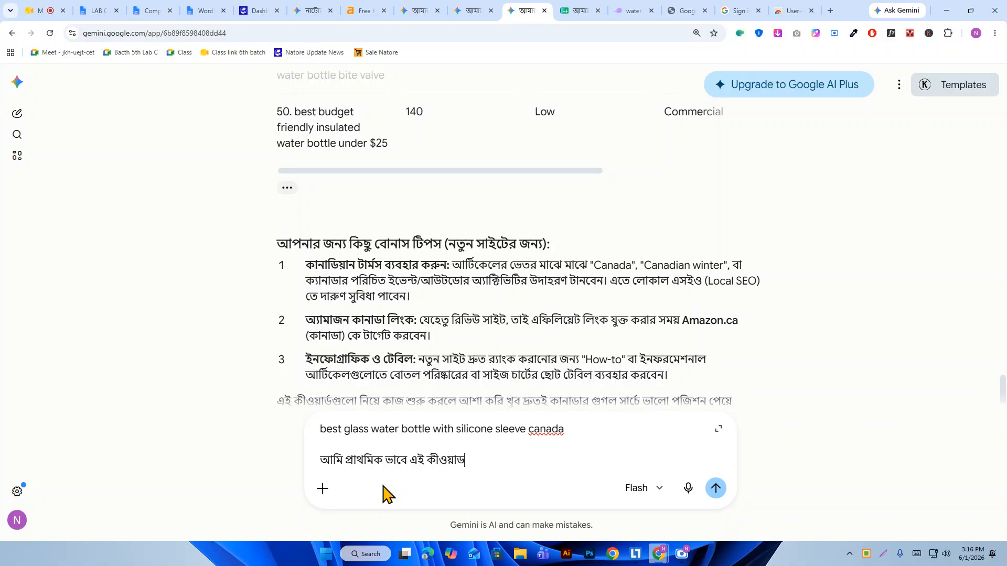
type("নিয়ে কাজ করতে চাই। তাহলে আমাকে সেভাবে")
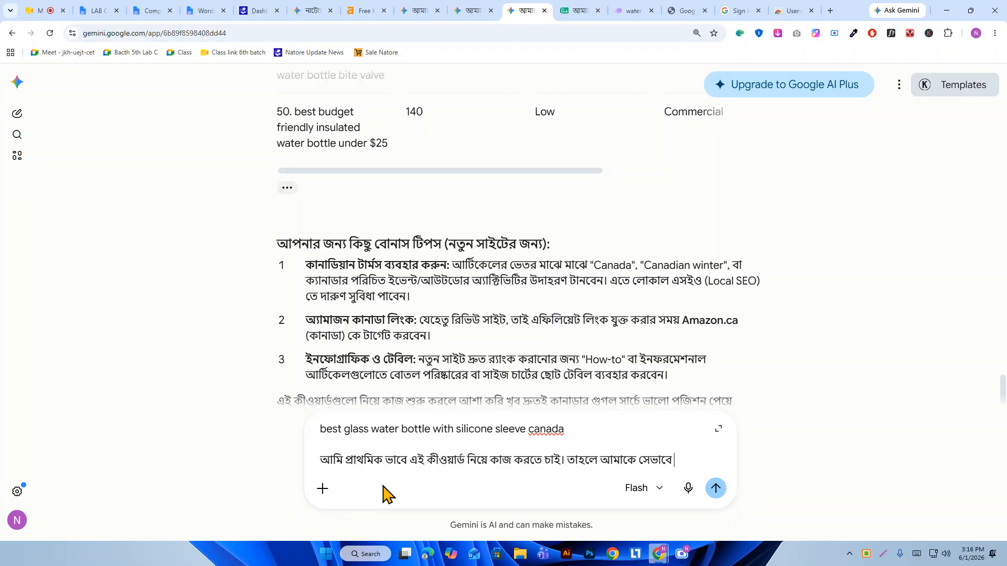
type("তোমার হা")
key("BackSpace")
type("গাই")
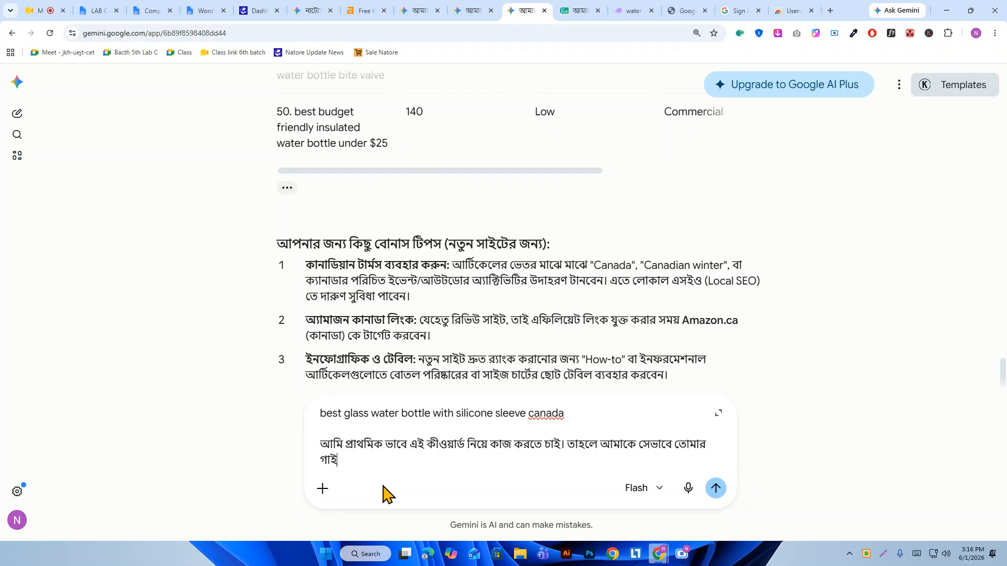
type("ড করা দরকার।")
key("shift+Return")
key("shift+Return")
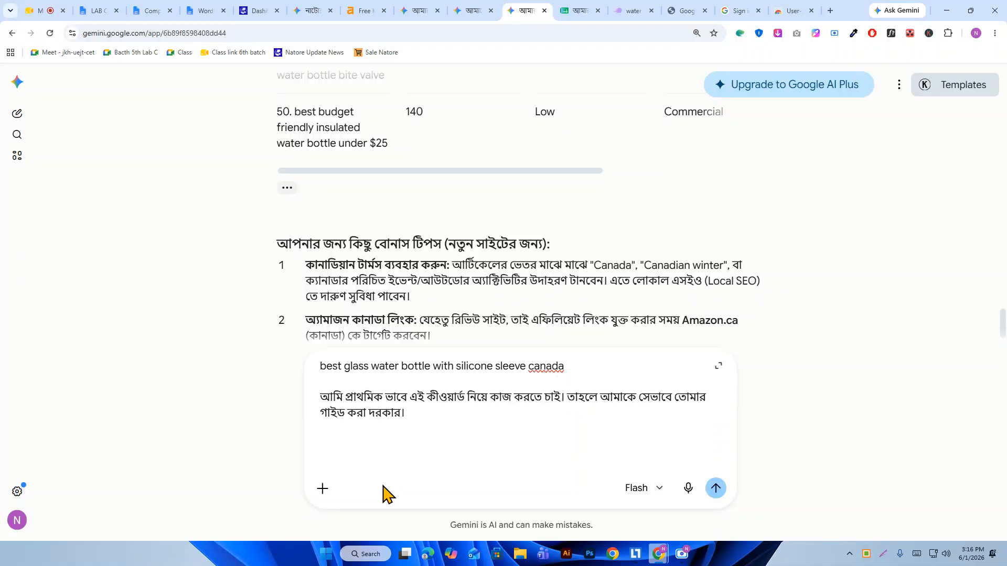
- Begin the second paragraph with "এখন কথা হলো যেহেতু" followed by the phrase "best glass water bottle" copied from the prompt's first line
type("এখন কথা হলো যেহেতু")
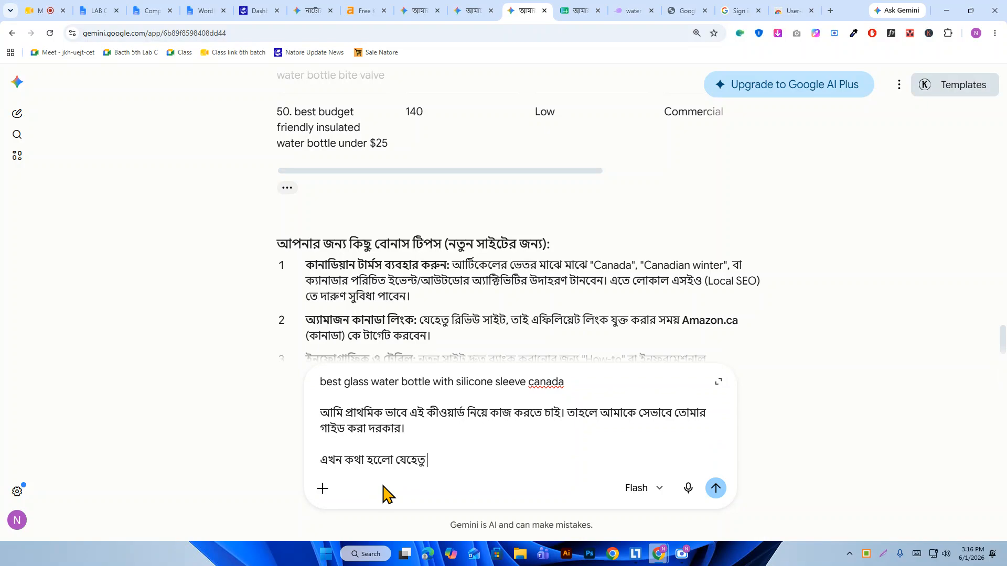
left_click_drag(321, 382, 405, 383)
key("ctrl+c")
left_click(451, 464)
key("ctrl+v")
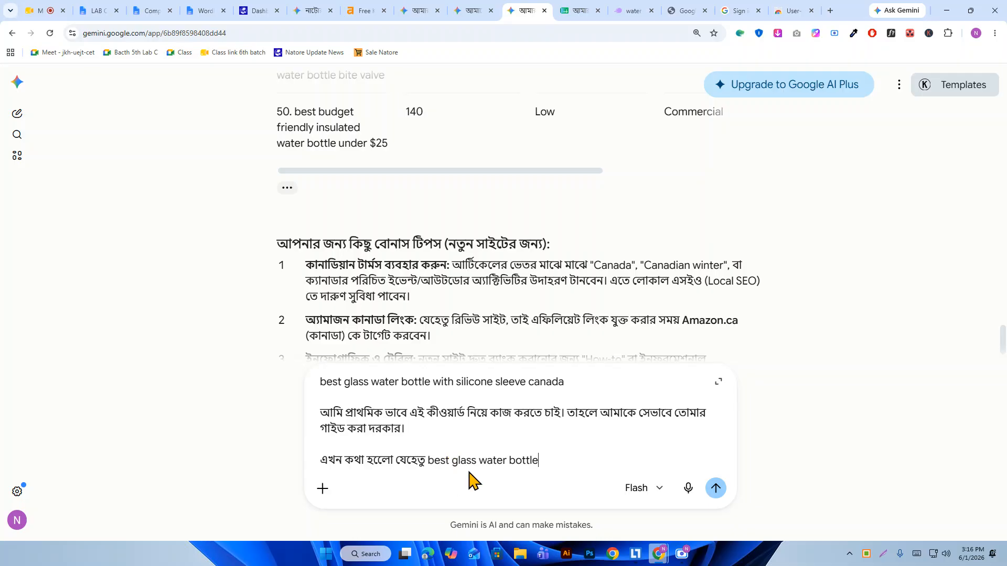
- Continue the sentence with "তাহলে আমাদের কন্টেন্ট লেখার সময় মনোযোগীয় হতে হবে মিনিমাম ১০-১৫ টি বোতল নাম এবং তাদের ডিসক্রিপশন সহ"
type("তাহলে আমাদের কন্টেন্ট লেখার সময় মনোযো")
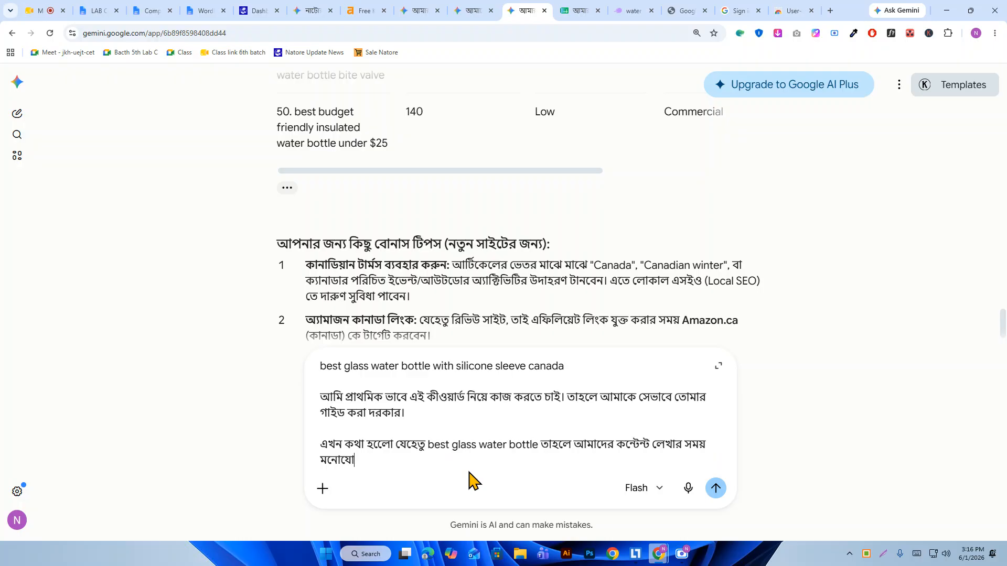
type("গীয় হতে হবে মিনিমাম")
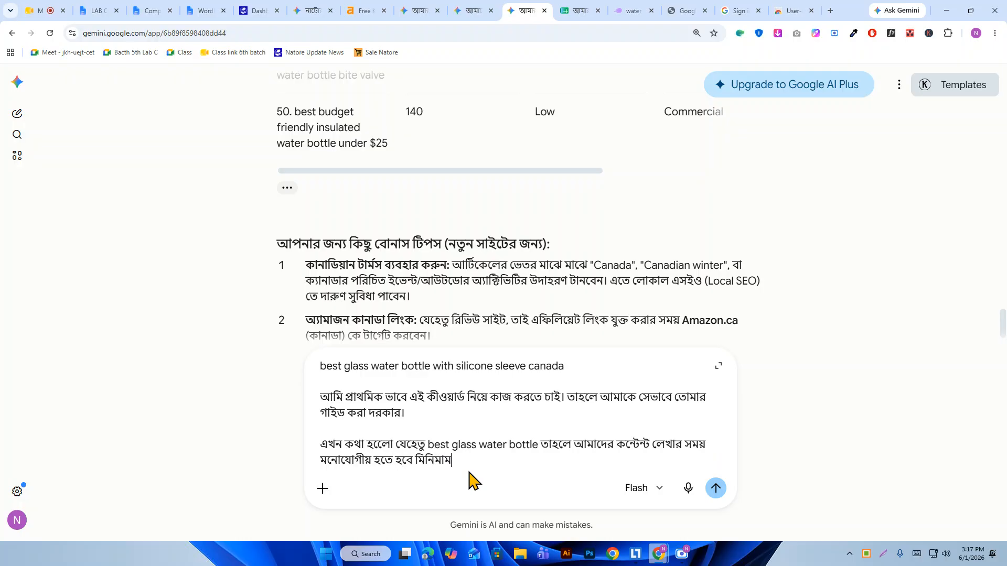
type(" ১০-১৫ টি")
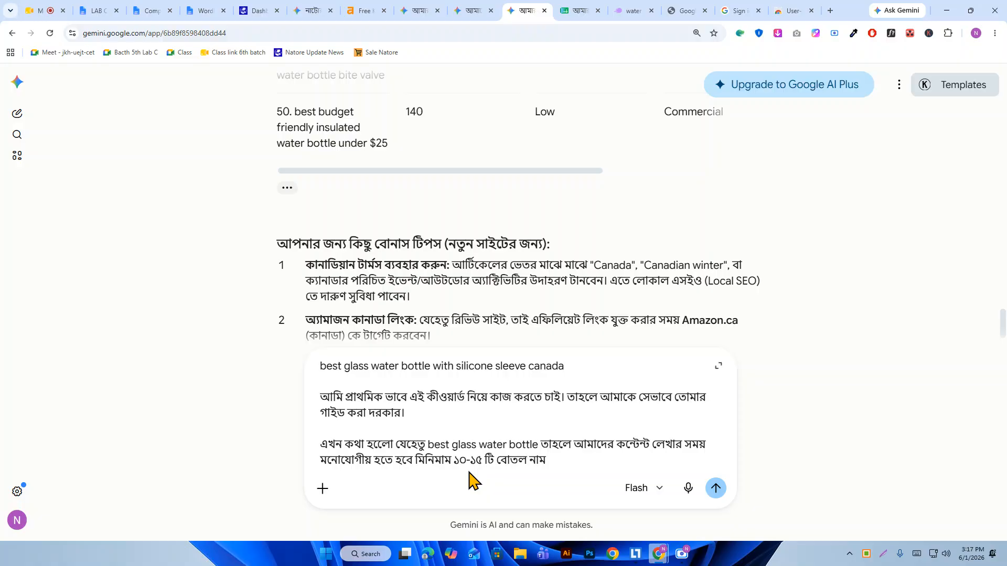
type("বোতল নাম এবং তাদের")
type(" ডিস্ক্রিক")
key("BackSpace")
key("BackSpace")
key("BackSpace")
type("ক্রিপ")
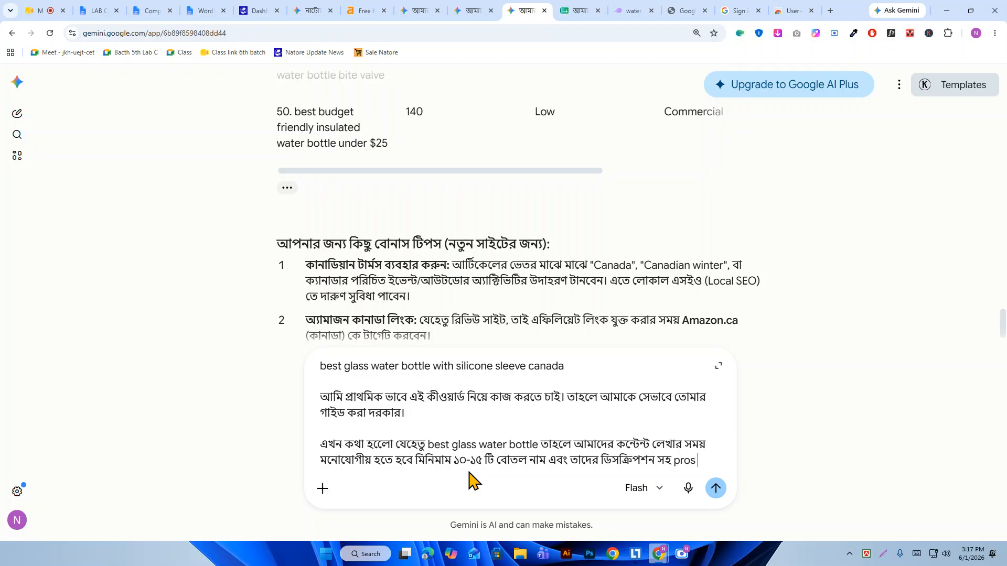
- Finish the Bengali prompt with "pros and crons", a bottom overview and bullet points, asking whether this content layout enables fast ranking, and send it
type("nd")
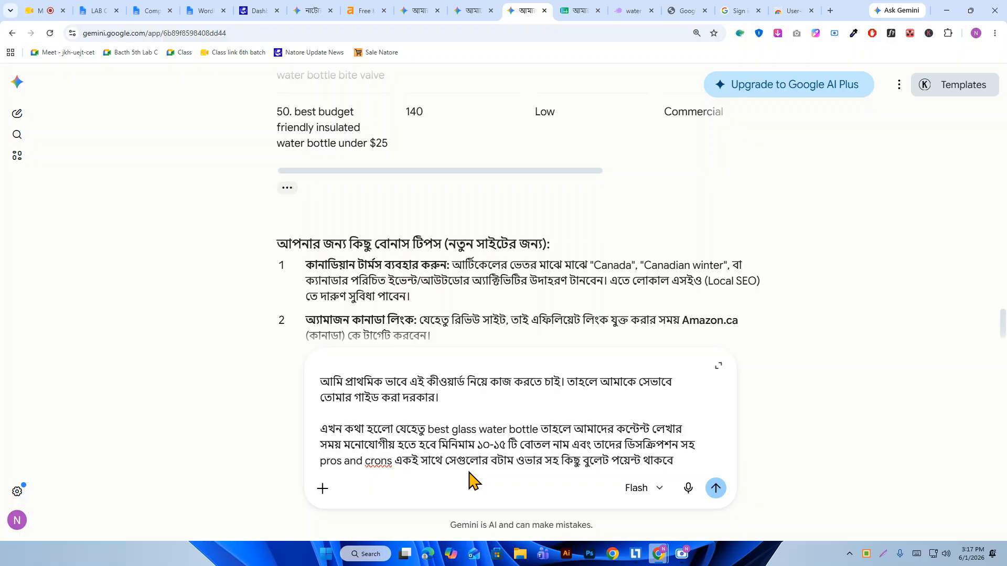
type("তে করে আমাদের কন্টেন্ট এর মান ভালো হবে। তুমি কি বলো এভাবে যদি আমরা কন্টেন্ট")
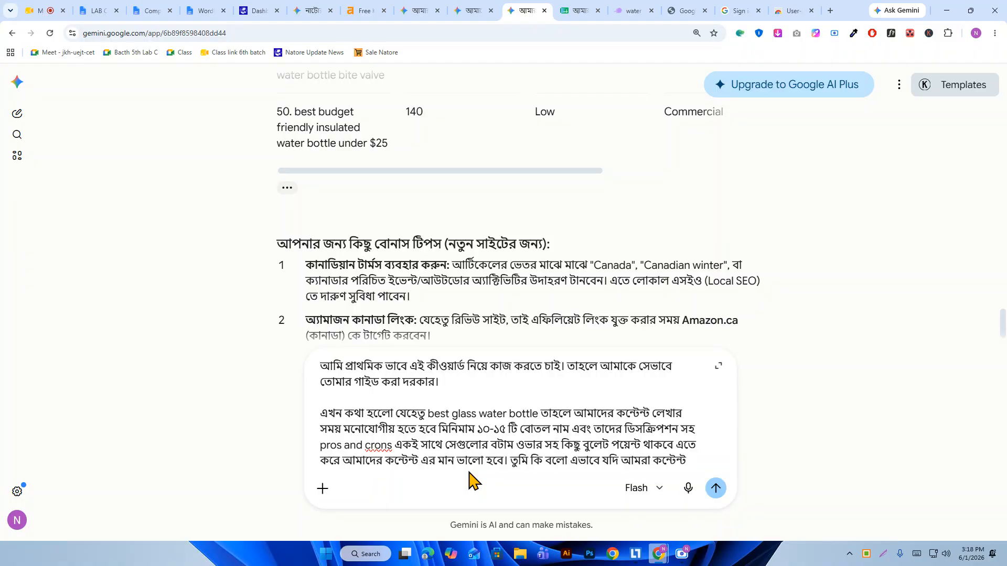
type("আ")
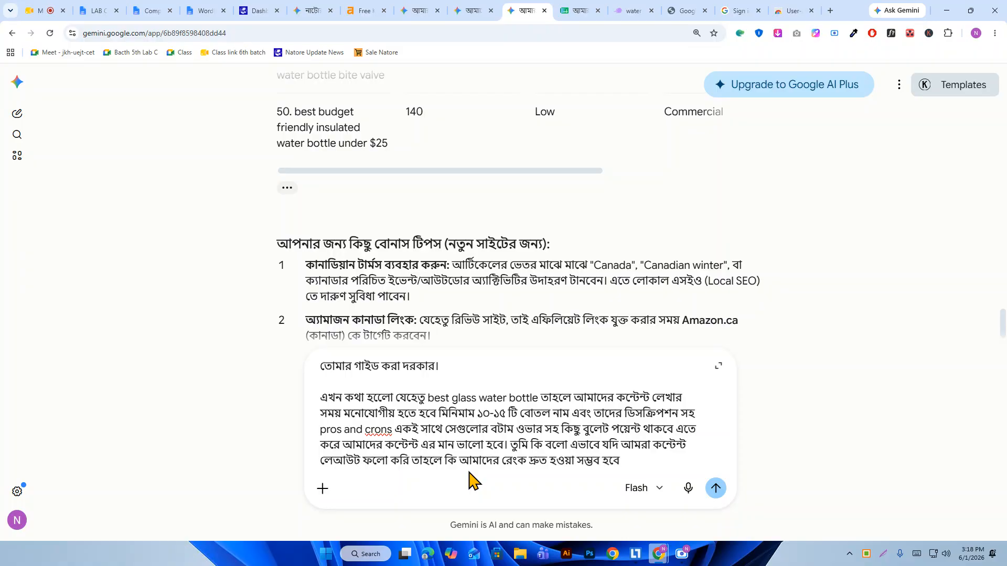
key("Return")
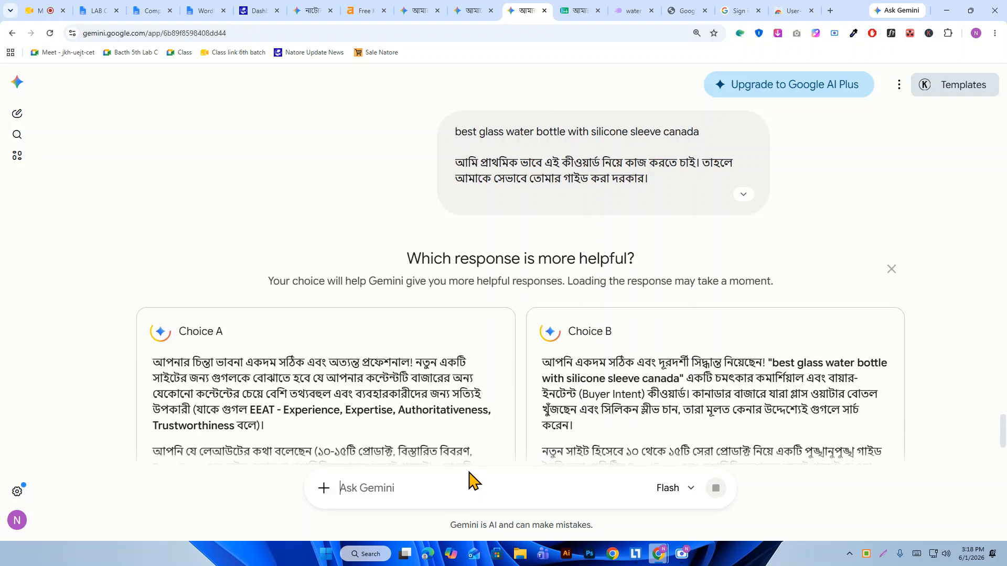
- Skim both generated responses, Choice A and Choice B, from their introductions through the bottle lists, buying guide and FAQ
scroll(422, 278, "down", 2)
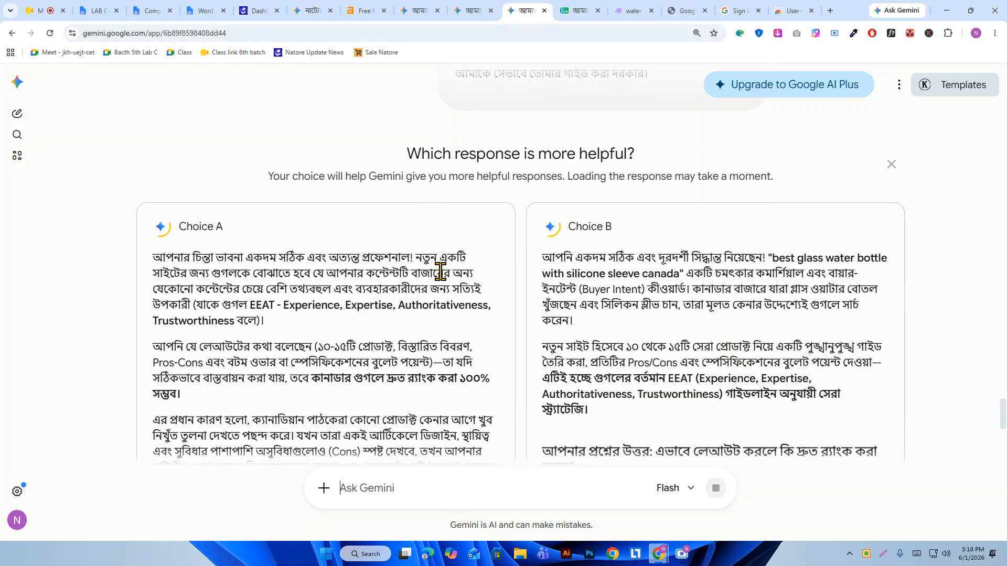
scroll(446, 275, "down", 10)
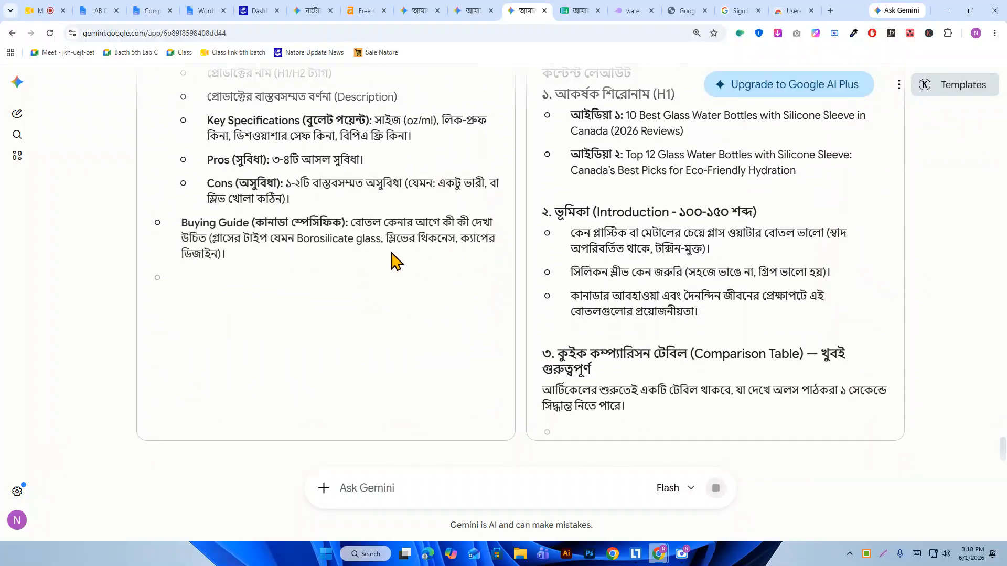
scroll(367, 281, "down", 4)
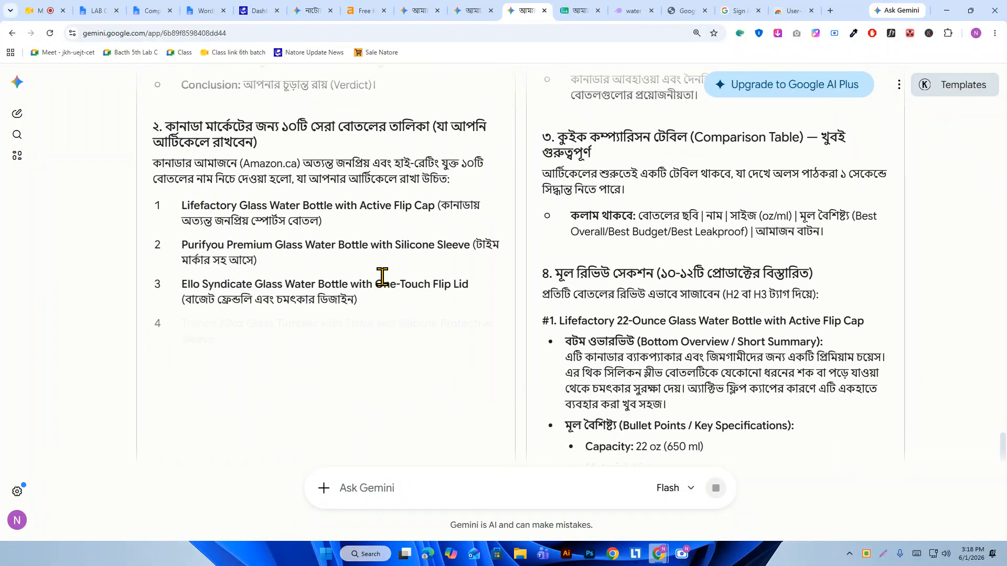
scroll(397, 279, "down", 4)
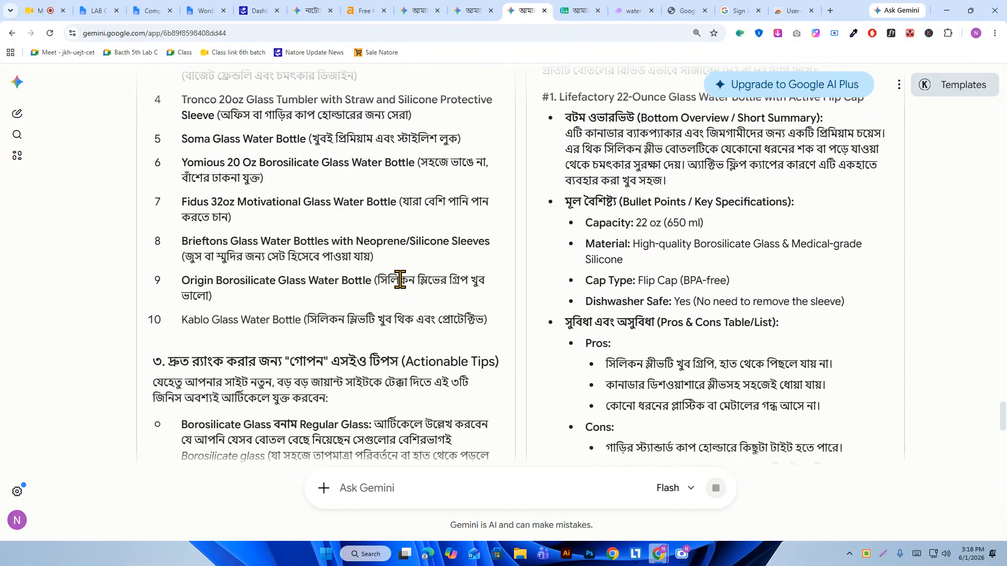
scroll(338, 228, "down", 4)
scroll(340, 232, "down", 7)
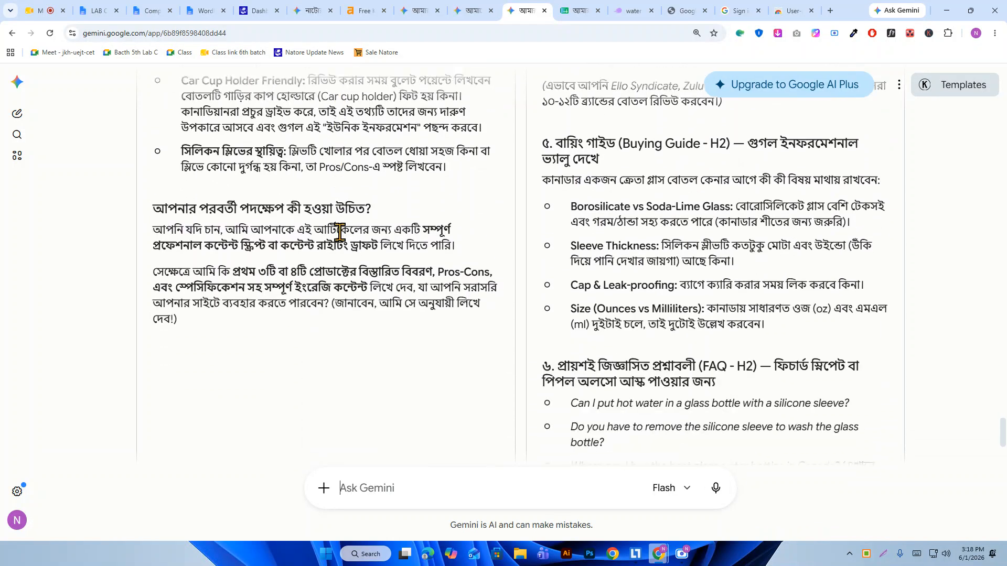
scroll(341, 236, "down", 3)
scroll(377, 246, "up", 15)
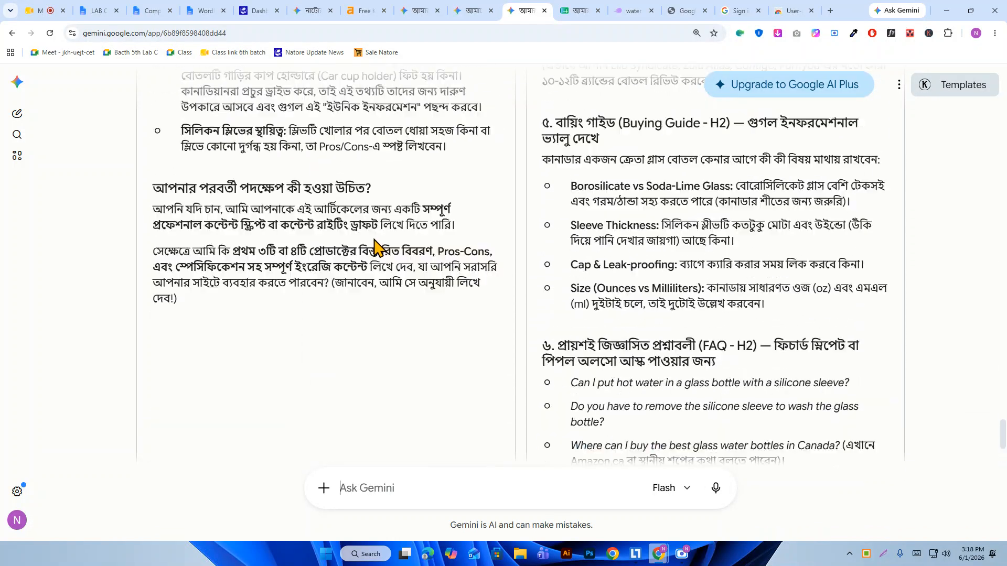
scroll(377, 246, "up", 15)
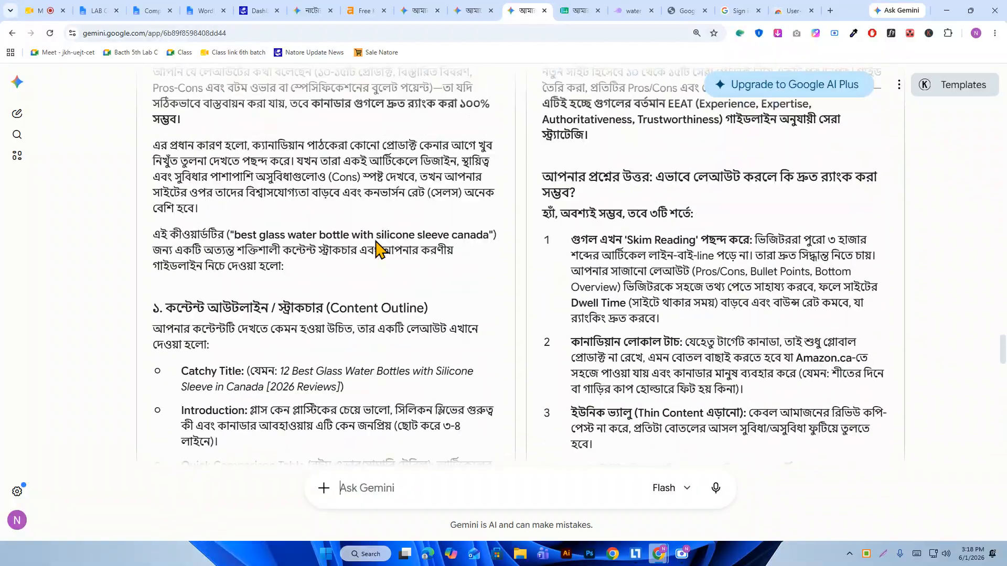
- Read Choice A's opening explanation about EEAT, the proposed layout and the guideline for the keyword "best glass water bottle with silicone sleeve canada"
scroll(377, 247, "down", 4)
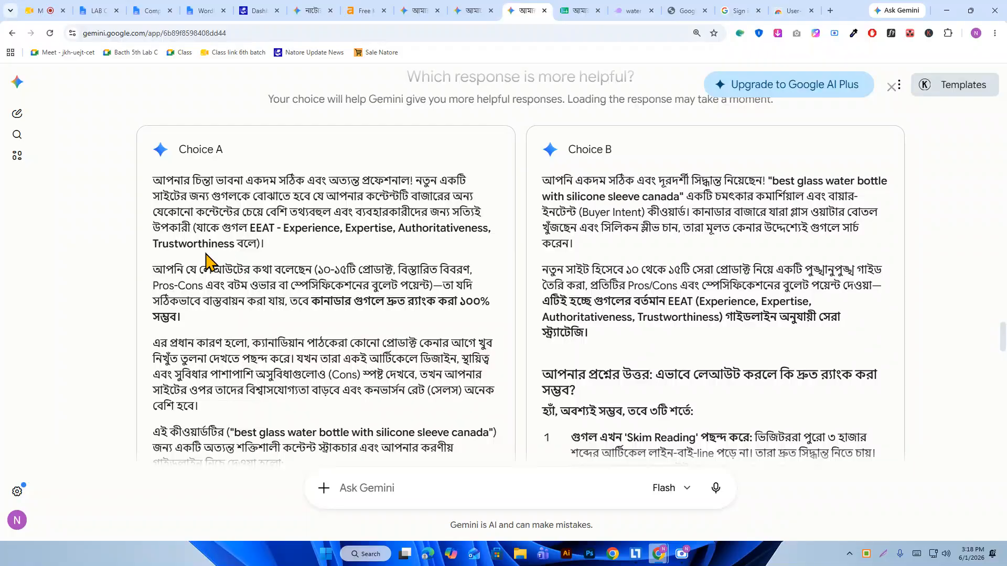
scroll(210, 257, "down", 1)
scroll(226, 221, "down", 1)
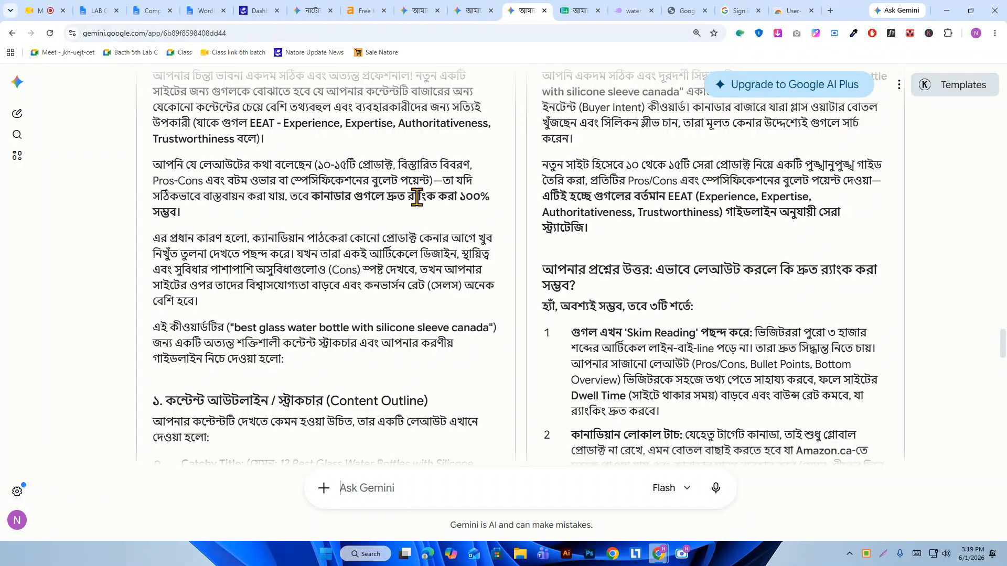
scroll(220, 213, "down", 1)
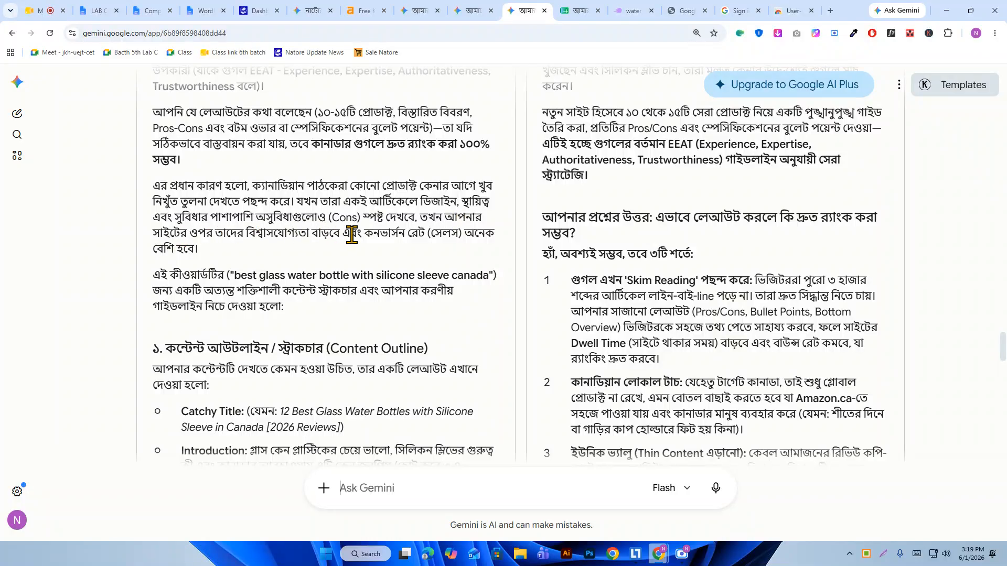
scroll(195, 251, "down", 1)
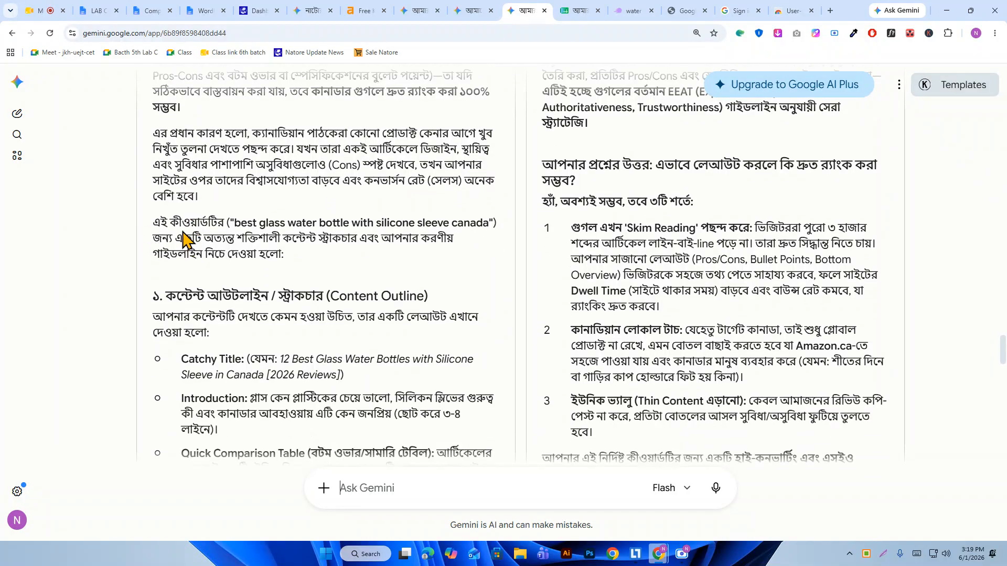
triple_click(309, 227)
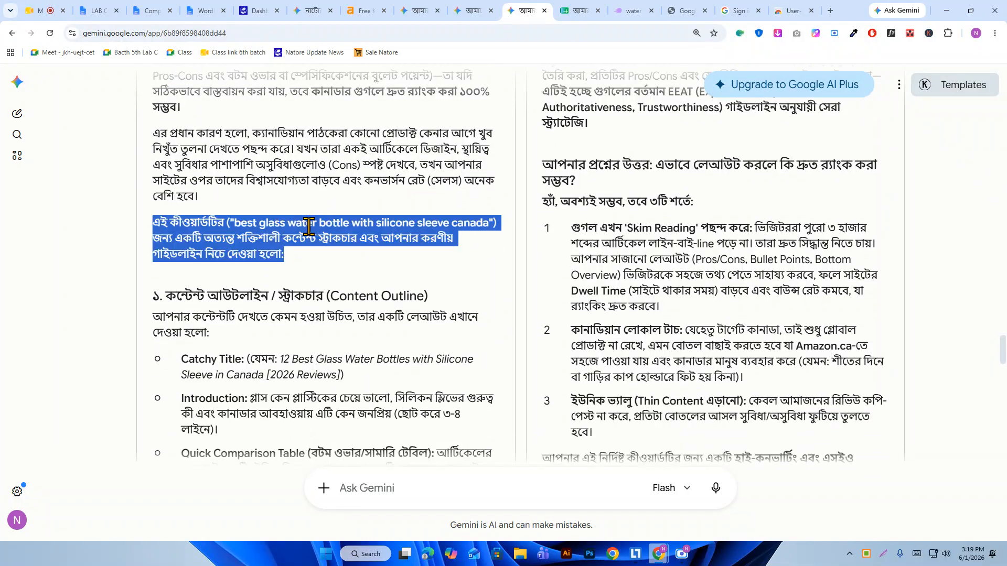
left_click(197, 227)
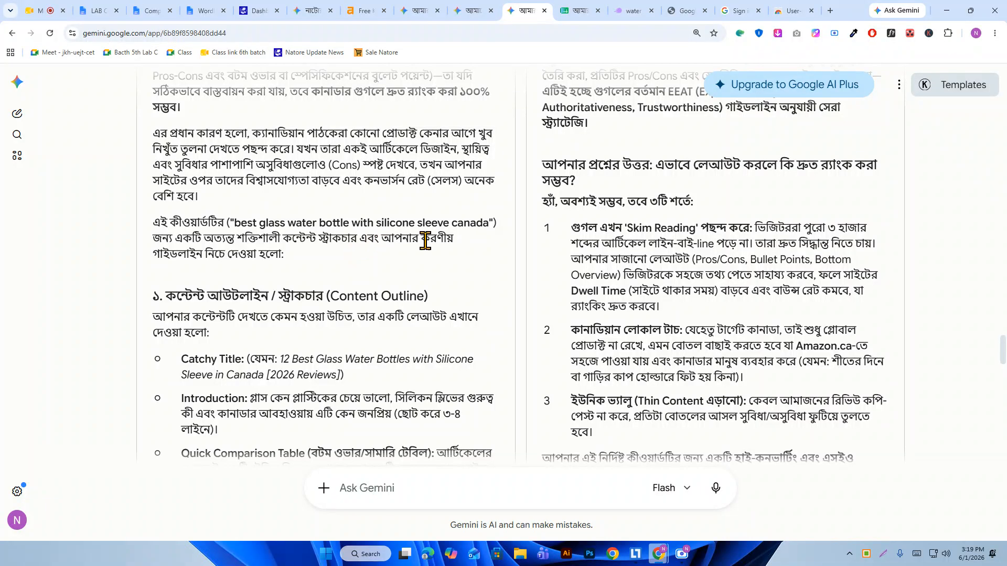
scroll(314, 269, "down", 1)
scroll(311, 269, "down", 2)
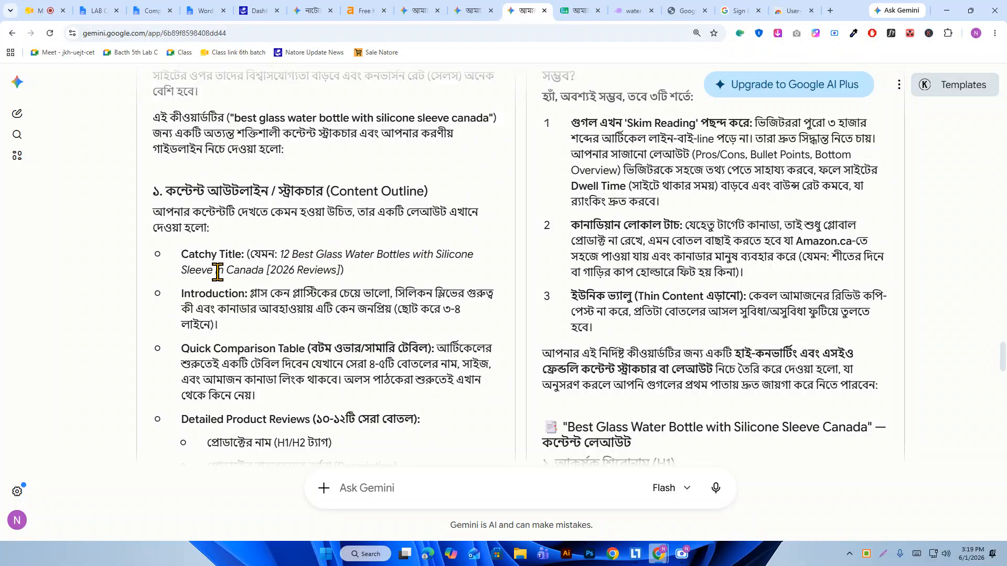
- Examine the Catchy Title and Introduction items in Choice A's content outline, highlighting their wording while reading
left_click_drag(344, 270, 265, 270)
left_click(327, 266)
scroll(275, 249, "down", 2)
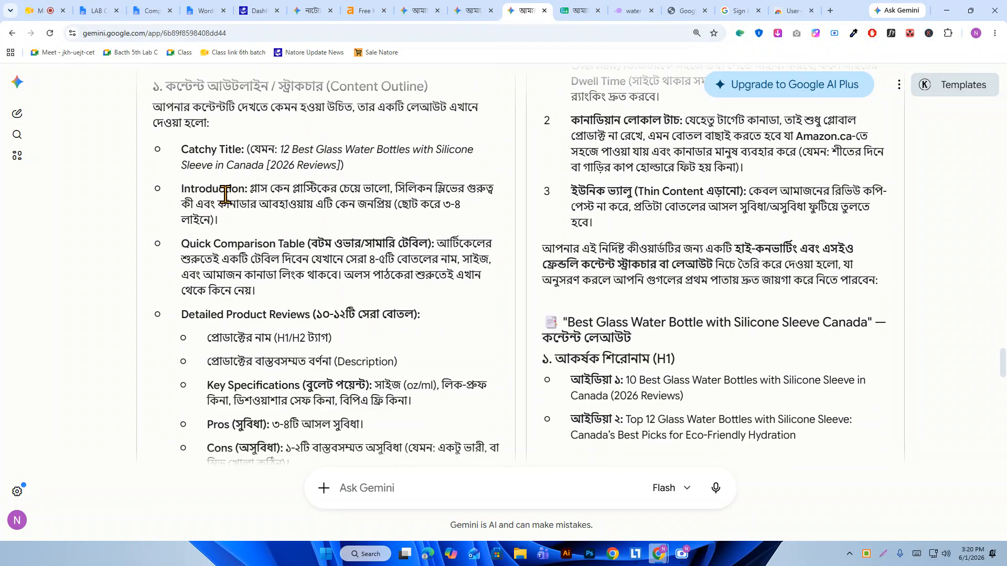
double_click(225, 194)
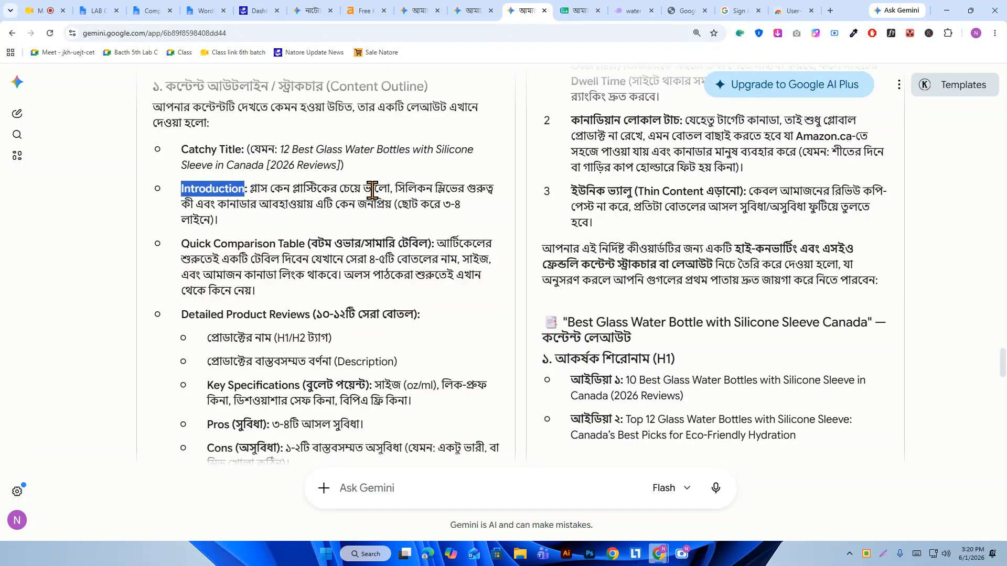
left_click_drag(389, 187, 263, 185)
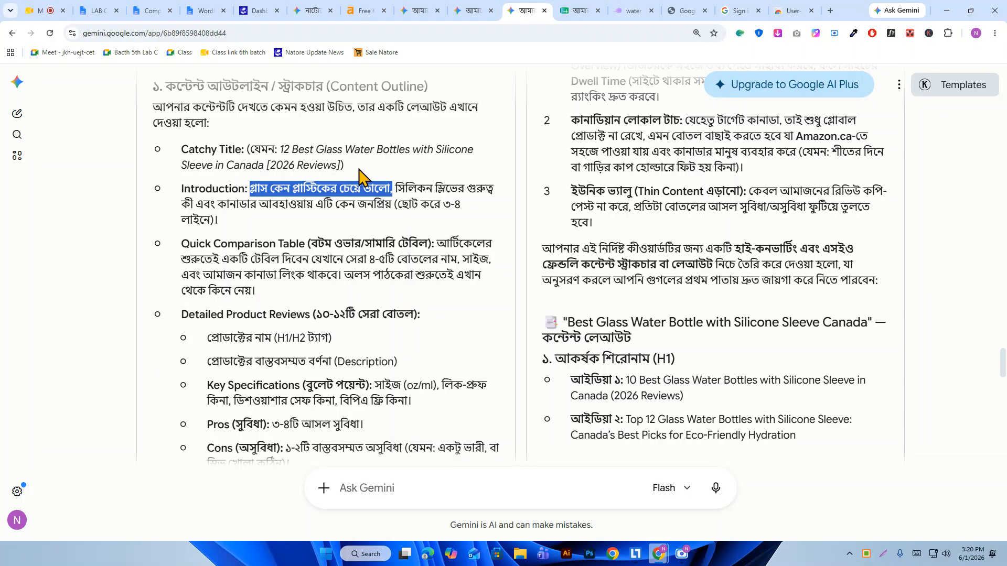
left_click(294, 188)
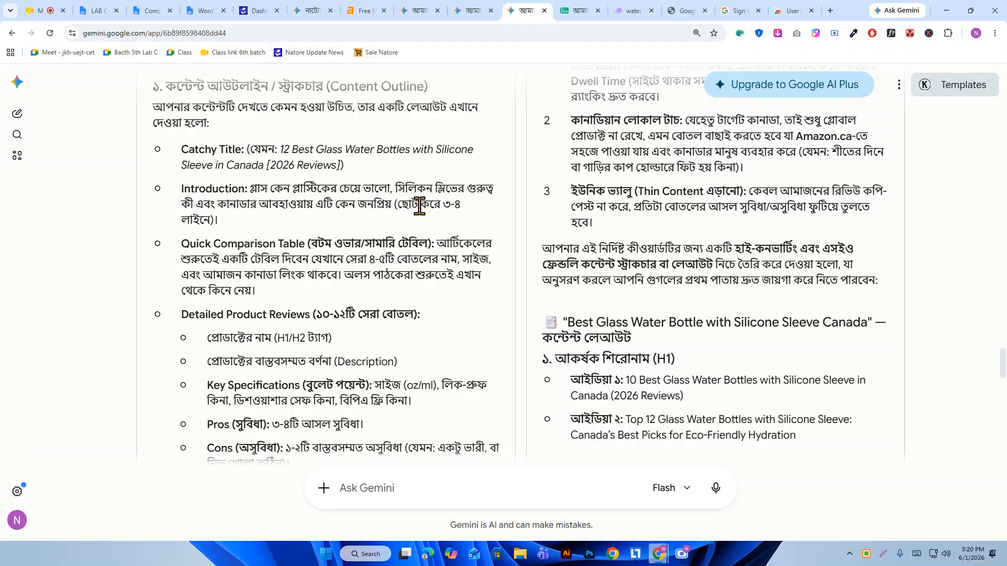
left_click_drag(224, 226, 192, 194)
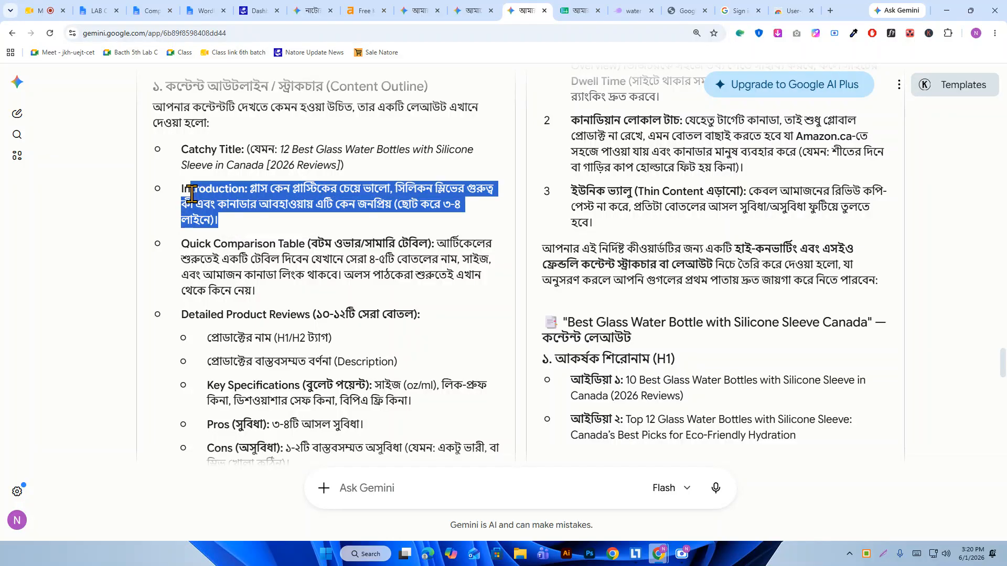
left_click(317, 204)
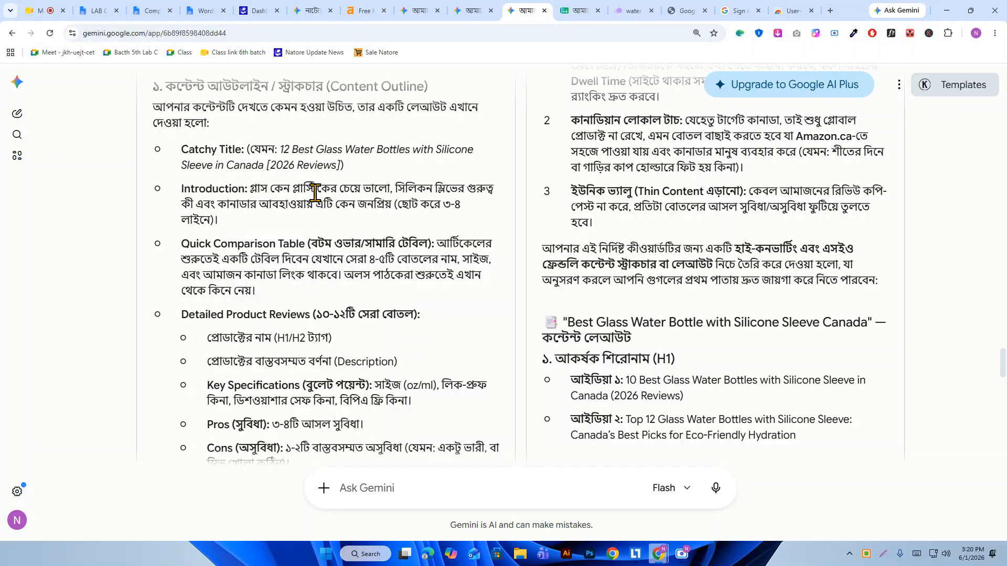
scroll(272, 208, "down", 1)
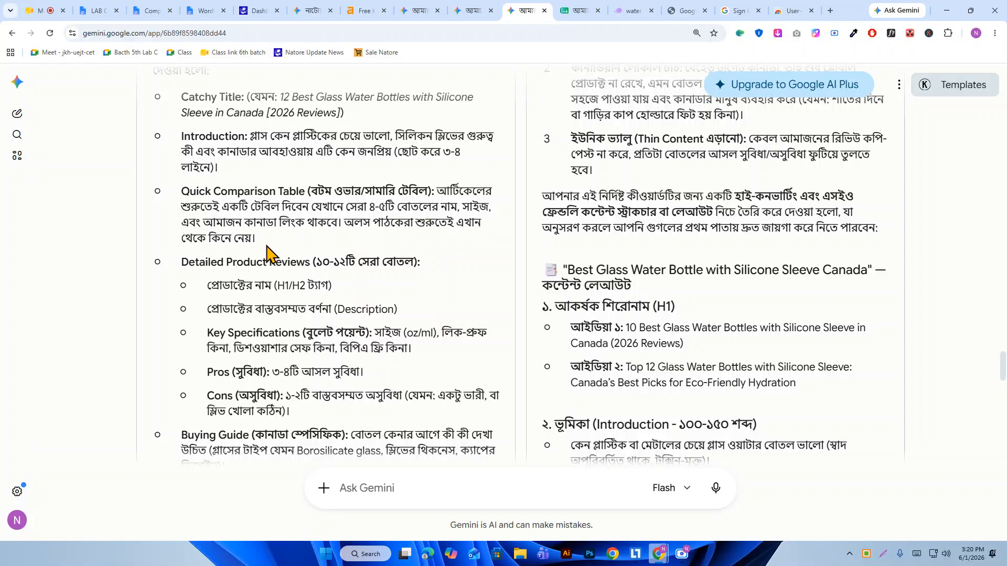
- Read the Quick Comparison Table item in Choice A's content outline and recheck the Introduction item, highlighting their wording
left_click_drag(259, 239, 186, 194)
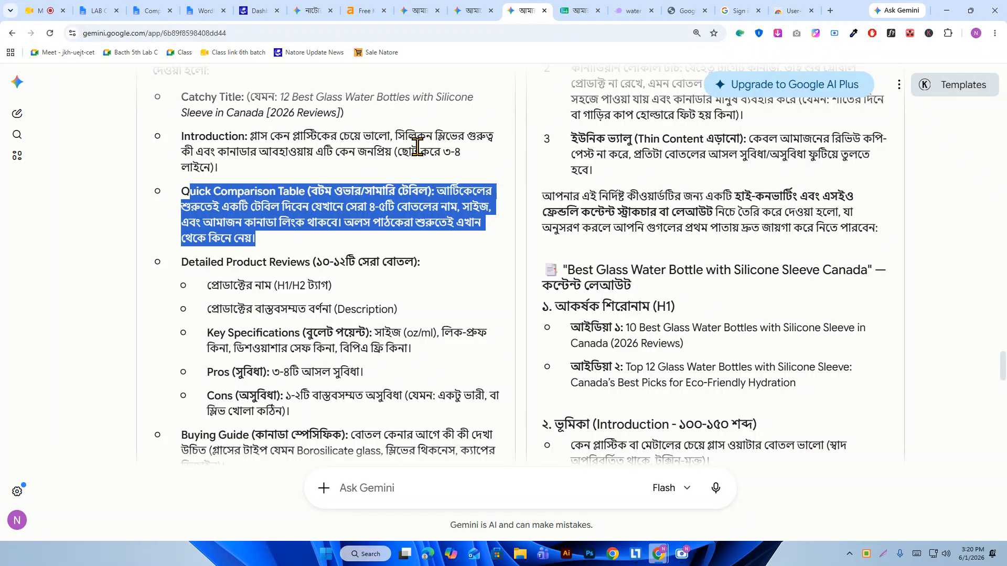
left_click_drag(479, 156, 169, 141)
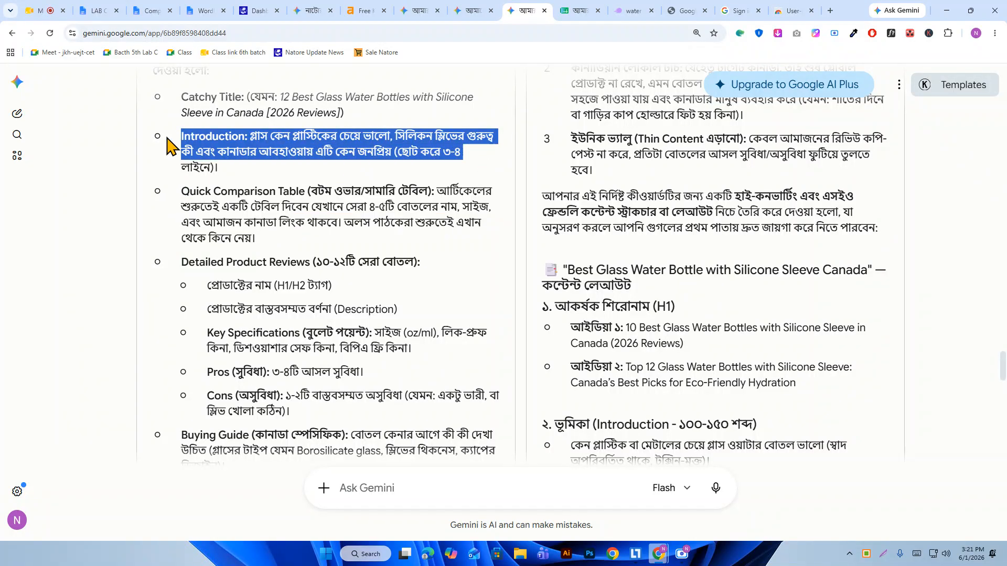
left_click(395, 218)
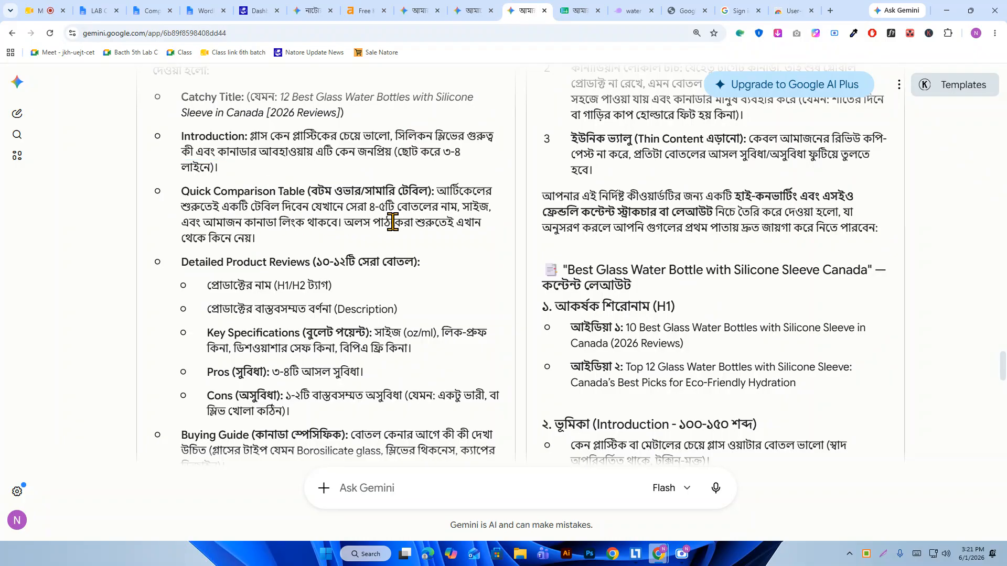
scroll(386, 223, "down", 1)
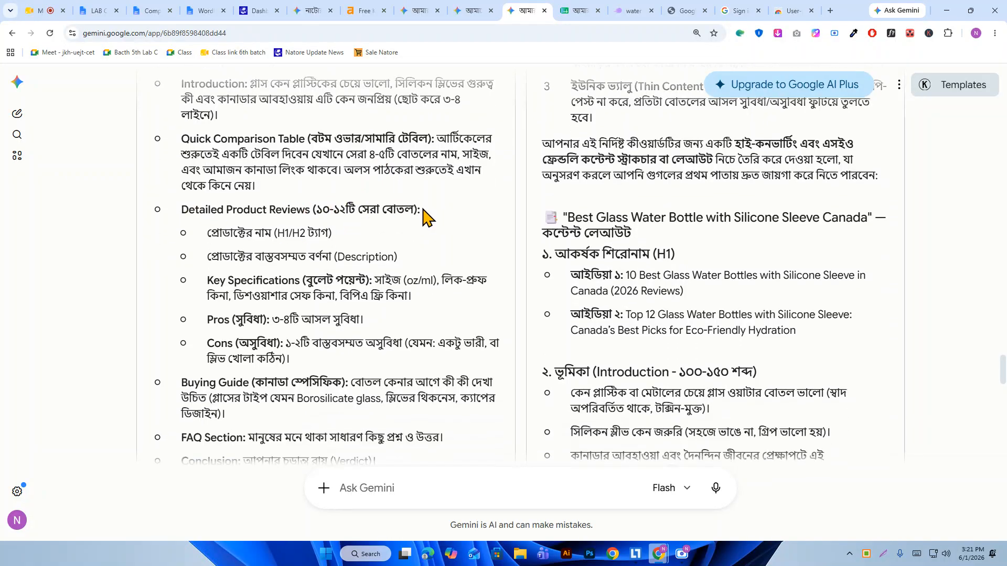
- Read the Detailed Product Reviews sub-items in Choice A's outline, highlighting the product name, Description, Key Specifications and Pros
left_click_drag(210, 232, 268, 236)
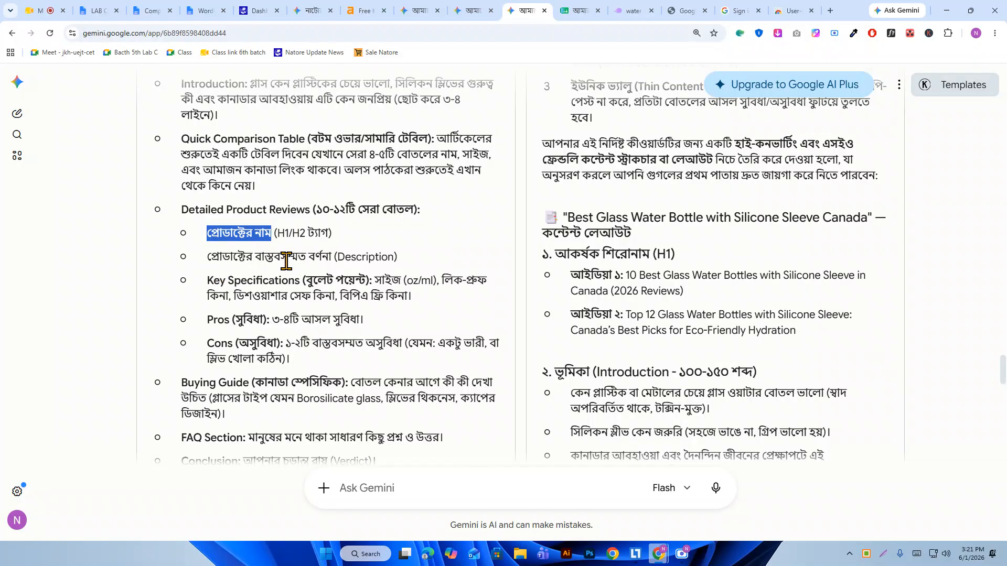
left_click_drag(427, 263, 334, 257)
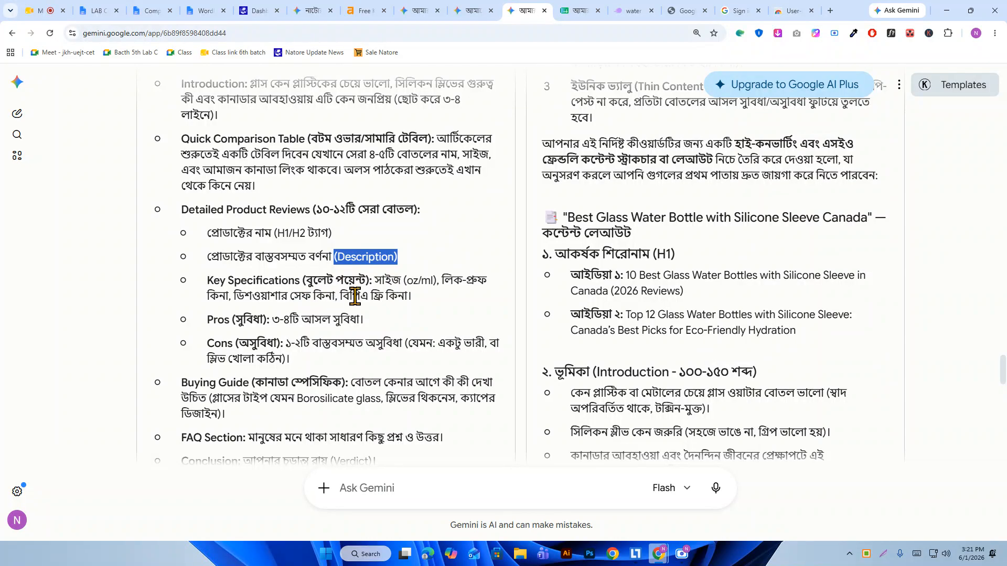
left_click_drag(426, 302, 202, 290)
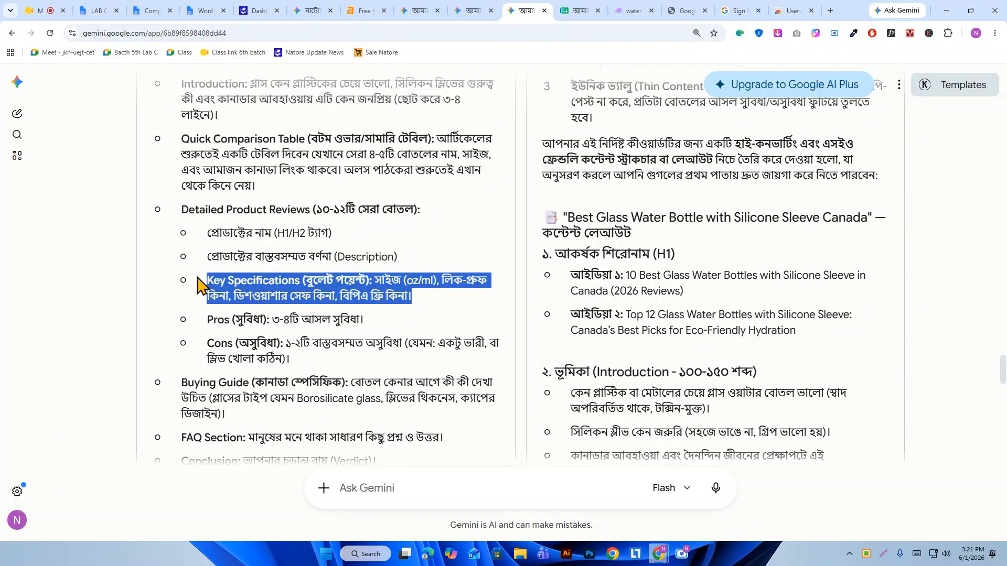
scroll(204, 283, "down", 1)
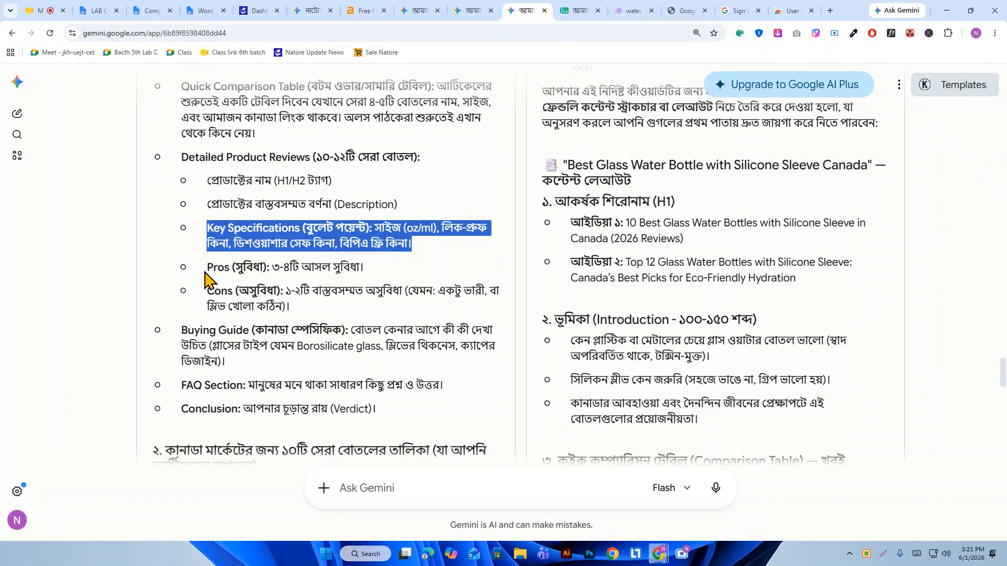
left_click_drag(404, 275, 208, 269)
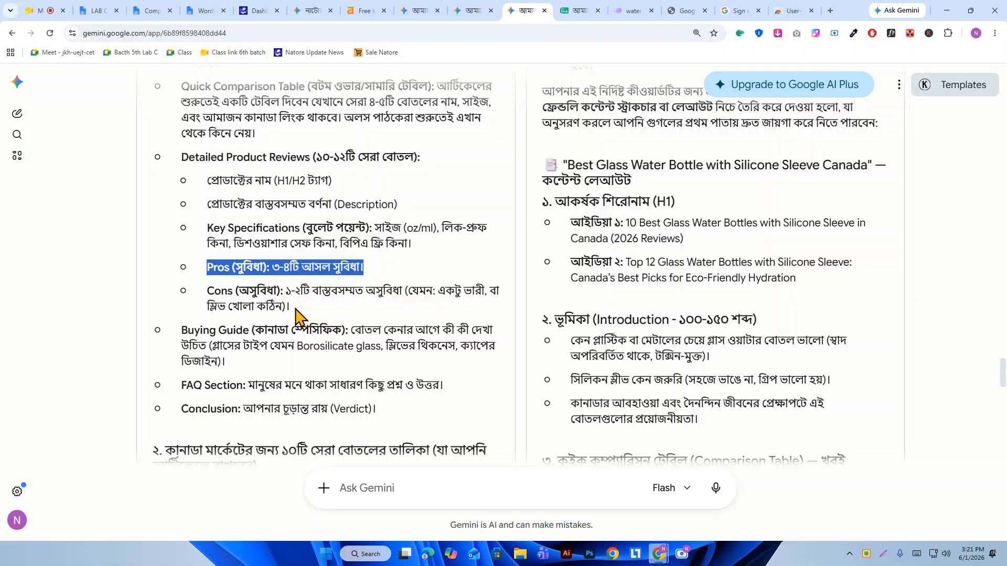
- Examine the Buying Guide item in Choice A's outline, highlighting its full text, and move on to the FAQ Section label
scroll(296, 311, "down", 1)
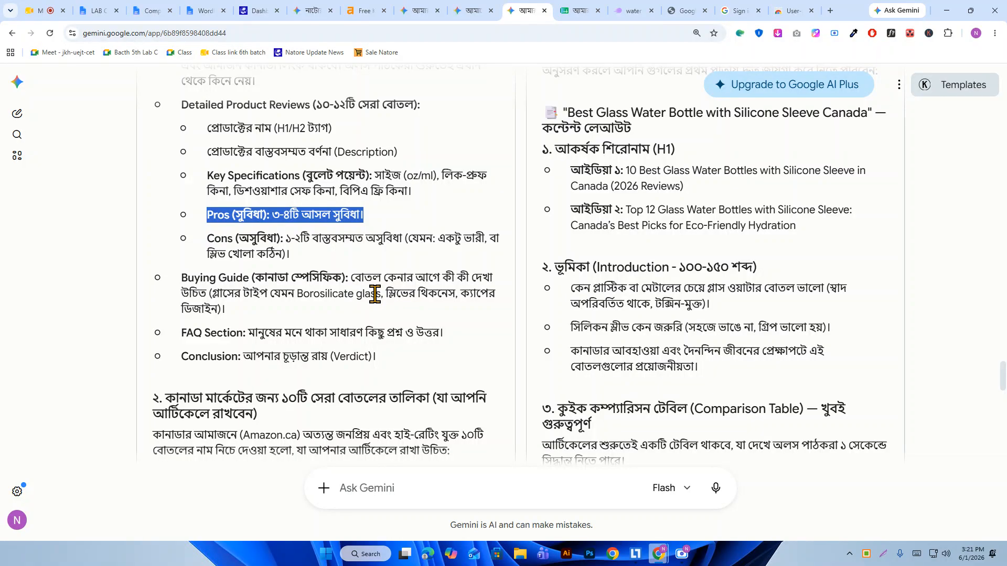
left_click(224, 314)
left_click_drag(224, 314, 182, 279)
scroll(186, 278, "down", 1)
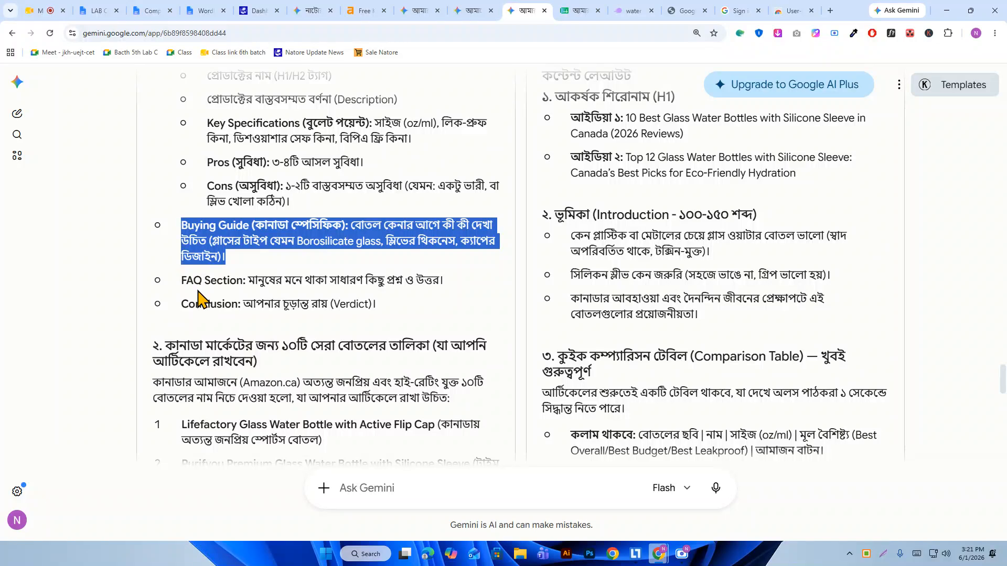
left_click_drag(186, 280, 253, 281)
left_click(252, 282)
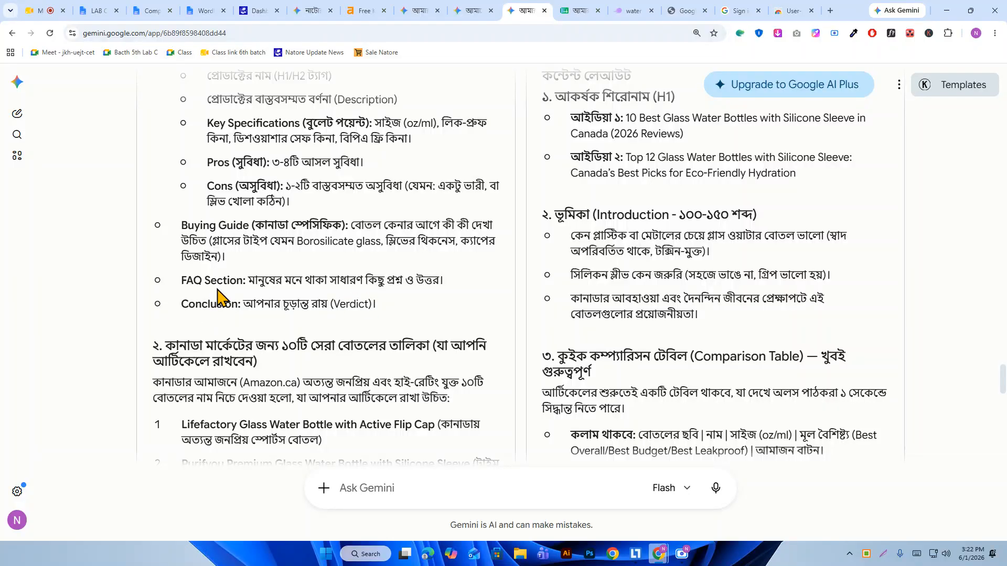
- Recheck Choice A's outline from the title down and read its FAQ Section and Conclusion items, highlighting their wording
scroll(321, 236, "up", 5)
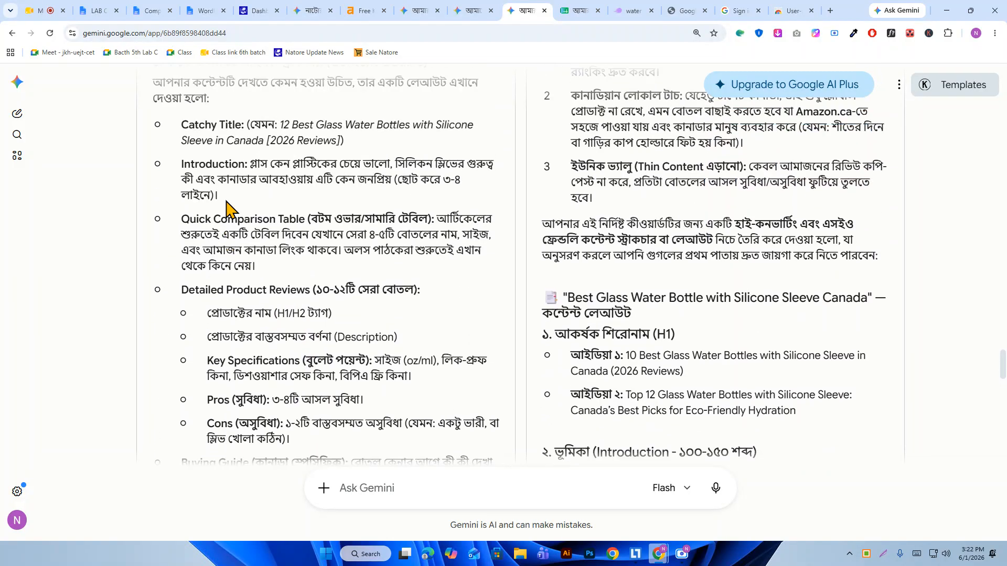
scroll(199, 195, "down", 5)
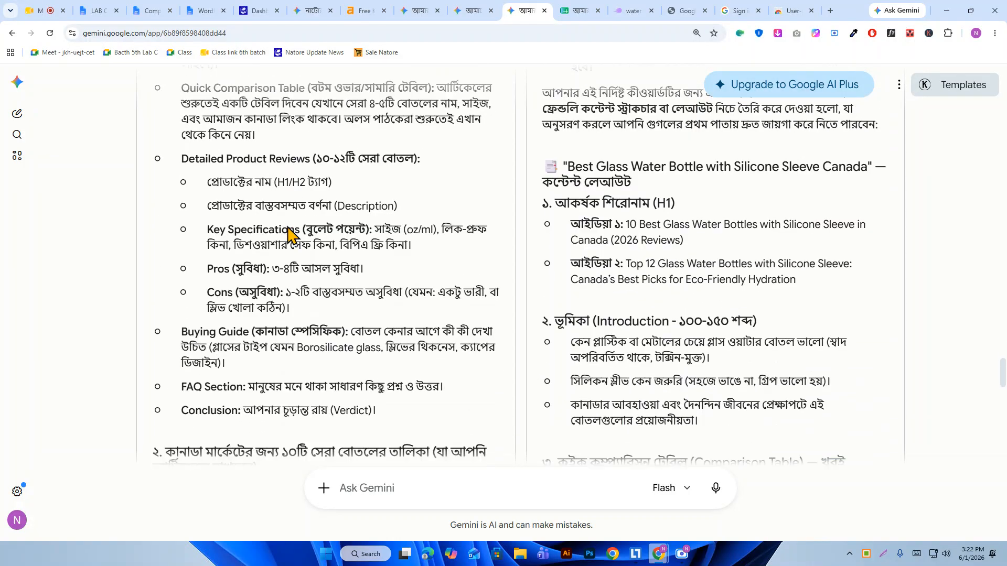
left_click_drag(181, 281, 239, 277)
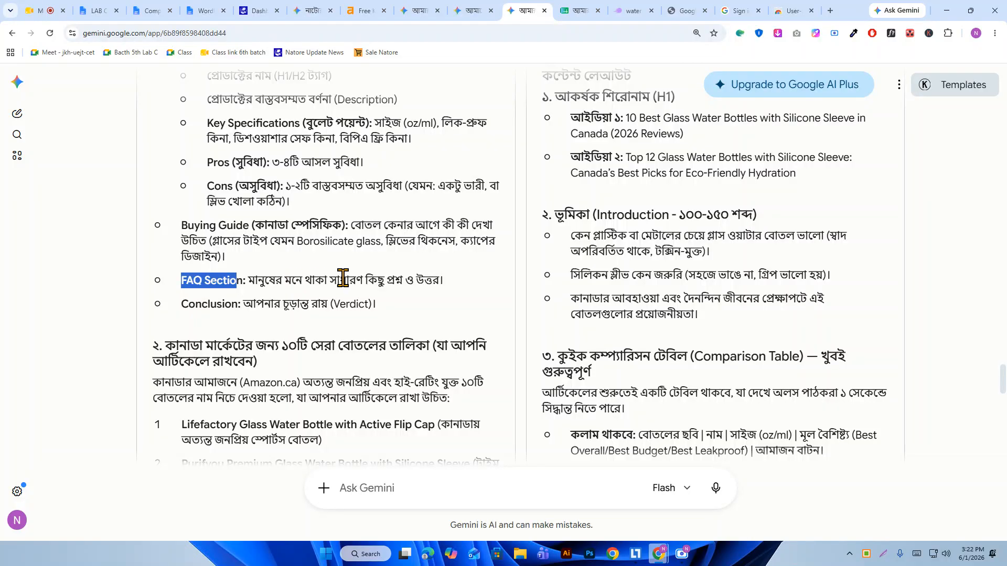
left_click_drag(462, 286, 186, 281)
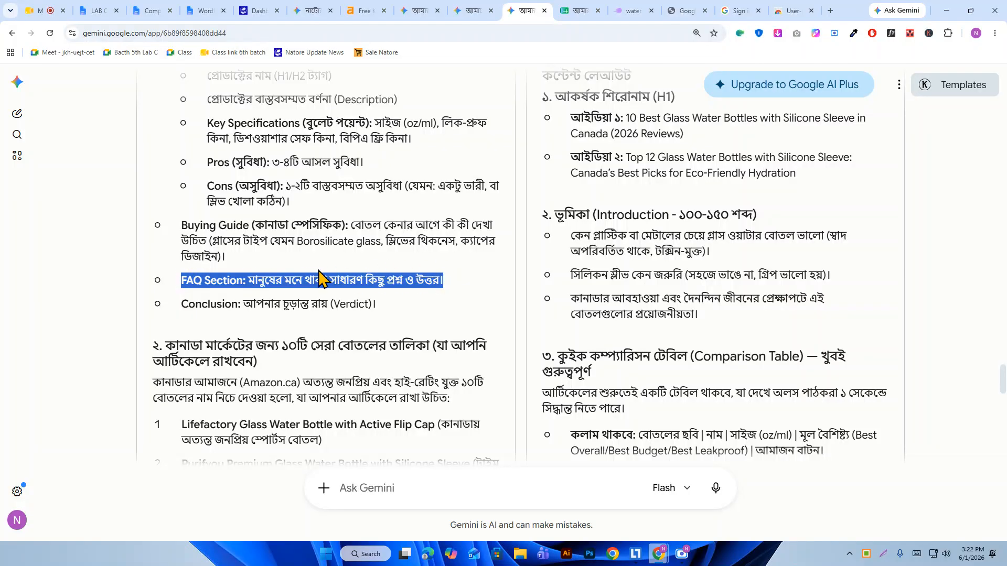
scroll(301, 281, "down", 1)
triple_click(208, 252)
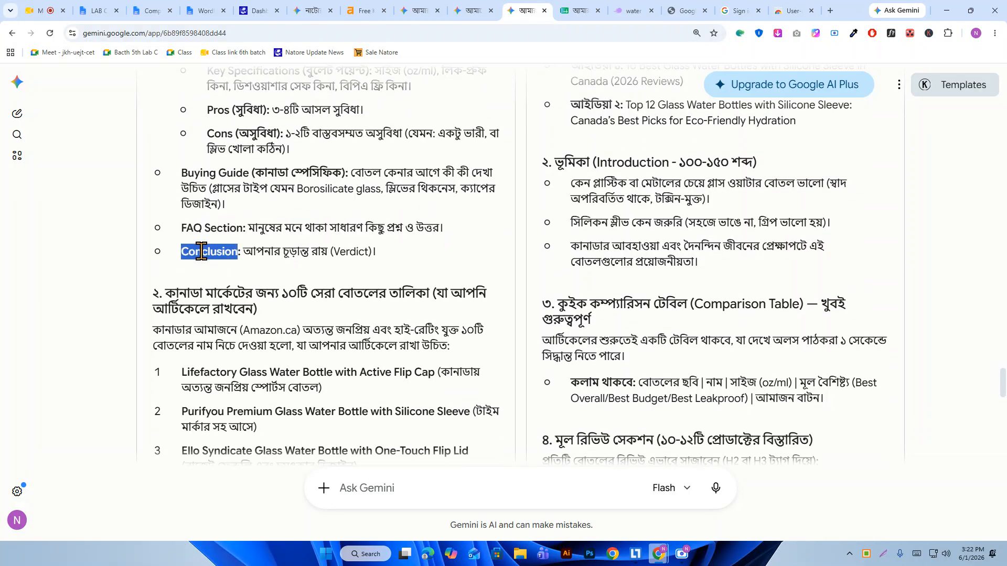
left_click(200, 227)
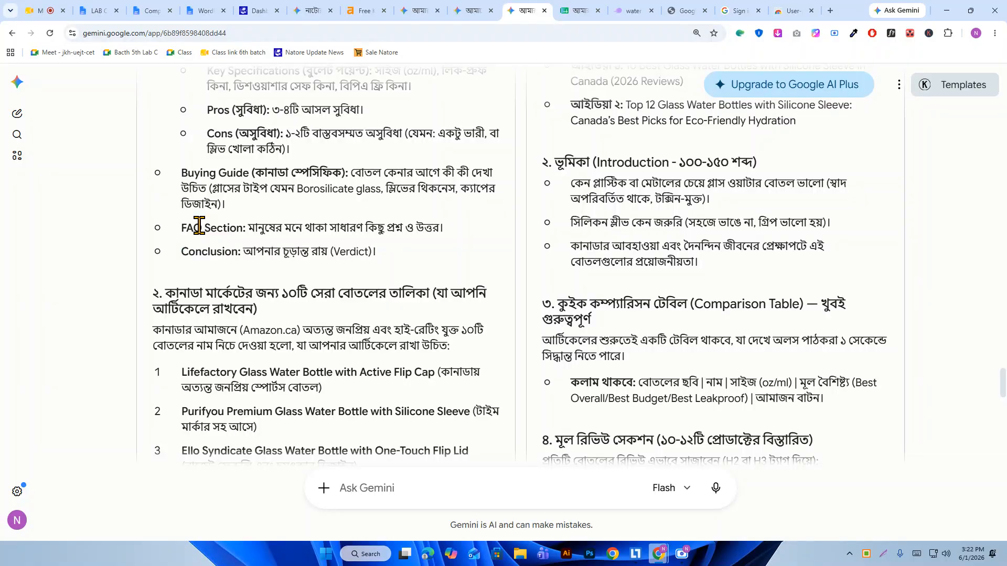
double_click(185, 254)
left_click(327, 252)
left_click_drag(411, 258, 202, 250)
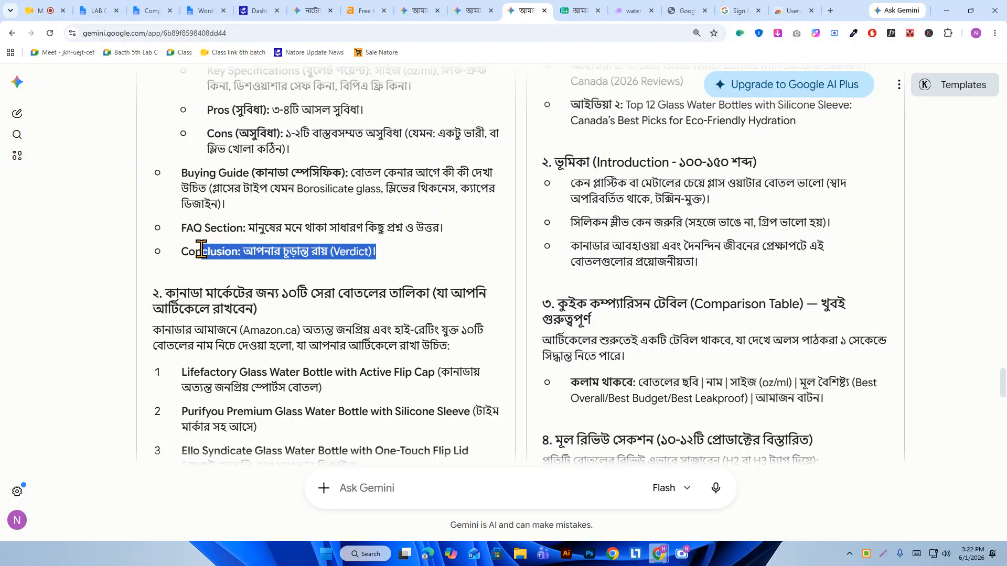
- Review Choice A's outline once more, then read the Canadian-market bottle list's heading and its first entry, highlighting both
scroll(205, 252, "down", 1)
scroll(208, 262, "up", 10)
scroll(210, 278, "up", 1)
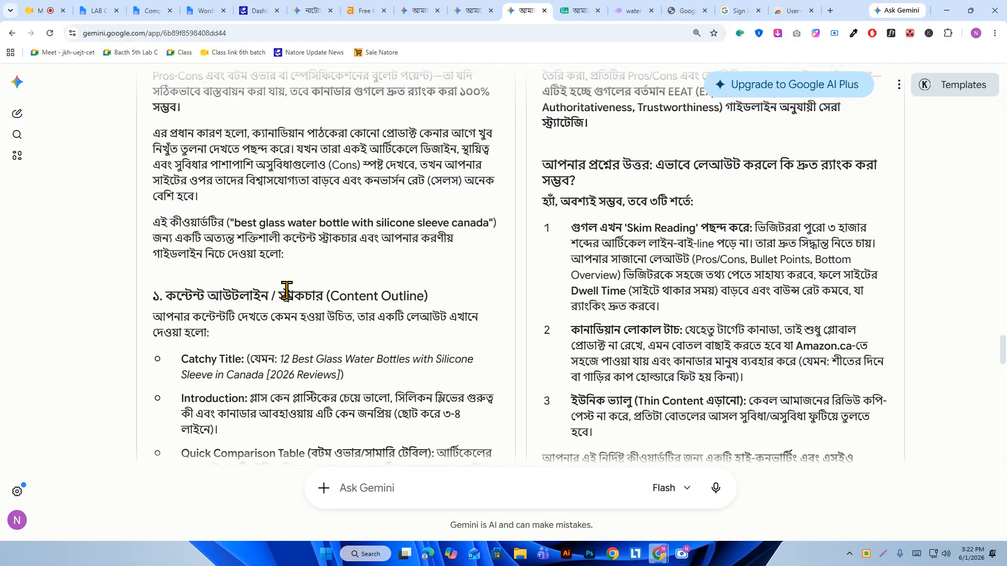
scroll(284, 292, "down", 12)
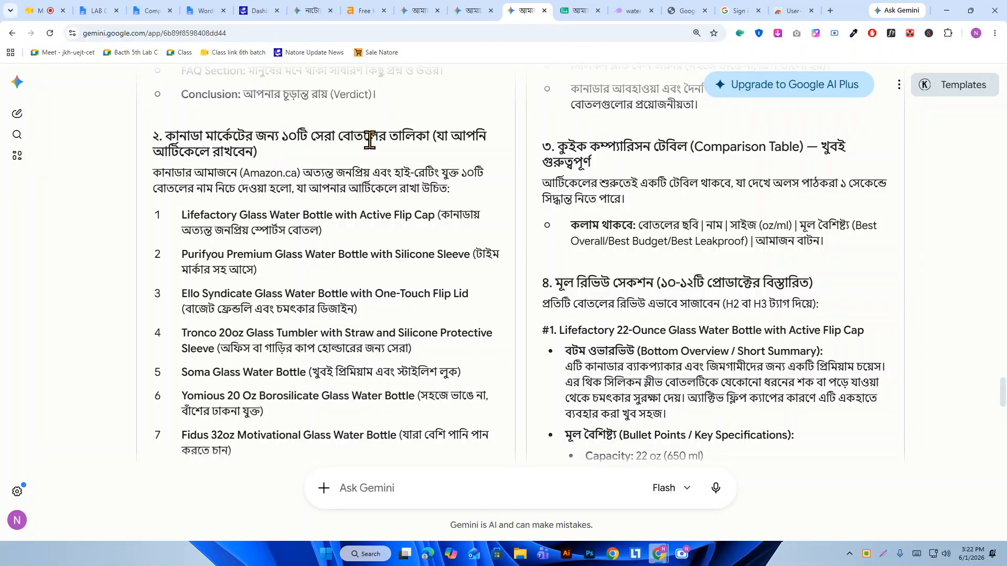
triple_click(273, 158)
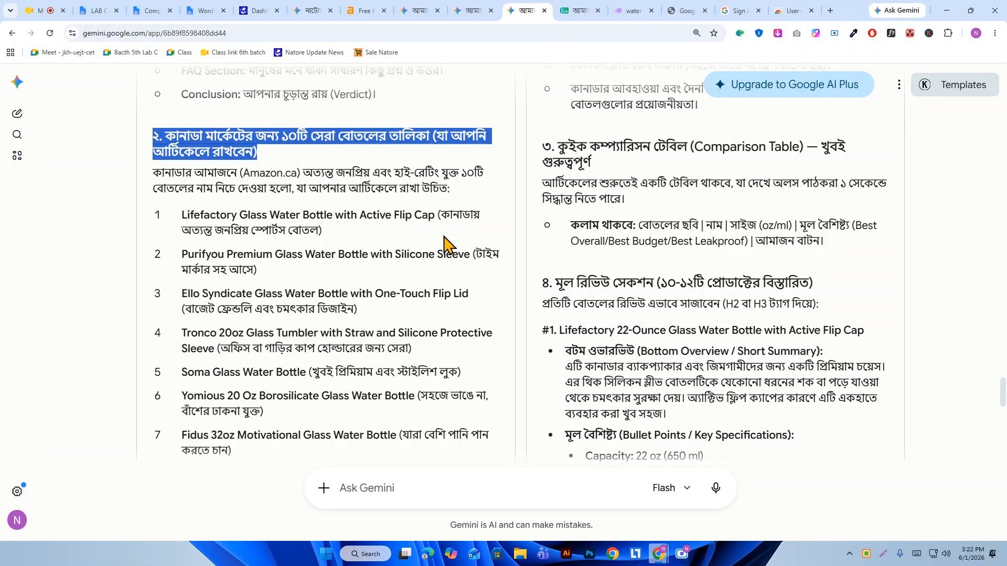
left_click_drag(198, 216, 431, 216)
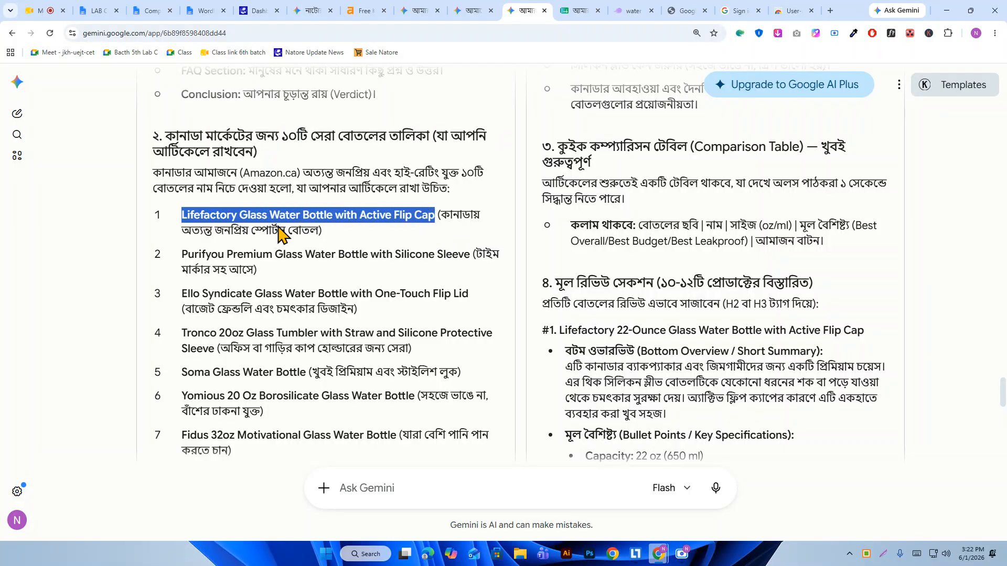
left_click(229, 218)
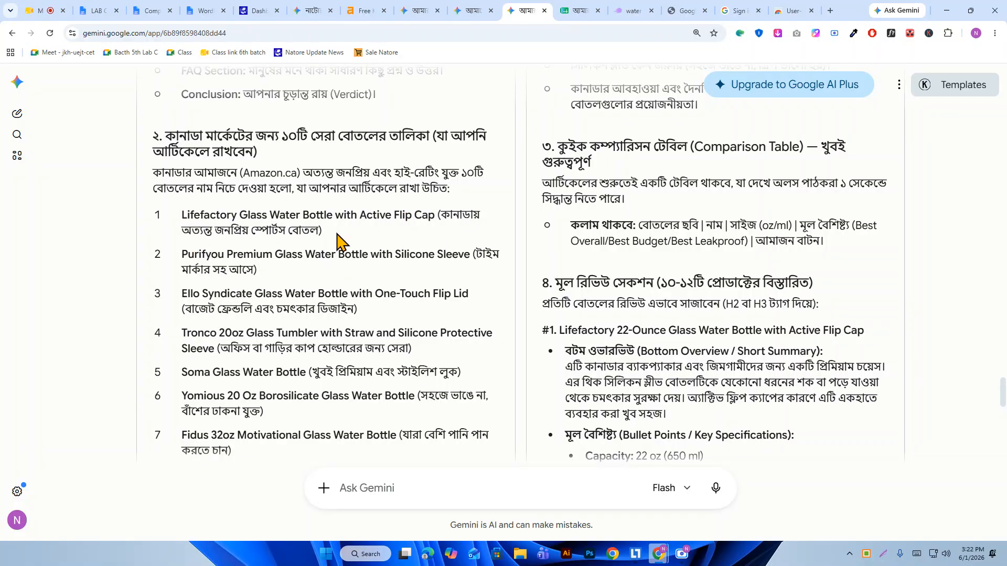
left_click_drag(343, 239, 188, 216)
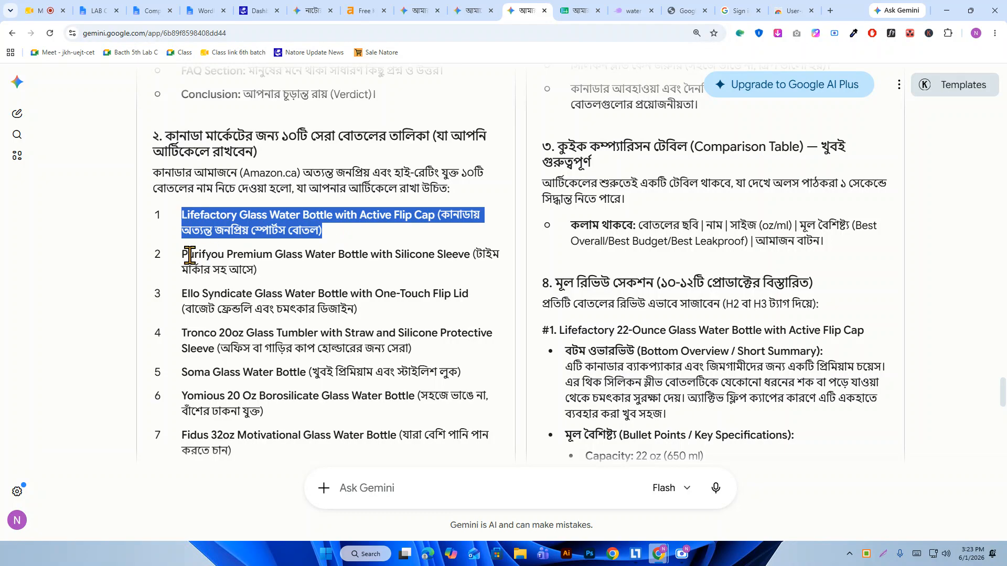
- Read the Purifyou, Ello Syndicate and Tronco entries in Choice A's bottle list, highlighting each one with its description
left_click(190, 257)
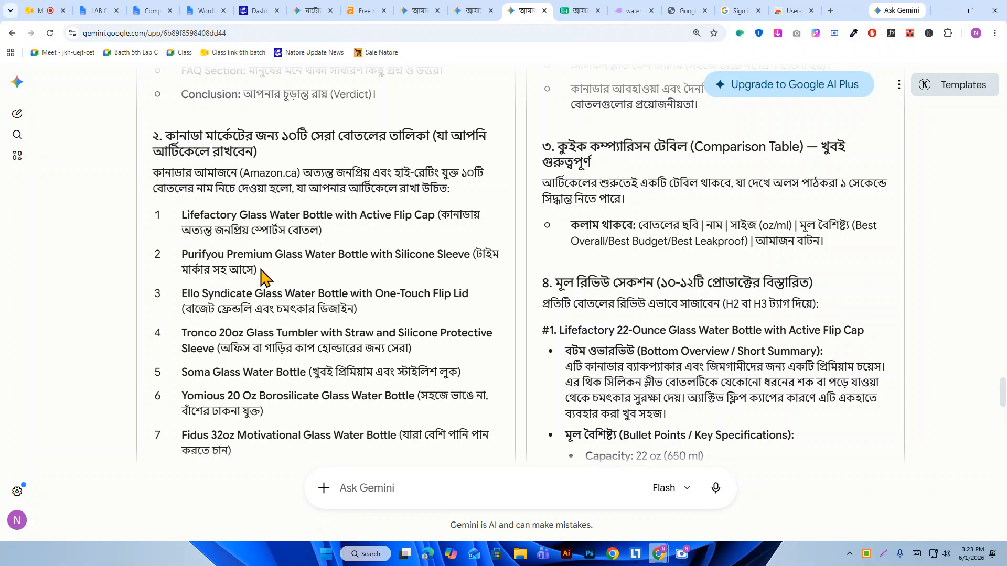
left_click_drag(283, 270, 184, 259)
scroll(184, 258, "down", 1)
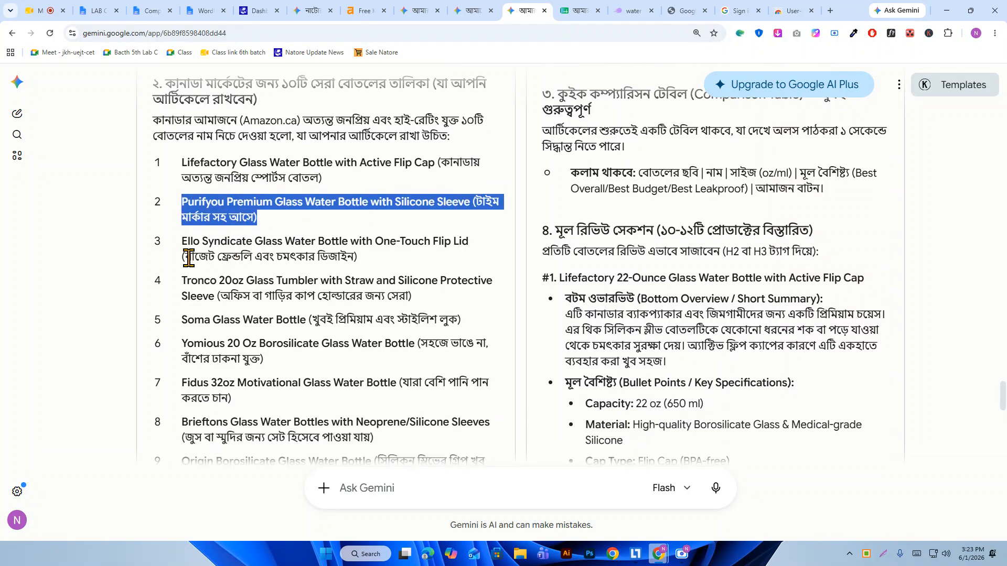
left_click_drag(382, 261, 182, 250)
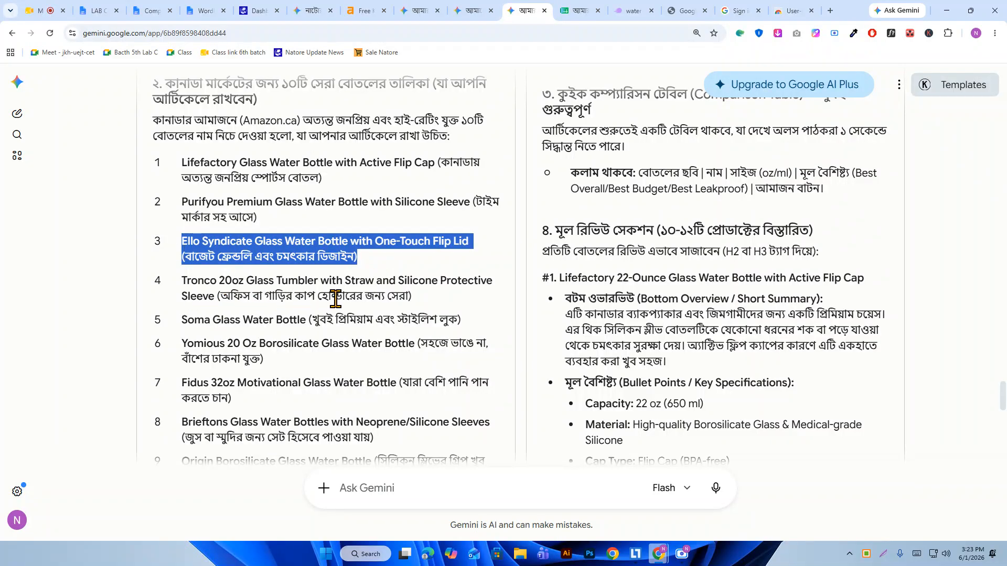
left_click_drag(425, 303, 184, 285)
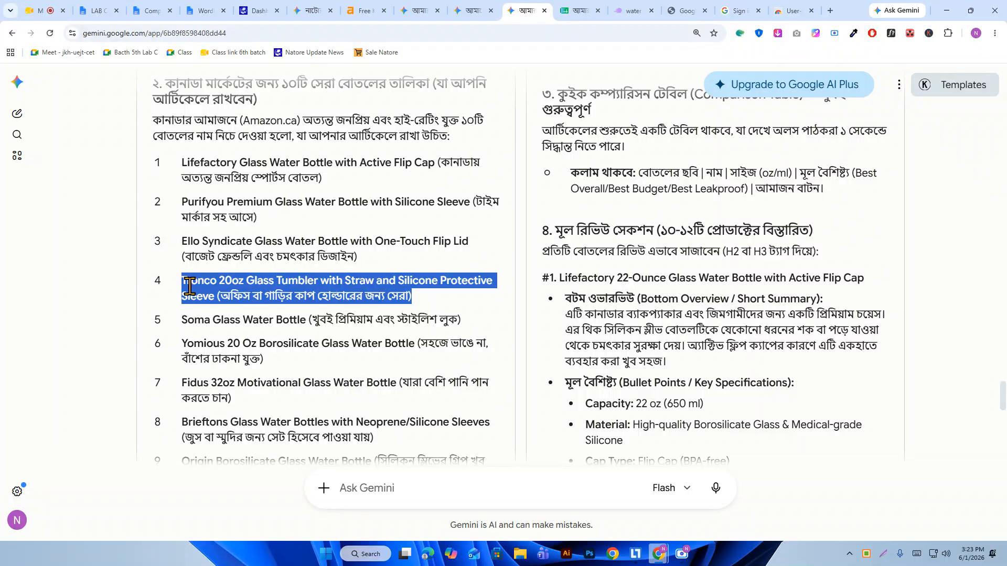
- Read the remaining bottle entries in Choice A's list, from Soma to Kablo, and continue to the Actionable Tips section
scroll(185, 285, "down", 2)
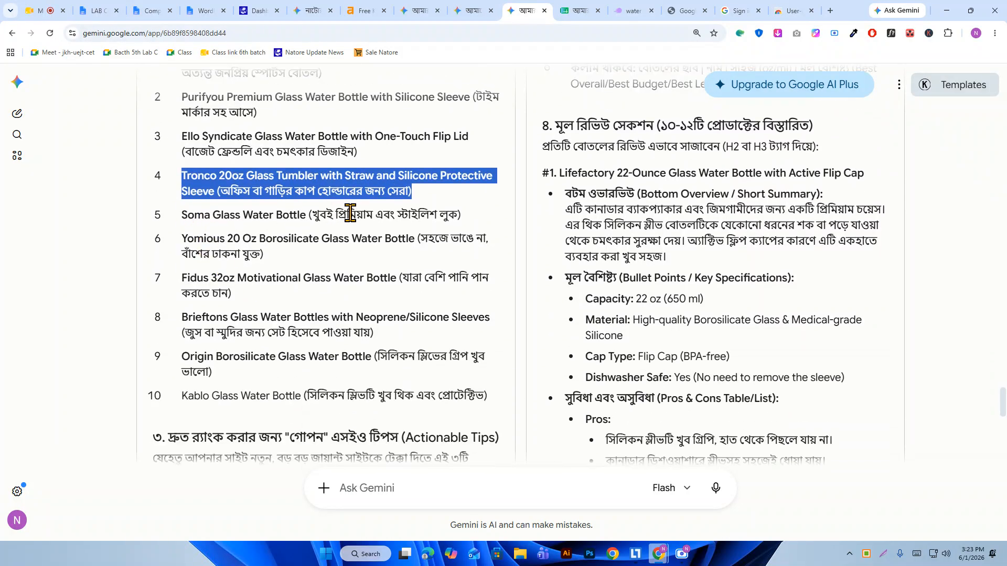
left_click_drag(467, 216, 241, 215)
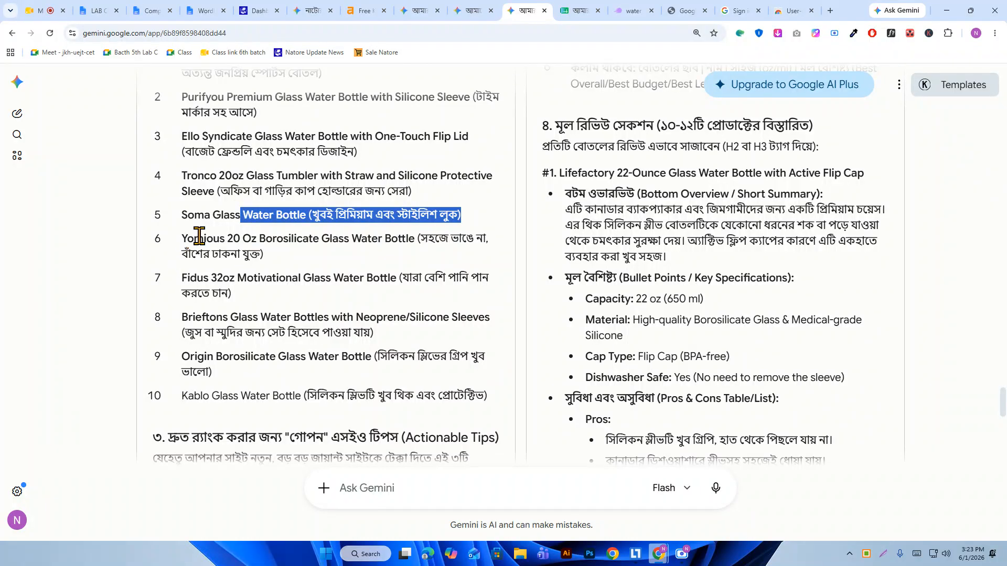
left_click(199, 235)
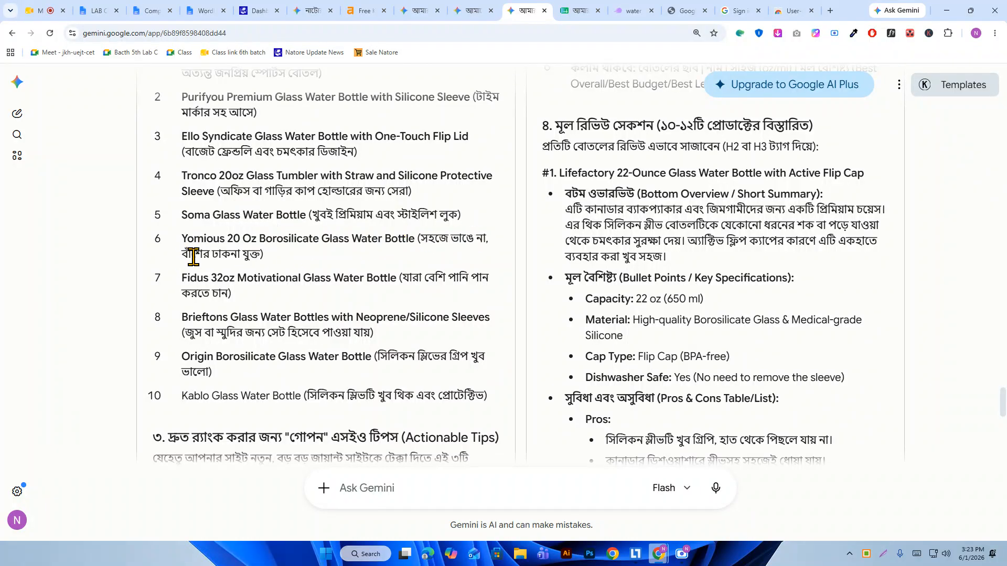
scroll(239, 257, "down", 1)
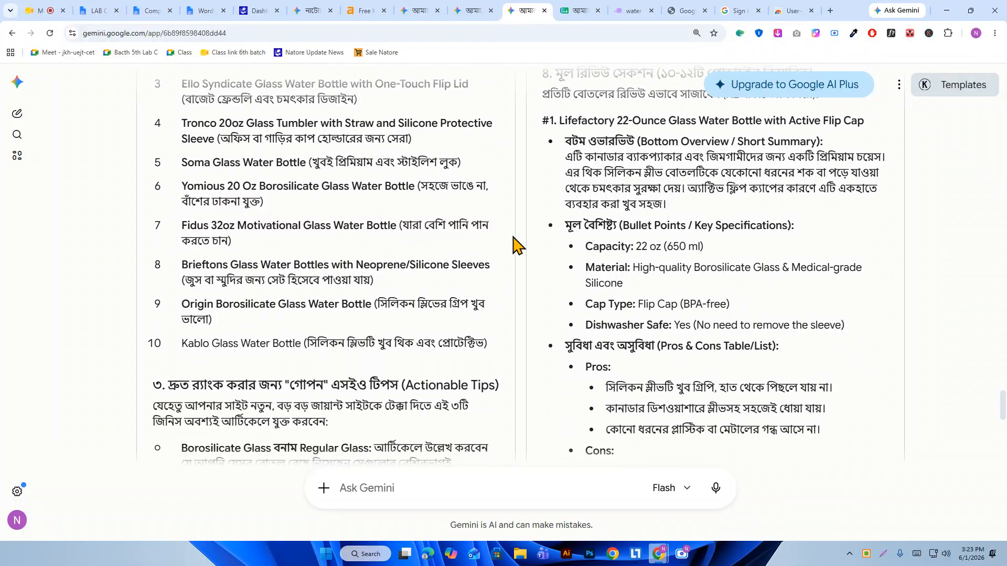
left_click_drag(251, 247, 187, 225)
left_click(249, 225)
scroll(246, 260, "down", 1)
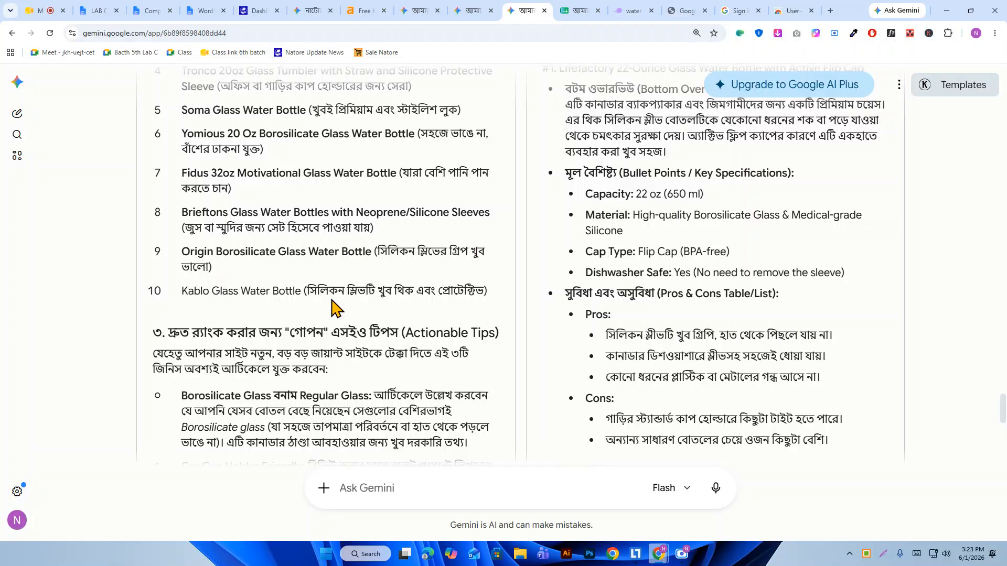
scroll(326, 280, "down", 1)
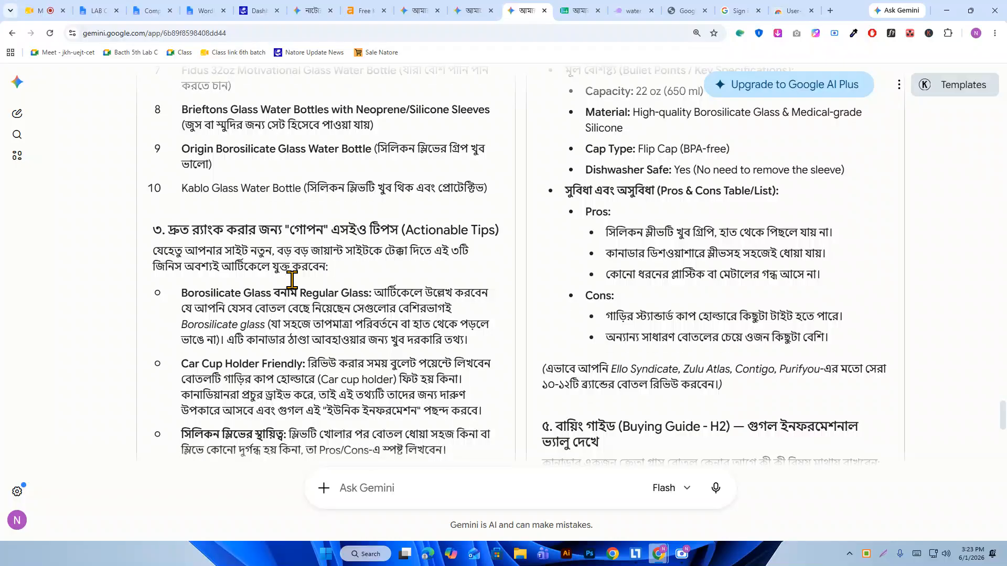
- Recheck Choice A's bottle list from the Purifyou entry to Kablo and continue into the Actionable Tips section
scroll(307, 271, "up", 4)
scroll(230, 212, "down", 2)
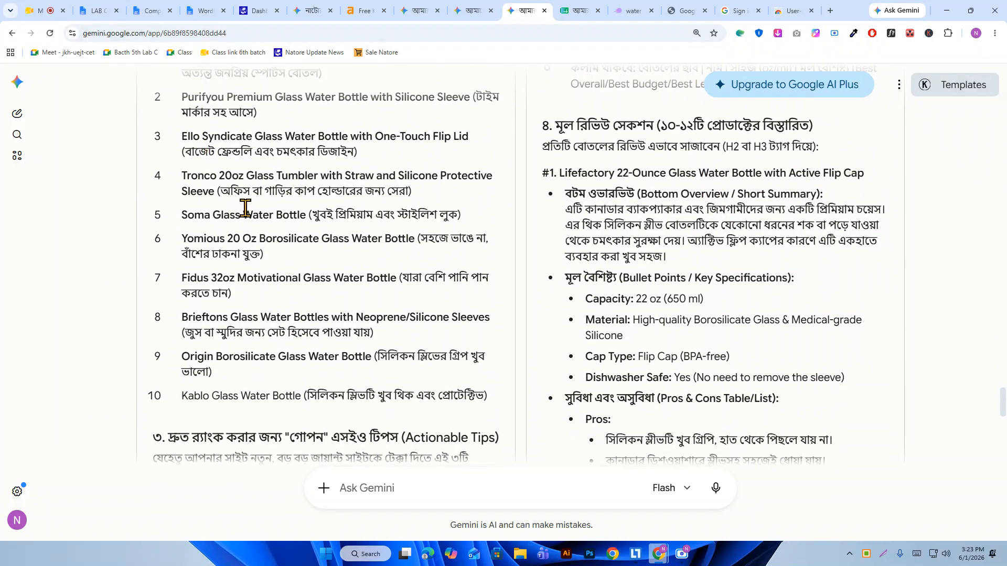
scroll(245, 210, "up", 1)
scroll(231, 257, "down", 4)
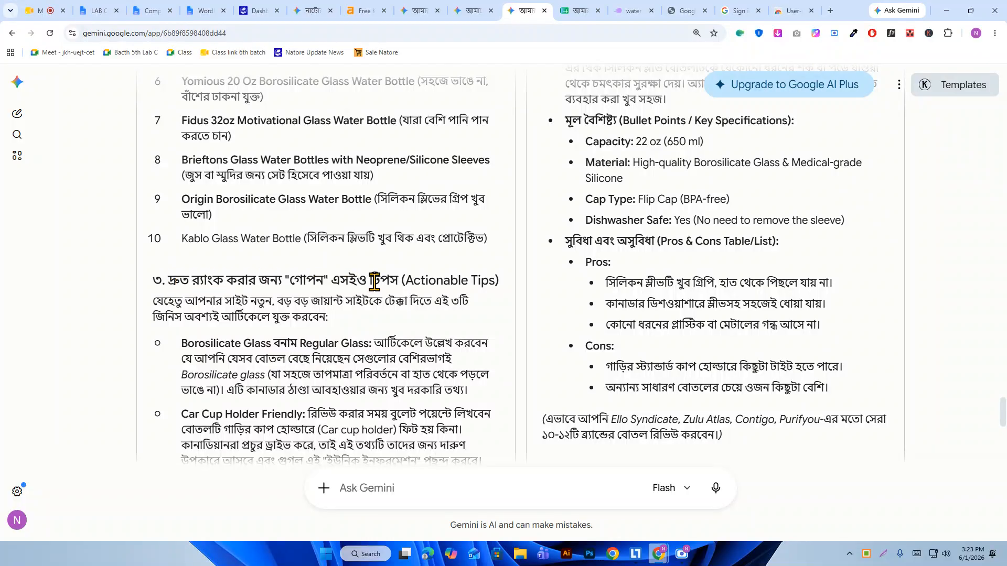
scroll(483, 273, "down", 2)
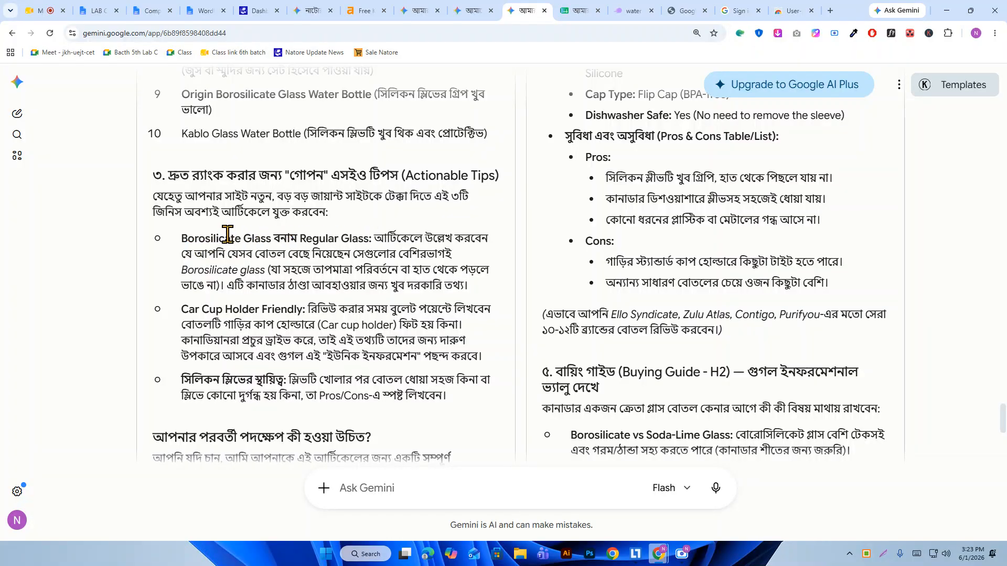
- Revisit Choice A's content outline, including Detailed Product Reviews and Buying Guide, and return to the Actionable Tips section
scroll(215, 237, "up", 10)
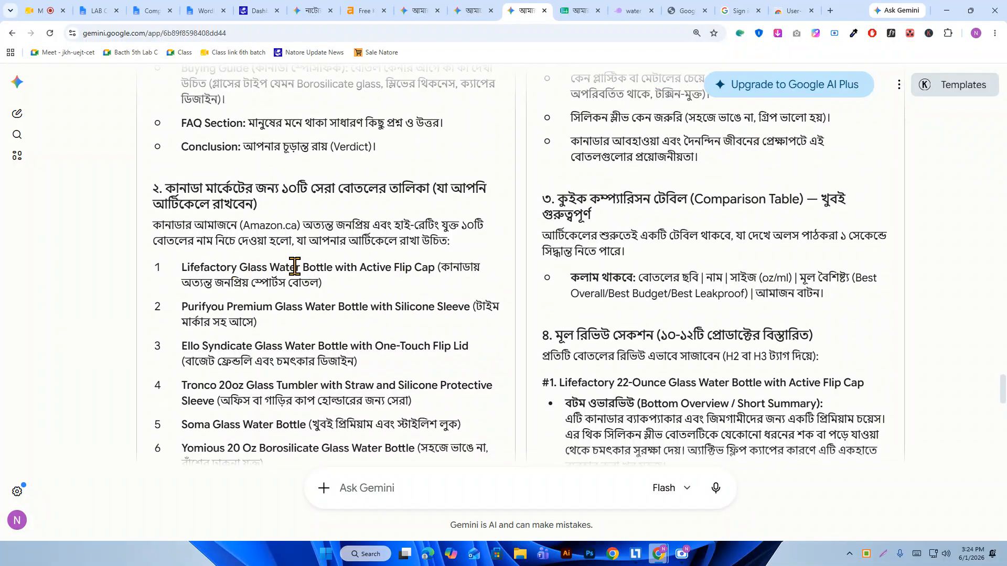
scroll(285, 270, "up", 7)
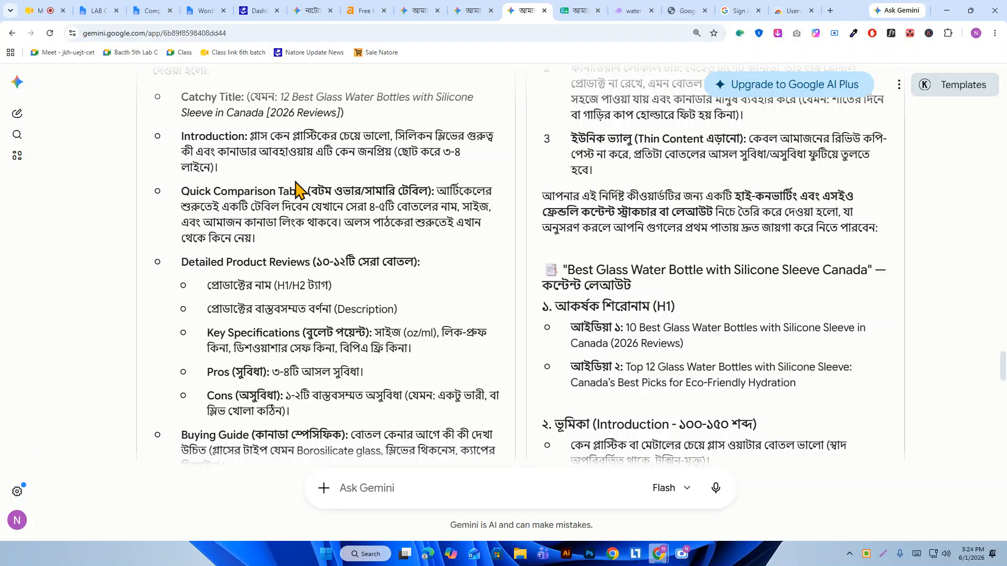
scroll(259, 200, "down", 2)
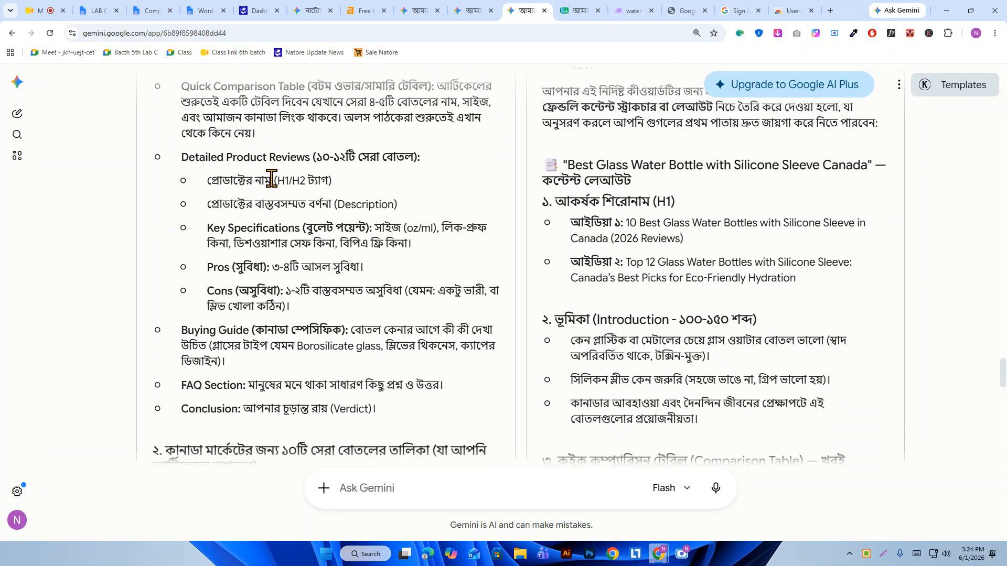
scroll(356, 178, "down", 1)
triple_click(374, 152)
scroll(298, 289, "down", 12)
scroll(298, 289, "down", 2)
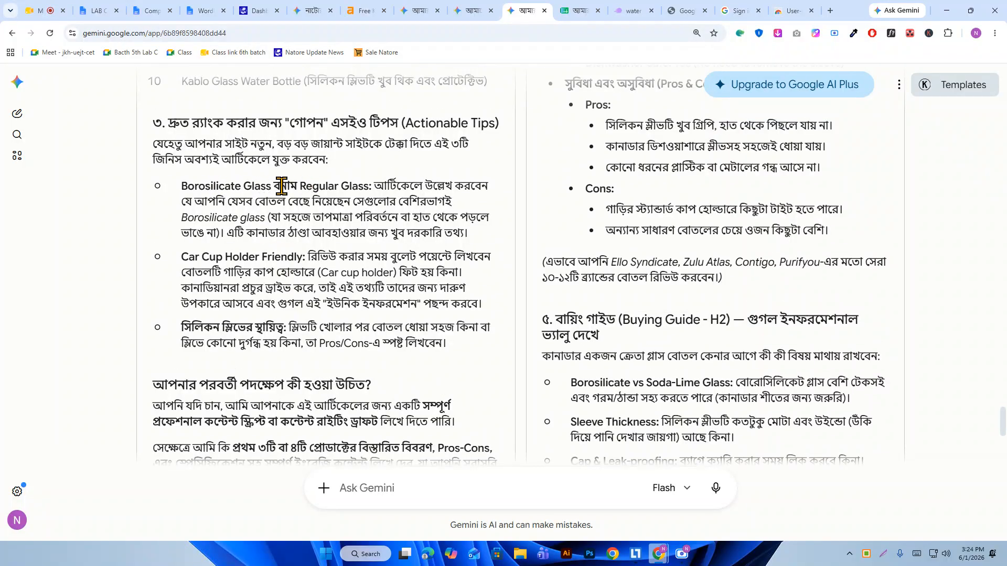
- Read the Borosilicate Glass versus Regular Glass tip in Choice A, highlighting its closing remark about Canada's cold weather
scroll(255, 188, "up", 1)
triple_click(215, 237)
scroll(344, 225, "up", 5)
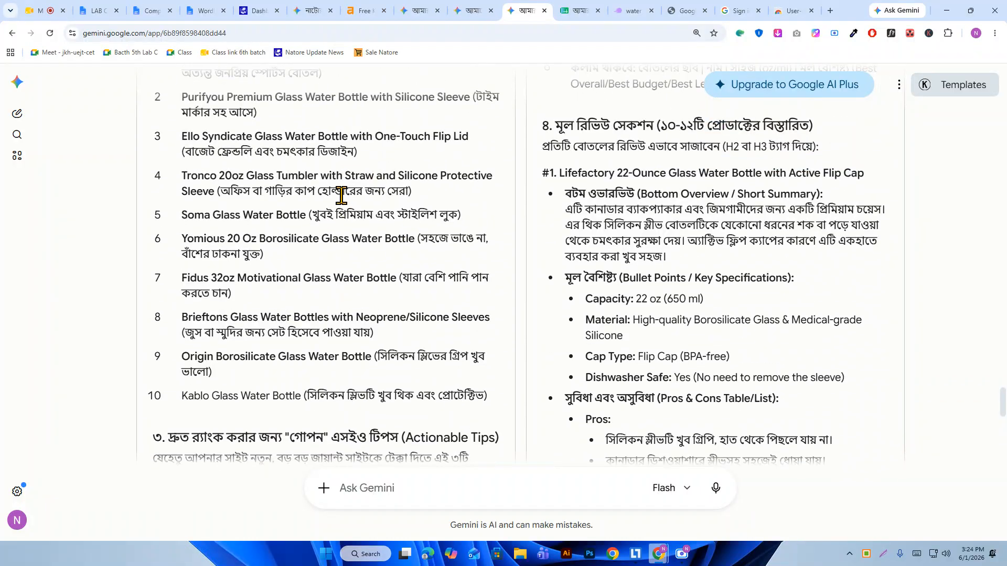
scroll(327, 217, "down", 6)
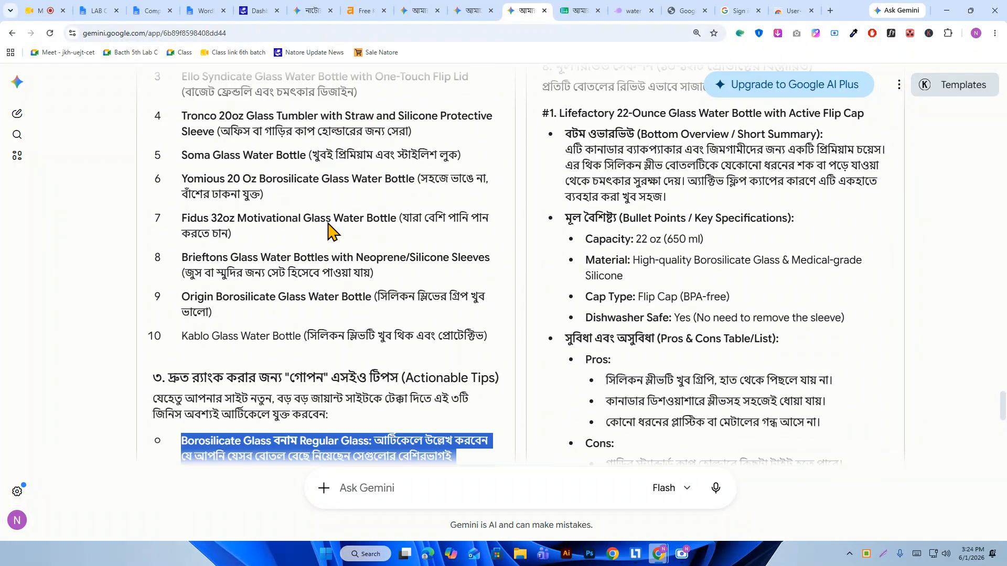
double_click(316, 186)
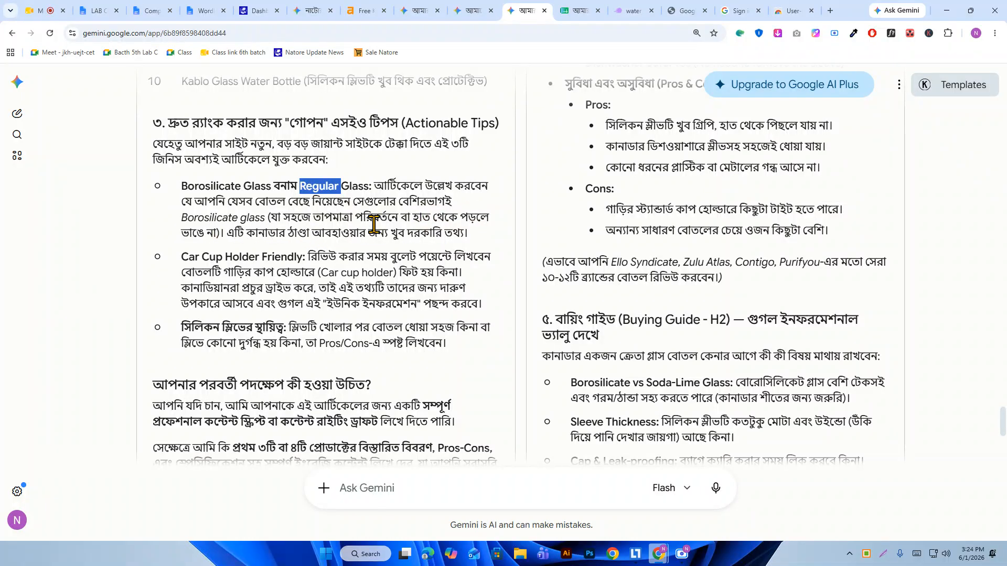
left_click_drag(468, 232, 297, 232)
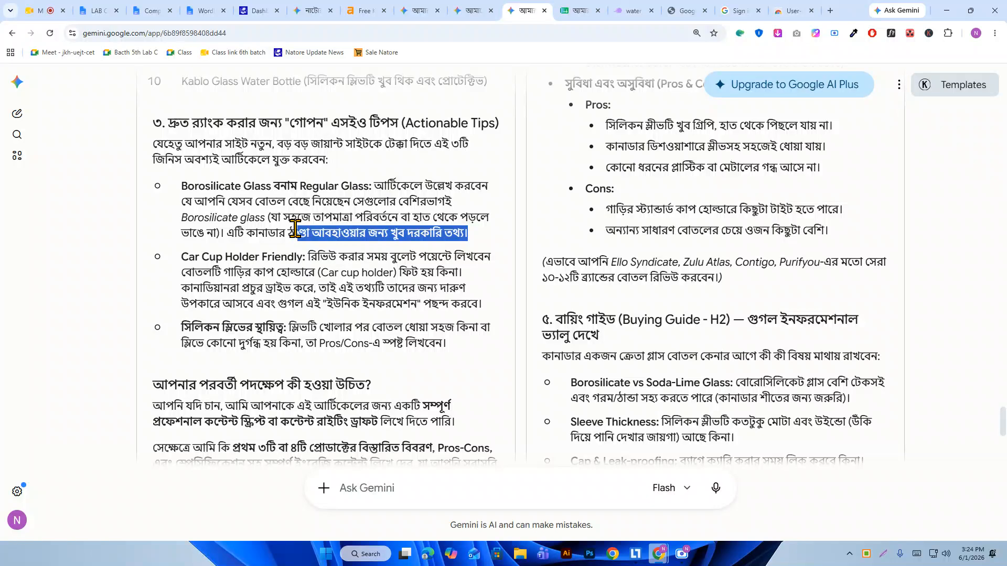
- Read Choice A's Car Cup Holder Friendly and silicone sleeve durability tips, highlighting both, and continue to the suggested next steps
scroll(307, 217, "down", 1)
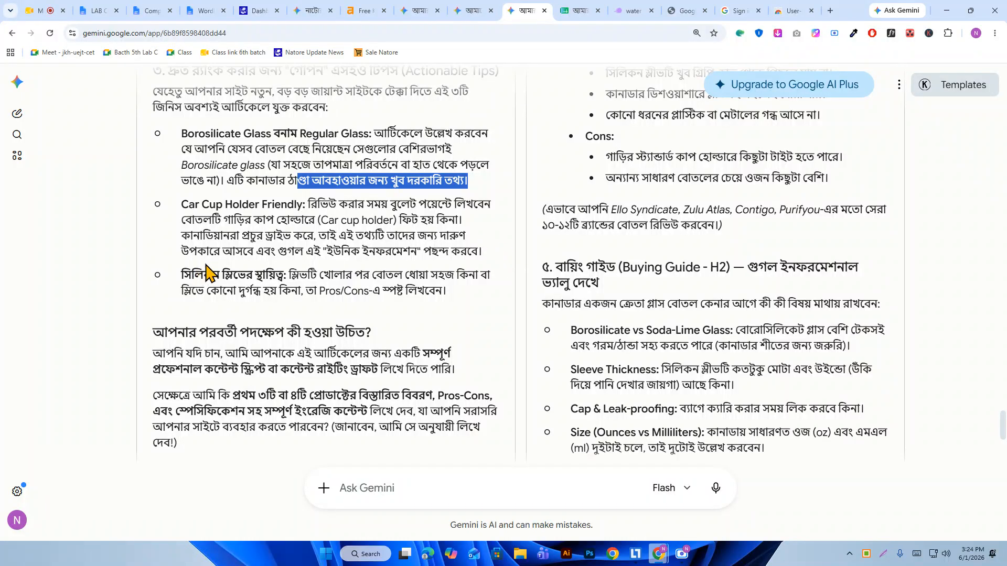
left_click_drag(486, 254, 178, 212)
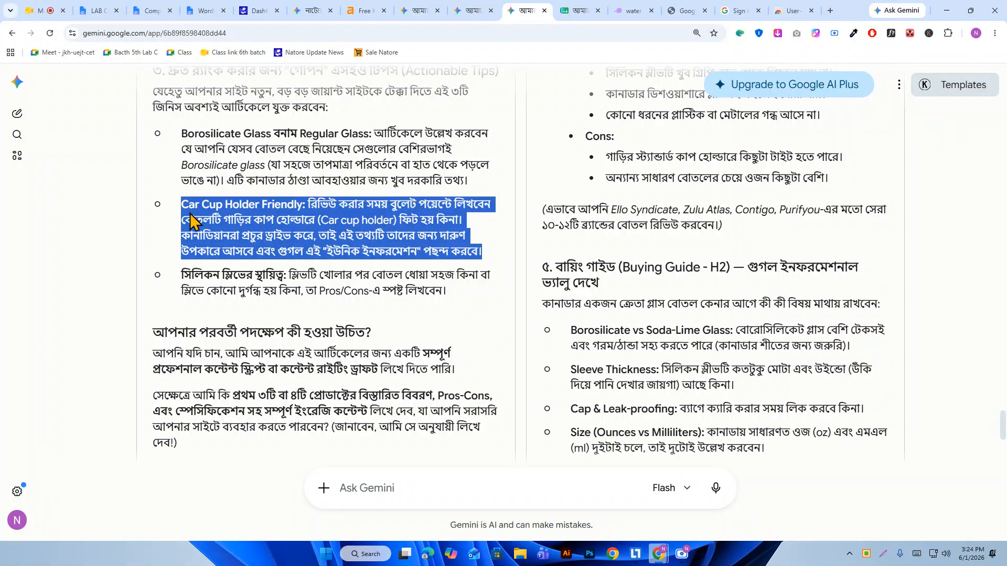
scroll(189, 223, "down", 1)
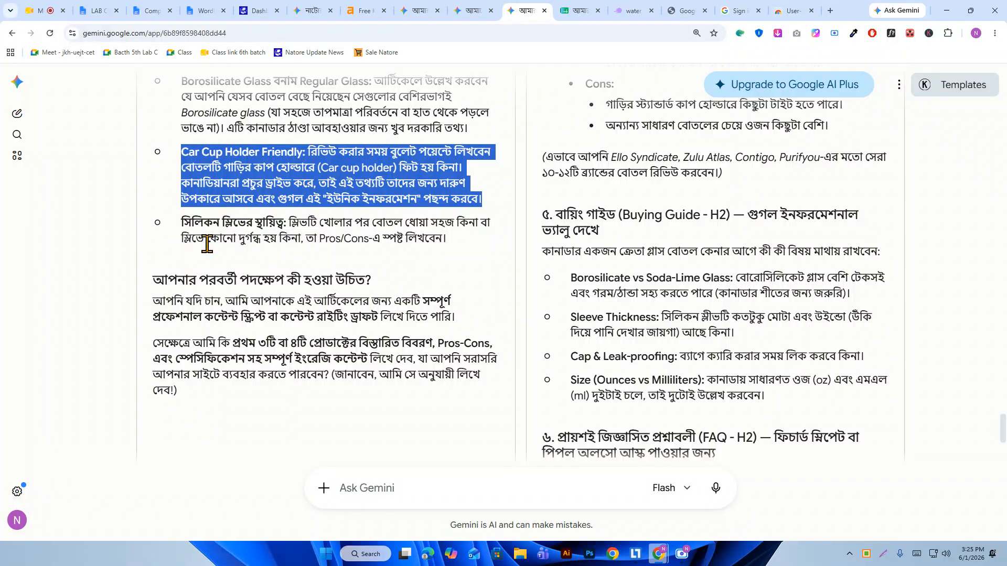
left_click_drag(456, 254, 195, 223)
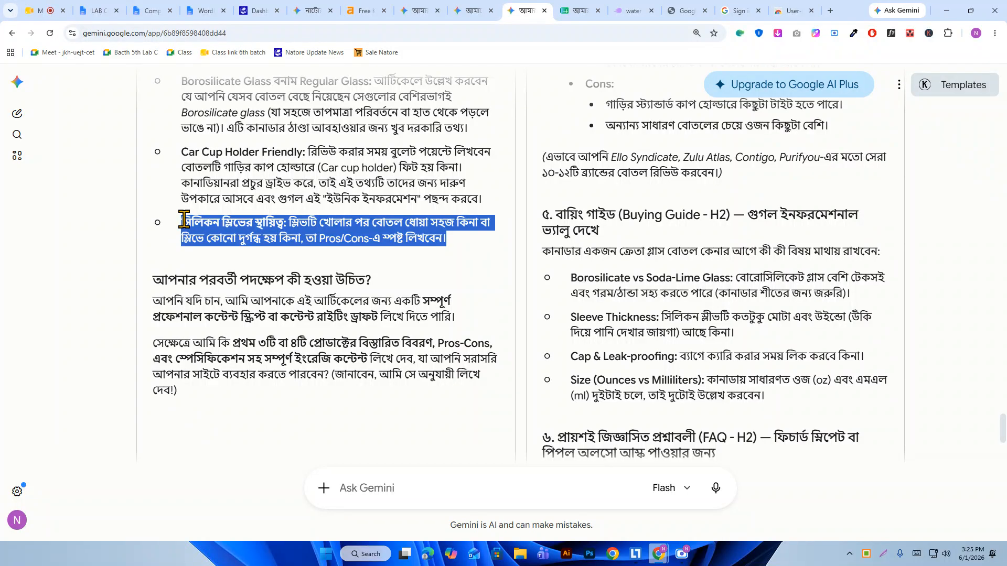
scroll(189, 229, "down", 2)
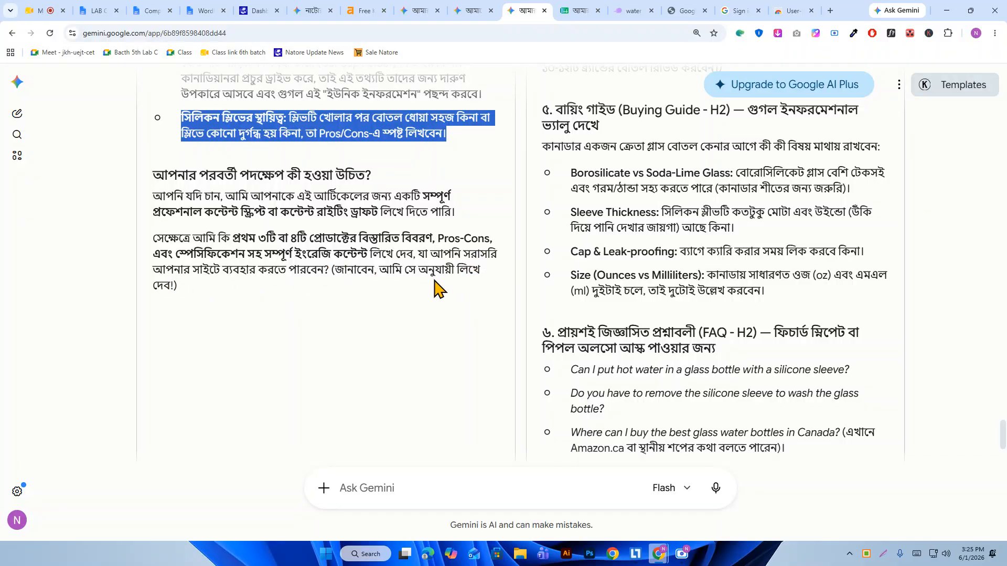
- Return to the beginning of the Choice A and Choice B responses
scroll(294, 297, "up", 15)
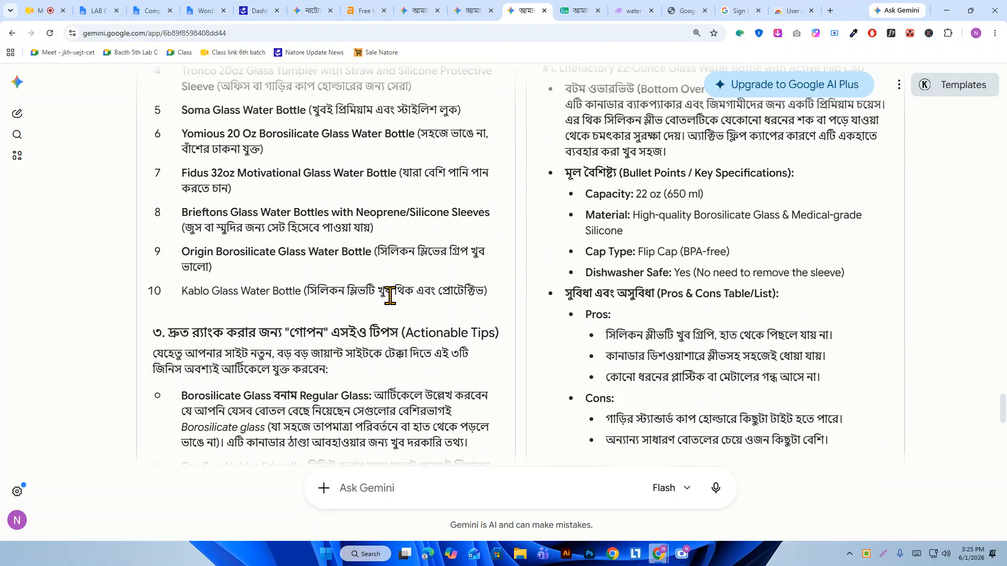
scroll(390, 295, "up", 15)
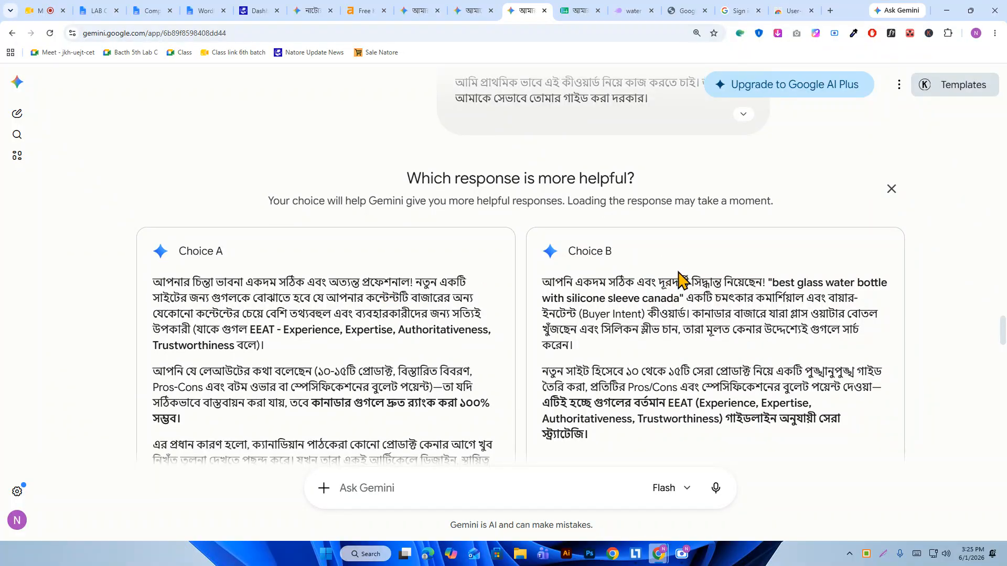
scroll(680, 273, "down", 1)
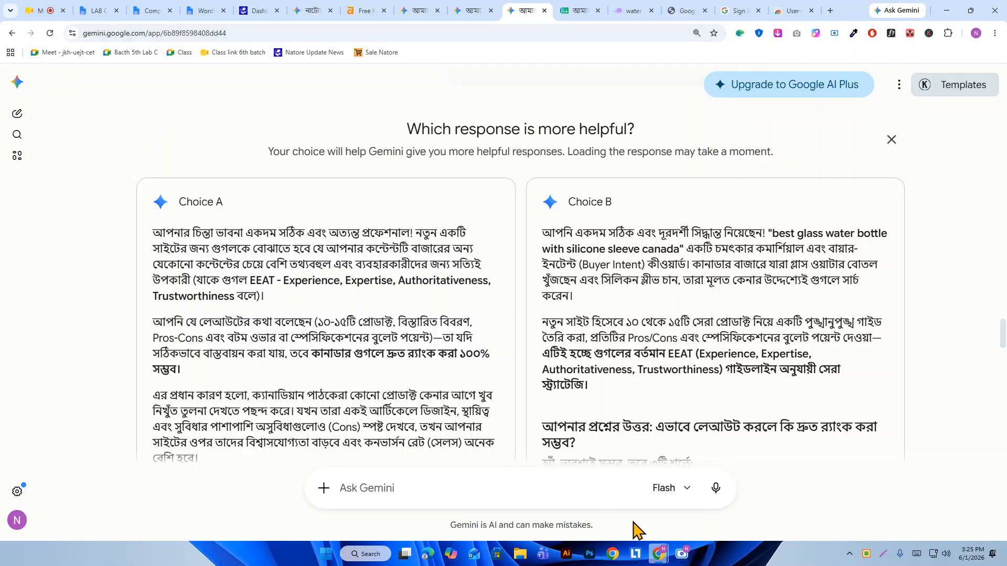
left_click(682, 554)
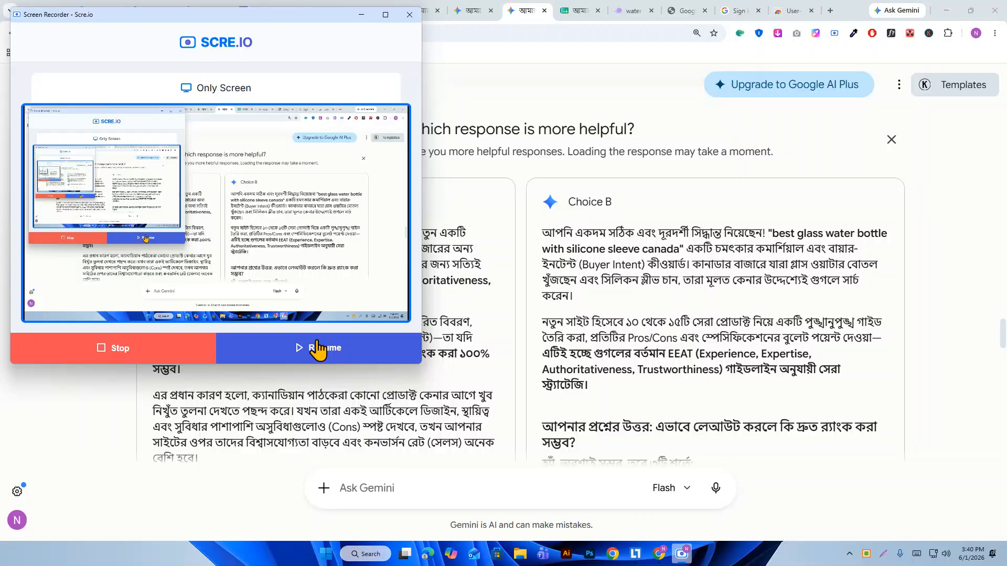
left_click(317, 349)
left_click(361, 15)
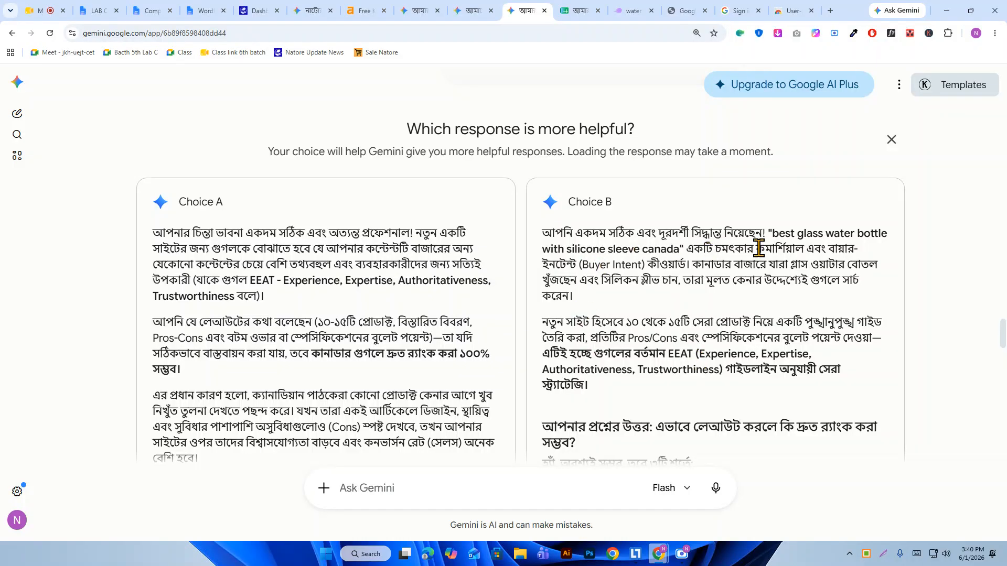
- Read Choice B's introduction and its answer on fast ranking, highlighting the target keyword and the line introducing the three conditions
left_click_drag(674, 249, 774, 232)
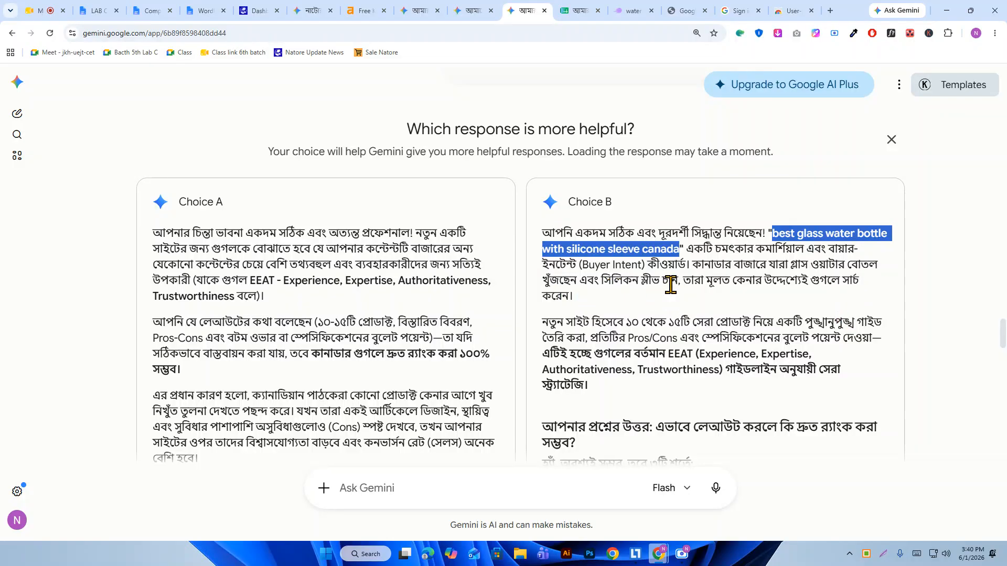
scroll(635, 310, "down", 1)
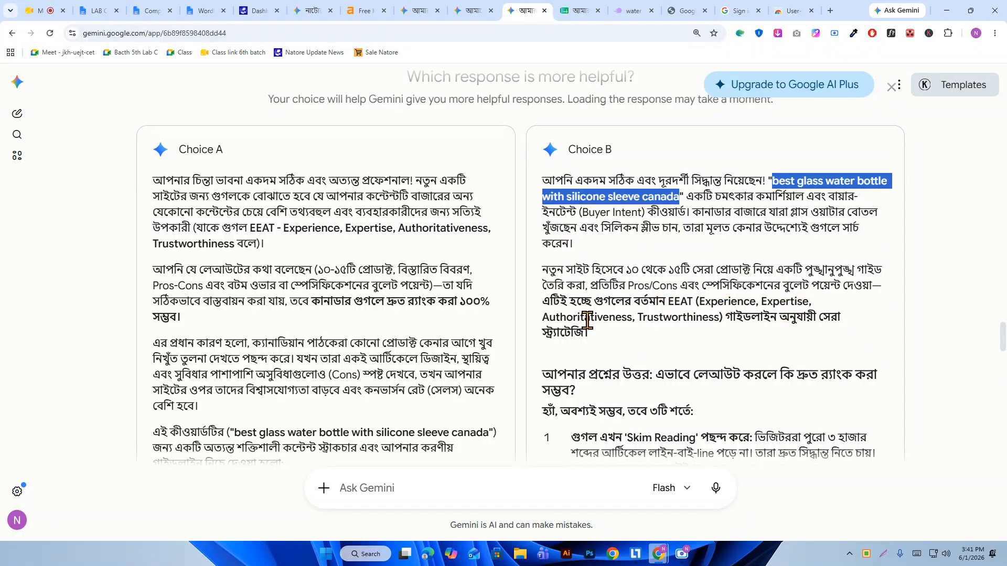
scroll(624, 320, "down", 3)
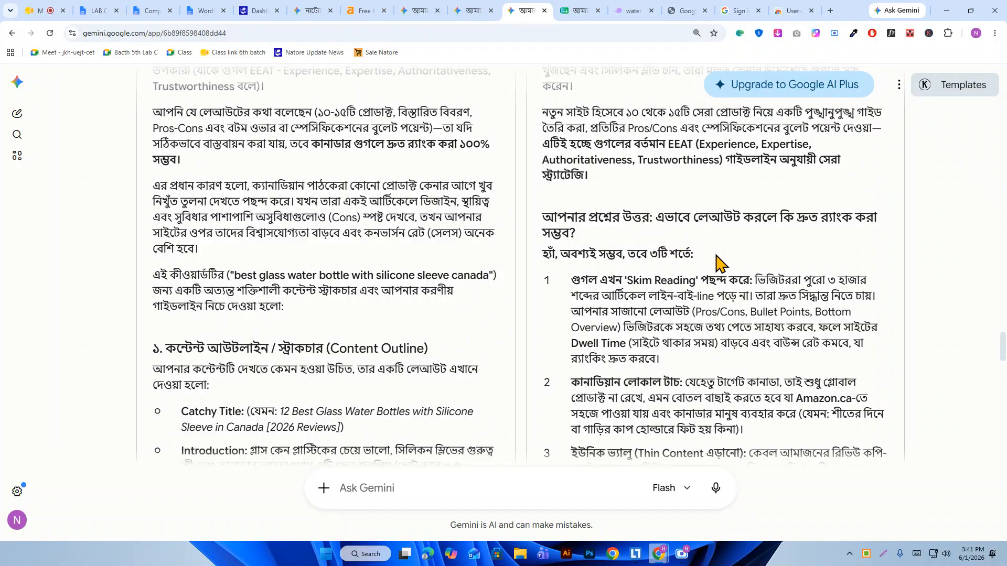
left_click_drag(721, 262, 543, 260)
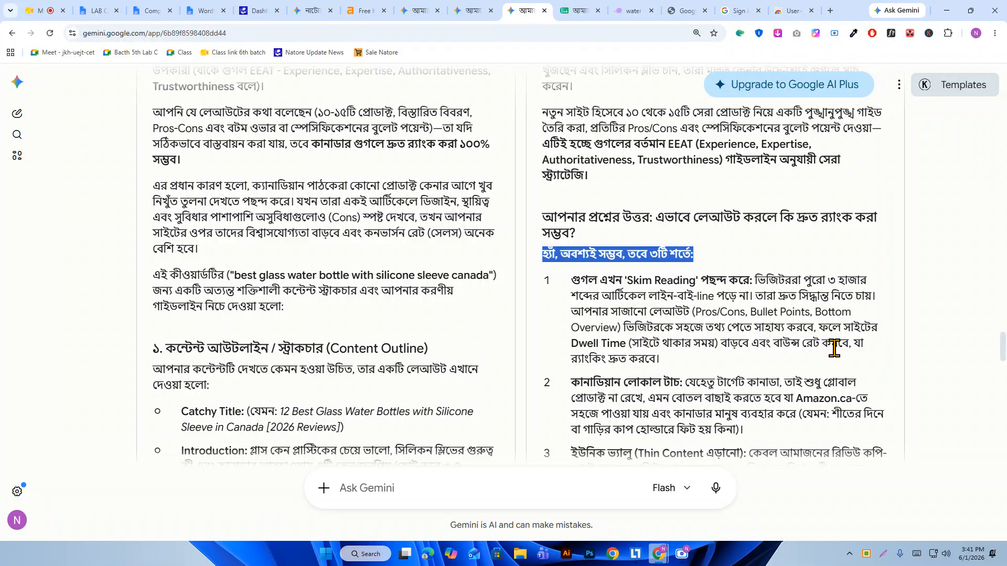
- Read Choice B's three ranking conditions on Skim Reading, Canadian local touch and unique value, continuing to its content layout heading
scroll(679, 361, "down", 1)
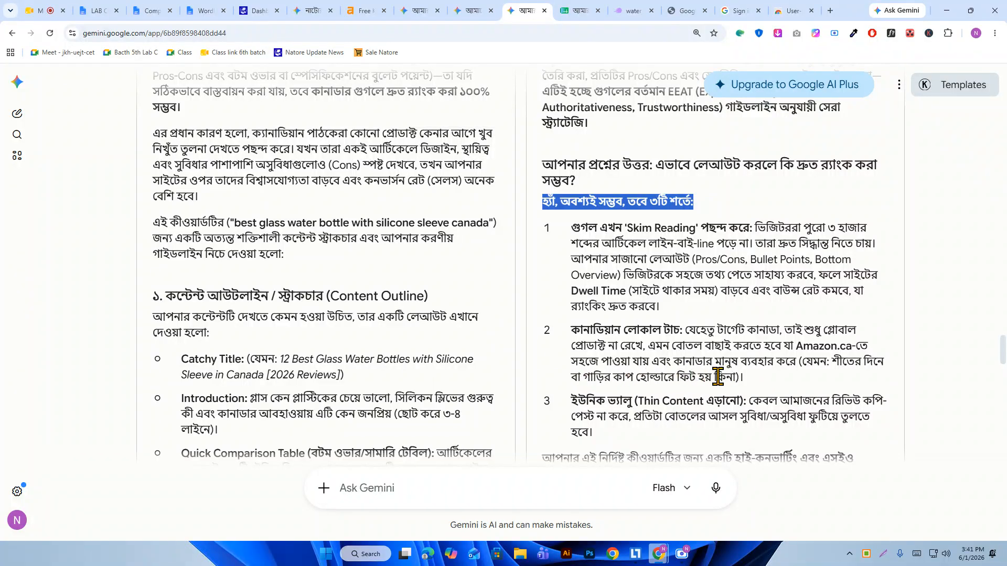
scroll(724, 375, "down", 2)
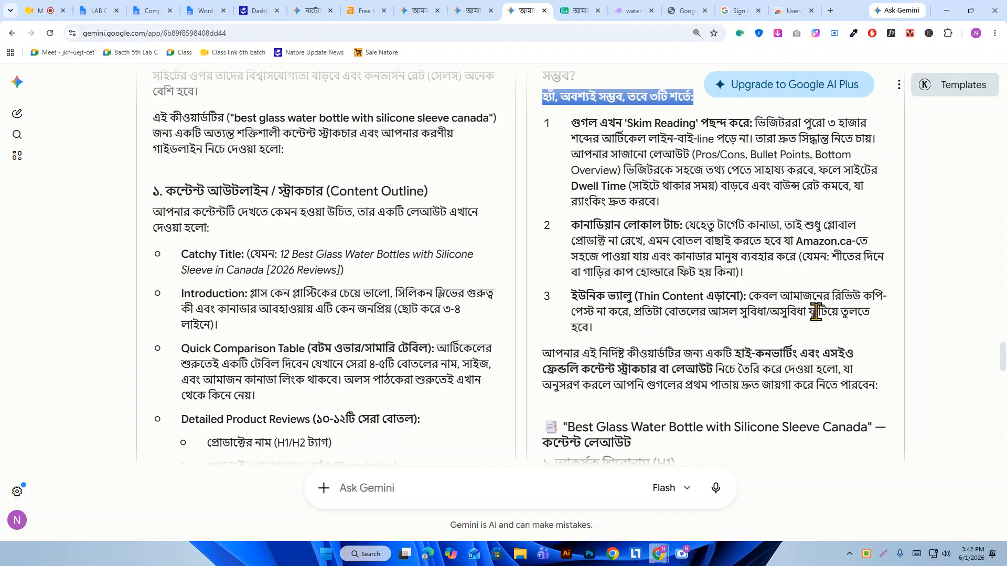
scroll(619, 333, "down", 1)
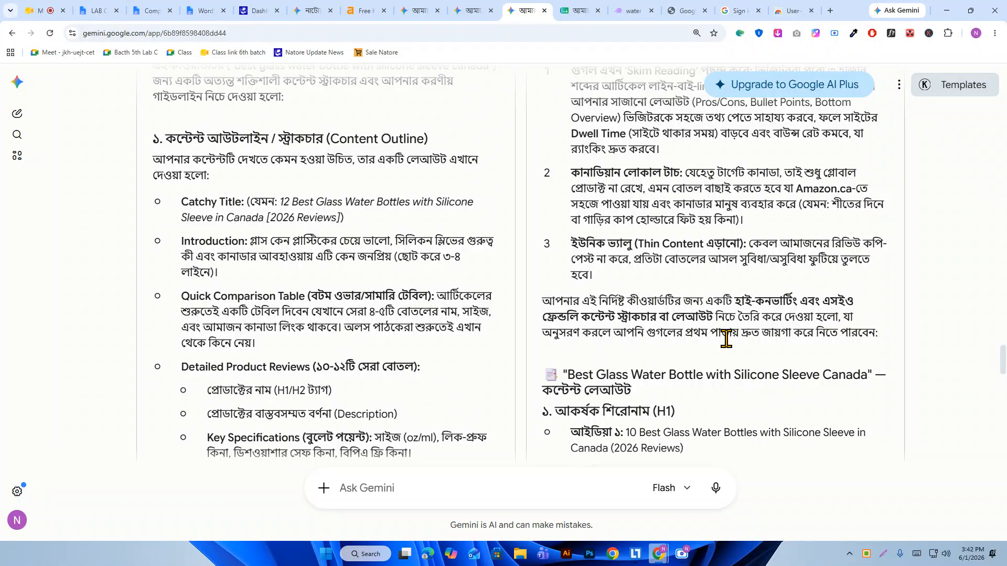
scroll(838, 346, "down", 4)
scroll(735, 317, "up", 1)
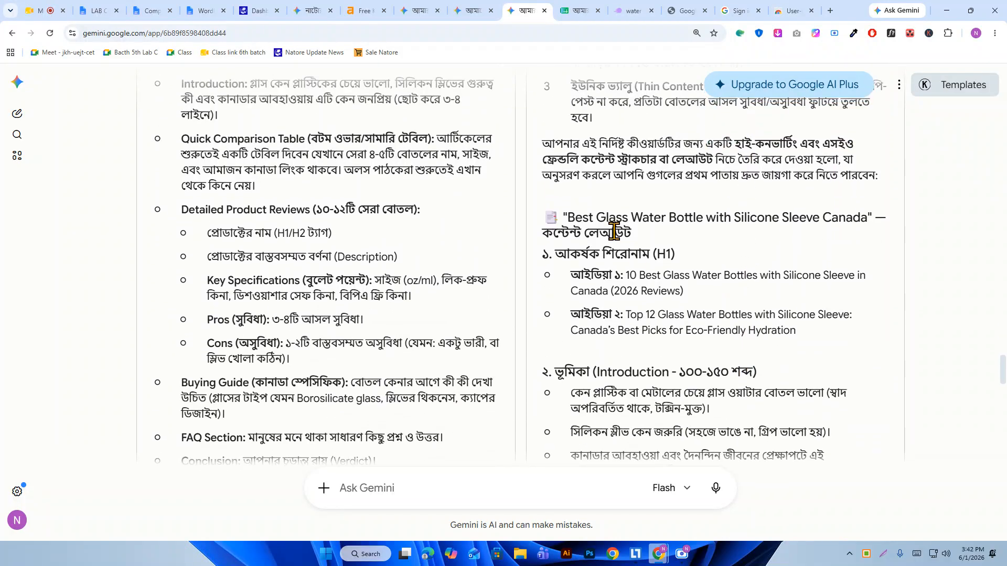
- Compare Choice B's layout heading and H1 title ideas with Choice A's Catchy Title example, highlighting the heading and the example
left_click_drag(568, 217, 848, 213)
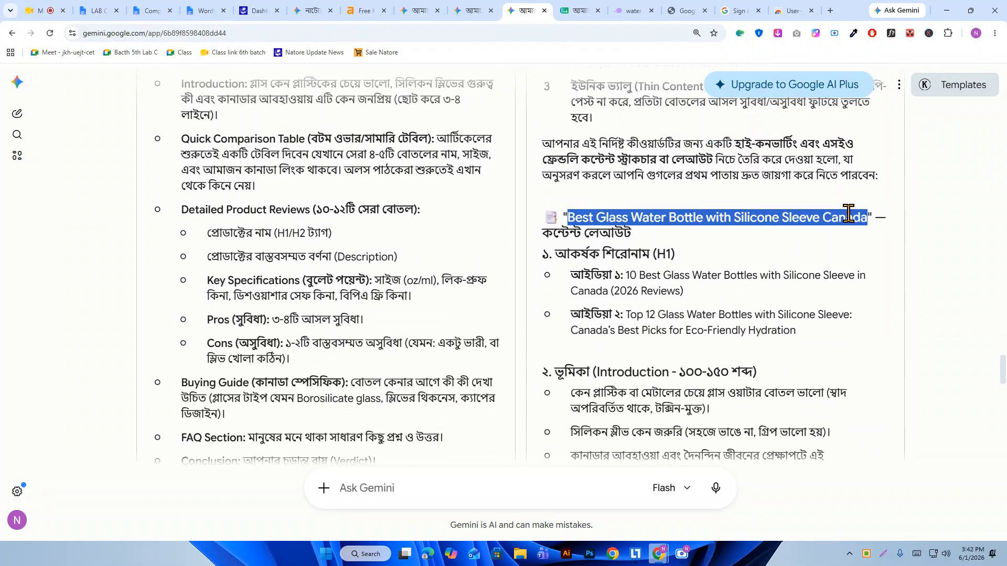
mouse_move(576, 255)
left_mouse_down()
mouse_move(616, 254)
mouse_move(579, 252)
left_mouse_up()
left_click(579, 252)
left_click(598, 272)
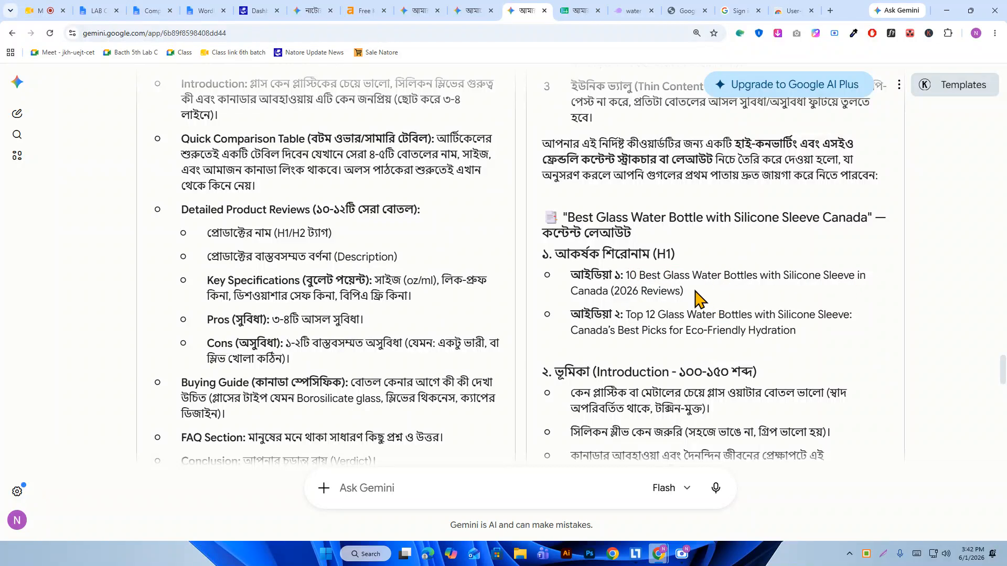
scroll(346, 256, "up", 2)
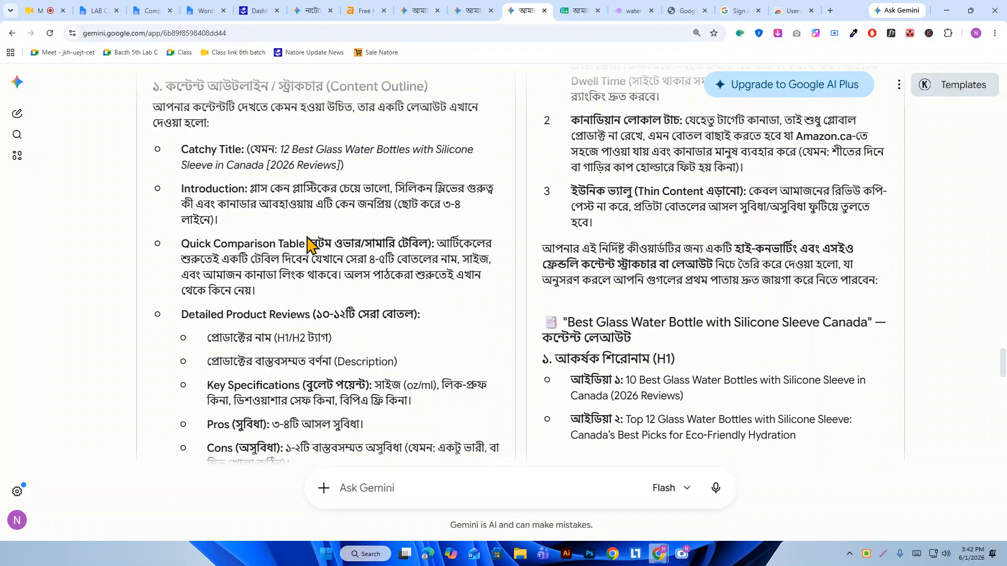
left_click_drag(346, 166, 278, 145)
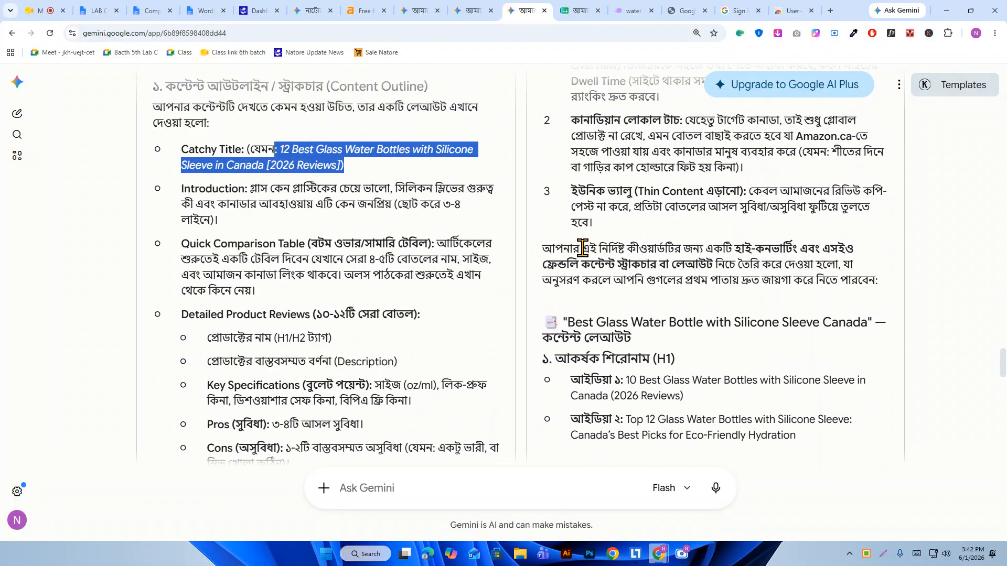
- Review the suggested H1 title ideas and the introduction section in the second response's content layout
scroll(567, 244, "down", 2)
left_click_drag(684, 292, 614, 274)
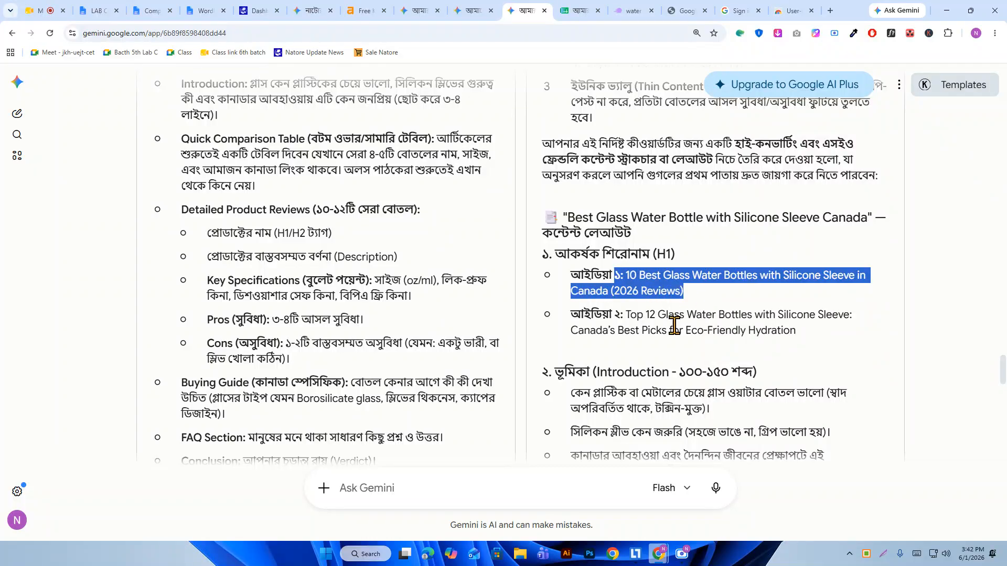
scroll(650, 336, "down", 2)
left_click(637, 212)
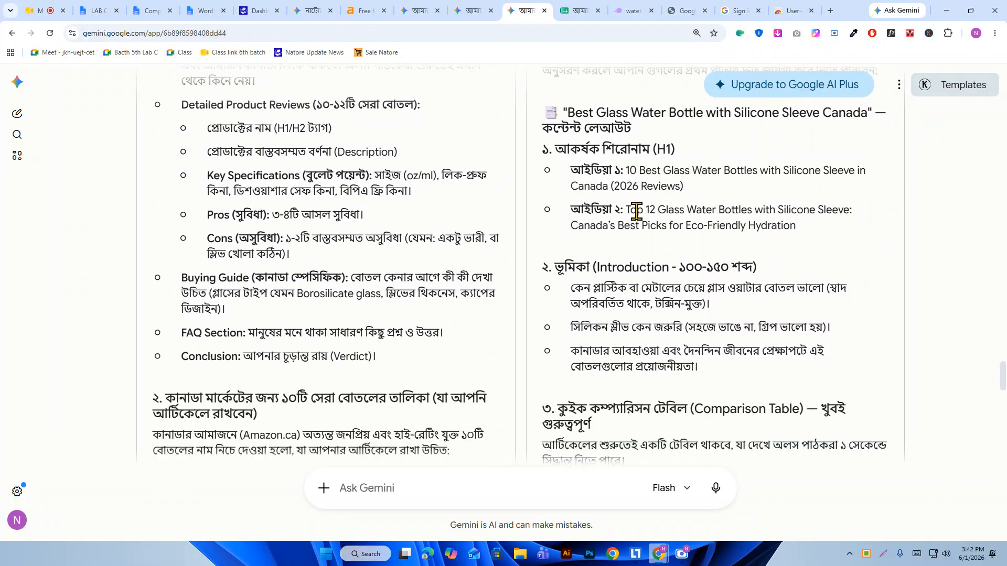
left_click_drag(821, 233, 575, 167)
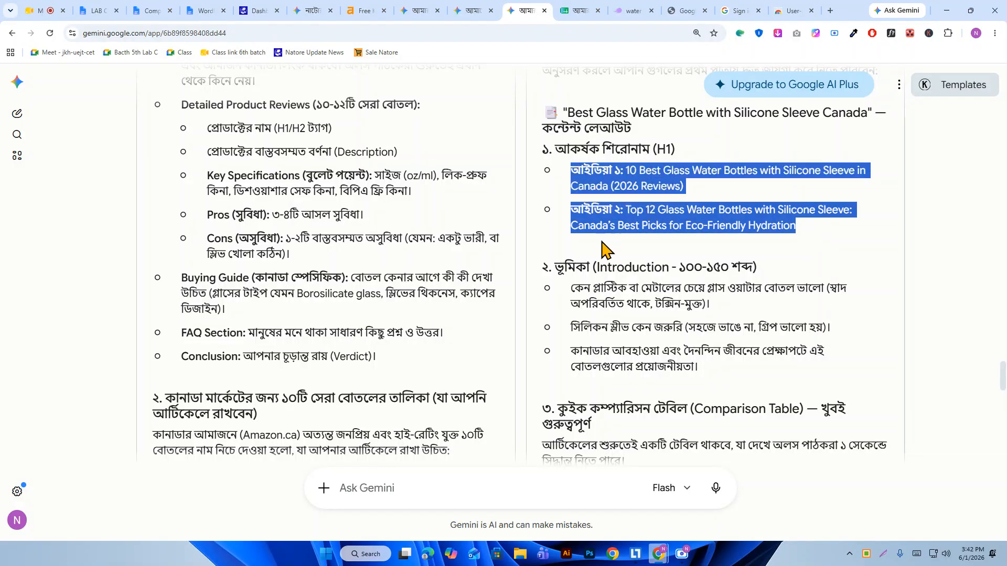
left_click(611, 288)
scroll(566, 273, "down", 1)
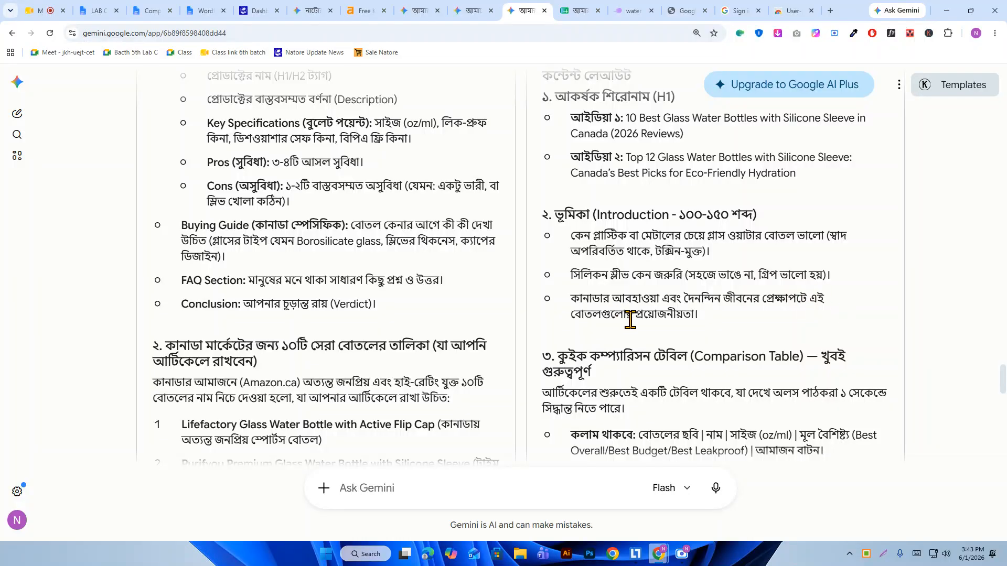
left_click_drag(722, 322, 546, 218)
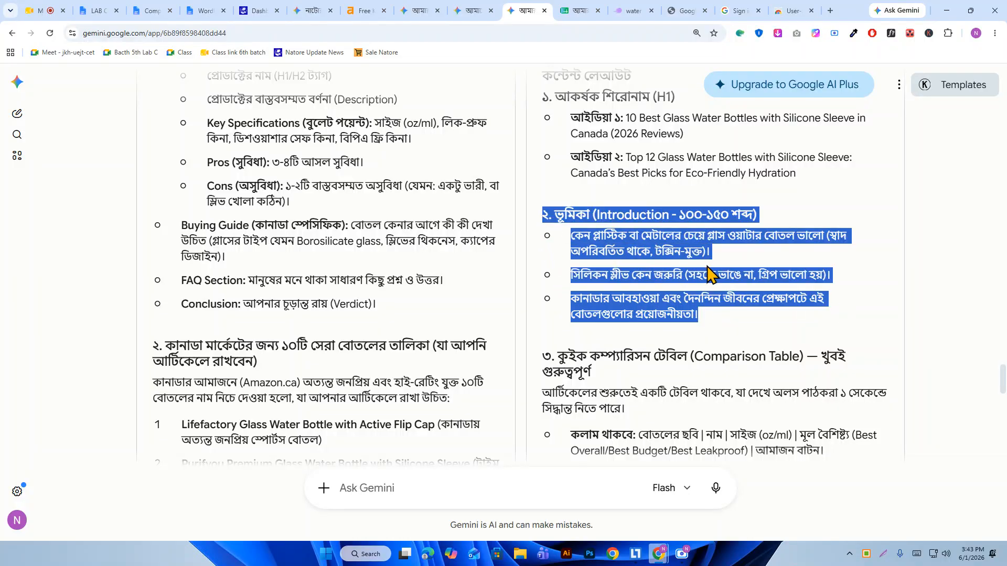
- Examine the Comparison Table section and its recommended columns in the second response
scroll(644, 270, "down", 2)
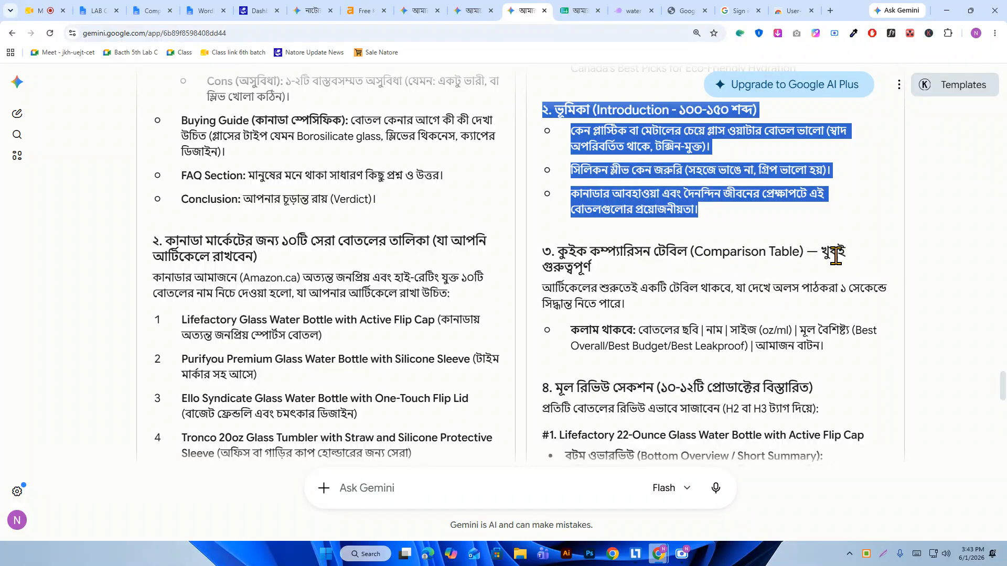
scroll(754, 268, "down", 1)
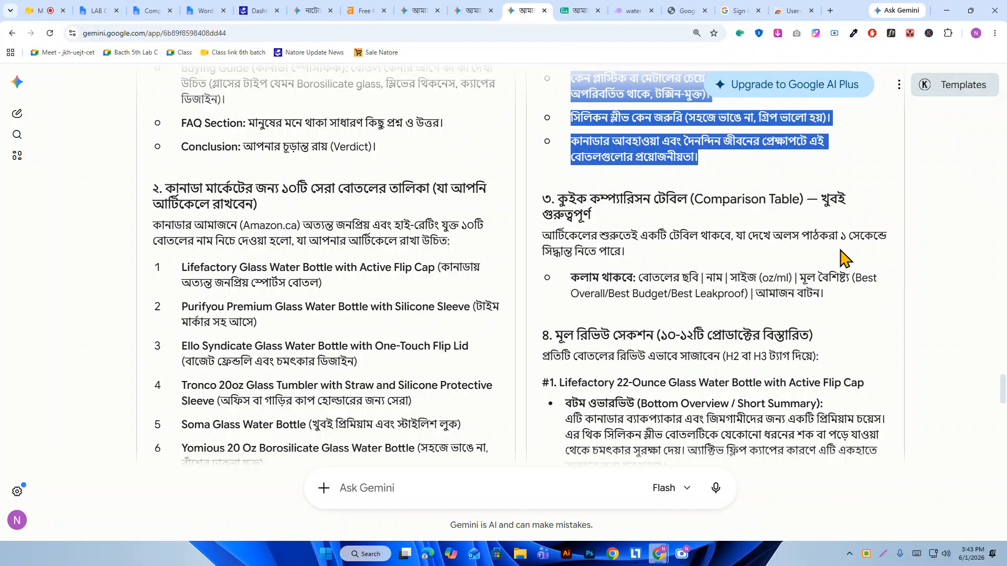
left_click_drag(627, 253, 514, 234)
left_click(649, 240)
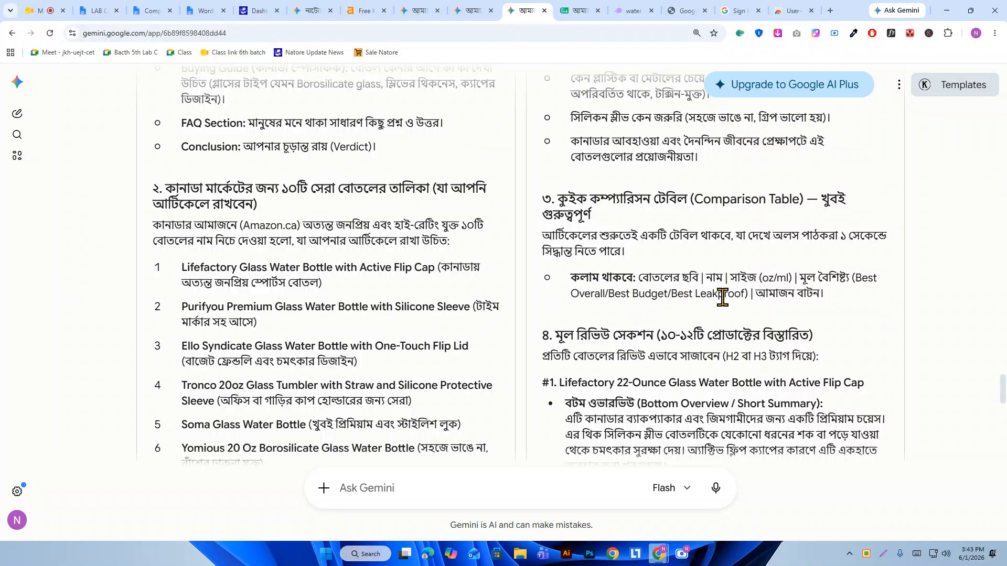
left_click_drag(839, 301, 573, 277)
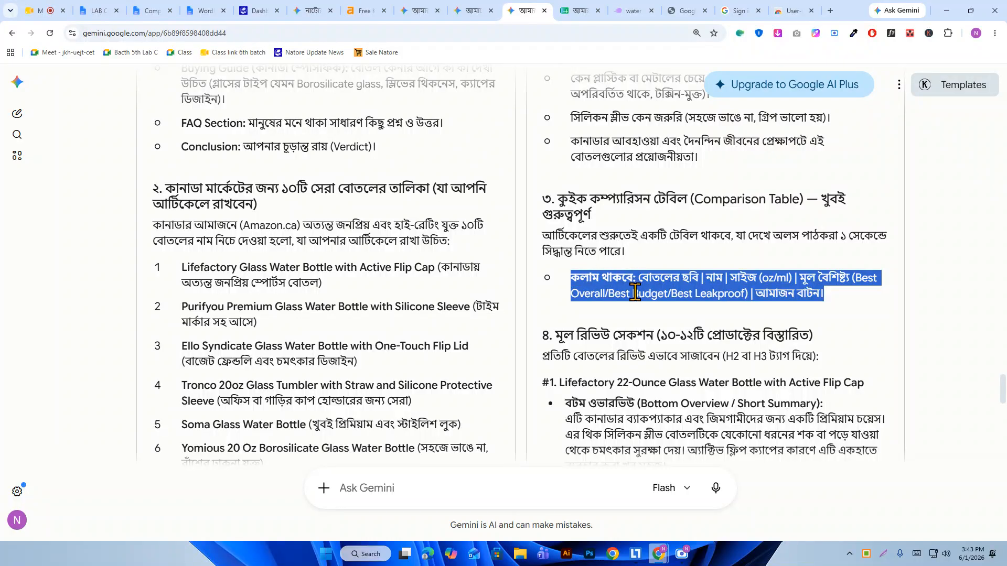
scroll(621, 279, "down", 2)
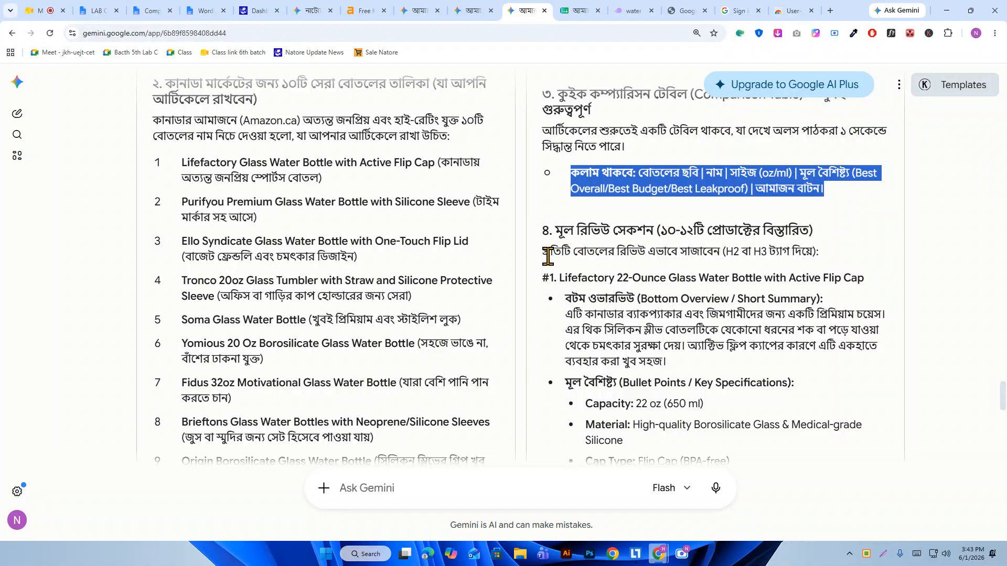
- Read the sample Lifefactory 22-Ounce bottle review, covering its heading, short summary, key specifications, pros and cons
left_click(738, 250)
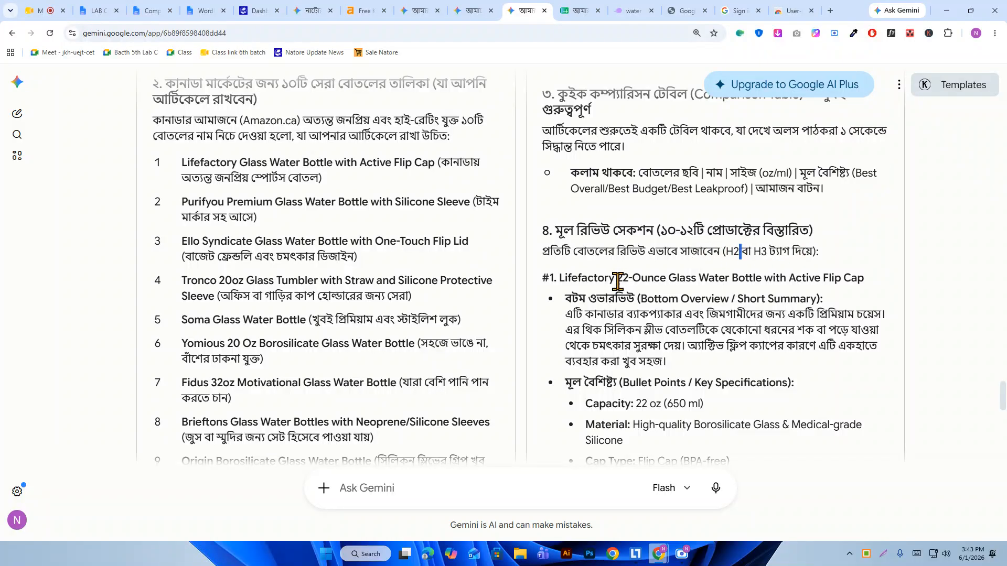
left_click_drag(565, 278, 863, 273)
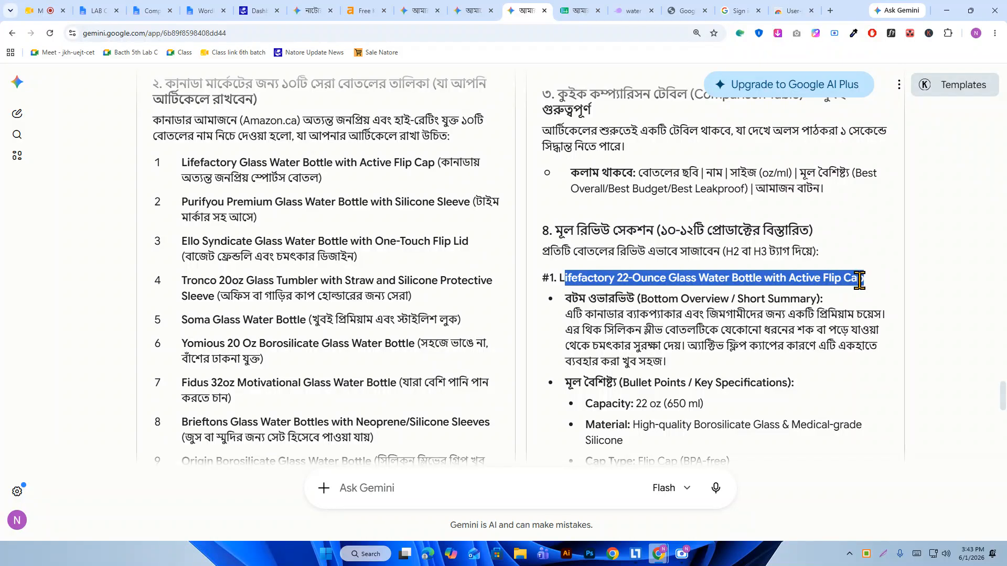
double_click(663, 278)
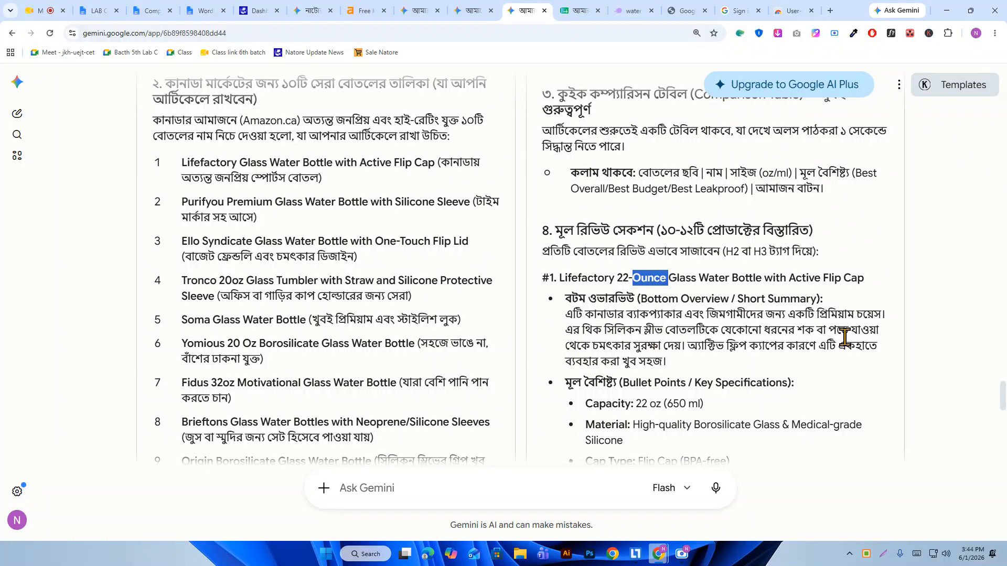
scroll(715, 336, "down", 1)
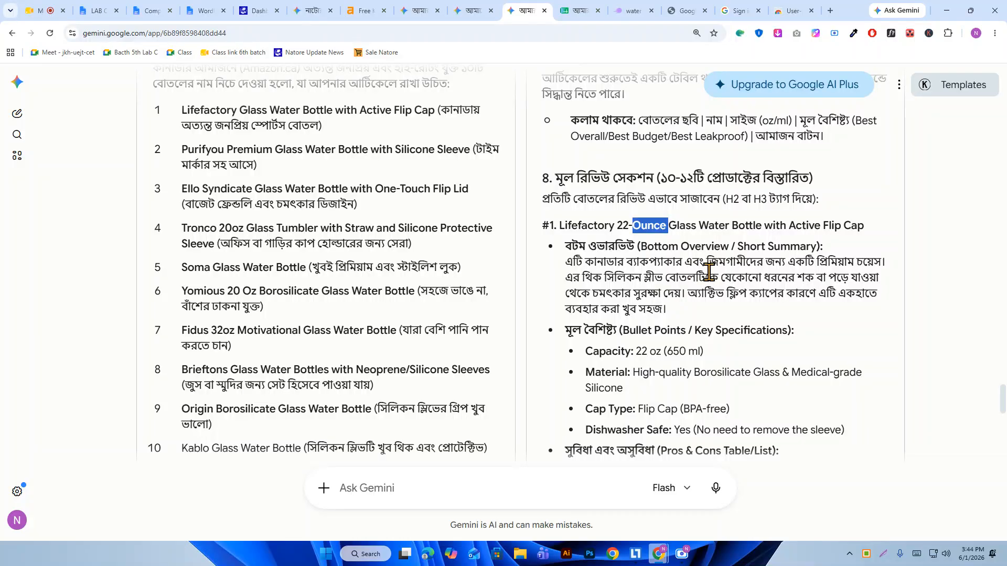
scroll(717, 286, "down", 1)
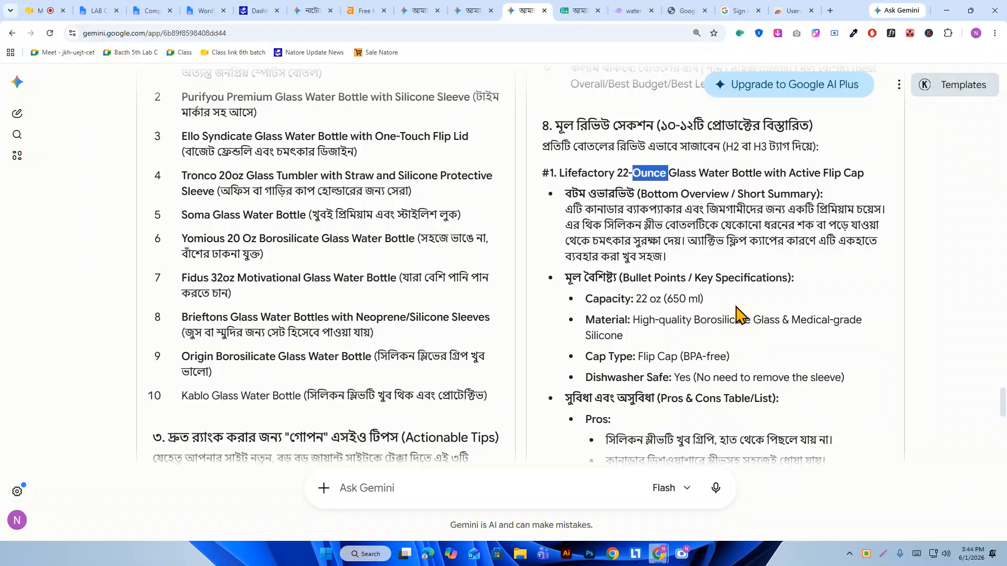
scroll(761, 322, "down", 1)
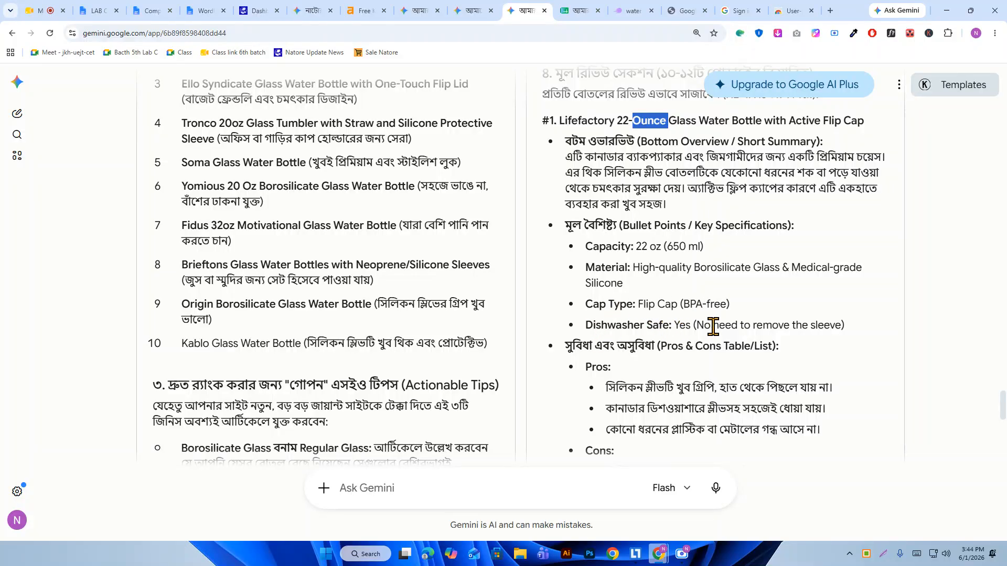
scroll(685, 326, "down", 1)
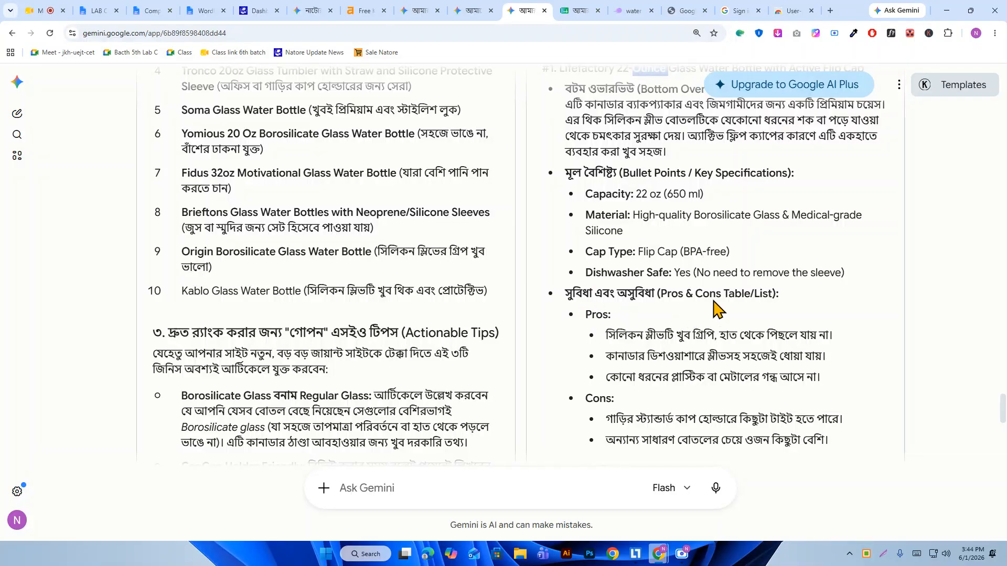
scroll(681, 335, "down", 1)
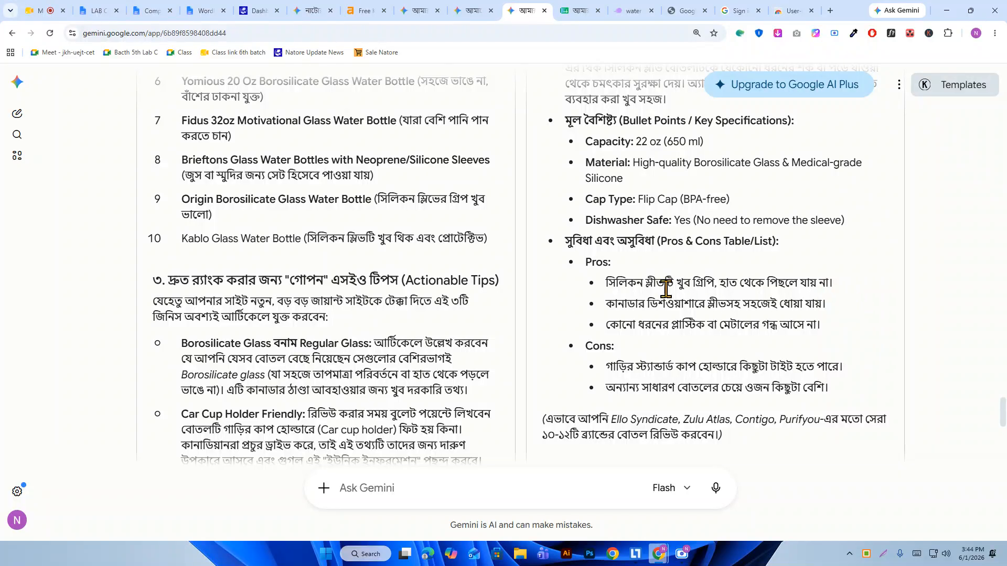
left_click_drag(838, 326, 604, 282)
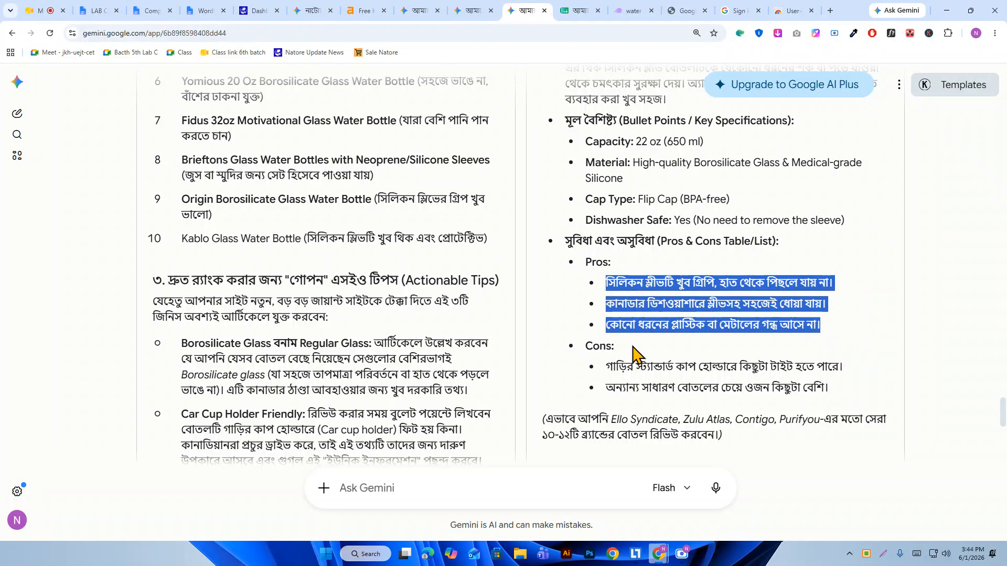
left_click_drag(850, 389, 609, 373)
scroll(632, 359, "down", 2)
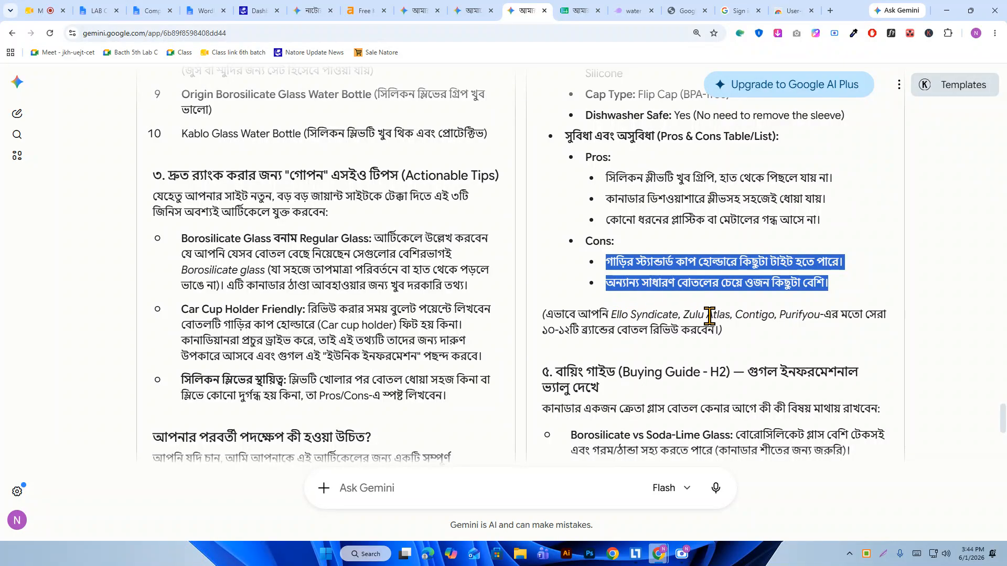
- Examine the note on reviewing other bottle brands alongside the Lifefactory review structure it says to repeat
left_click_drag(744, 340, 535, 317)
scroll(636, 218, "up", 3)
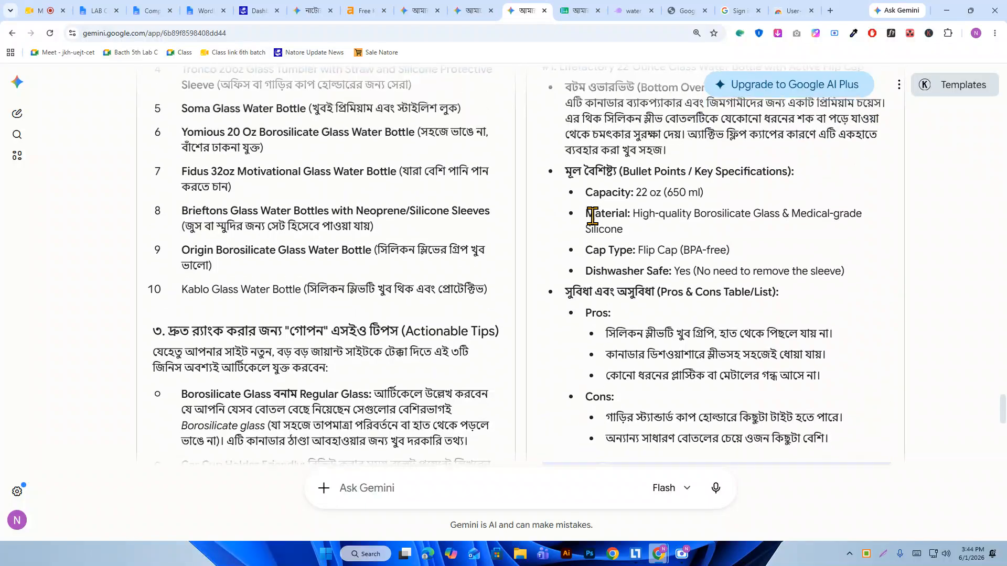
scroll(656, 271, "down", 2)
scroll(656, 271, "down", 3)
scroll(651, 272, "up", 2)
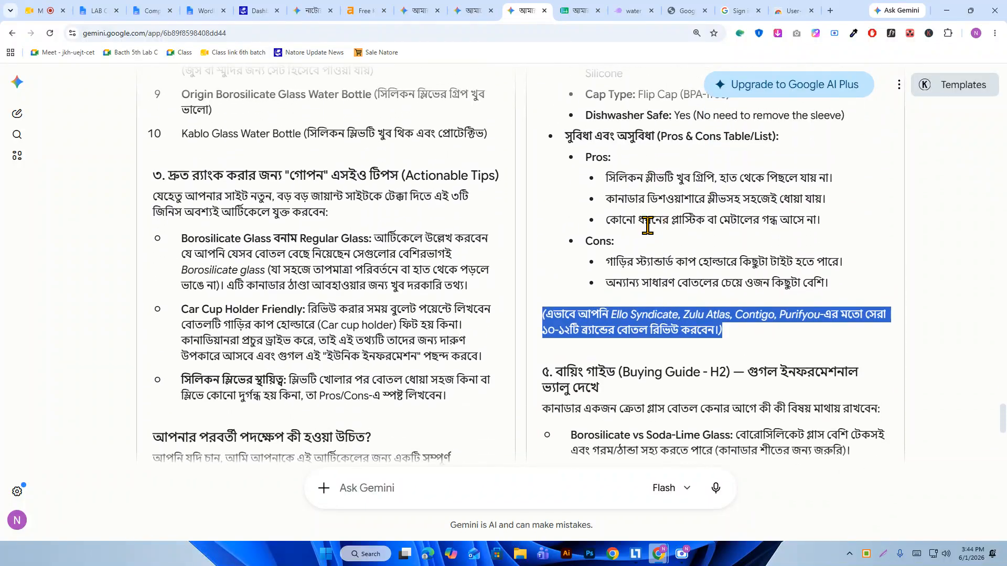
scroll(603, 205, "up", 4)
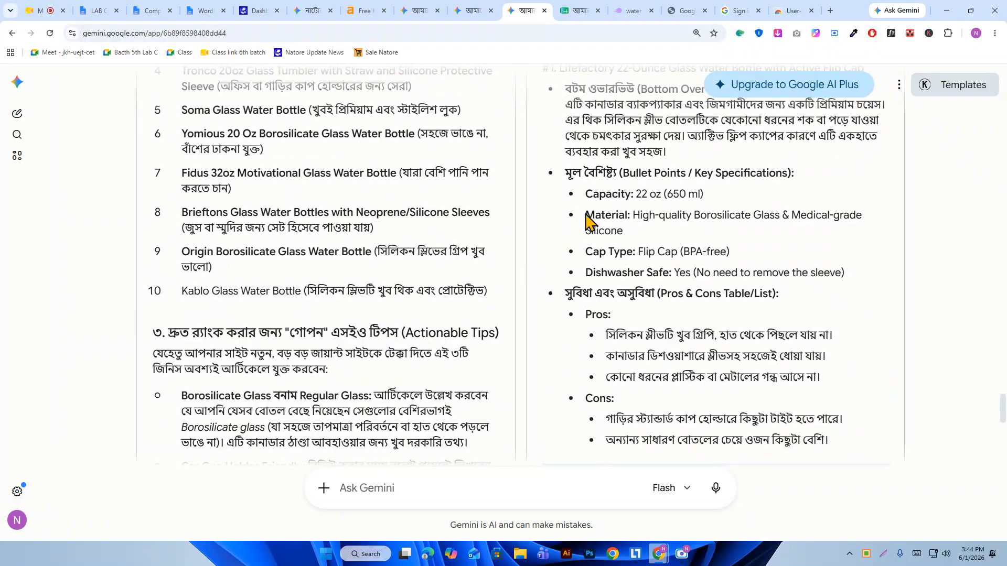
scroll(666, 231, "down", 3)
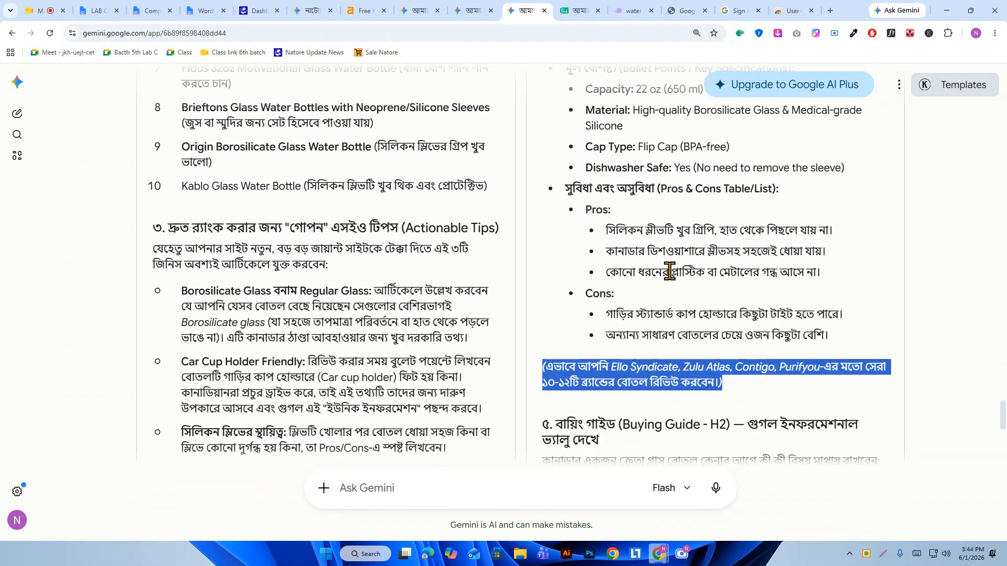
scroll(734, 341, "up", 1)
left_click_drag(824, 386, 565, 140)
scroll(611, 298, "up", 2)
scroll(656, 218, "down", 4)
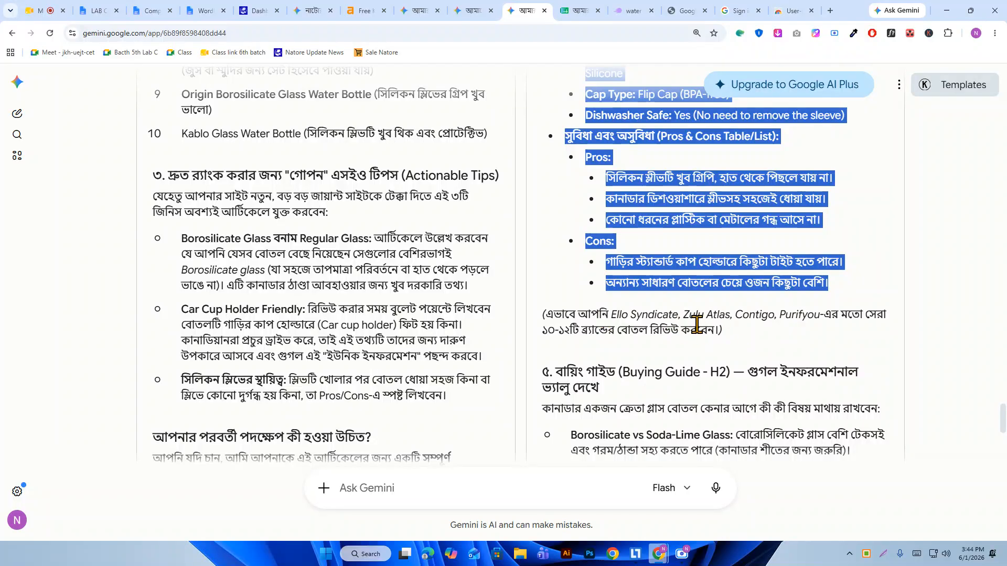
- Review the Buying Guide, FAQ and Conclusion sections through to the end of the second response
scroll(697, 324, "down", 2)
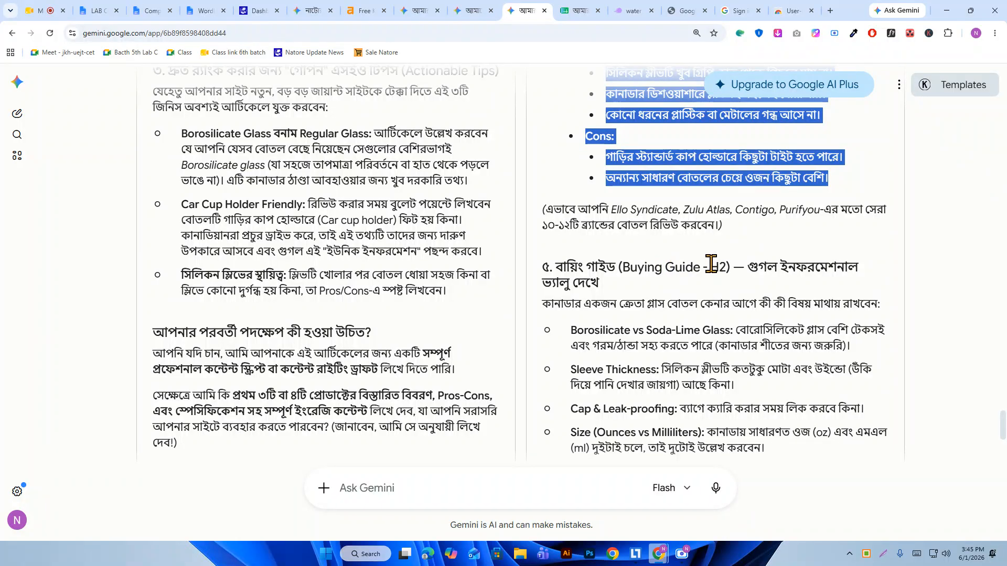
left_click_drag(637, 267, 709, 267)
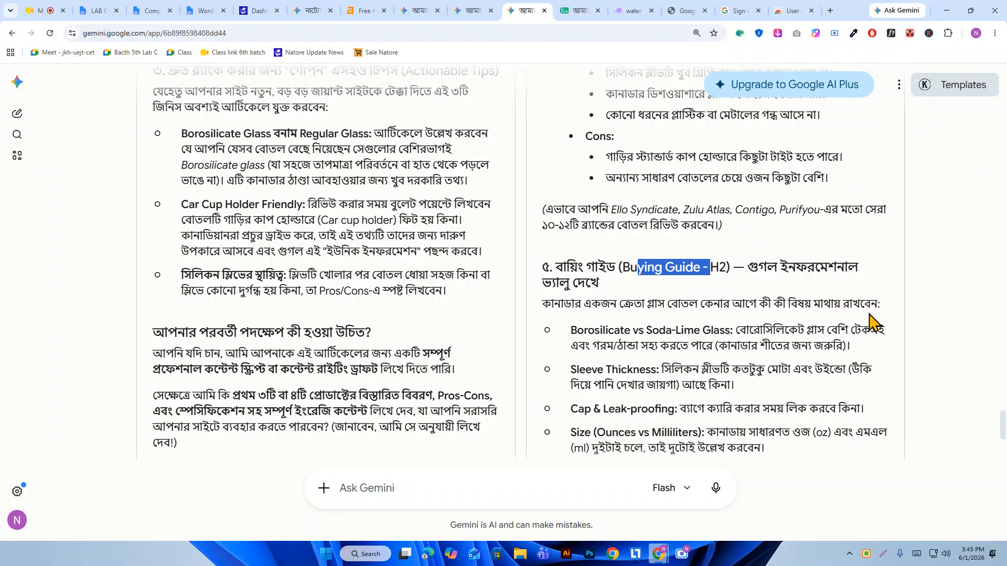
scroll(871, 321, "down", 2)
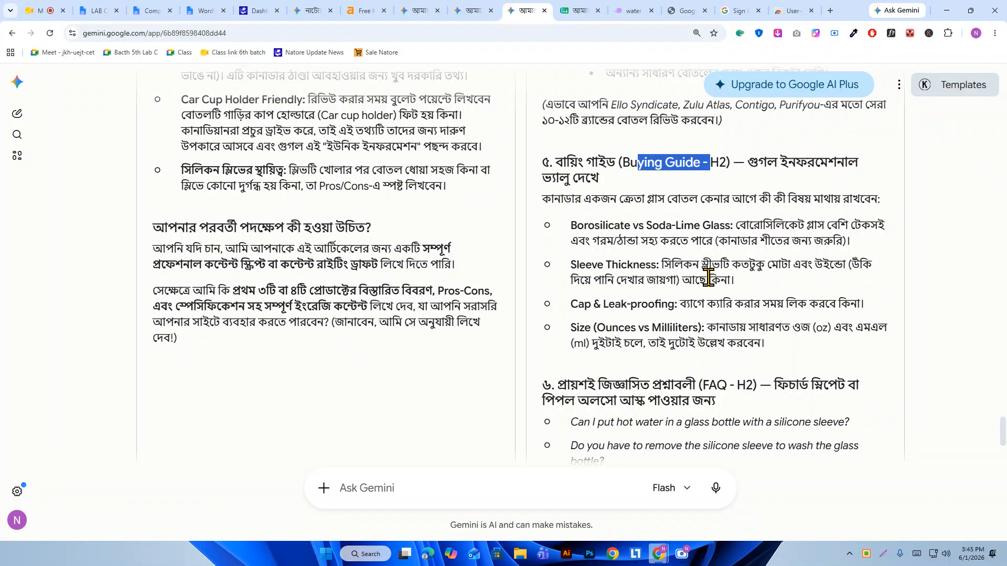
scroll(706, 300, "down", 1)
scroll(579, 350, "down", 1)
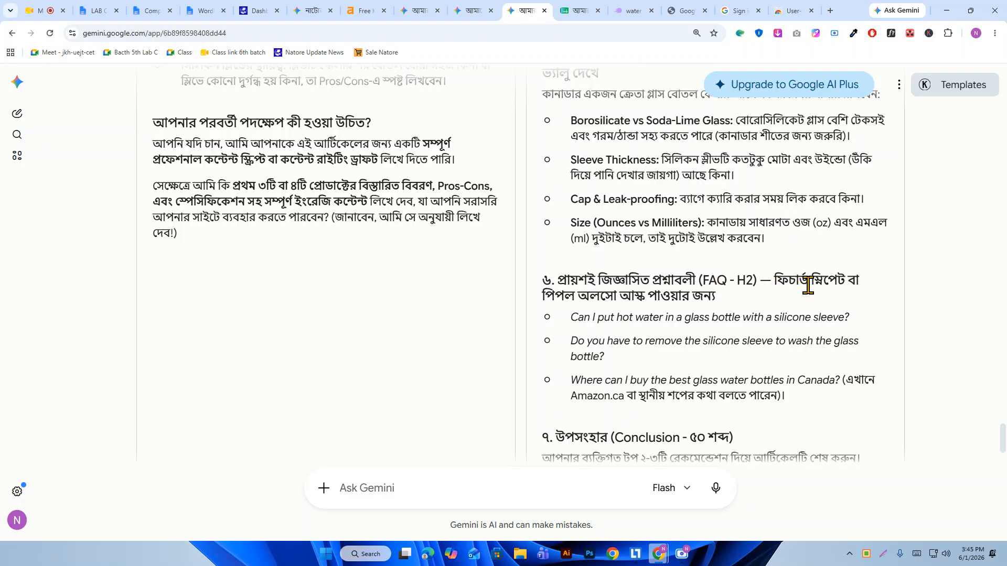
scroll(664, 296, "down", 1)
scroll(761, 273, "down", 2)
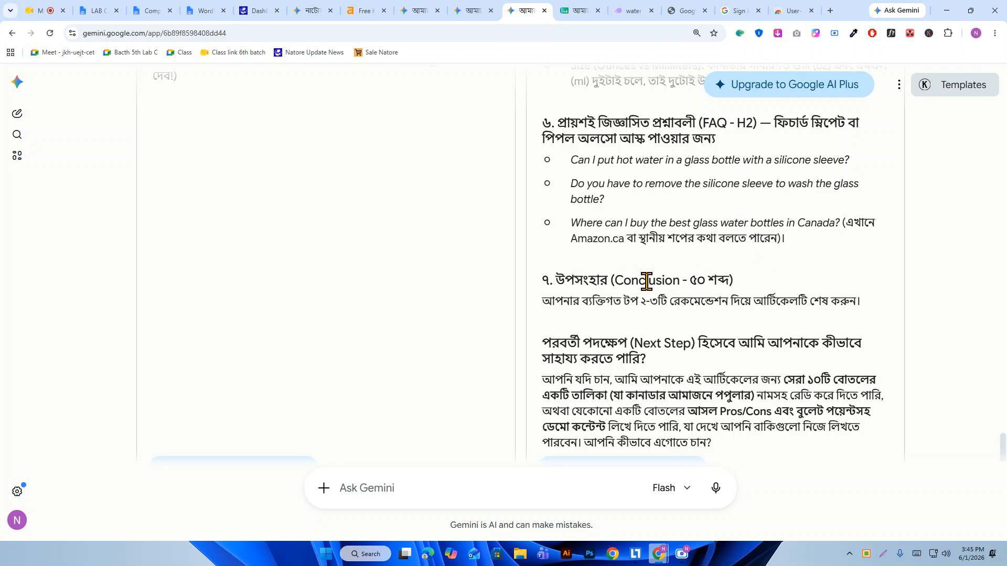
double_click(702, 280)
scroll(711, 322, "down", 1)
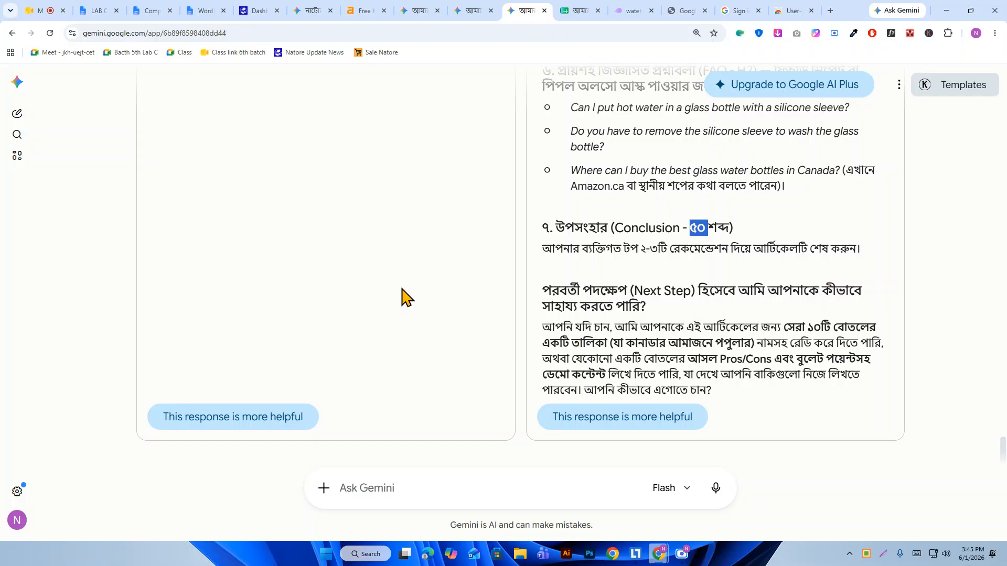
- Look back over both responses' outlines, including the first response's list of recommended glass water bottles
scroll(407, 299, "up", 15)
scroll(315, 255, "up", 4)
scroll(319, 278, "up", 4)
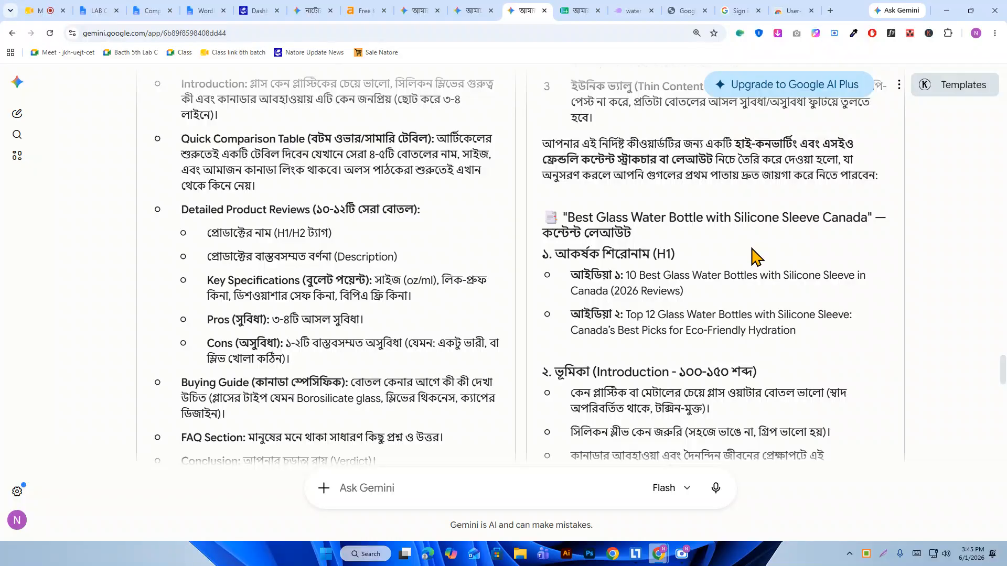
scroll(753, 260, "down", 4)
scroll(754, 270, "down", 3)
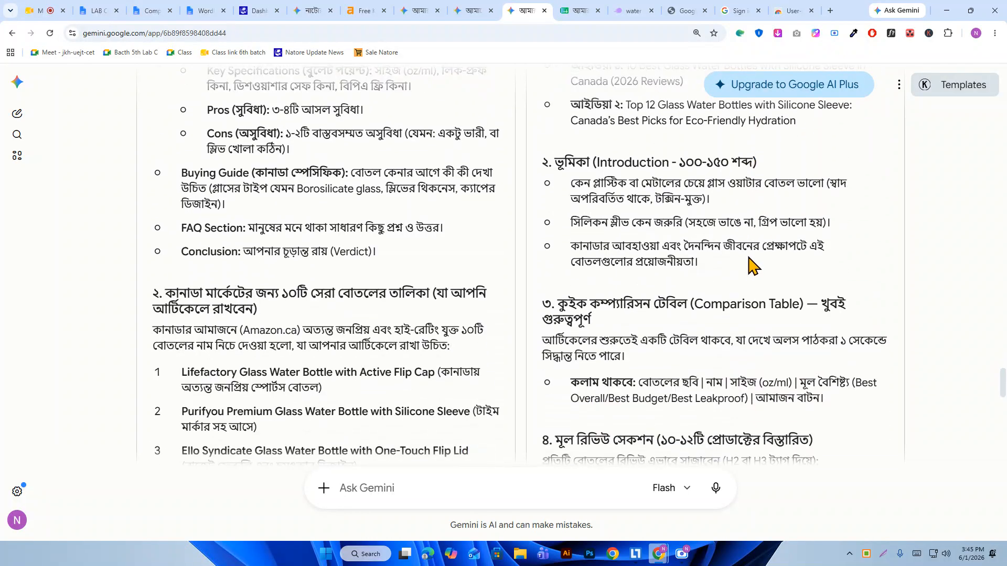
scroll(282, 250, "down", 1)
scroll(281, 250, "down", 6)
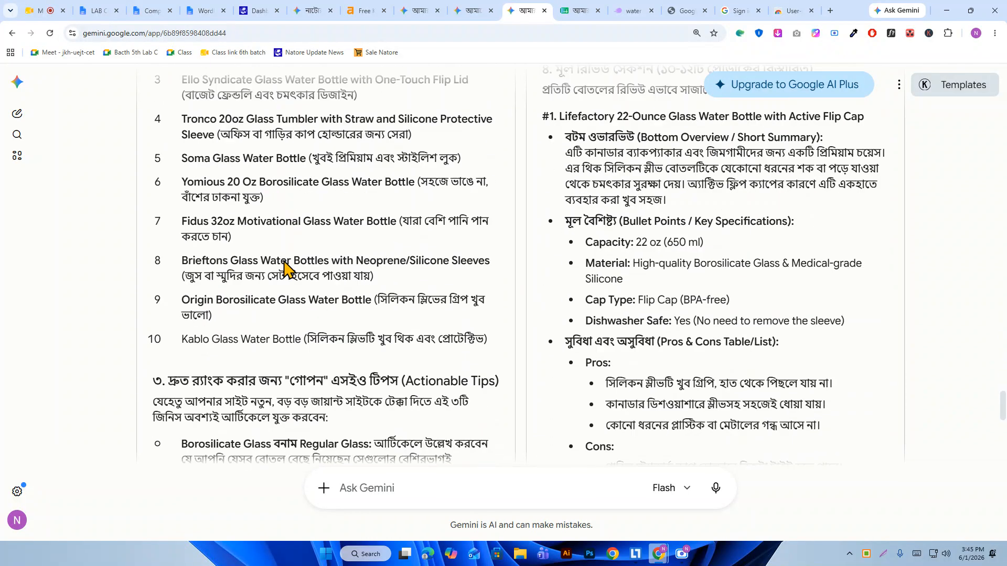
scroll(254, 245, "up", 6)
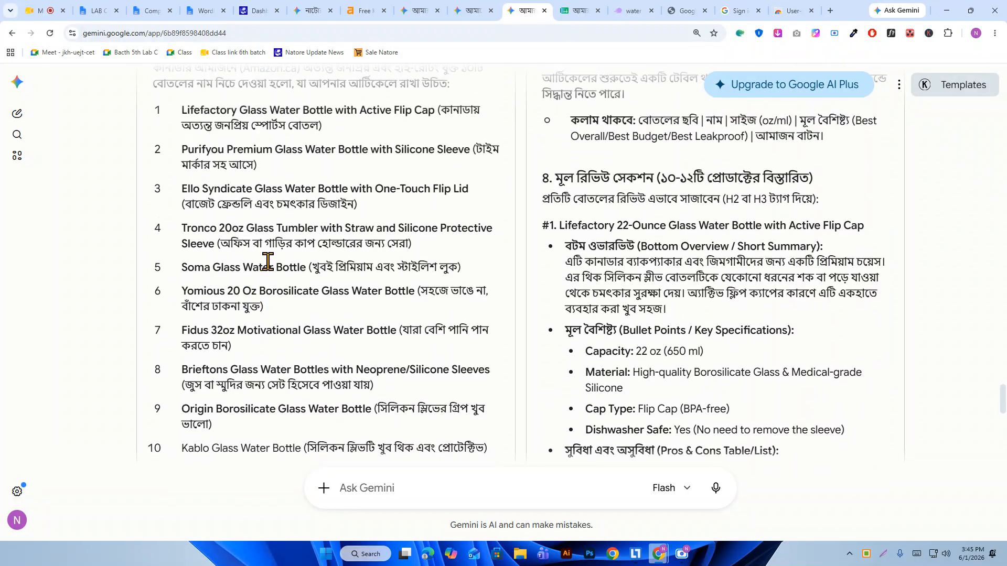
- Glance over the two responses once more and choose the first one as the more helpful response
left_click_drag(484, 274, 253, 240)
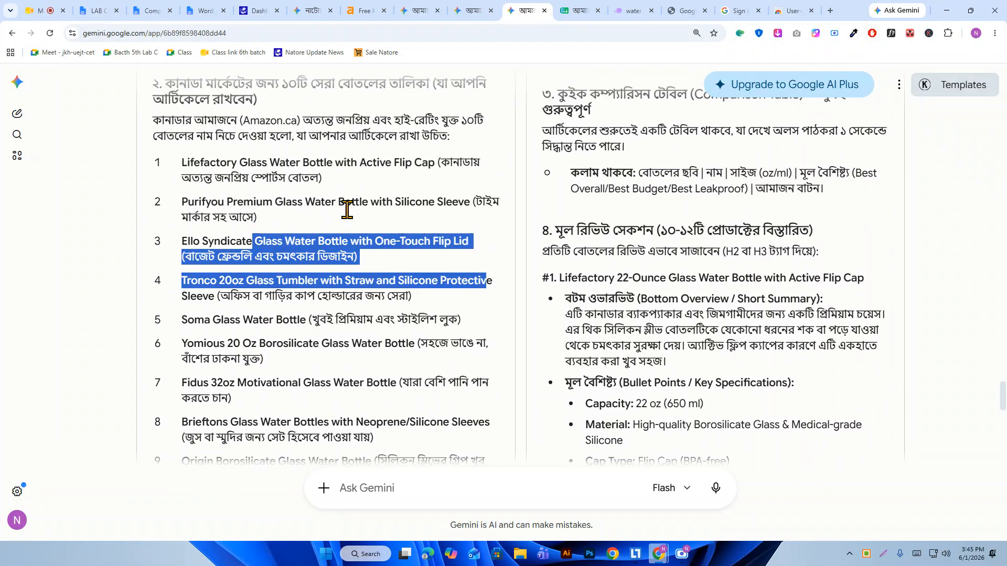
scroll(668, 284, "up", 6)
scroll(668, 284, "up", 5)
scroll(668, 284, "down", 20)
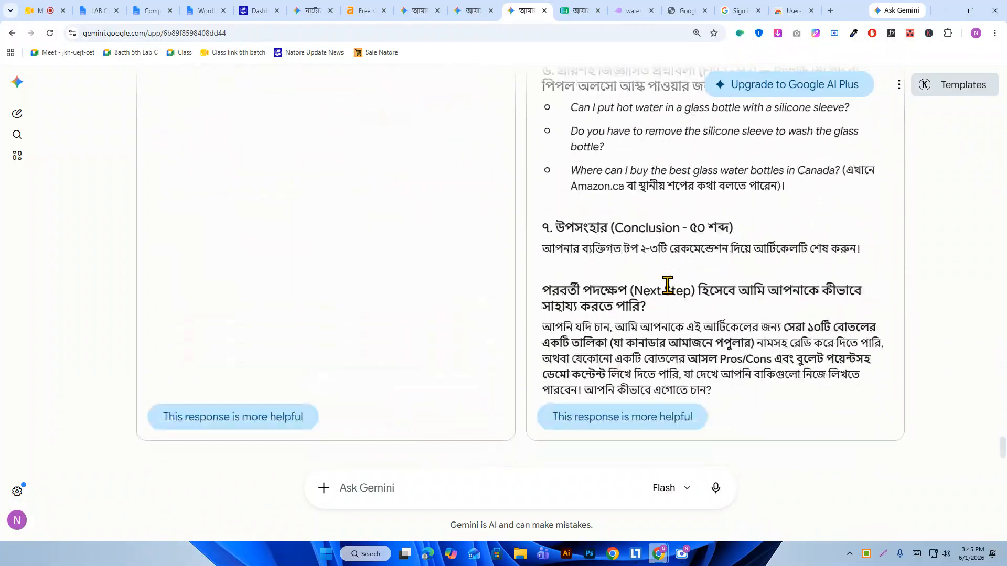
left_click(275, 422)
- Examine the chosen response's SEO tips, recommended bottle list and the Detailed Product Reviews part of its content outline
scroll(462, 257, "down", 20)
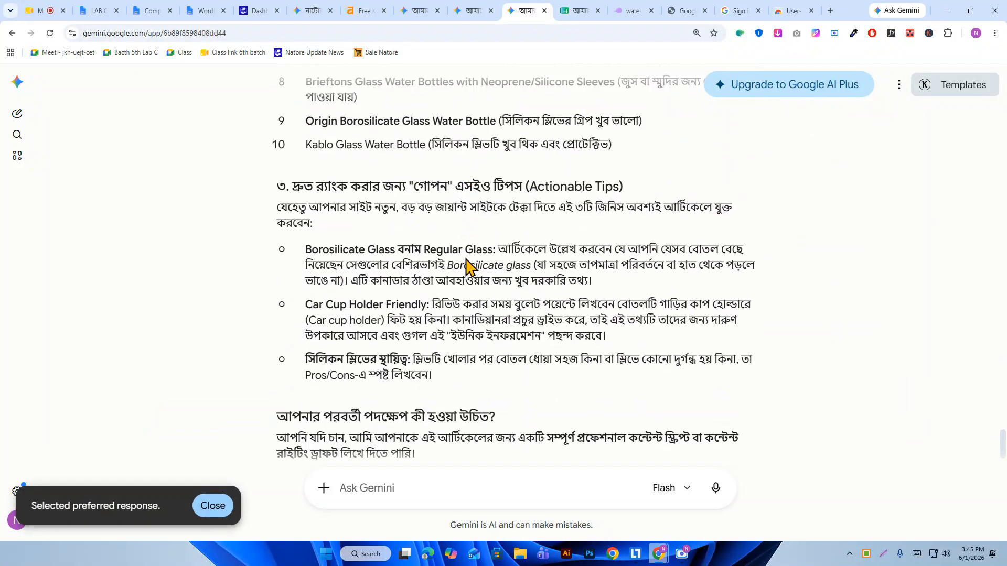
scroll(472, 368, "up", 1)
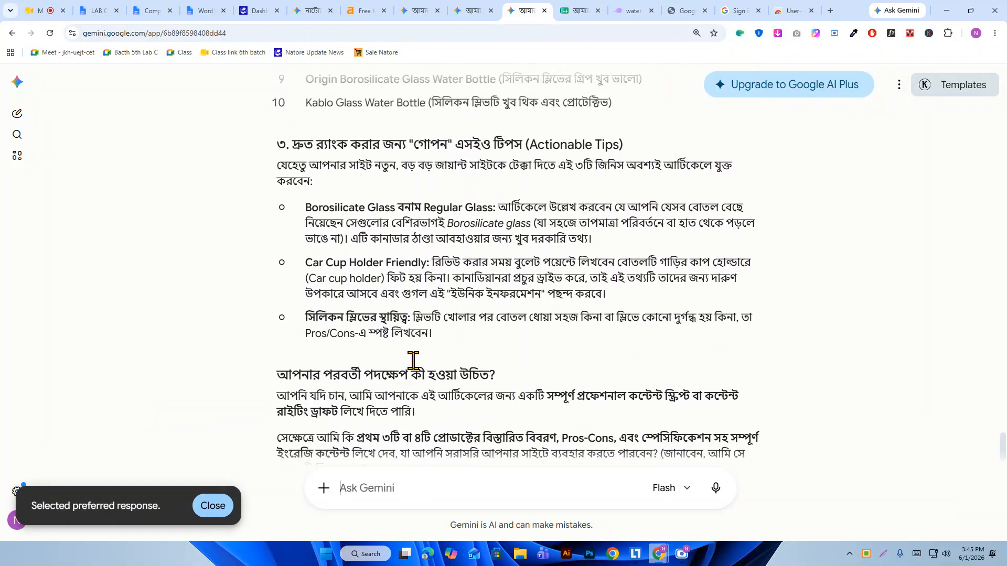
scroll(367, 341, "down", 1)
scroll(384, 331, "up", 5)
scroll(384, 330, "up", 5)
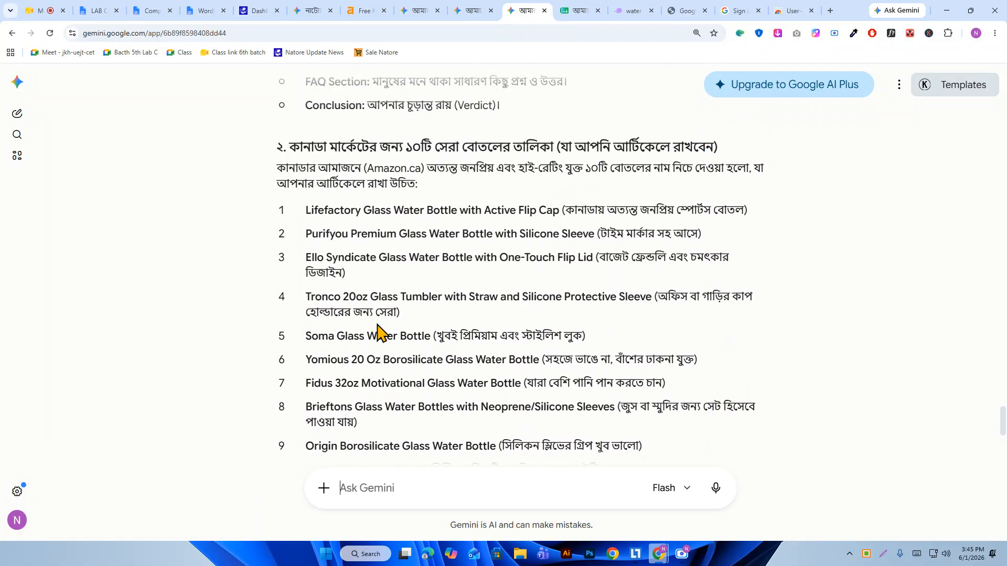
scroll(376, 320, "up", 3)
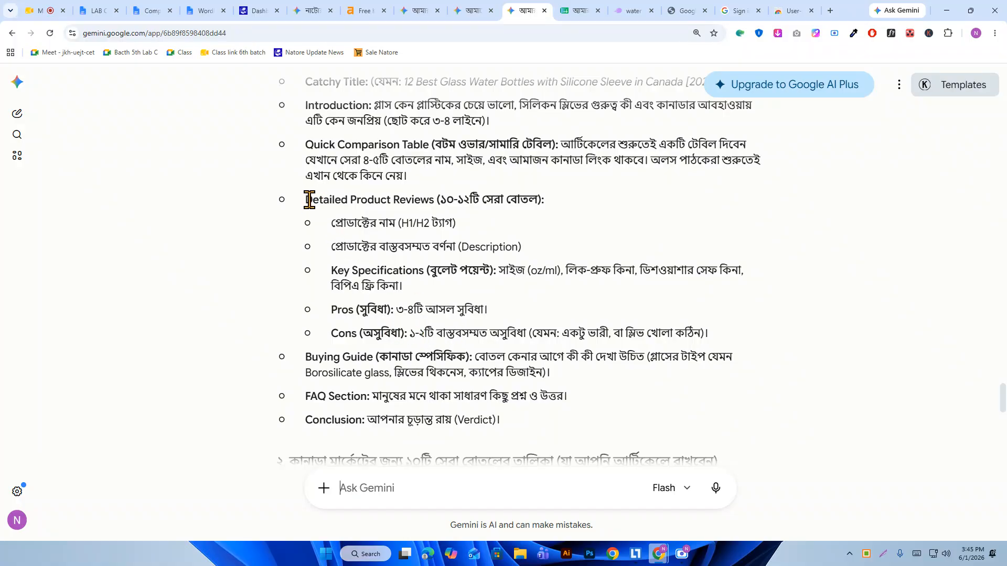
left_click_drag(307, 198, 640, 326)
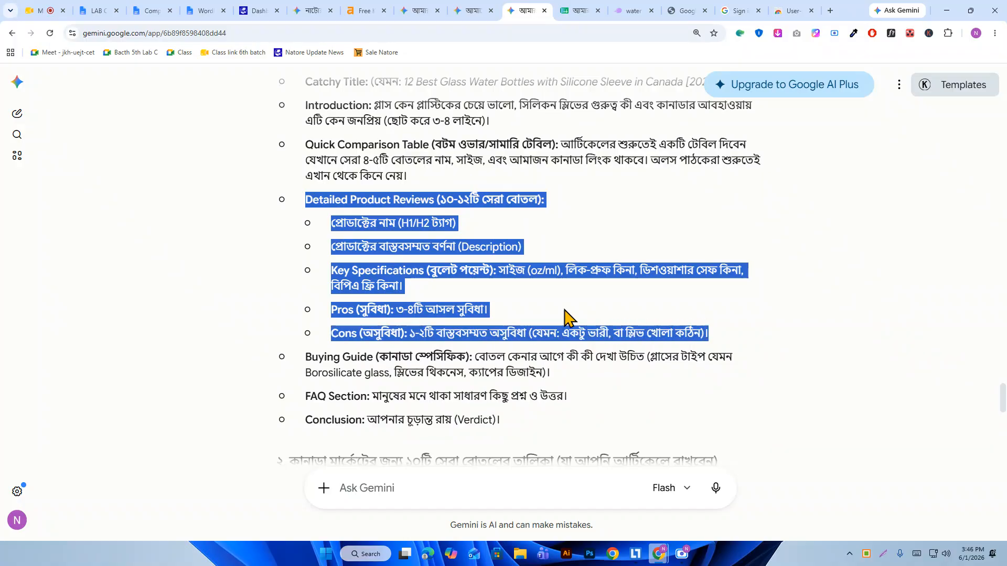
left_click(341, 220)
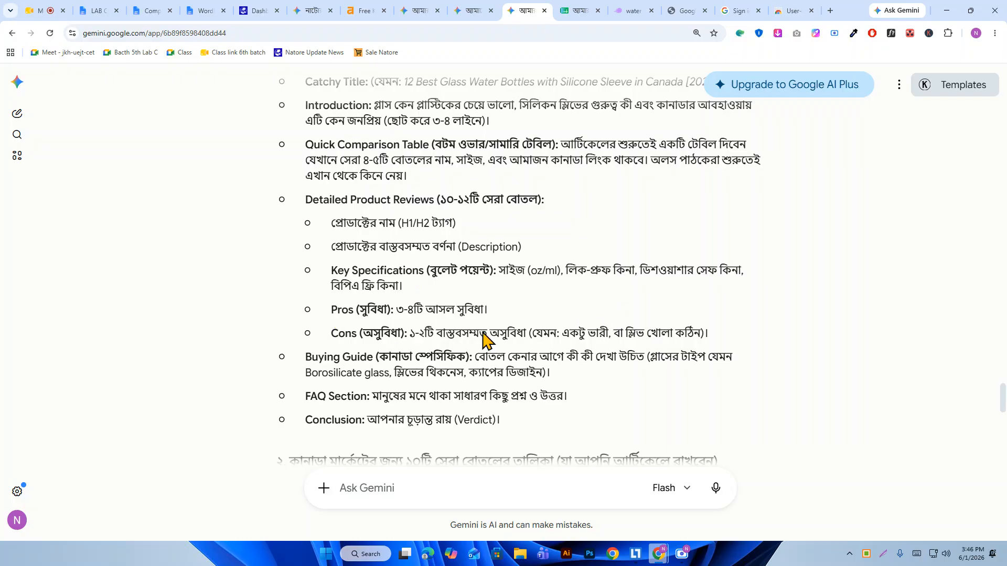
- Start a follow-up prompt with "তোমার সাজানো প্লানটি আমার অনেক ভালো লাগছে। এখনকথা হলো এখানে আর একটু"
left_click(405, 488)
type("তোমার")
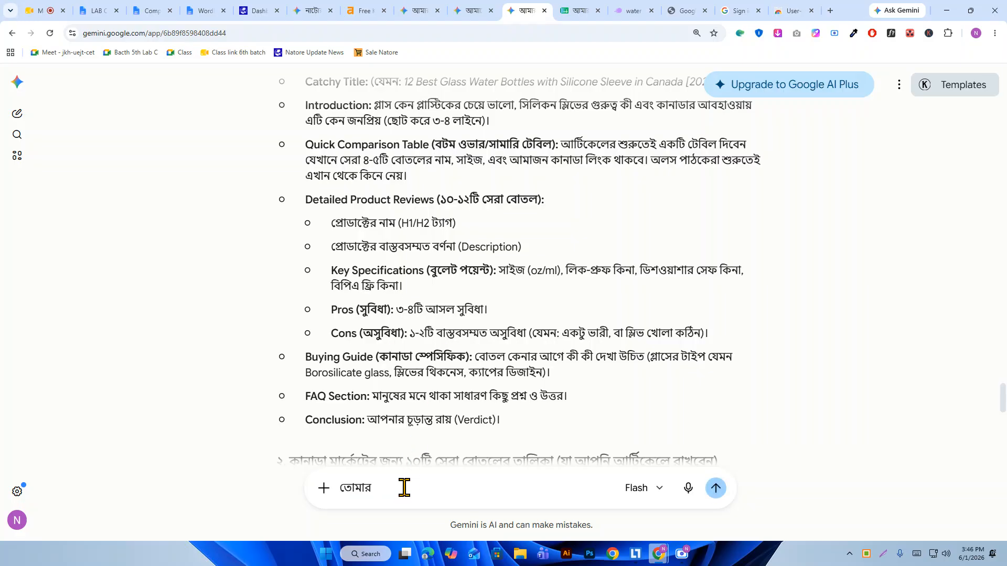
type(" সাজানো প্লানটি আমার অ")
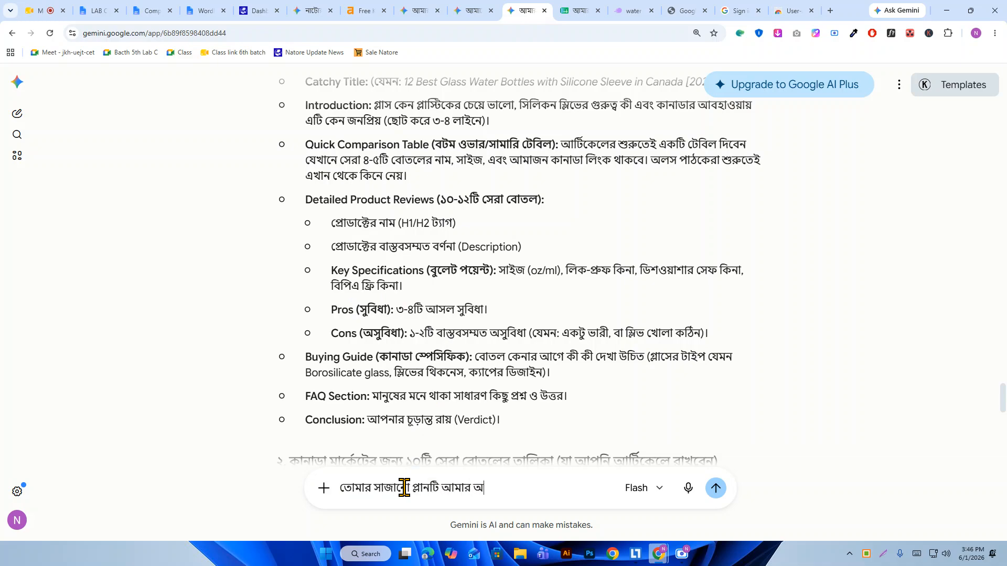
type("নেক ভালো লাগছে। এখনকথা হলো এখানে আর একটু কা")
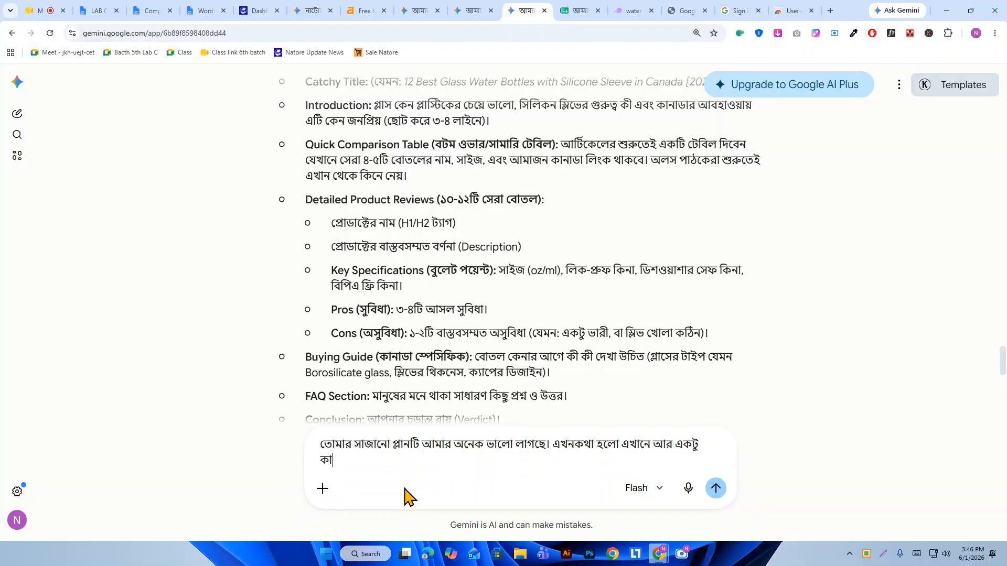
- Continue the prompt with "কারেকশন করা দরকার তাহলে আমার কাছে আরো ভালো হবে বলে মনে হয়।" and put "যেমন" on its own line
type("রেকশন করা দরকার া")
type("তহলে আমার কা")
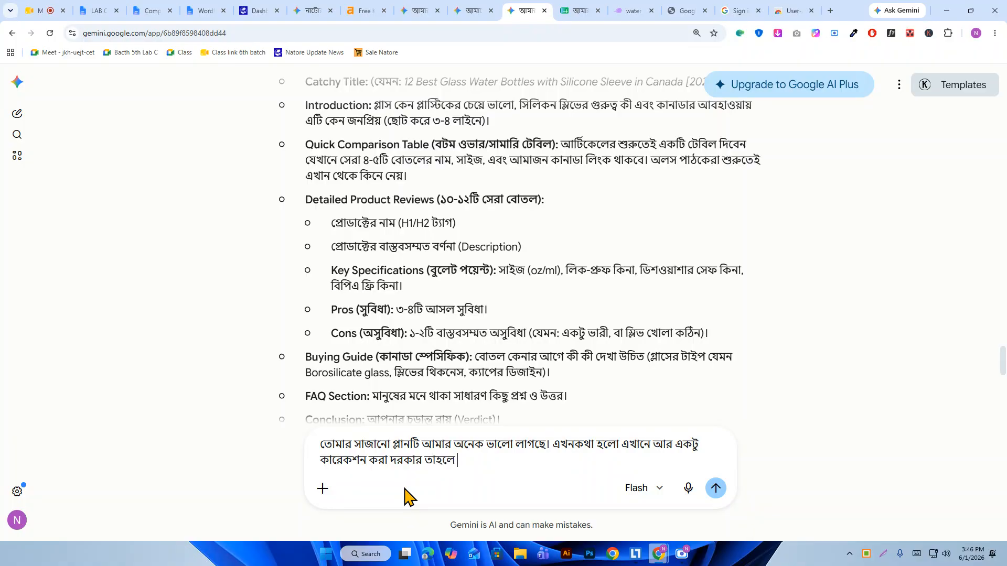
type("ছে আরো ভালো")
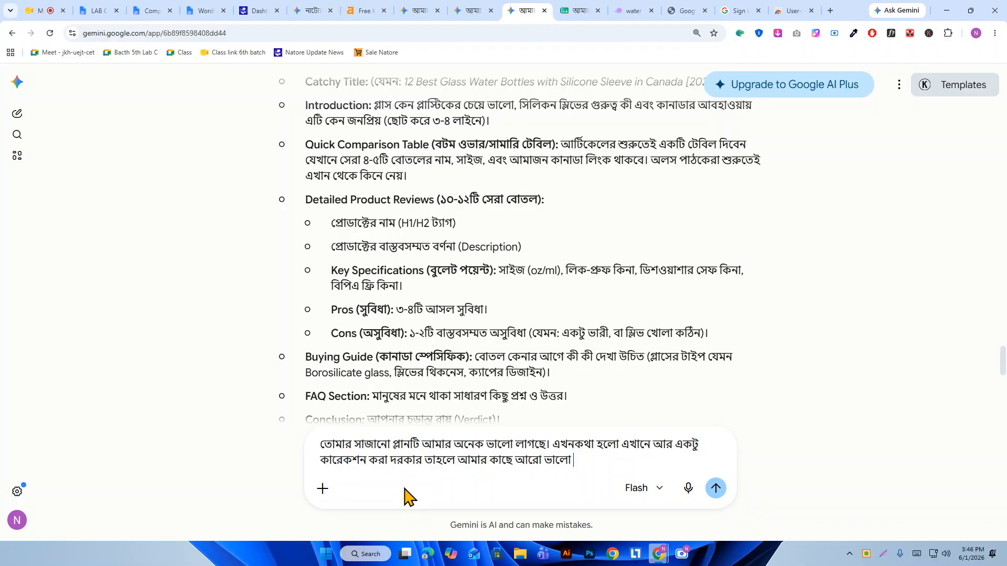
type(" হবে বলে মে")
type("হয়।")
key("shift+Return")
type("যেমন")
key("shift+Return")
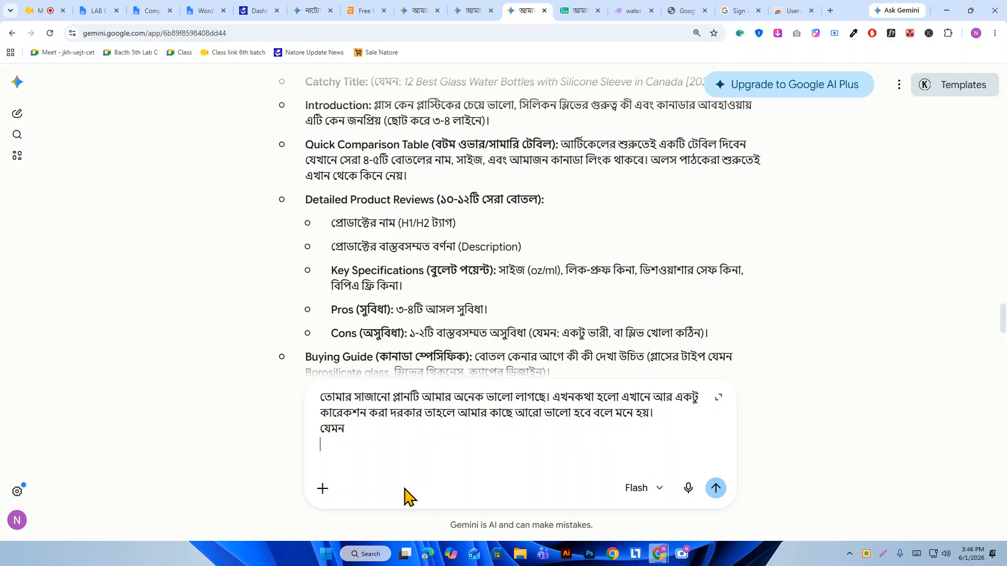
- Copy the outline's Detailed Product Reviews section, from its heading through Cons, into the prompt and start a new line below it
scroll(519, 244, "up", 3)
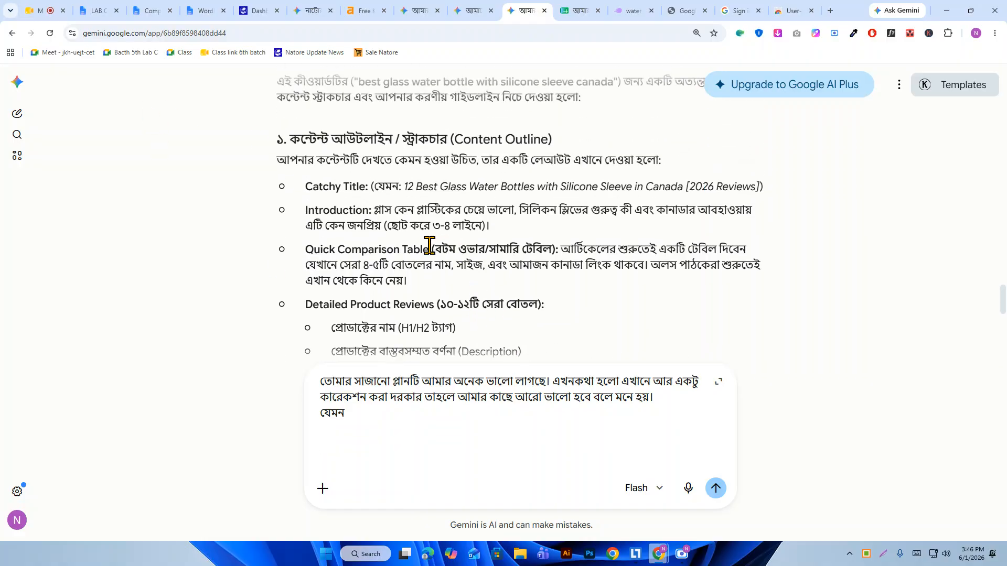
scroll(470, 241, "down", 4)
scroll(401, 149, "down", 3)
left_click_drag(307, 149, 719, 129)
key("ctrl+c")
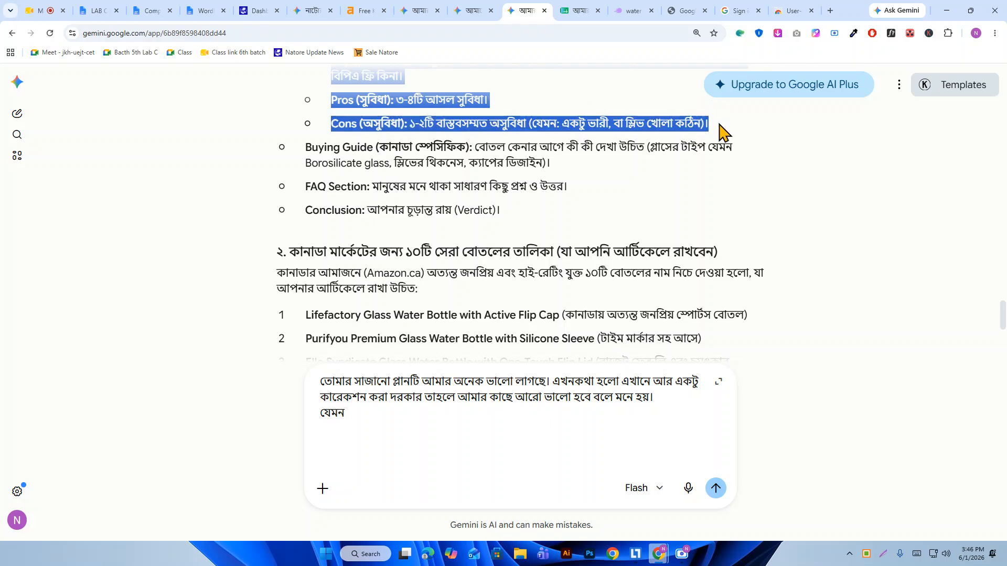
left_click(355, 440)
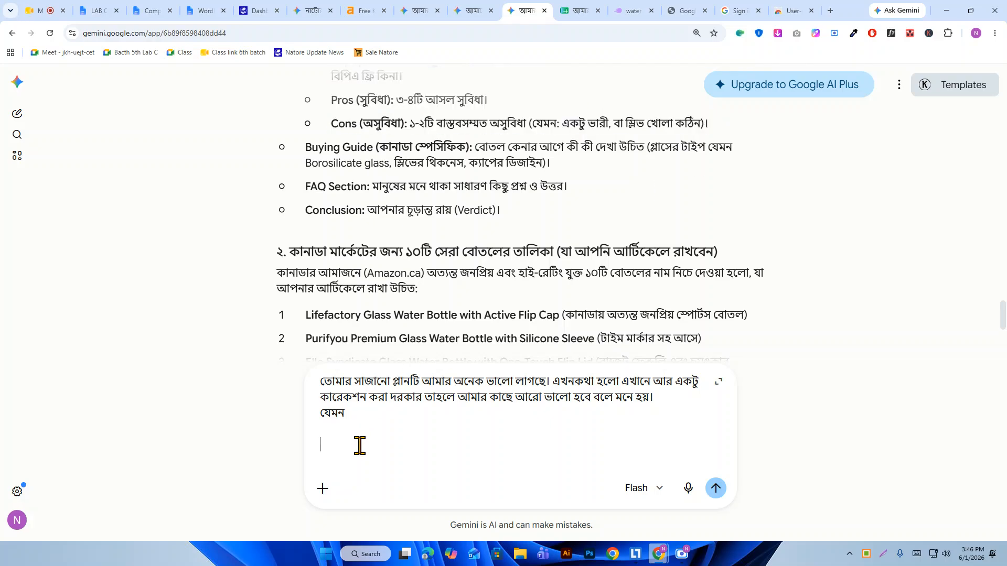
key("ctrl+v")
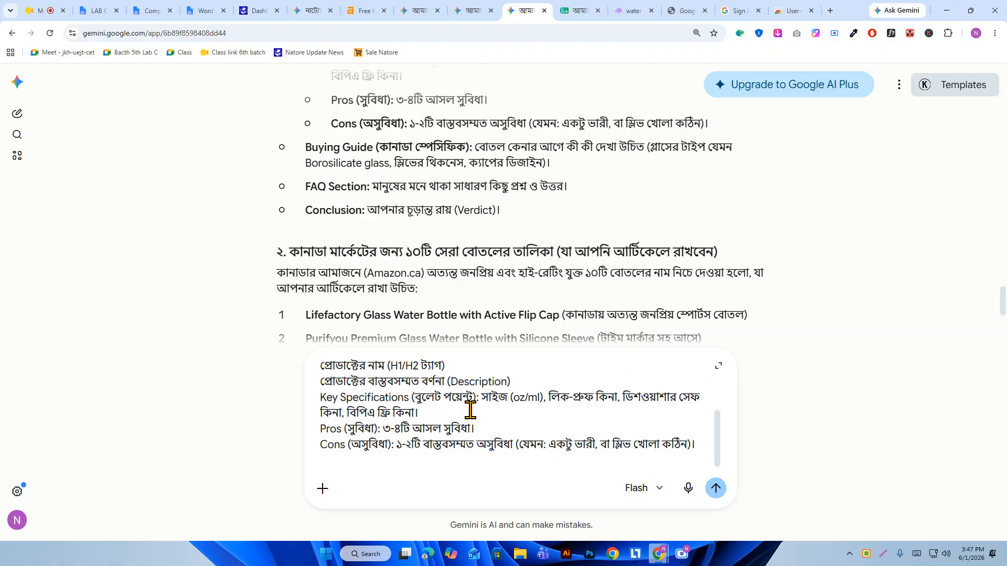
key("shift+Return")
type("রা এই")
key("BackSpace")
key("BackSpace")
key("BackSpace")
key("BackSpace")
key("BackSpace")
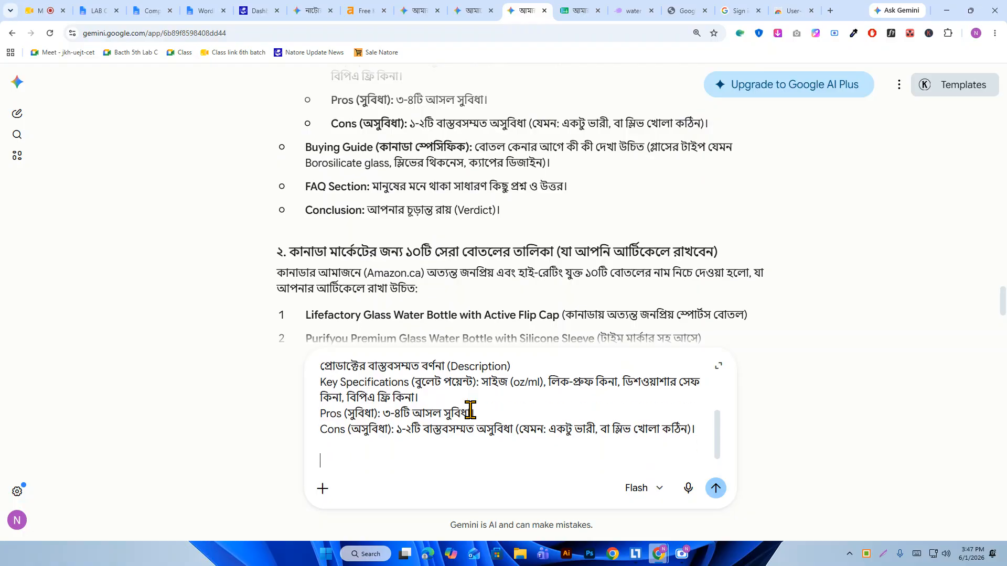
- Below the pasted section, write "এগুলো থাকলো শেষে Cons নিচের বাড়তি করে", copying the word Cons from the pasted text
type("এগুলো ত")
key("BackSpace")
key("BackSpace")
type("লো থাকলে")
type(" শেষে")
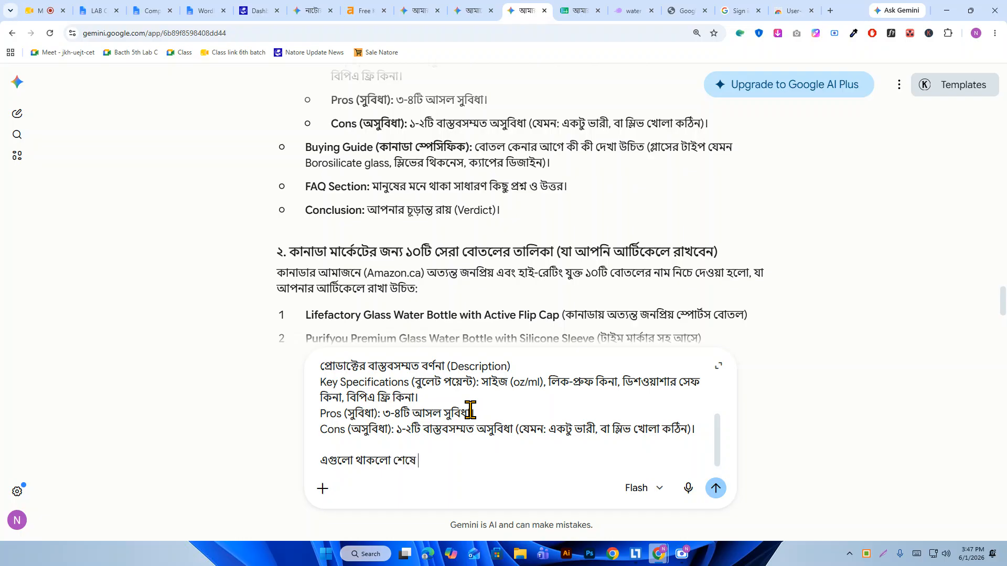
double_click(330, 431)
key("ctrl+c")
left_click(419, 462)
key("ctrl+v")
type("নিচের বাড়তি করে ")
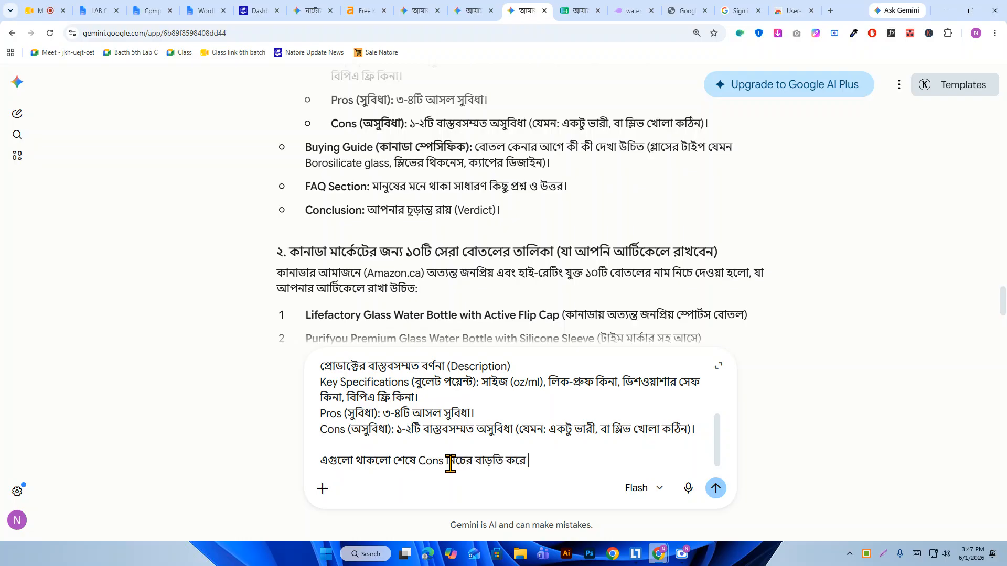
- Request an added overview by continuing with "১-২ টি প্যারাগ্রাফ overview হিসাবে রাখলে তাহলে ভালো হতো। কারন"
type("১-২ টি ক")
type("গ্রাফ")
key("BackSpace")
key("BackSpace")
key("BackSpace")
type("রাগ্রাফ ঘরডপরগহ")
key("BackSpace")
key("BackSpace")
key("BackSpace")
key("BackSpace")
key("BackSpace")
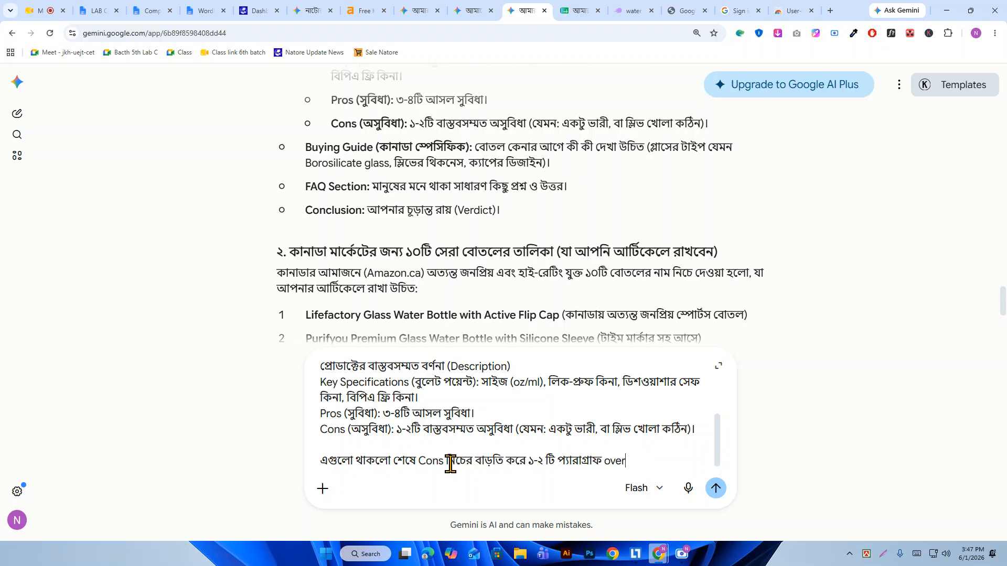
type("w")
type(" সি")
key("BackSpace")
key("BackSpace")
type("হিসাবে রা")
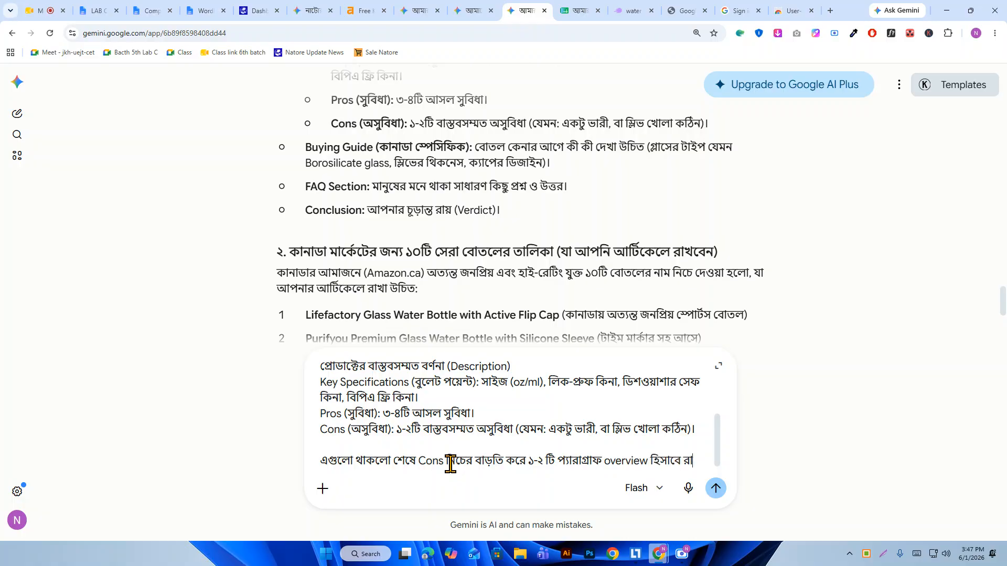
type("খলে তাহলে ভালো হতো। কারন সে")
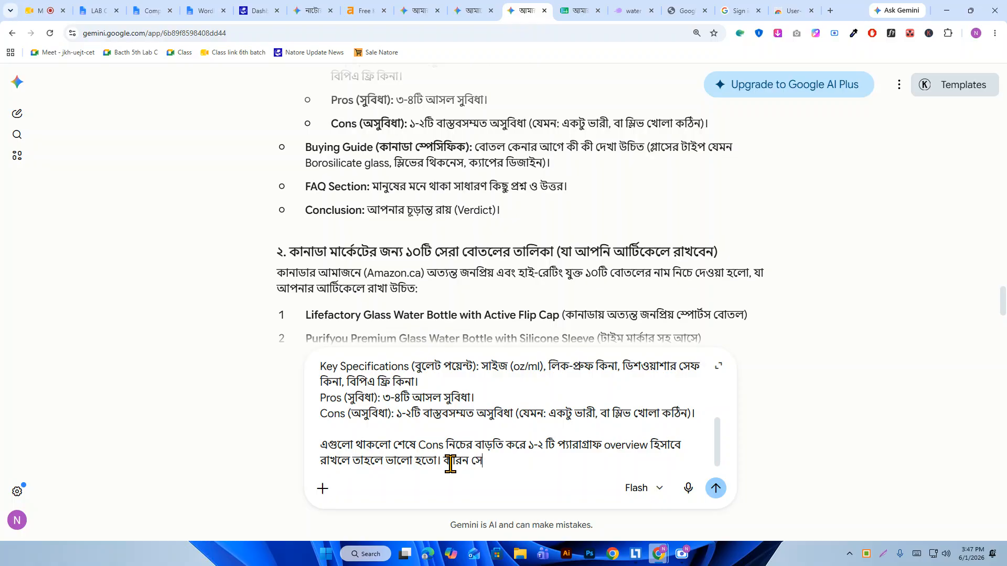
- Give the reason for the overview: "সেখানে পড়ার পর হালকা আর একটু দিকনির্দেশনা ভালো ভালো সামারাইজ করে দিলে সেটা মনে আরো ভালো দেখা যায়"
type("খানে পড়রার")
key("BackSpace")
key("BackSpace")
key("BackSpace")
type("ার পর ত")
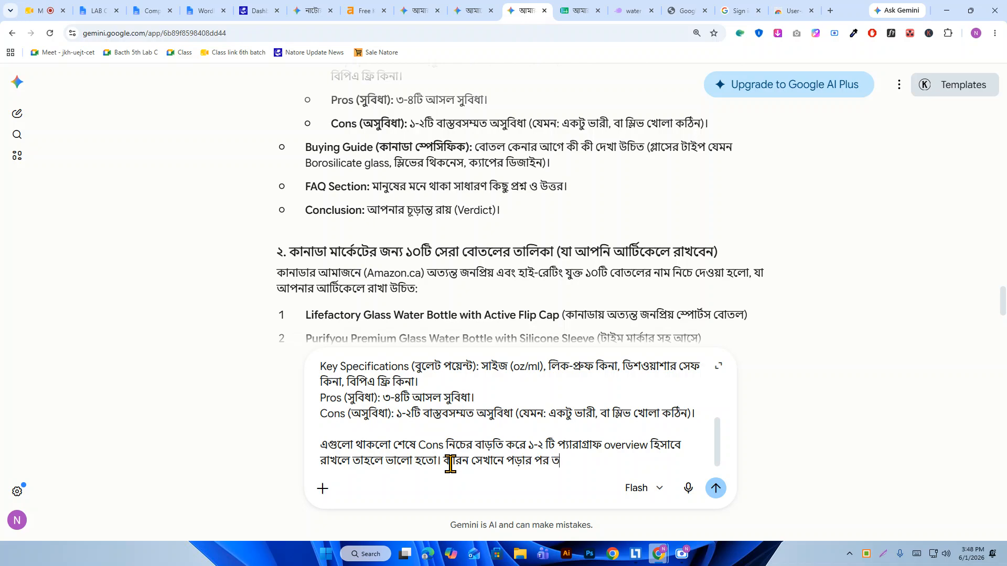
key("BackSpace")
type("হালকা আর একট")
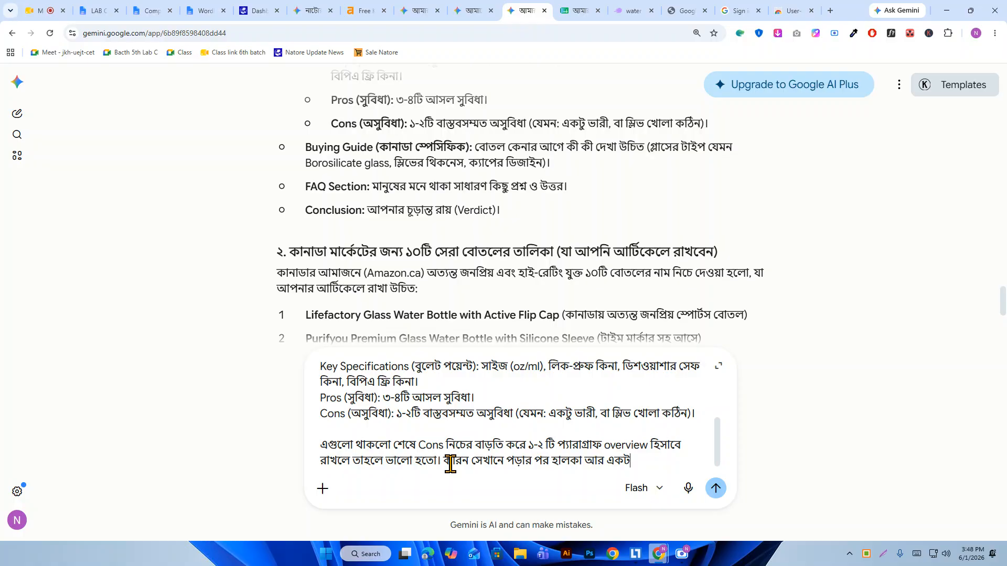
type("ু দি")
type("কনিরে")
type("শনা ভালো ভালো সাম")
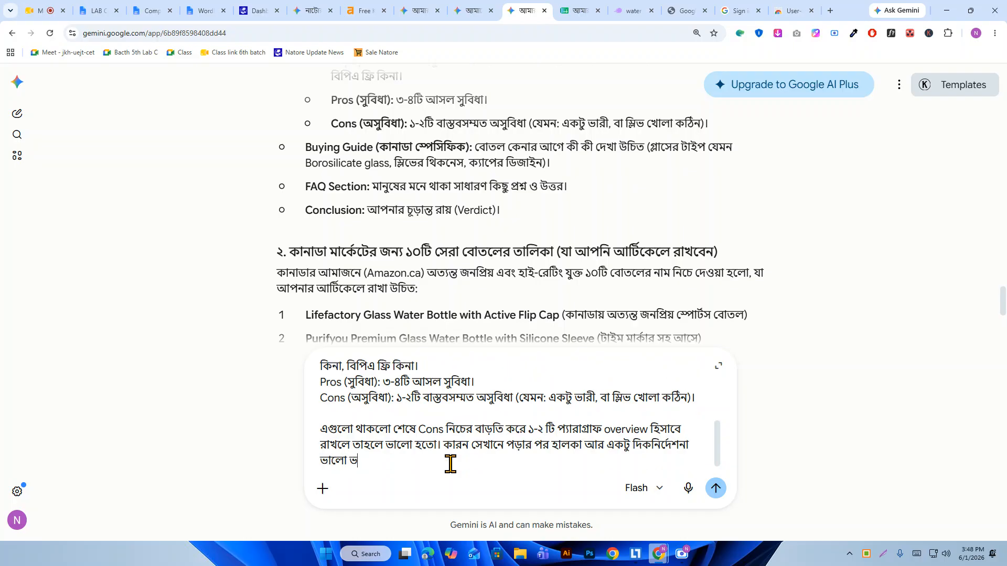
type("ারাইজ করে দিলে সেটা মনে ")
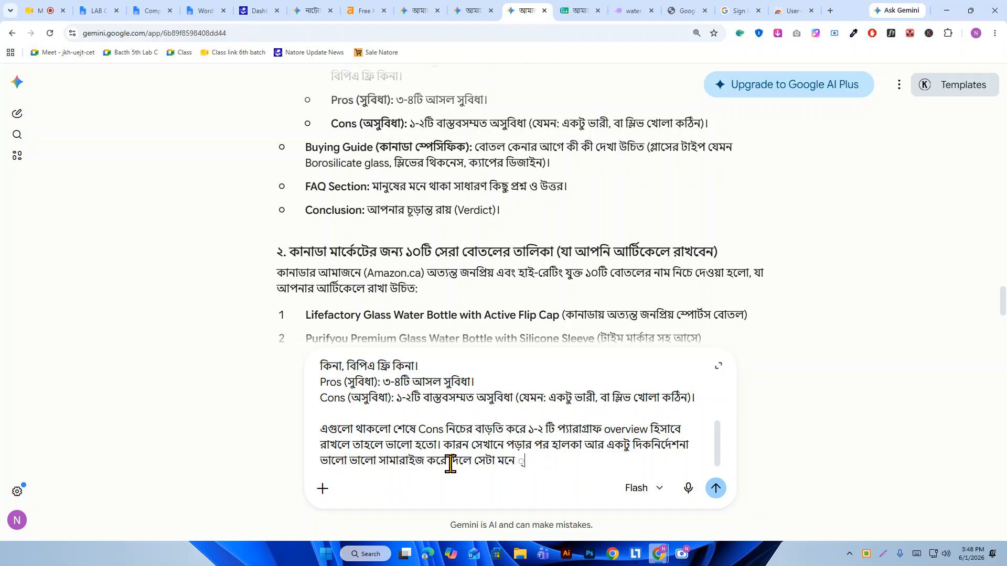
type("আরো ভালো দেখা যায়")
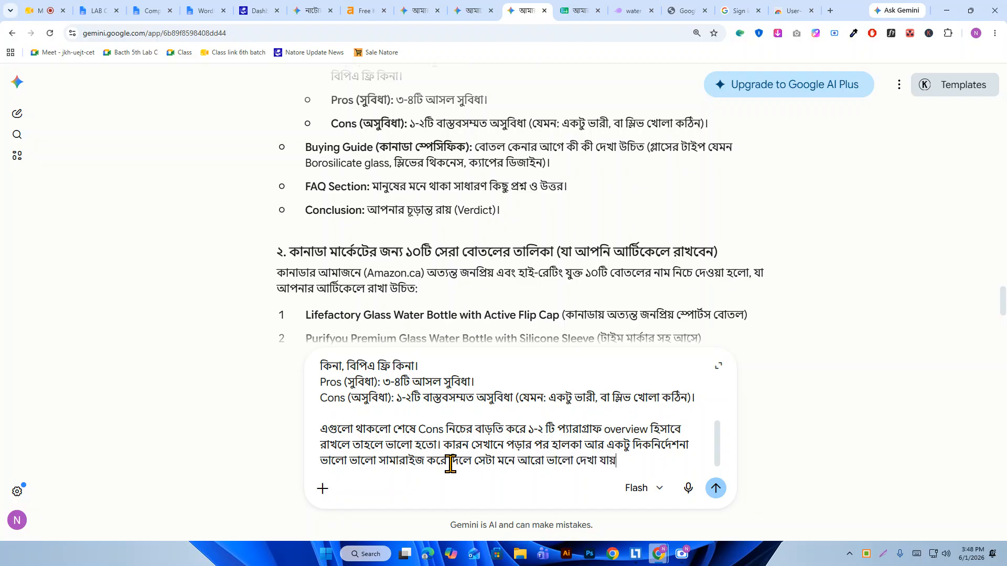
- Add to the prompt "যাই হোক আমার দিক থেকে মনে হলো তাই আমি বললাম তুমি কি মনে করো এটা করলে ভালো হবে? বাকি সব কিছু ঠিক থাকবে"
type("। যাই হোক আমা")
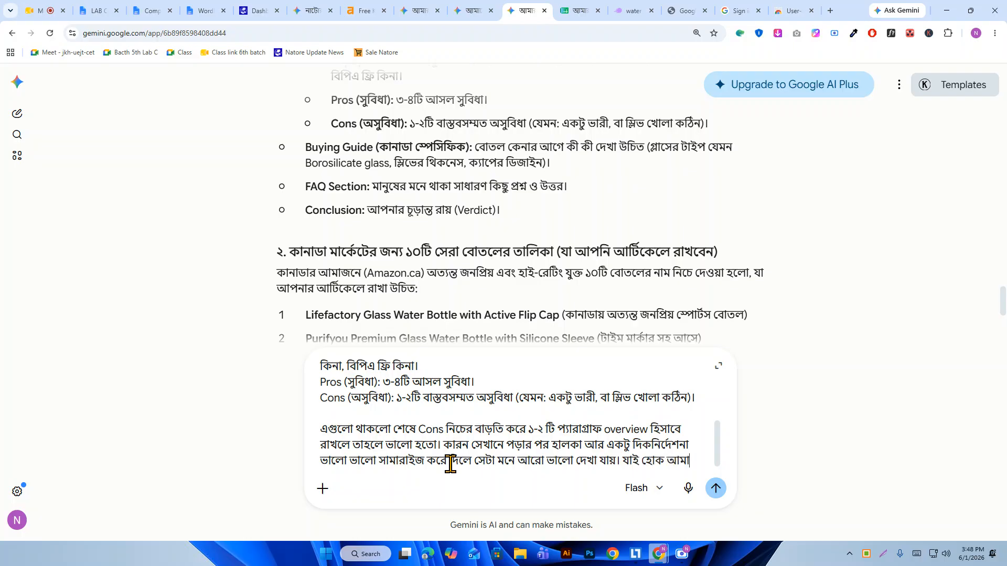
type("র দিক থে")
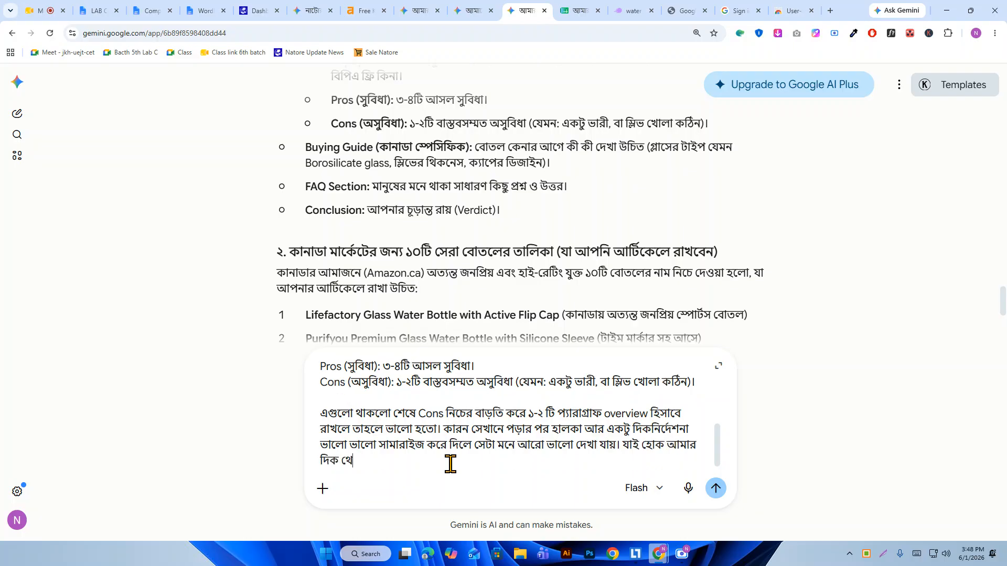
type("কে মনে হলে তাই আমি বলঅ")
key("BackSpace")
type("লাম তুমি")
type("কি")
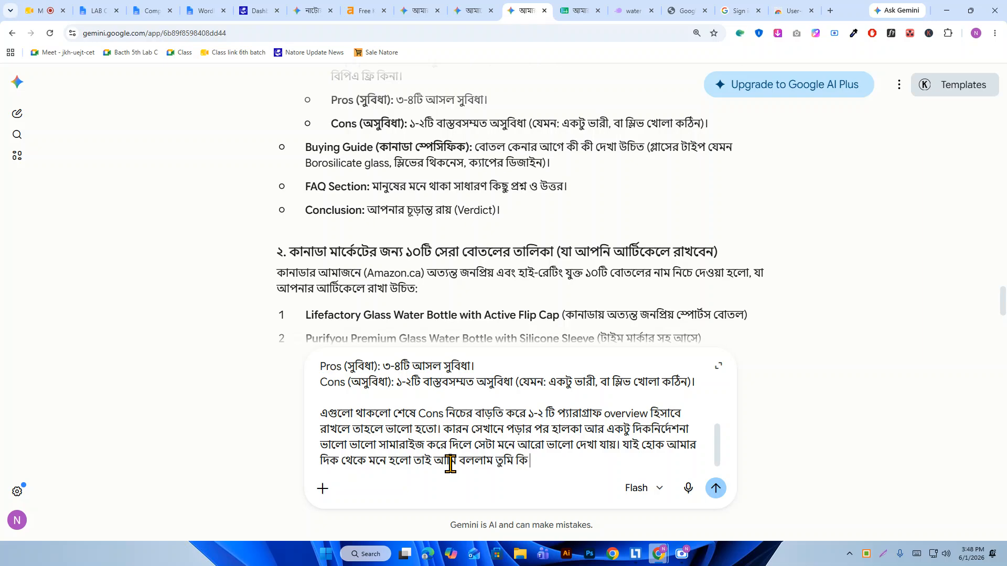
type(" মনে করো এটা কর")
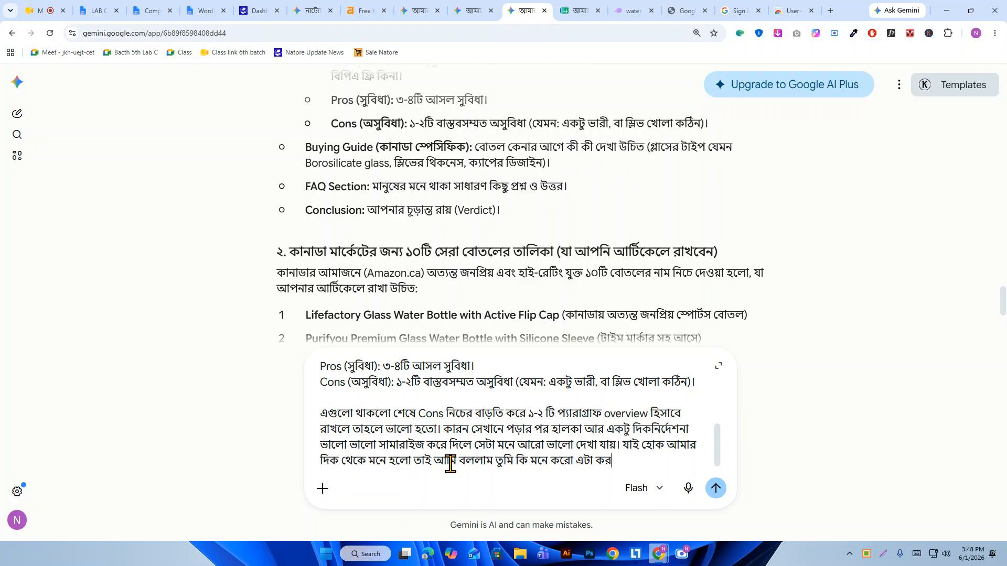
type("লে ভালো হবে? বাকি সব কিছু ঠিক থাকবে")
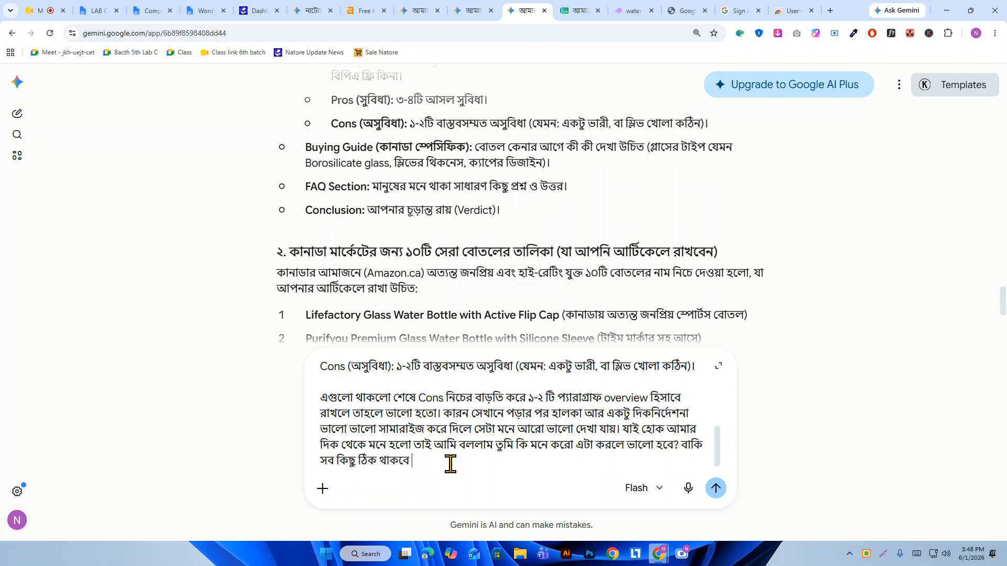
- Finish the prompt's last sentence with "কোন পরিবর্তন করার দরকার নাই।"
type(" আমর")
key("BackSpace")
key("BackSpace")
key("BackSpace")
key("BackSpace")
type("। ে")
key("BackSpace")
key("BackSpace")
key("BackSpace")
type("কোন পরিবর্তন করার দরকার নাই।")
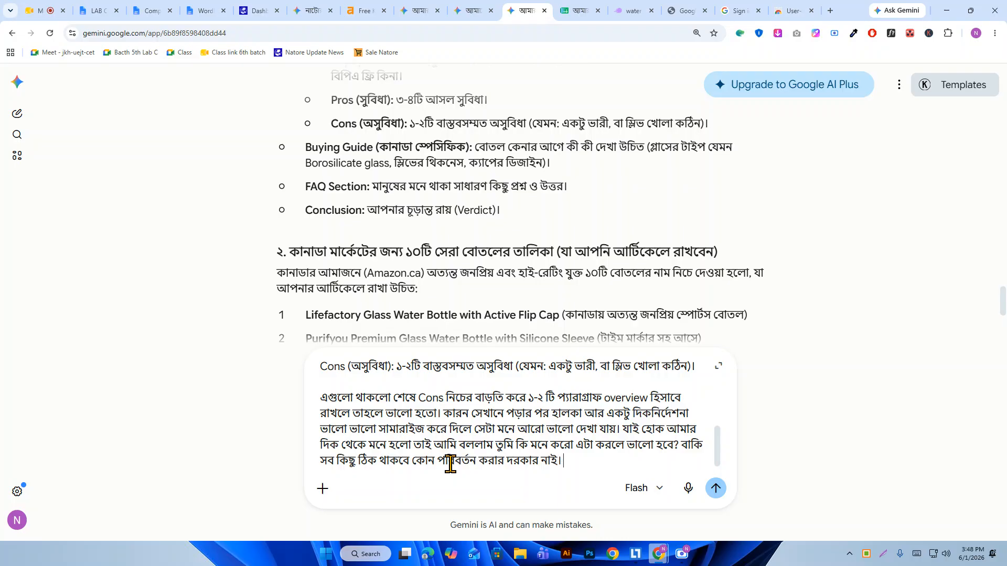
- Send the overview request and read the reply through its updated product review layout, including the new Verdict / Quick Overview item
key("Return")
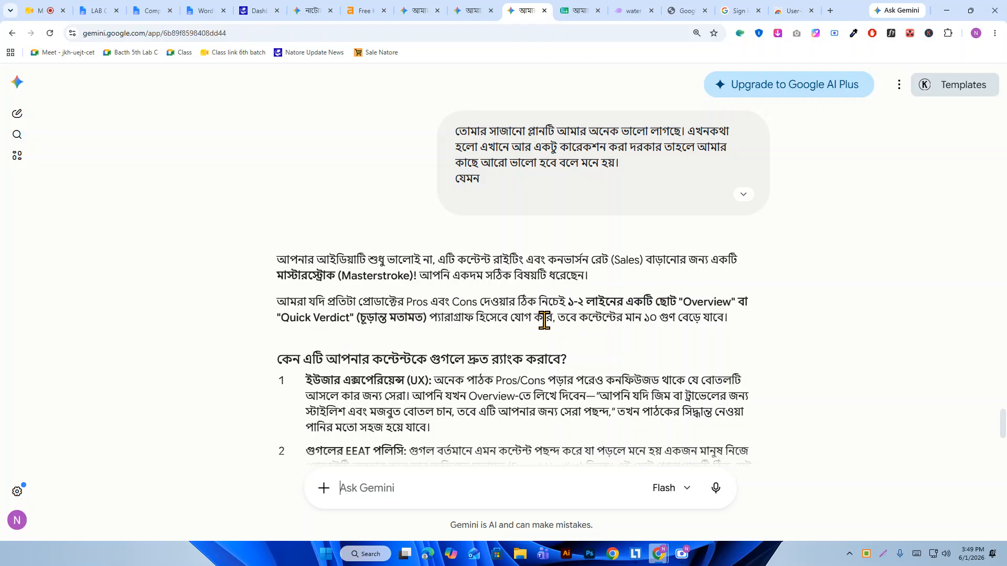
left_click_drag(732, 320, 277, 271)
scroll(280, 294, "down", 2)
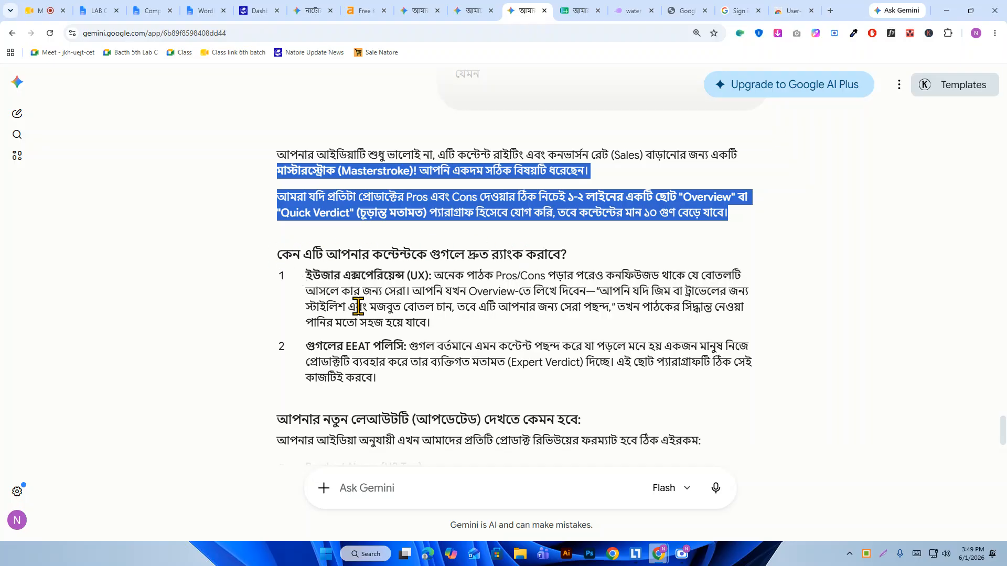
scroll(439, 295, "down", 1)
scroll(439, 295, "down", 5)
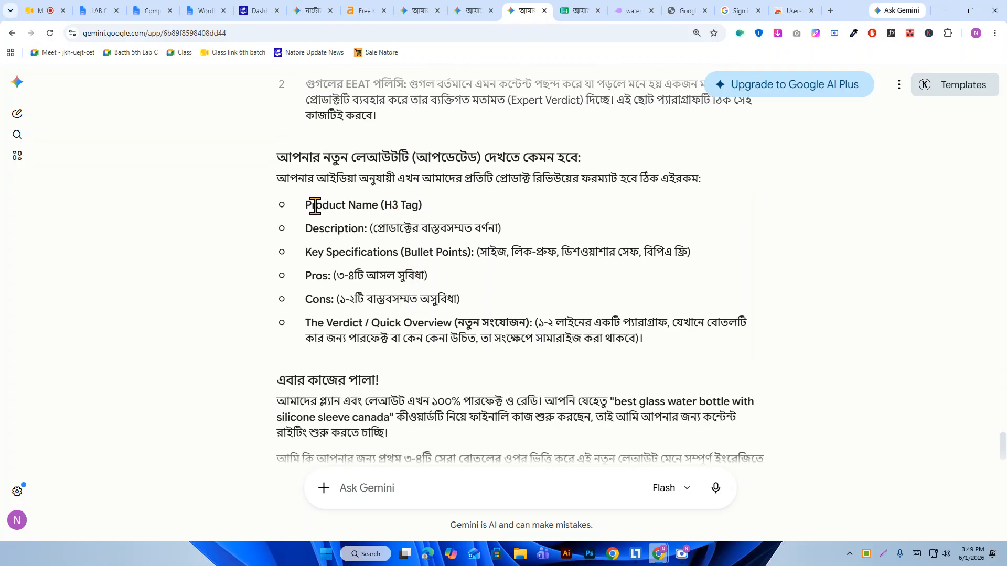
left_click_drag(311, 202, 397, 204)
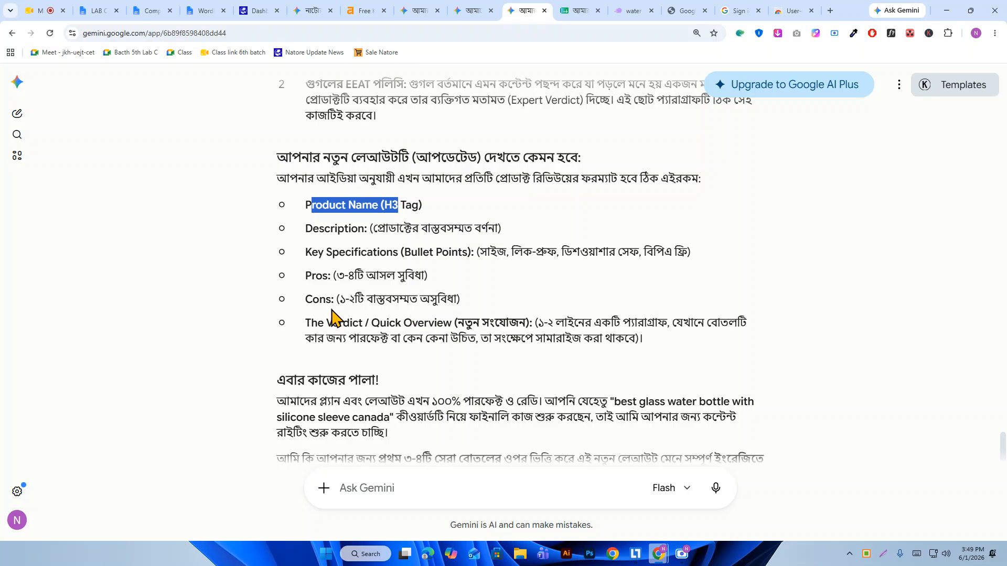
left_click_drag(306, 322, 359, 325)
left_click(493, 327)
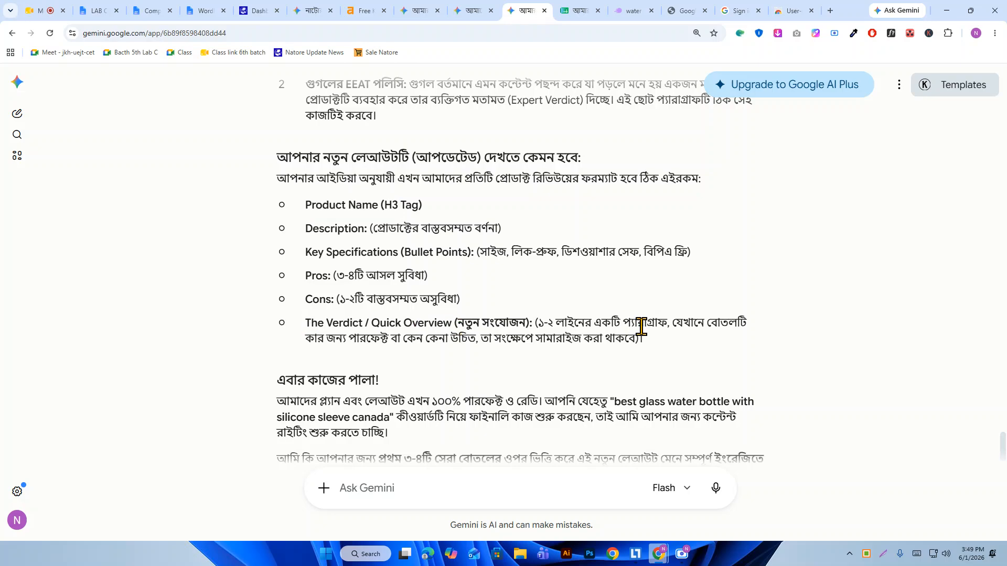
left_click_drag(705, 339, 326, 321)
scroll(411, 387, "down", 1)
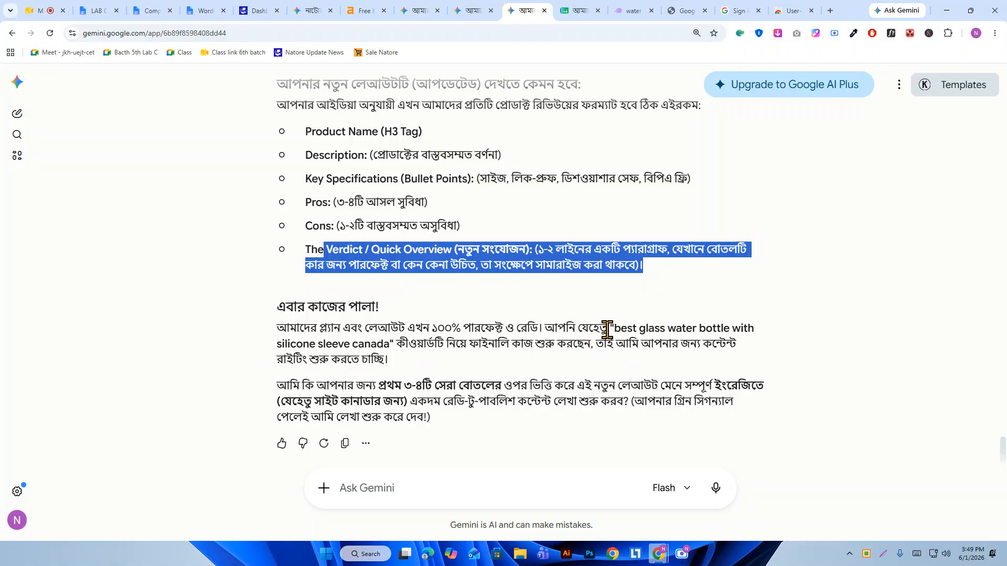
- Copy the keyword "best glass water bottle with silicone sleeve canada" from the reply as plain text, leaving the prompt box empty
left_click_drag(622, 329, 386, 348)
key("ctrl+c")
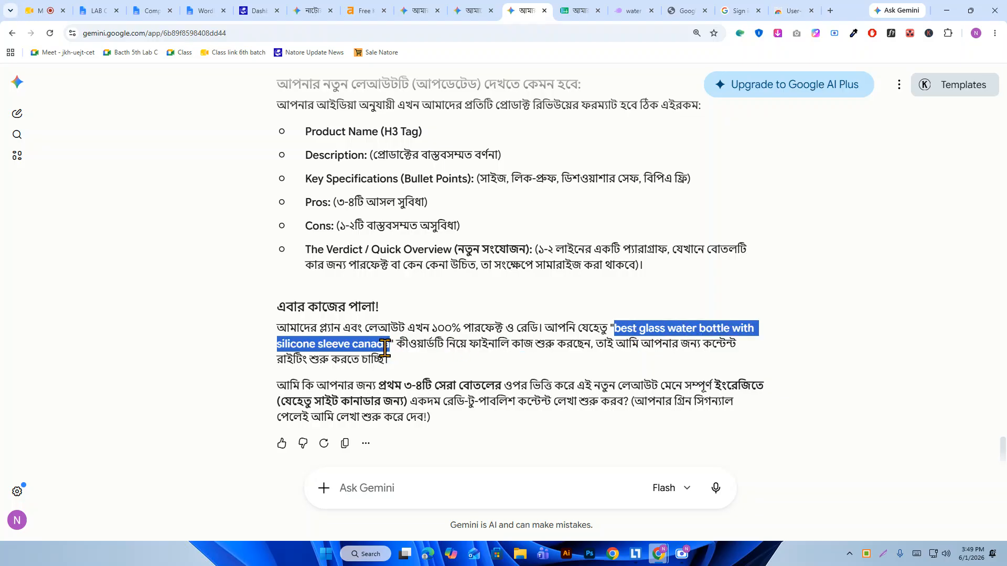
right_click(385, 348)
left_click(408, 147)
left_click(410, 493)
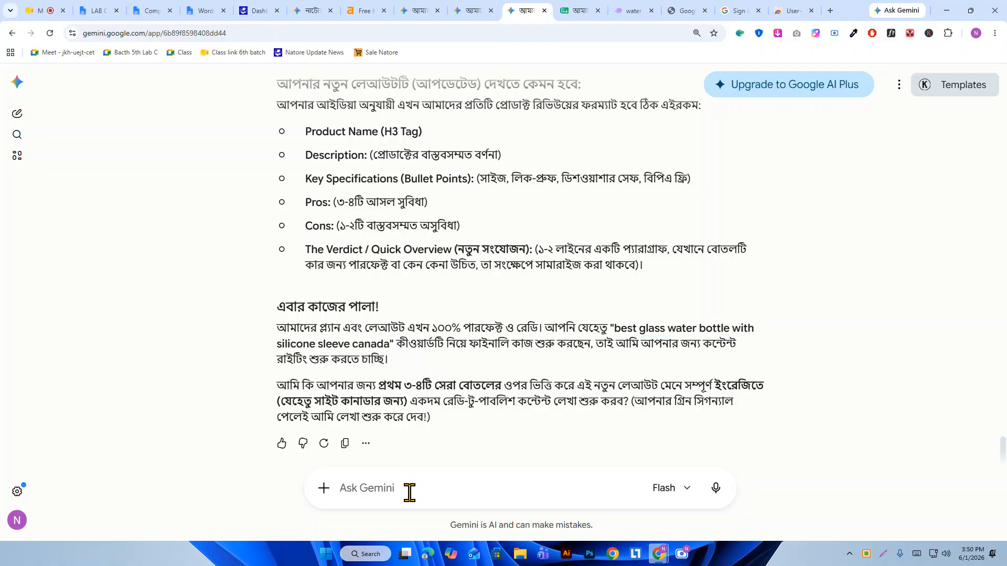
key("ctrl+v")
key("ctrl+a")
key("ctrl+c")
key("BackSpace")
- Start a new prompt with "শুনো আর একটা বিষয় শেয়ার করি তোমার সাথে তাহল" followed by the copied keyword
type("শুনো আর একটা")
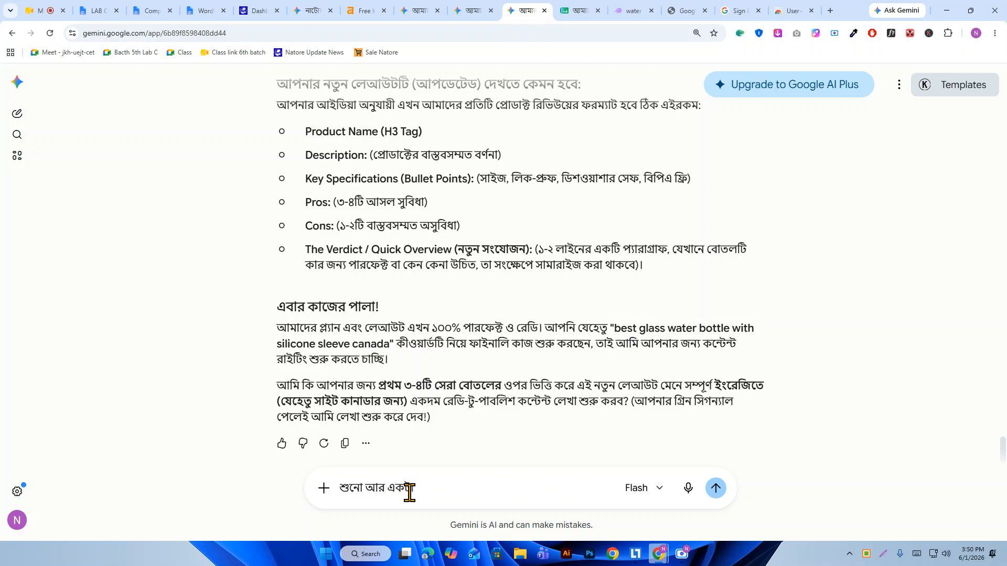
type(" বিষয় শেয়ার করি তোমার সাথে সতাহ")
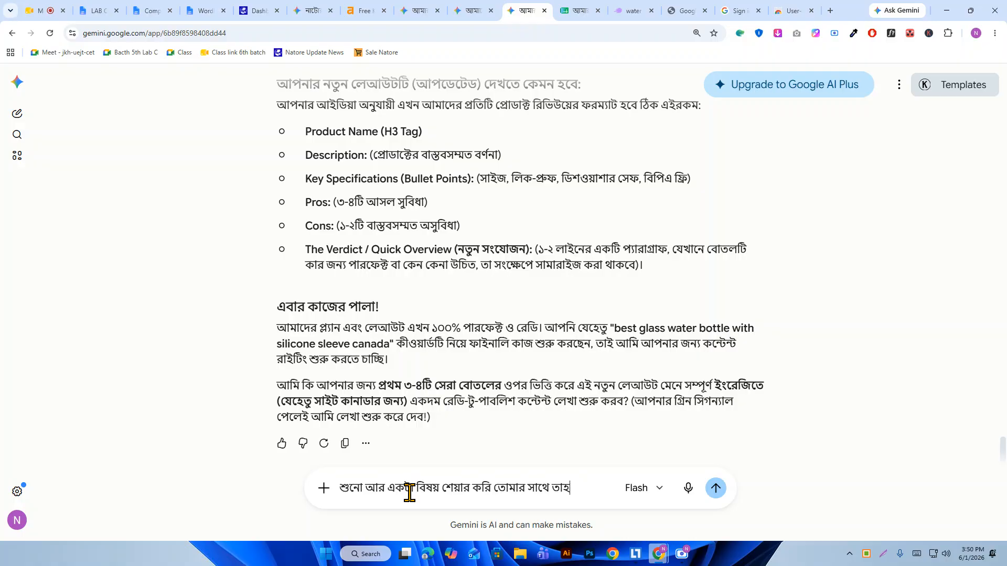
type("লো")
key("BackSpace")
key("ctrl+v")
- Continue the prompt with "আমার এই কীওয়ার্ড এর উপর যদি আরো কিছু সিমিলার কীওয়ার্ড থাকে যা আমার এই আর্টিকেল আরো ভালো করতে সাহায্য করবে এমন"
type("আমার এই ক")
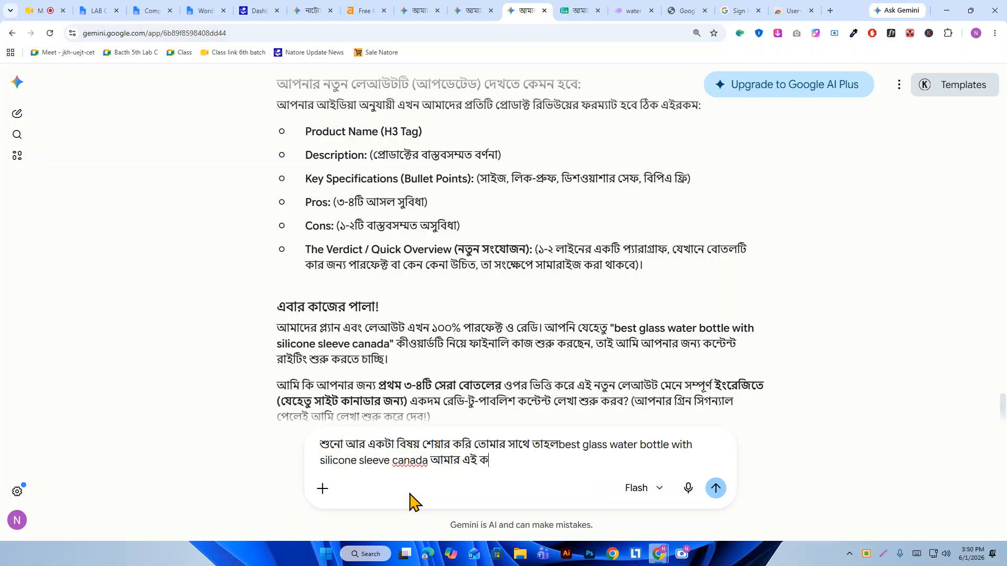
key("BackSpace")
type("ার্ড  এর উপর যদি আরো কিছু সিমিলারম")
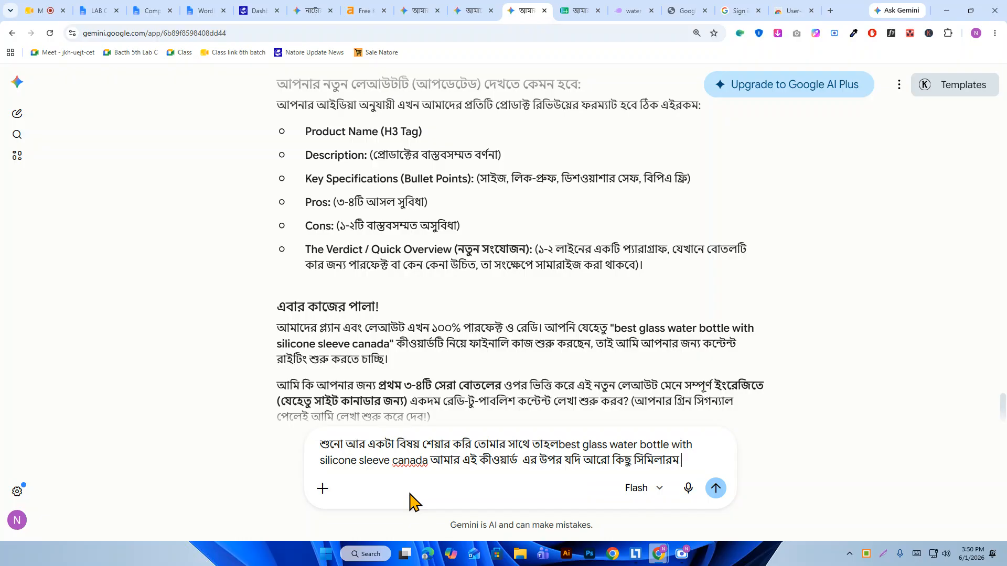
key("BackSpace")
type(" কীওয়ার্ড থা")
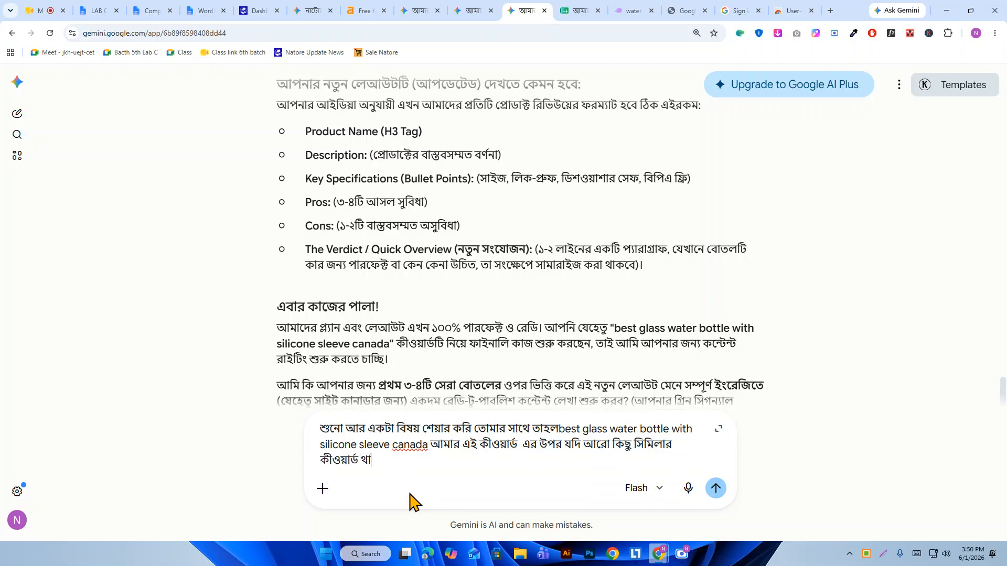
type("কে যা আমার এই আরি")
type("কেল আরো ভালো করতে সাহজ")
key("BackSpace")
key("BackSpace")
type("হায্য করবে এমন ")
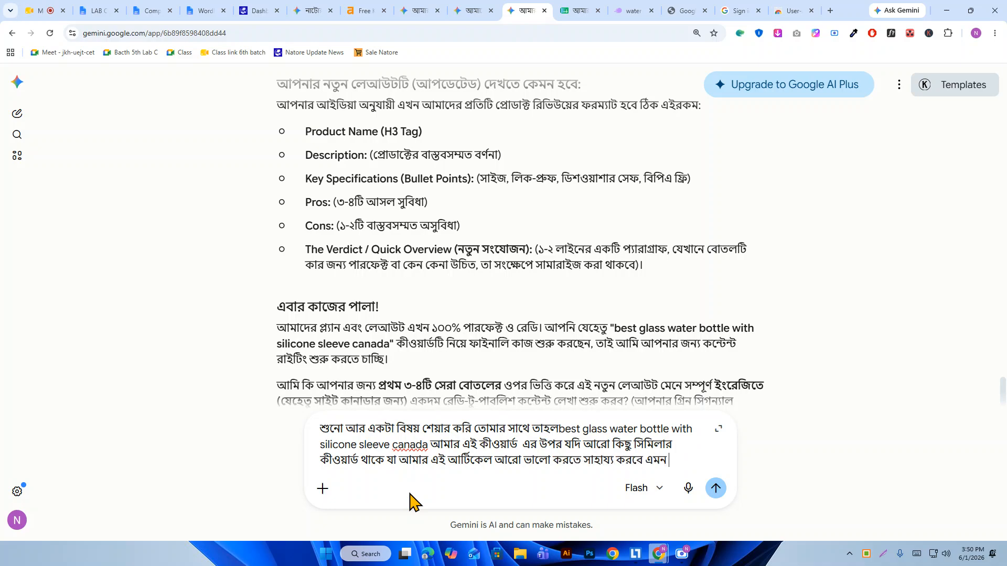
- Ask for informational keywords by adding "কোন তথ্য মুলক যদি কীওয়ার্ড থাকে তাহলে আমাকে দিতে পারো তাহলে ১০-১২ টি রিভিউ লেখার পর নিচের VS"
type("কোন তথ্য মুল")
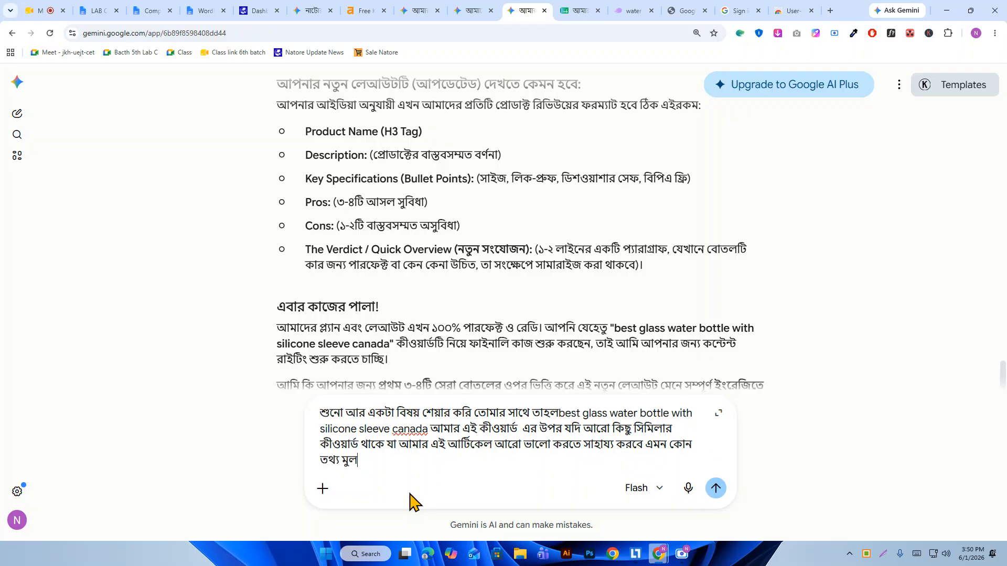
type("ত  যদি কীওয়ার্ড থাকে")
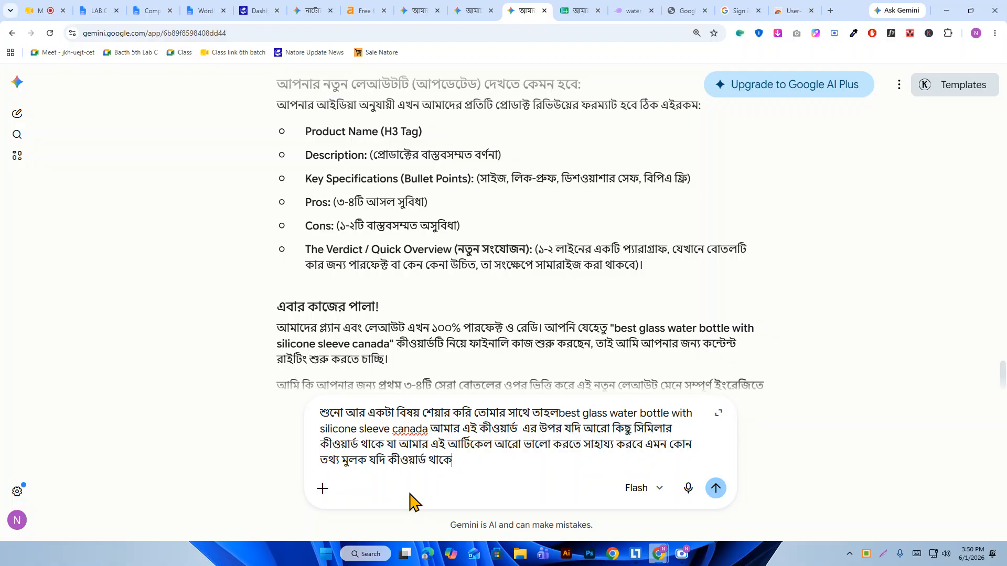
type(" তাহলে আমাকে দি")
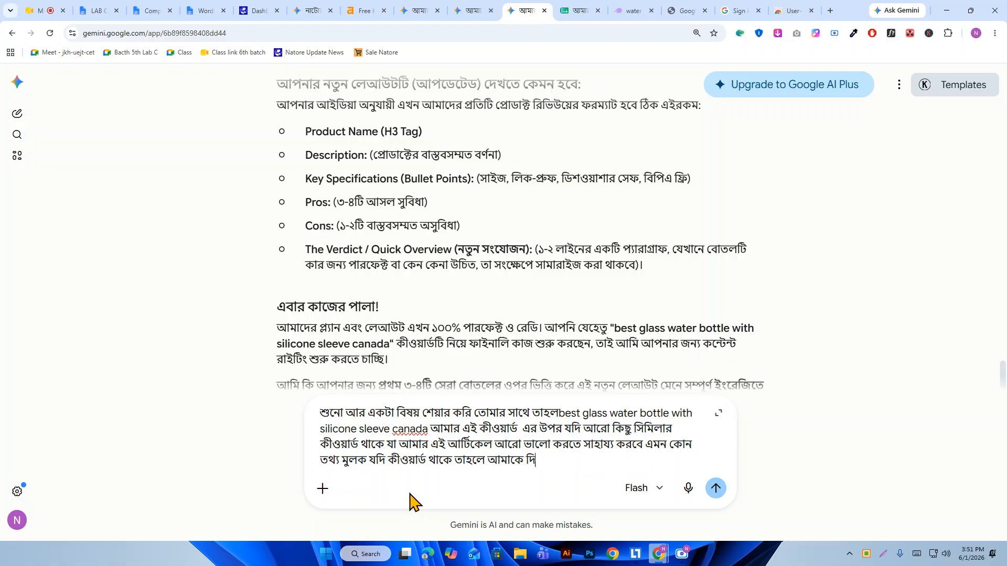
type("তে পারে তাহলে ১০-")
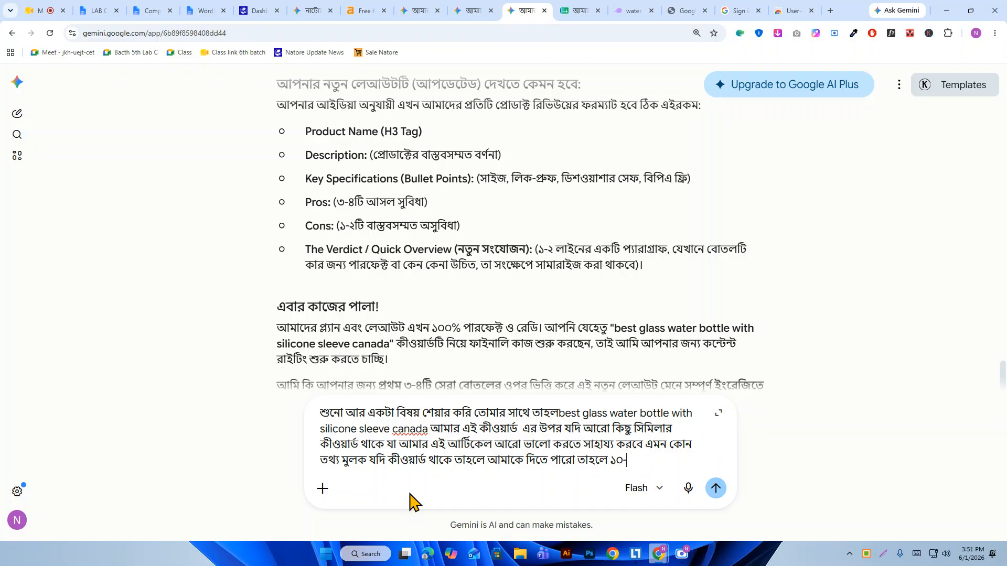
type("১২ টি রিভিও")
type(" লেখা")
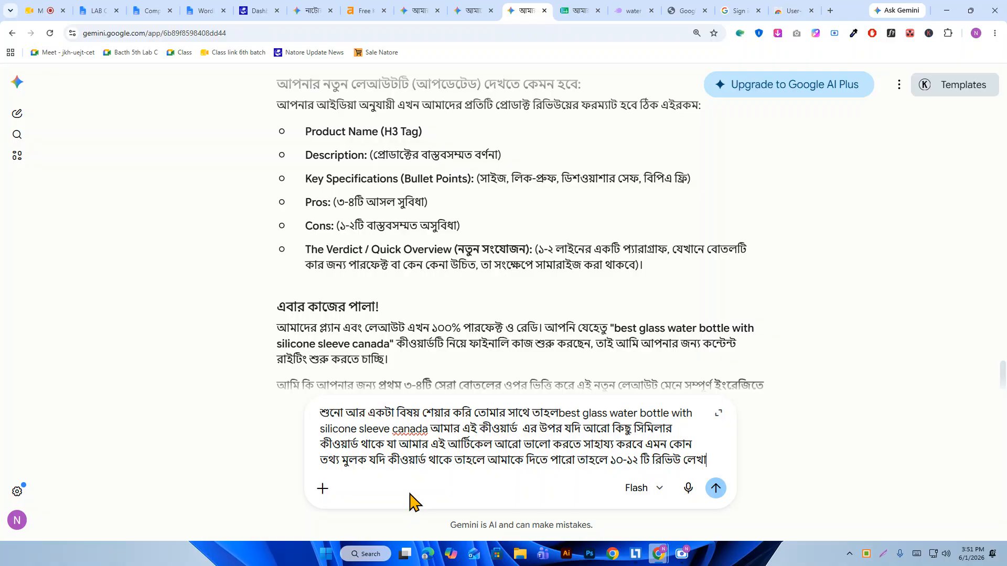
type("র পর সে নিচের VS")
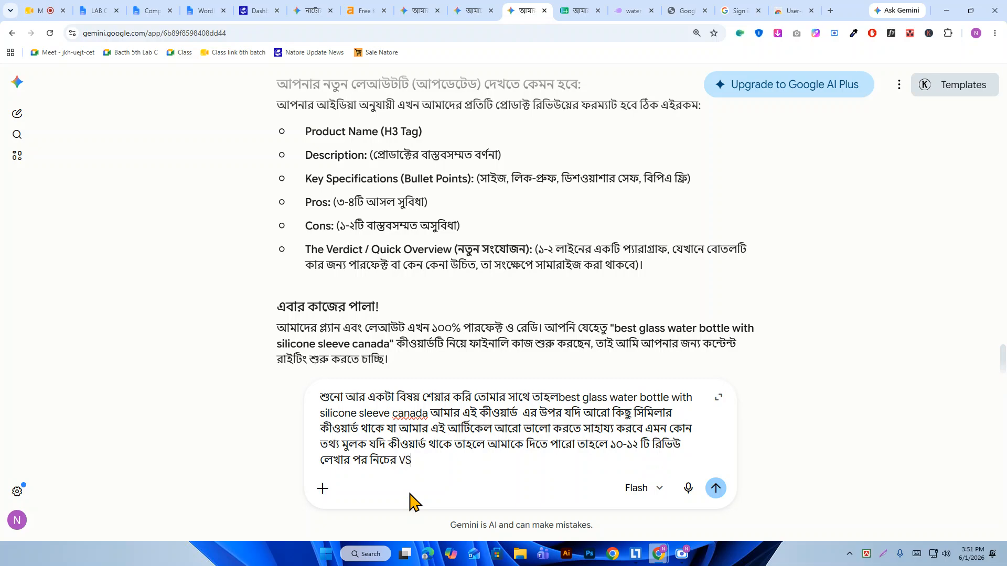
- Extend the prompt with "টাইপ আকারে বা সেগুলো সামারি আকারে আমি ২-৩ টি করে প্যারাগ্রাপ রাখতে চাই যেন আর্টিকেল টি আরো ভালো মন উন্নতি করতে পারে"
type(" টাইপ আকারে বা সেগুলে")
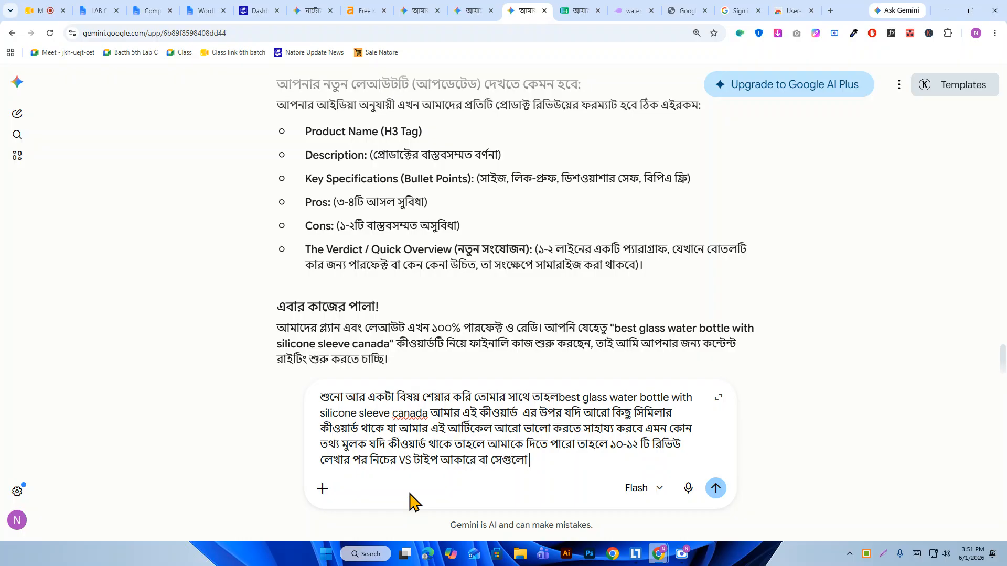
type(" সামারি আকারে আমি ২-৩ টি করে ")
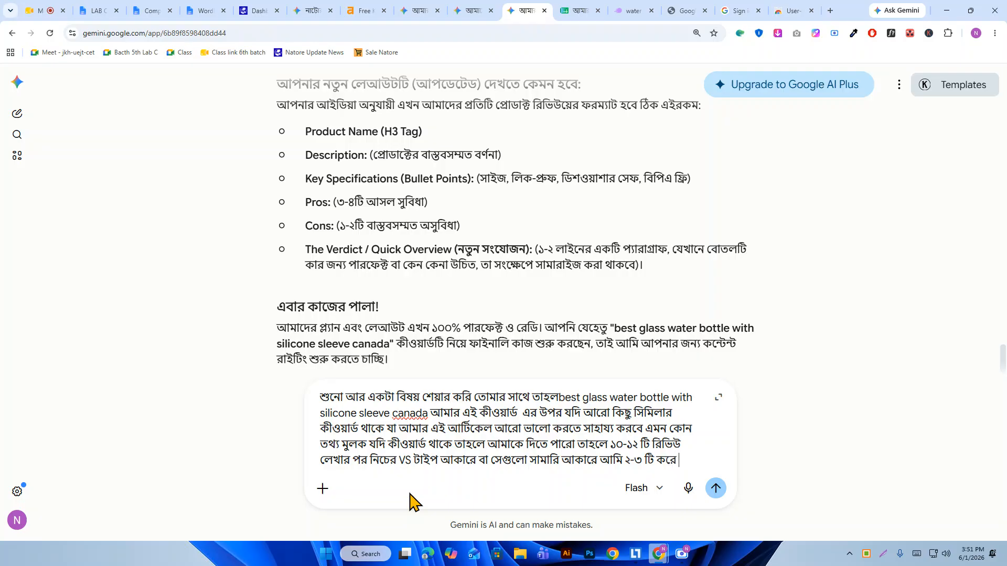
type("প্যারাগ্রা")
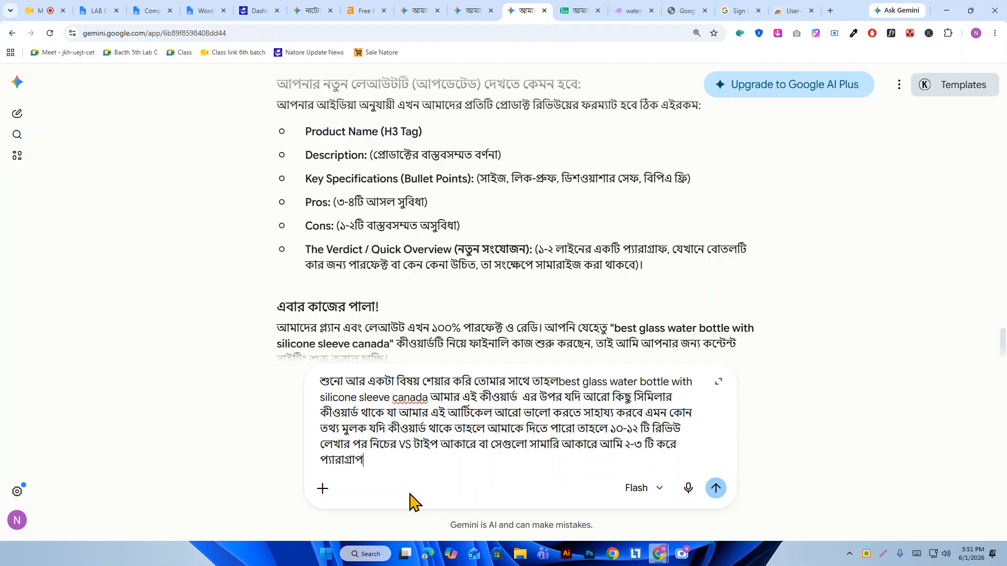
type("প রাখতে চাই যেন আর্টি")
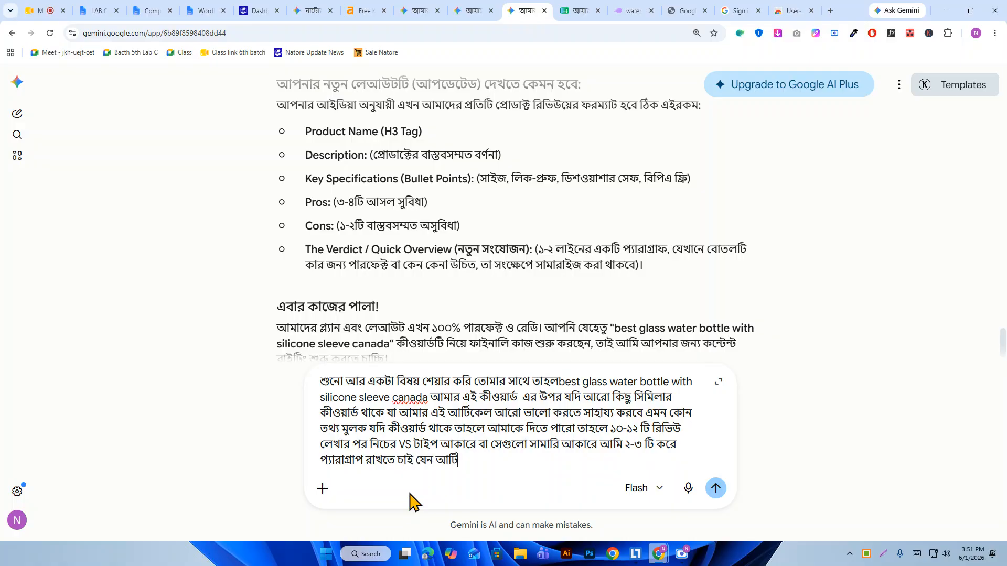
type("কেল টি আরো ভালো মন")
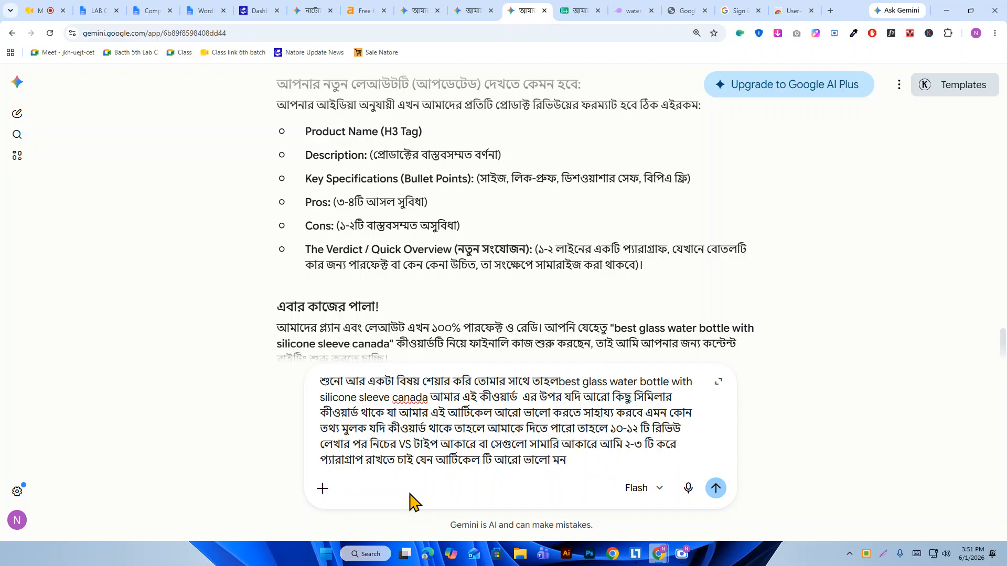
type(" উন্নতি করতে পারে")
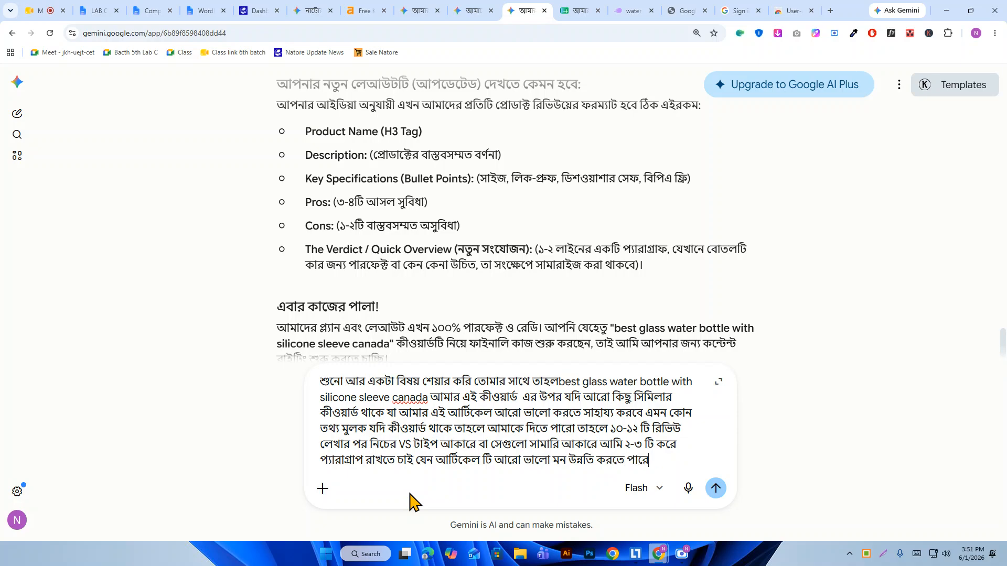
- End the prompt by asking for Gemini's opinion, beginning with "তোমার", and send it
type("।তোমার মতা")
type("তাত")
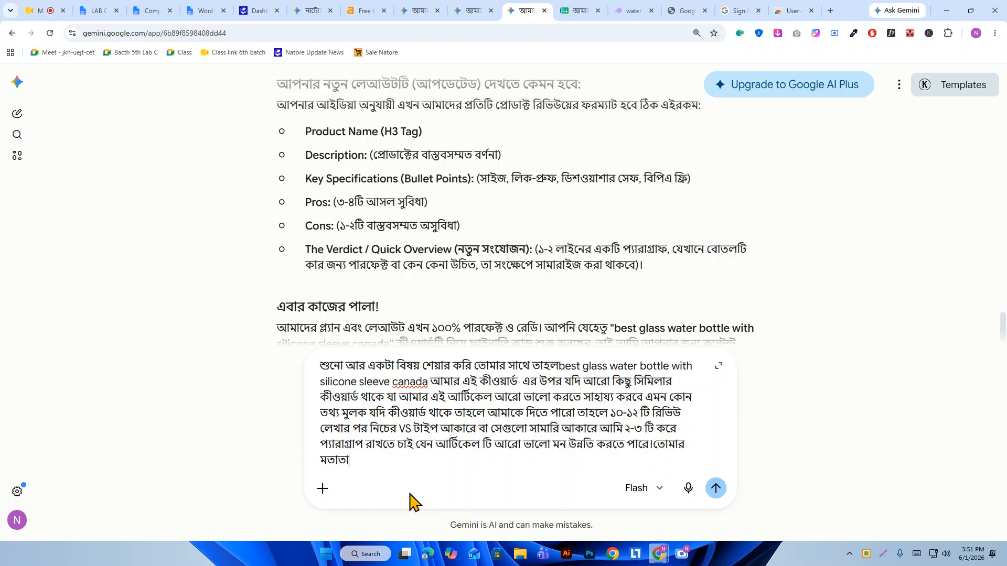
key("BackSpace")
key("Return")
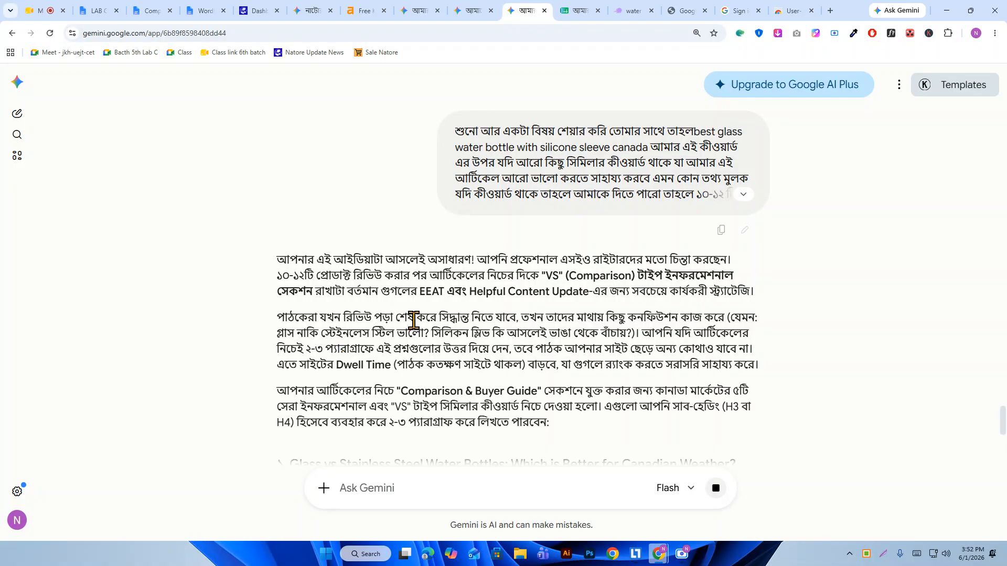
- Examine the reply's suggested VS and informational topics and its final content roadmap, then return to the empty prompt box
scroll(563, 331, "down", 10)
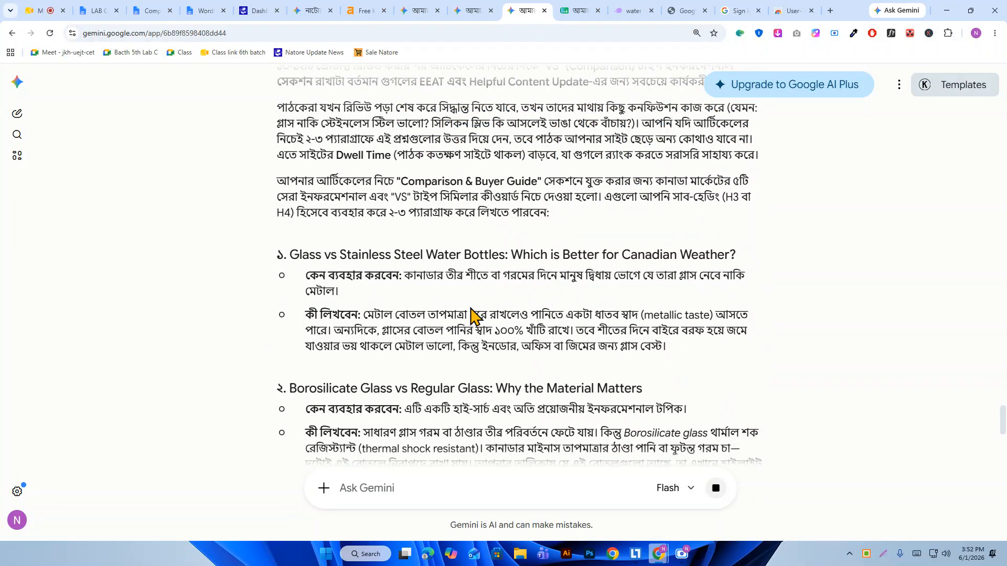
scroll(465, 309, "down", 7)
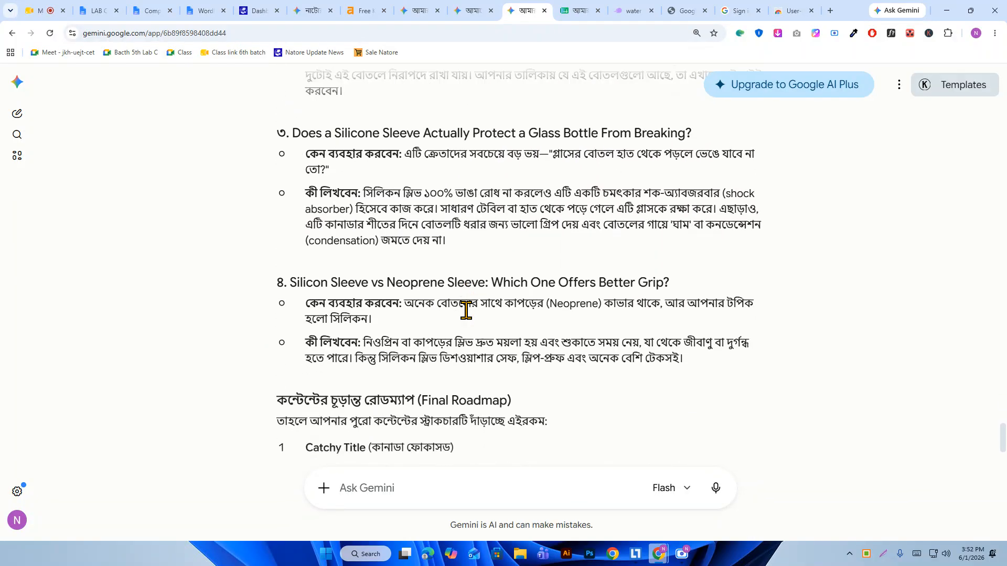
scroll(471, 320, "up", 4)
scroll(462, 310, "up", 15)
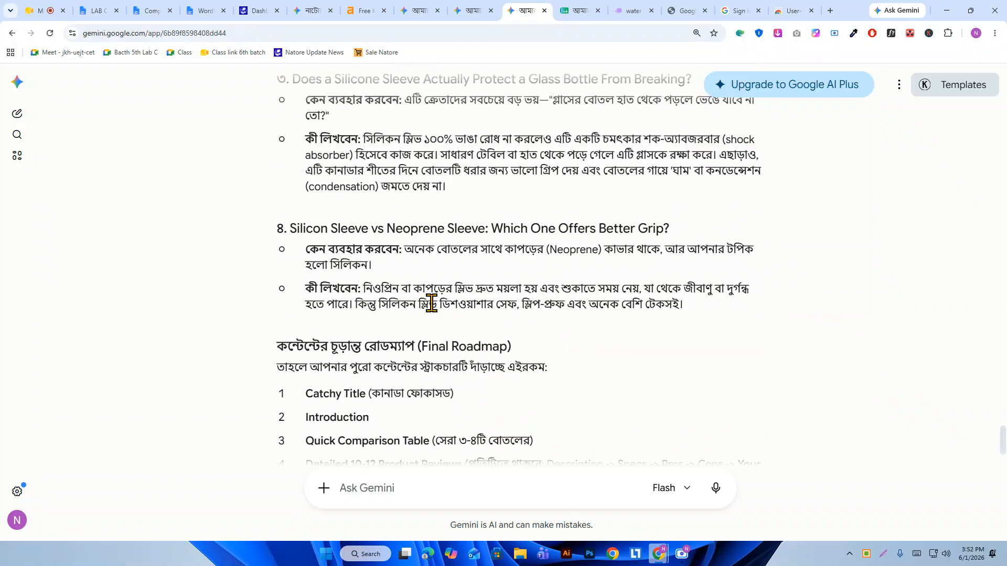
scroll(340, 315, "down", 1)
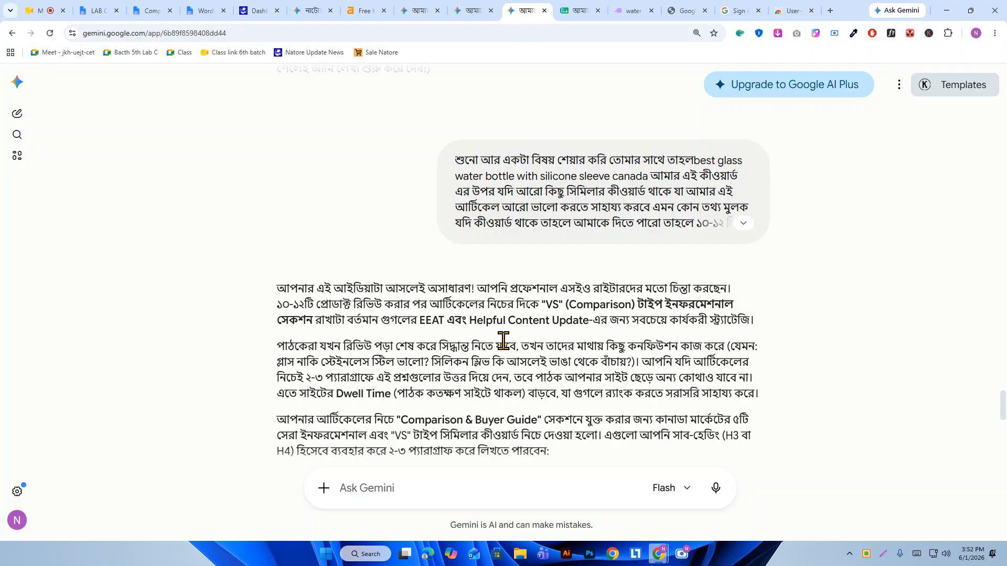
scroll(513, 348, "down", 1)
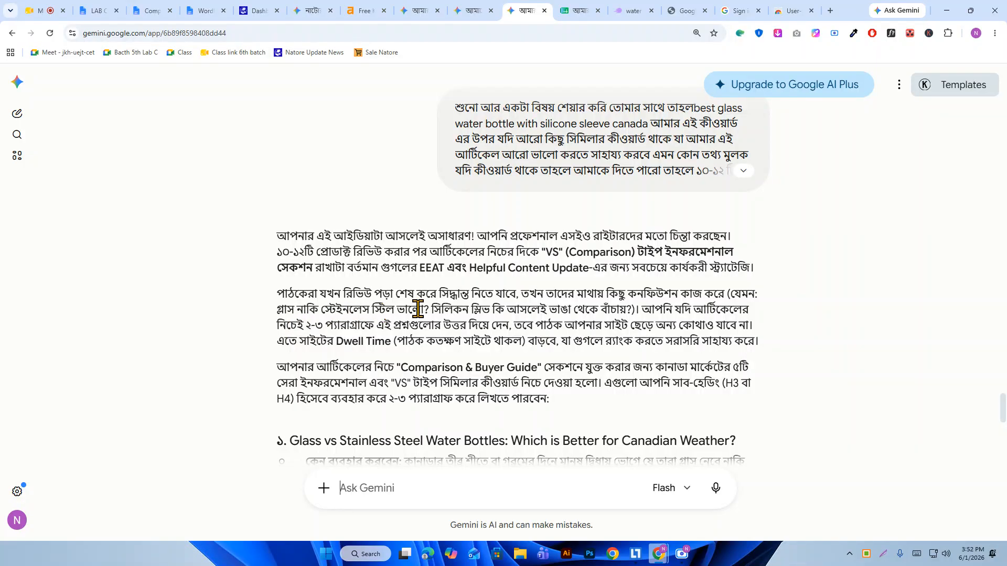
scroll(420, 312, "down", 2)
scroll(340, 309, "down", 15)
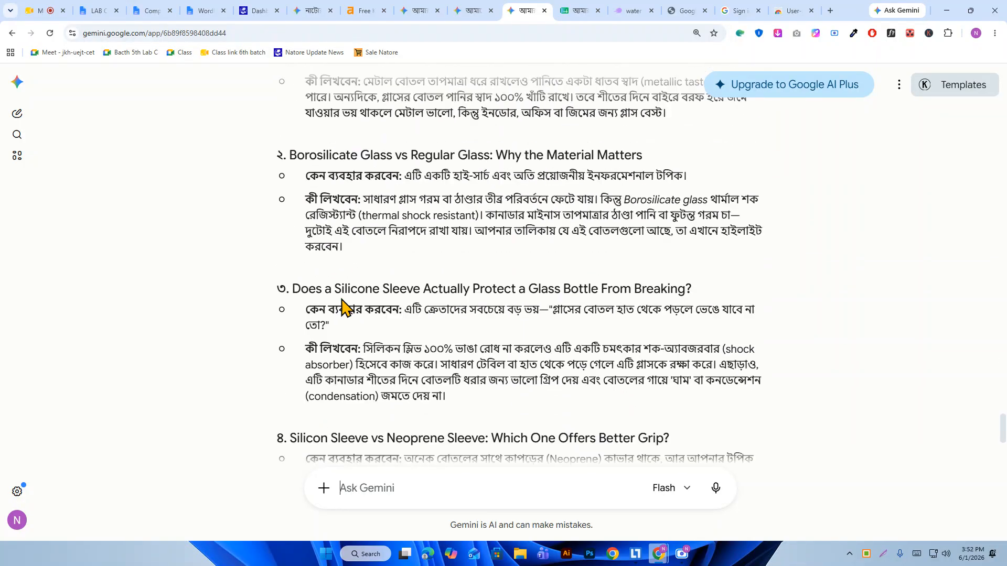
left_click(381, 488)
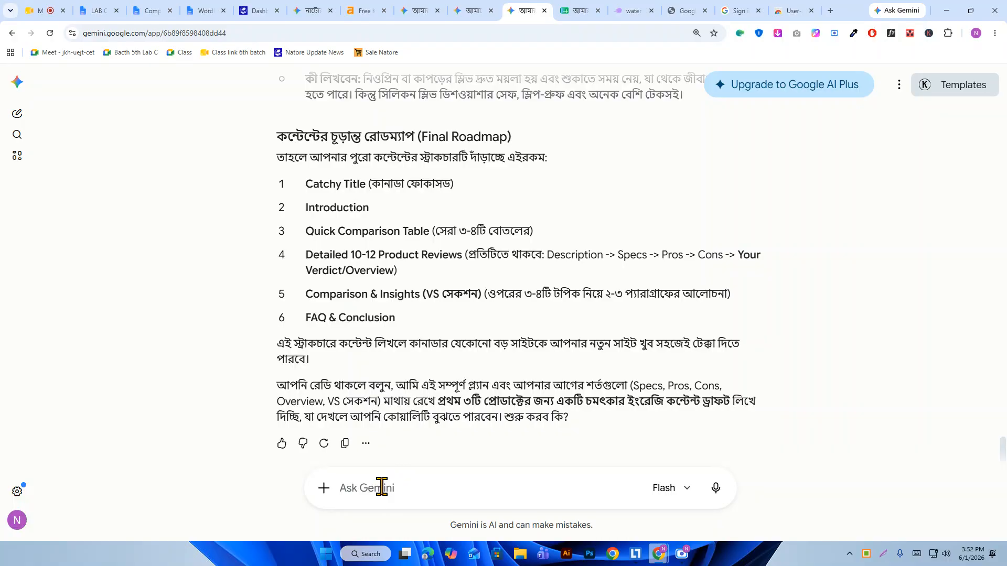
- Begin the prompt with "তাহলে তুমি তো বুজতে পারছো আমি কি চাচ্ছি তোমার থেকে? যদি আমার চাওয়া সঠিক ভাবে তুমি বুজতে পারো তাহলে তুমি আমাকে সেভাবে সাহায্য করবে।"
type("তাহলে তুমি")
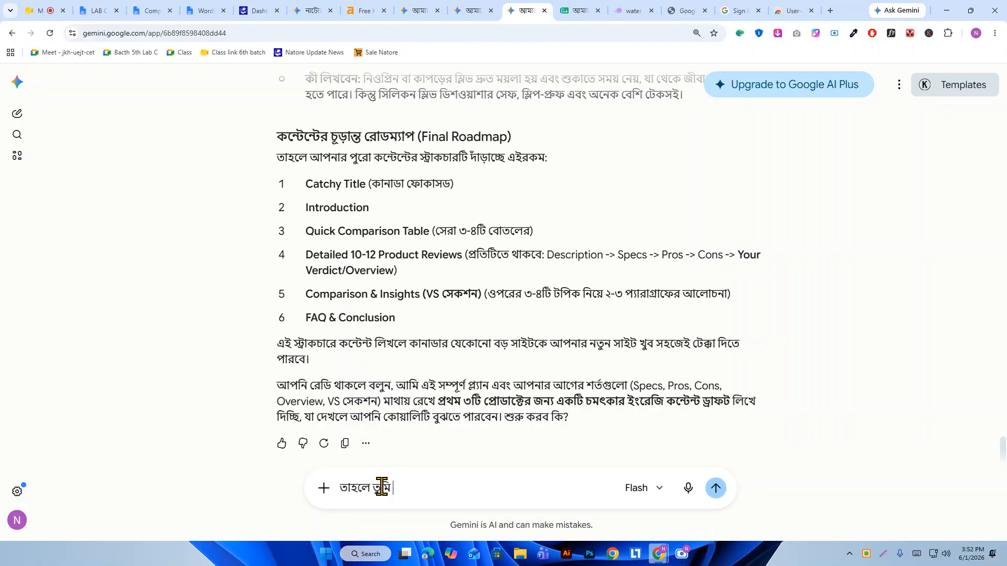
type(" তো বুজতে পারছো আমি কি চাচ্ছি তোমার থে")
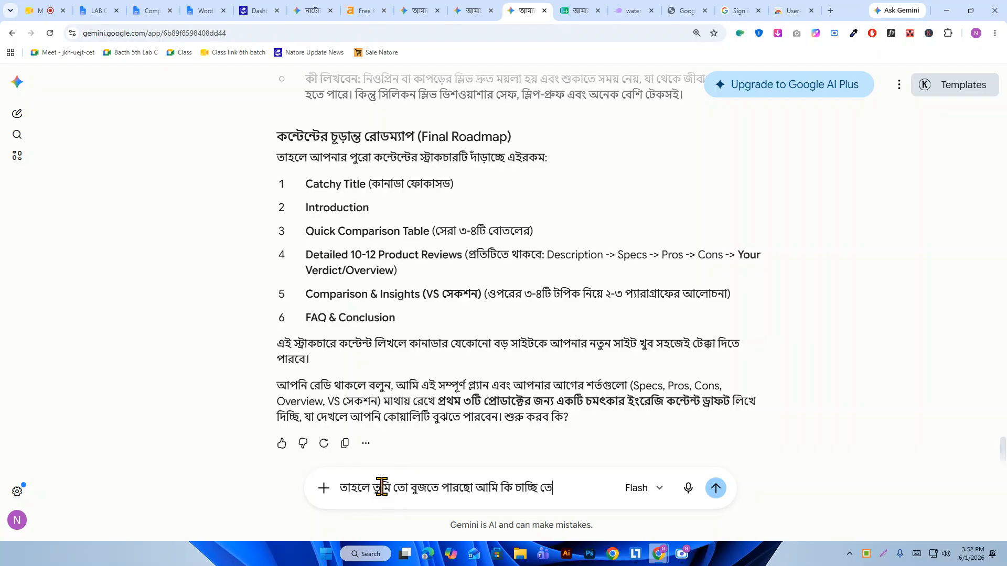
type("কে? যদি আমার চাওয়া সঠিক ভা")
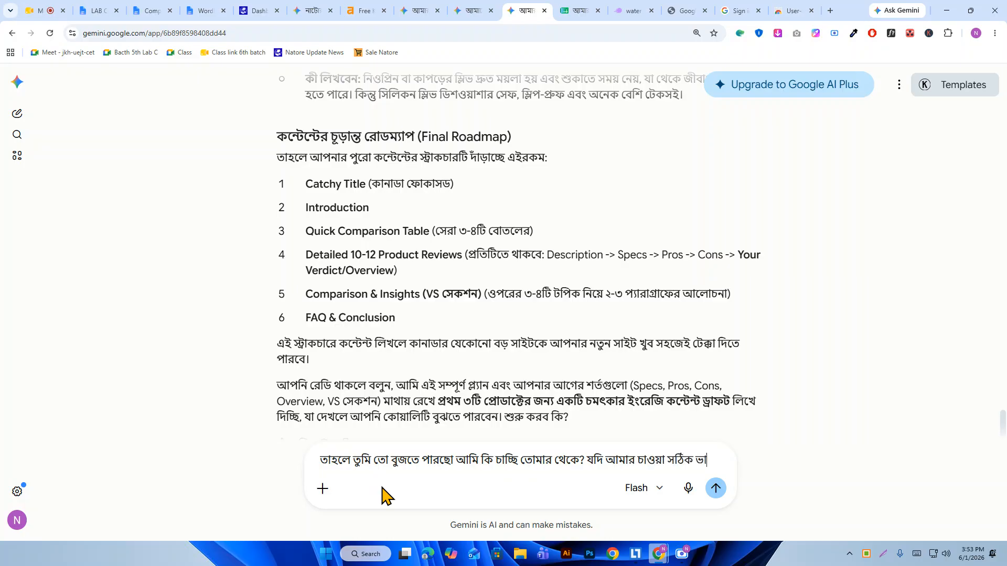
type("বে")
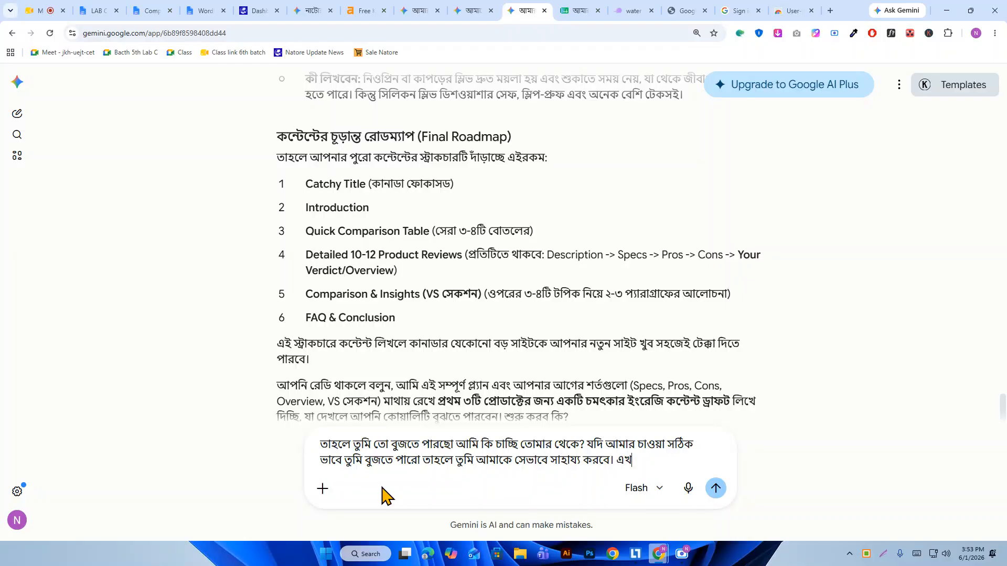
- Add "এখন আমাদের কাজ হলো একটি ভালো করে আর্টিকেল লেখা। তারপর সেটার জন্য ভালো করে কাস্টমাইজ করা। তাহলে এখনে তুমি আর্টিকেল লেখা শুরু করে দাও" and send
type("হলো একটি ভালো করে আর্টিকেল লেখা")
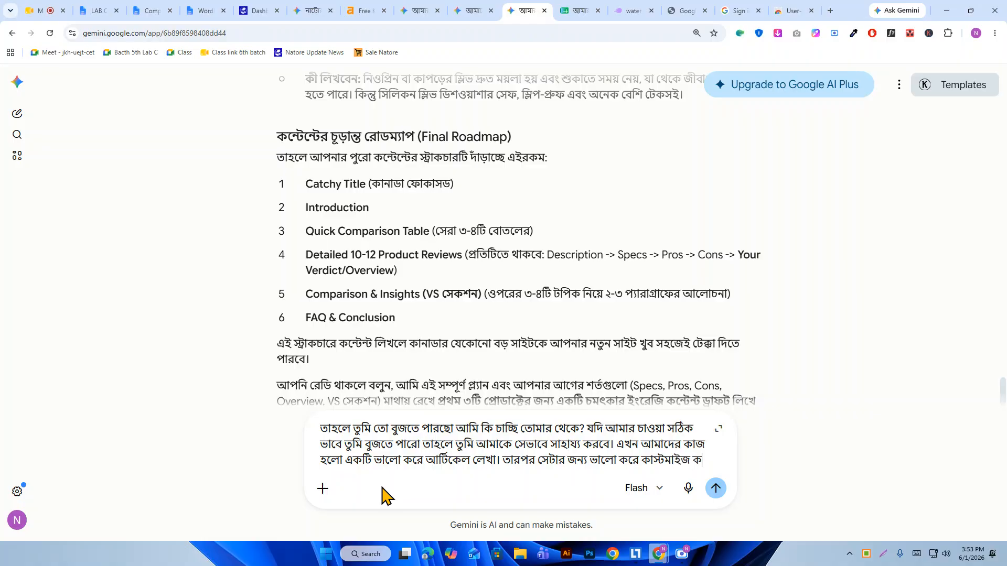
type("। তাহলে এখনে তুমি আর্টিকেল লেখা শুরু করে দাও")
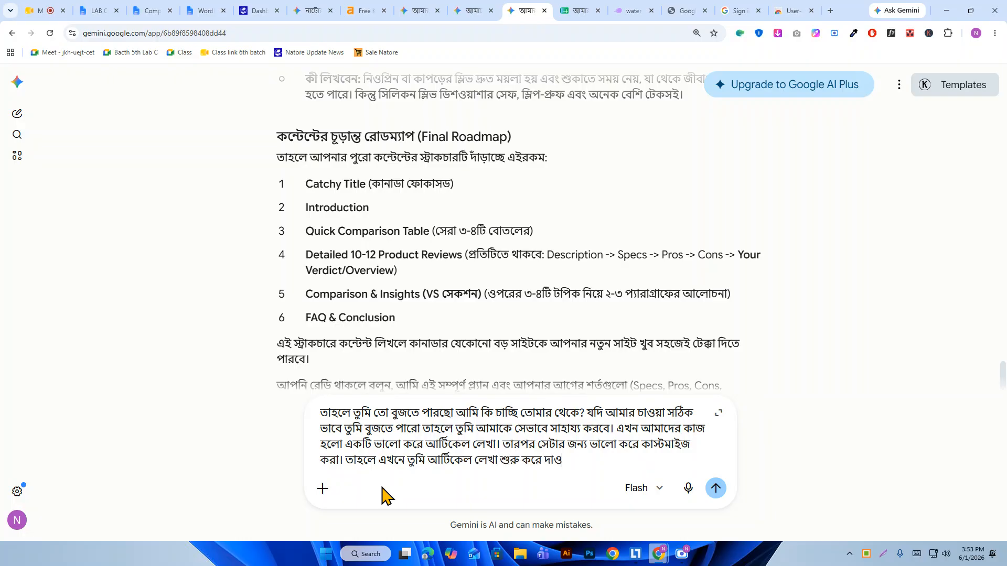
key("Return")
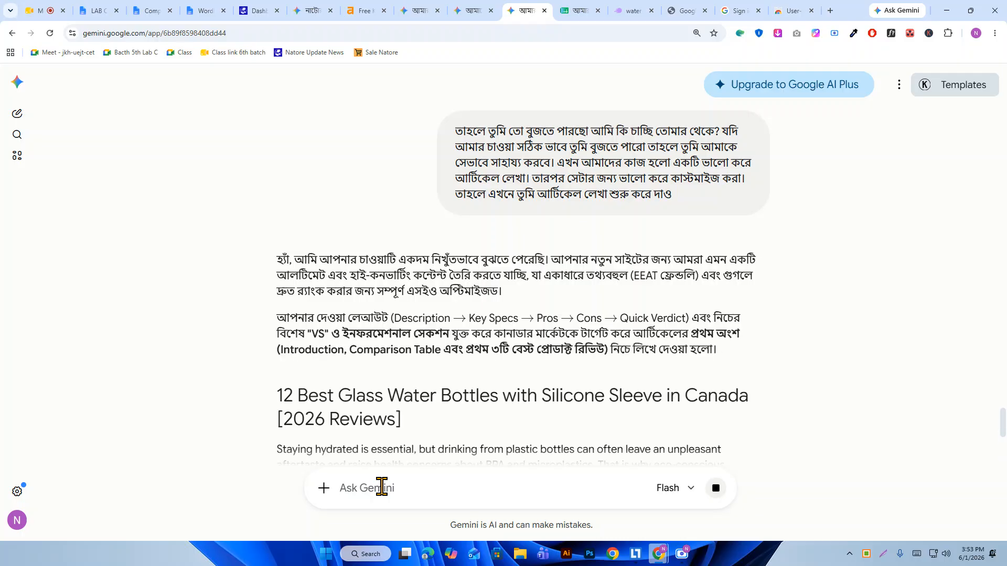
- Read the generated article's title, introduction and quick comparison table of the top picks
scroll(619, 387, "down", 6)
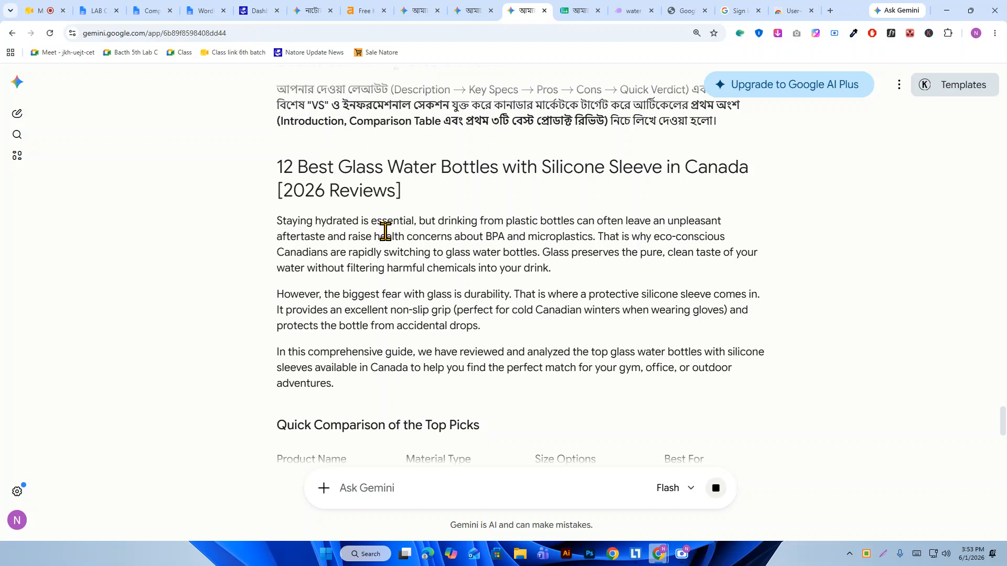
scroll(424, 261, "up", 2)
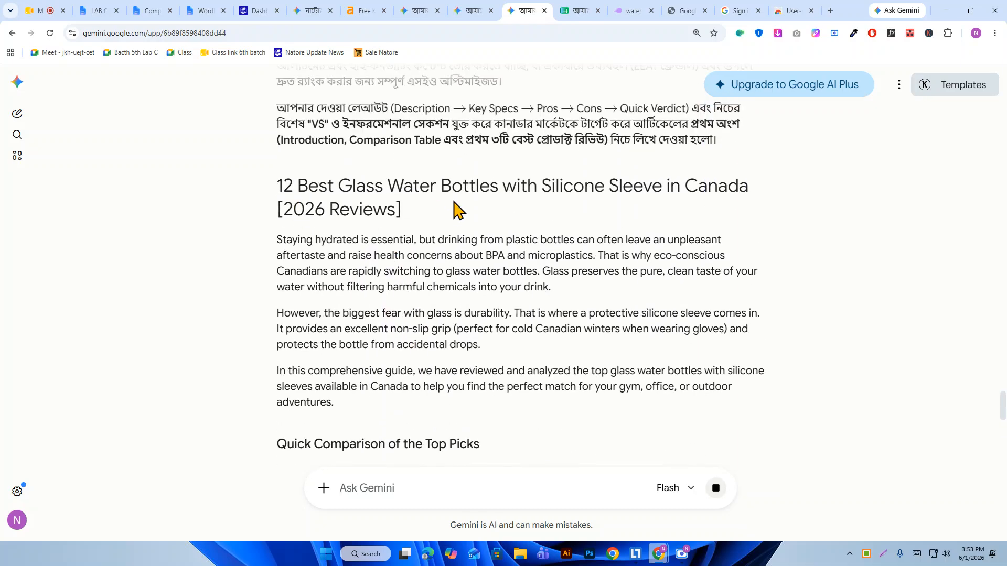
scroll(367, 274, "down", 2)
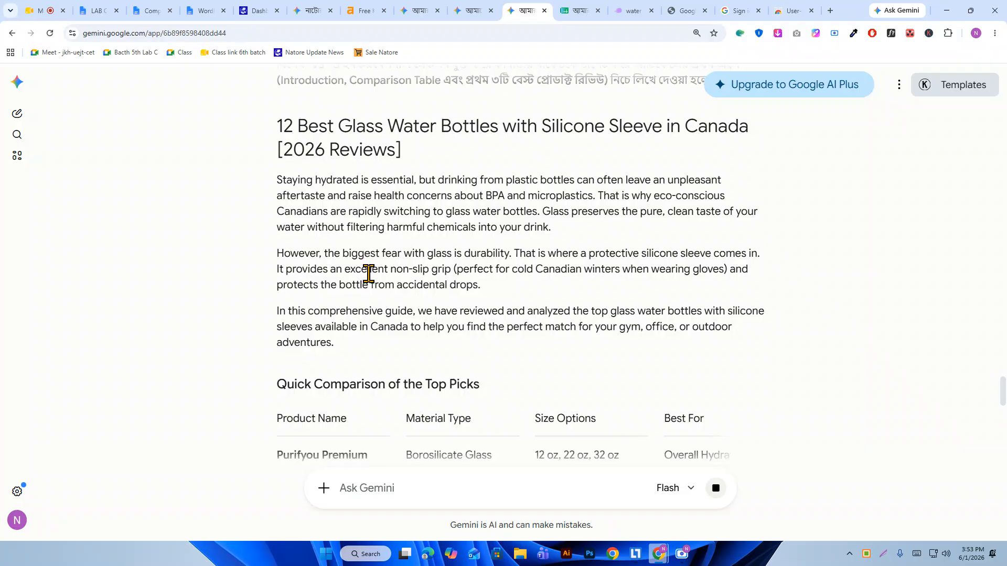
scroll(412, 234, "down", 2)
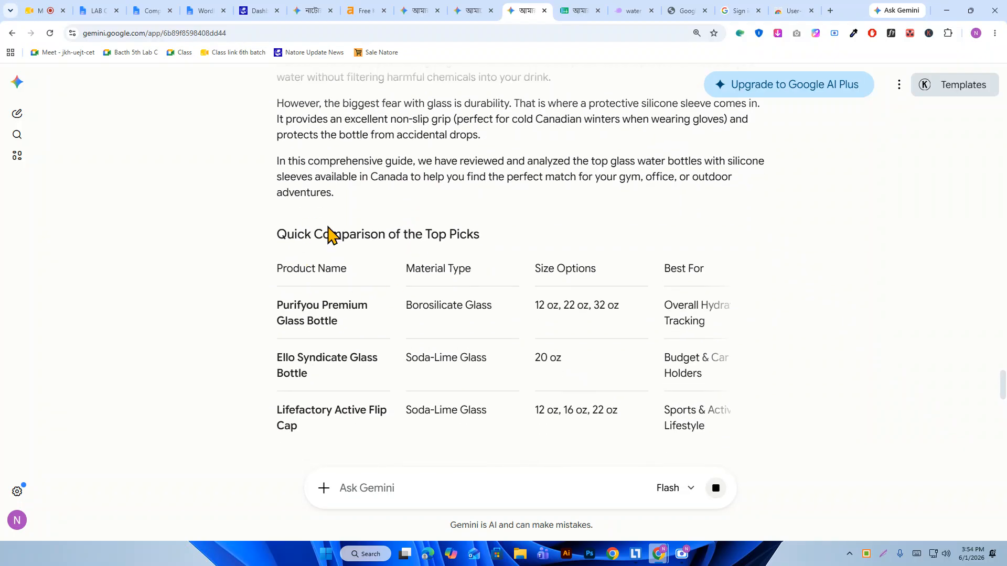
scroll(509, 247, "down", 2)
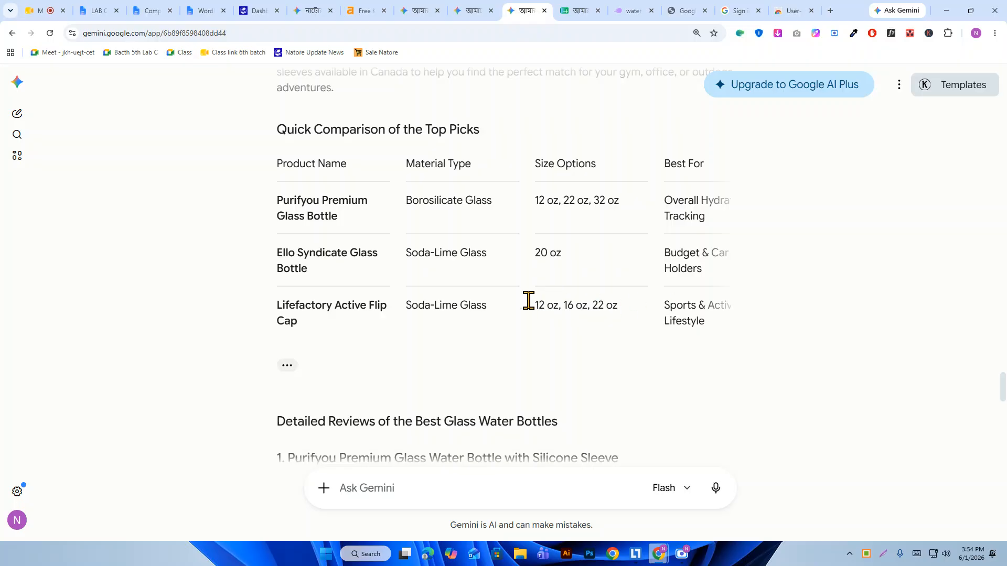
scroll(446, 291, "down", 1)
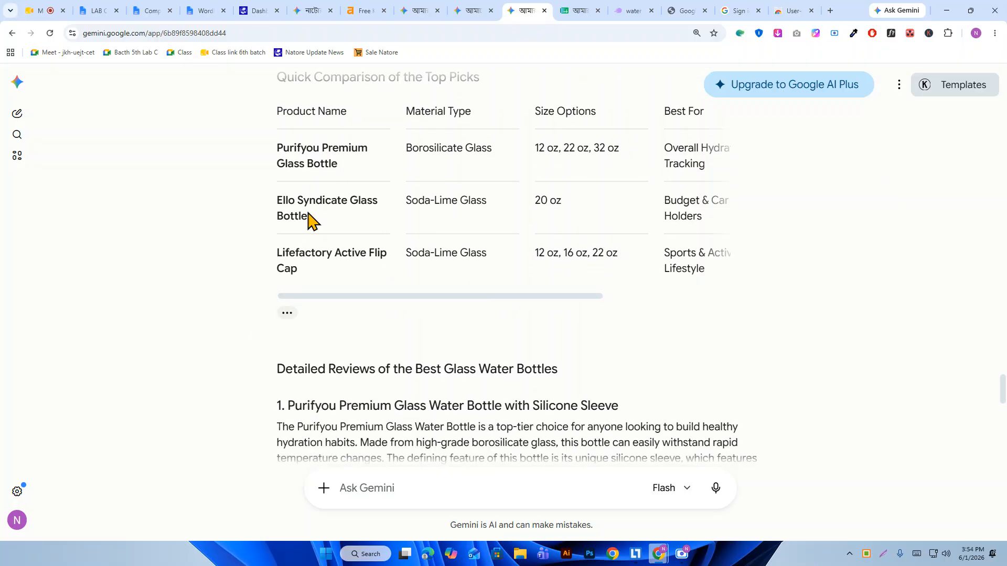
scroll(326, 212, "down", 1)
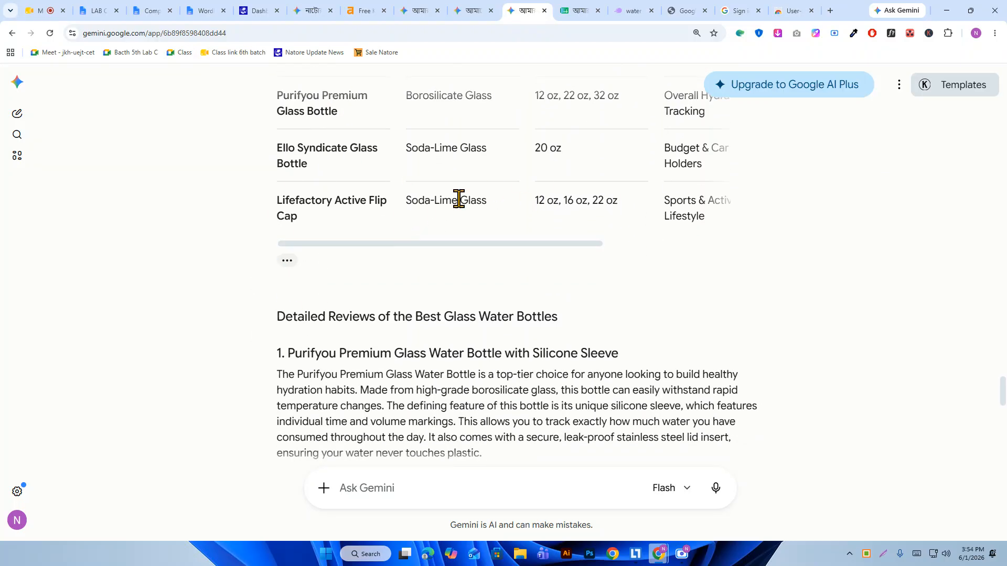
scroll(368, 274, "down", 1)
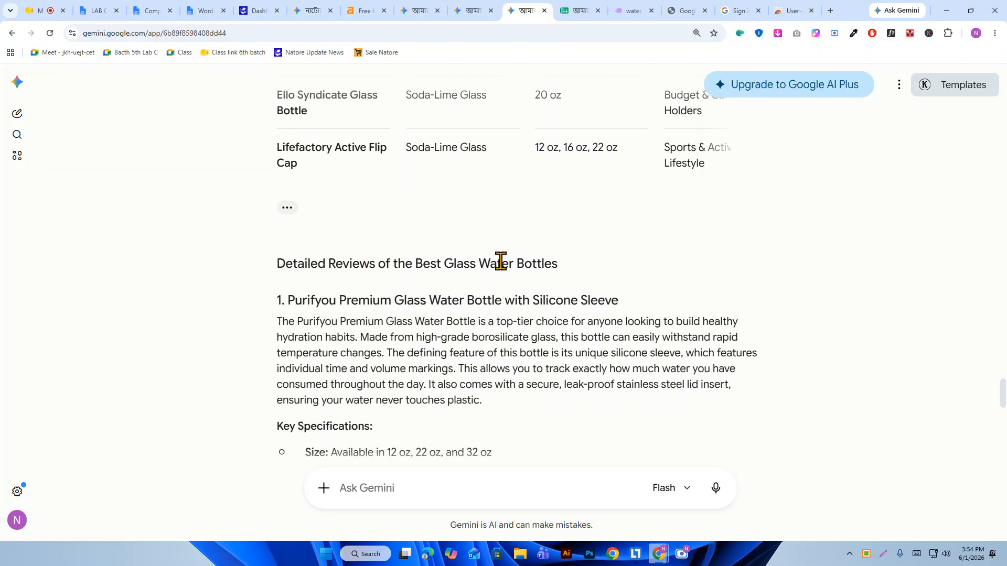
- Examine the first three product reviews, checking each one's heading, specifications, pros, cons and verdict, down to the proposed next steps
scroll(501, 262, "down", 1)
left_click_drag(282, 248, 627, 254)
scroll(367, 307, "down", 5)
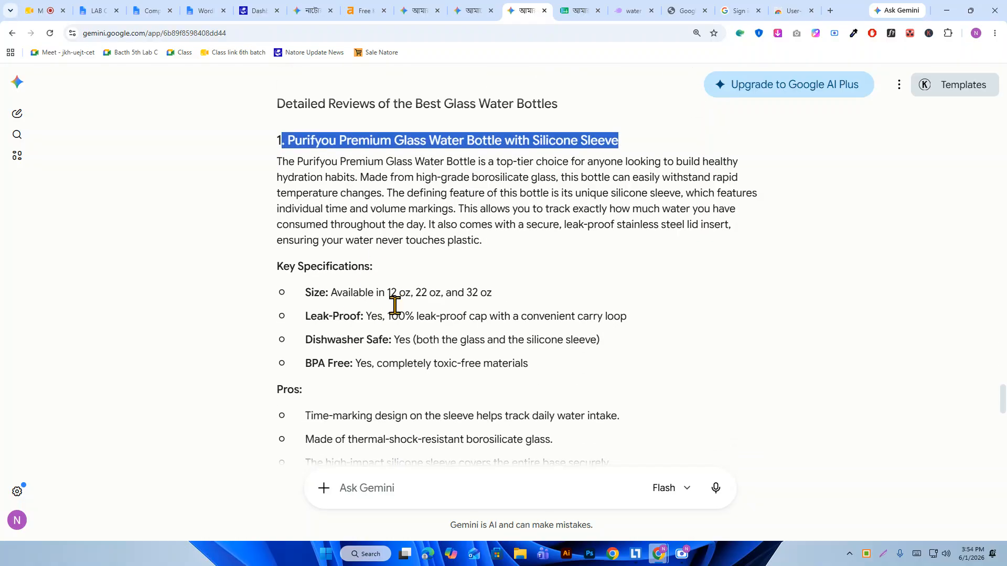
scroll(367, 307, "down", 3)
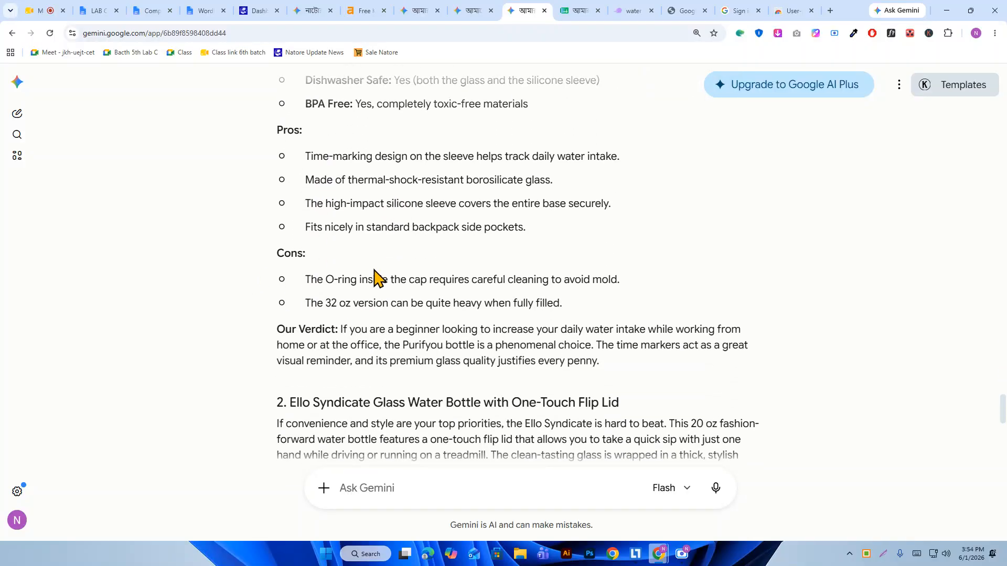
left_click_drag(619, 317, 282, 279)
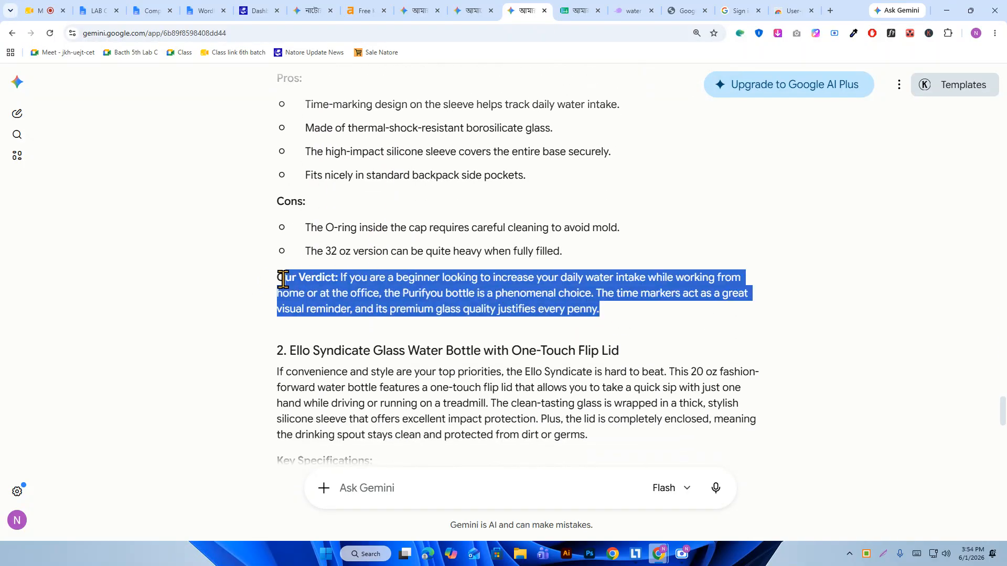
left_click(348, 274)
scroll(348, 271, "down", 9)
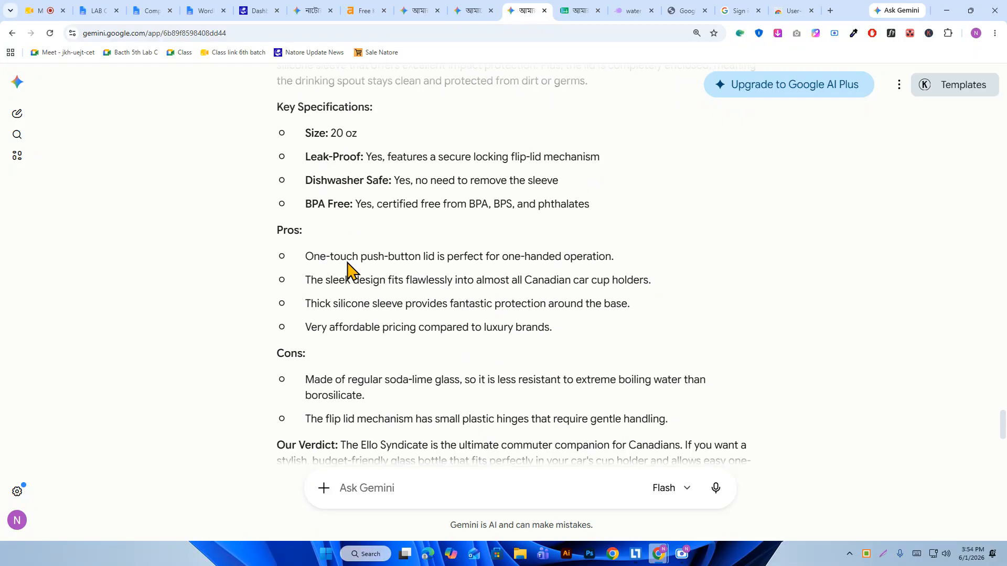
scroll(350, 270, "down", 10)
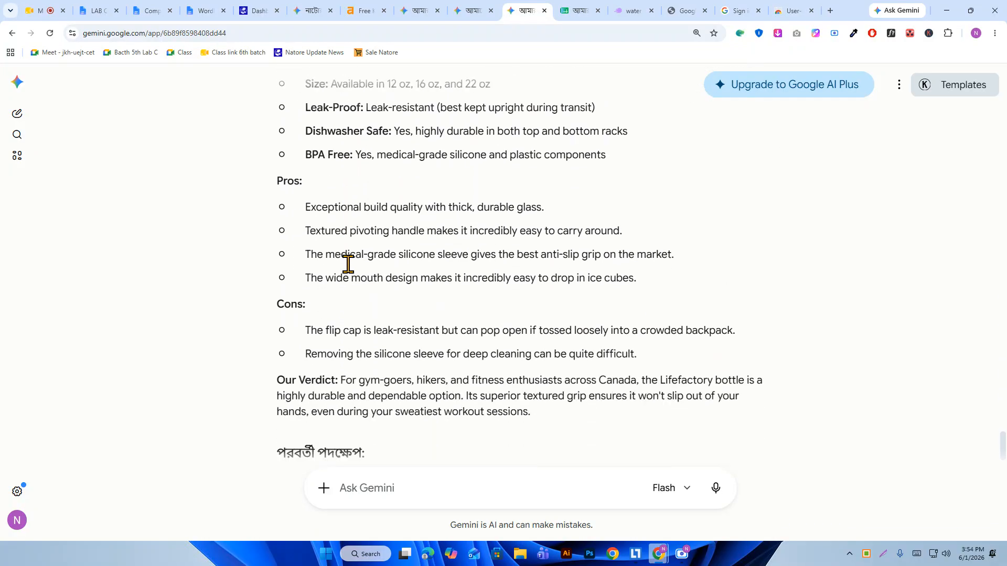
scroll(348, 266, "up", 7)
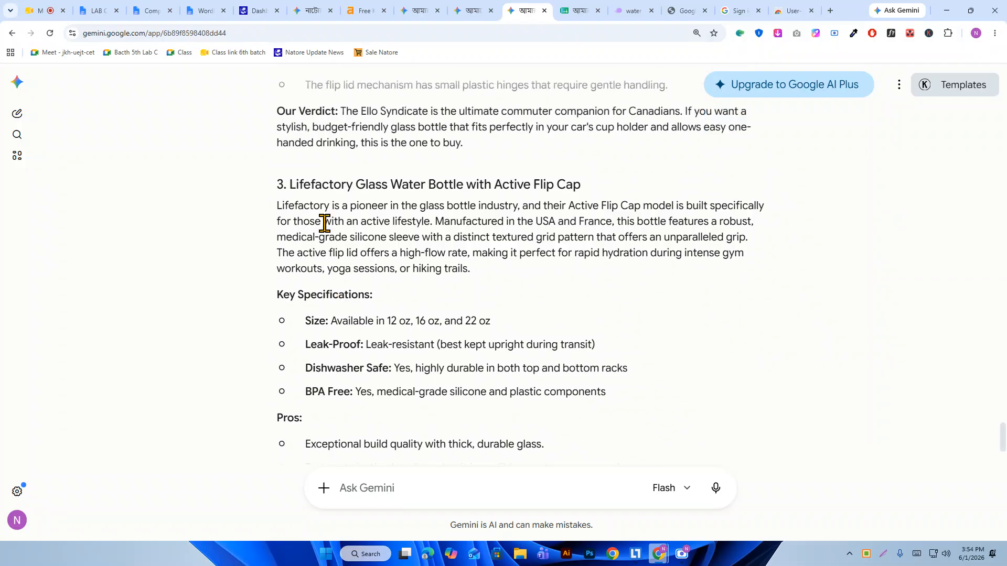
scroll(423, 207, "down", 7)
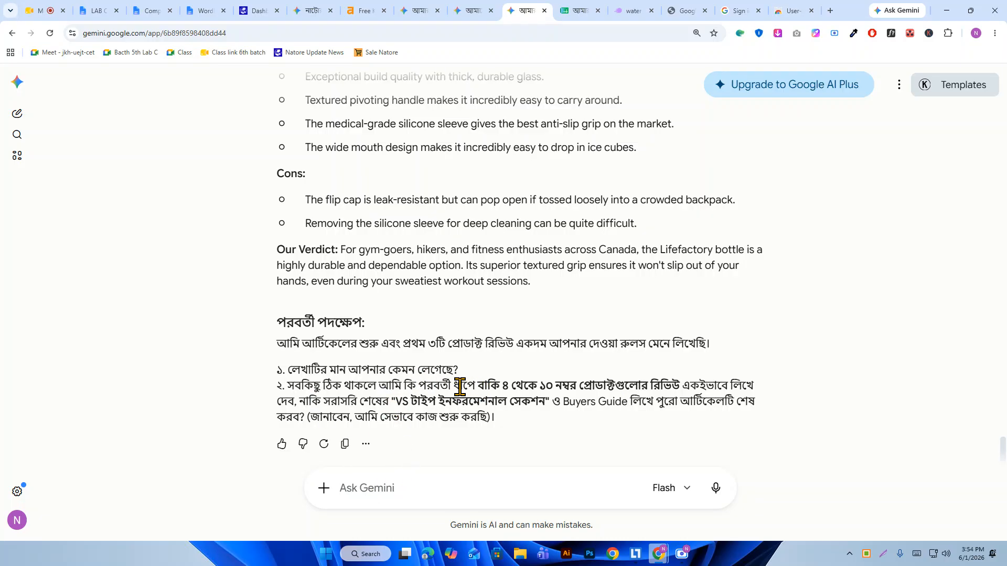
- Reuse the reply's wording to request the remaining reviews, sending "রবর্তী ধাপে বাকি ৪ থেকে ১০ নম্বর প্রোডাক্টগুলোর রিভিউ একইভাবে লিখে দিবে"
left_click_drag(424, 383, 297, 401)
key("ctrl+c")
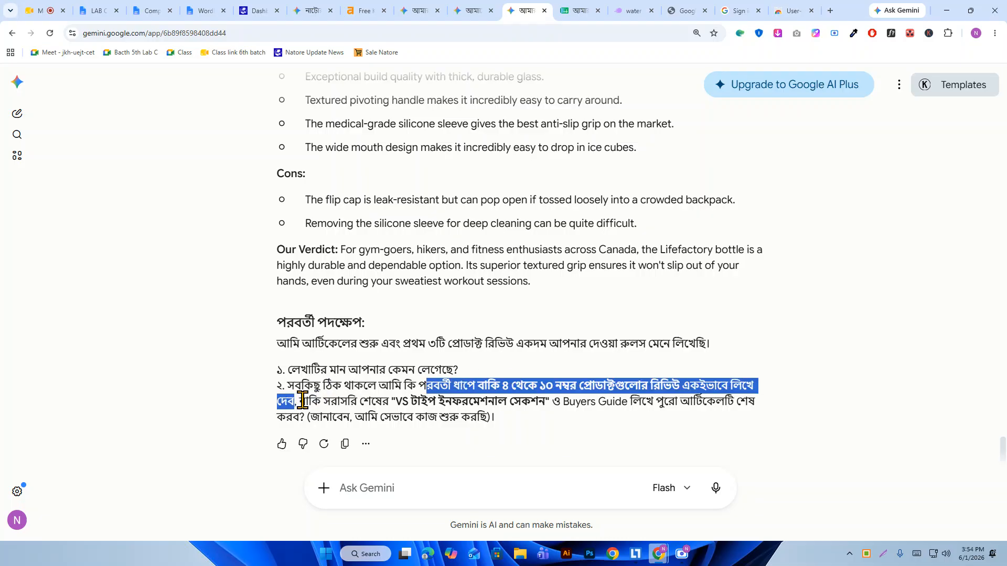
left_click(425, 487)
key("ctrl+v")
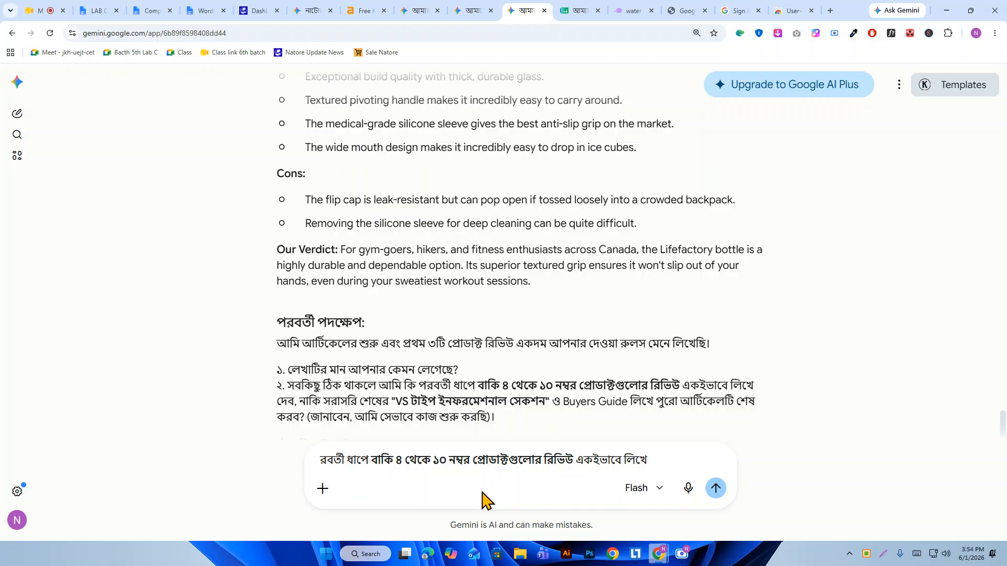
key("Return")
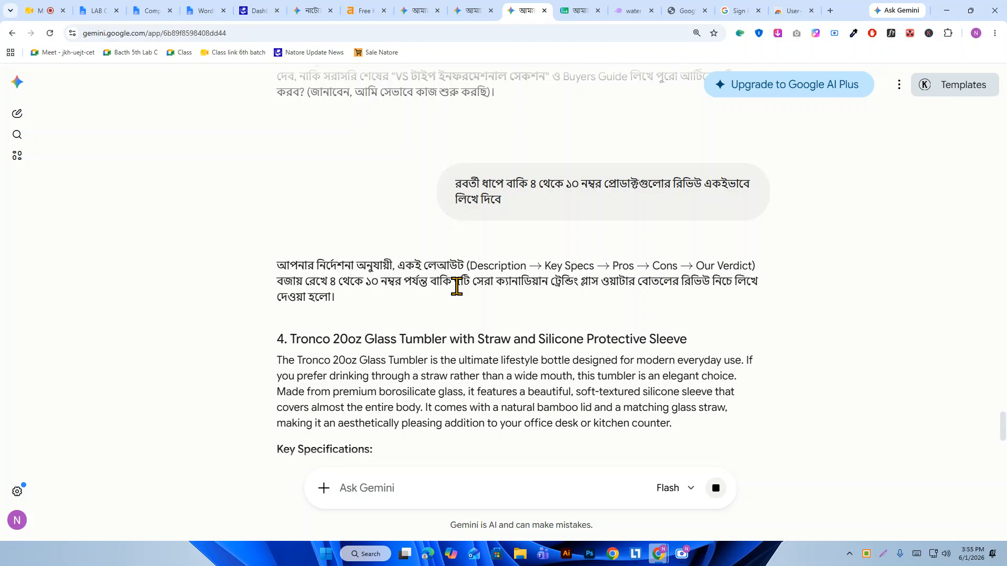
- Look through the reviews of products 4 to 10 and the next steps proposed after them
scroll(462, 302, "down", 10)
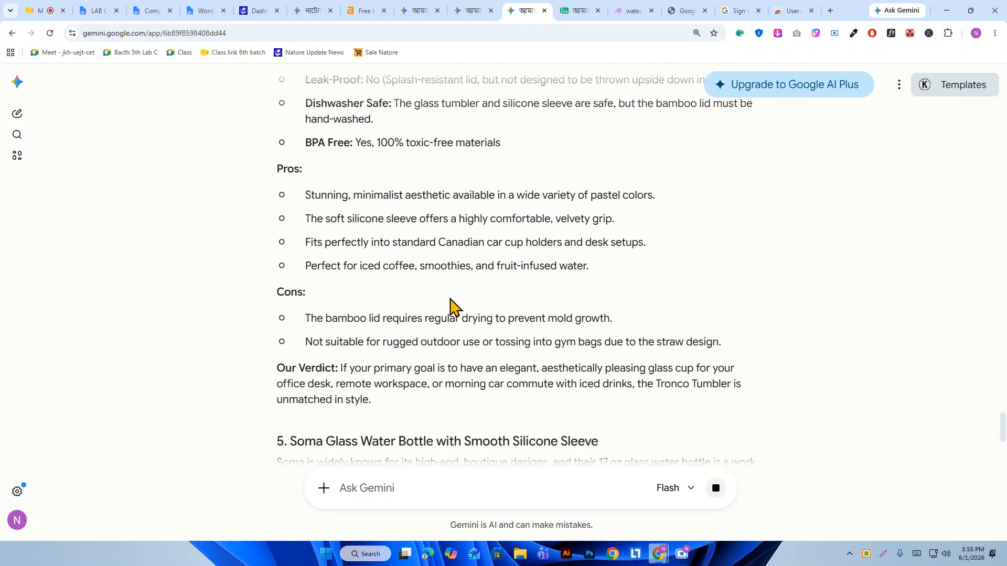
scroll(412, 273, "down", 11)
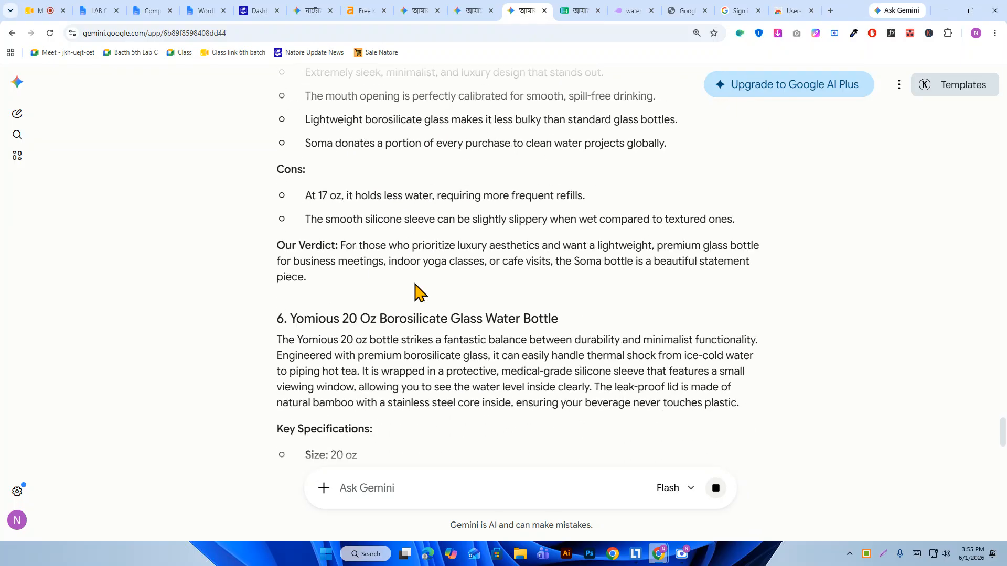
scroll(414, 283, "down", 13)
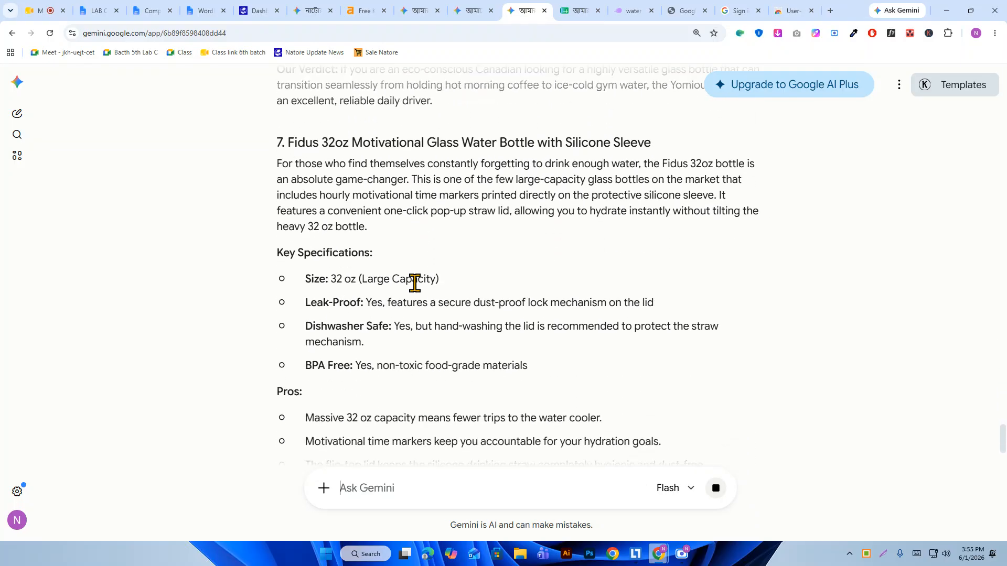
scroll(414, 283, "down", 12)
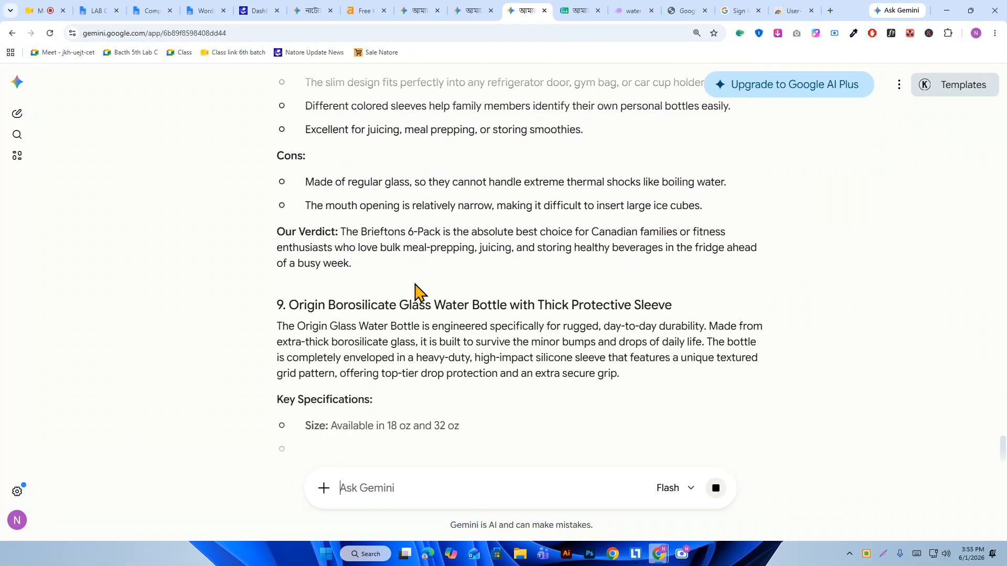
scroll(415, 290, "down", 9)
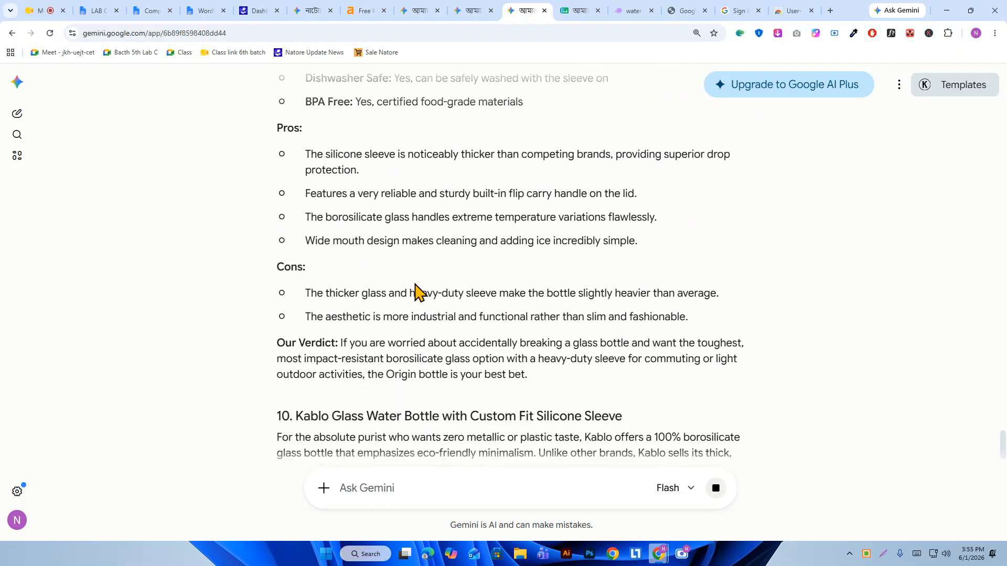
scroll(415, 290, "down", 8)
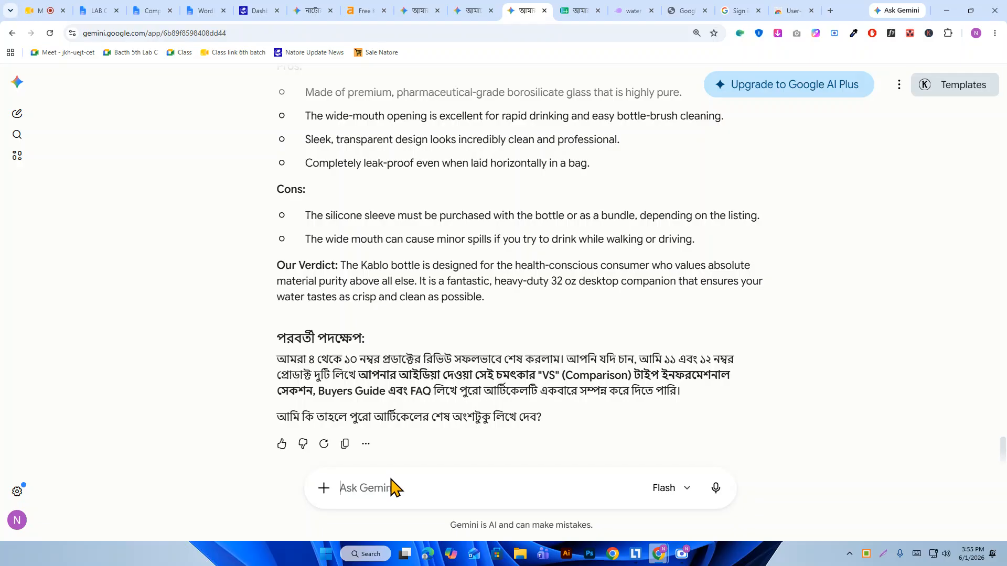
- Ask for the rest of the article by sending "ঠিক আছে তাহলে দিয়ে দাও। যেভাবে করলে ভালো হয় তুমি তো সব কিছু বুঝো সেভাবে করে দাও"
type("ঠিক ্ো")
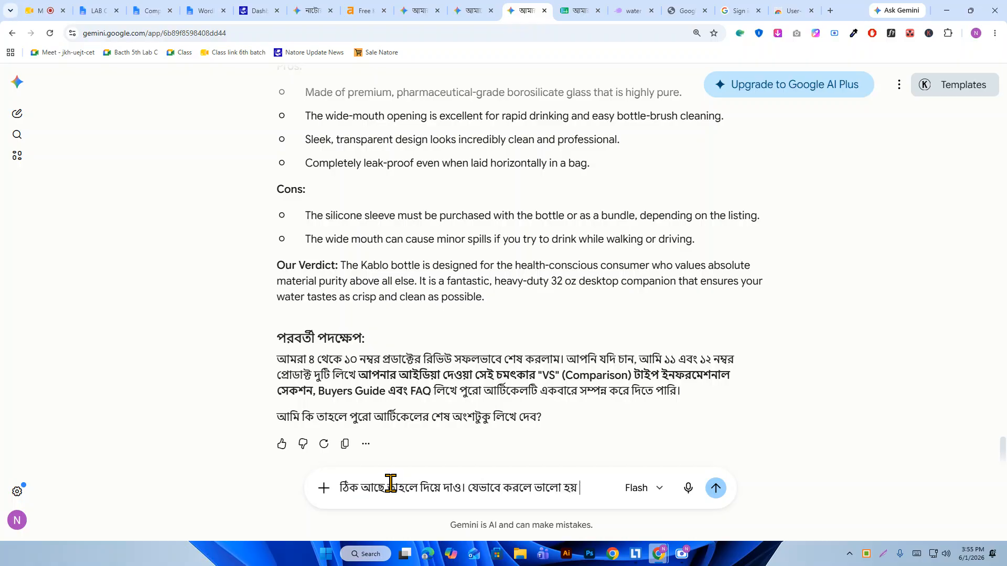
type("তুমি তো সব কিছু বুঝে")
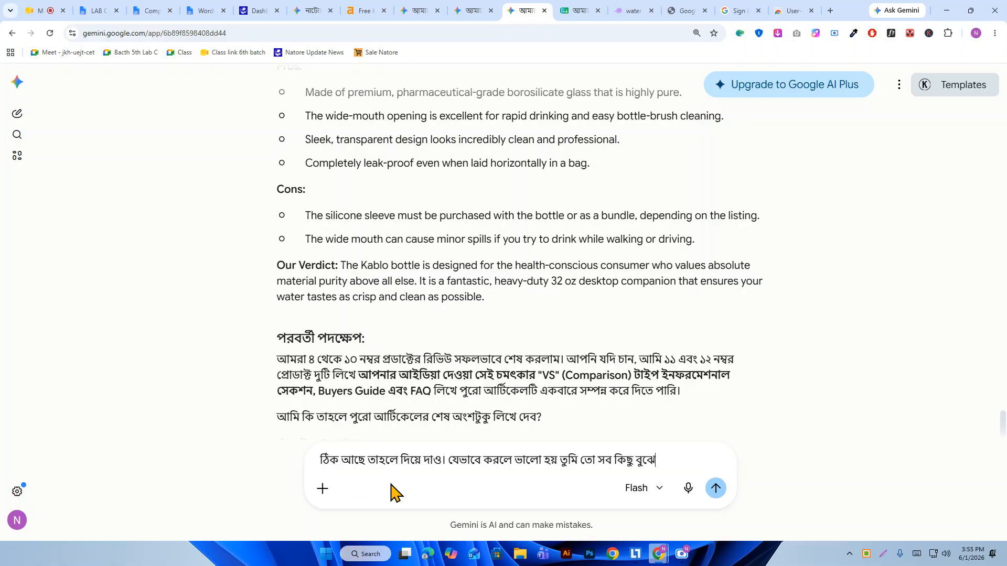
type("করে দাও")
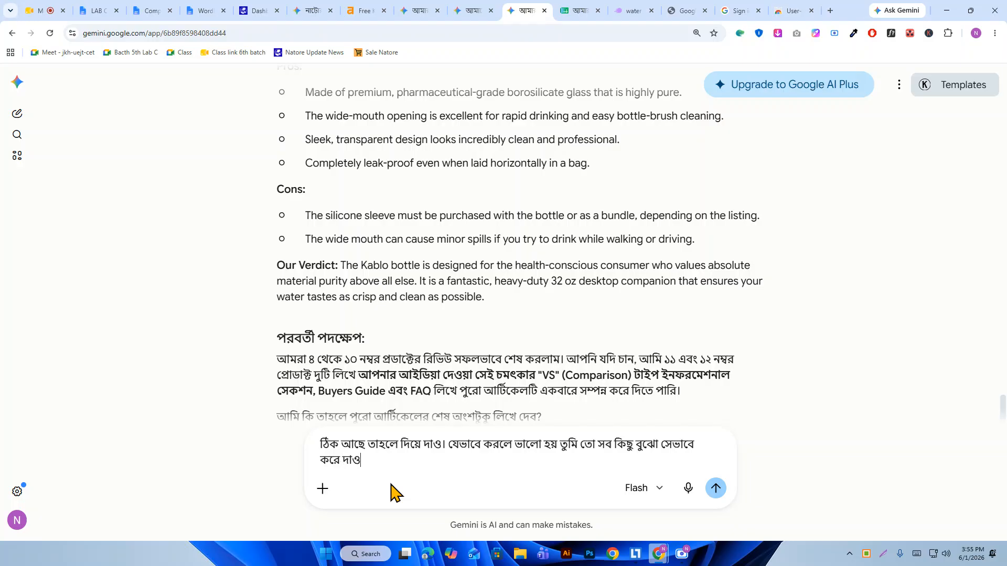
key("Return")
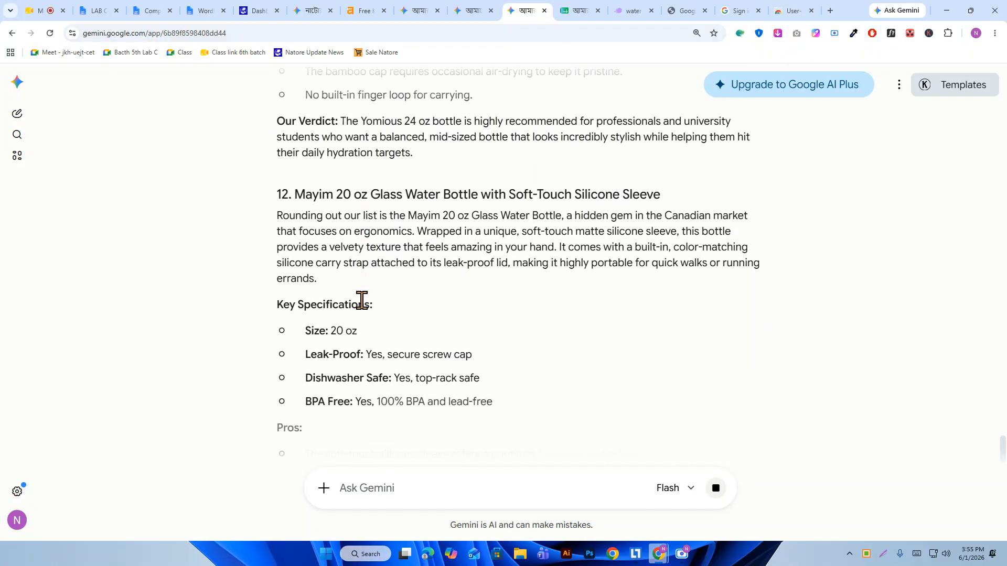
- Look through the rest of the article: the last reviews, VS section, Buyer's Guide, FAQs, Final Conclusion and closing note
scroll(365, 308, "down", 2)
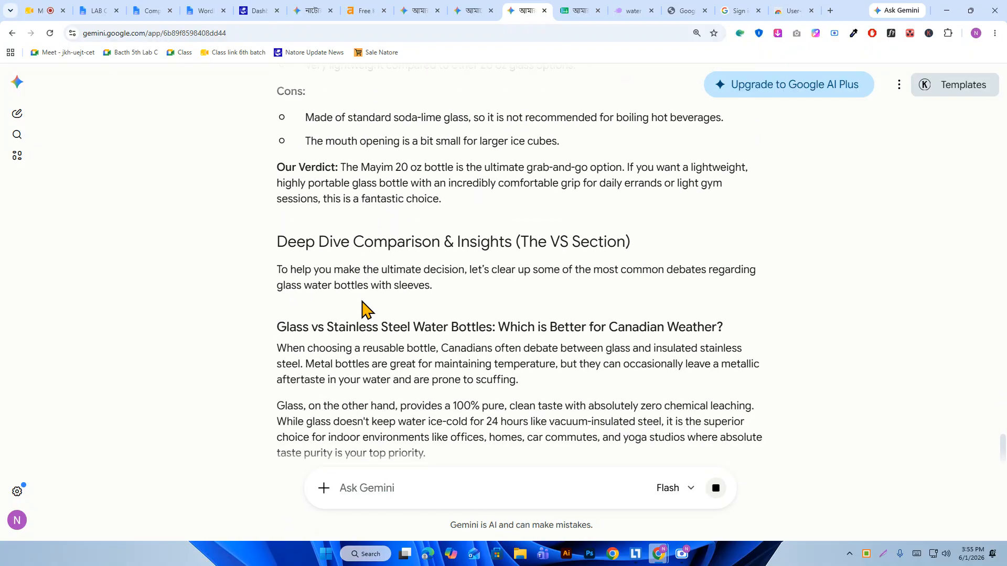
scroll(362, 297, "up", 2)
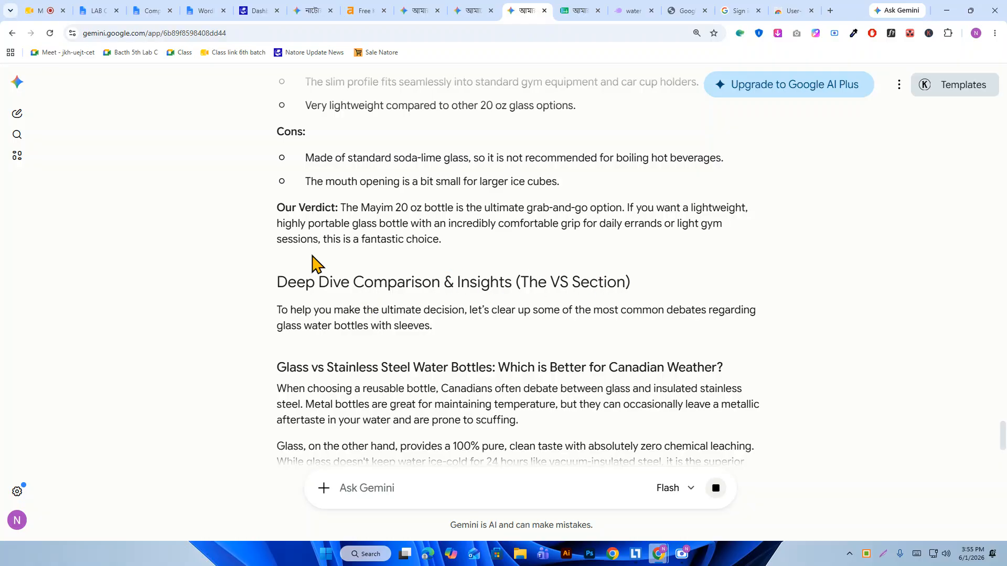
scroll(323, 226, "up", 2)
scroll(328, 257, "down", 3)
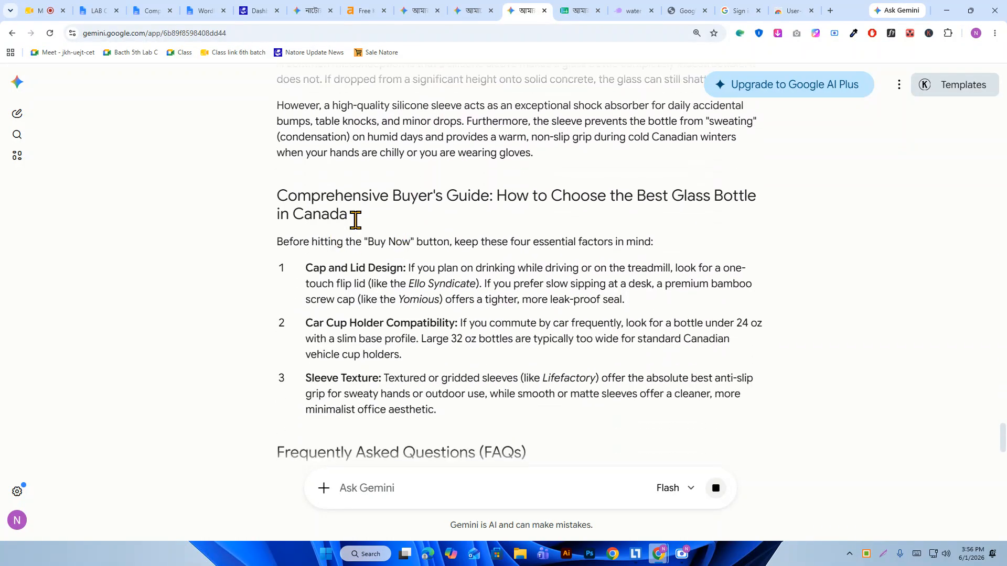
scroll(335, 206, "down", 2)
scroll(451, 209, "down", 2)
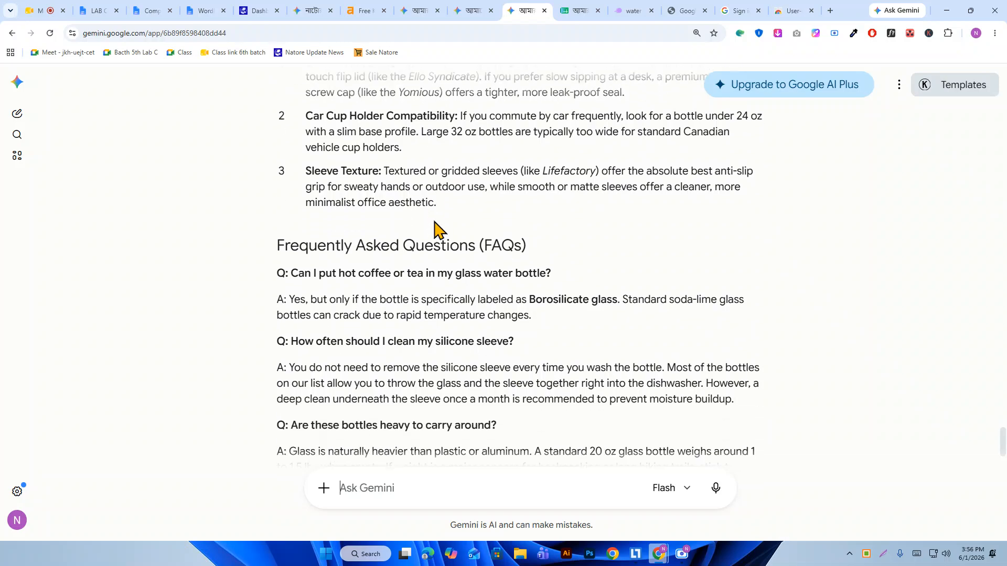
scroll(425, 262, "down", 3)
scroll(406, 272, "down", 3)
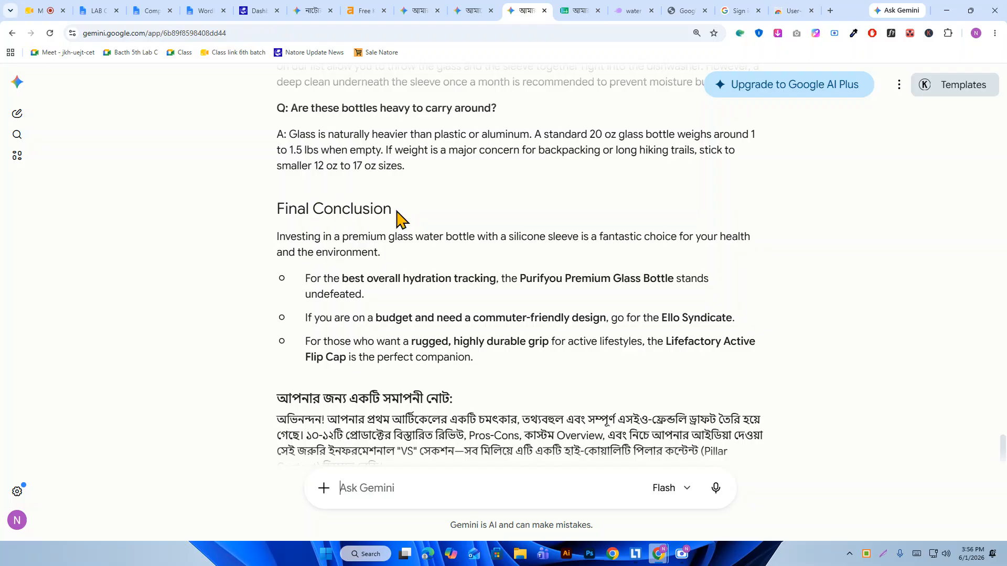
scroll(348, 219, "down", 1)
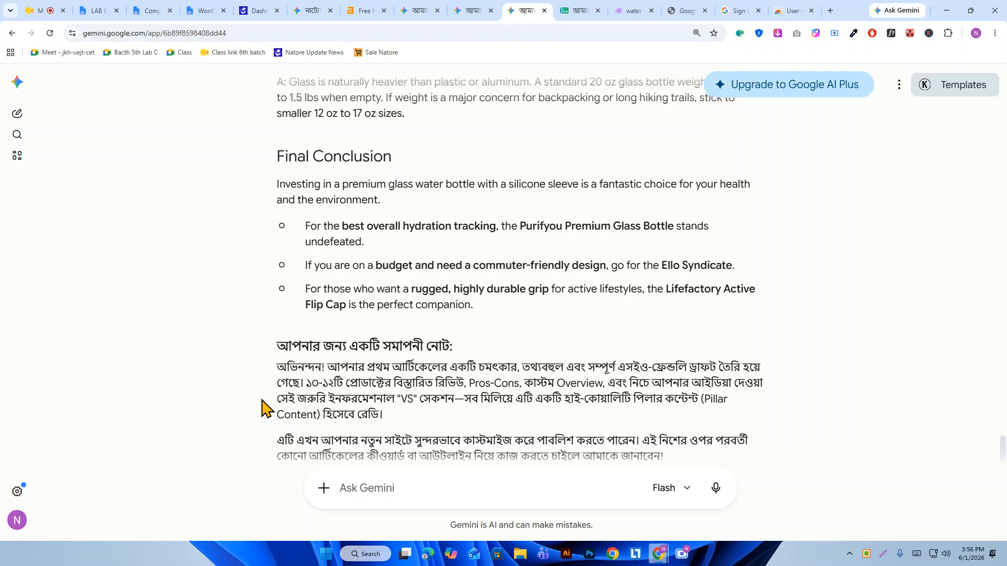
scroll(426, 414, "down", 1)
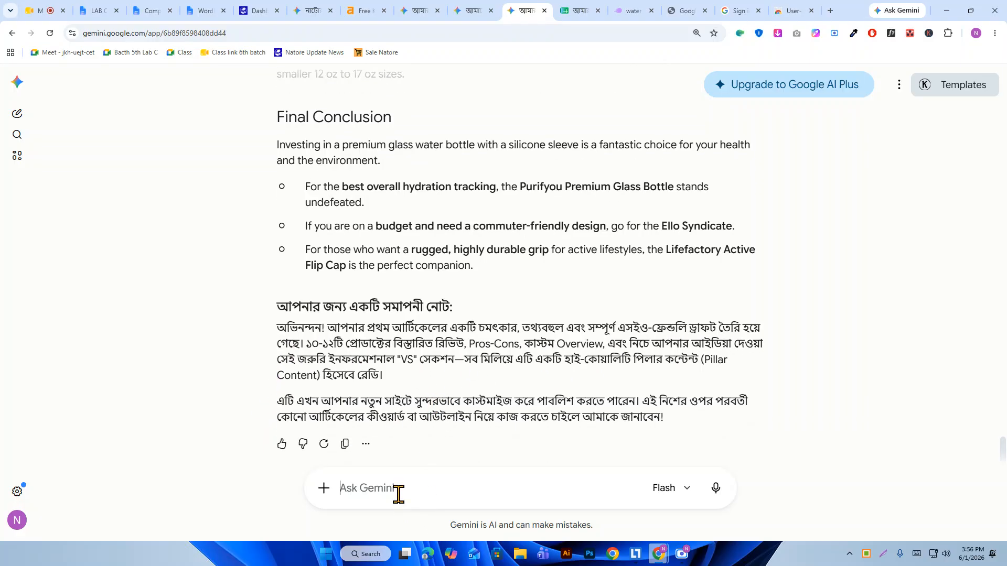
- Ask in Bengali whether the article is arranged the way Google's current ranking algorithm and preferred structure want, and to what percentage
type("তোমার কি মনে হয় বর্তমানে গুগল সার্চ রেংকিং এলগরিদ")
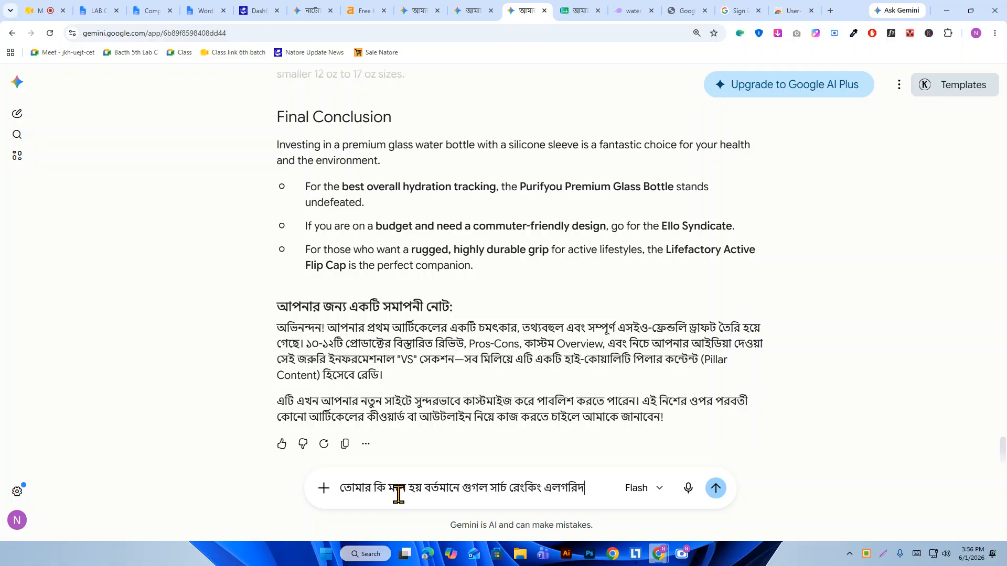
type("ম বা গুগল যে স্টার্কচার")
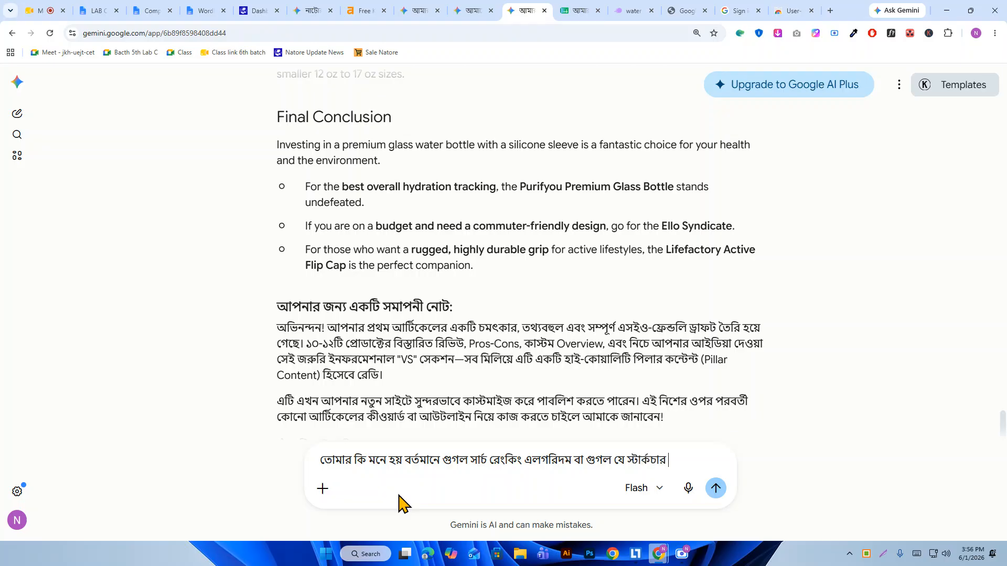
type("সে")
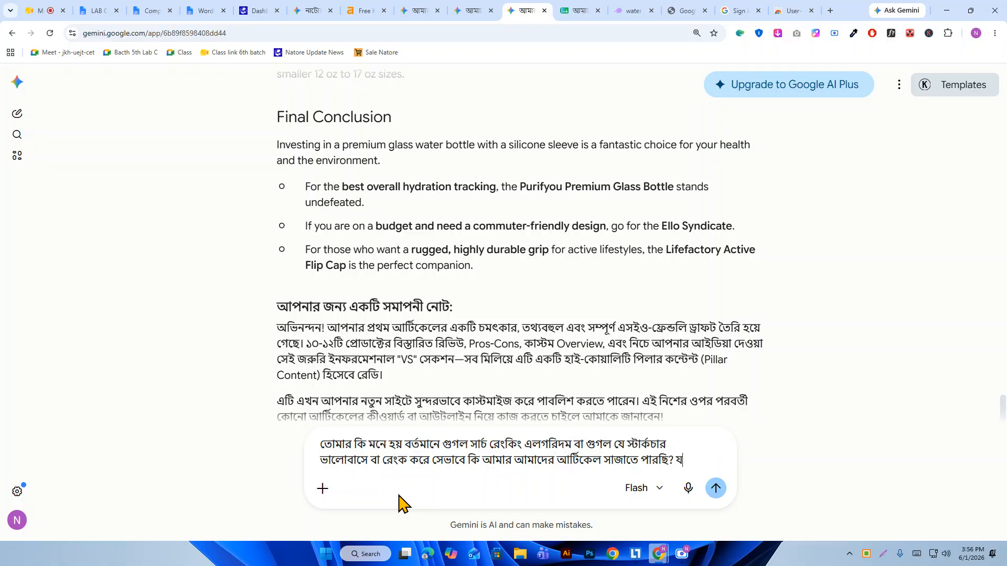
type("পেরে থাকি তাহলে গুগল এসব কিছু বিবেচনা করে আমরা কত % আমাদের আর্টিকেল টি")
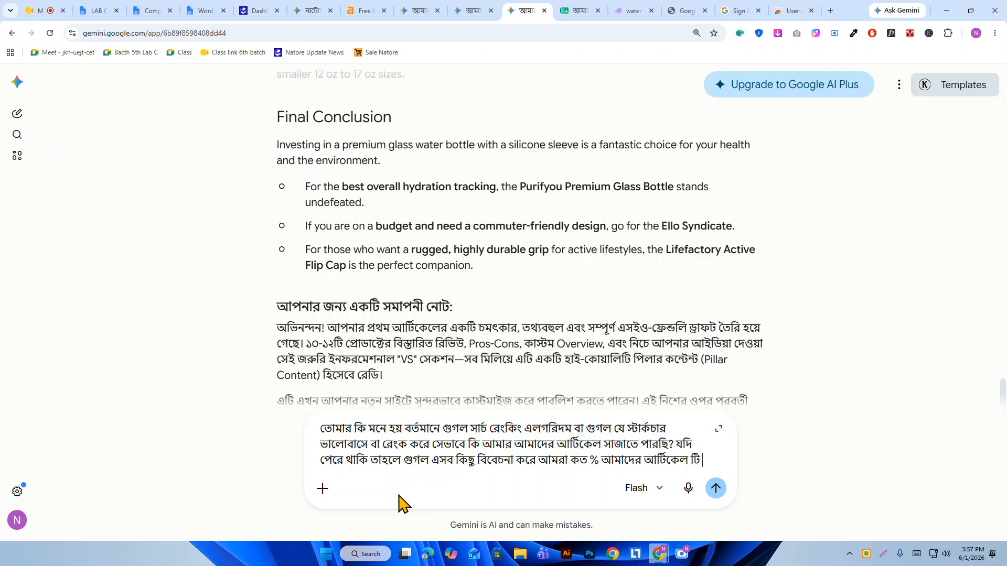
type("সাজা")
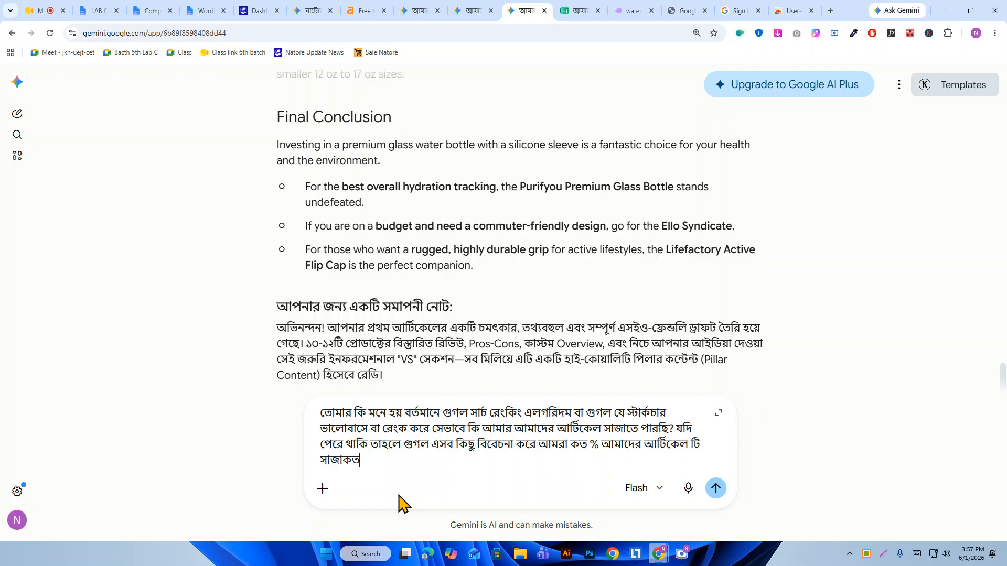
type("তে পারছি?")
key("Return")
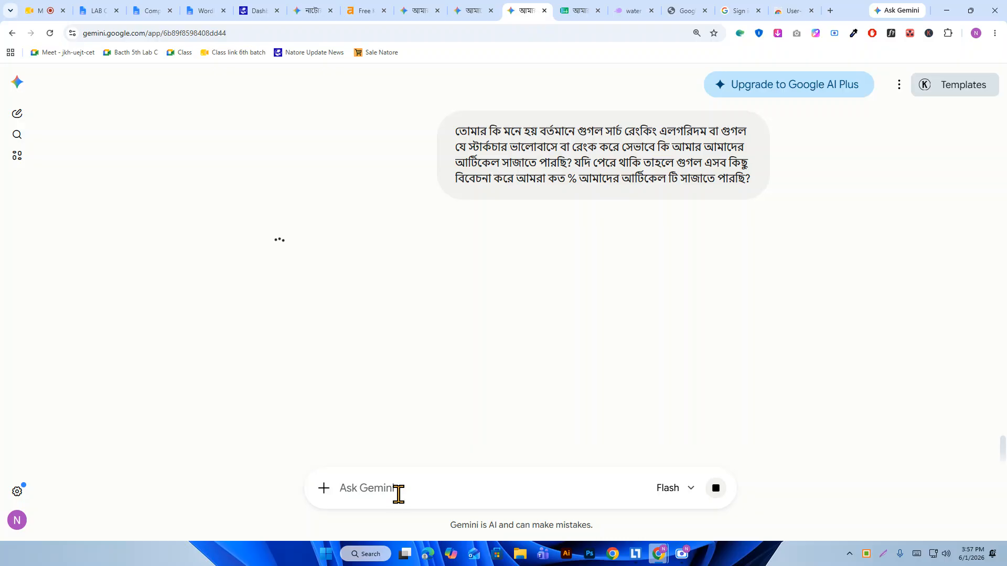
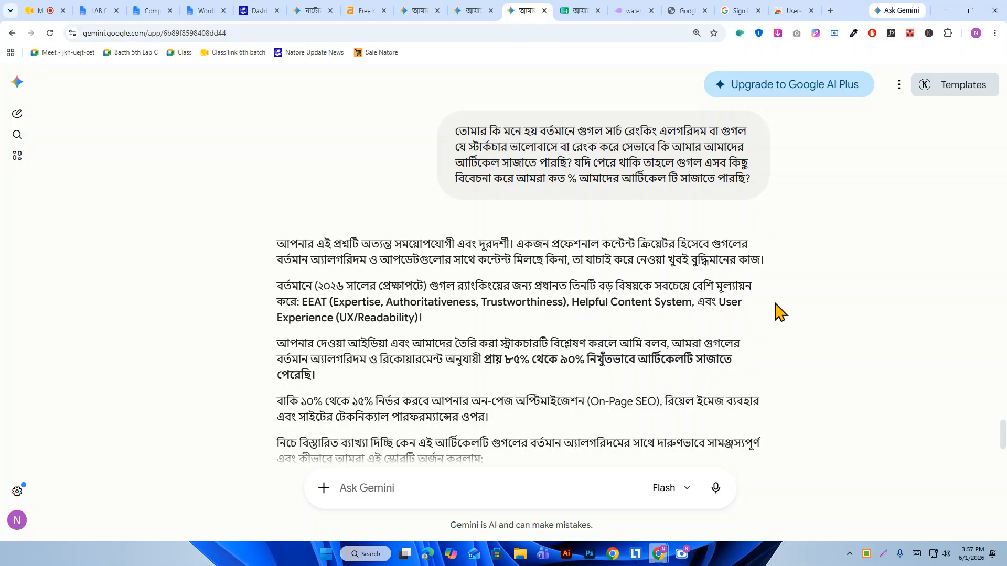
- Read the assessment of the article against Google's algorithm, including its strengths and the suggestions for closing the remaining gap
scroll(357, 314, "down", 1)
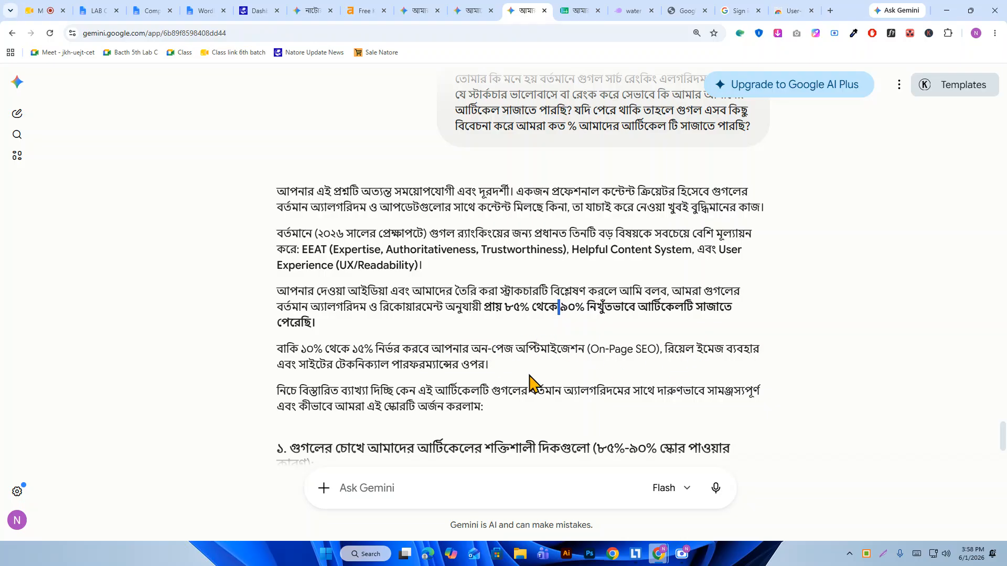
scroll(408, 341, "down", 1)
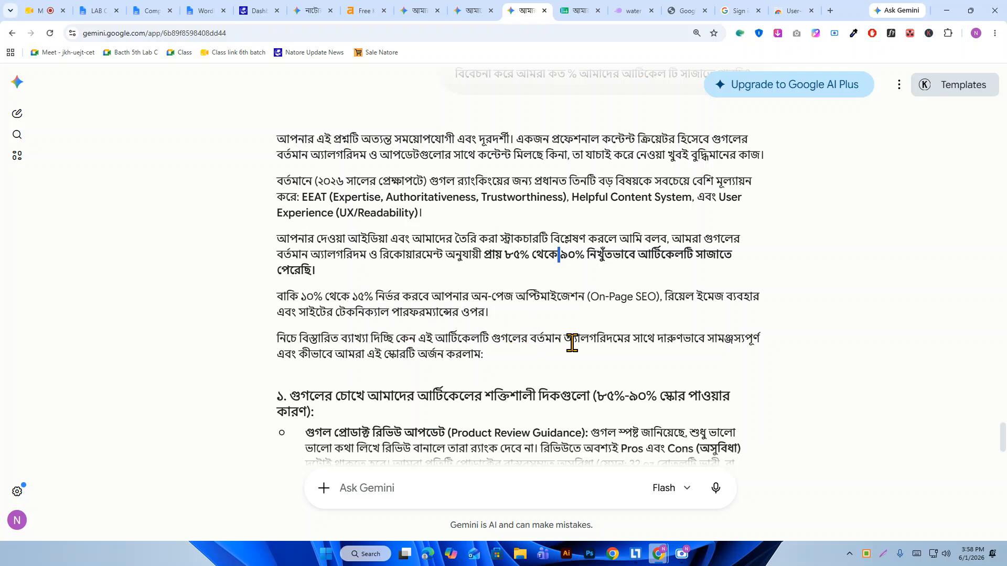
scroll(569, 337, "down", 15)
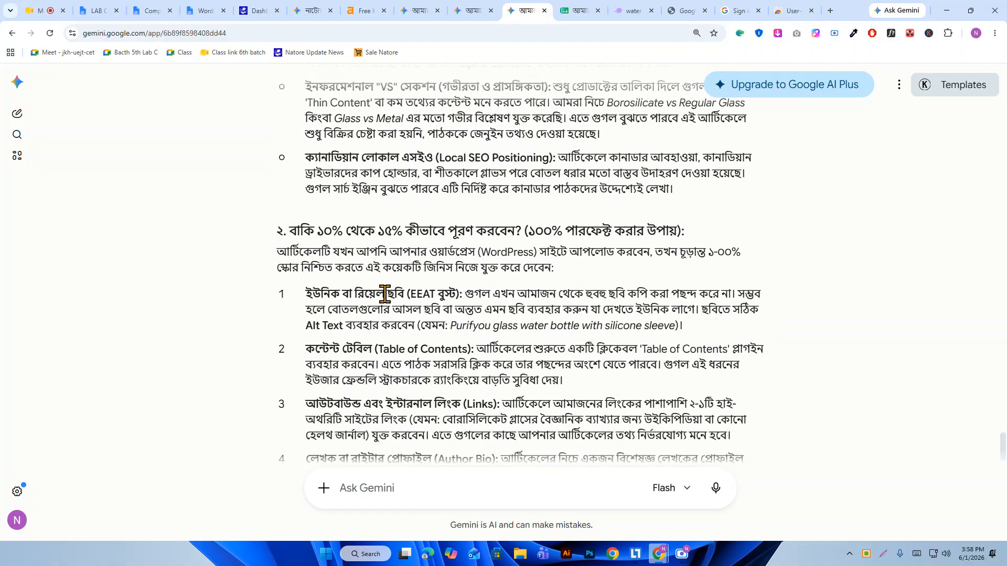
scroll(383, 235, "up", 2)
scroll(387, 231, "down", 2)
scroll(393, 224, "up", 1)
scroll(398, 224, "down", 1)
scroll(388, 246, "up", 1)
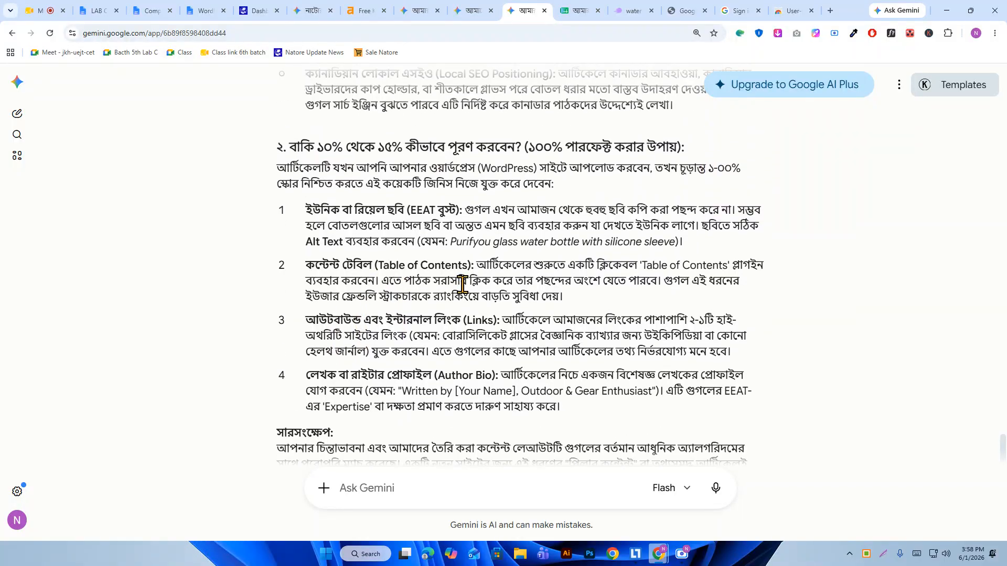
scroll(420, 294, "down", 1)
scroll(451, 309, "up", 2)
scroll(453, 313, "down", 2)
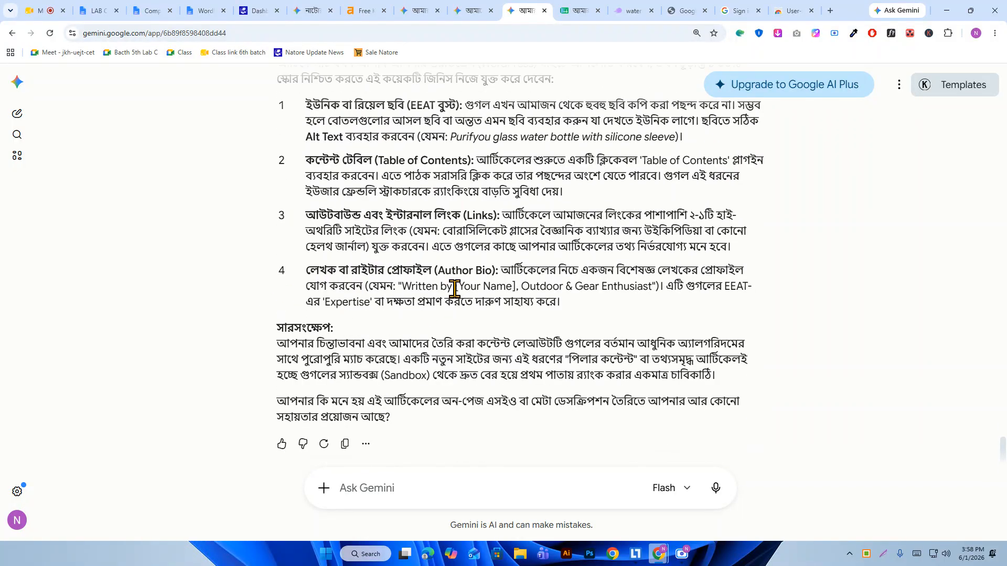
scroll(415, 320, "up", 2)
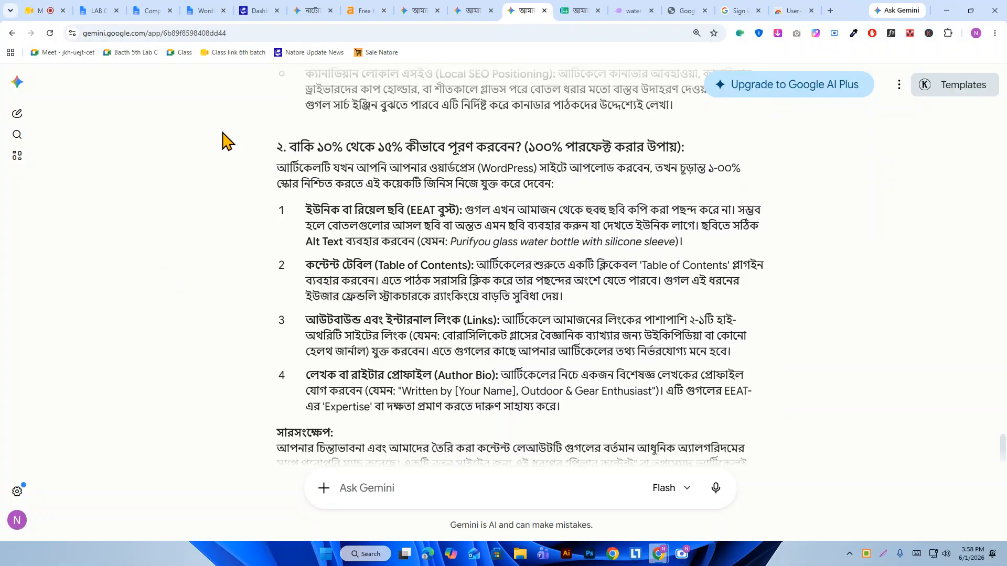
- Switch to the Natore Update News WordPress dashboard and open a new blank post
left_click(259, 11)
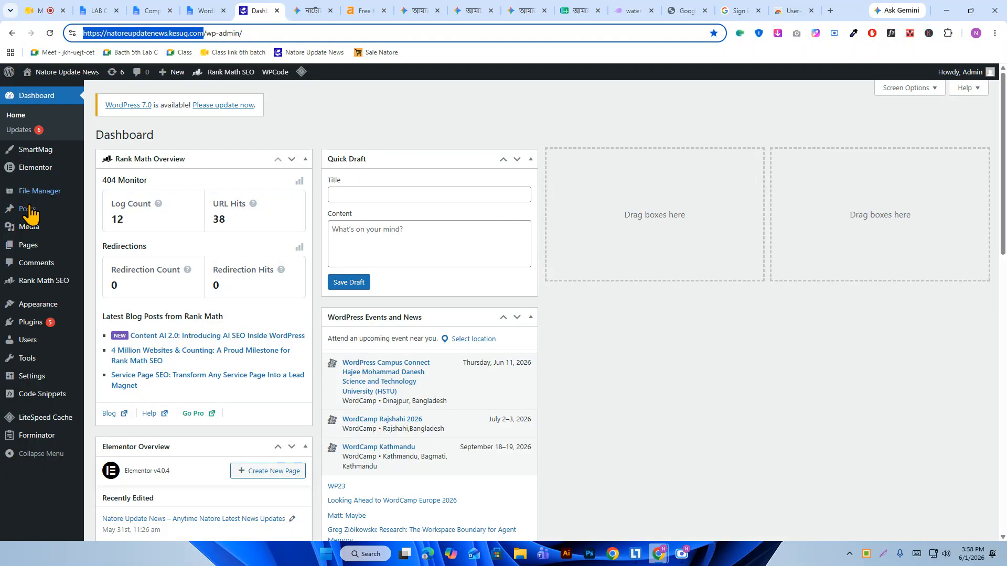
mouse_move(50, 212)
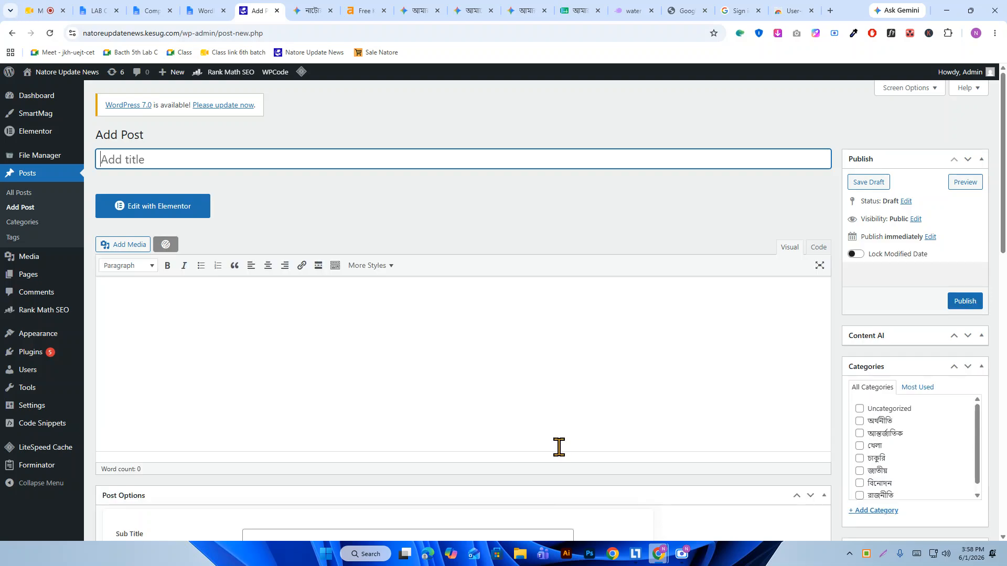
scroll(562, 445, "down", 4)
scroll(630, 392, "up", 5)
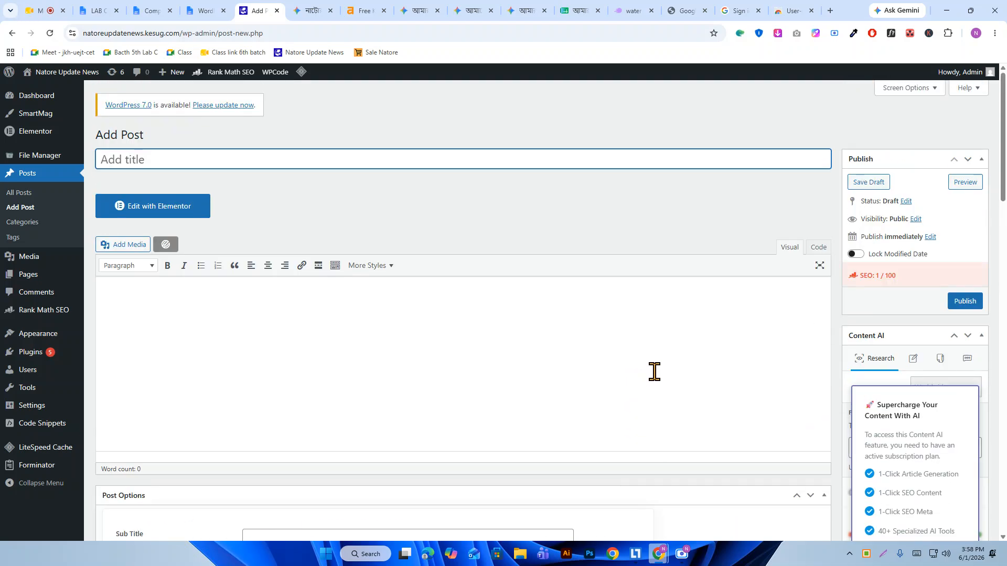
- Hide the Content AI, Post Attributes, LiteSpeed, Post Options, Review and WPCode Page Scripts elements from the post editor
left_click(905, 86)
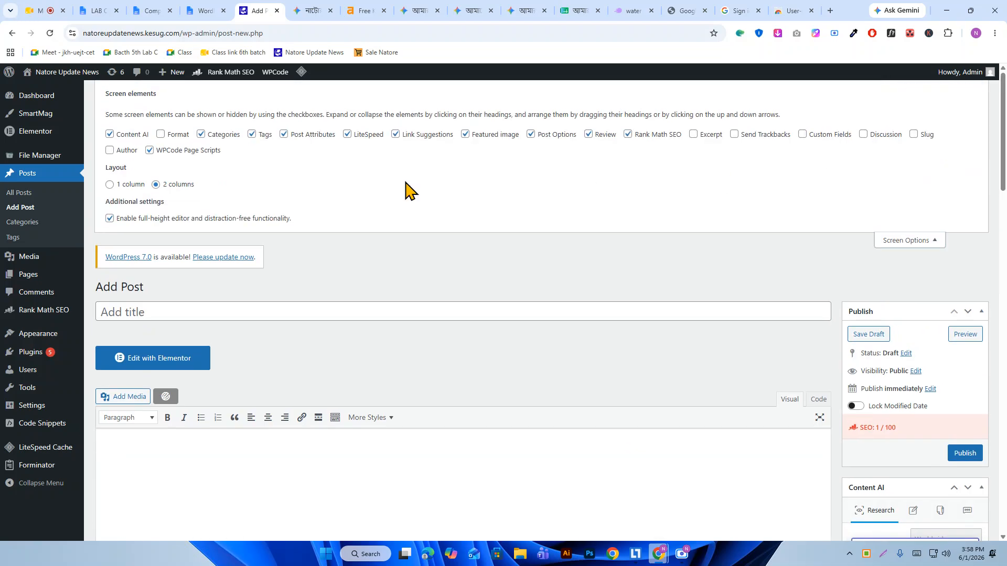
left_click(132, 135)
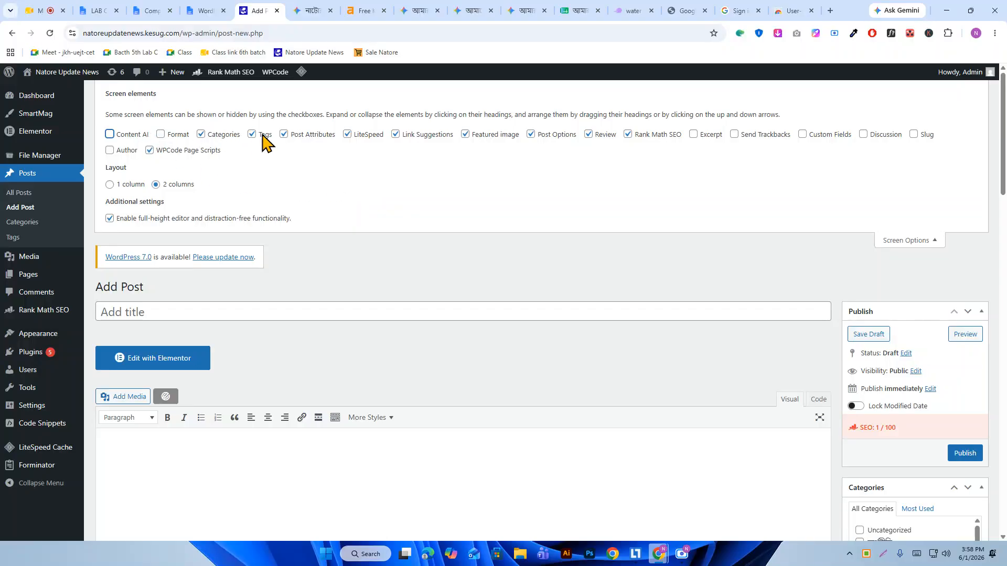
left_click(311, 135)
left_click(369, 137)
left_click(566, 136)
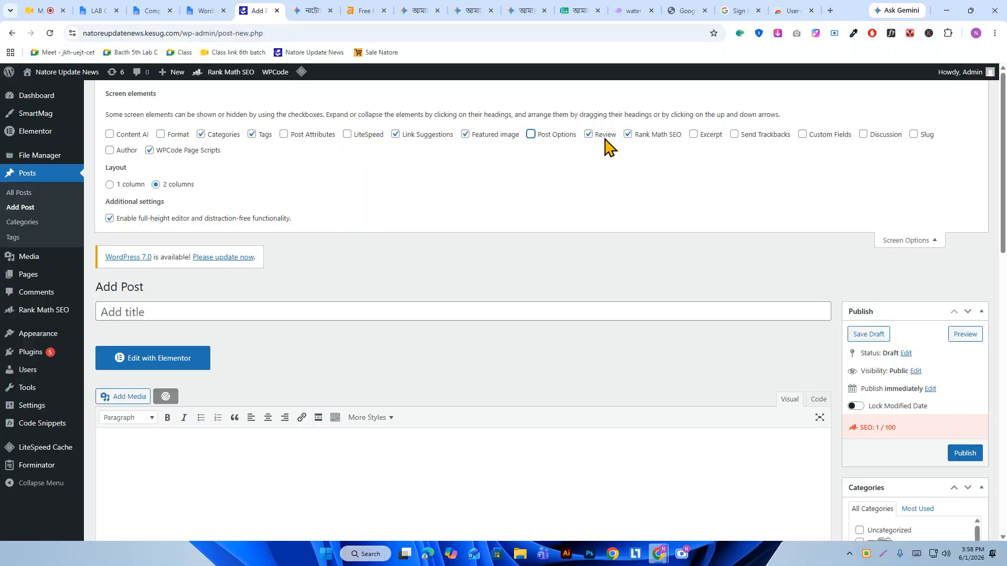
left_click(604, 137)
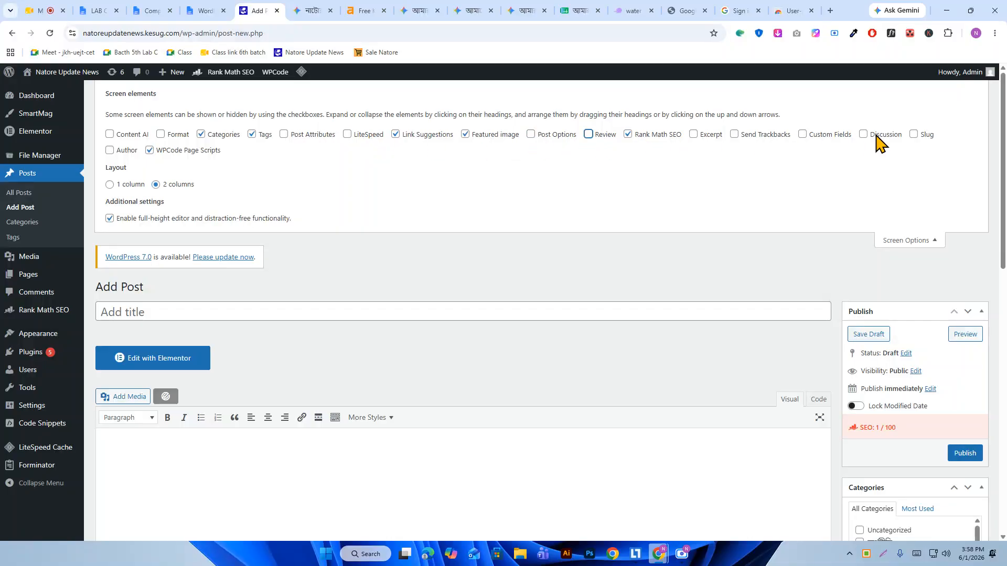
left_click(174, 152)
left_click(904, 241)
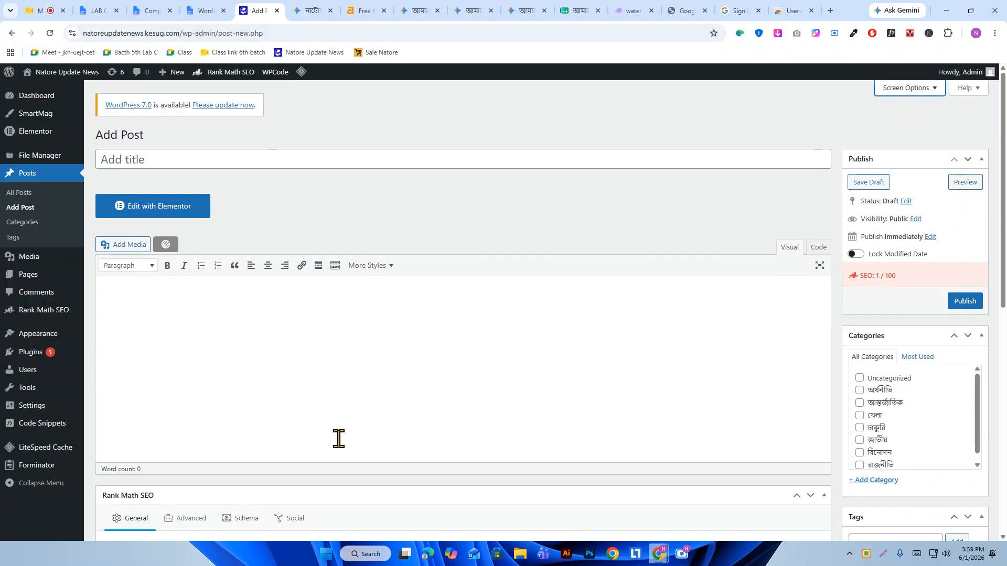
scroll(589, 254, "down", 10)
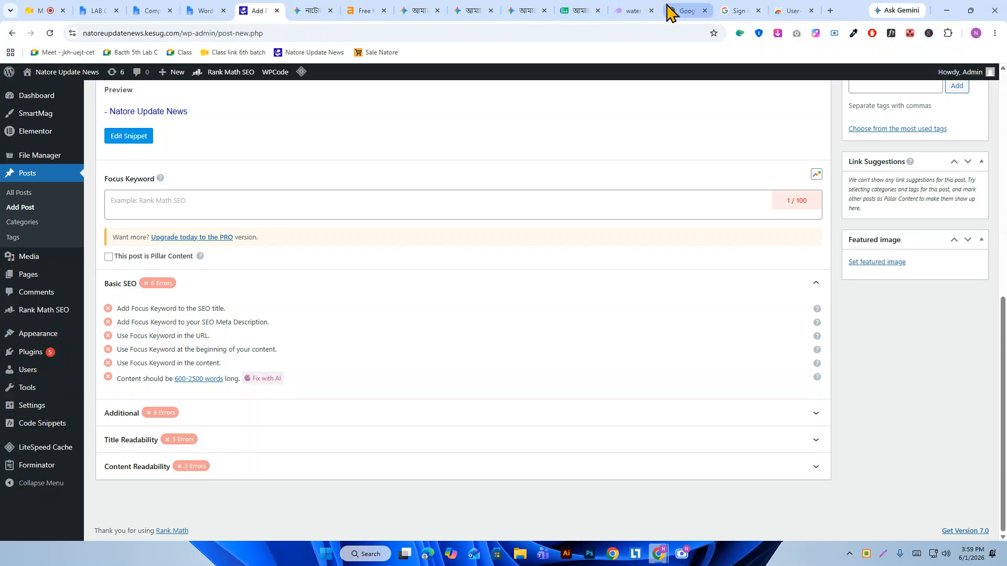
- Return to the Gemini article chat and ask in Bengali for the SEO title, SEO meta description and related keywords to finish the remaining 15%
left_click(521, 10)
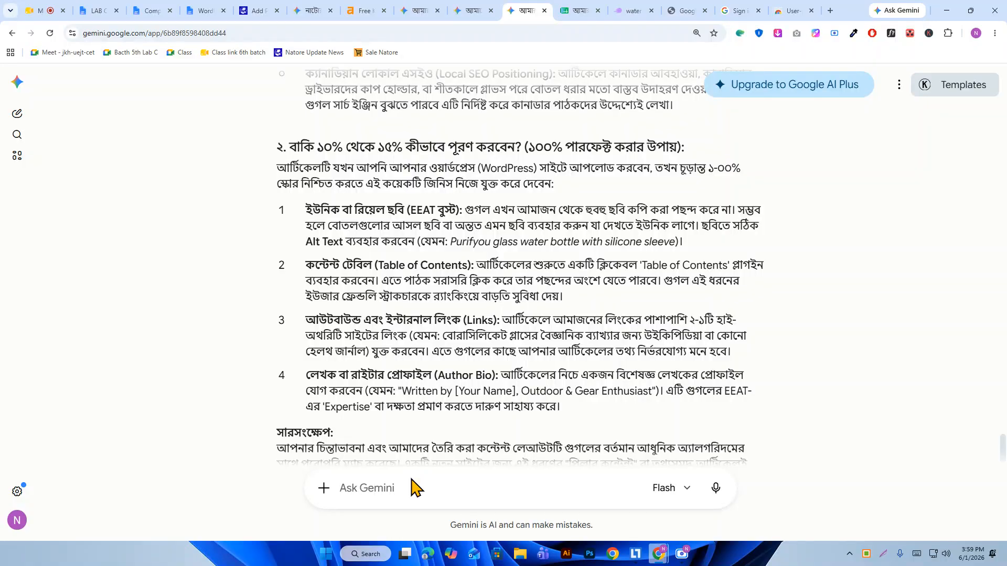
type("যেহেতু")
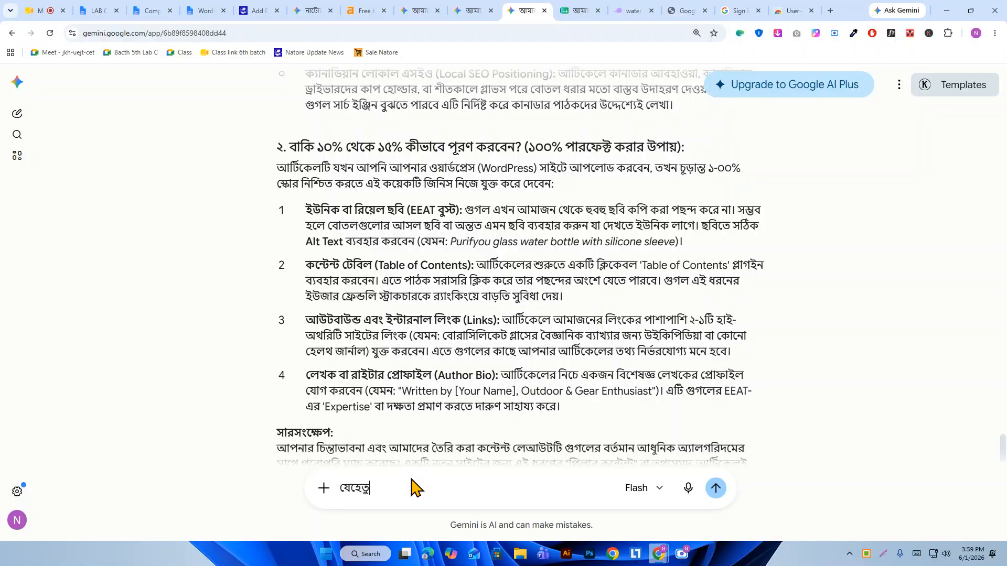
type(" অন পেজ িএসই")
key("BackSpace")
key("BackSpace")
type("এর কথা বললে তাহলে সেদিকে")
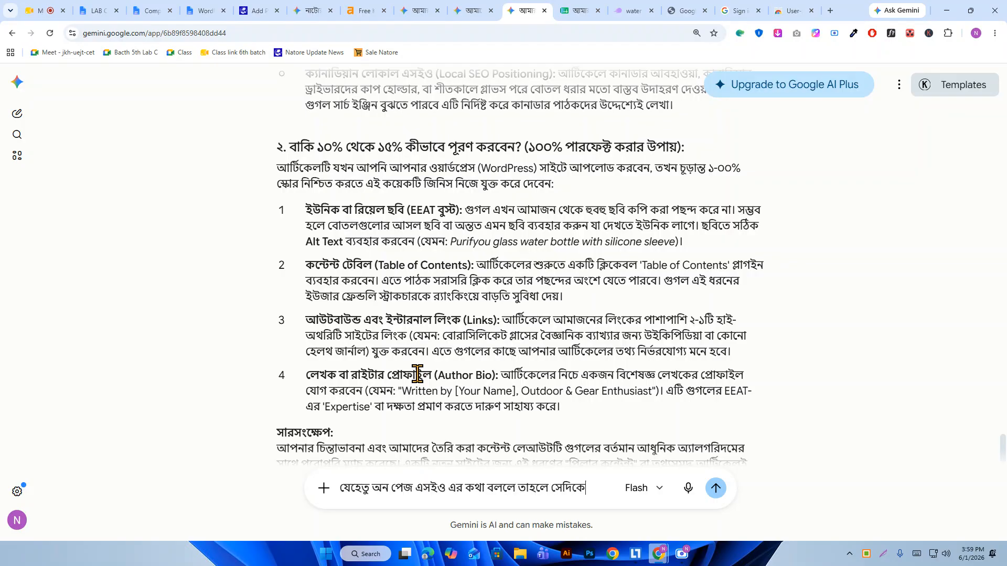
type(" মনোযো")
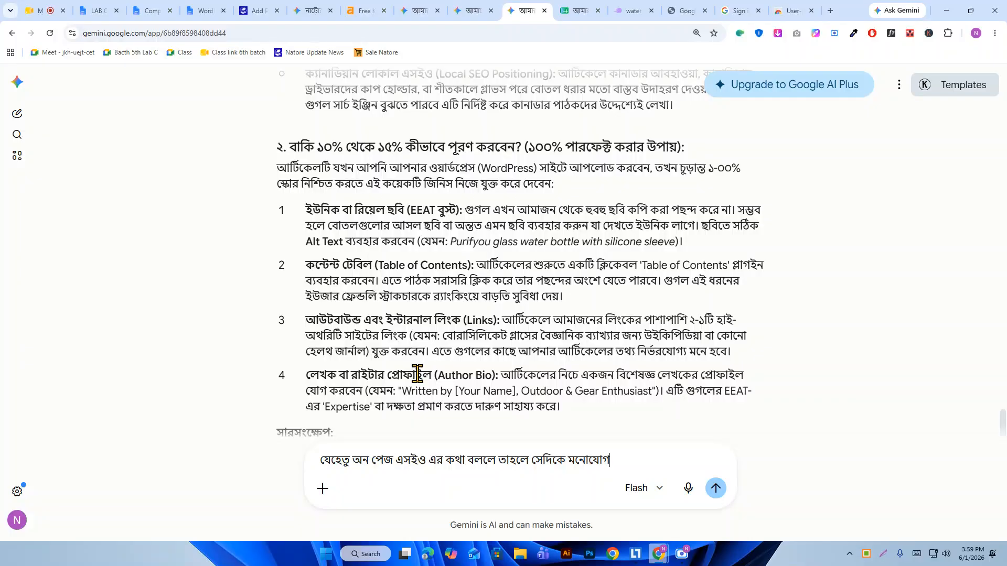
type("গ দেয়া যাক। তাহলে তোমার কাজ হ")
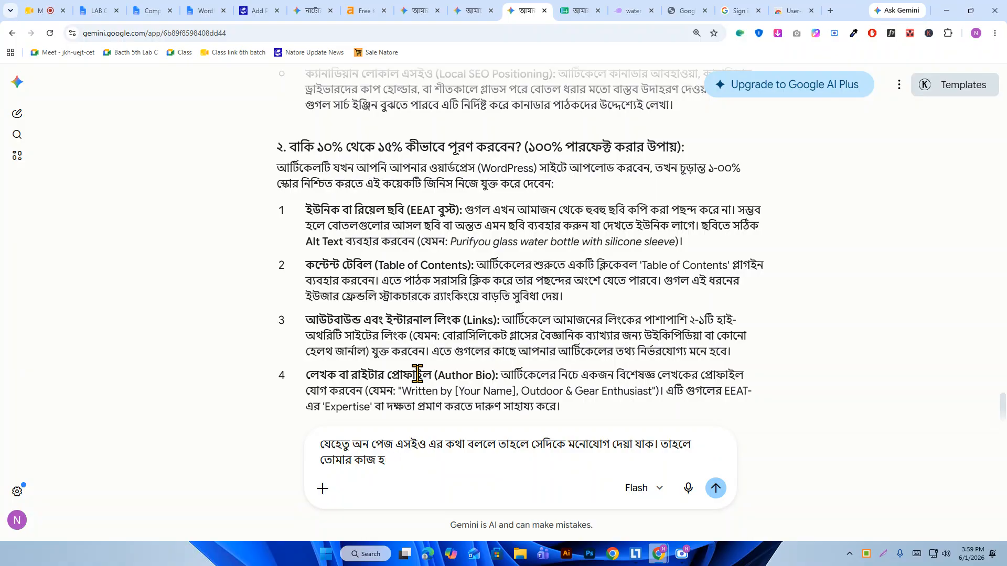
type("লো এখন আমাকে SEO title, SEO met")
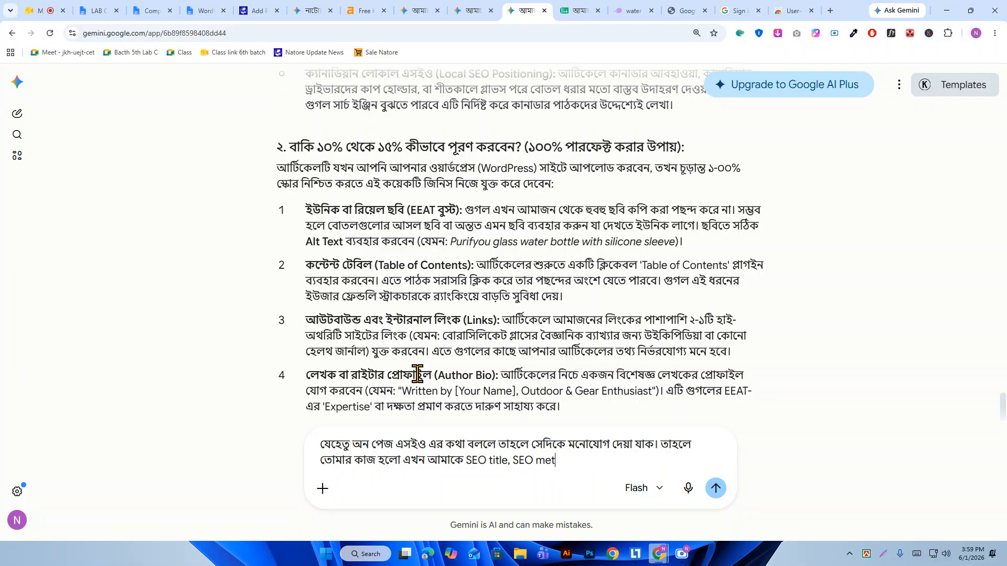
type("a descrioption, এবং")
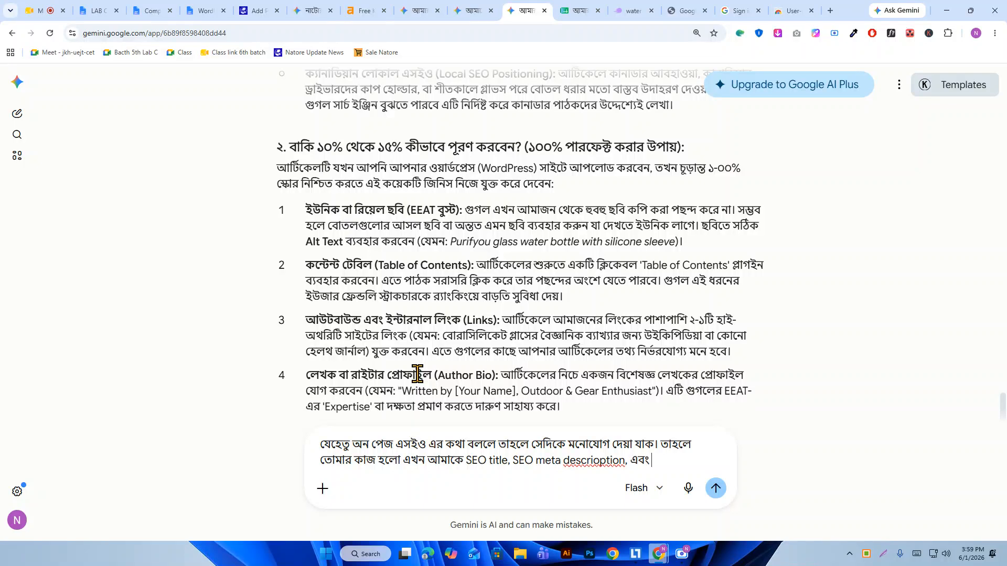
type(" রিলেডেট কীওয়ার্ড")
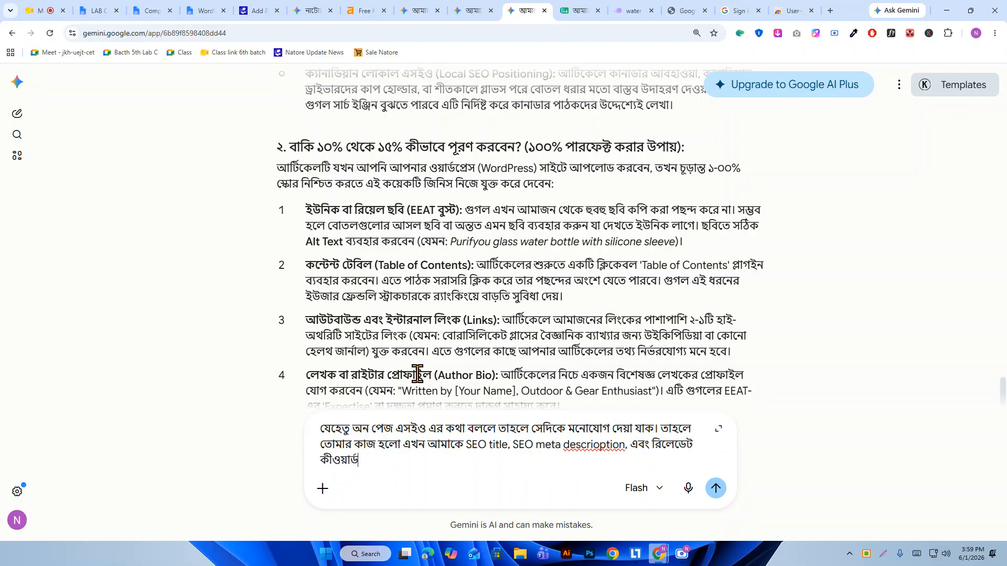
type("স গুলো দেয়া। তা")
key("BackSpace")
key("BackSpace")
type("লে আমরা বাকি ")
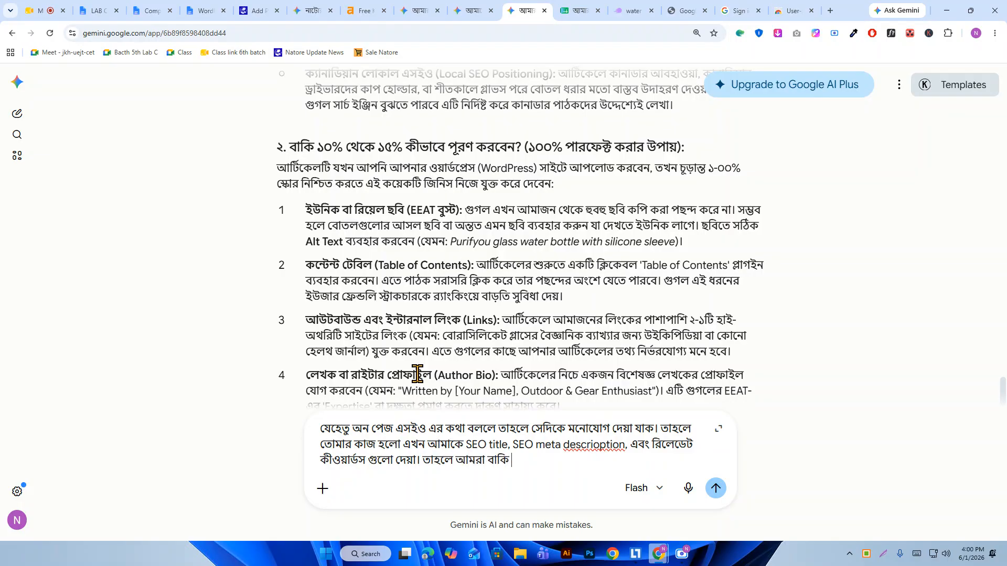
type("১৫% কাজ শেষ করতে পারে")
key("BackSpace")
key("BackSpace")
key("BackSpace")
type("রে")
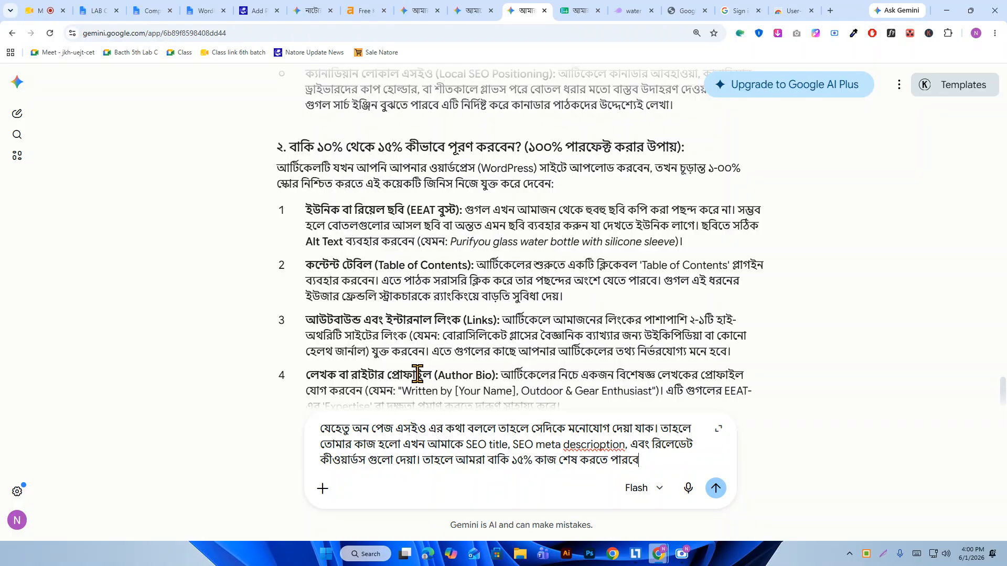
key("Return")
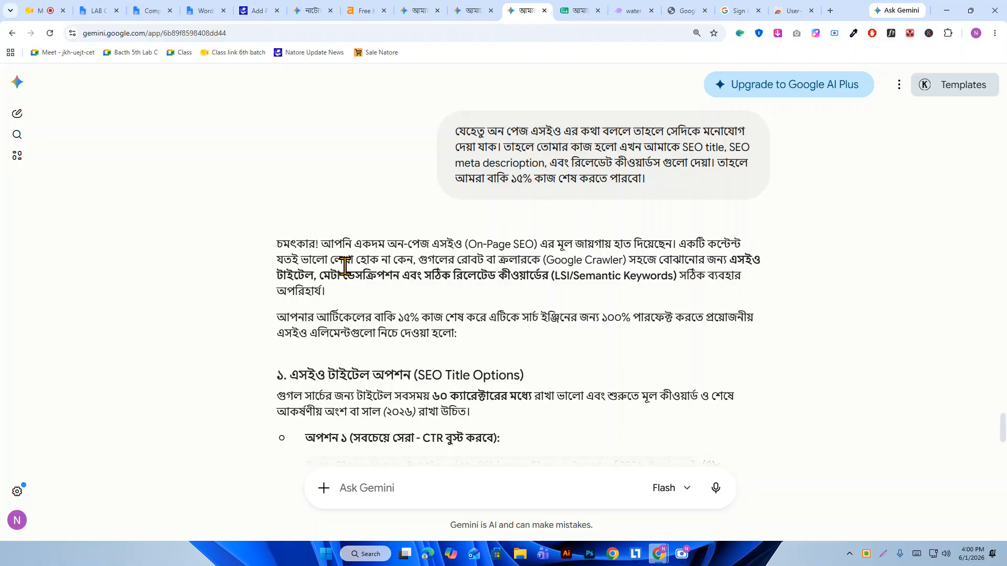
- Read the suggested SEO title options and the SEO meta description in the reply
scroll(344, 264, "up", 1)
scroll(577, 305, "down", 1)
scroll(388, 310, "down", 2)
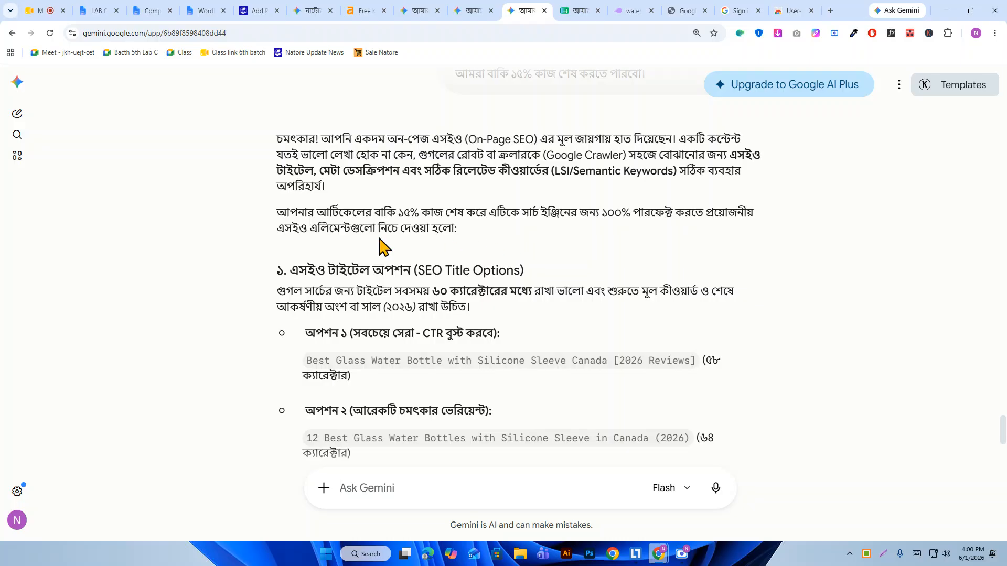
scroll(451, 249, "down", 2)
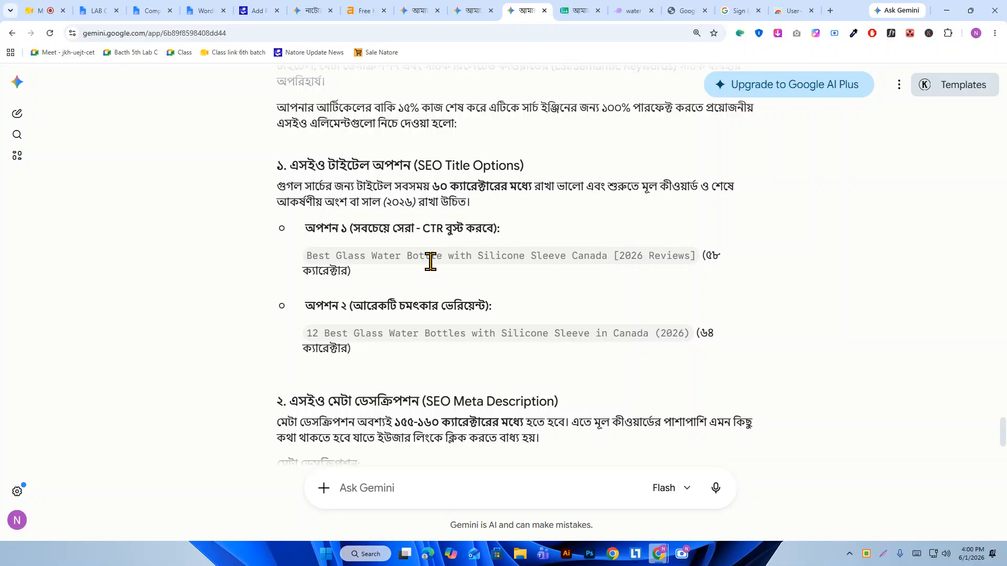
left_click_drag(337, 255, 605, 255)
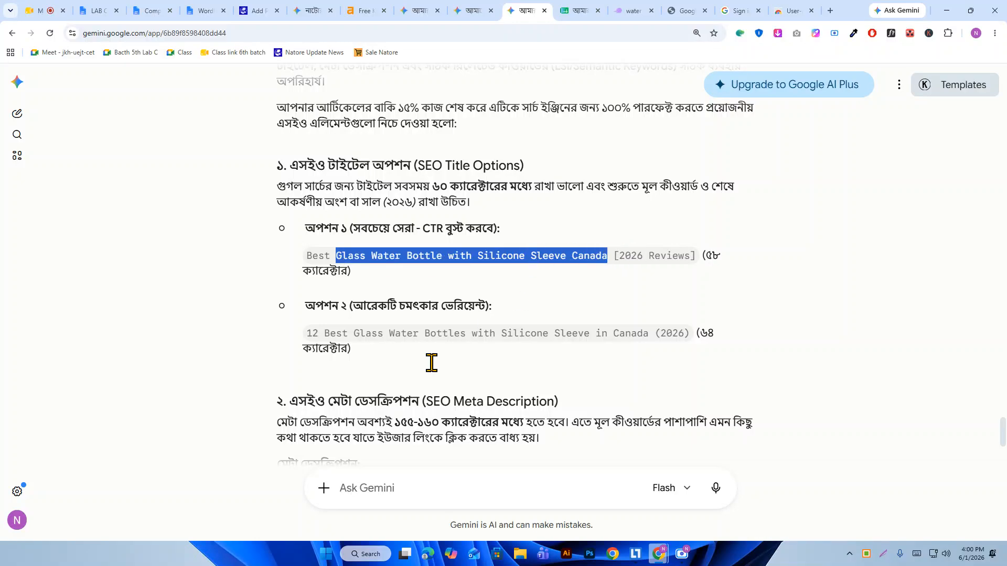
triple_click(465, 334)
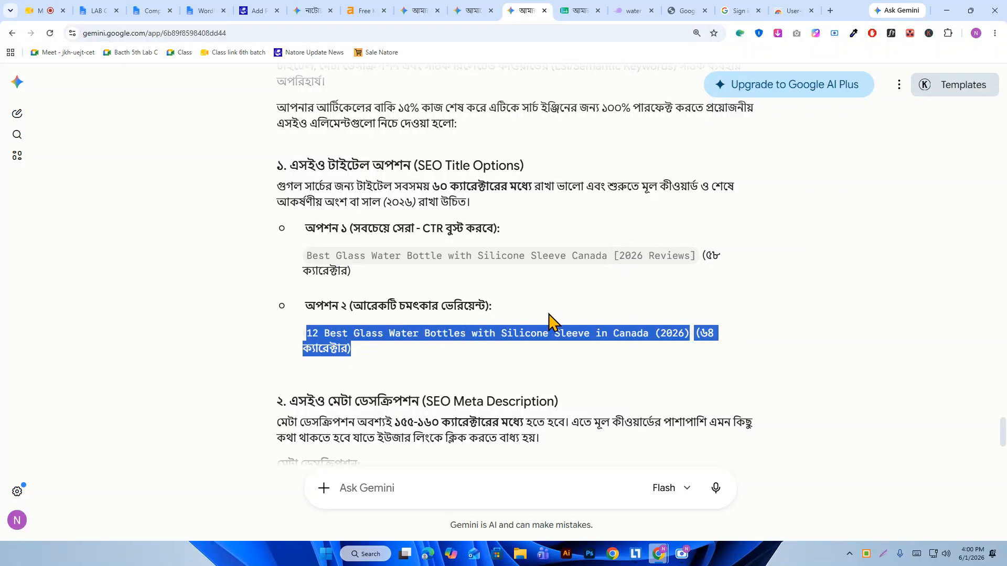
scroll(559, 311, "down", 2)
triple_click(398, 394)
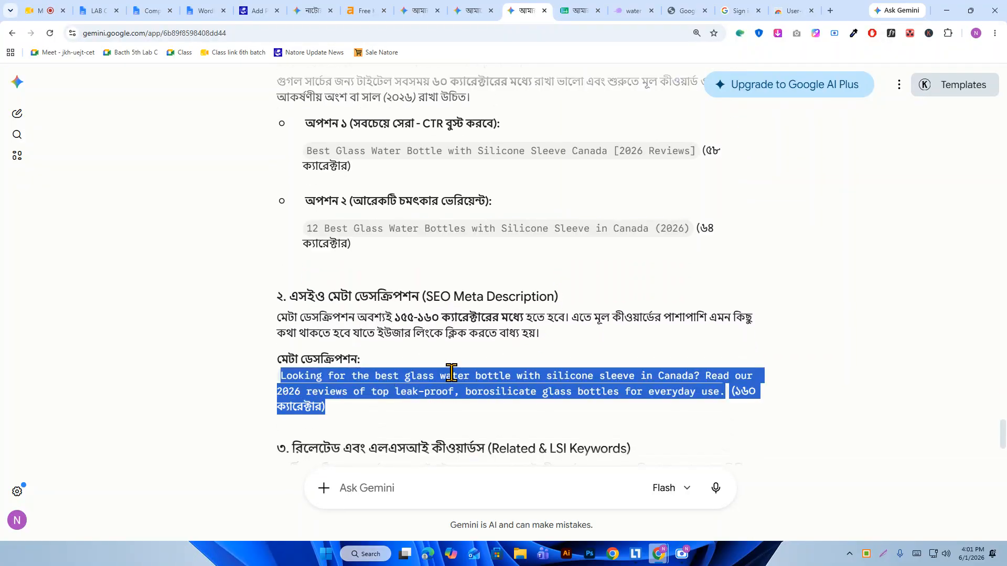
scroll(481, 364, "down", 1)
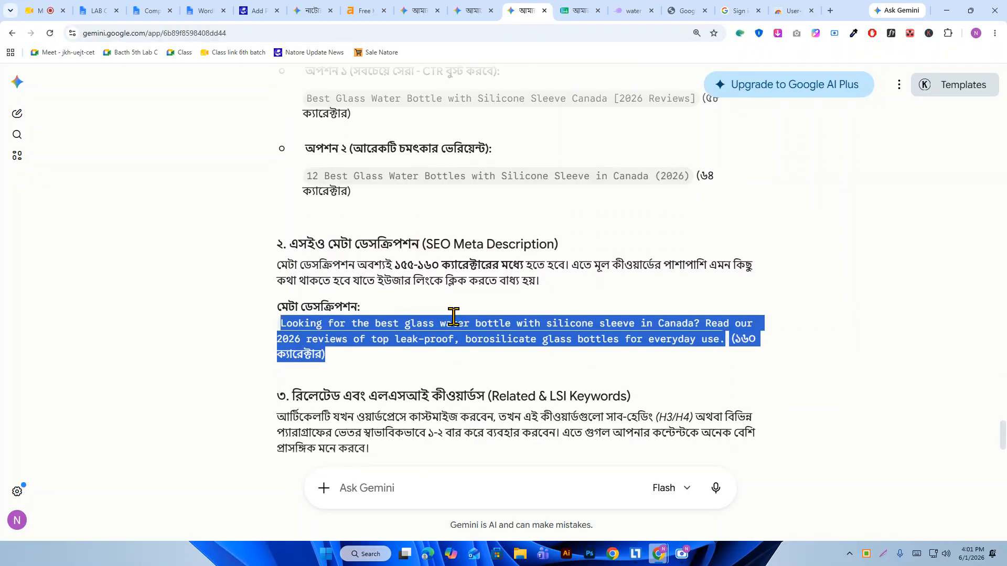
scroll(474, 329, "down", 1)
left_click(504, 286)
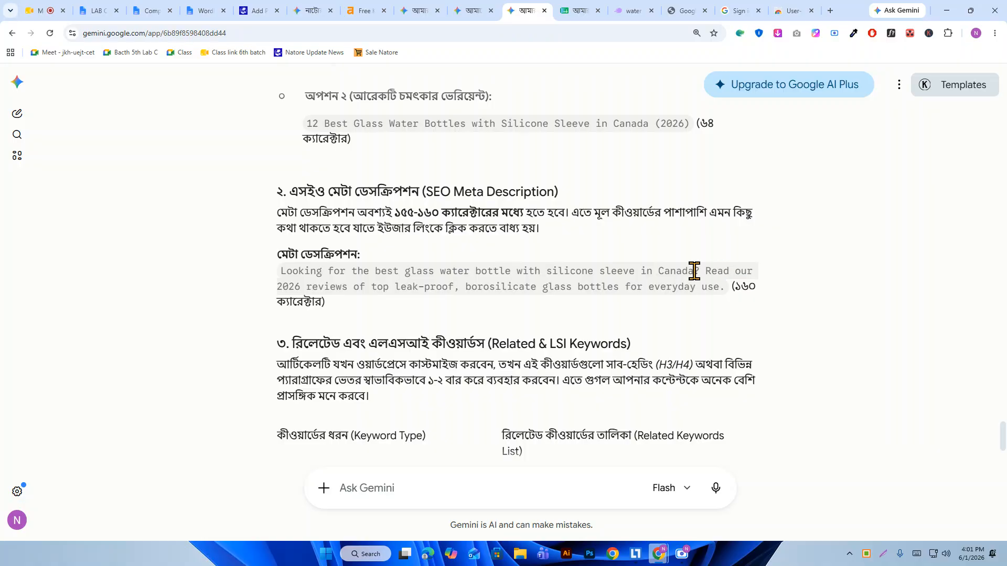
scroll(492, 272, "up", 2)
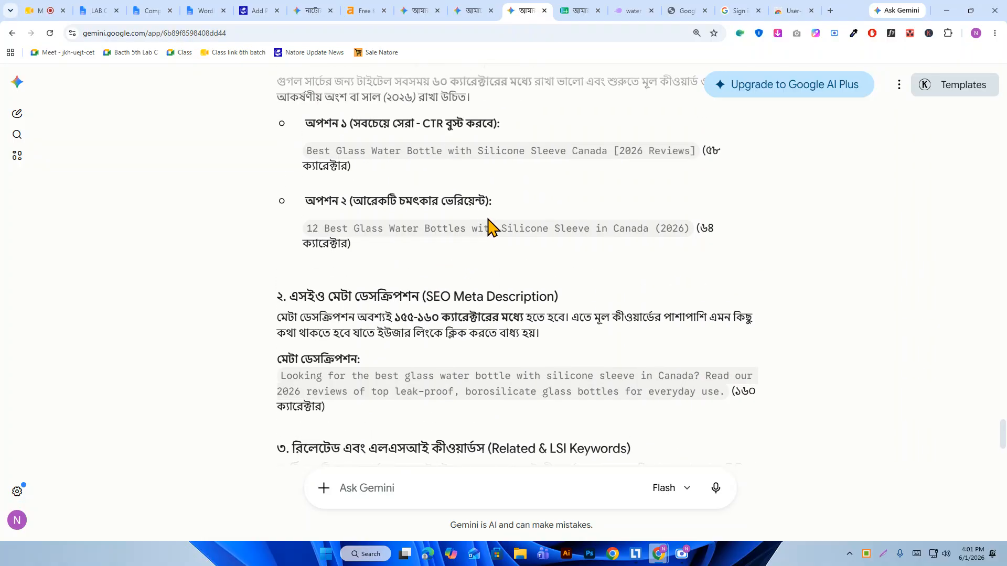
scroll(397, 233, "down", 1)
- Examine the related and LSI keyword table and the final WordPress checklist on slug, keyword placement and image alt tags
scroll(400, 242, "down", 4)
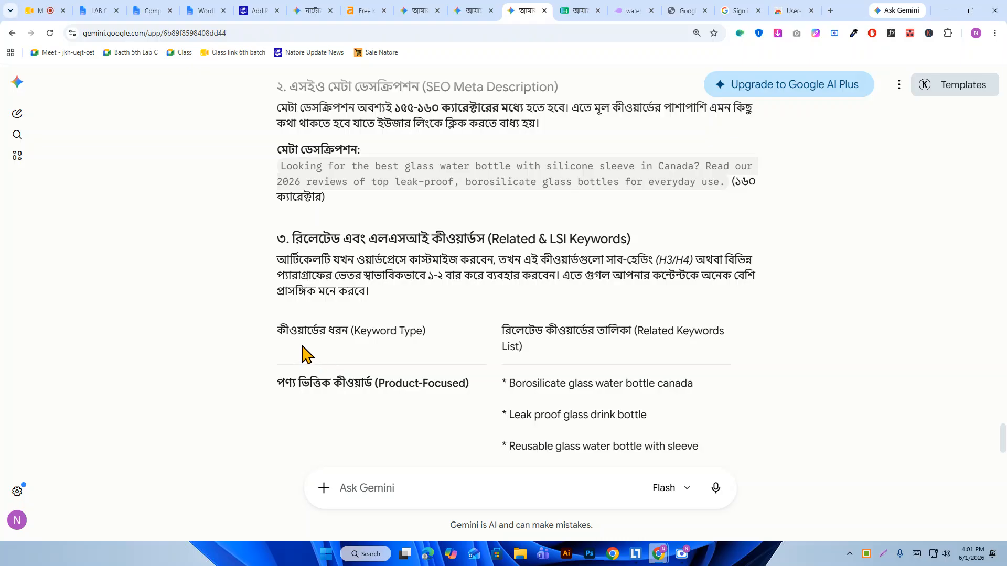
scroll(650, 334, "down", 3)
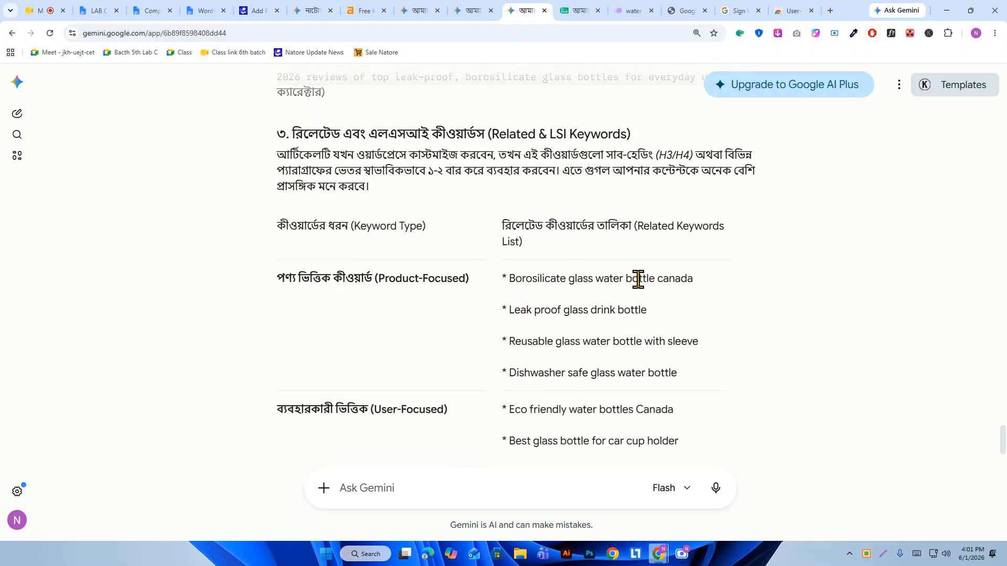
scroll(582, 357, "down", 2)
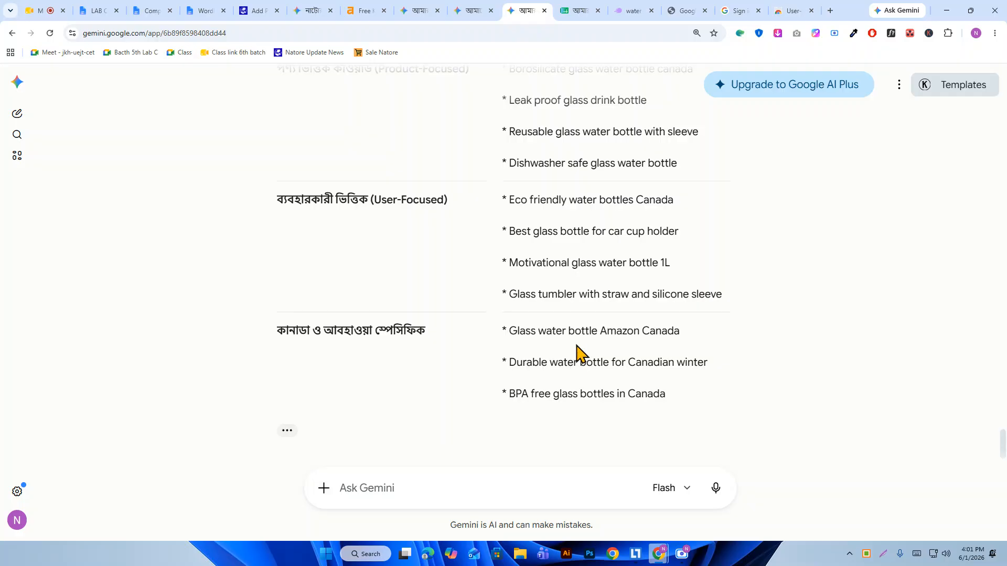
scroll(579, 351, "down", 1)
scroll(577, 341, "down", 2)
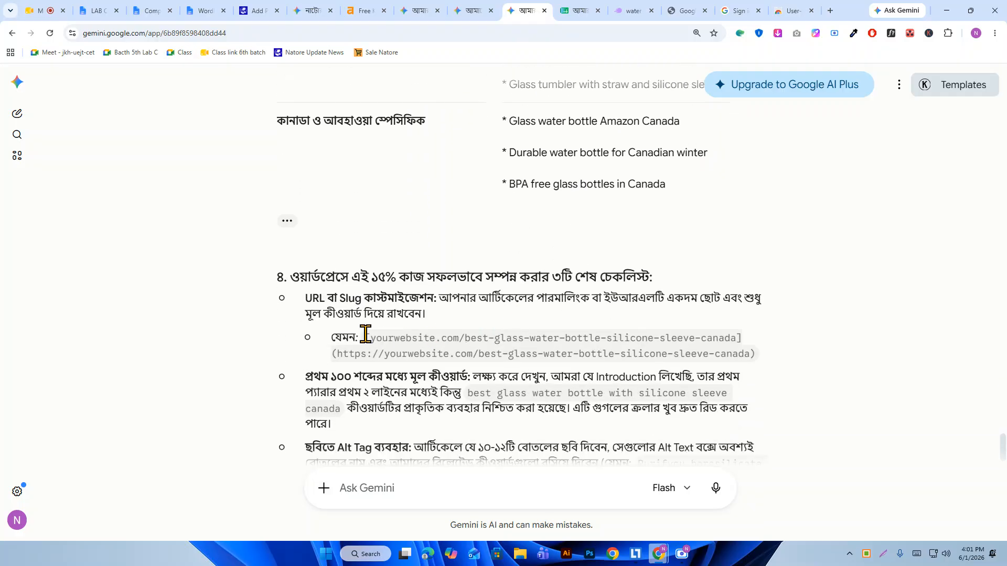
scroll(440, 333, "down", 2)
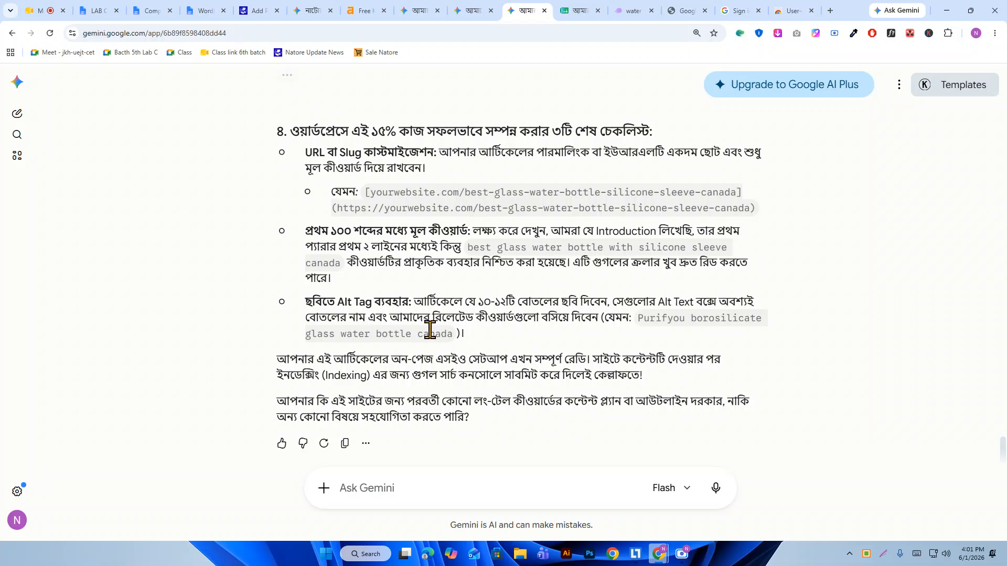
scroll(430, 356, "up", 2)
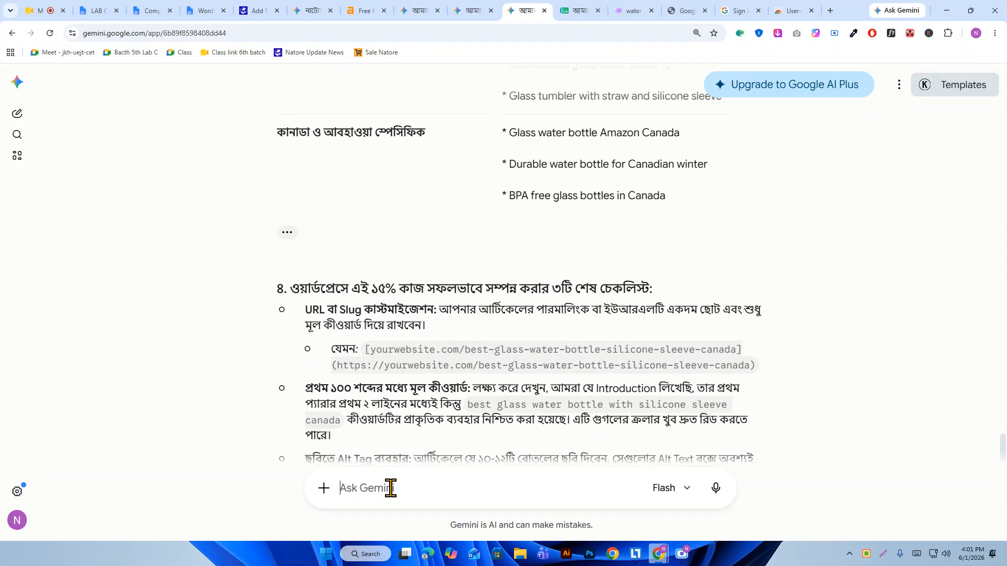
- Ask in Bengali which main focus keyword fits the title and whether the SEO title and meta description contain it, requesting an update if not
left_click(391, 488)
type("আমার টাইটেল অ")
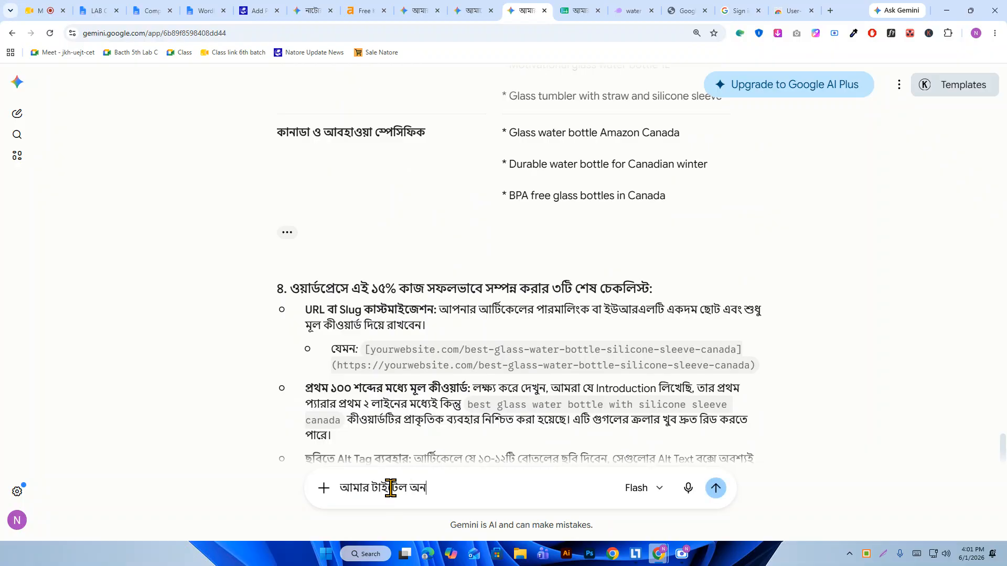
type("নুযায়ী মুল ফোক")
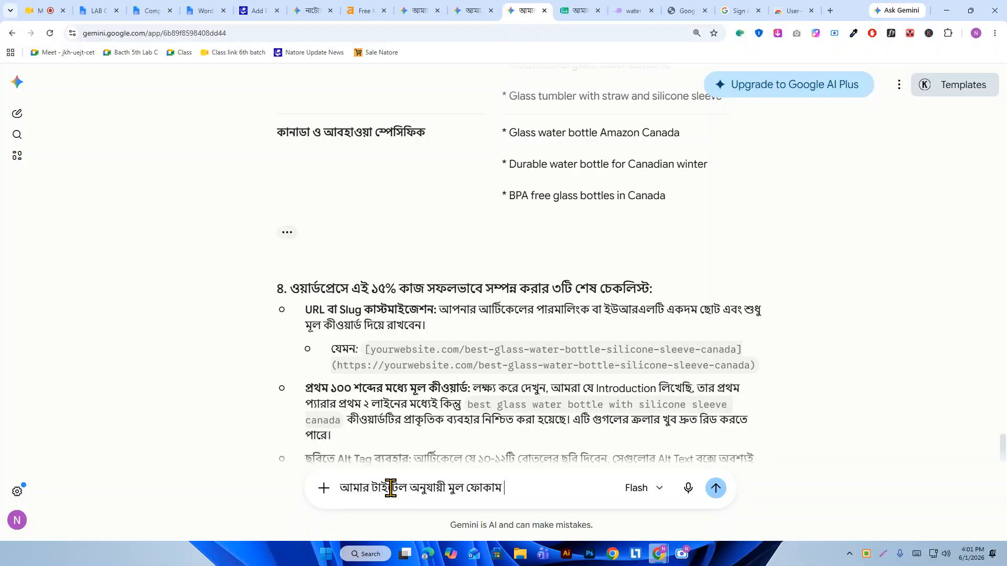
type("াস কীওয়ার্ড কোন টা হলো? আর সেটা কি আমা")
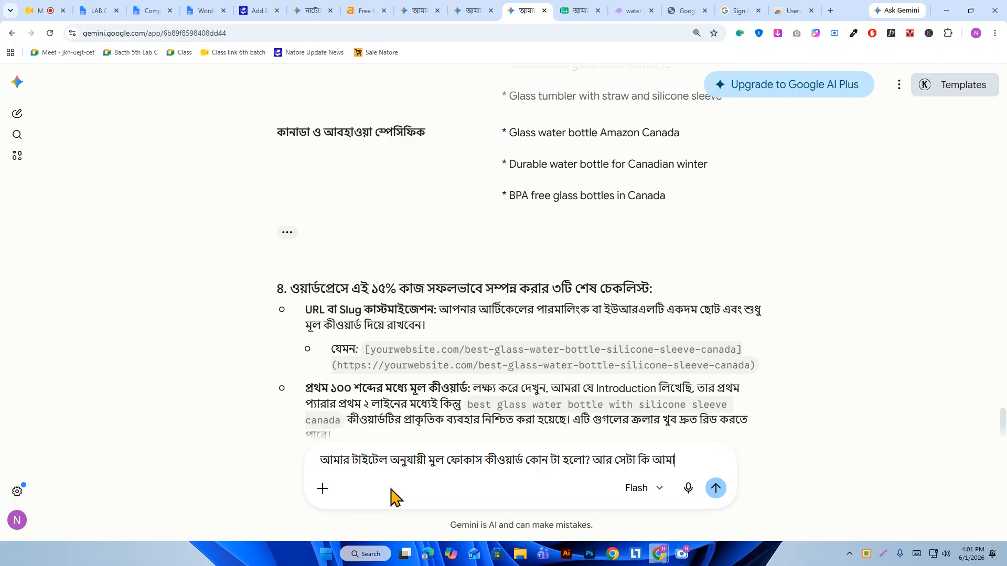
type("র এসইও টাইটে")
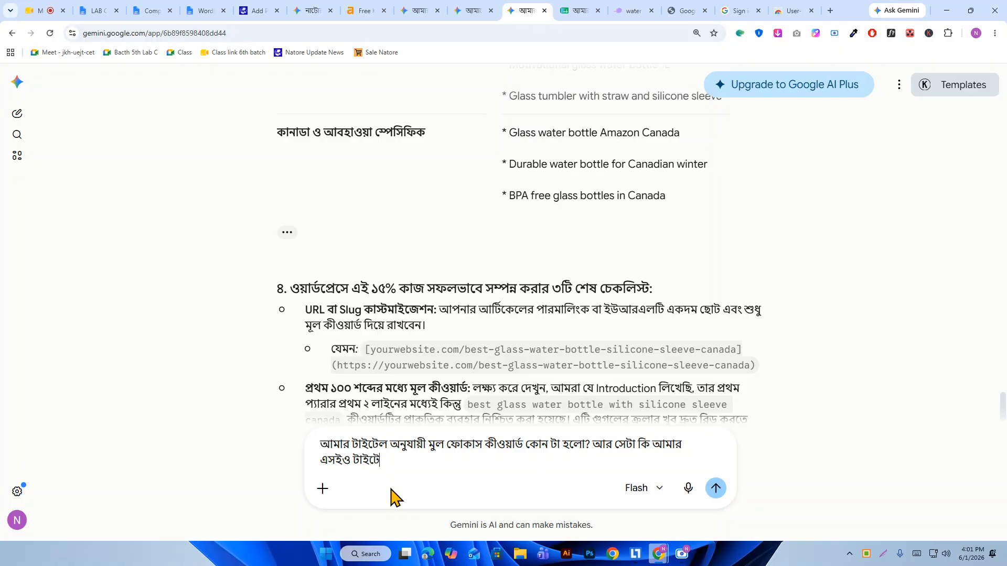
type("ল ও মেটা ডিসক্র")
type("ফি")
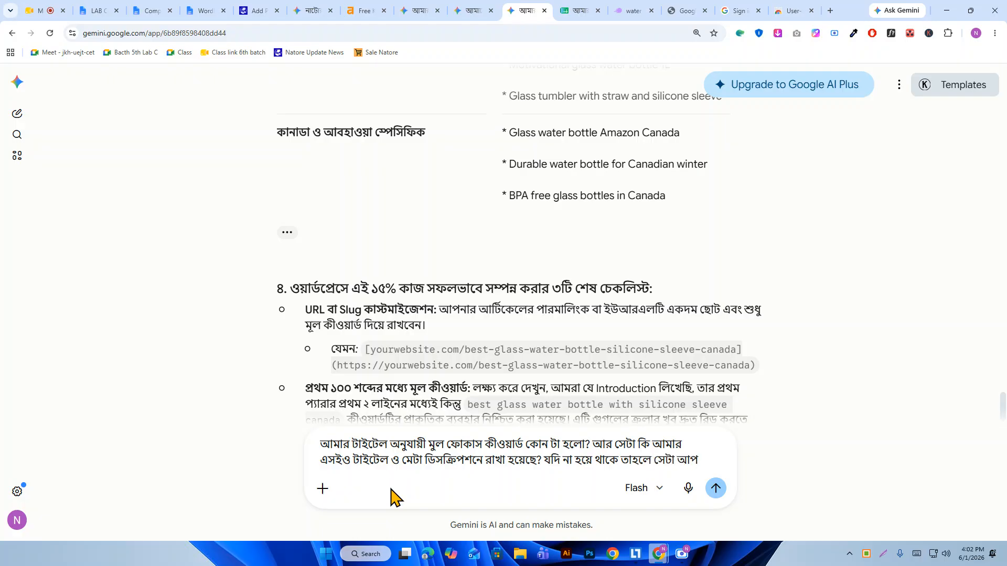
type("ট ক")
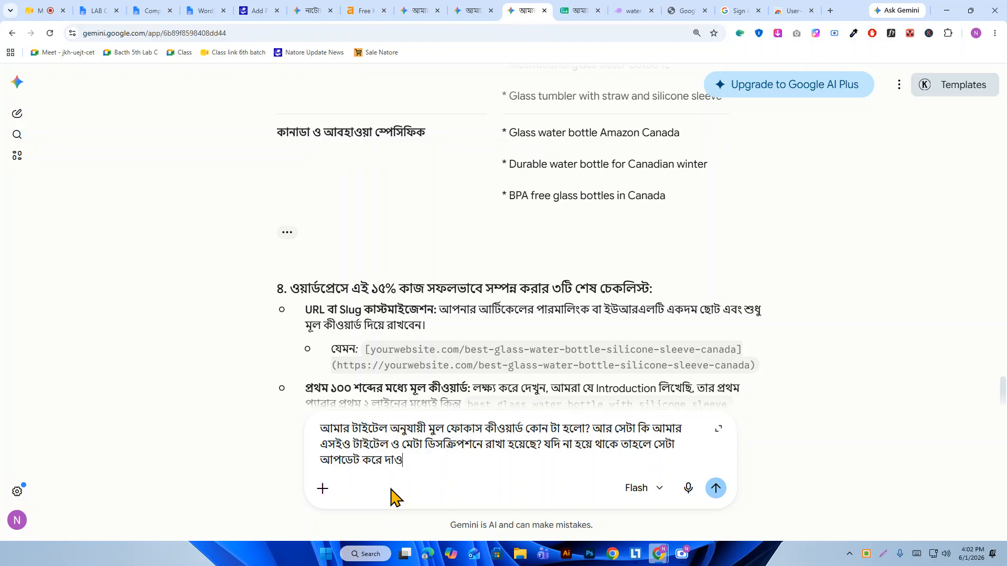
type("রে দাও")
key("Return")
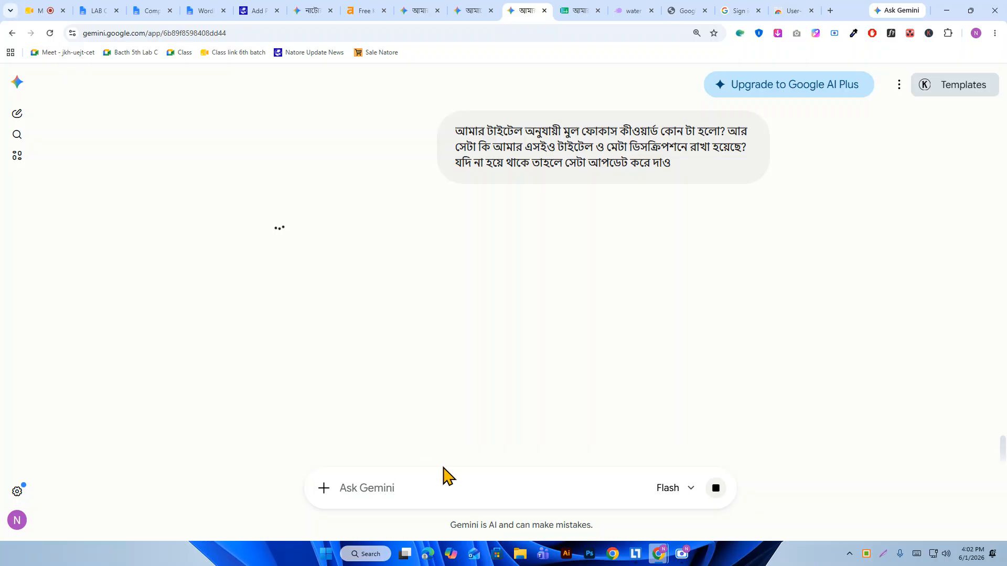
- Copy the article's main title, "12 Best Glass Water Bottles with Silicone Sleeve in Canada [2026 Reviews]", from the earlier Gemini reply
scroll(453, 301, "up", 20)
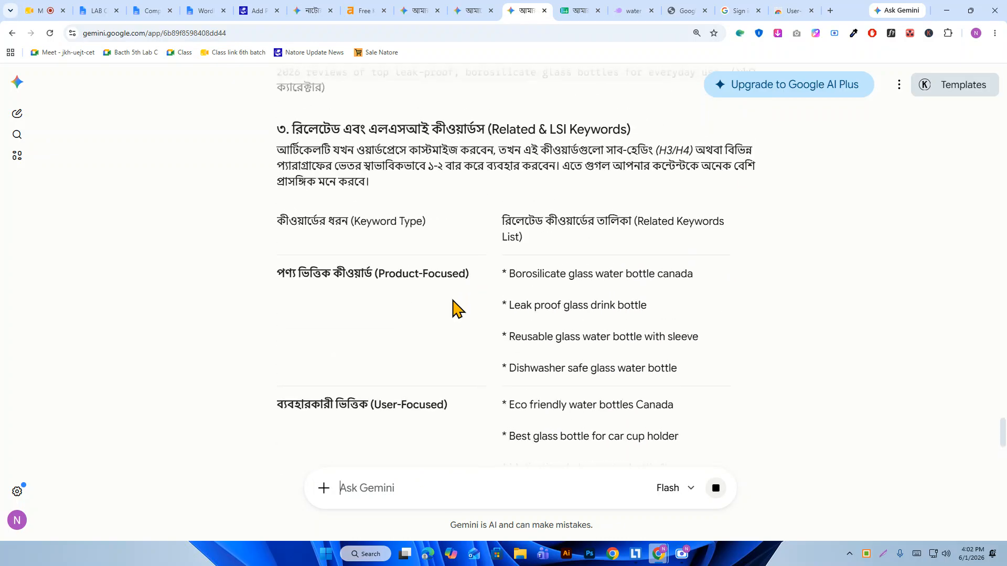
scroll(456, 265, "down", 8)
scroll(513, 265, "down", 20)
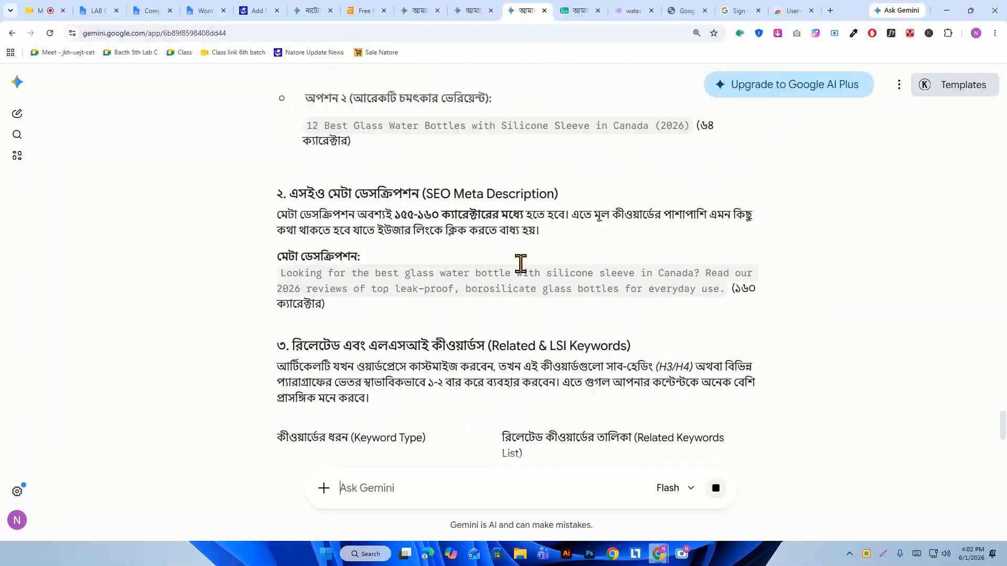
scroll(486, 266, "up", 10)
scroll(477, 285, "up", 20)
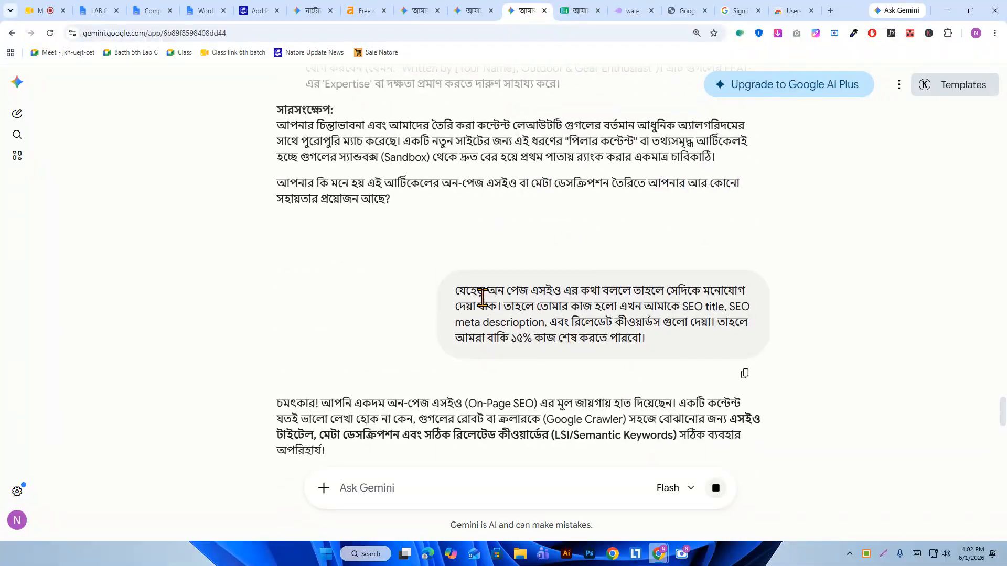
scroll(457, 262, "up", 20)
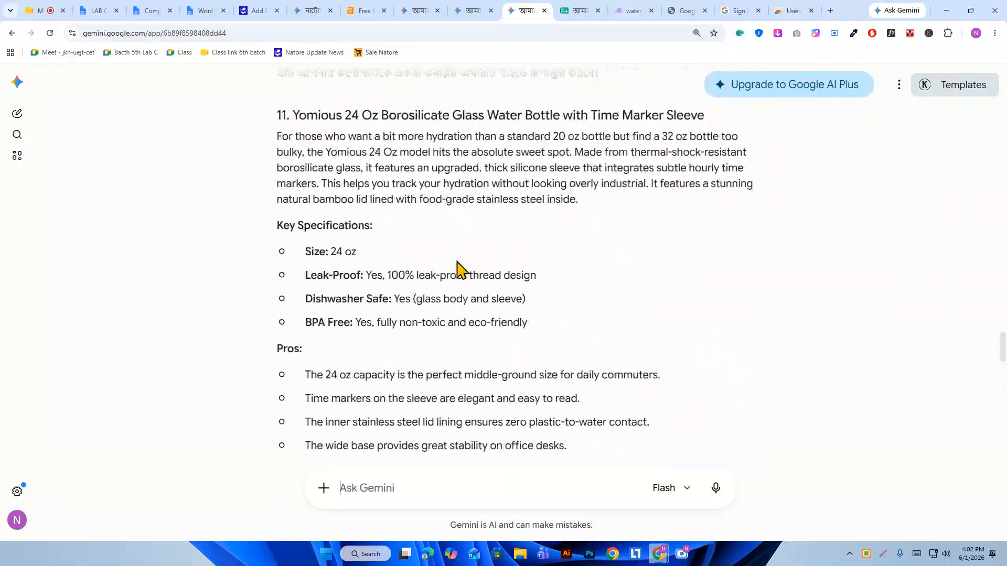
scroll(453, 233, "up", 20)
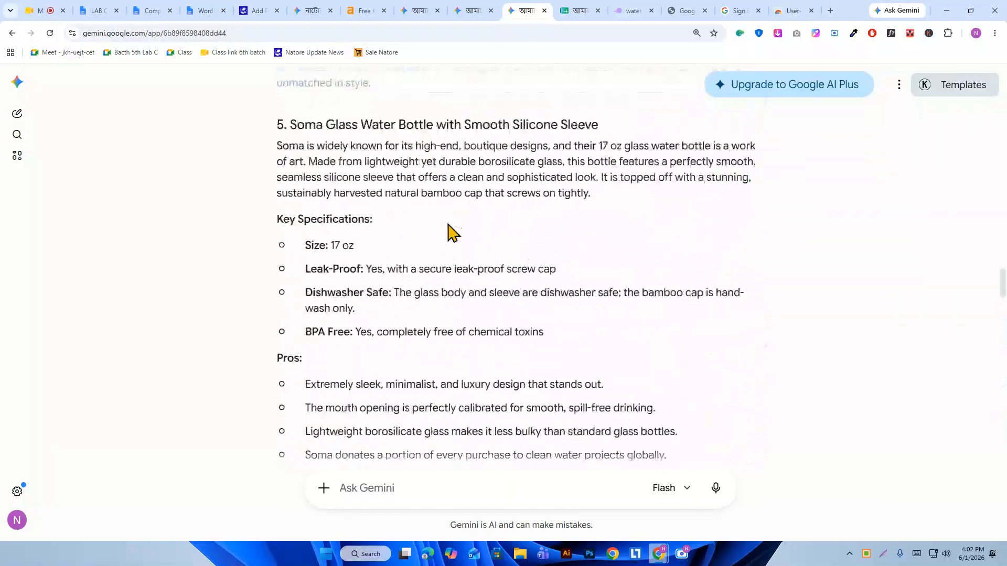
scroll(452, 231, "up", 20)
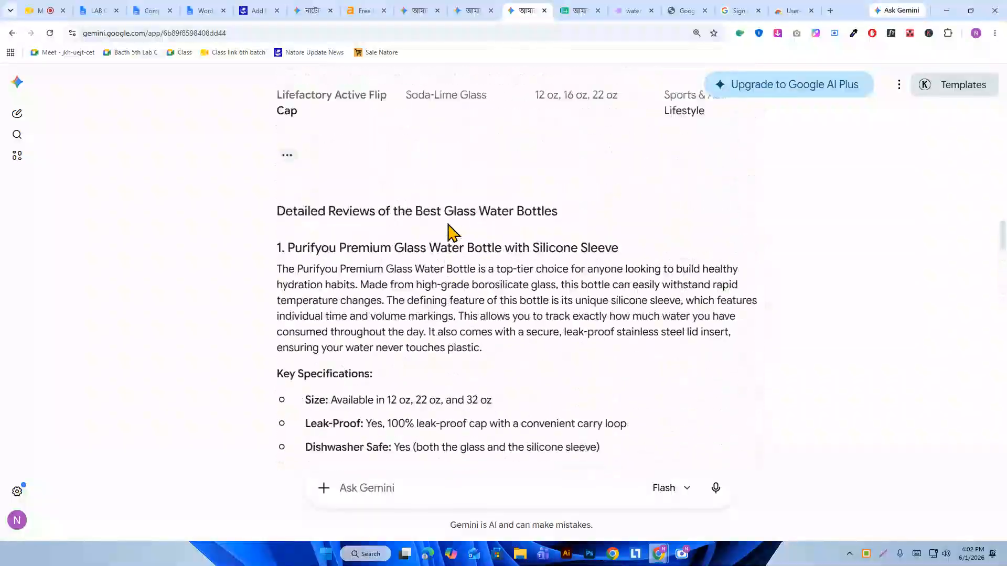
scroll(472, 210, "down", 10)
scroll(481, 248, "up", 20)
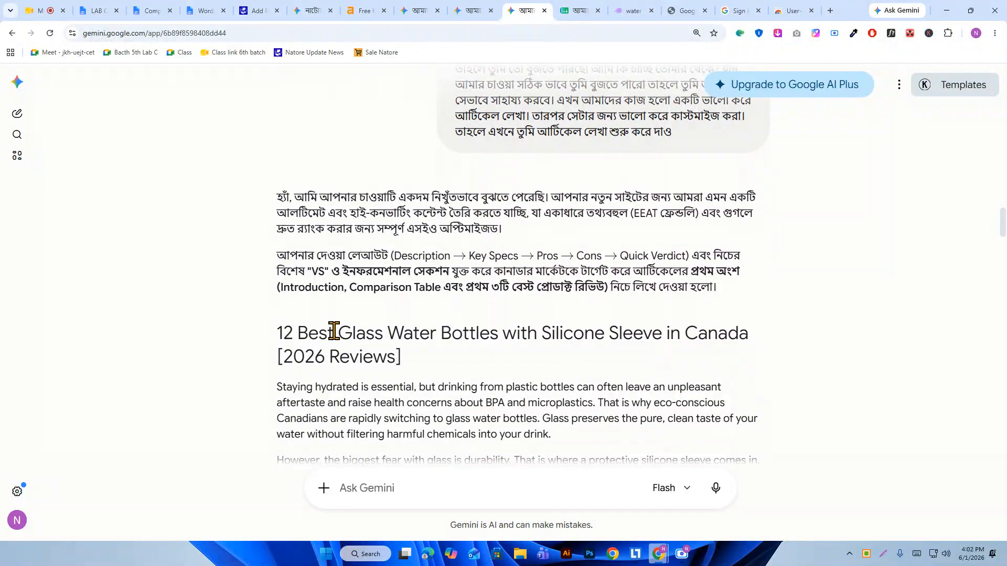
left_click_drag(420, 360, 236, 343)
right_click(350, 325)
left_click(388, 342)
- Switch to the WordPress Add Post page and paste the copied article title as the post title
left_click(246, 10)
right_click(173, 164)
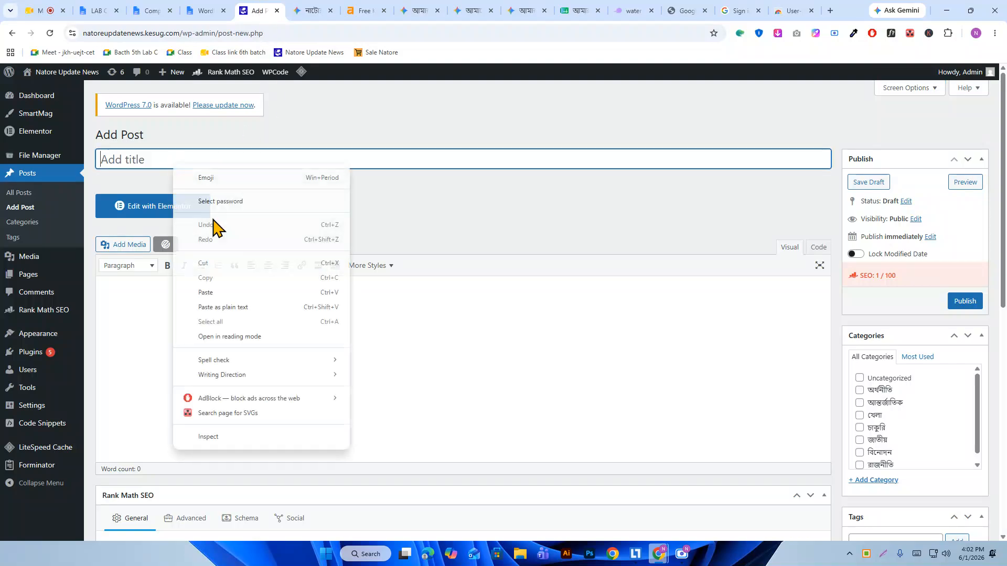
left_click(215, 297)
left_click(310, 337)
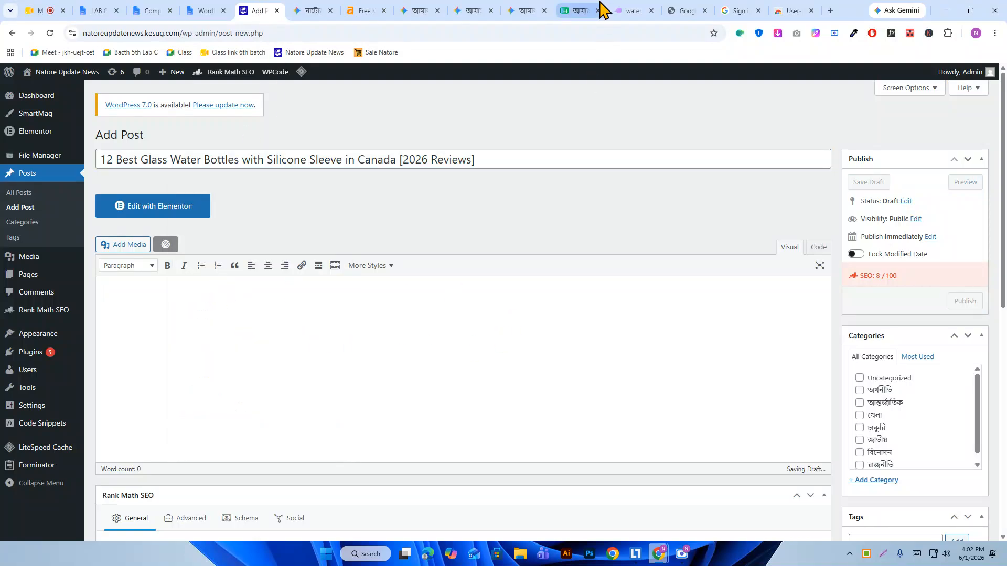
- Place the Gemini chat tab beside WordPress, copy the three introduction paragraphs into the post body and add an empty line below them
left_click(527, 9)
left_click_drag(527, 9, 321, 10)
scroll(409, 330, "down", 5)
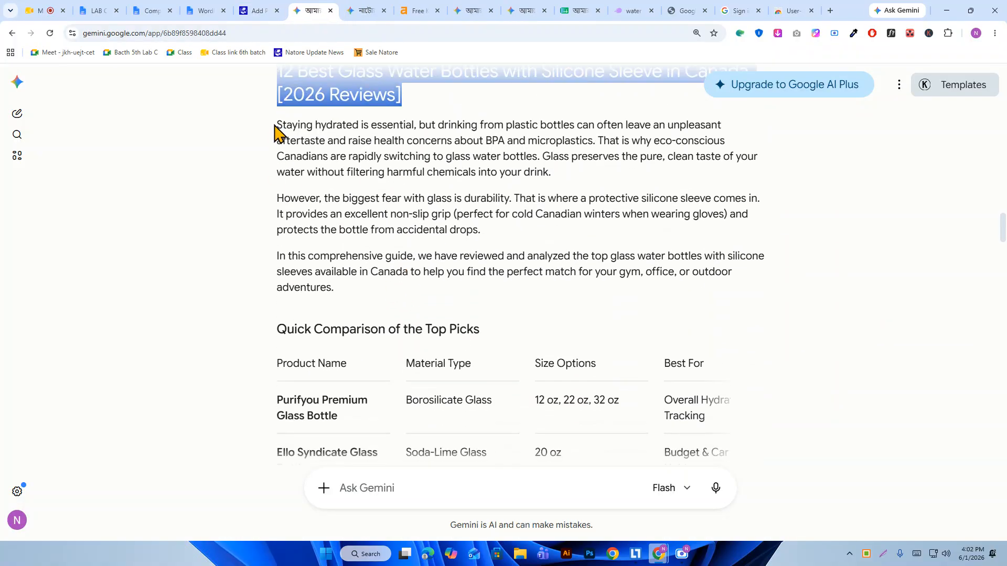
left_click(277, 131)
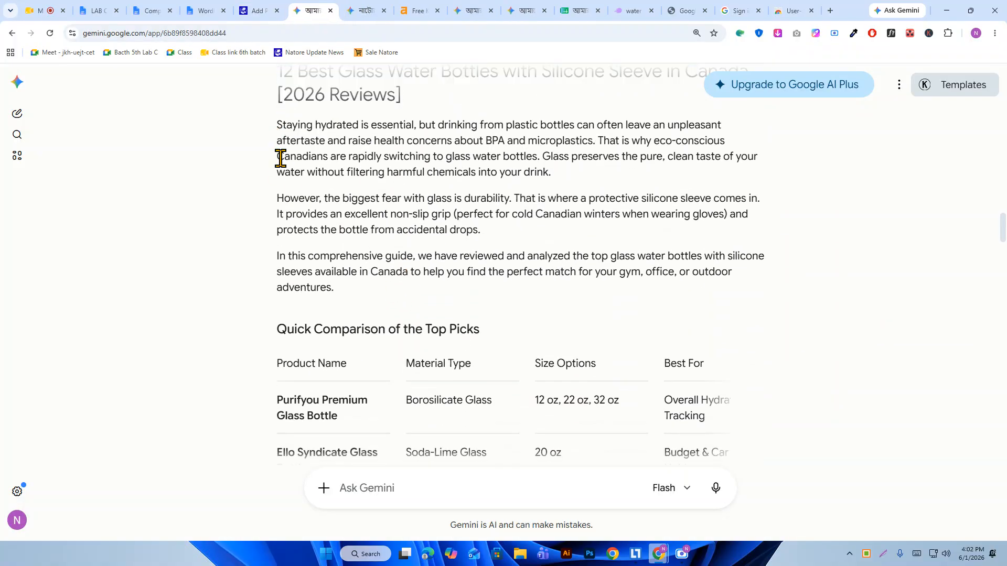
left_click(349, 299, "shift")
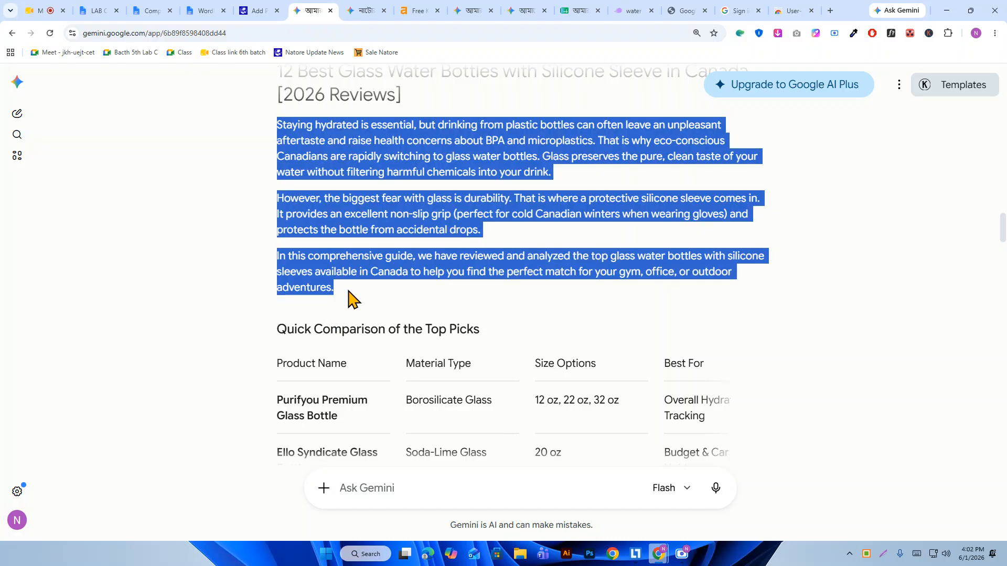
left_click(265, 11)
right_click(118, 295)
left_click(167, 138)
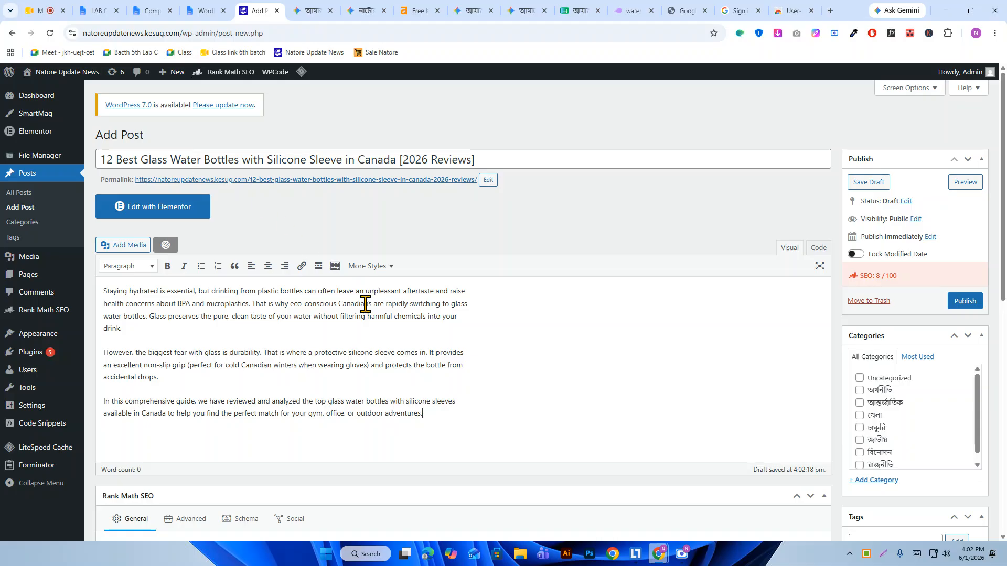
key("Return")
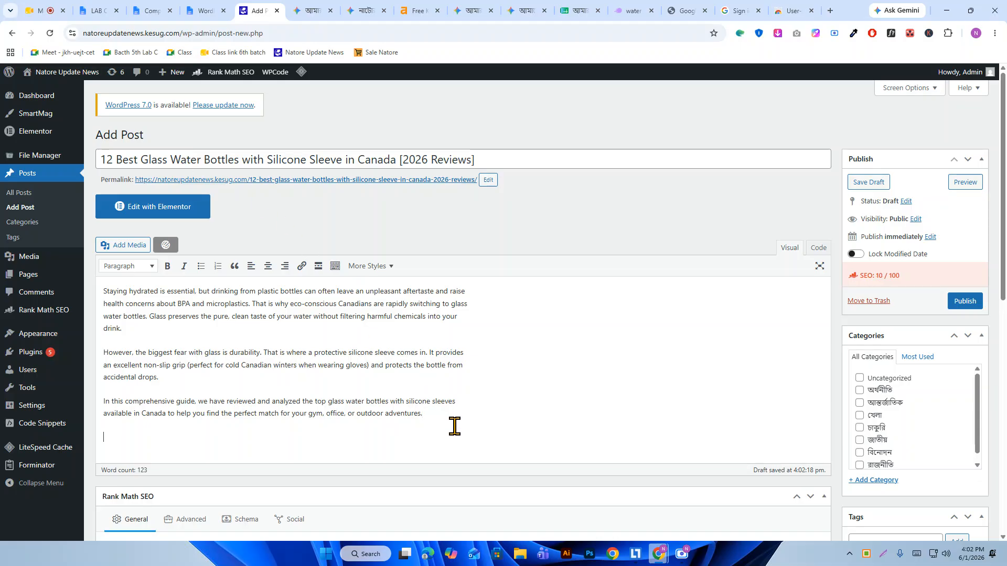
- Export the Quick Comparison of the Top Picks table from the Gemini chat to Google Sheets and open the new spreadsheet
left_click(314, 11)
scroll(446, 298, "down", 4)
left_click(287, 356)
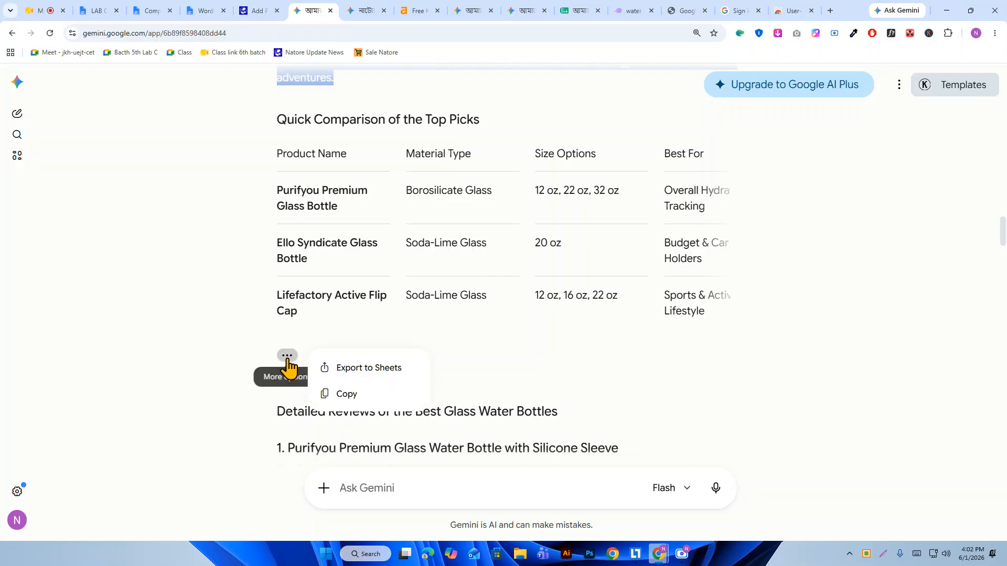
left_click(353, 369)
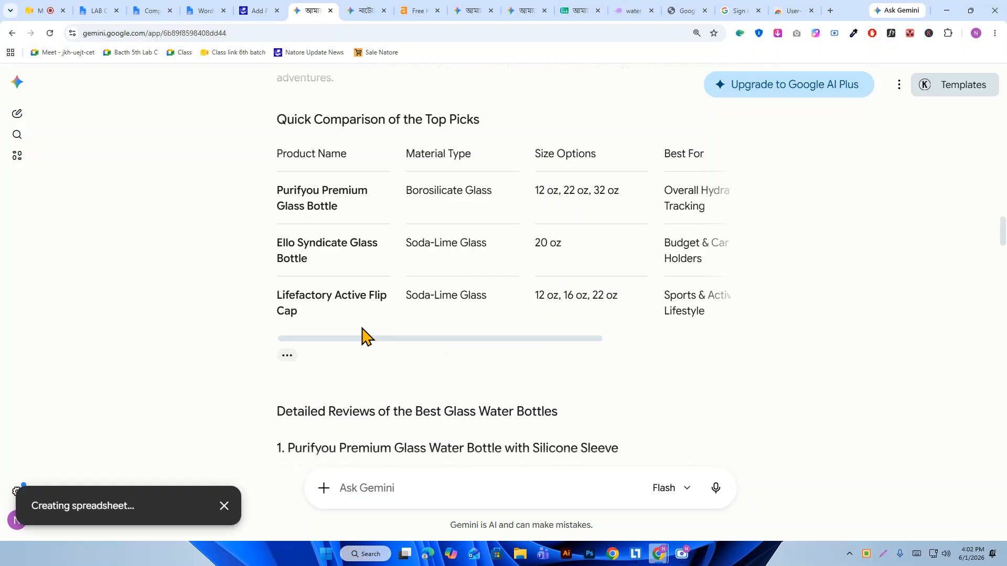
left_click_drag(367, 335, 318, 325)
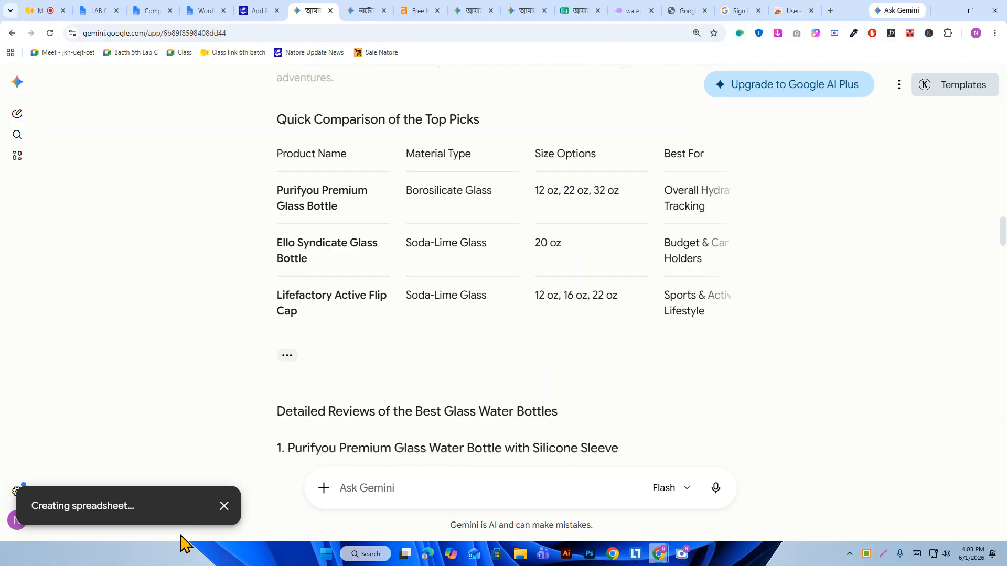
scroll(415, 362, "down", 4)
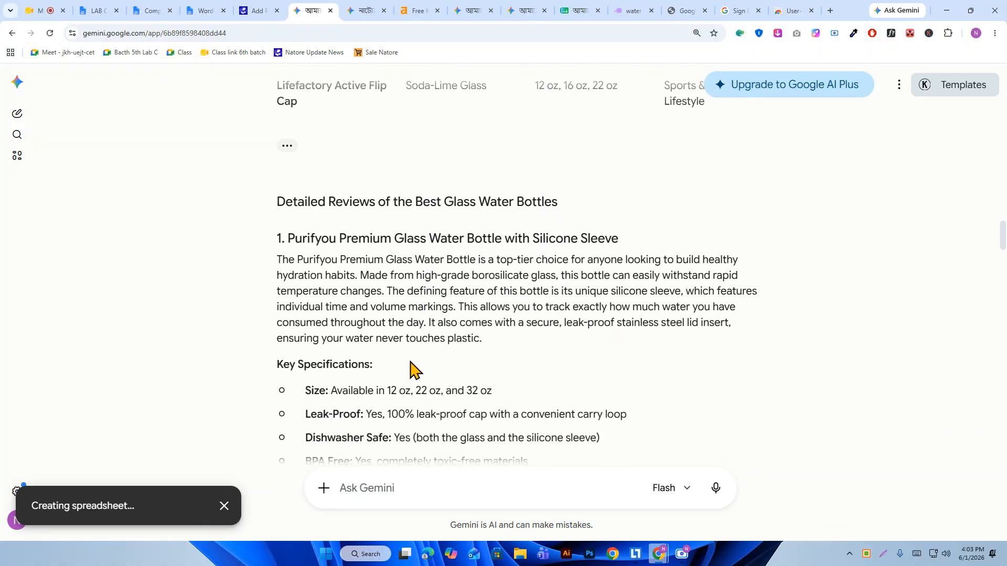
scroll(414, 366, "up", 8)
scroll(414, 335, "down", 20)
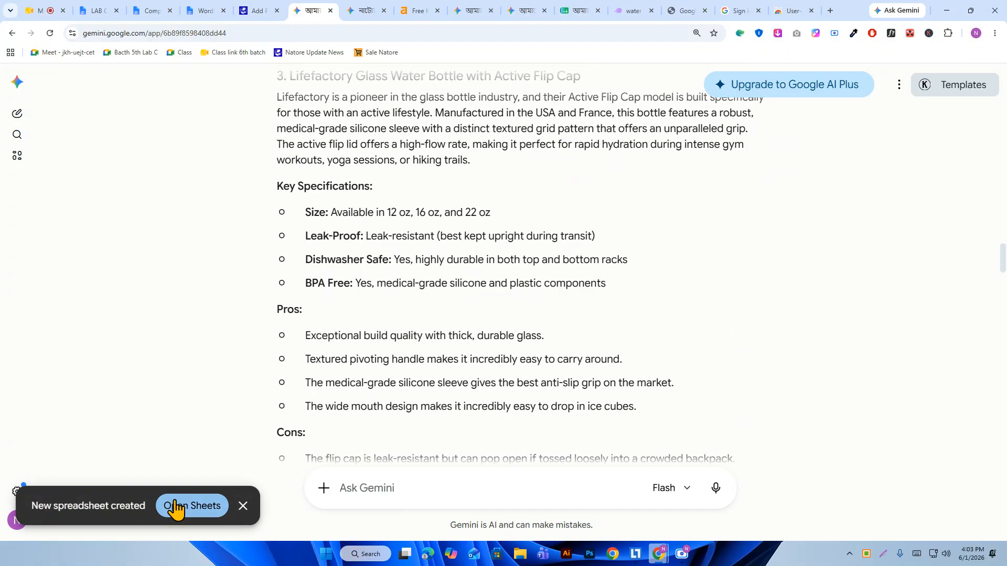
left_click(174, 506)
- Return to the latest Gemini reply and copy the main focus keyword "best glass water bottle with silicone sleeve canada"
left_click(288, 10)
scroll(545, 252, "down", 15)
scroll(558, 227, "down", 12)
left_click_drag(1002, 304, 1002, 450)
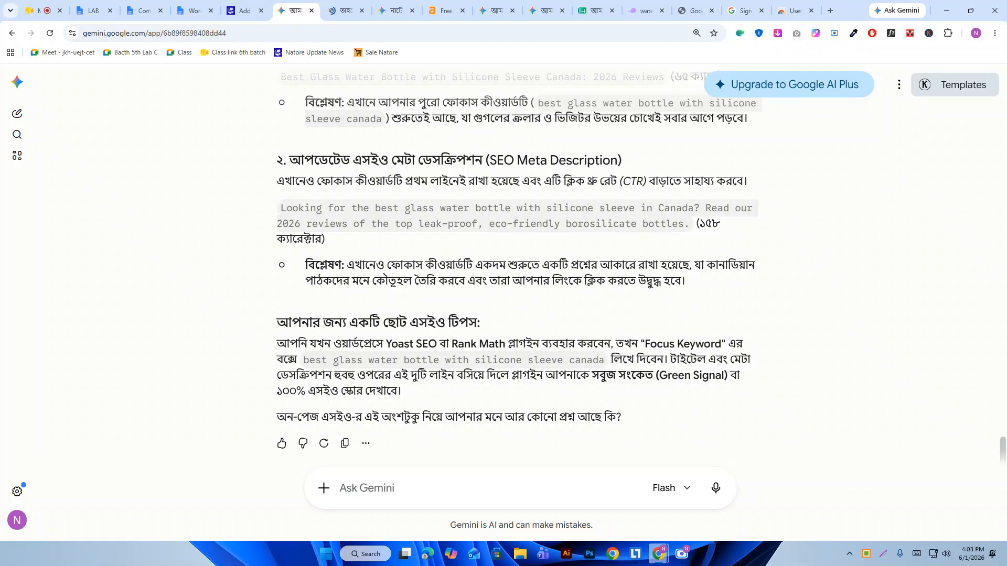
scroll(389, 333, "up", 10)
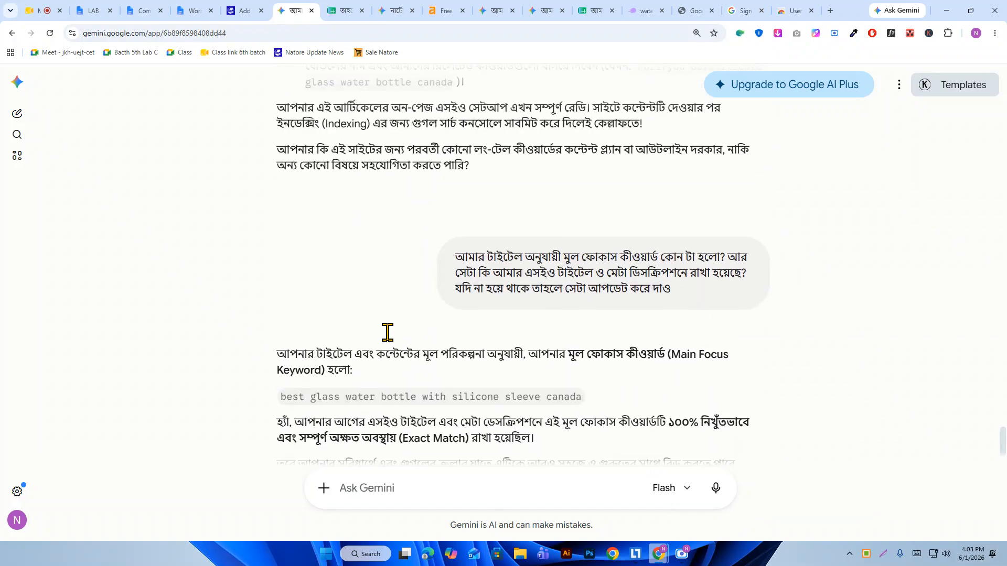
scroll(395, 330, "down", 2)
left_click_drag(281, 292, 580, 292)
key("ctrl+c")
right_click(505, 290)
left_click(534, 305)
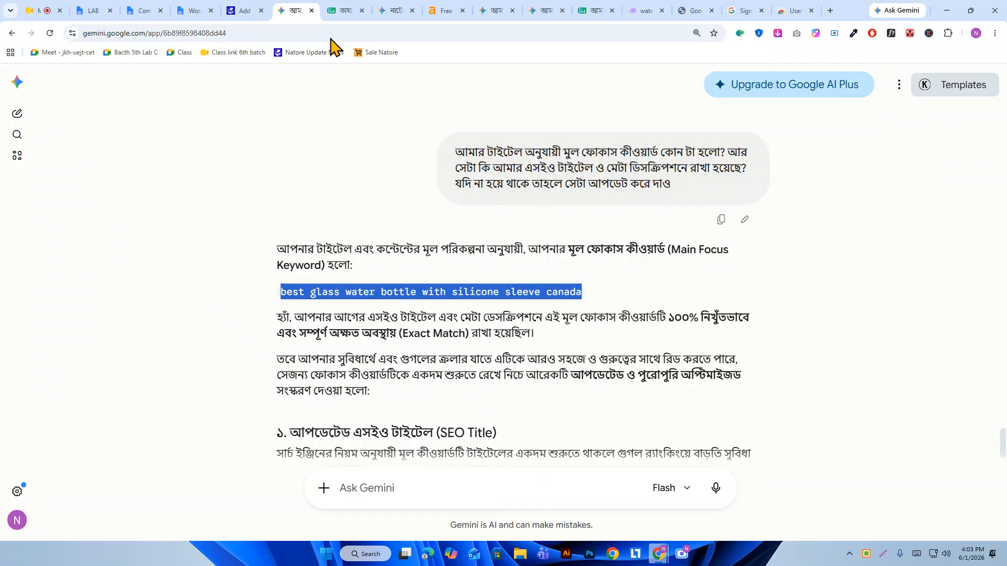
- Insert the copied focus keyword above the introduction in the WordPress post and format it as Heading 2
left_click(246, 10)
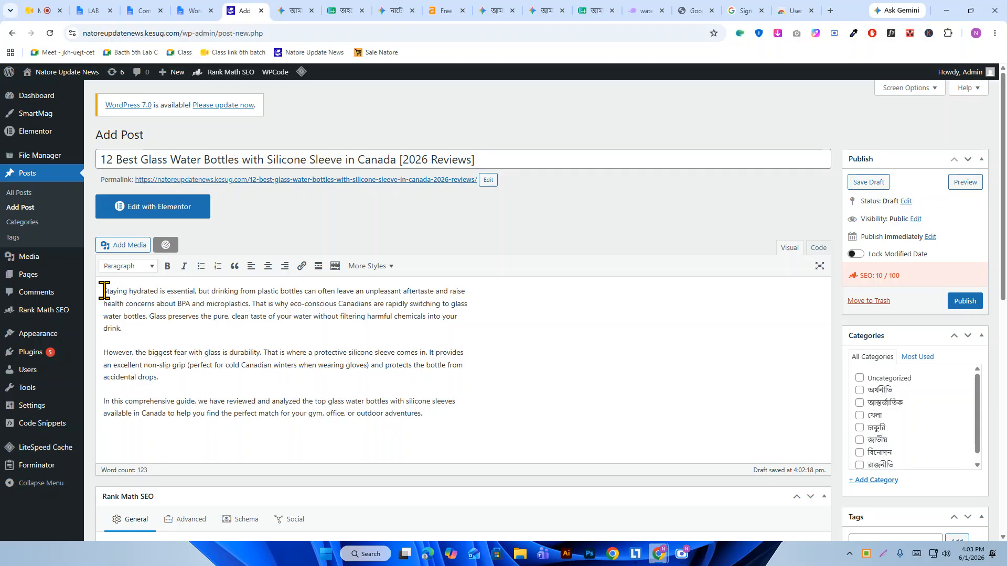
key("Return")
key("Up")
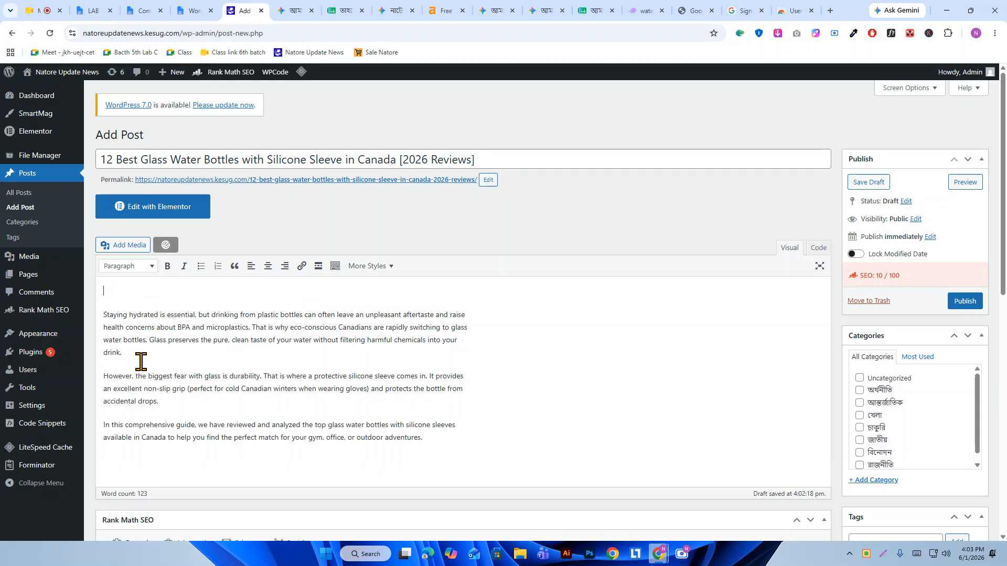
key("ctrl+v")
key("shift+alt+2")
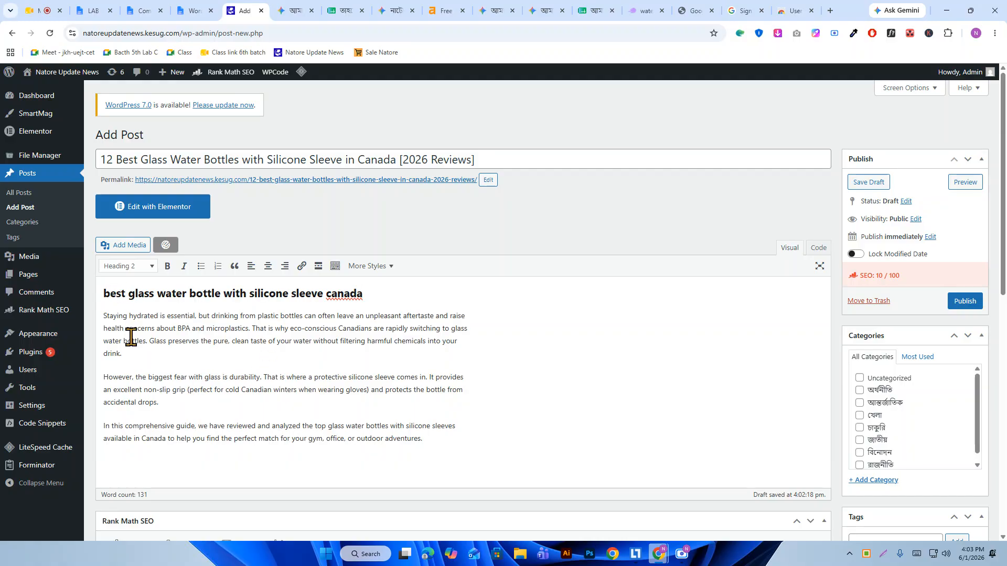
- Capitalise each word of the heading so it reads "Best Glass Water Bottle With Silicone Sleeve Canada"
key("Home")
key("Delete")
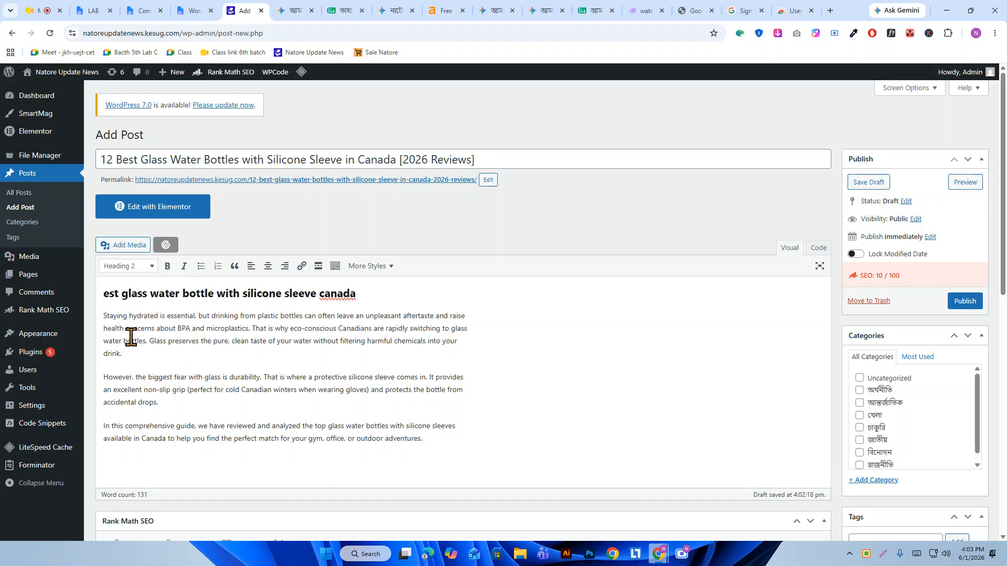
type("B")
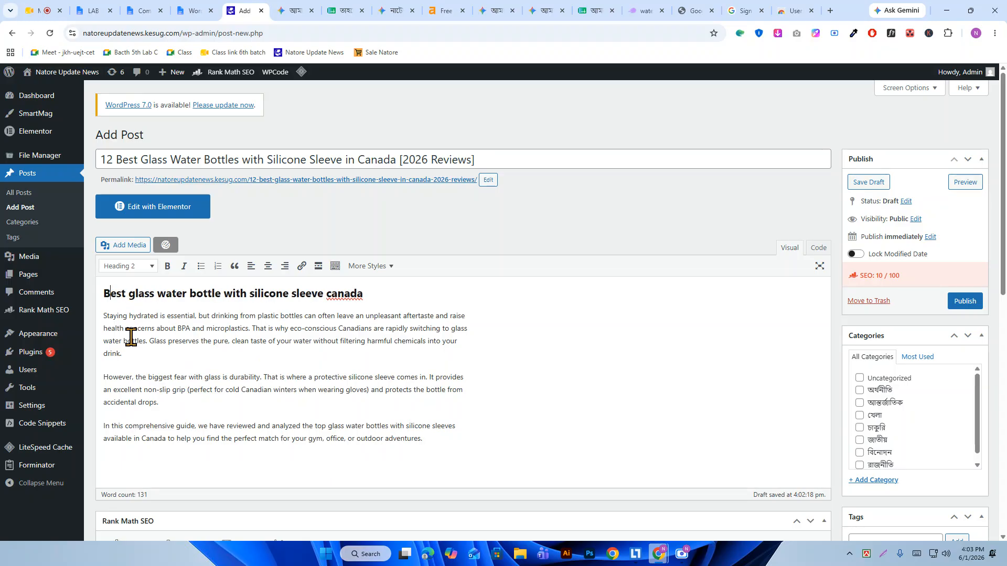
key("BackSpace")
type("G")
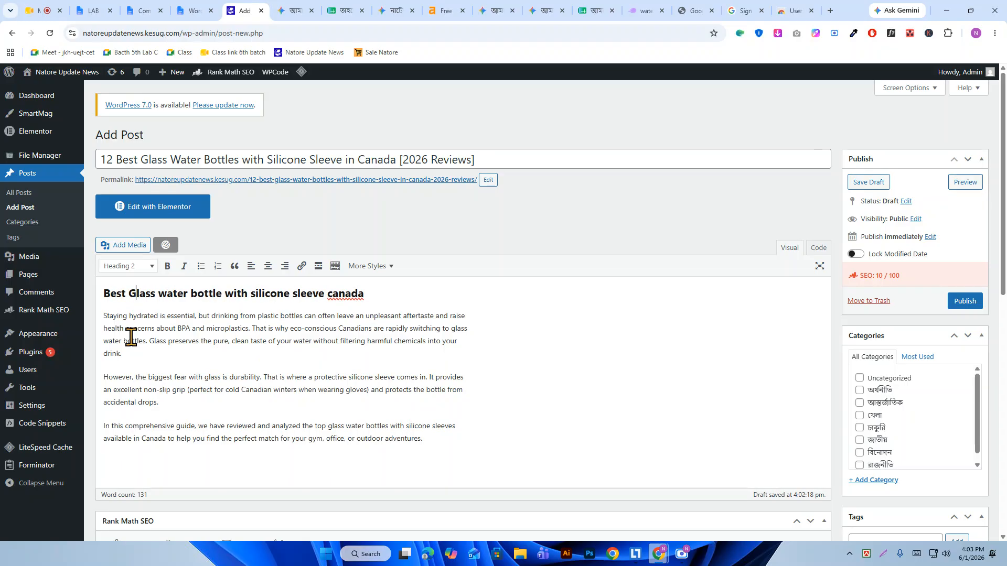
key("BackSpace")
type("W")
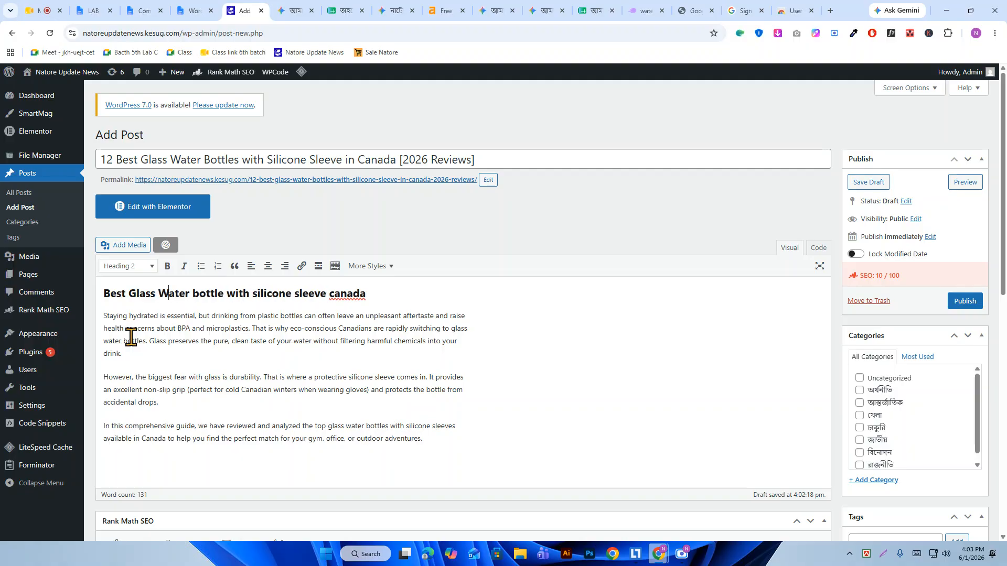
key("BackSpace")
type("B")
key("BackSpace")
type("W")
key("BackSpace")
type("S")
key("BackSpace")
type("S")
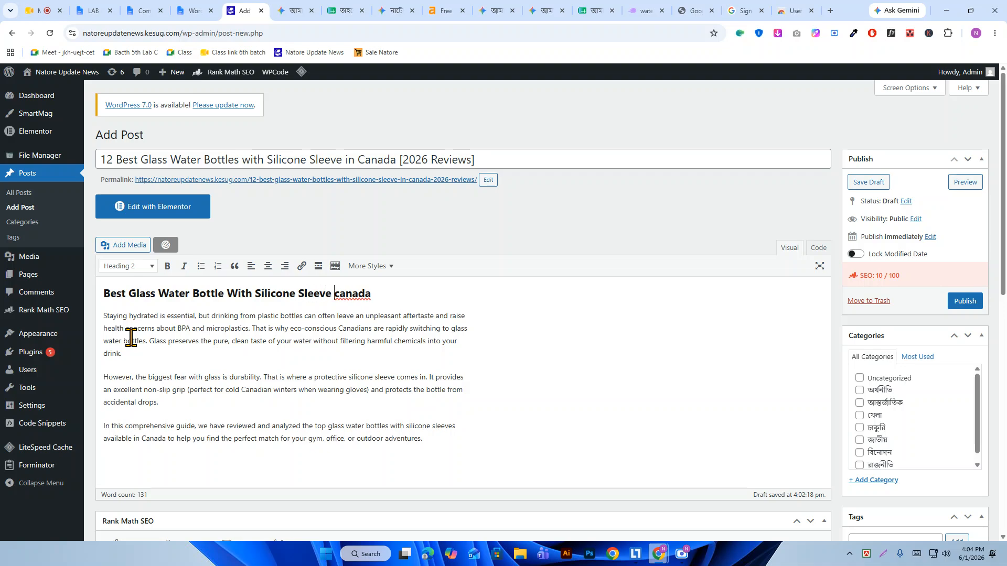
key("BackSpace")
type("C")
- Widen the columns in the exported comparison spreadsheet to fit their text and copy the table range A1:E4
left_click(344, 10)
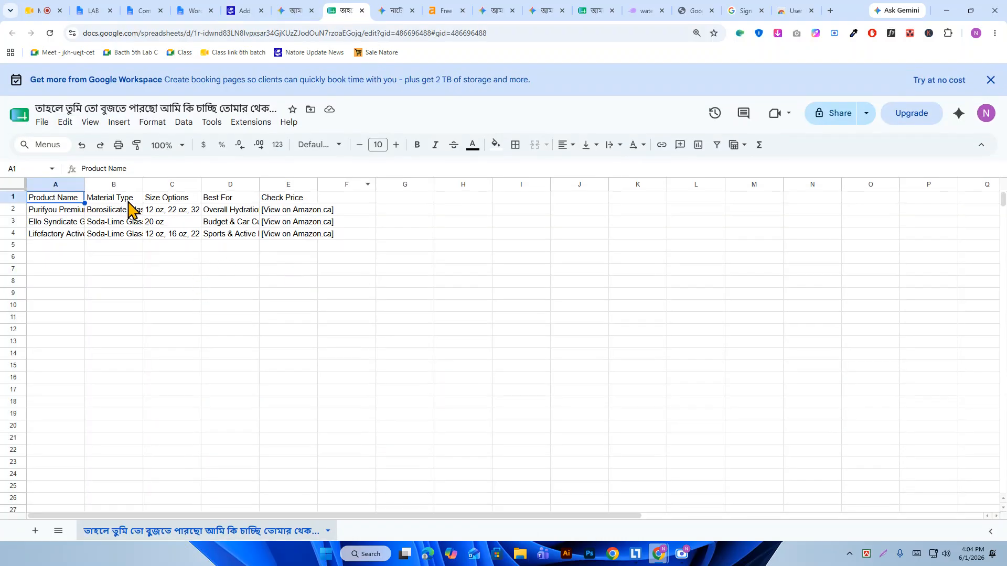
left_click_drag(85, 183, 141, 179)
left_click_drag(203, 181, 511, 184)
left_click_drag(57, 199, 476, 237)
right_click(476, 237)
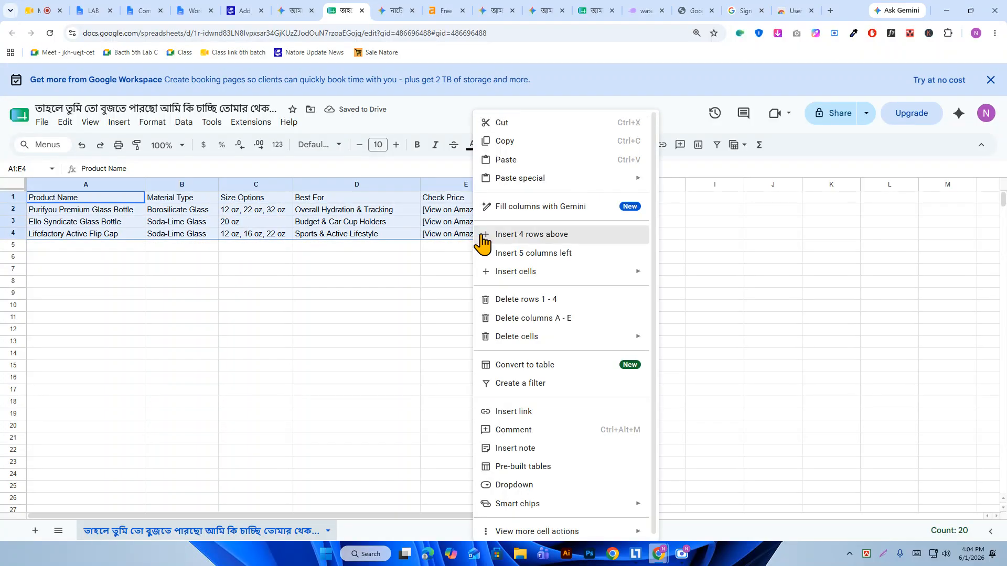
left_click(506, 146)
- Paste the copied comparison table below the introduction paragraphs in the WordPress post
left_click(244, 11)
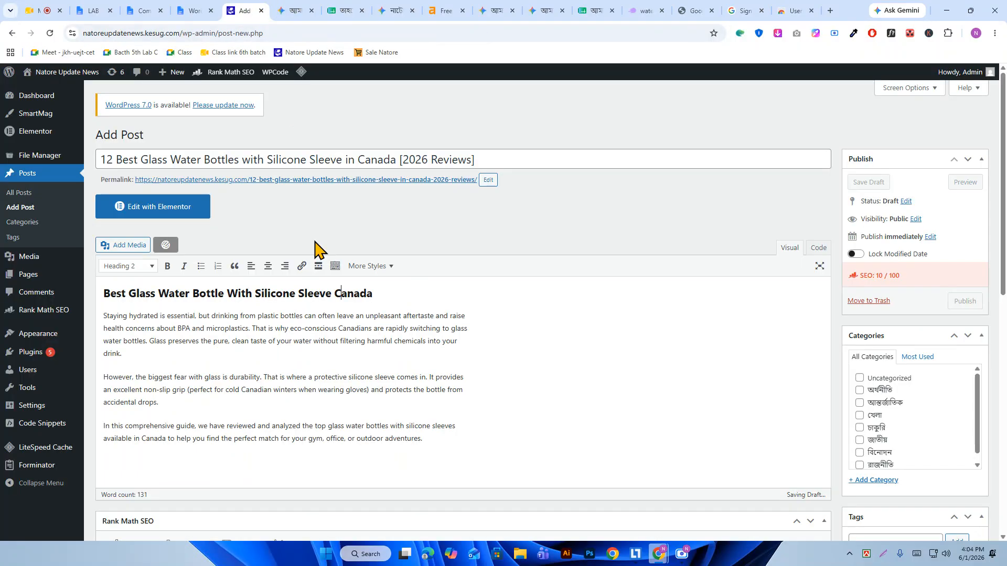
right_click(181, 460)
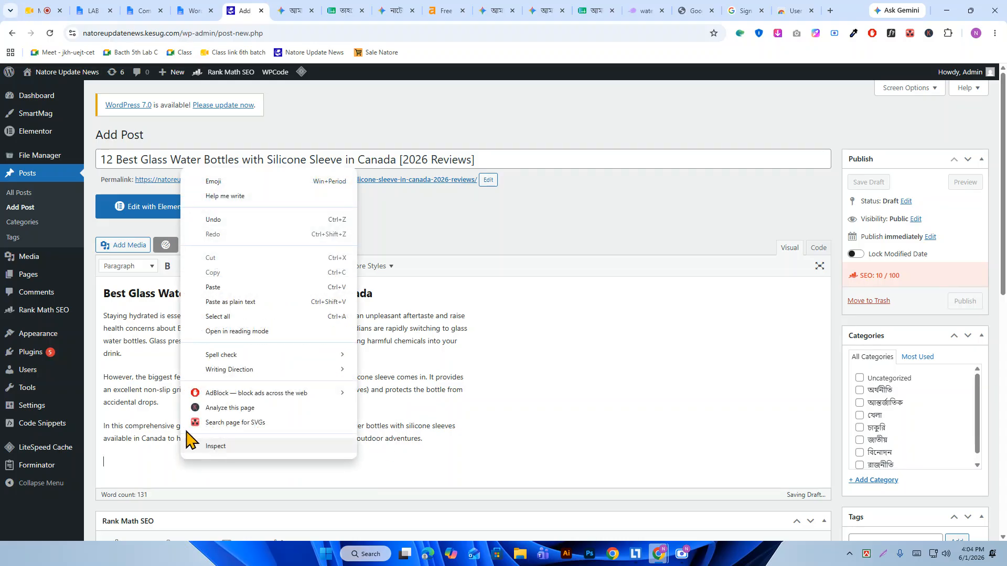
left_click(206, 290)
scroll(413, 355, "down", 3)
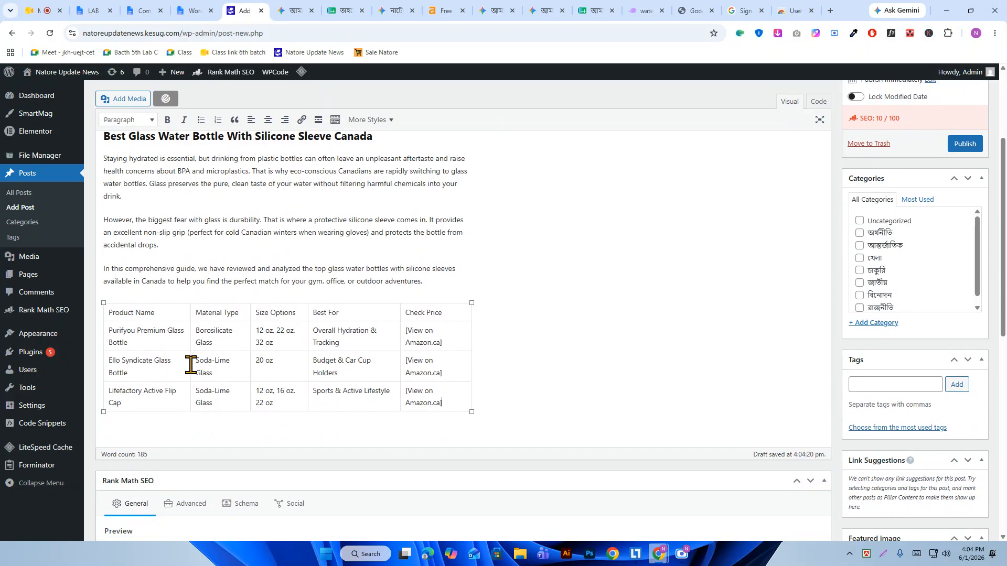
- Add an empty paragraph below the comparison table in the WordPress post
left_click(487, 405)
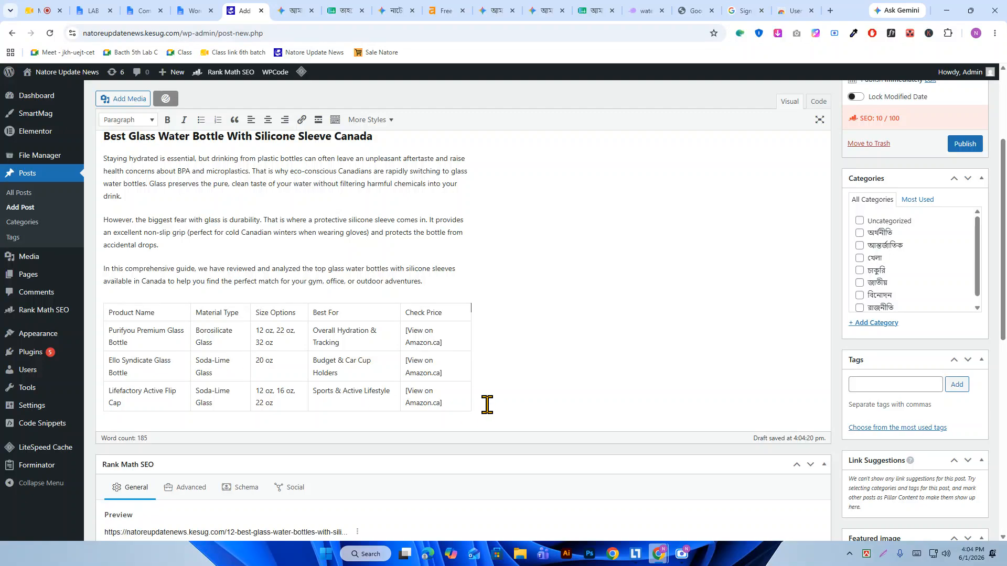
key("Return")
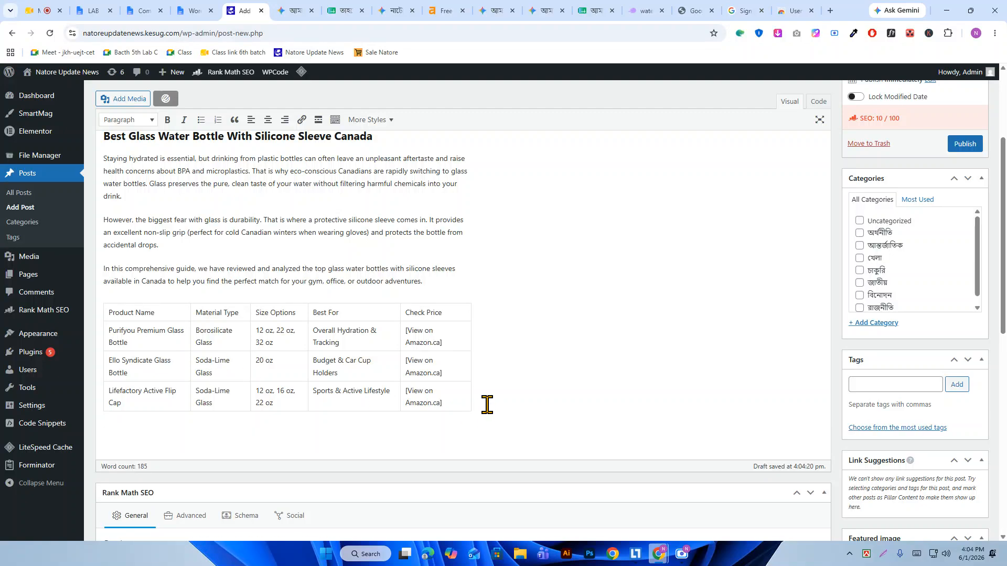
scroll(247, 435, "down", 2)
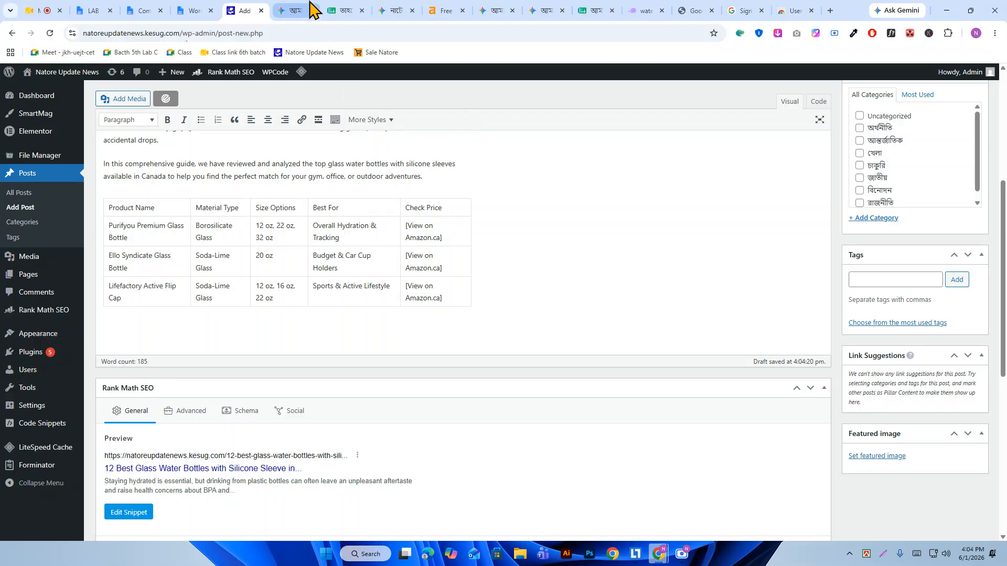
- Copy Gemini's section from the heading "Detailed Reviews of the Best Glass Water Bottles" through the Lifefactory verdict of the third review
left_click(314, 6)
scroll(440, 218, "down", 15)
scroll(471, 207, "up", 8)
left_click_drag(1003, 424, 1006, 259)
scroll(524, 373, "up", 10)
scroll(479, 322, "up", 15)
scroll(466, 328, "down", 6)
scroll(466, 328, "down", 2)
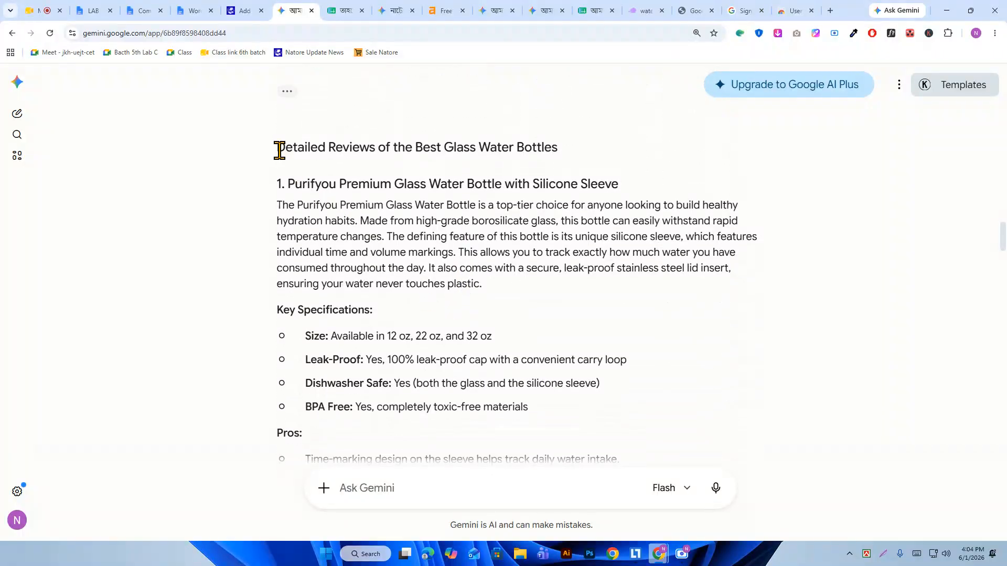
scroll(355, 281, "down", 20)
scroll(355, 281, "down", 7)
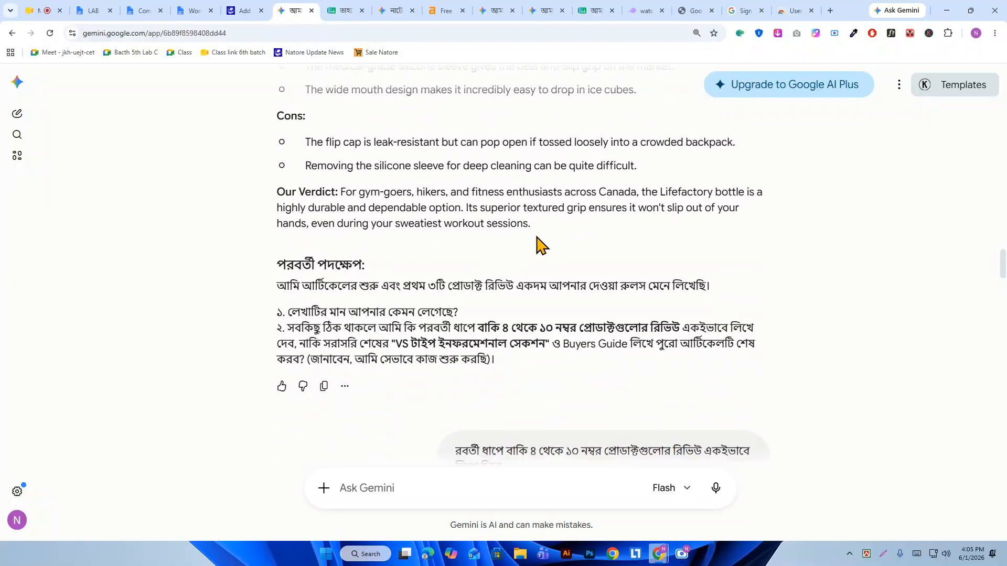
left_click(539, 231, "shift")
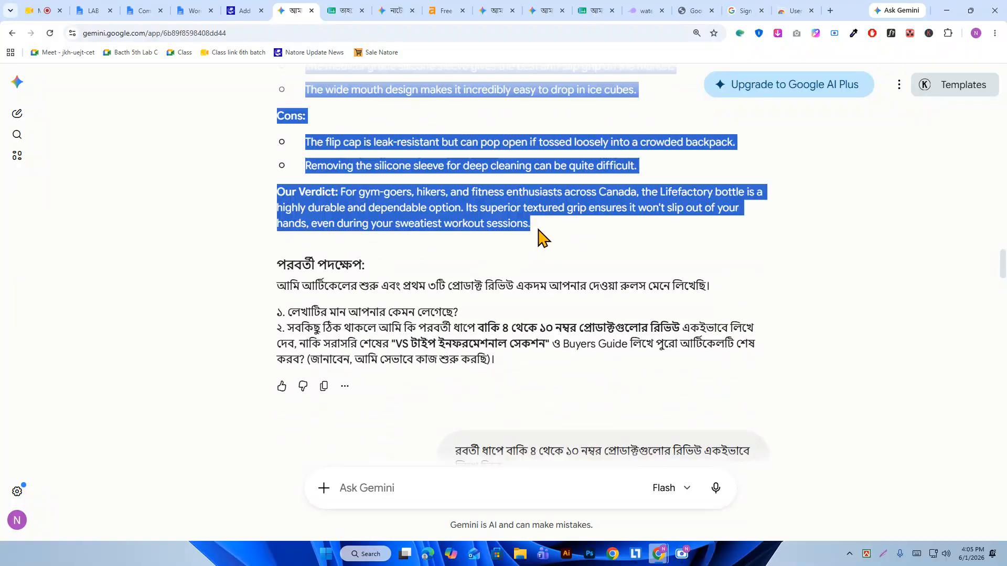
- Paste the copied detailed reviews below the comparison table in the WordPress post and add a new line after the Lifefactory verdict
left_click(244, 10)
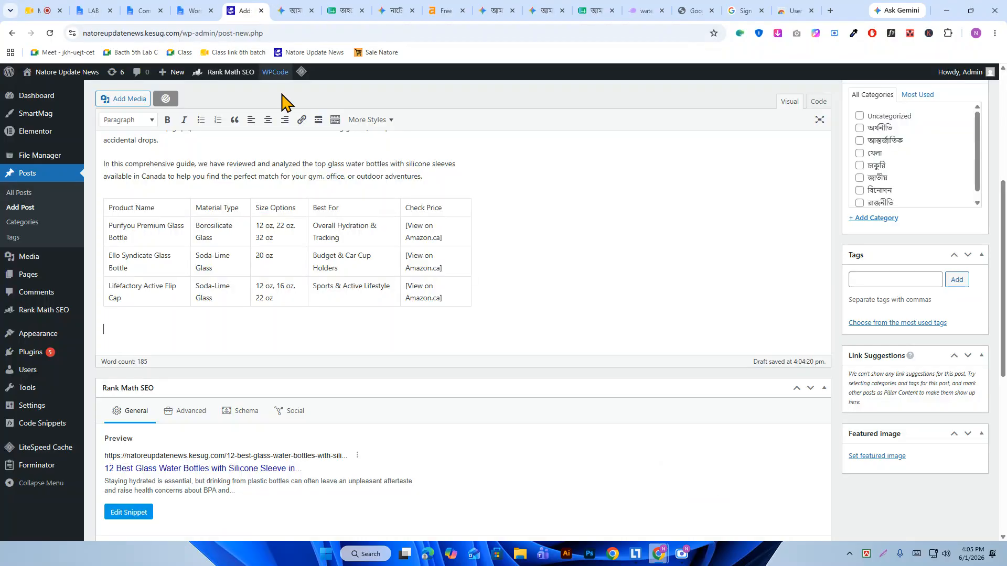
key("ctrl+v")
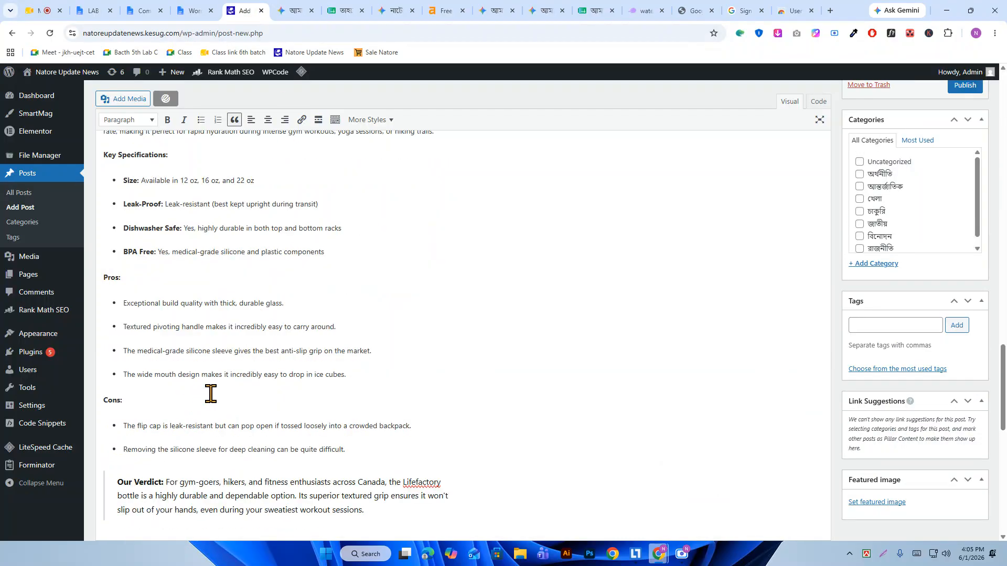
scroll(218, 399, "down", 4)
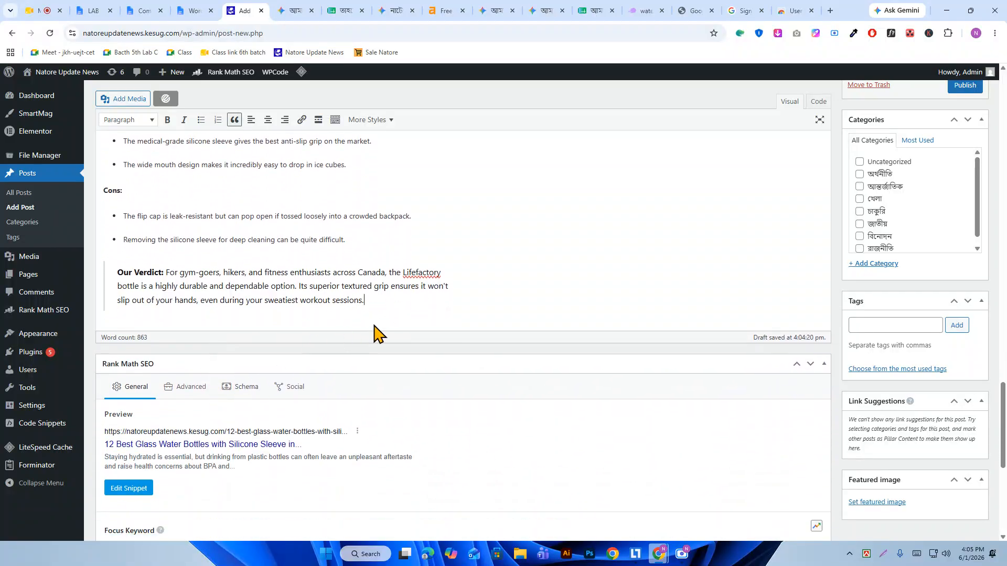
key("Return")
- Copy Gemini's reviews 4 to 10, from the Tronco 20oz Glass Tumbler heading through the Kablo verdict
key("ctrl+Tab")
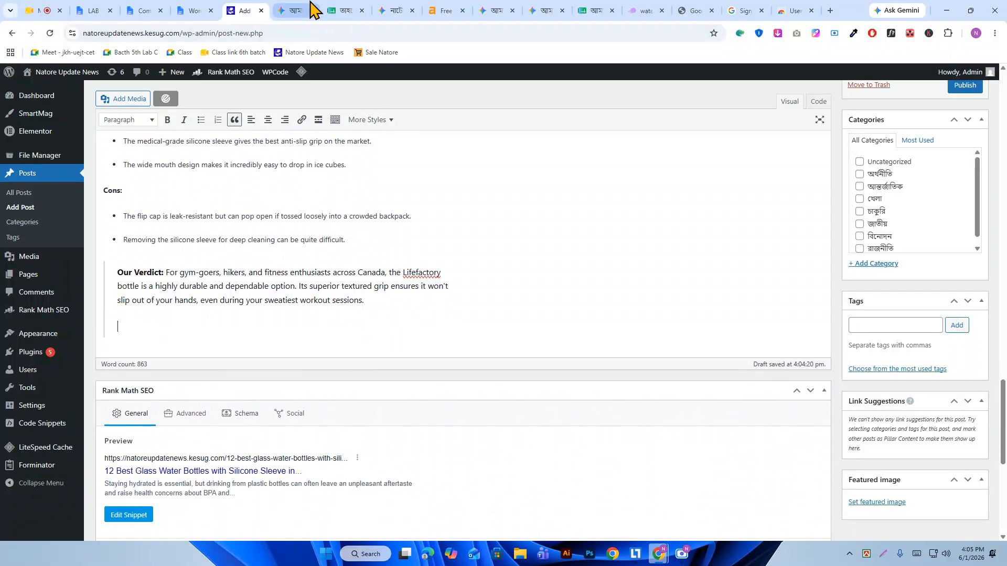
scroll(372, 302, "down", 3)
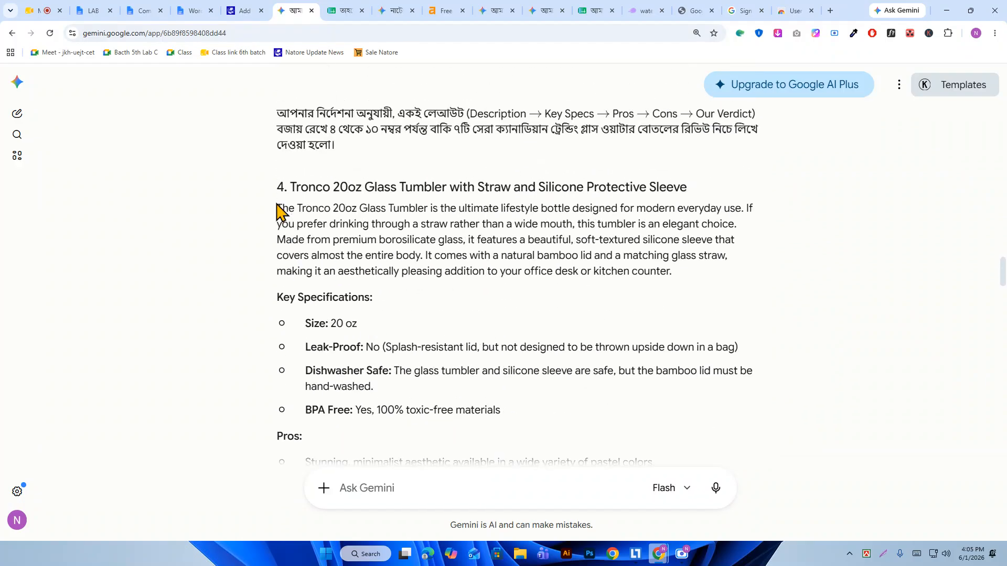
scroll(336, 294, "down", 20)
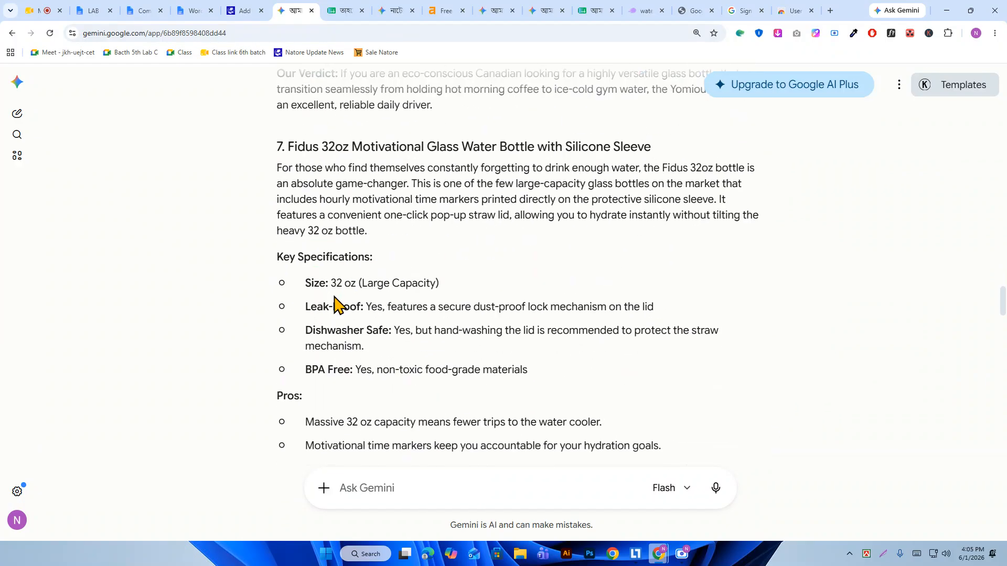
scroll(333, 299, "down", 20)
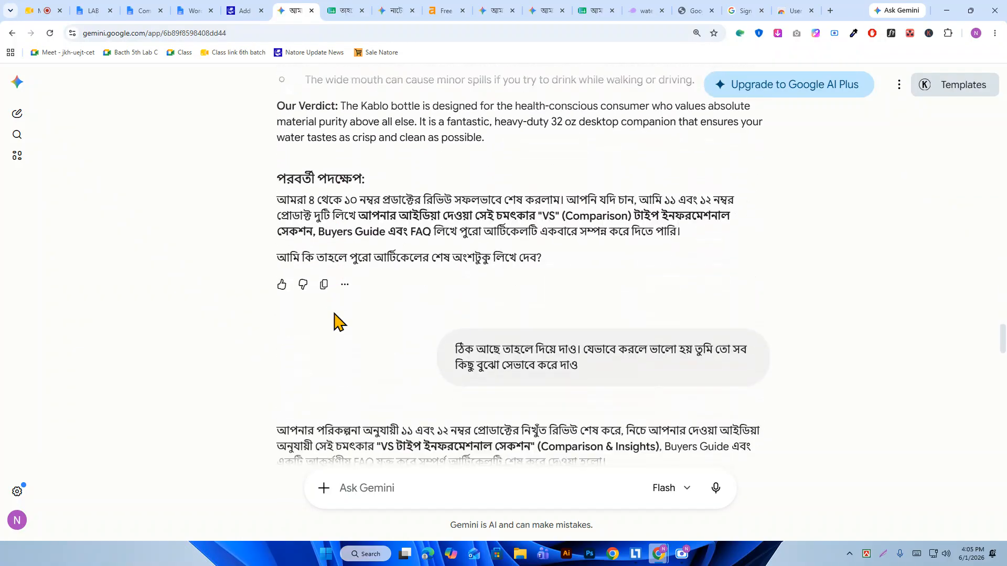
left_click(505, 299, "shift")
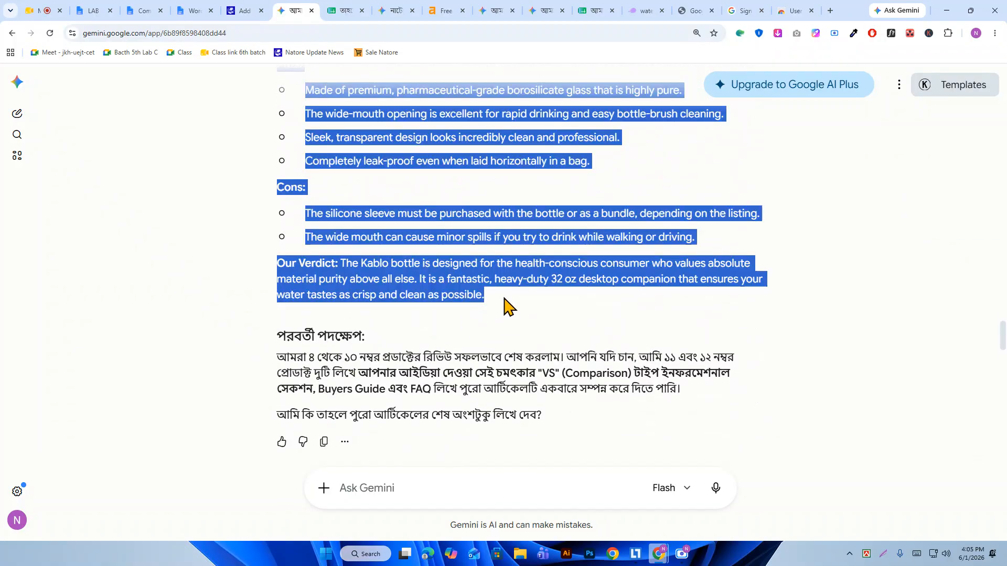
- Paste reviews 4 to 10 after the Lifefactory verdict in the WordPress post and add a new line after the Kablo verdict
left_click(250, 10)
key("ctrl+v")
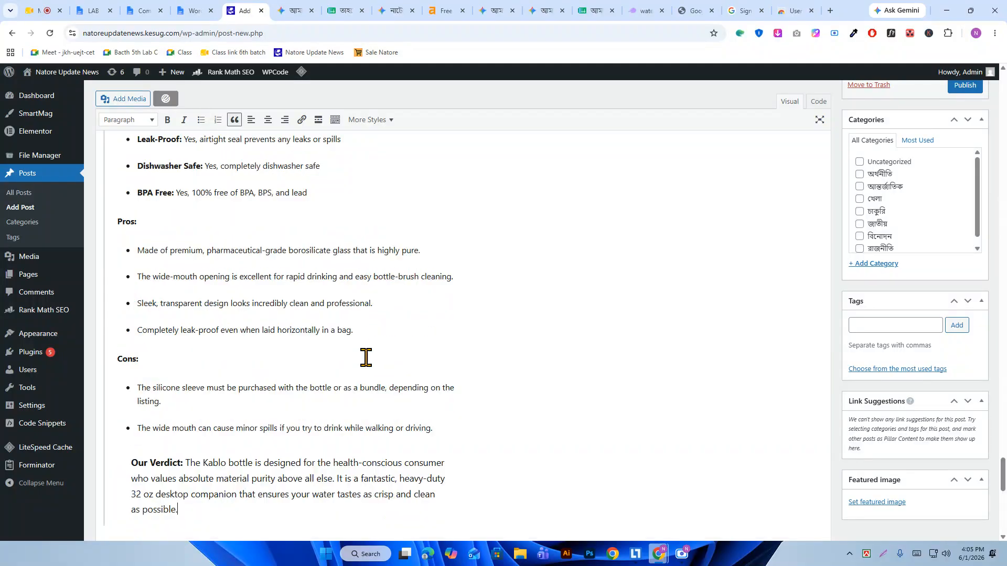
scroll(309, 372, "down", 10)
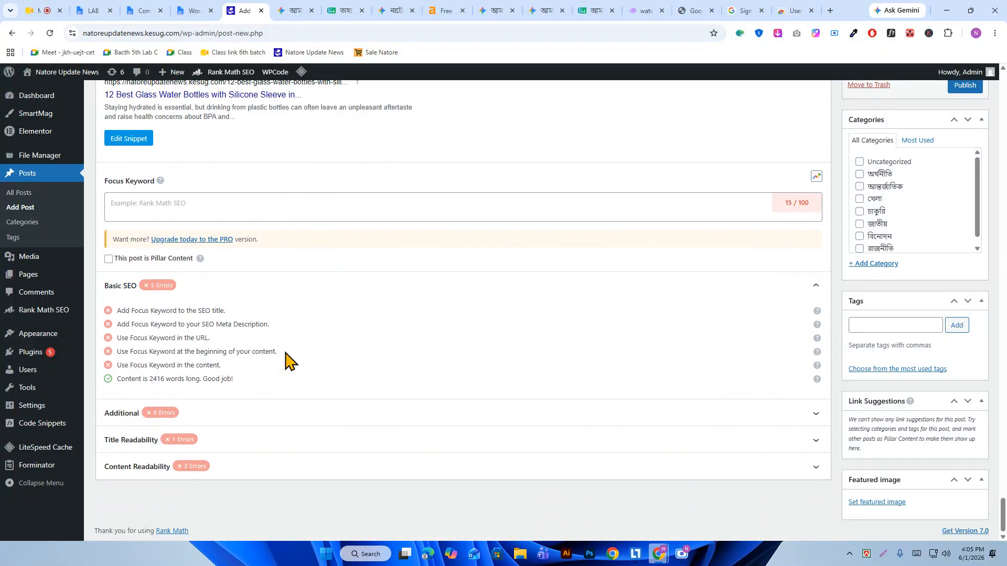
scroll(288, 362, "up", 5)
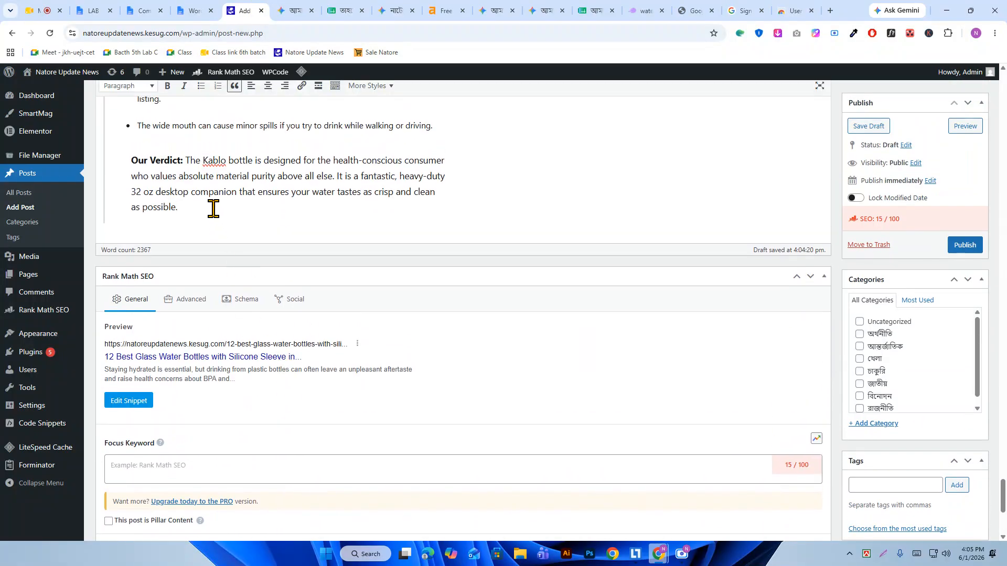
key("Return")
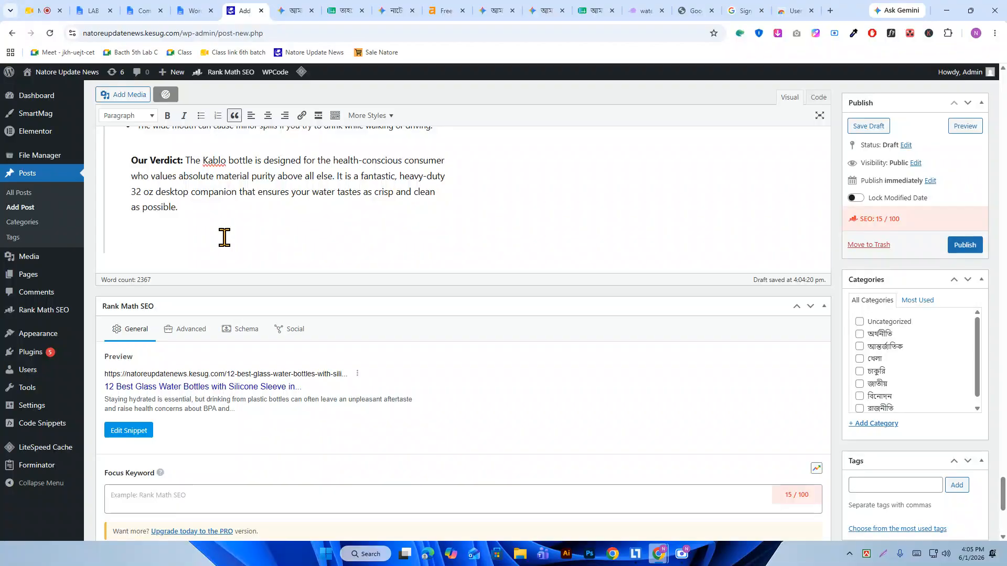
scroll(228, 252, "up", 3)
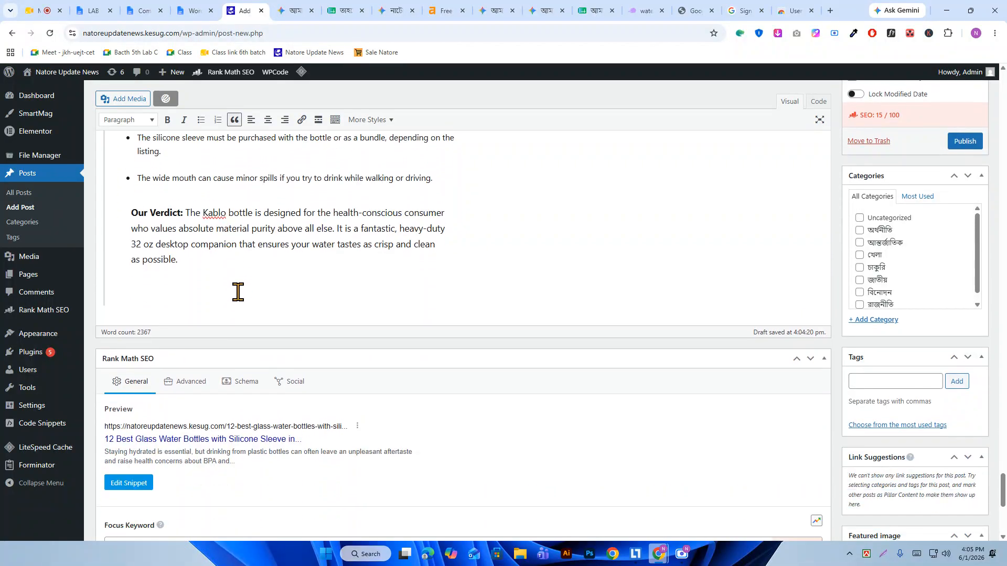
- Copy the rest of Gemini's article, from the heading of review 11 (Yomious 24 Oz) through the closing recommendation list
left_click(293, 10)
scroll(365, 346, "down", 5)
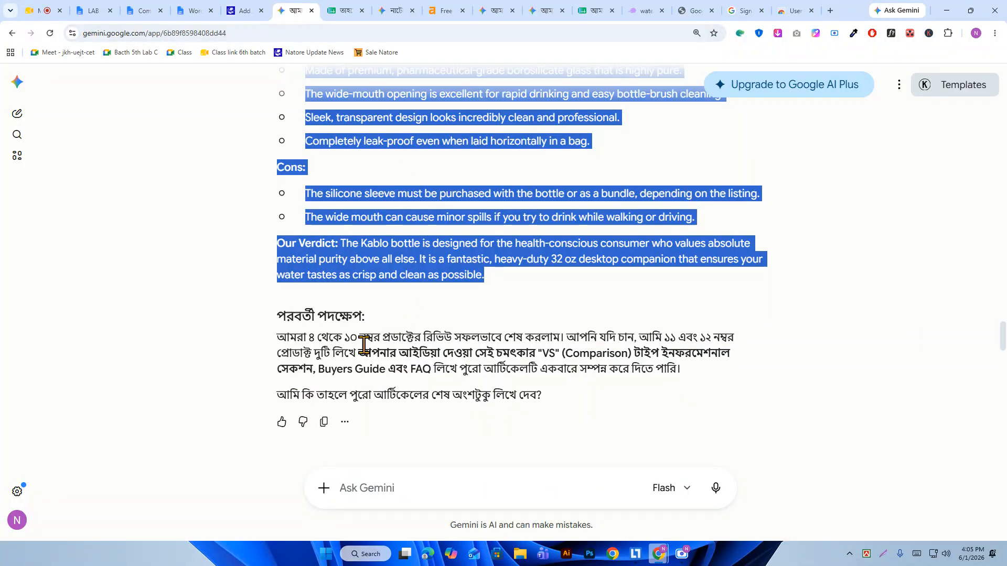
scroll(366, 345, "down", 5)
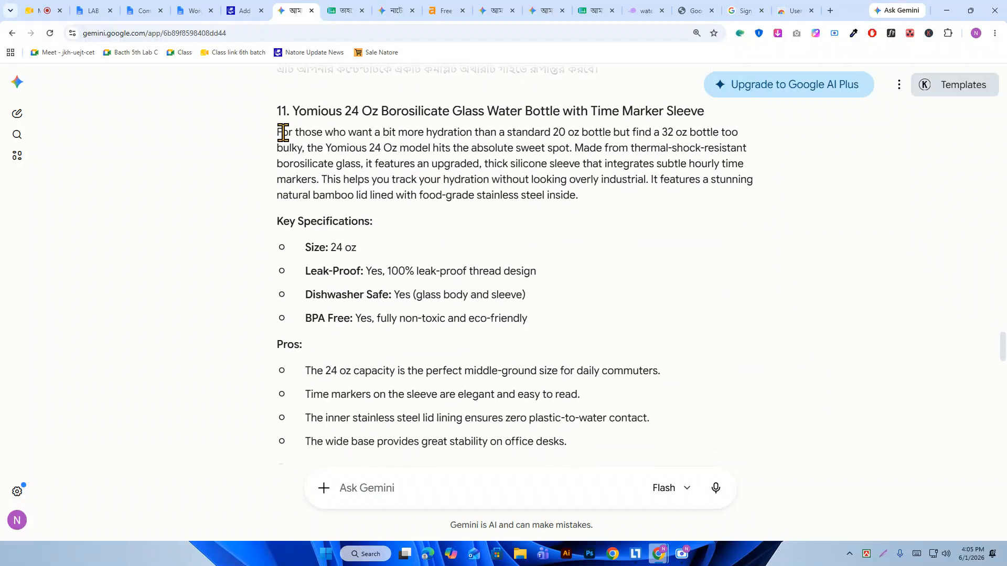
scroll(348, 227, "down", 18)
scroll(388, 257, "down", 20)
scroll(392, 252, "down", 2)
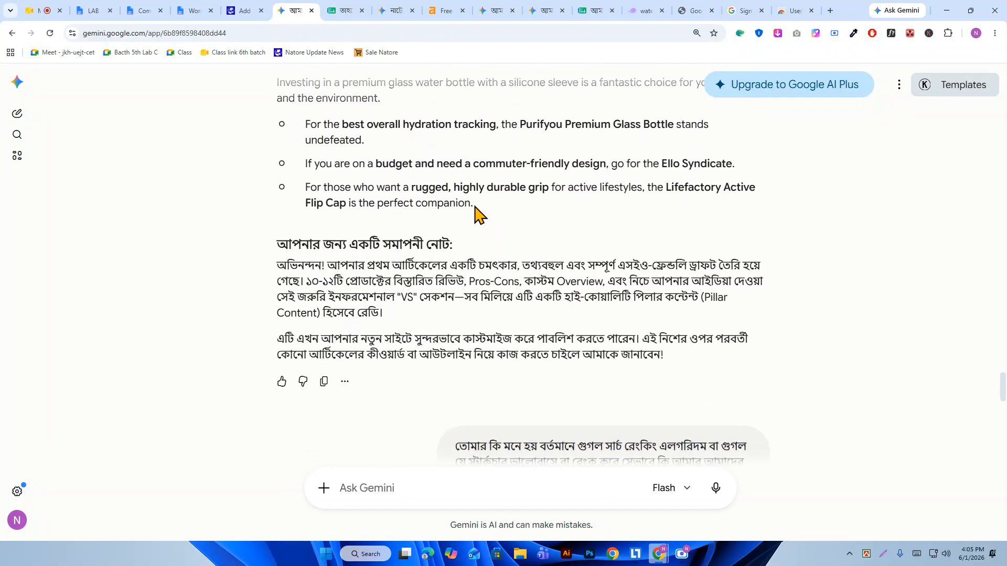
scroll(389, 231, "up", 20)
scroll(350, 239, "up", 8)
scroll(340, 247, "down", 4)
scroll(304, 265, "up", 1)
left_click(278, 264, "shift")
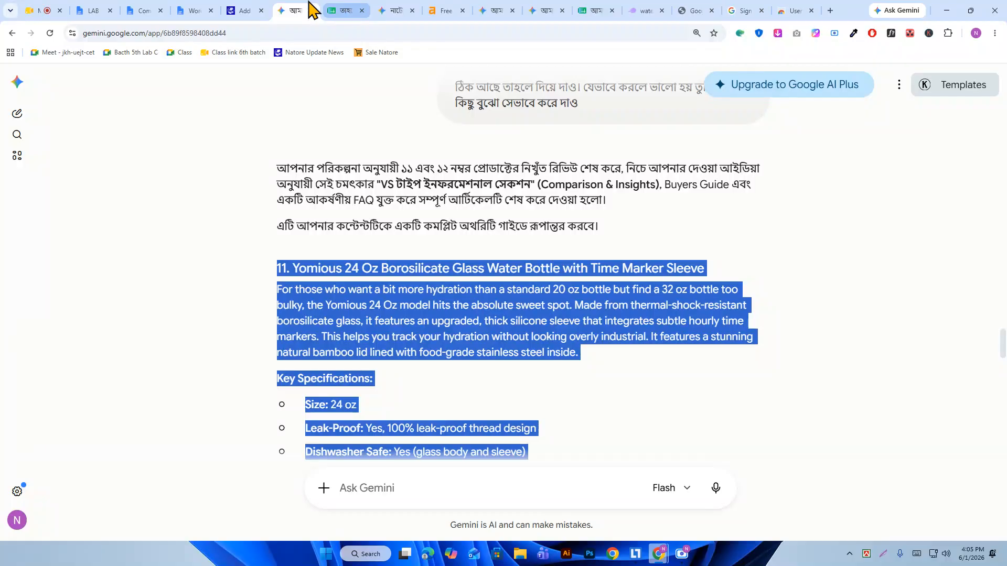
- Paste the remaining article, starting with review 11, after the Kablo verdict in the WordPress post
left_click(249, 10)
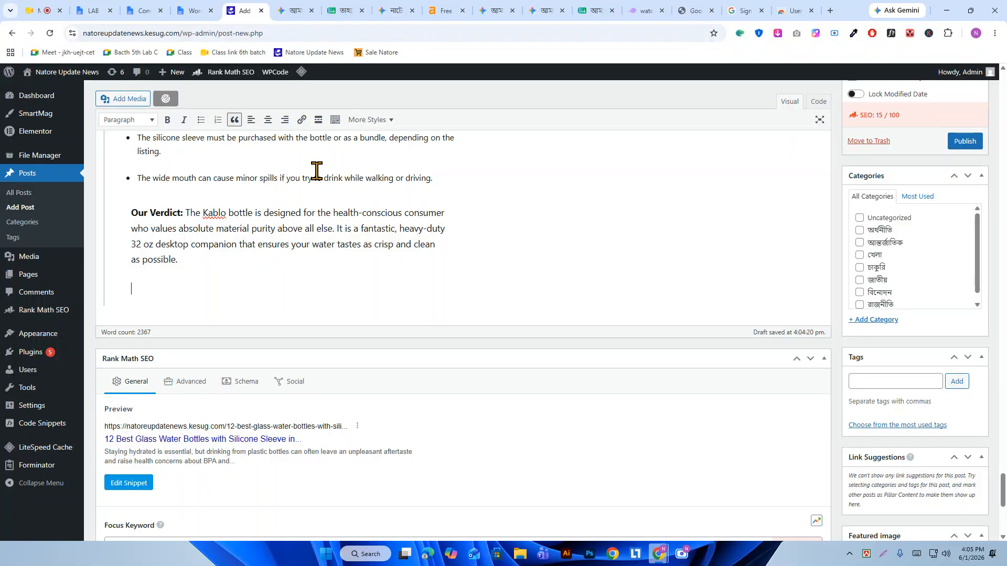
key("ctrl+v")
scroll(312, 400, "up", 20)
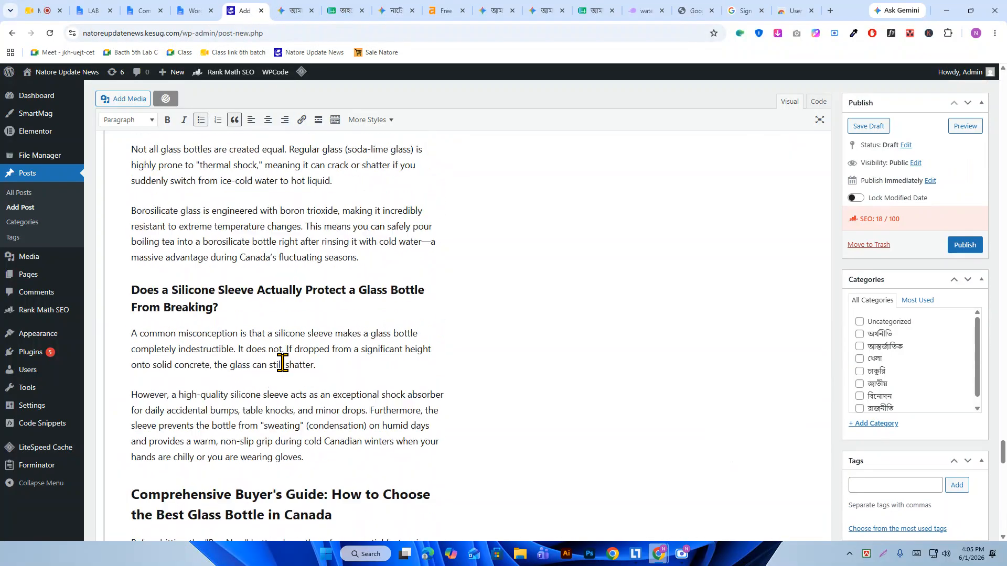
- Remove the blockquote formatting from the "Our Verdict" paragraph of the Purifyou review
scroll(281, 361, "up", 20)
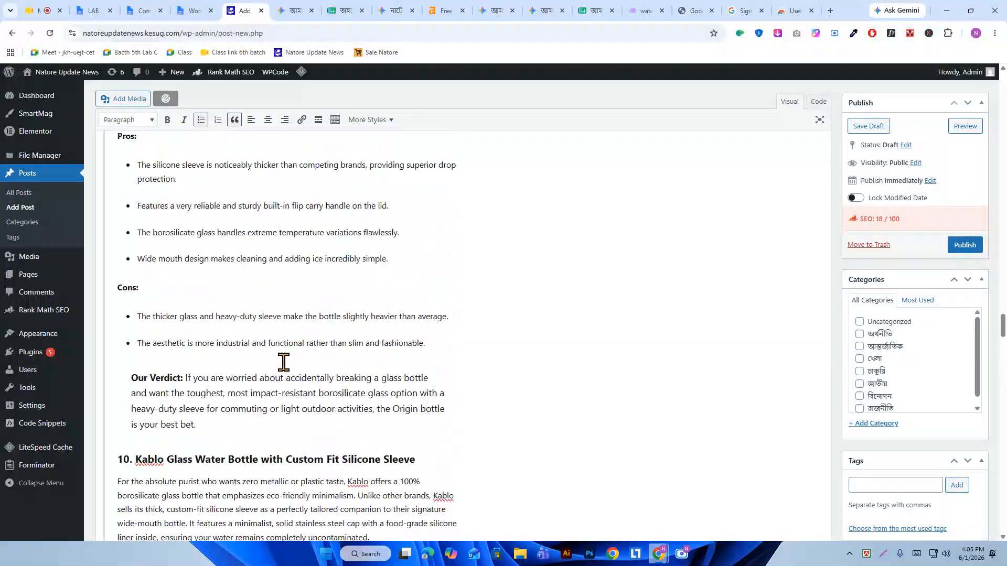
scroll(284, 366, "up", 20)
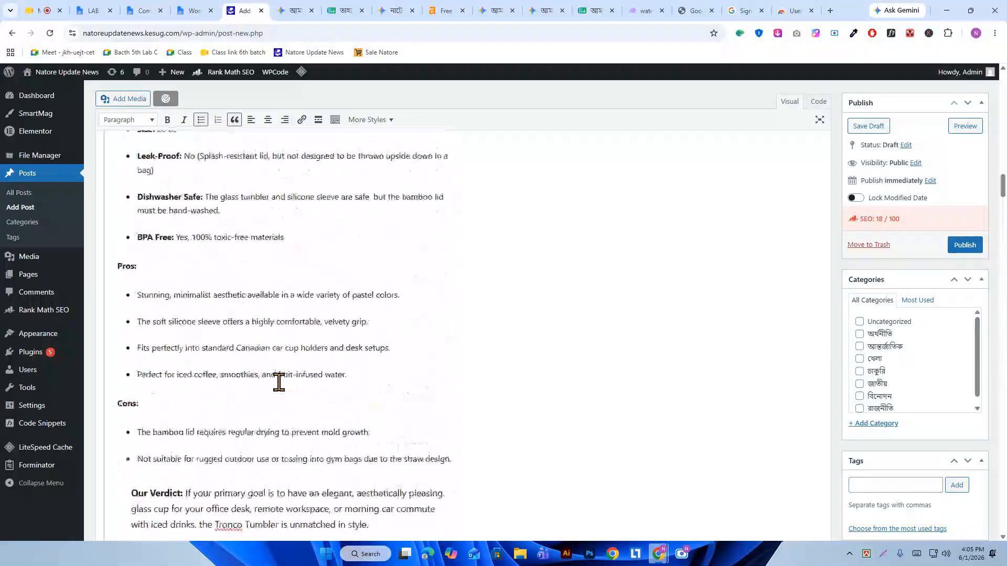
scroll(280, 389, "down", 5)
scroll(283, 388, "up", 7)
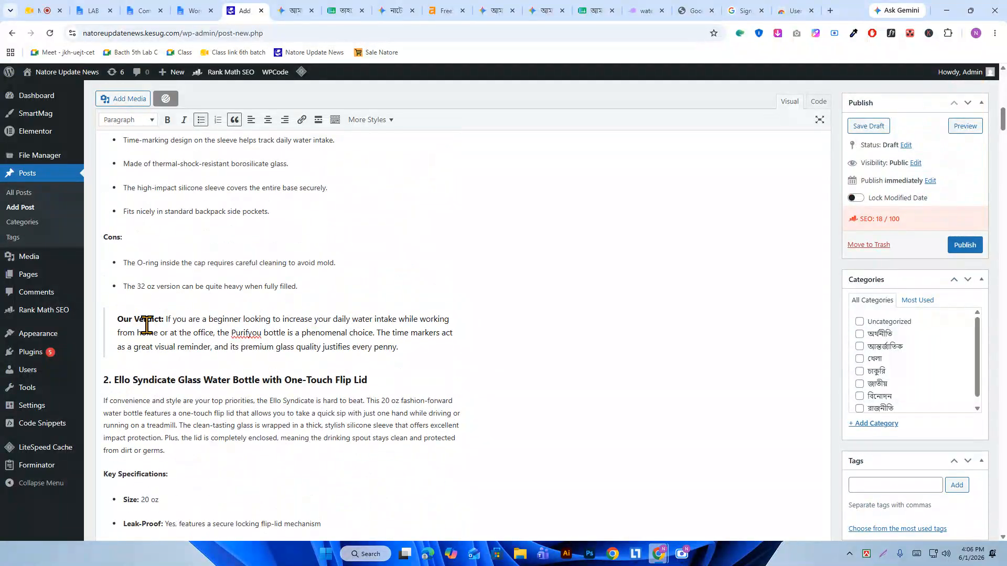
left_click_drag(455, 347, 86, 321)
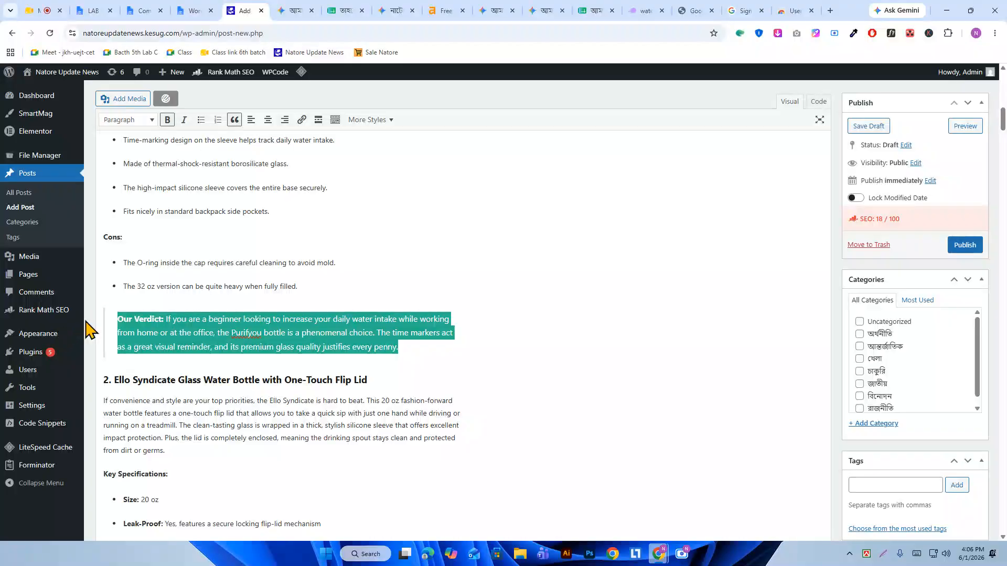
left_click(236, 120)
- Remove the blockquote formatting from the "Our Verdict" paragraph of the Ello Syndicate review
scroll(245, 309, "down", 10)
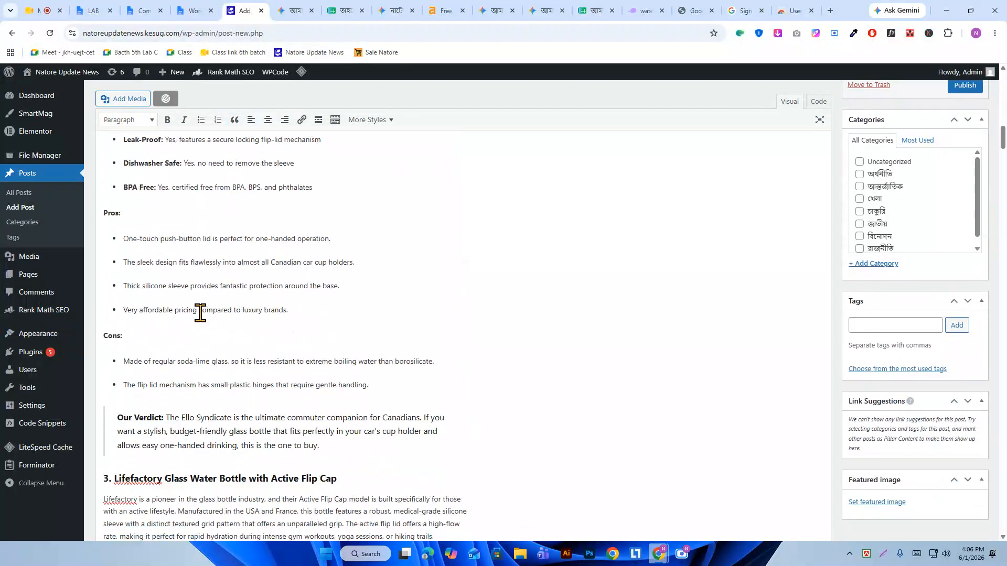
left_click_drag(317, 347, 111, 317)
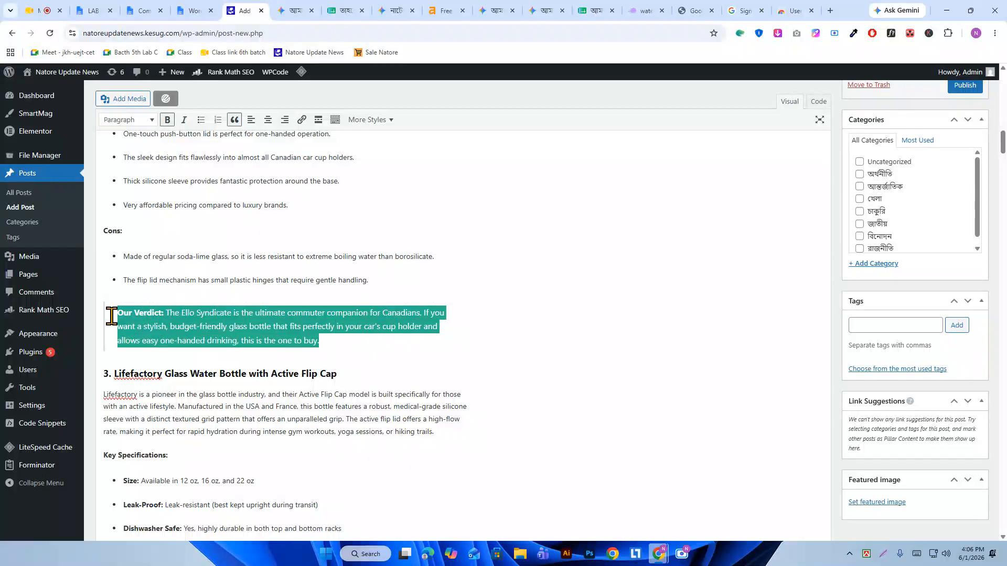
left_click(232, 128)
left_click(261, 259)
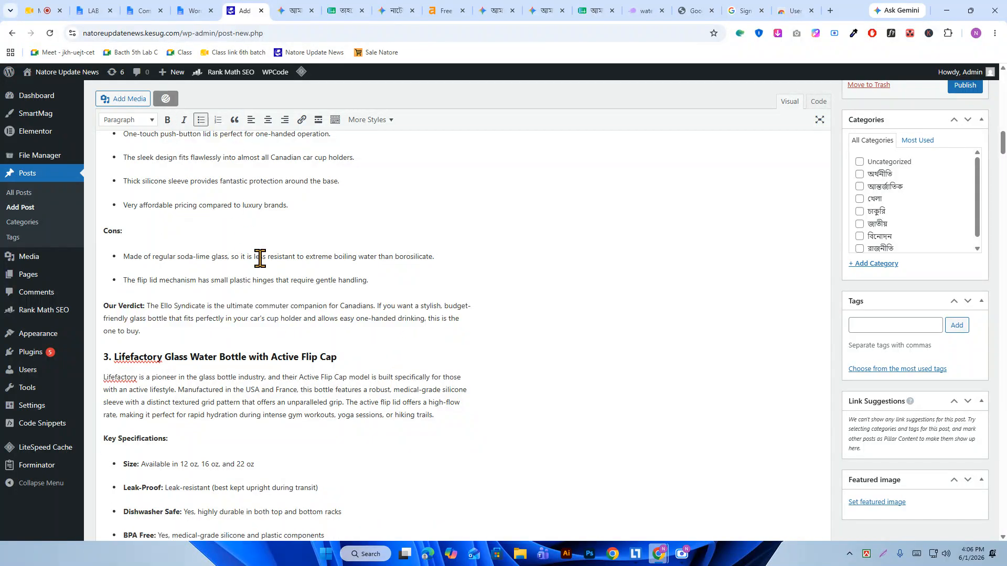
- Remove the blockquote formatting from everything between the "Our Verdict" paragraph of the Lifefactory review and the end of the article
scroll(322, 355, "up", 7)
scroll(298, 362, "up", 10)
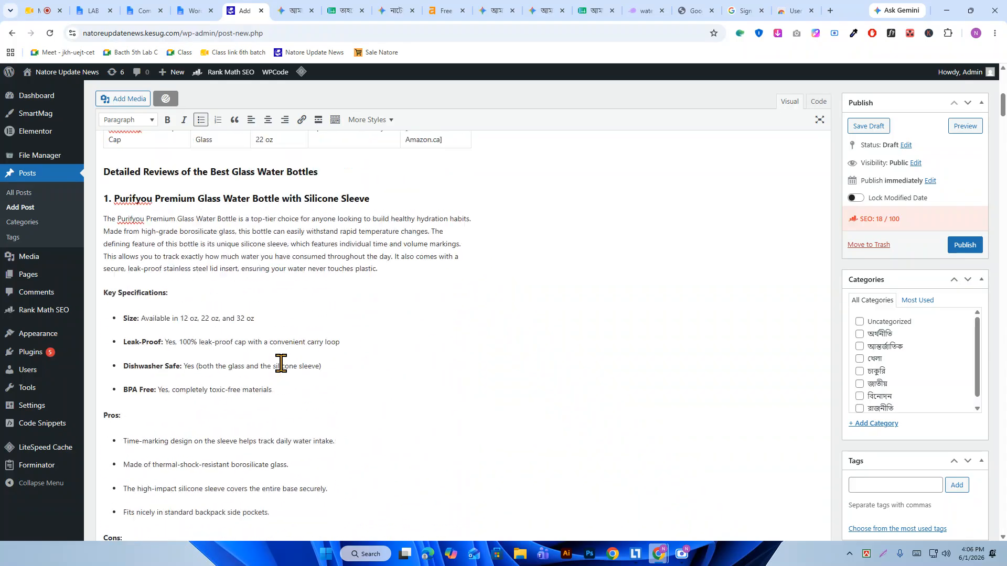
scroll(282, 360, "up", 5)
scroll(283, 357, "down", 20)
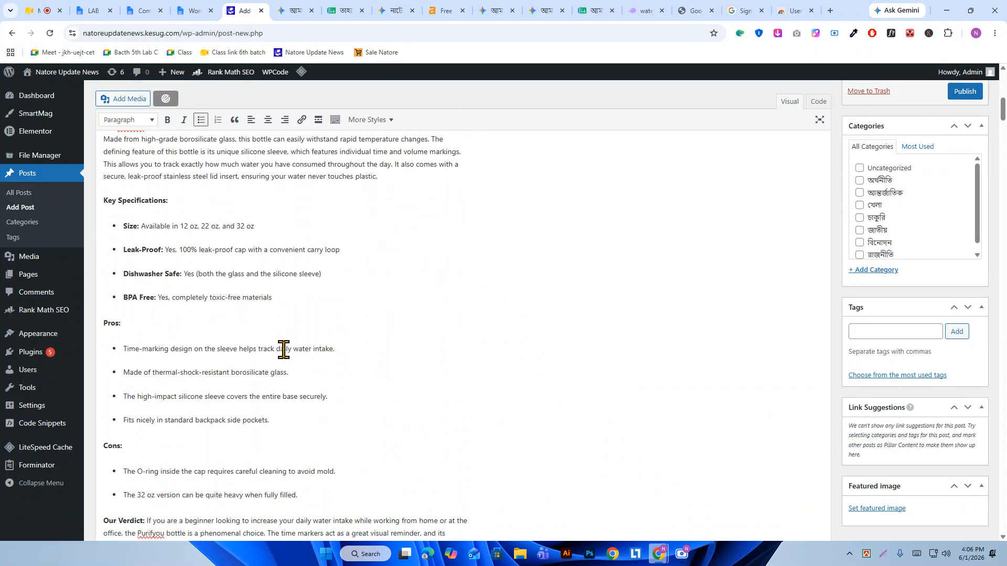
scroll(284, 350, "down", 12)
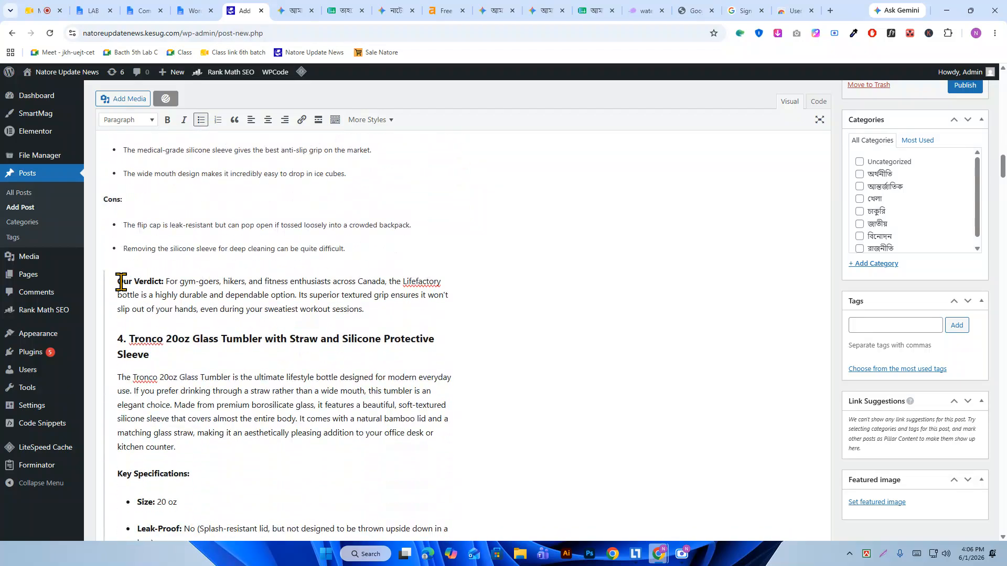
left_click_drag(118, 280, 272, 383)
scroll(272, 383, "down", 12)
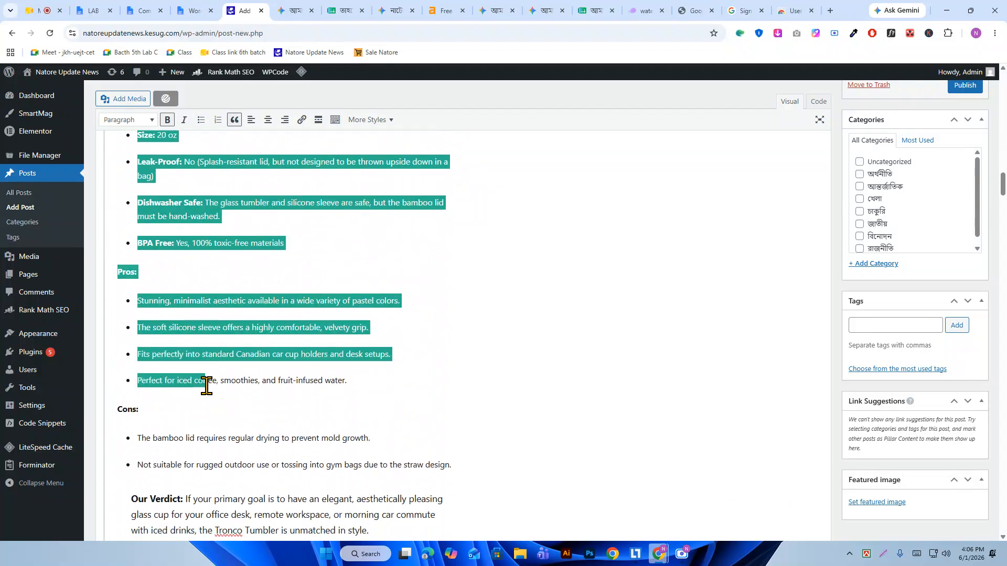
scroll(208, 389, "down", 15)
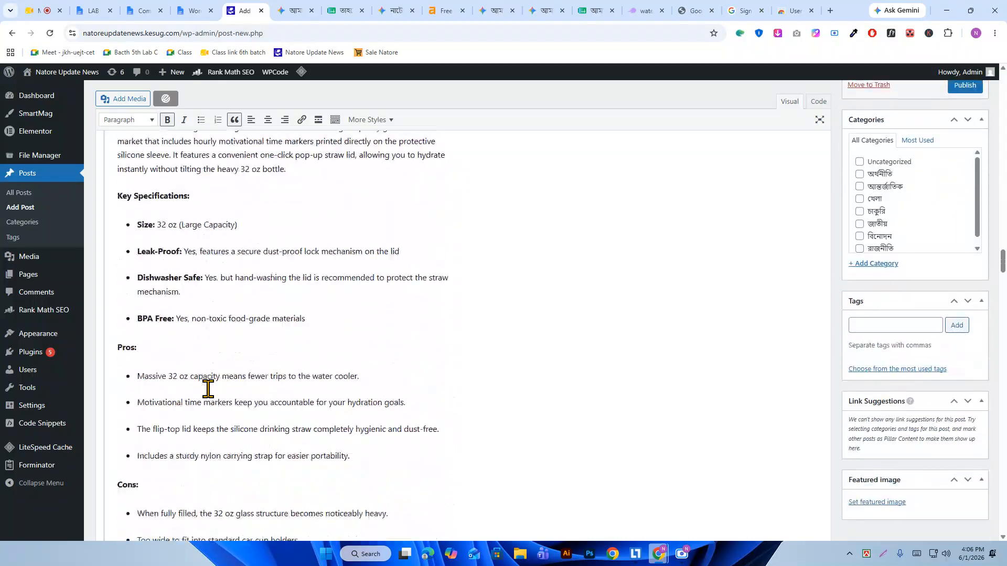
scroll(208, 389, "down", 15)
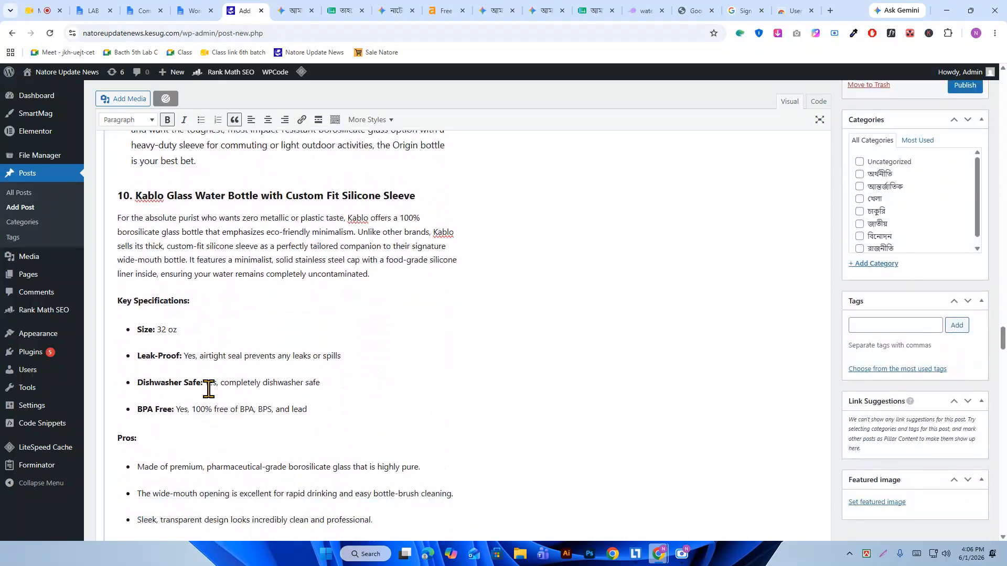
scroll(208, 388, "down", 15)
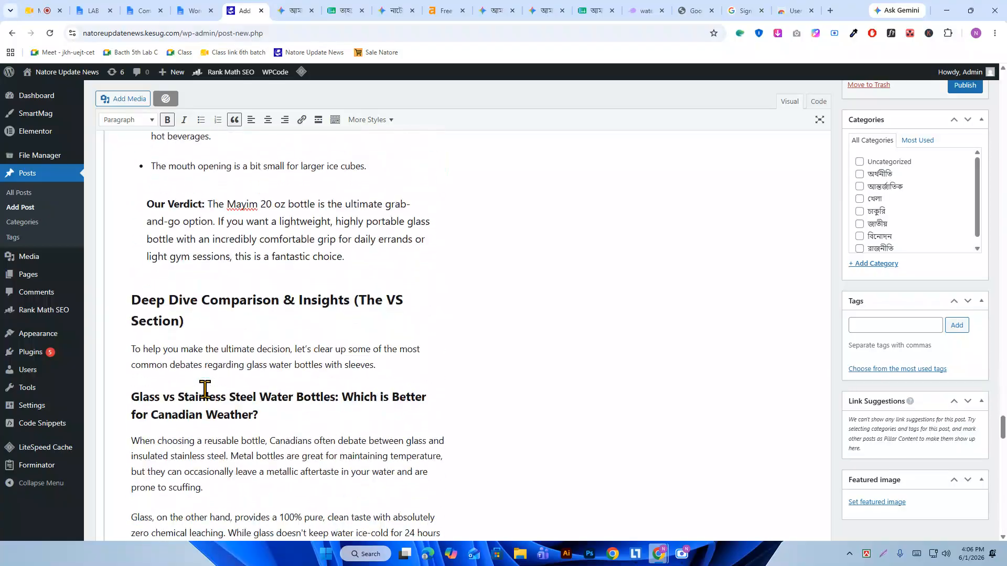
scroll(205, 391, "down", 15)
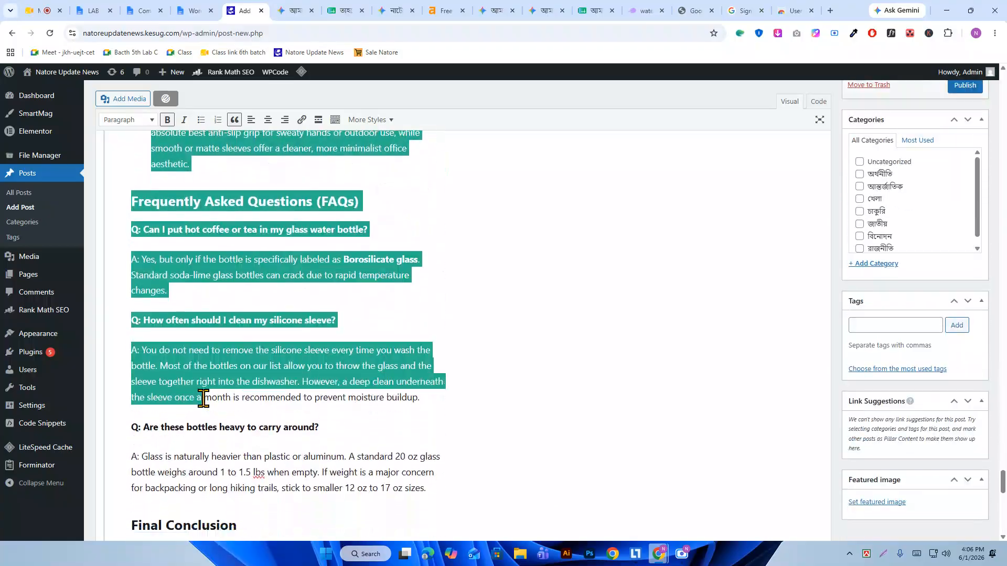
scroll(203, 399, "down", 3)
left_click_drag(203, 398, 285, 306)
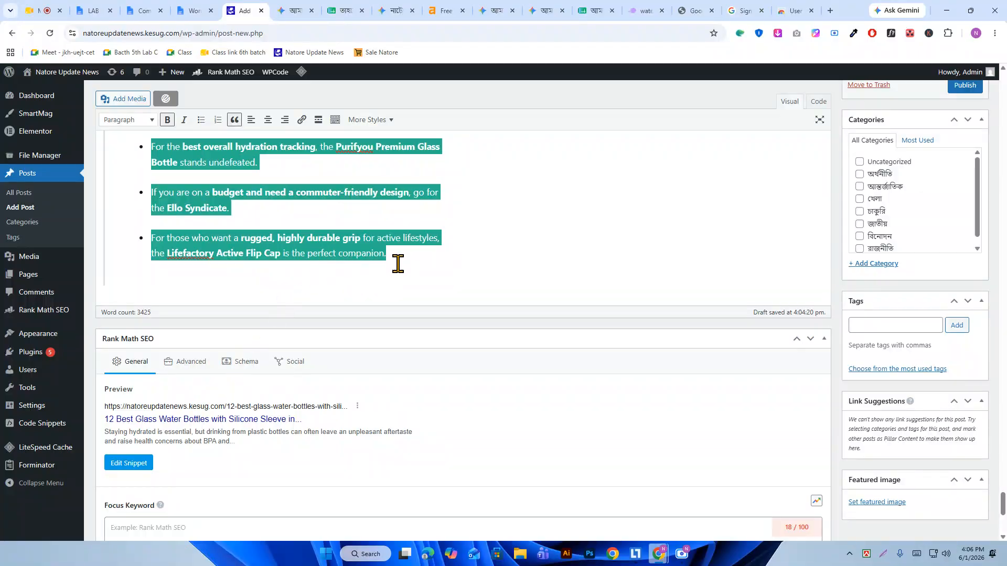
scroll(238, 135, "down", 6)
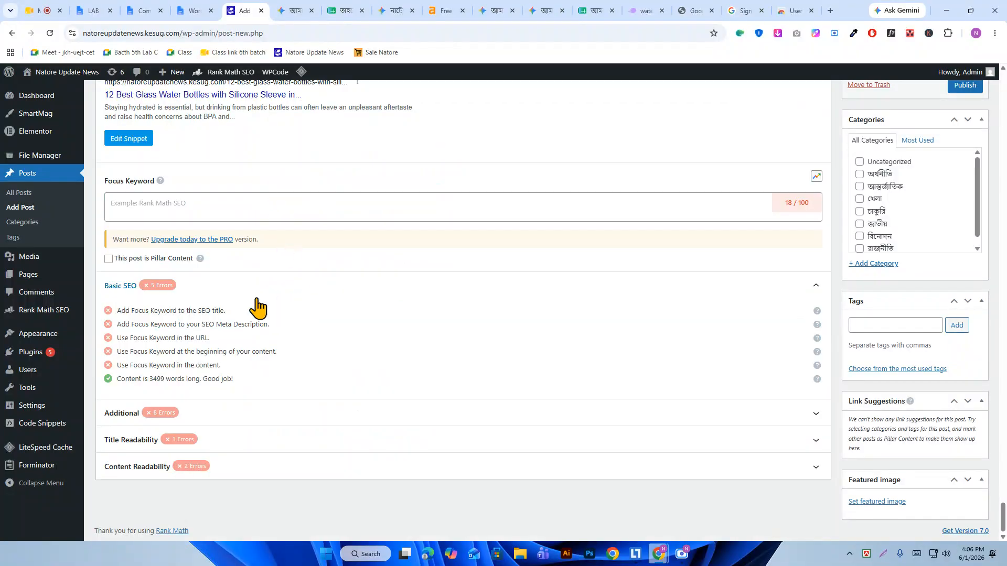
- Check the formatting of the whole post, from the product reviews through the FAQs and final conclusion to the Rank Math SEO section
scroll(276, 271, "up", 15)
scroll(206, 344, "up", 15)
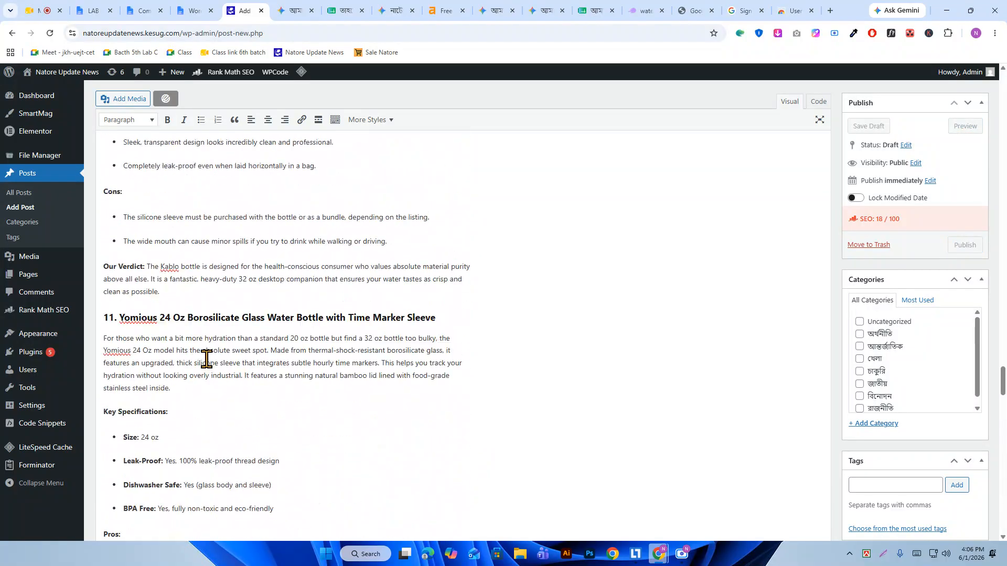
scroll(210, 367, "down", 4)
scroll(211, 398, "up", 5)
left_click(142, 449)
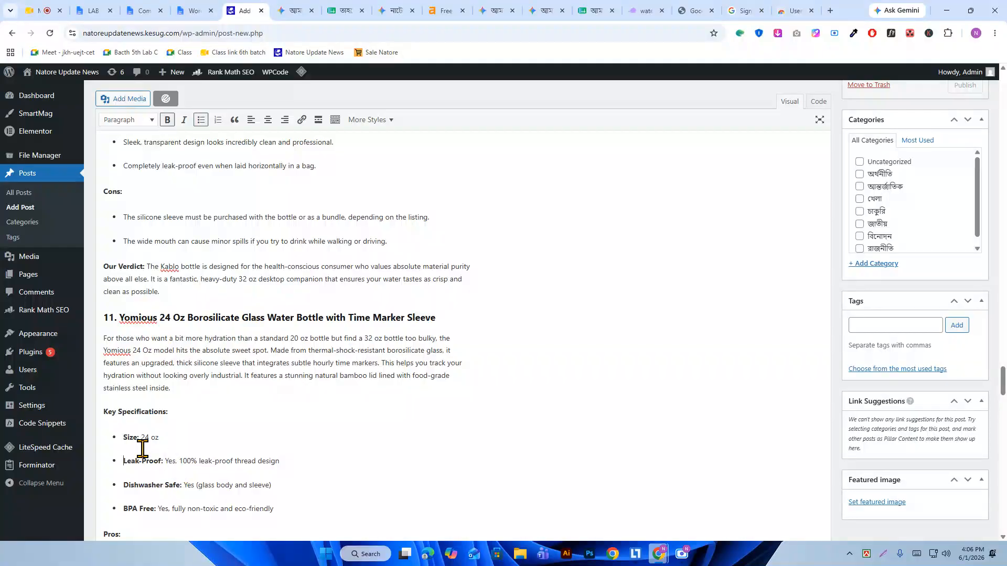
scroll(229, 443, "up", 20)
scroll(223, 430, "up", 20)
scroll(244, 419, "up", 15)
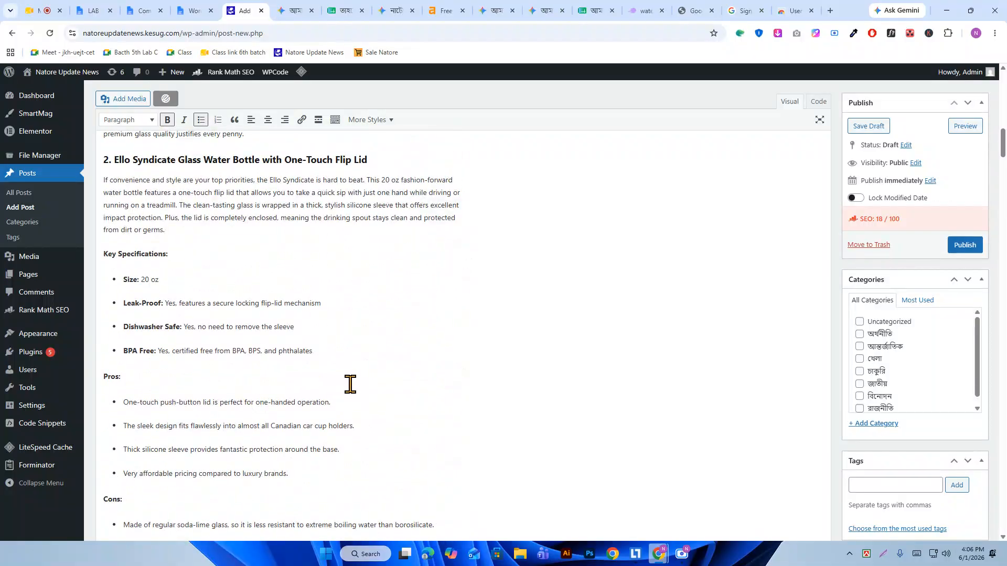
scroll(350, 384, "up", 2)
scroll(299, 373, "up", 15)
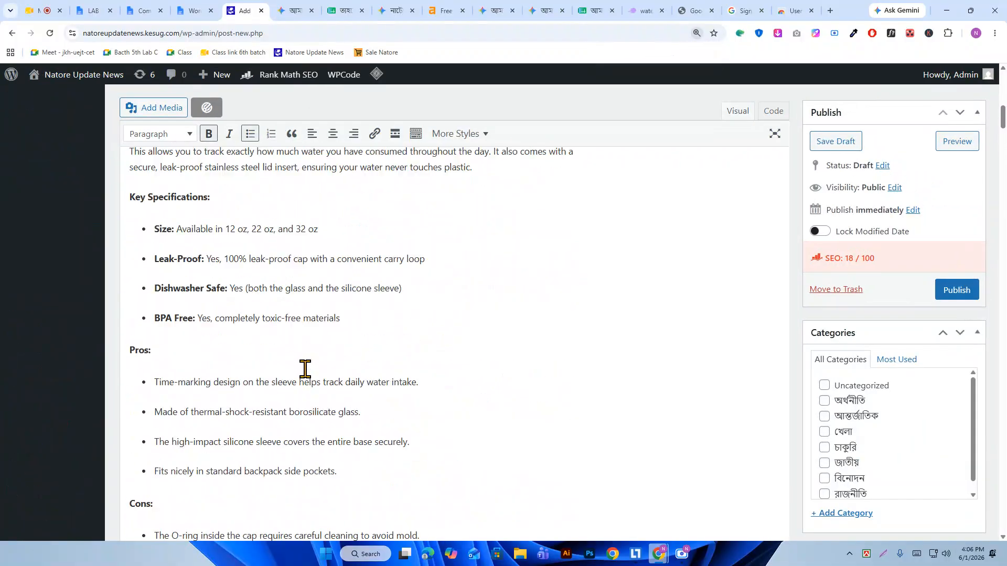
scroll(269, 372, "down", 20)
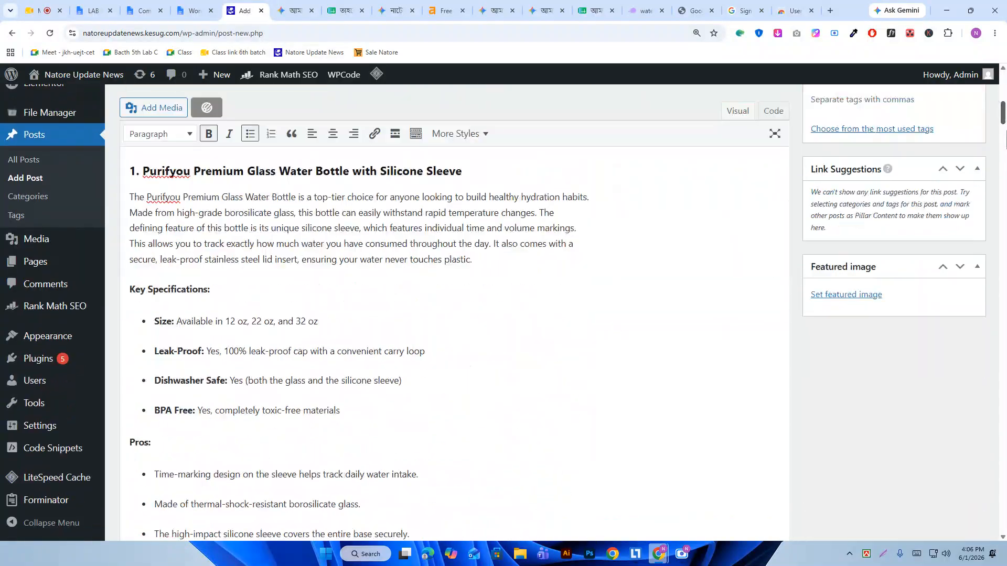
scroll(269, 373, "down", 6)
scroll(273, 367, "up", 5)
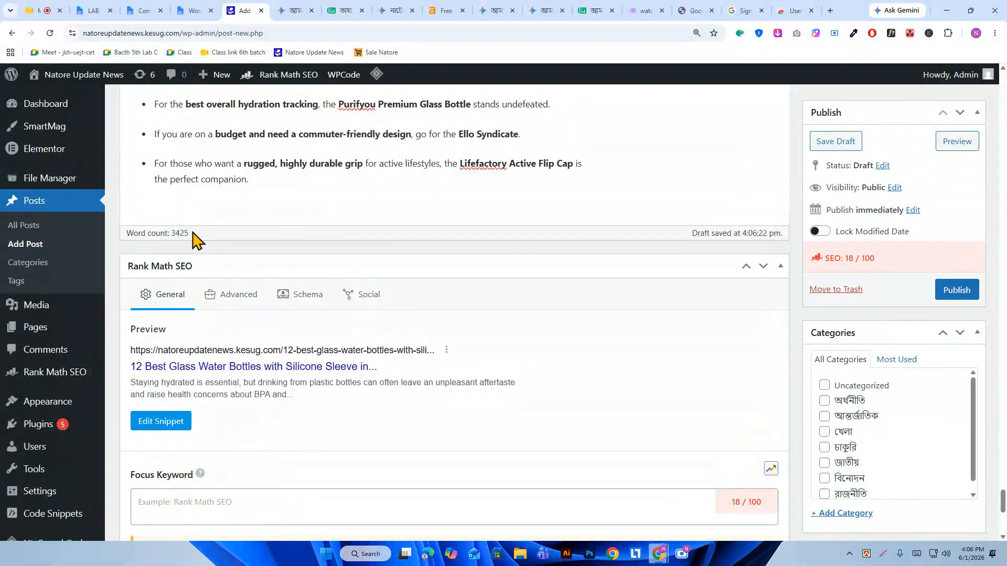
scroll(231, 383, "up", 12)
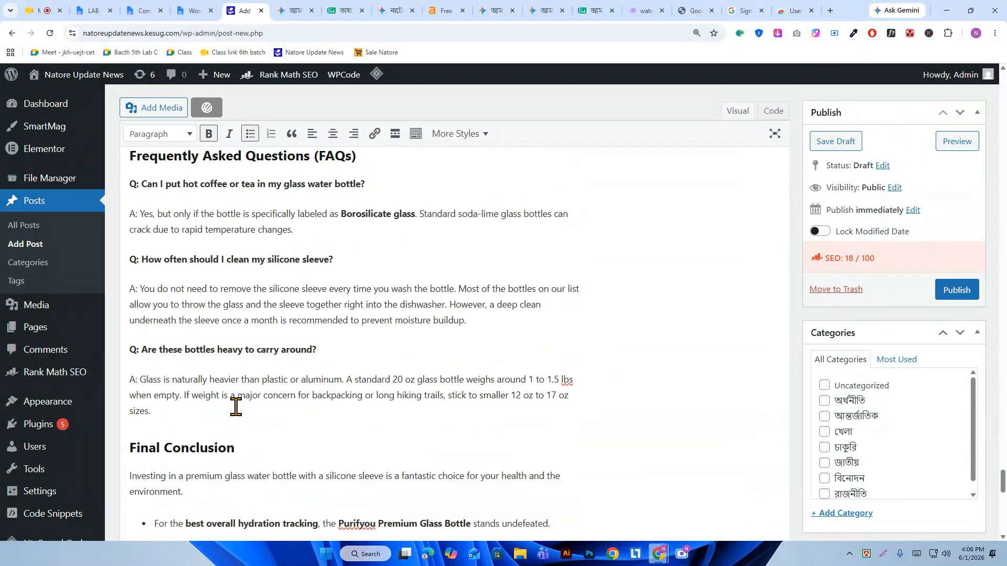
scroll(252, 367, "down", 10)
scroll(274, 356, "down", 4)
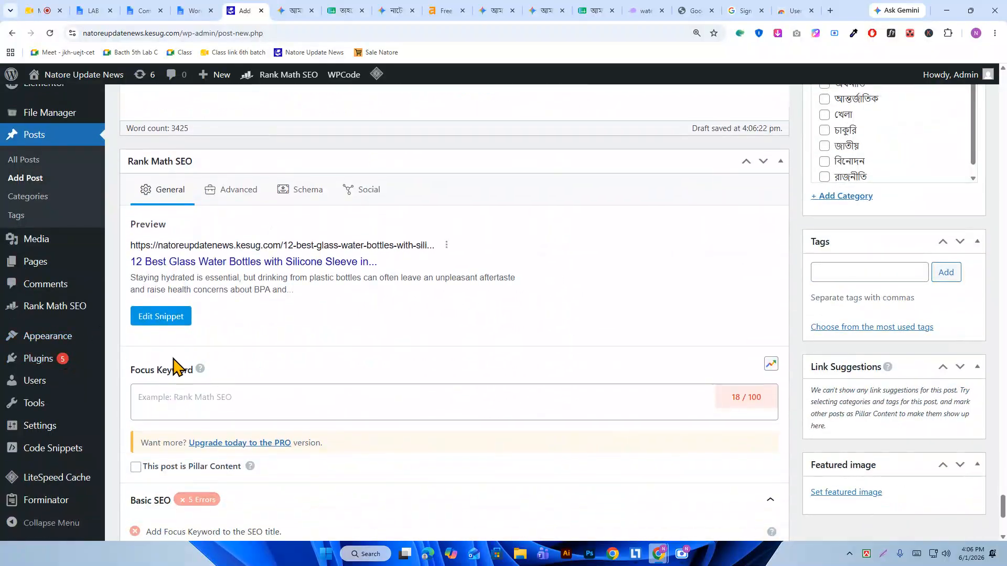
scroll(344, 362, "up", 2)
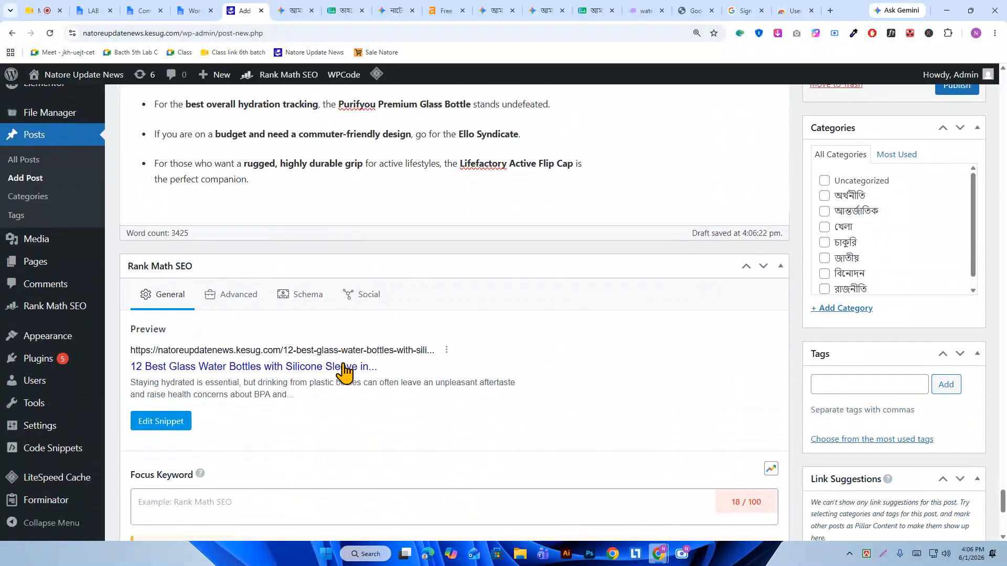
- Create a new category named "Water Bottle Reviews" and assign it to the post
left_click(854, 311)
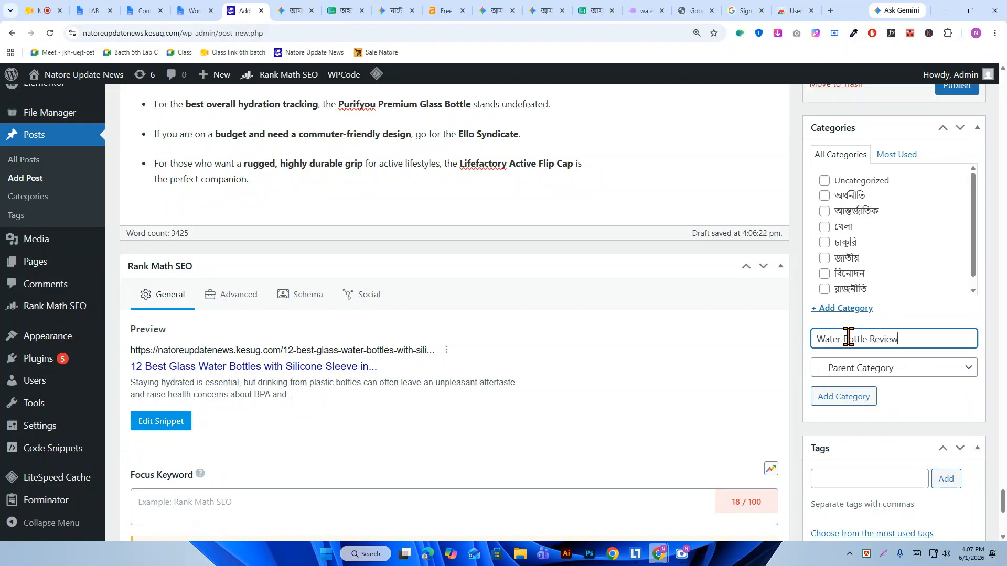
left_click(857, 407)
scroll(863, 417, "down", 6)
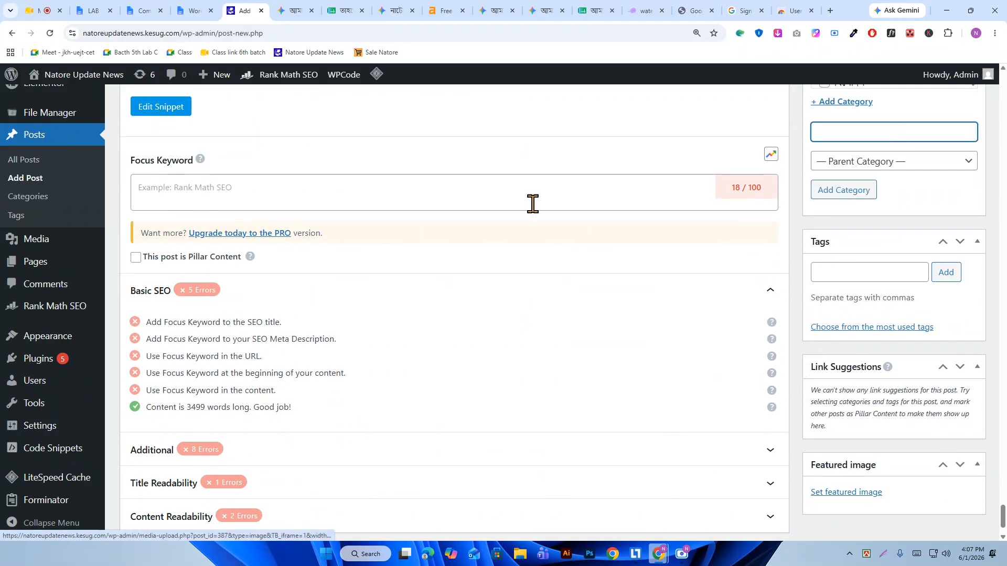
scroll(284, 233, "up", 2)
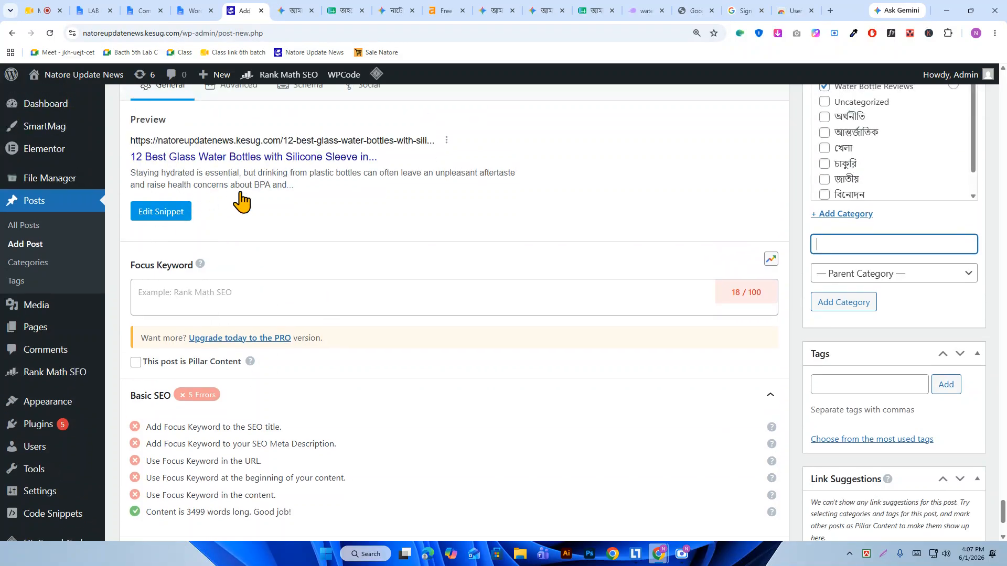
- In the Gemini chat, find the updated SEO title "Best Glass Water Bottle with Silicone Sleeve Canada: 2026 Reviews" and copy it
left_click(317, 5)
scroll(411, 240, "down", 20)
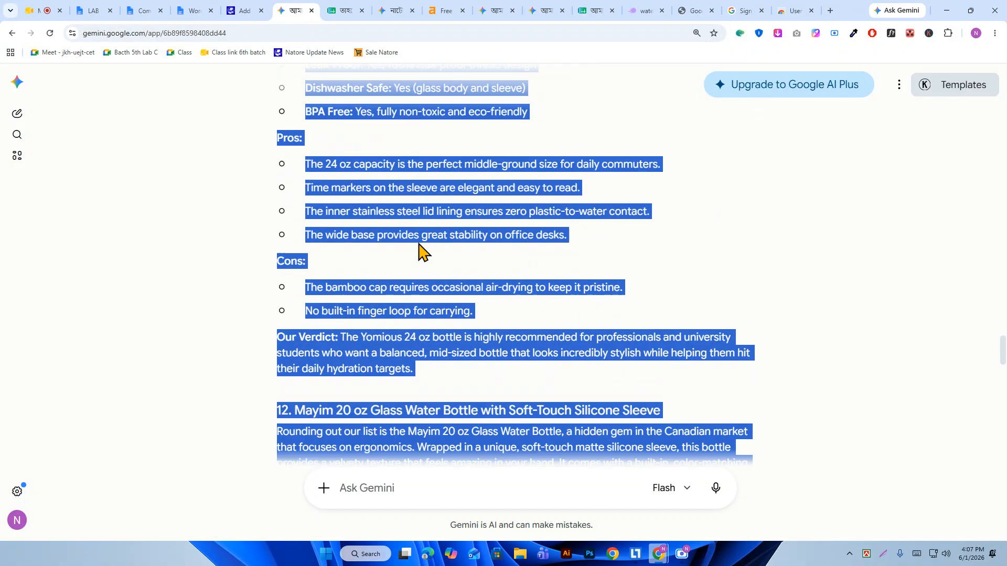
scroll(459, 244, "down", 20)
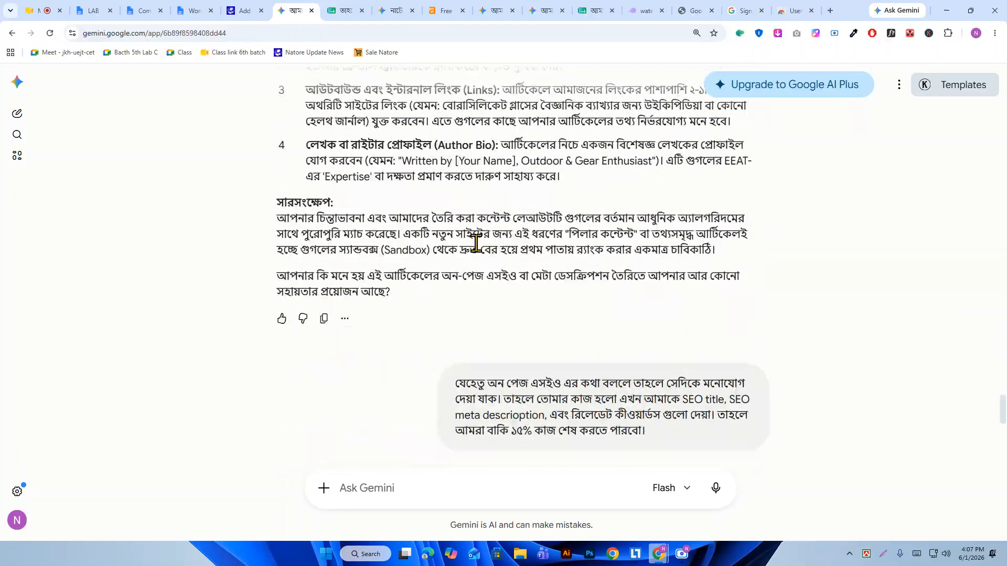
scroll(477, 249, "down", 10)
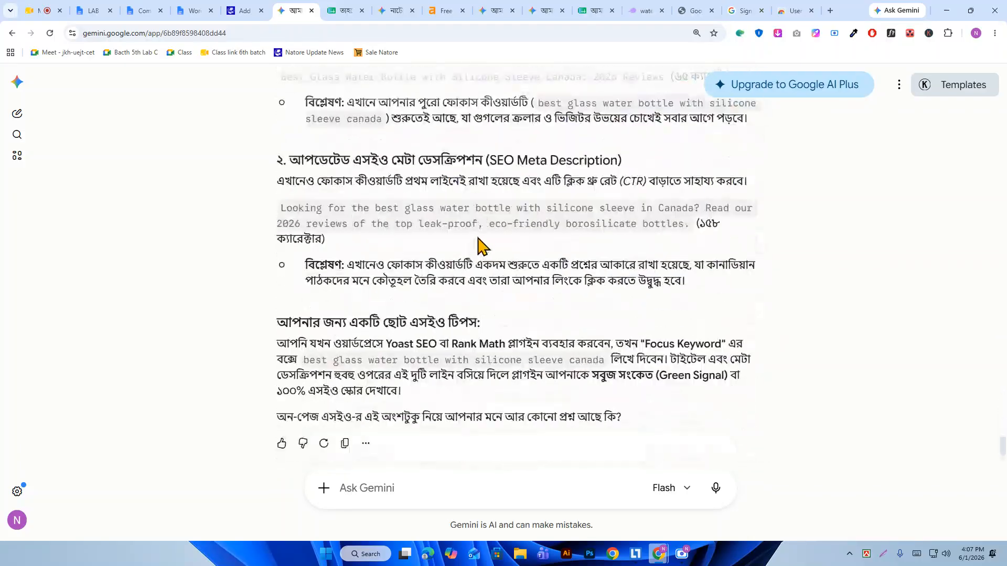
scroll(425, 309, "up", 2)
scroll(420, 326, "up", 6)
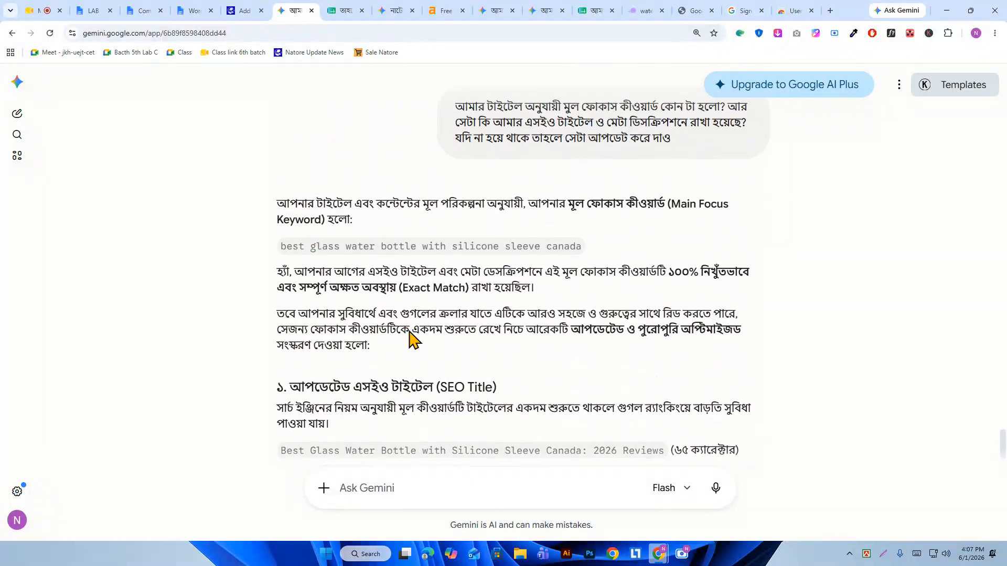
scroll(429, 305, "down", 3)
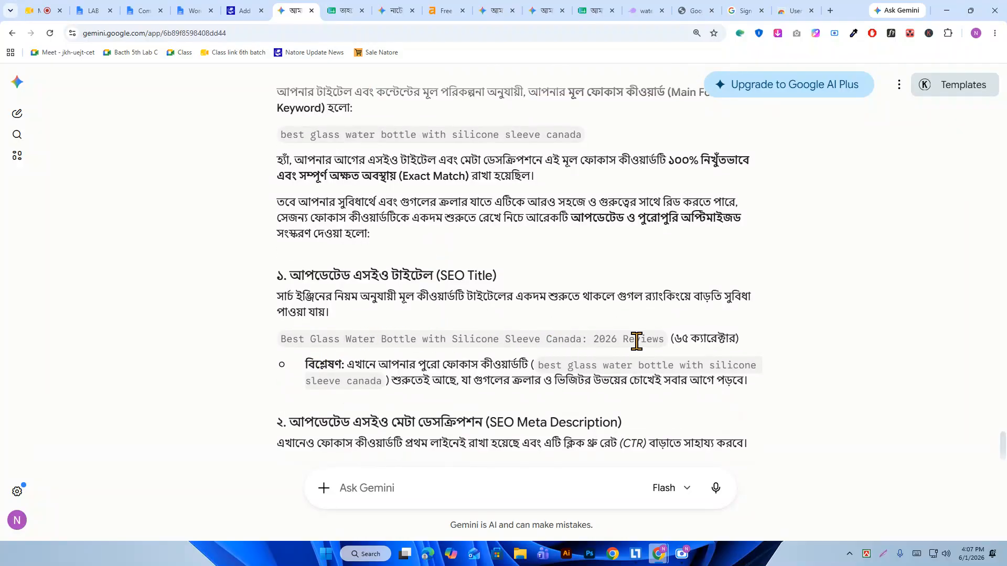
left_click_drag(281, 339, 636, 340)
key("ctrl+c")
right_click(587, 340)
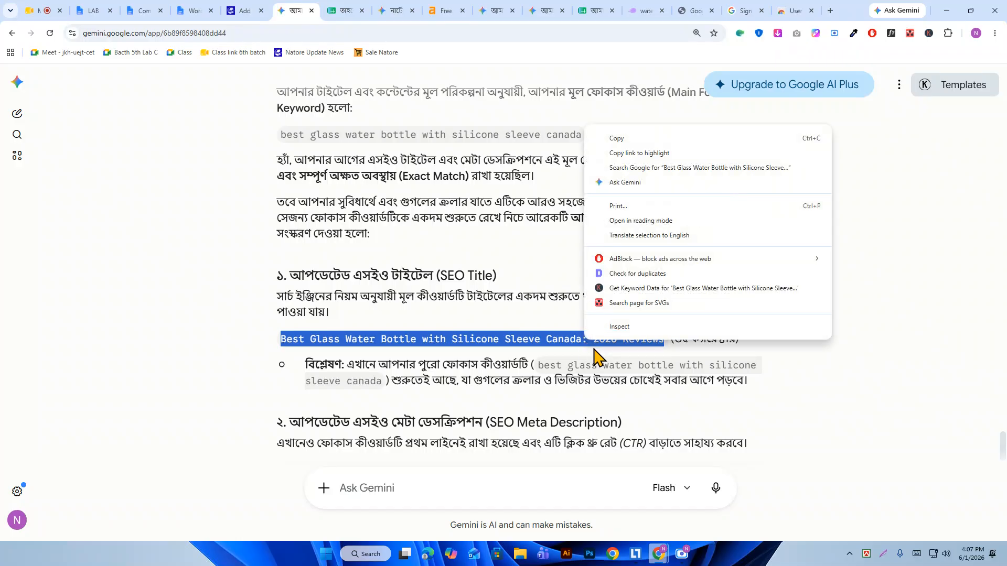
left_click(629, 141)
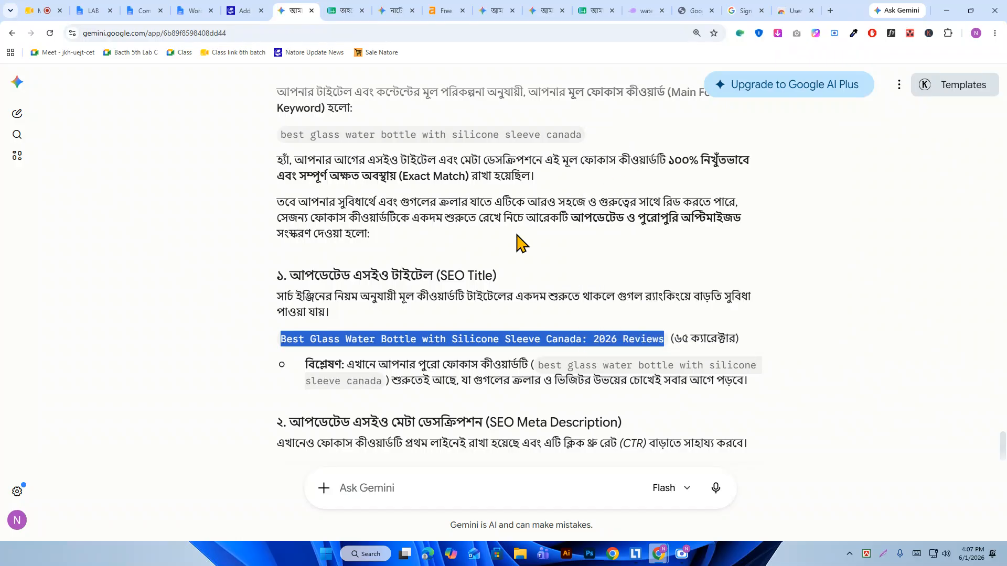
- Back in the WordPress post, replace the Rank Math snippet title with "Best Glass Water Bottle with Silicone Sleeve Canada: 2026 Reviews"
left_click(249, 11)
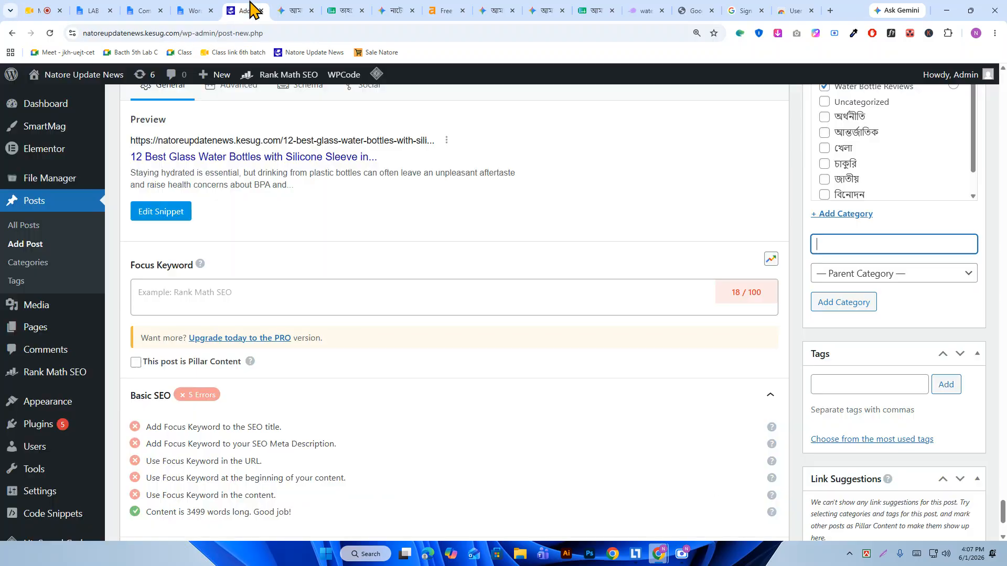
left_click(159, 216)
left_click(456, 302)
key("ctrl+a")
right_click(462, 310)
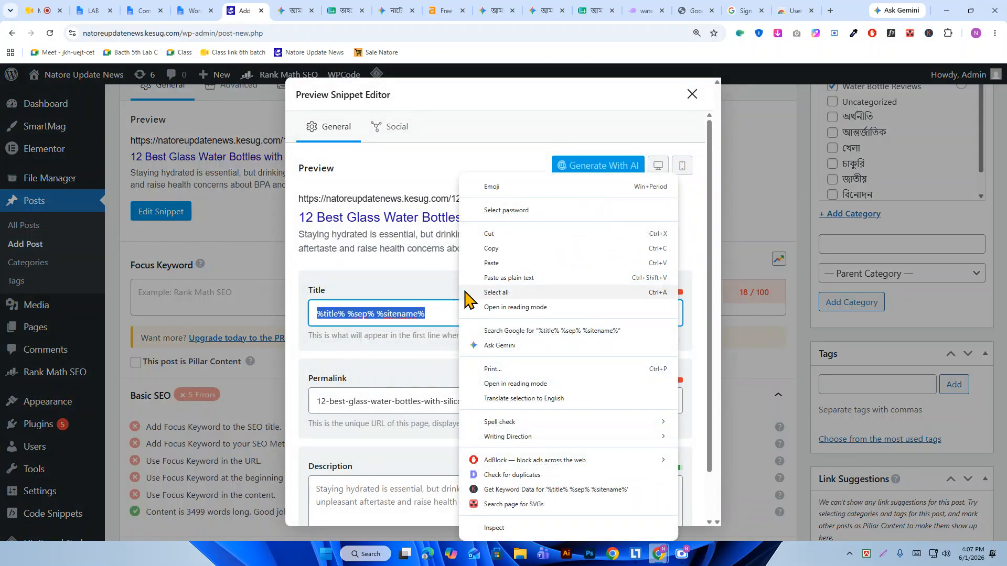
left_click(499, 279)
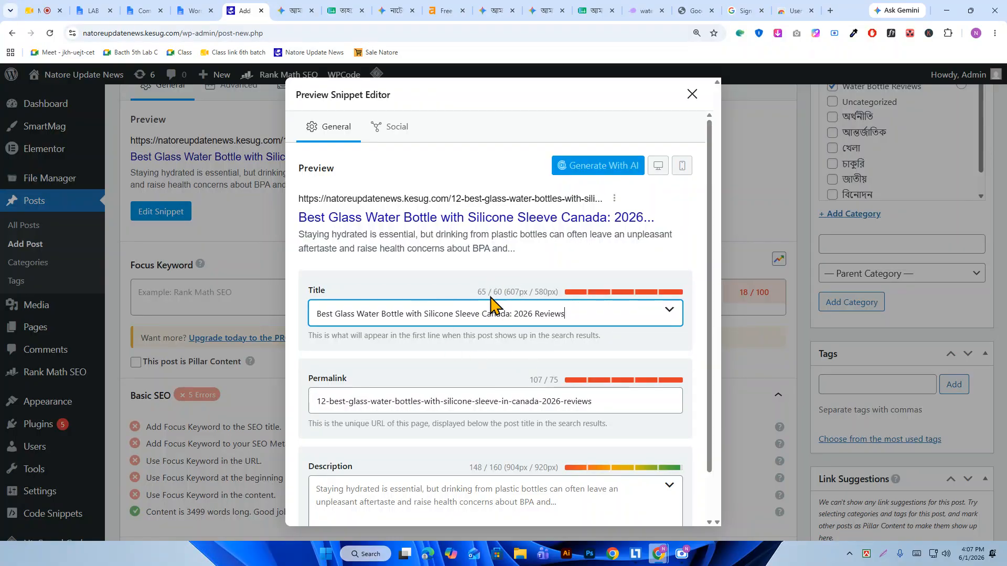
- Shorten the snippet permalink to "best-glass-water-bottles-with-silicone-sleeve-in-canada"
left_click(458, 406)
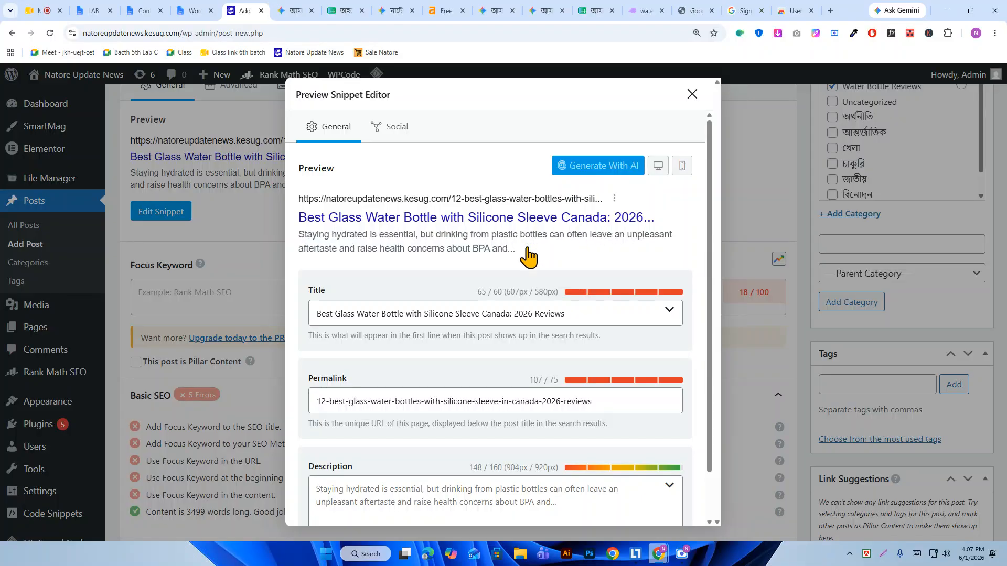
left_click_drag(330, 403, 283, 414)
key("BackSpace")
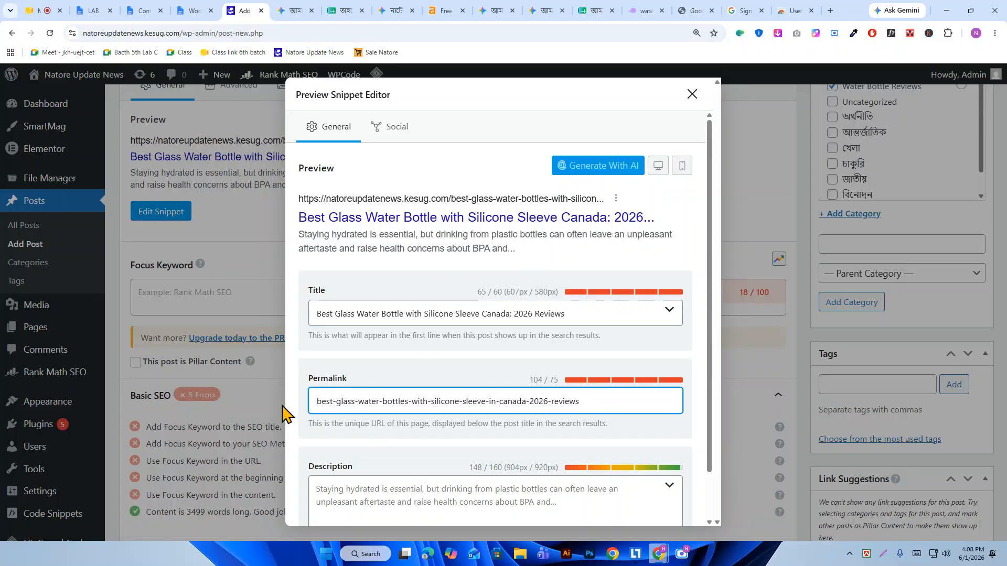
left_click_drag(528, 404, 649, 404)
key("BackSpace")
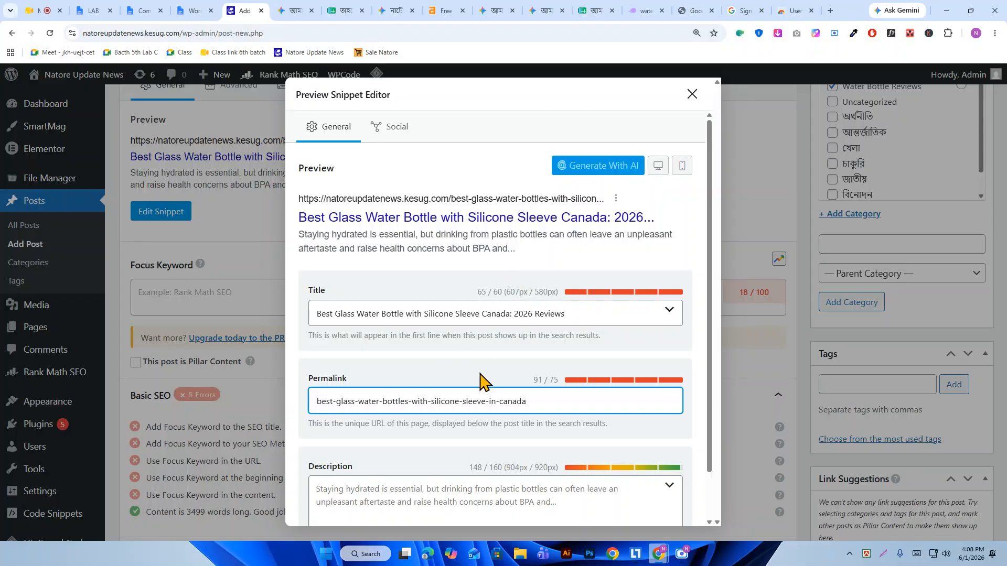
- In the Gemini chat, find the updated SEO meta description beginning "Looking for the best glass water bottle" and copy it
scroll(352, 401, "down", 1)
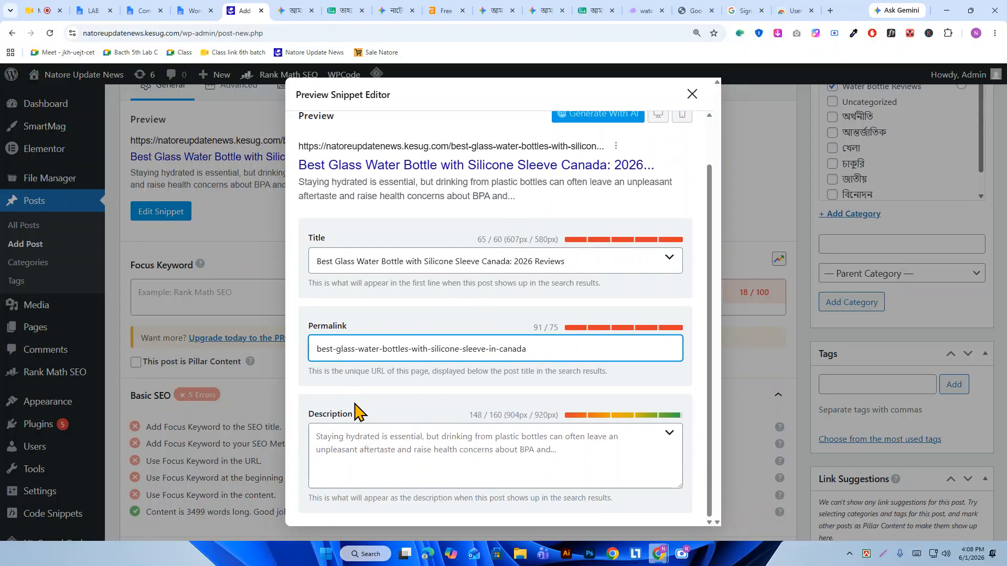
left_click(295, 11)
scroll(359, 299, "down", 3)
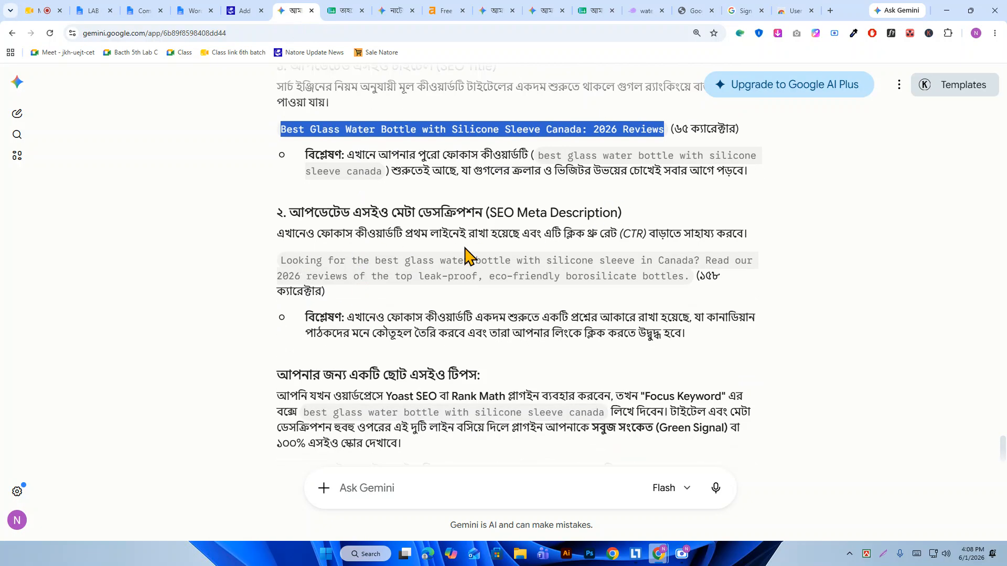
left_click_drag(690, 277, 288, 265)
right_click(320, 261)
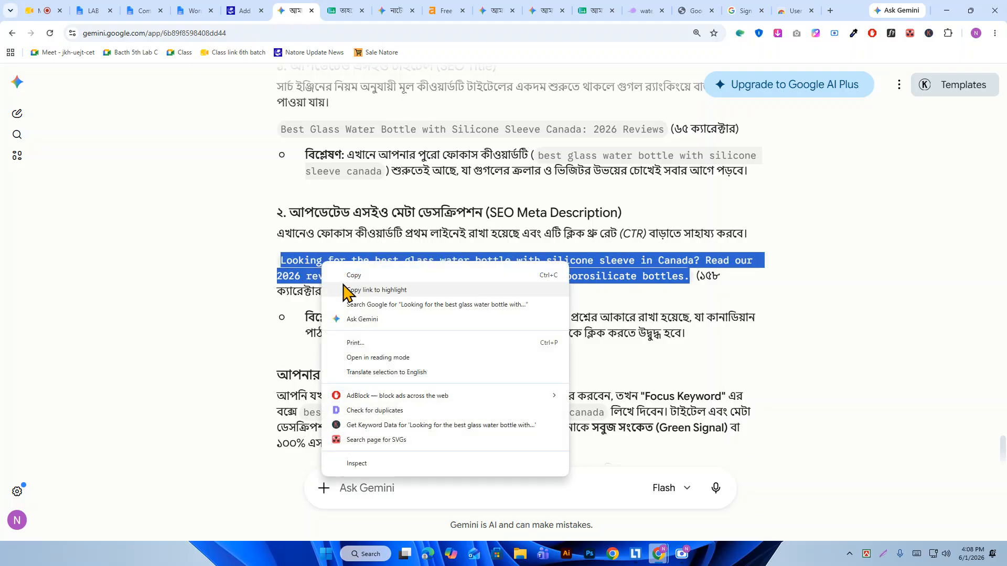
left_click(361, 273)
- Back in the WordPress post, fill the Rank Math snippet description with the copied meta description as plain text
left_click(256, 7)
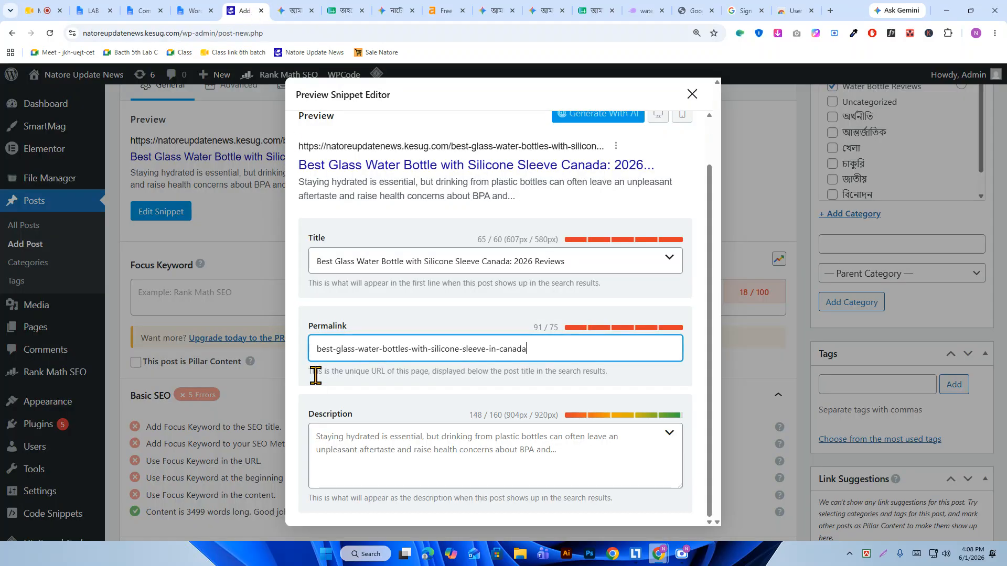
right_click(343, 441)
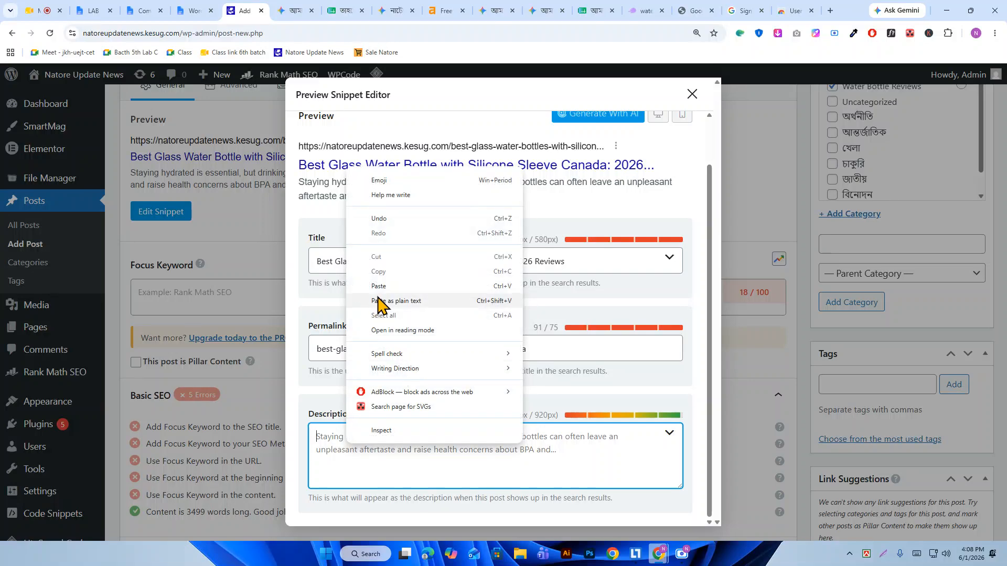
left_click(398, 302)
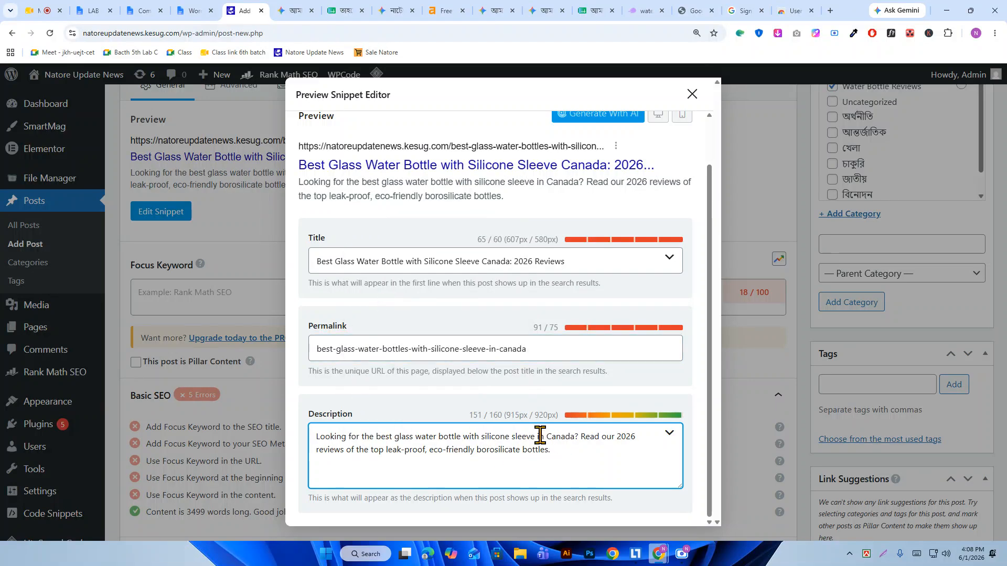
- Copy "Best Glass Water Bottle with Silicone Sleeve Canada" from the snippet preview title and add it as the focus keyword
left_click_drag(298, 165, 607, 168)
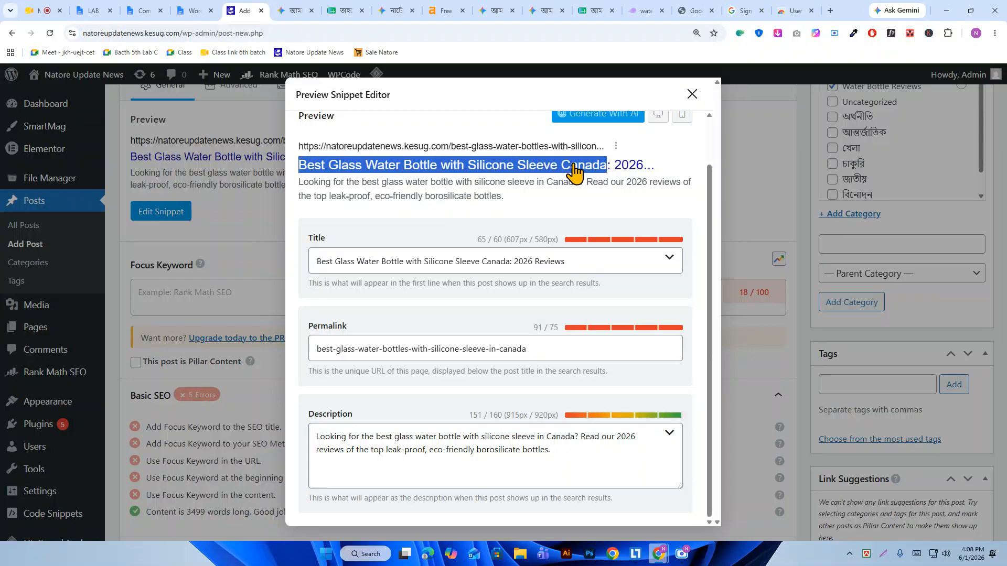
right_click(576, 170)
left_click(606, 176)
left_click(691, 94)
left_click(165, 295)
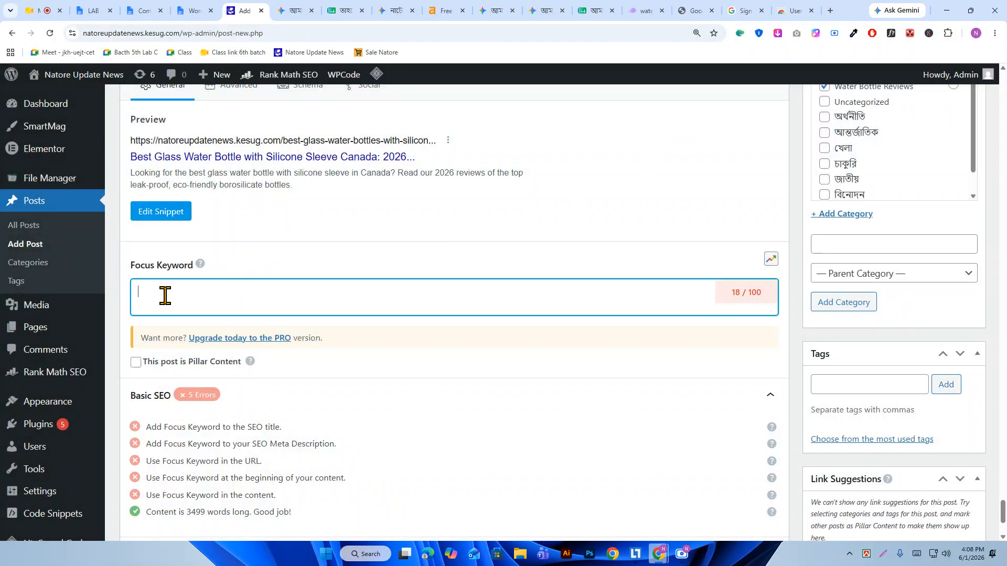
right_click(165, 296)
left_click(203, 154)
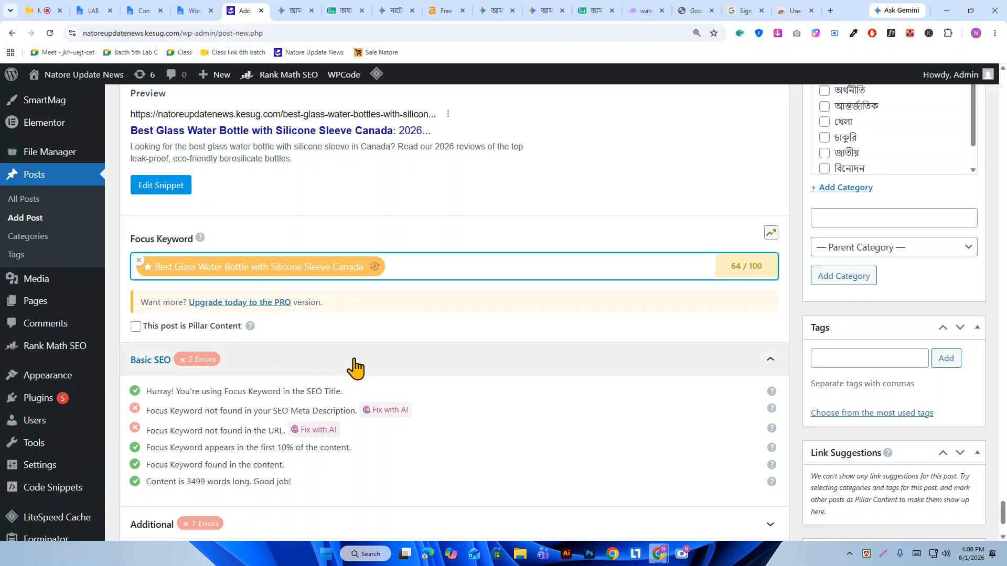
- Remove the question mark after "Canada" in the Rank Math snippet description and close the snippet editor
scroll(357, 362, "down", 1)
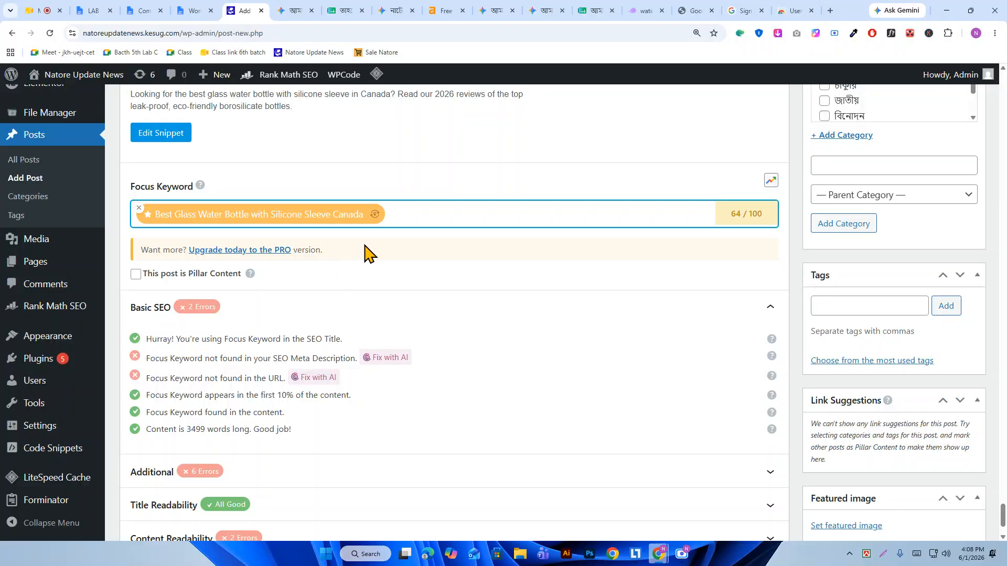
scroll(368, 255, "up", 1)
left_click(175, 192)
scroll(449, 488, "down", 1)
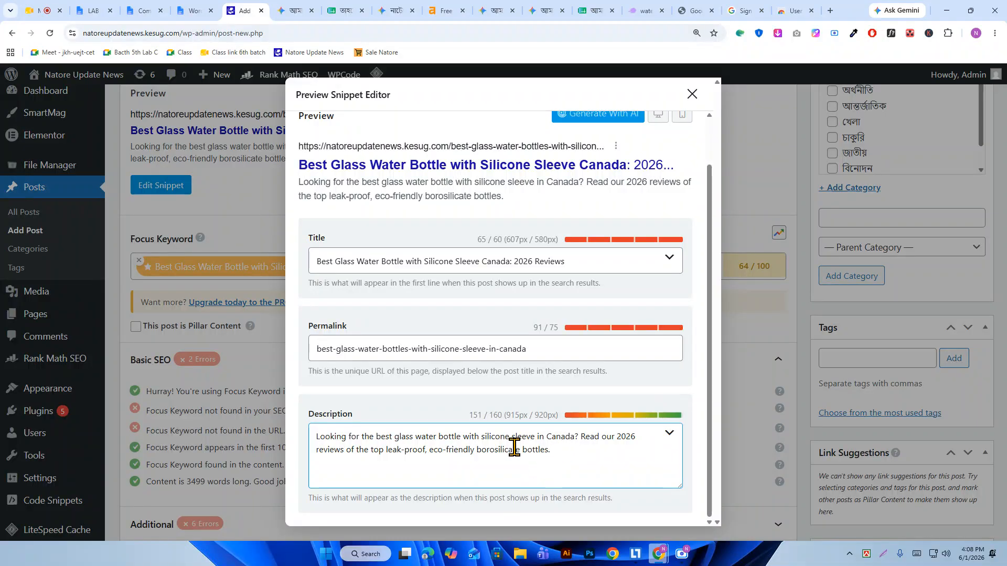
left_click(579, 439)
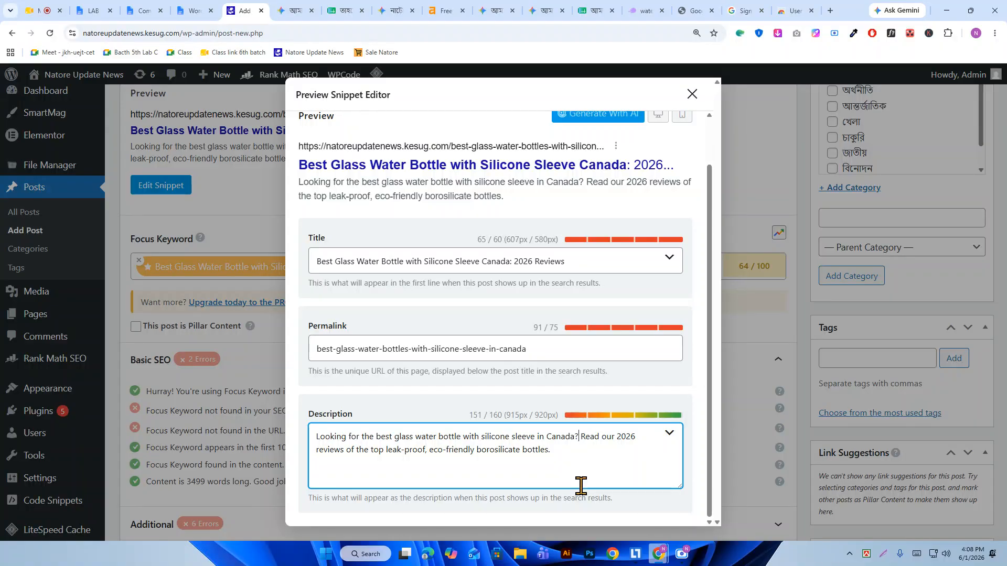
key("BackSpace")
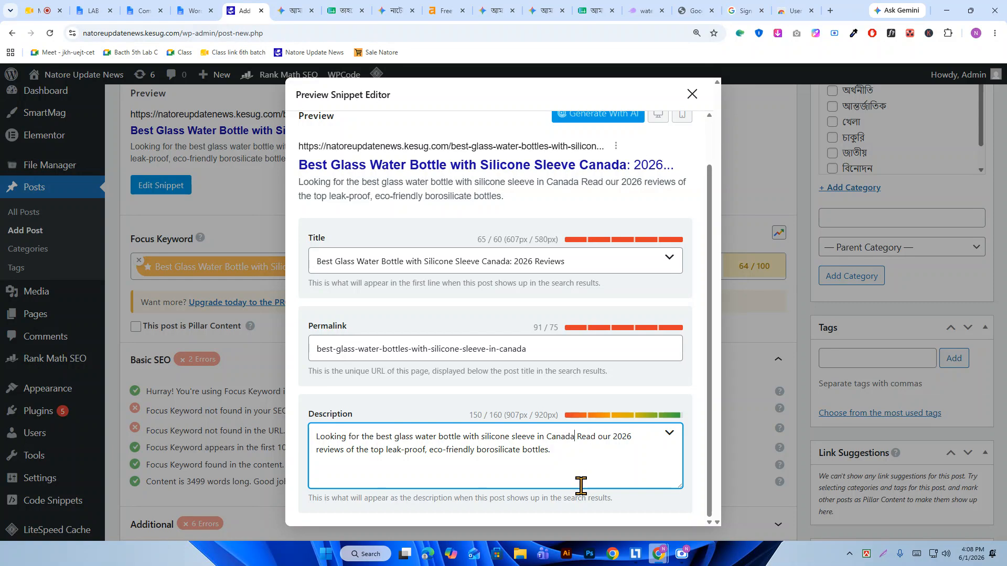
left_click(692, 95)
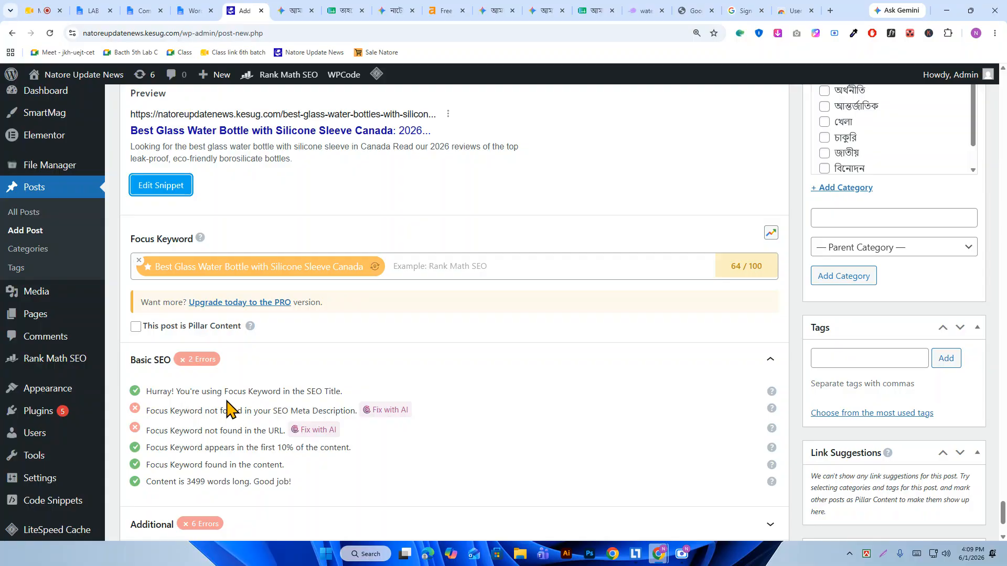
- Remove the focus keyword from the post and restore the question mark after "Canada" in the snippet description
left_click(139, 261)
left_click(160, 185)
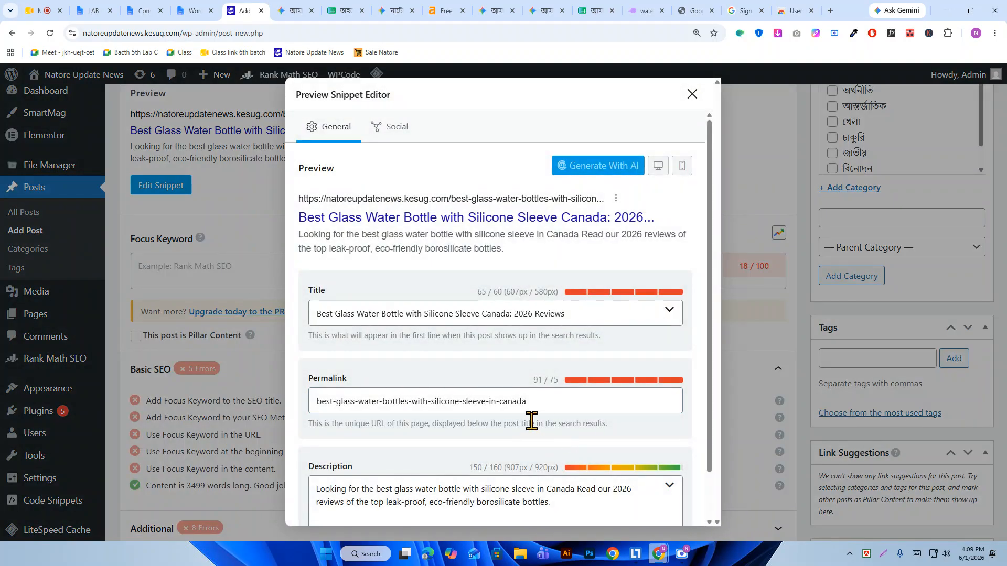
left_click(576, 492)
type("?")
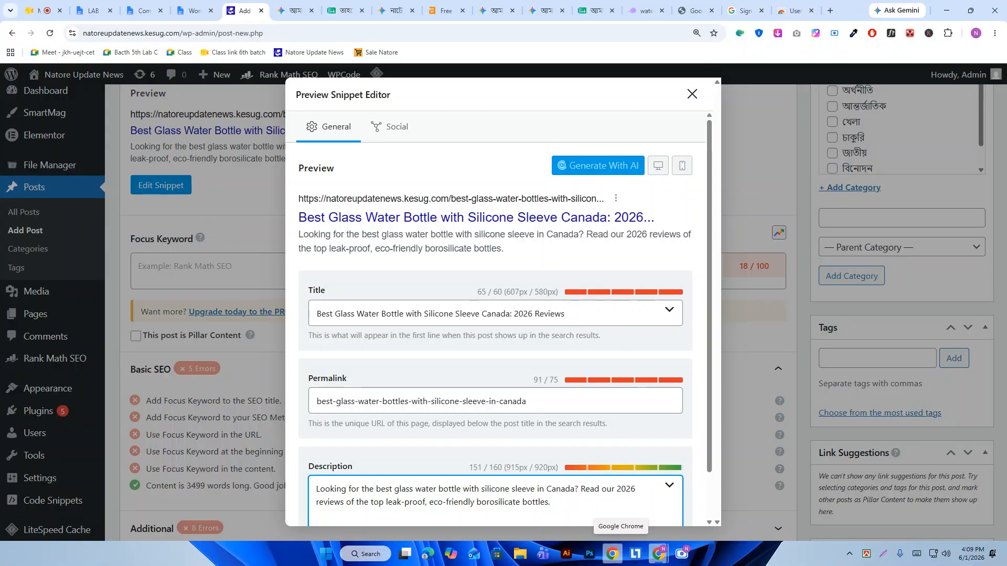
- In the Gemini chat, find the main focus keyword "best glass water bottle with silicone sleeve canada" and copy it
left_click(295, 11)
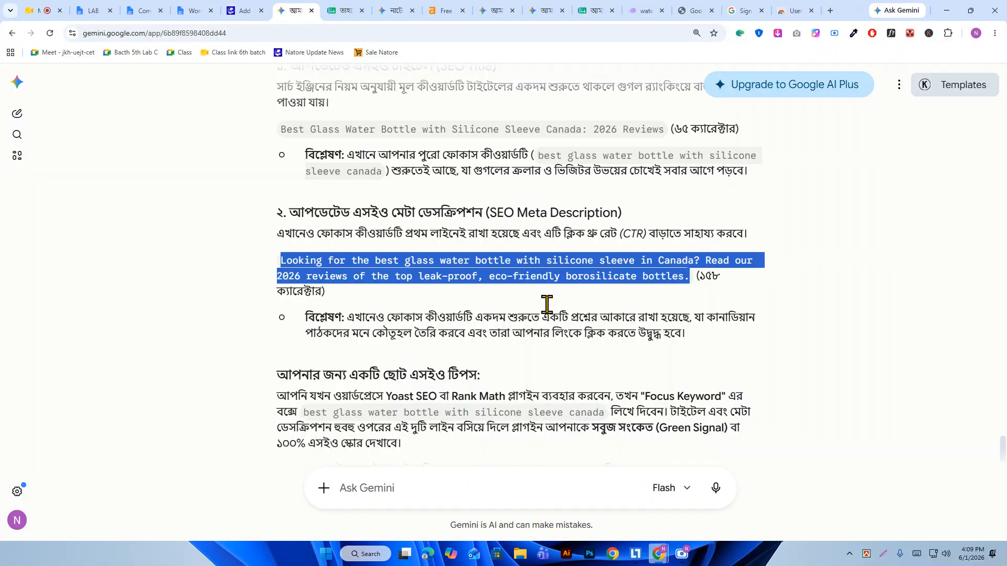
scroll(416, 263, "up", 2)
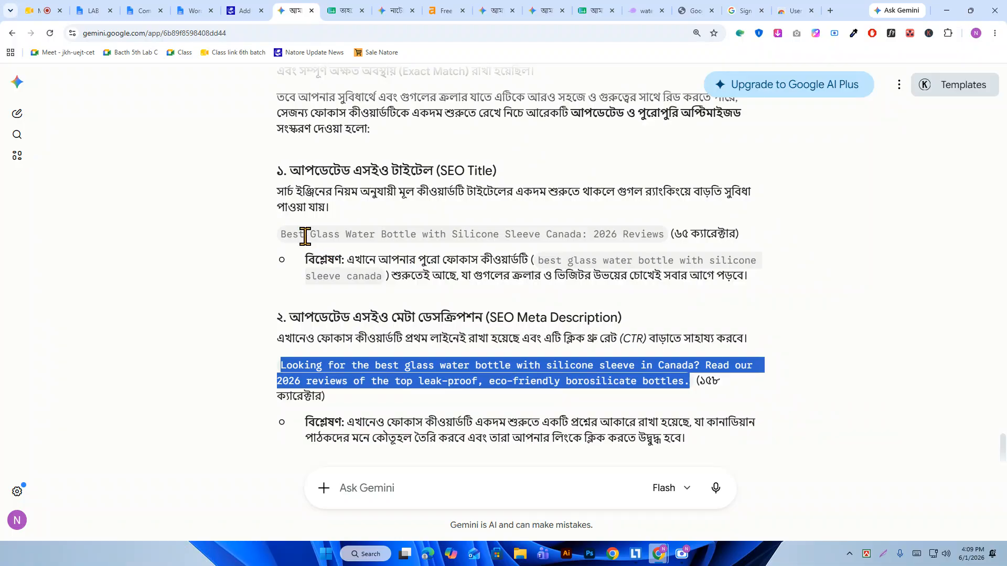
scroll(527, 364, "up", 4)
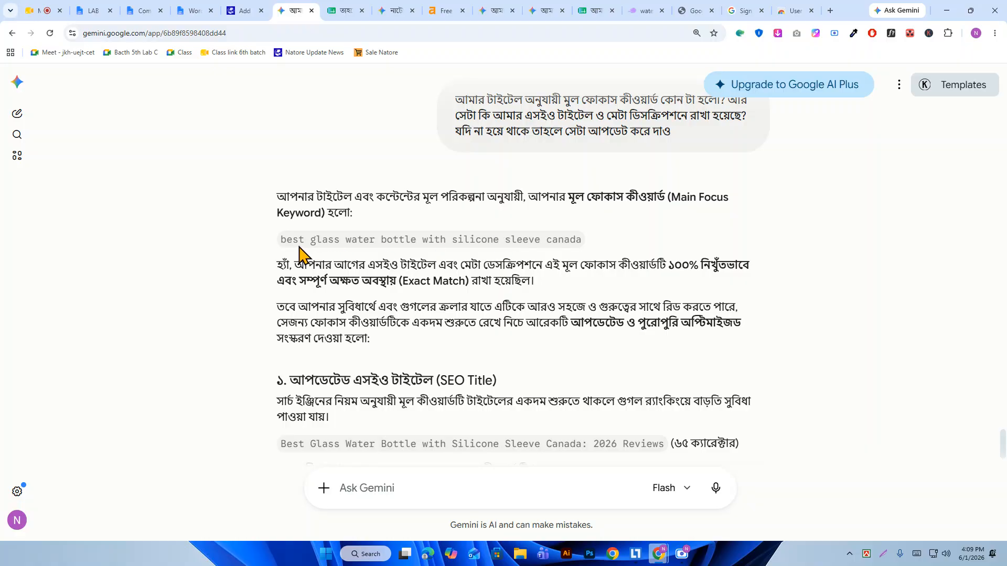
left_click_drag(281, 240, 550, 239)
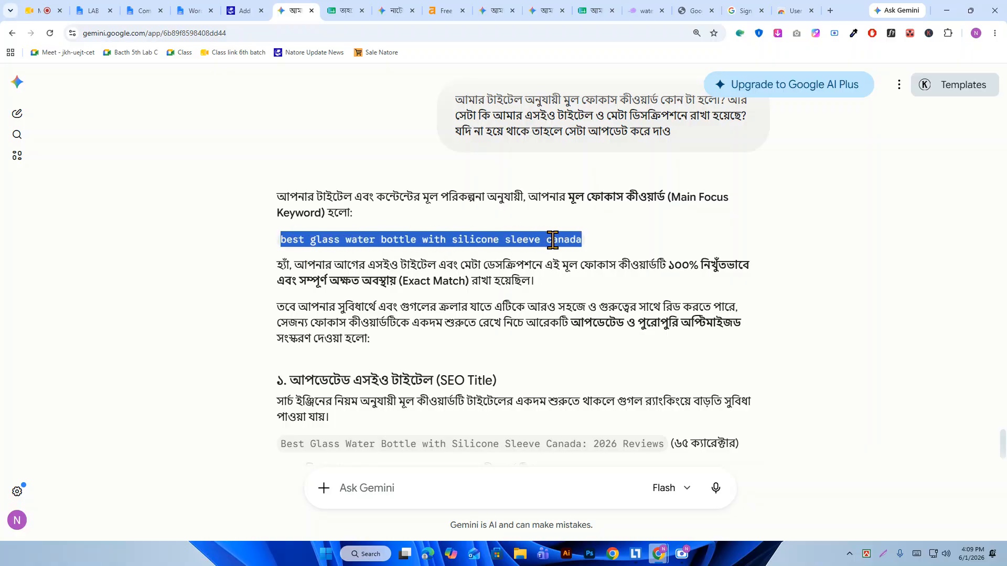
right_click(556, 239)
left_click(572, 255)
- In the WordPress post, set the focus keyword to "best glass water bottle with silicone sleeve canada" and expand the Additional SEO checks
left_click(244, 11)
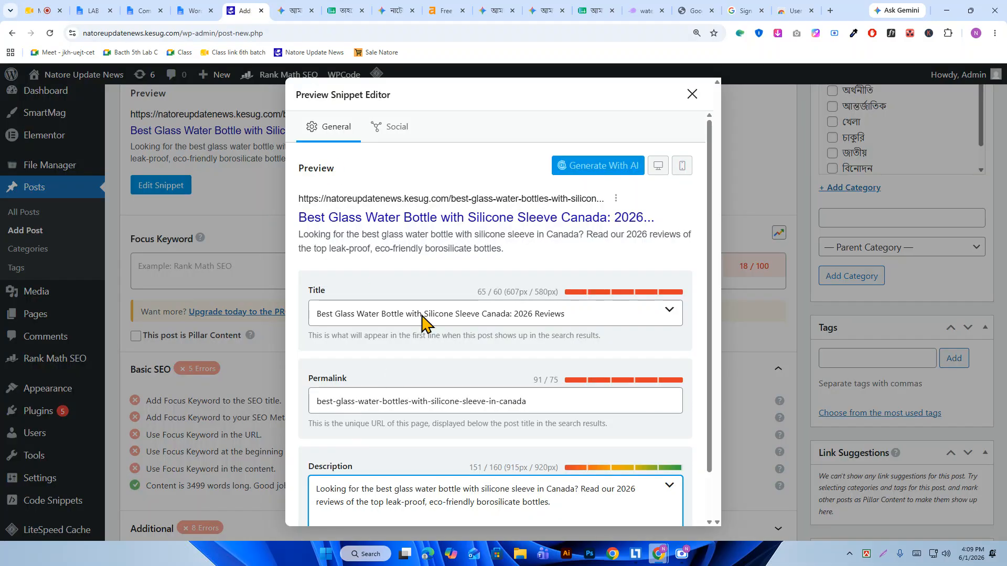
left_click(693, 95)
left_click(166, 269)
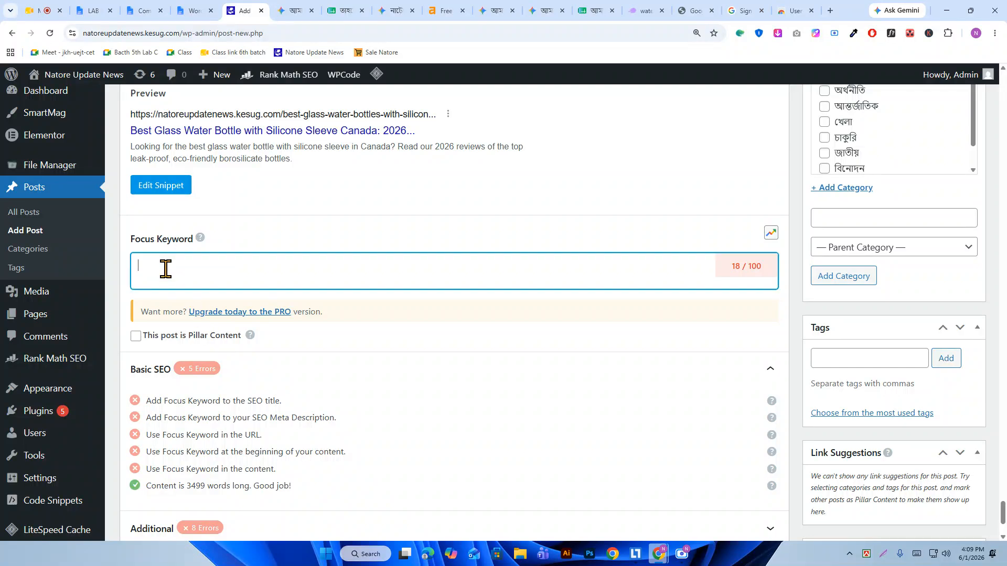
right_click(166, 269)
left_click(196, 389)
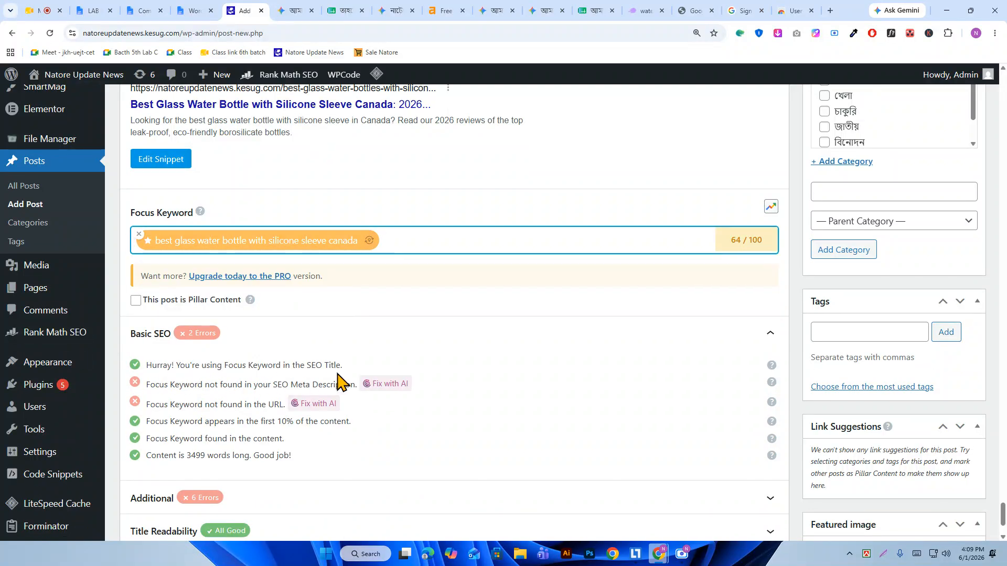
scroll(306, 416, "down", 3)
left_click(556, 354)
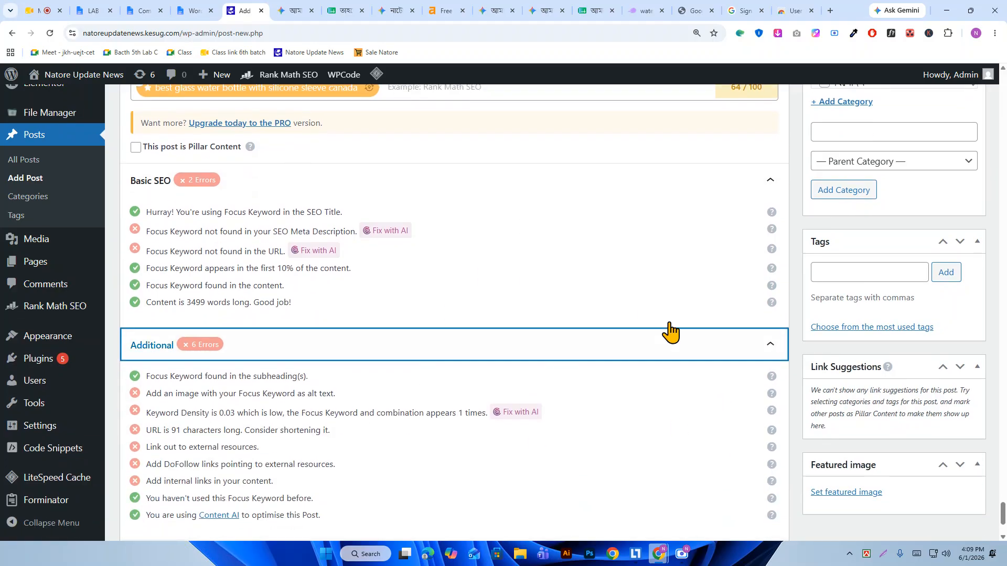
- Publish the glass water bottle review post
scroll(828, 251, "up", 15)
scroll(840, 271, "up", 3)
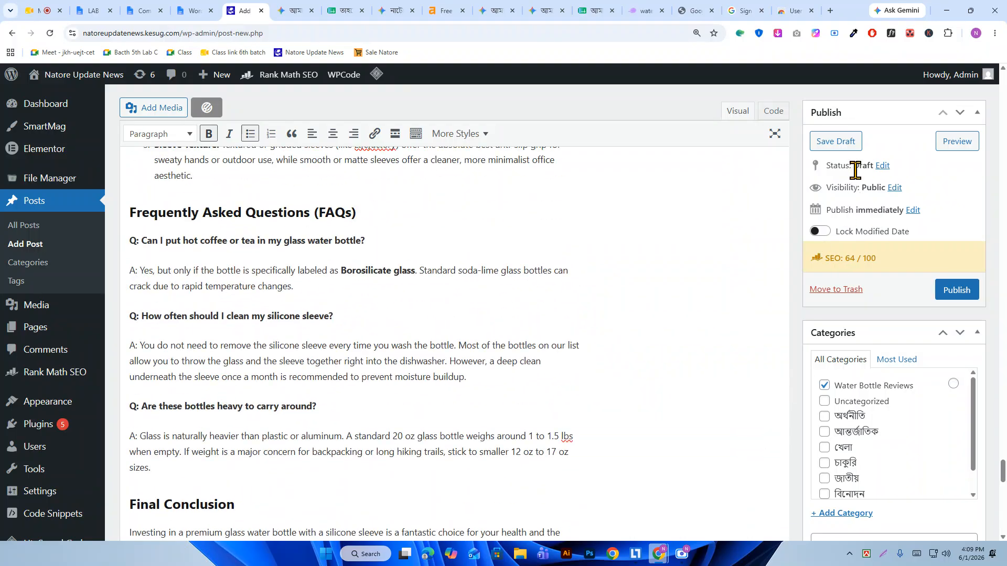
left_click(952, 291)
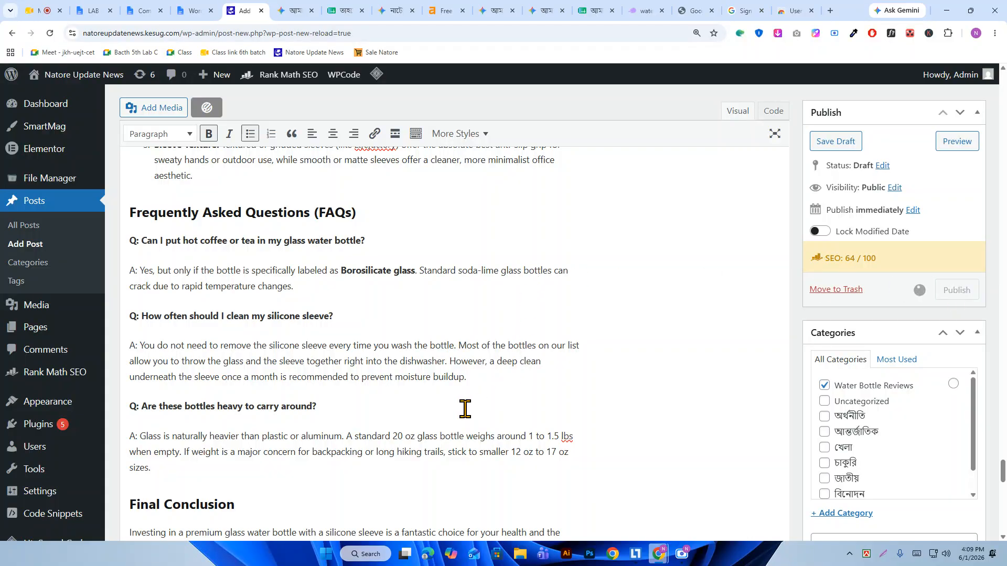
scroll(465, 380, "up", 1)
scroll(466, 386, "down", 4)
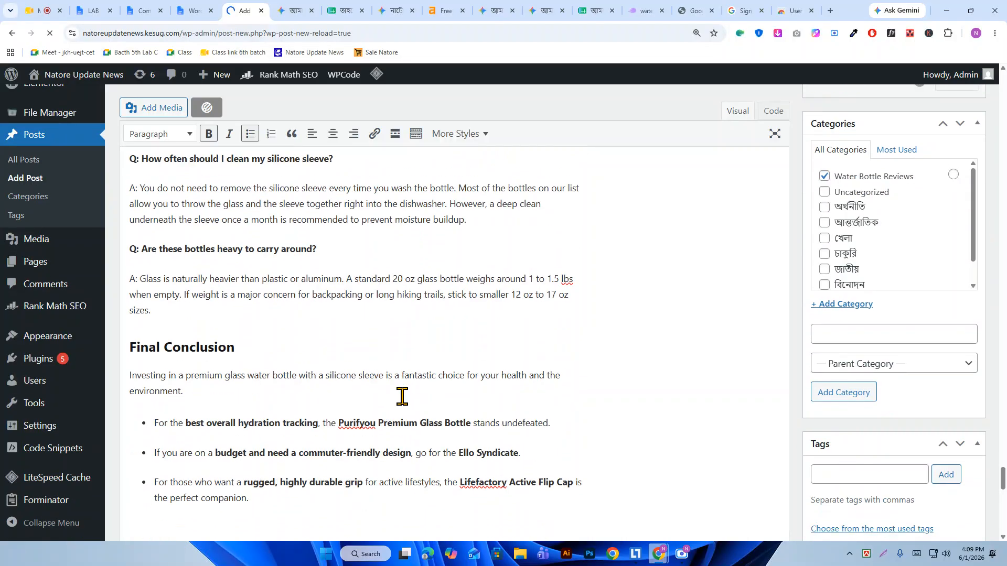
scroll(397, 400, "down", 3)
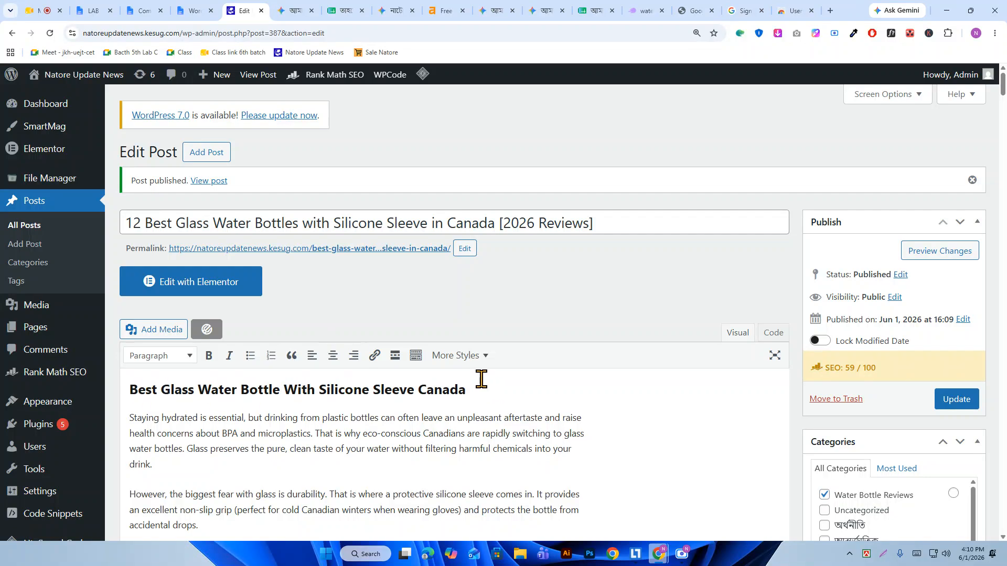
- Copy the opening heading "Best Glass Water Bottle With Silicone Sleeve Canada" from the post content
left_click_drag(499, 223, 319, 218)
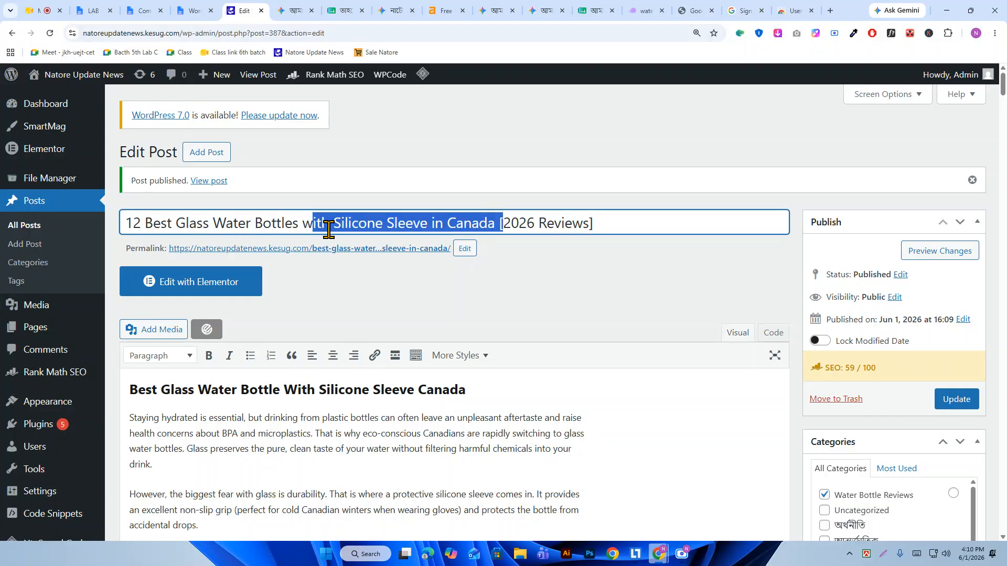
left_click_drag(459, 388, 127, 394)
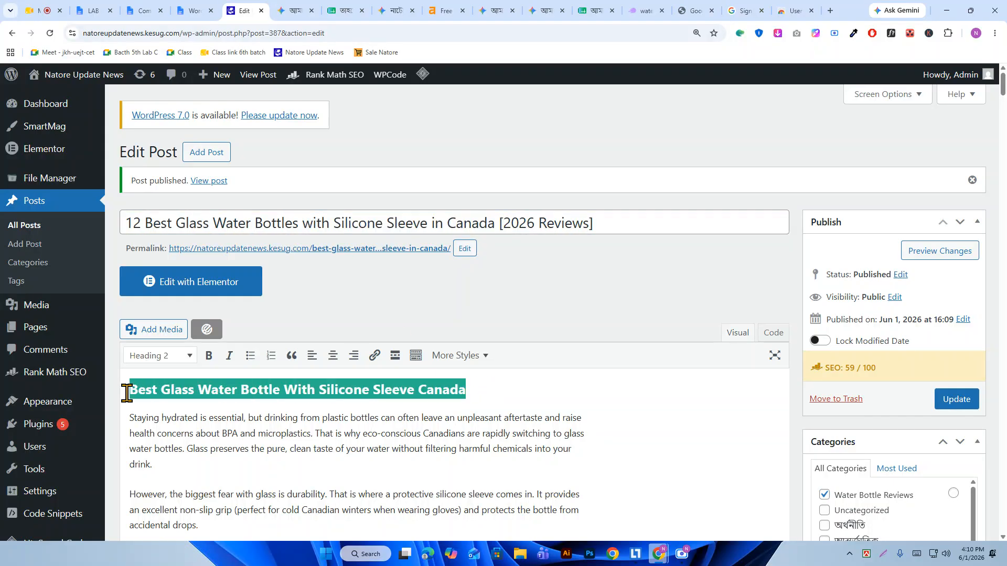
right_click(184, 387)
left_click(224, 94)
- Replace the keyword phrase before ": 2026 Reviews" in the Rank Math snippet title with "Best Glass Water Bottle With Silicone Sleeve Canada"
scroll(272, 272, "down", 7)
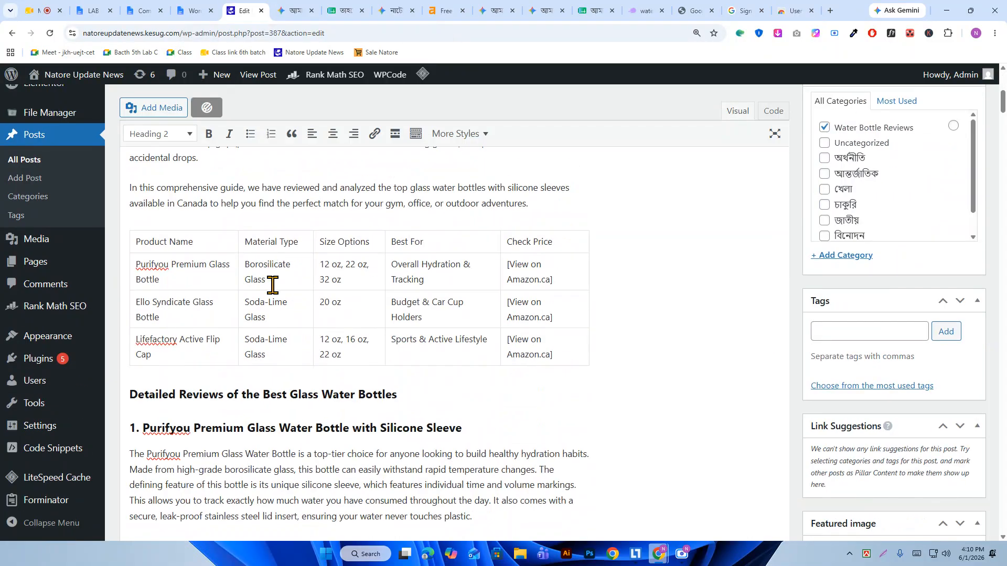
scroll(272, 271, "down", 20)
scroll(299, 312, "down", 20)
scroll(299, 325, "down", 20)
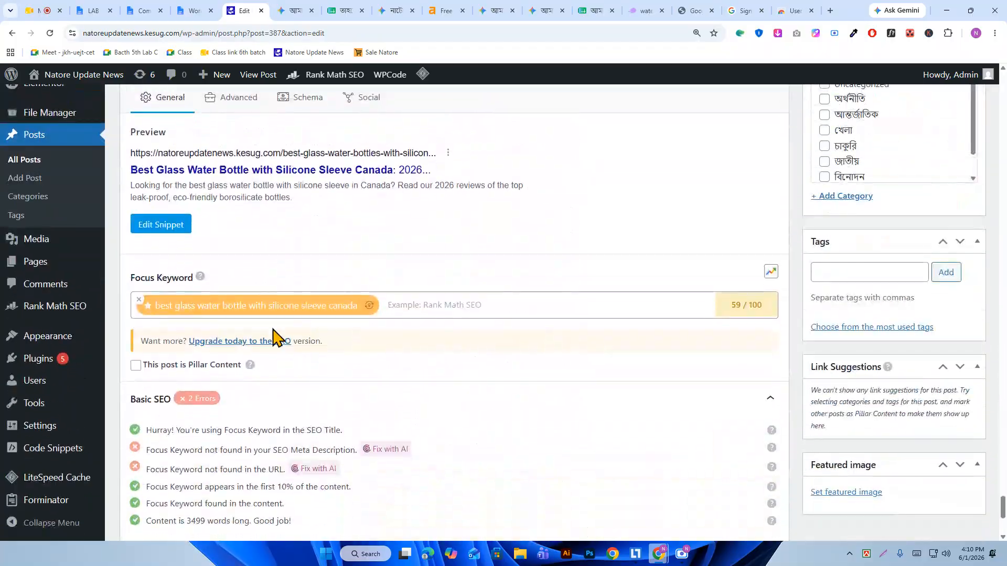
left_click(157, 226)
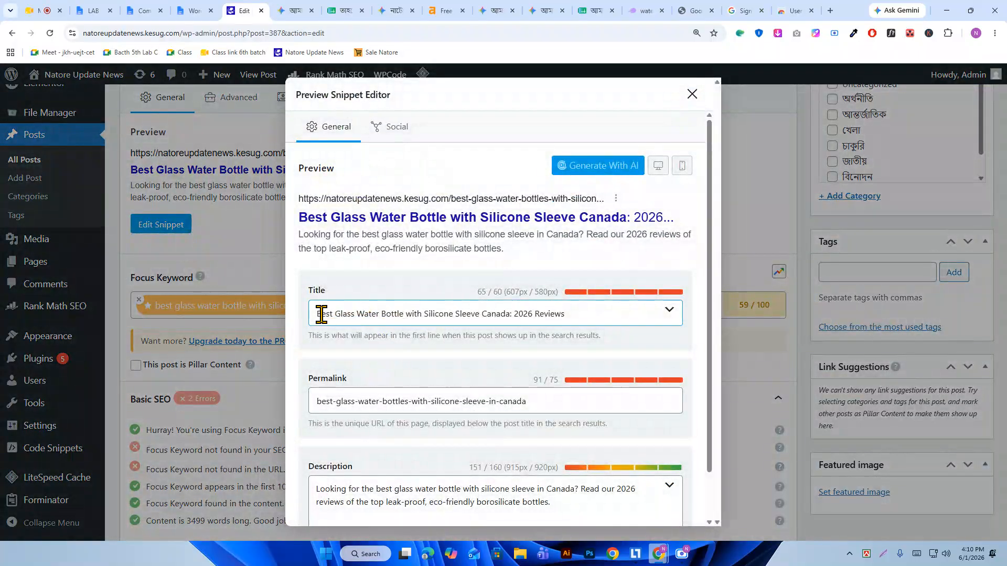
left_click_drag(321, 314, 488, 314)
right_click(488, 314)
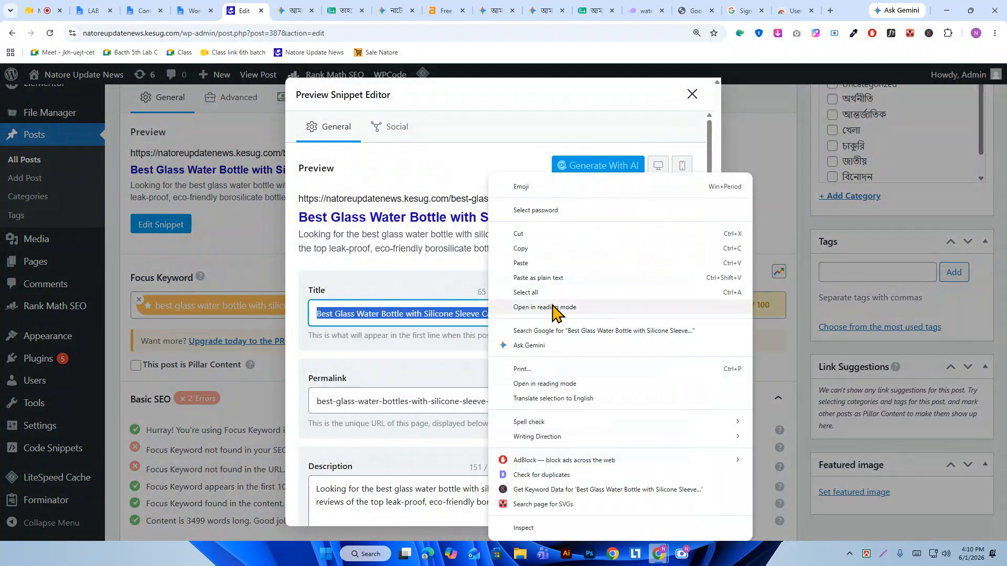
left_click(526, 266)
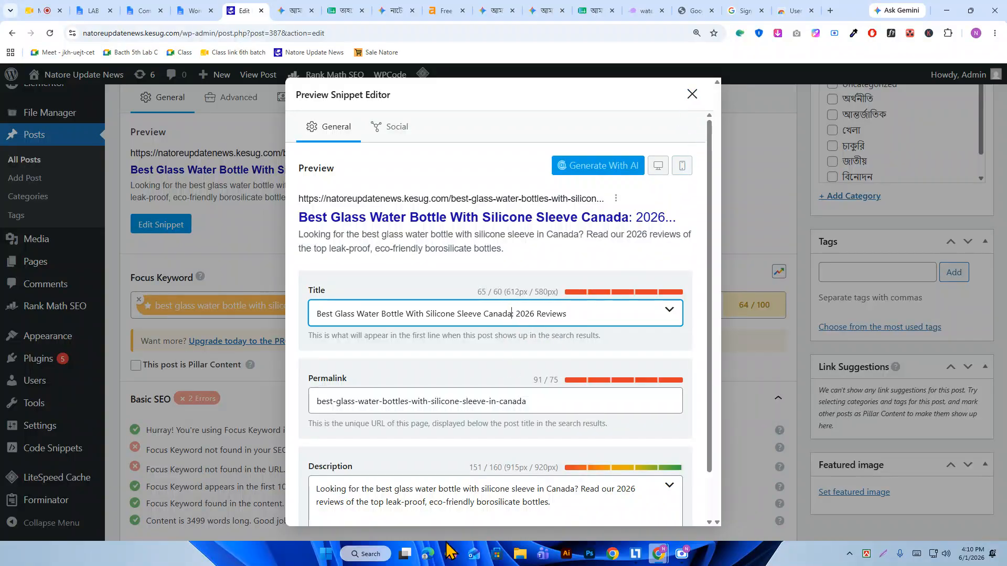
- Replace the keyword phrase in the snippet description with the copied "Best Glass Water Bottle With Silicone Sleeve Canada" and close the snippet editor
left_click_drag(377, 489, 552, 489)
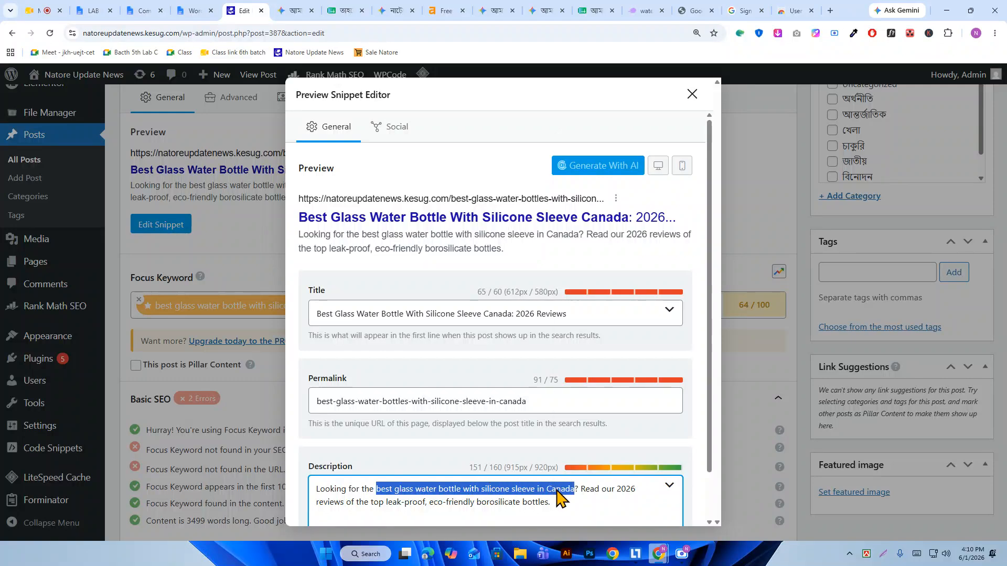
right_click(556, 489)
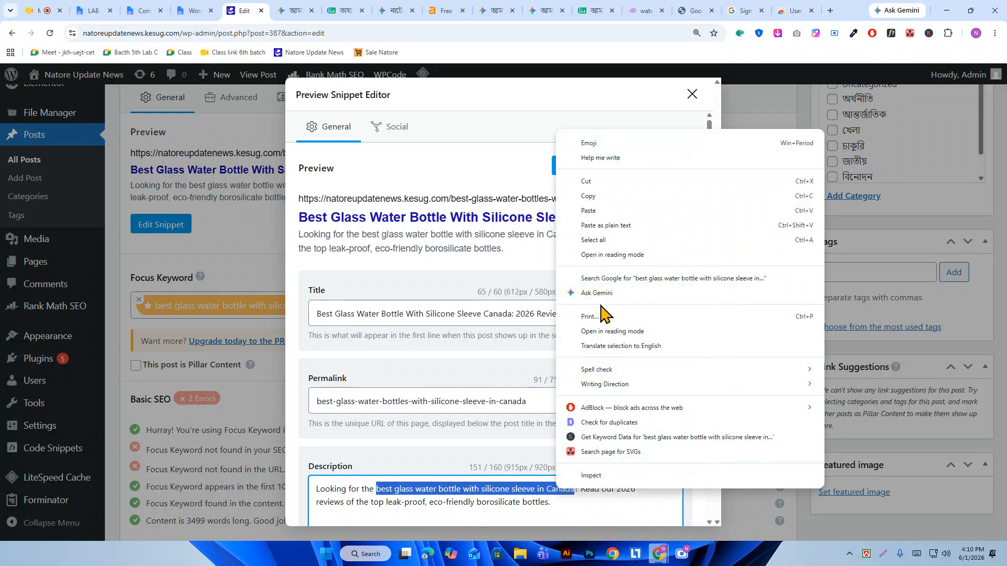
left_click(596, 216)
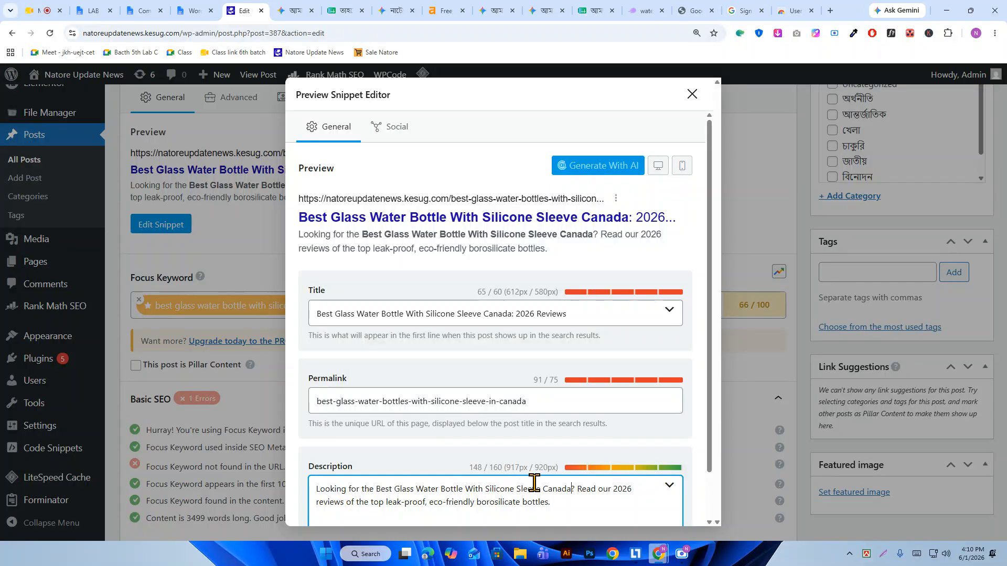
left_click(691, 98)
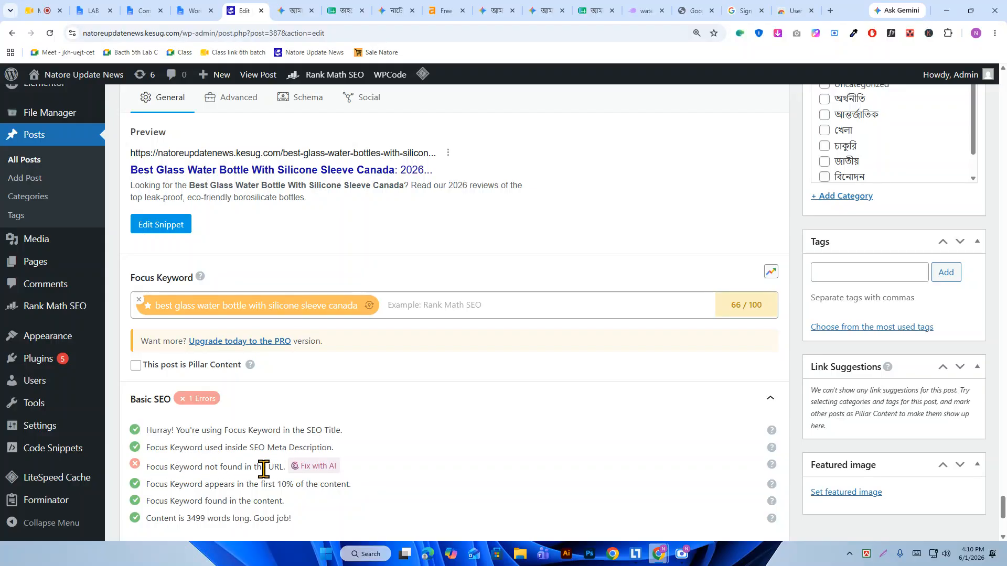
- Set the snippet permalink to "Best Glass Water Bottle With Silicone Sleeve Canada" and close the snippet editor
left_click(159, 226)
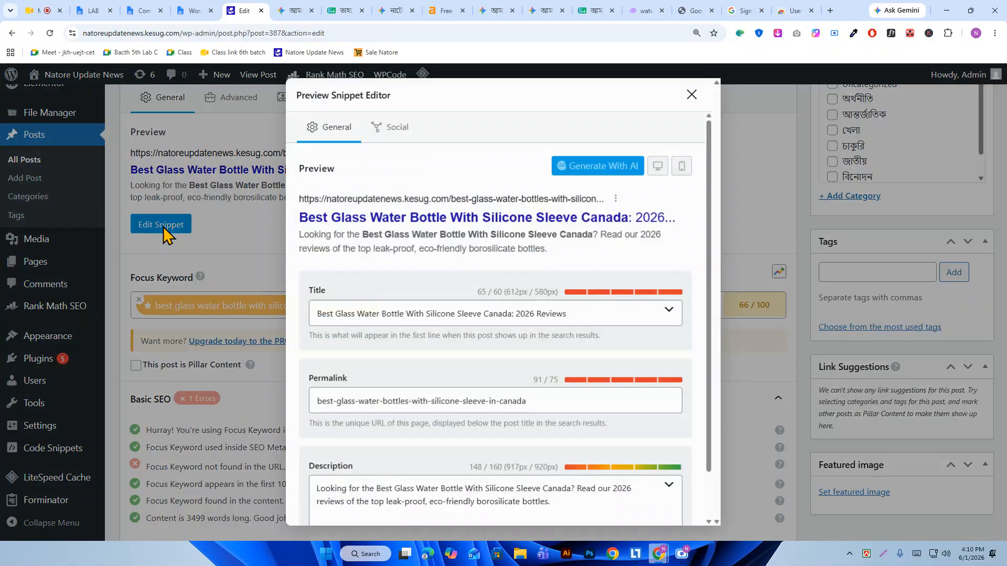
left_click_drag(571, 401, 292, 411)
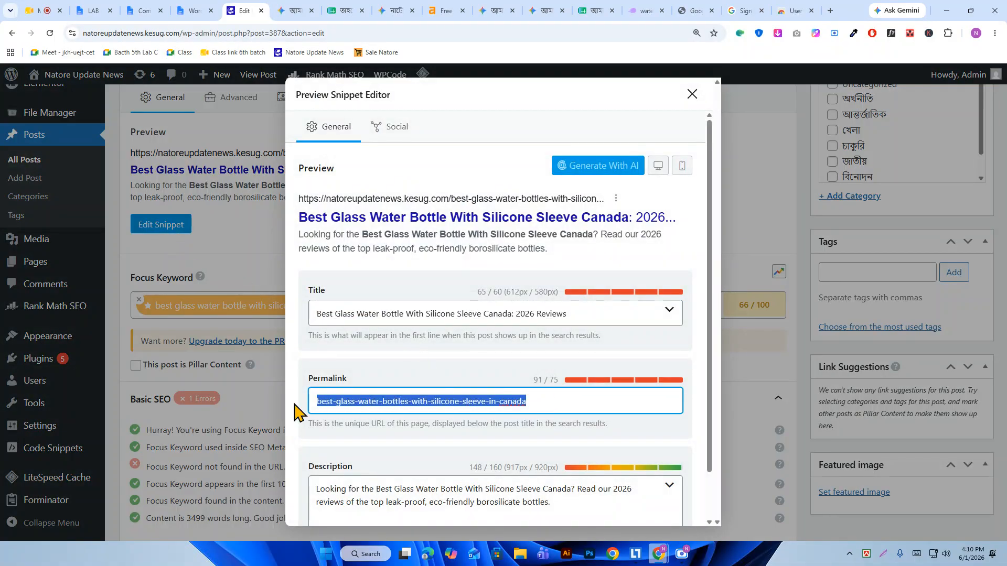
right_click(388, 405)
left_click(427, 137)
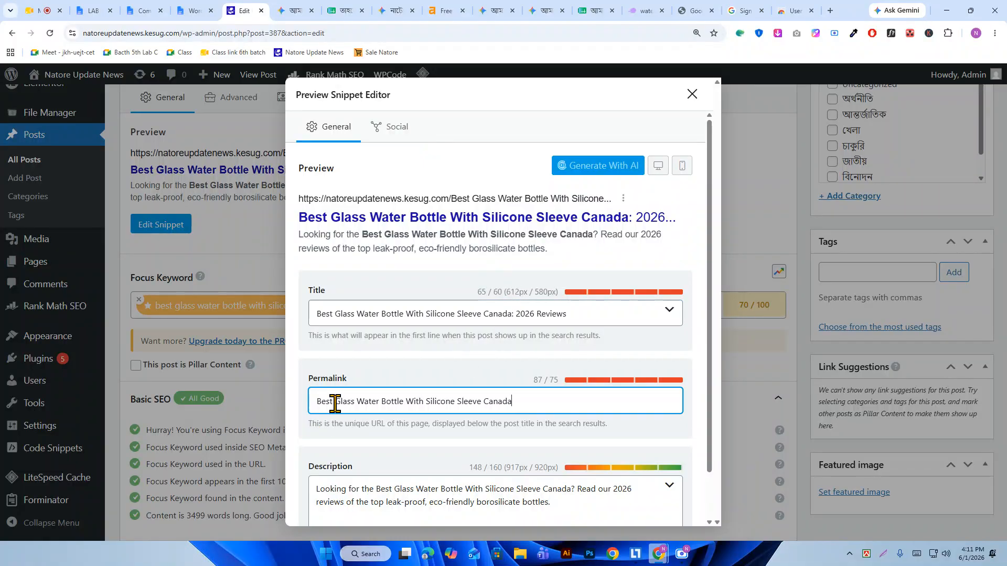
left_click(692, 95)
- Expand the Additional and Content Readability checks and examine their remaining errors, including the external, DoFollow and internal link items
scroll(229, 420, "down", 1)
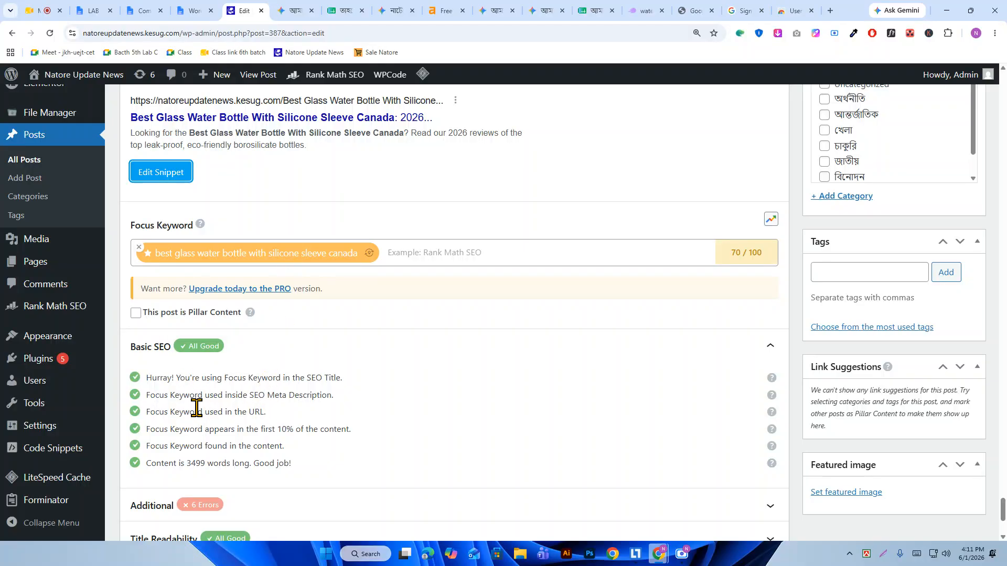
scroll(246, 402, "down", 2)
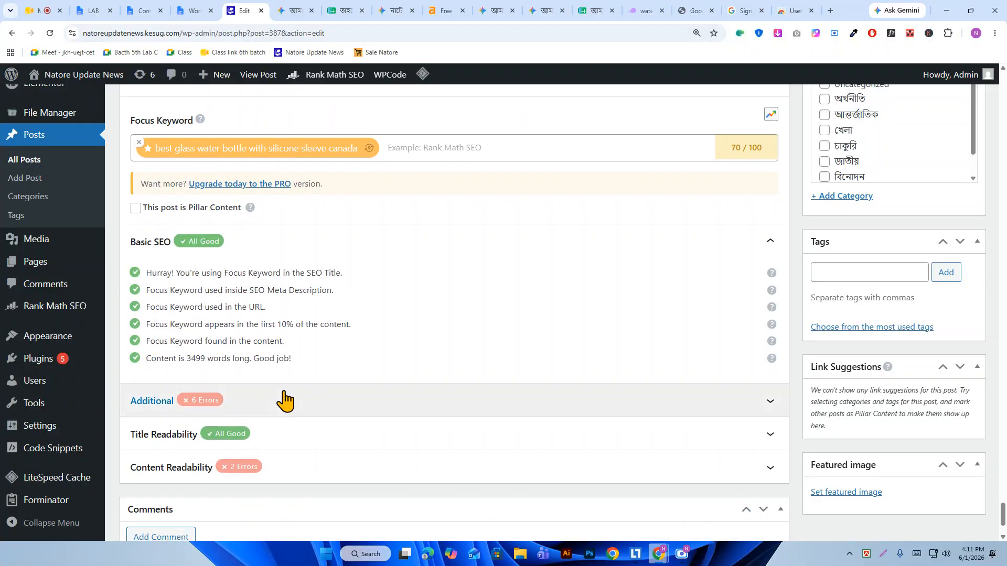
left_click(349, 414)
scroll(360, 411, "down", 4)
left_click(333, 445)
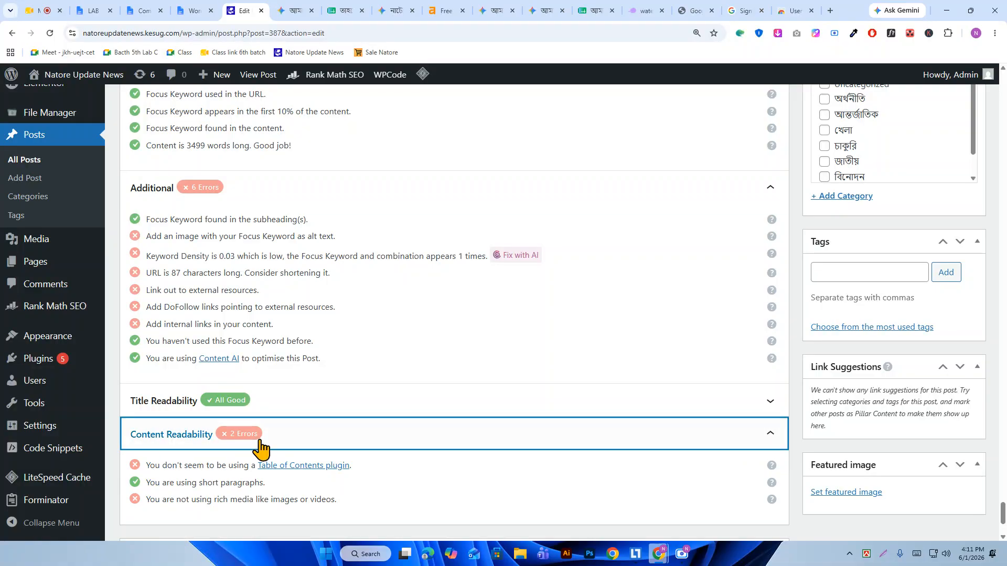
scroll(215, 450, "down", 2)
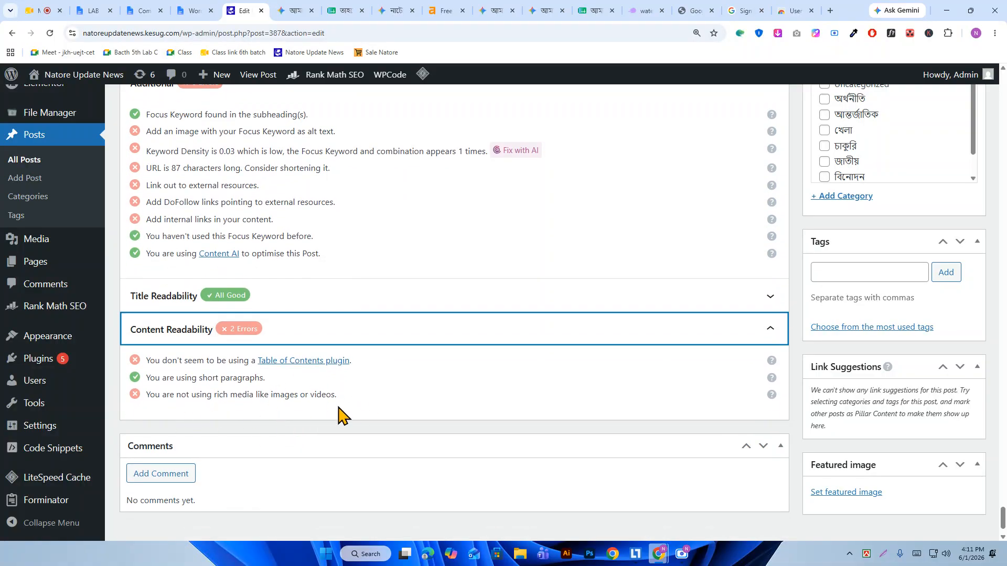
left_click(781, 446)
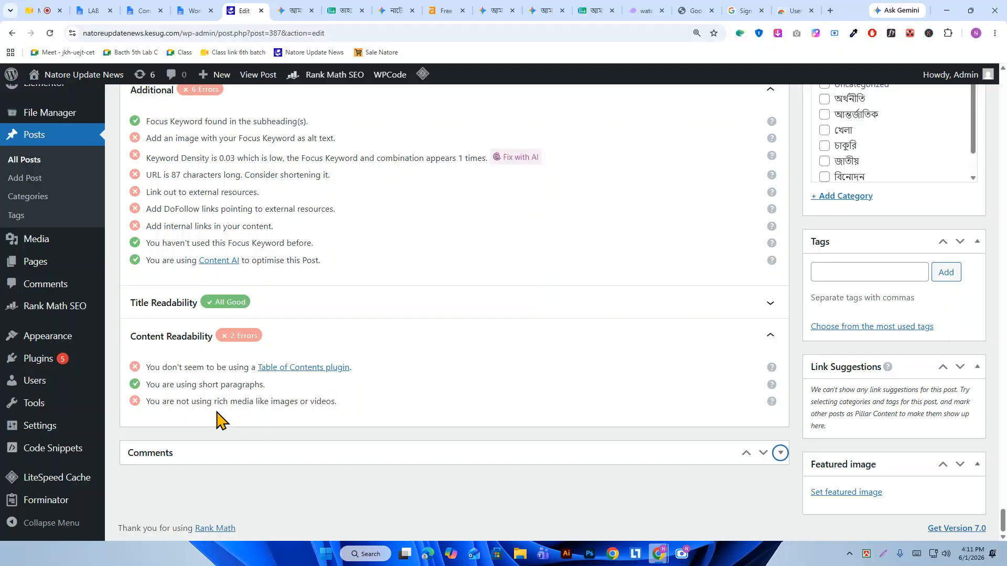
scroll(292, 420, "up", 2)
scroll(292, 425, "up", 1)
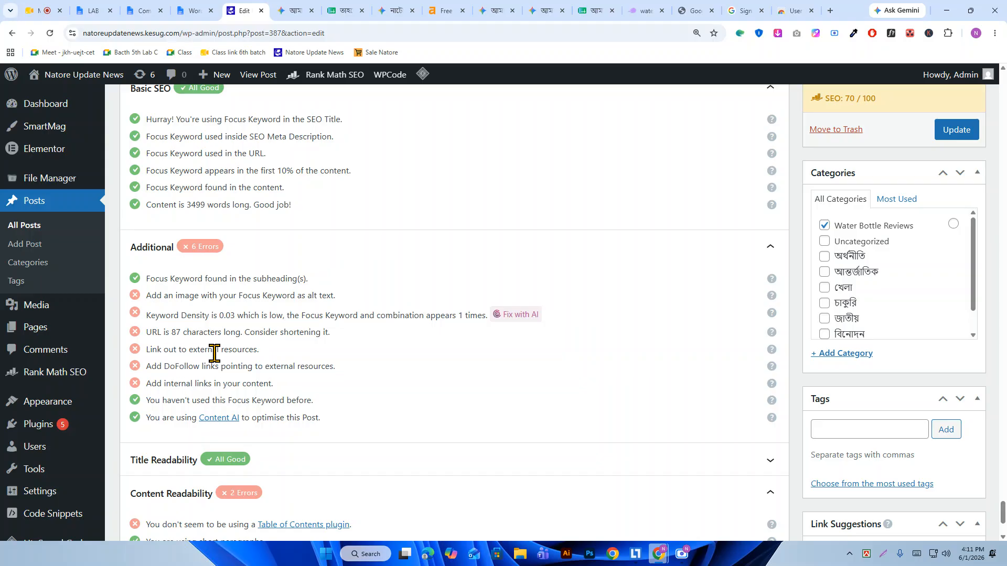
double_click(194, 365)
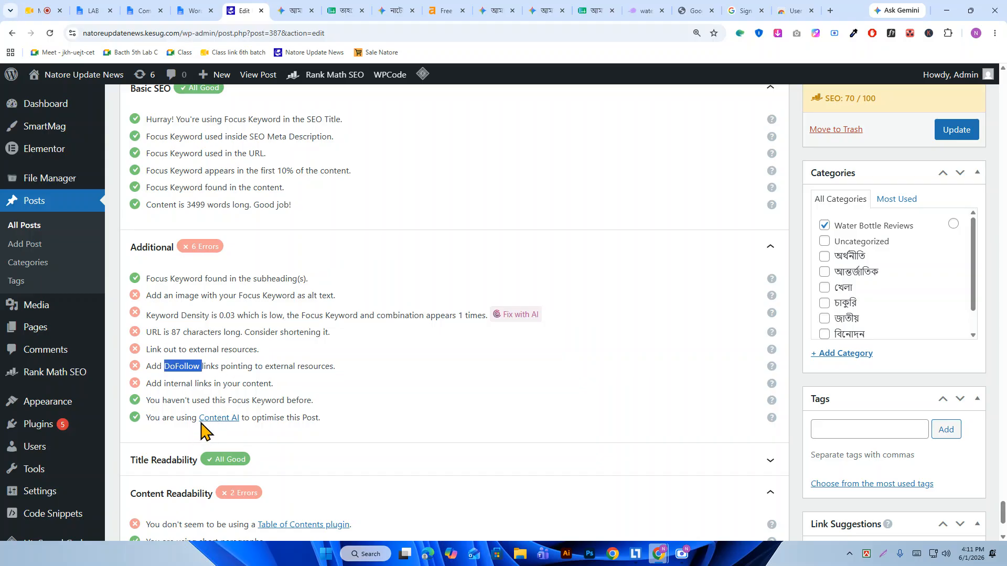
- Open the site in a new tab and go to the post categories list in its admin area
scroll(412, 360, "up", 20)
scroll(409, 350, "up", 20)
scroll(409, 350, "up", 20)
scroll(407, 364, "up", 20)
scroll(407, 364, "up", 15)
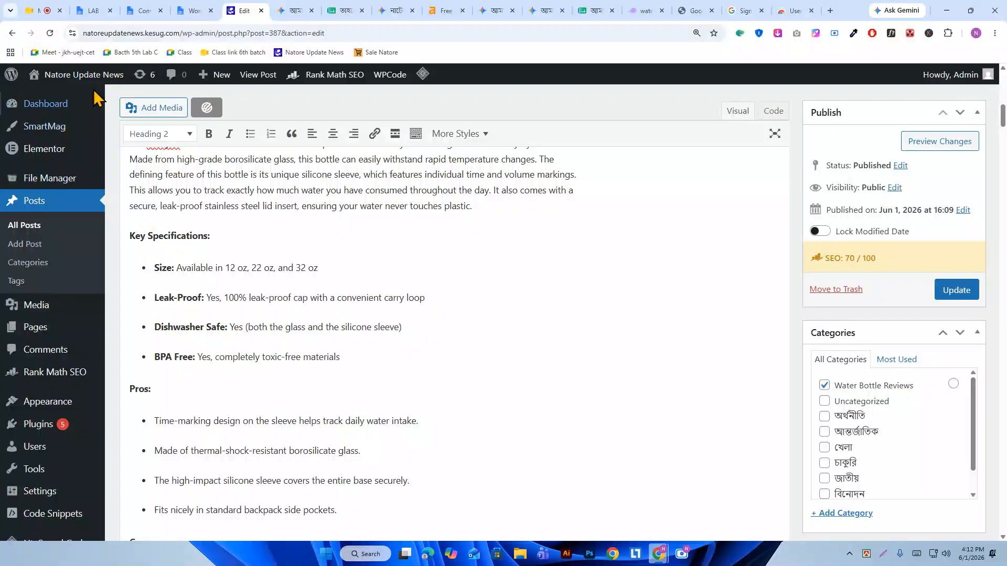
right_click(84, 107)
left_click(139, 112)
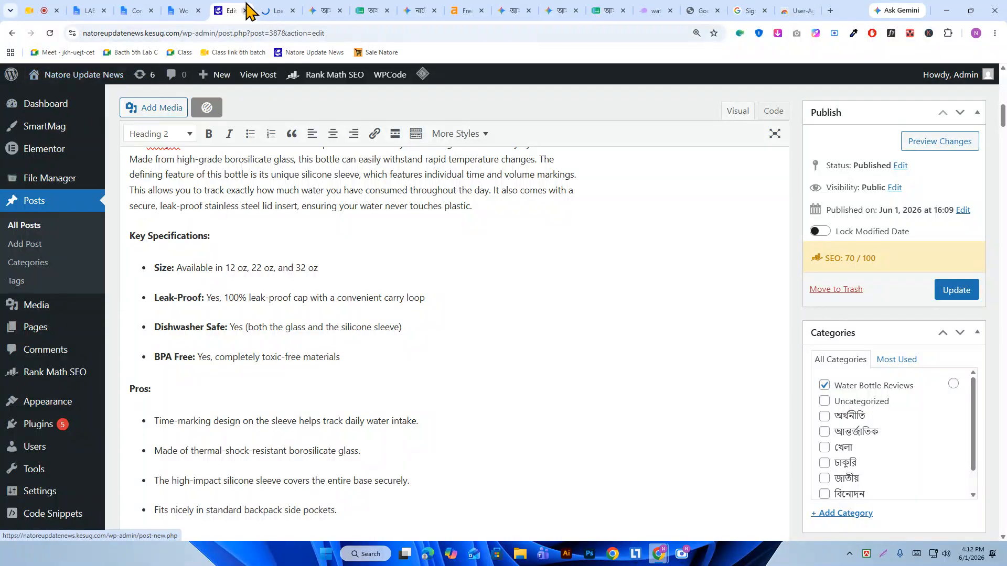
left_click(283, 11)
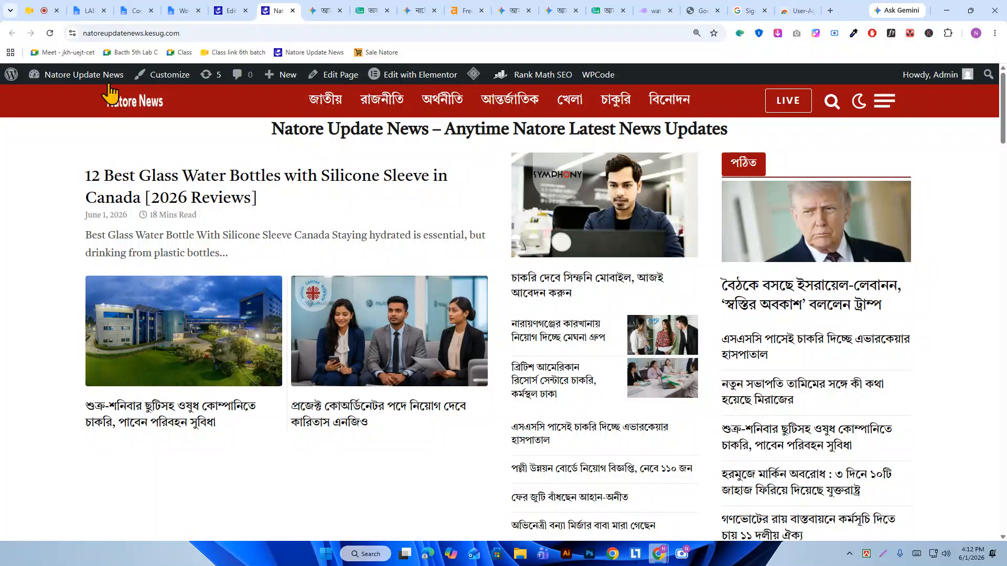
mouse_move(78, 74)
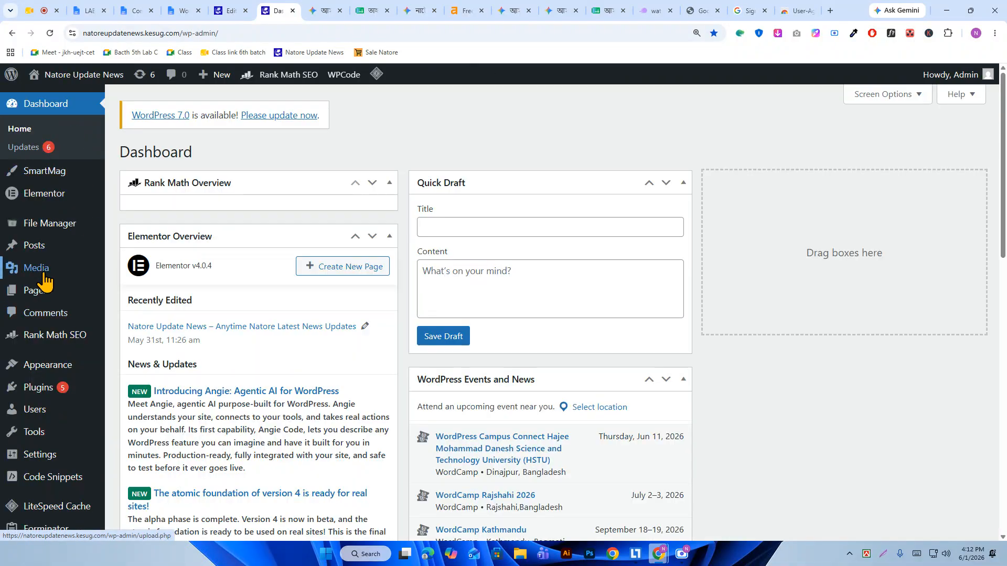
mouse_move(47, 250)
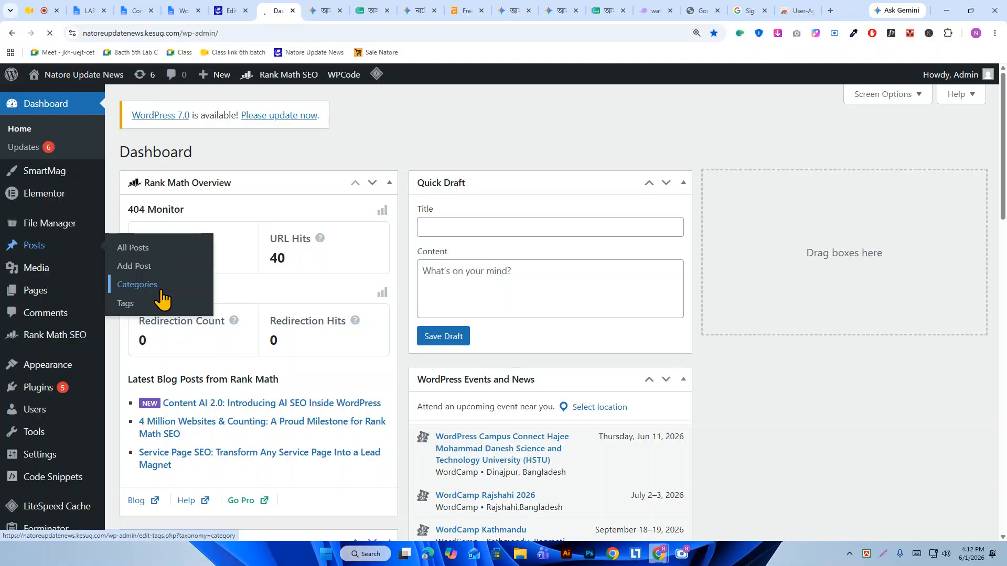
left_click(161, 299)
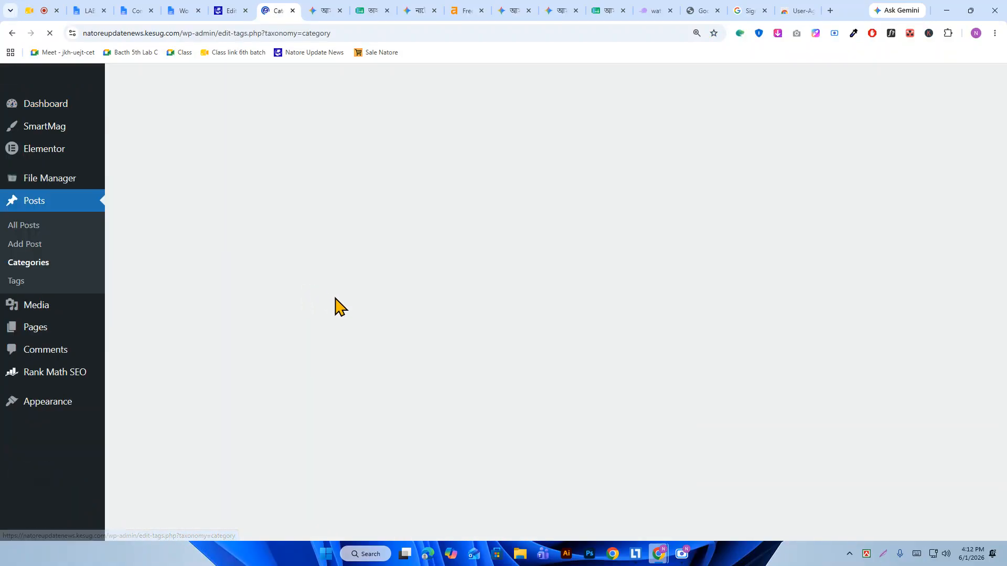
- Copy the link address of the Water Bottle Reviews category page
scroll(522, 317, "down", 1)
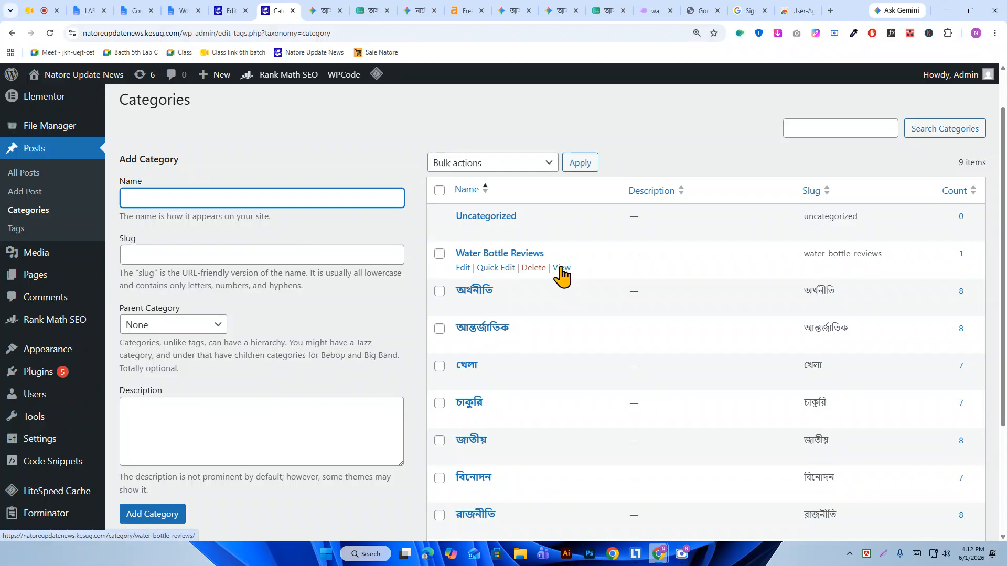
right_click(561, 268)
left_click(610, 379)
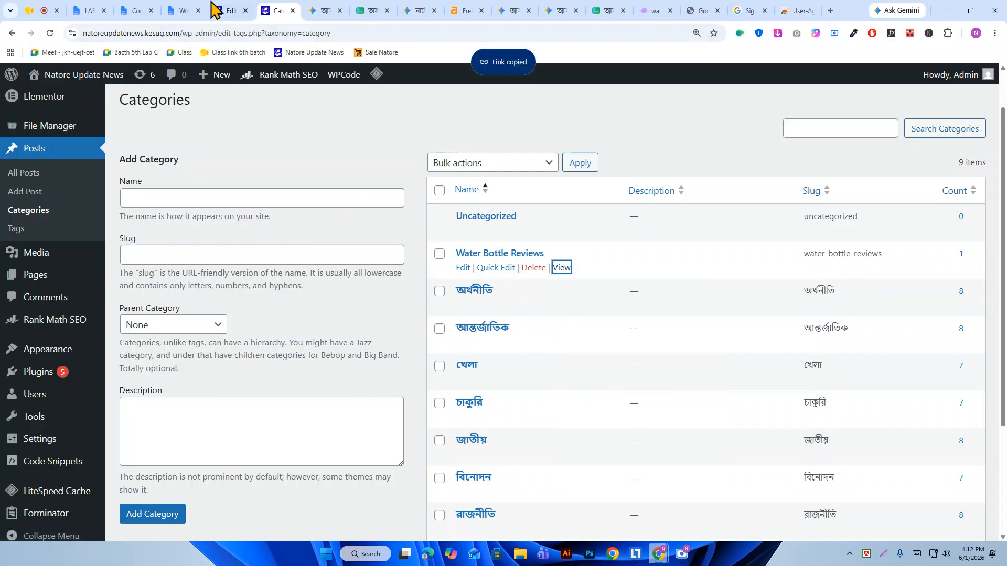
- In the post's third intro paragraph, link the words "glass water bottles" to the copied Water Bottle Reviews category URL
left_click(225, 10)
scroll(270, 316, "up", 15)
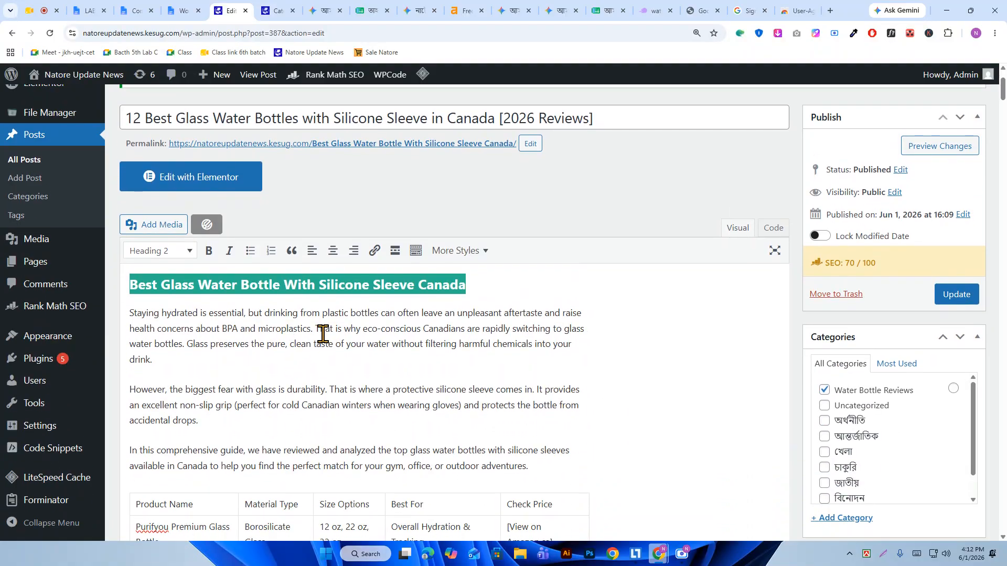
left_click(352, 325)
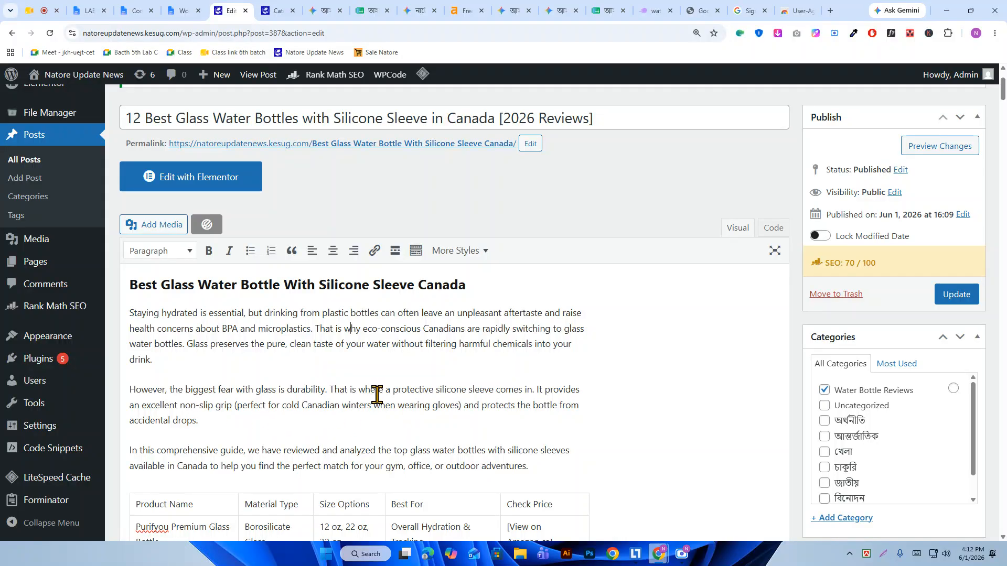
scroll(385, 399, "down", 1)
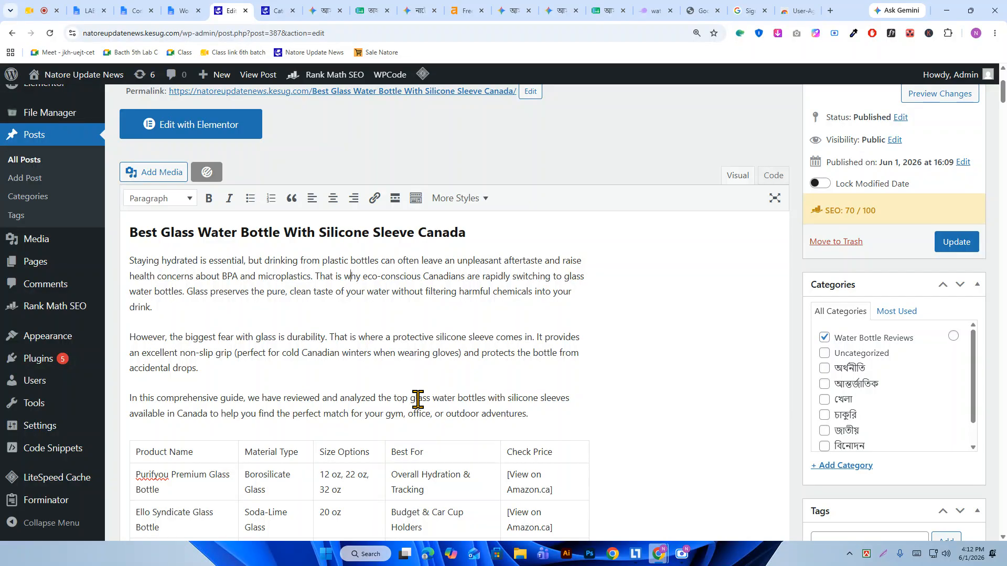
left_click_drag(411, 399, 462, 397)
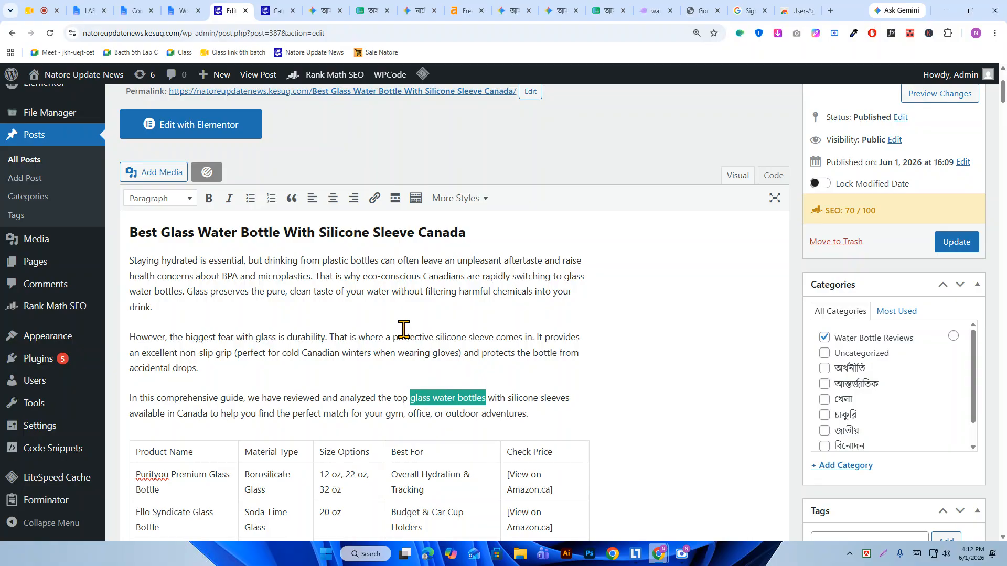
key("ctrl+k")
key("ctrl+v")
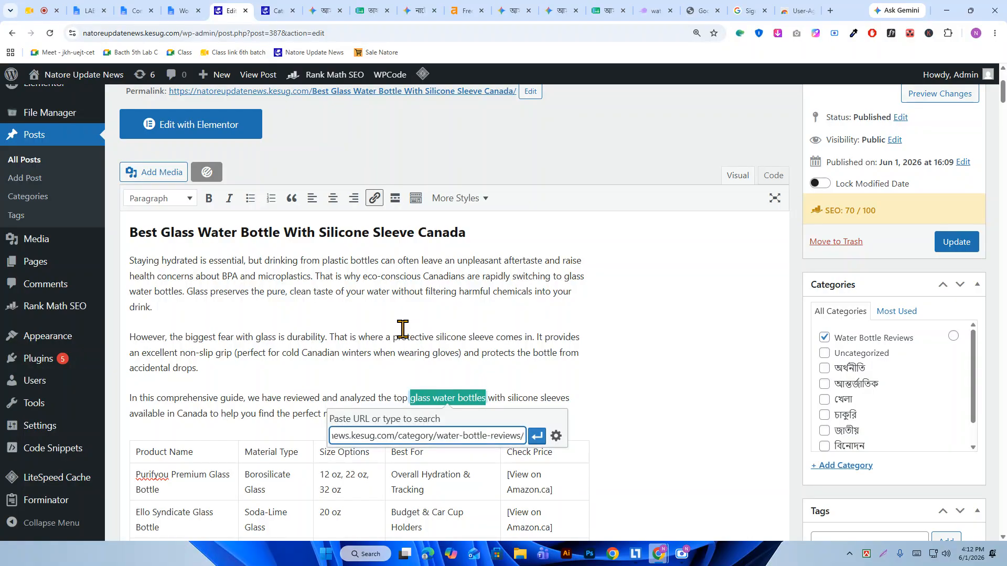
left_click(536, 439)
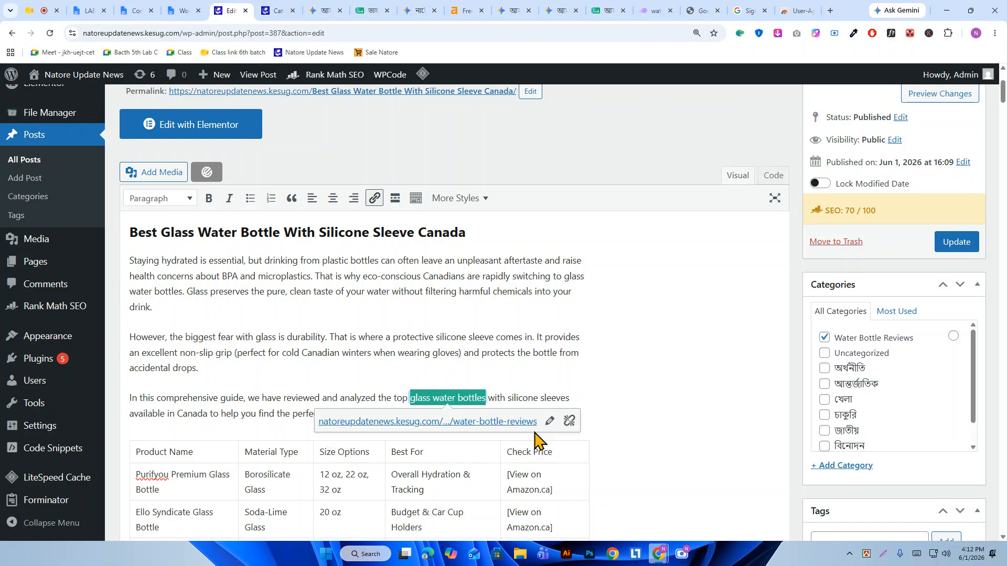
left_click(513, 336)
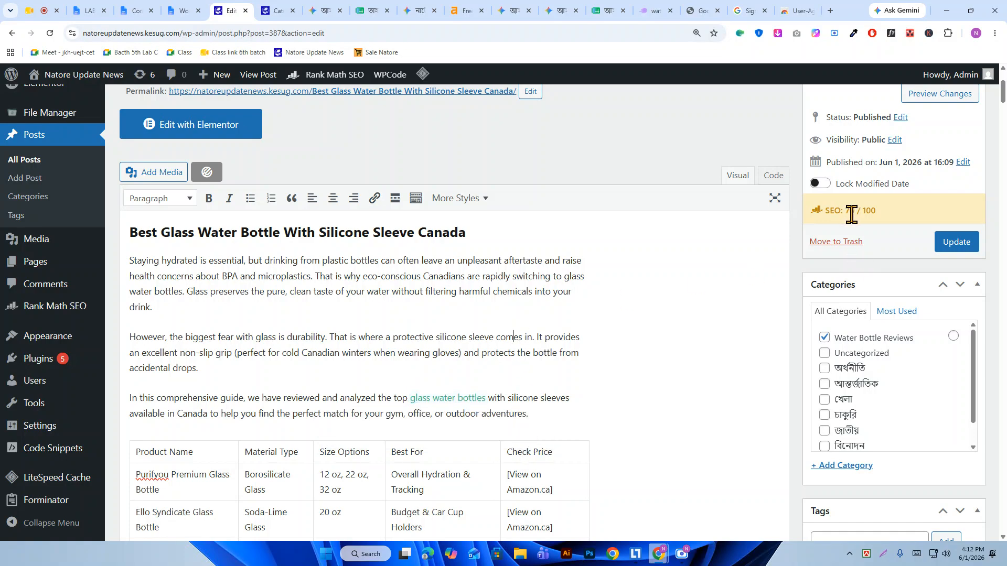
- Recheck the Additional SEO results for the post's internal and outbound links
scroll(196, 360, "down", 20)
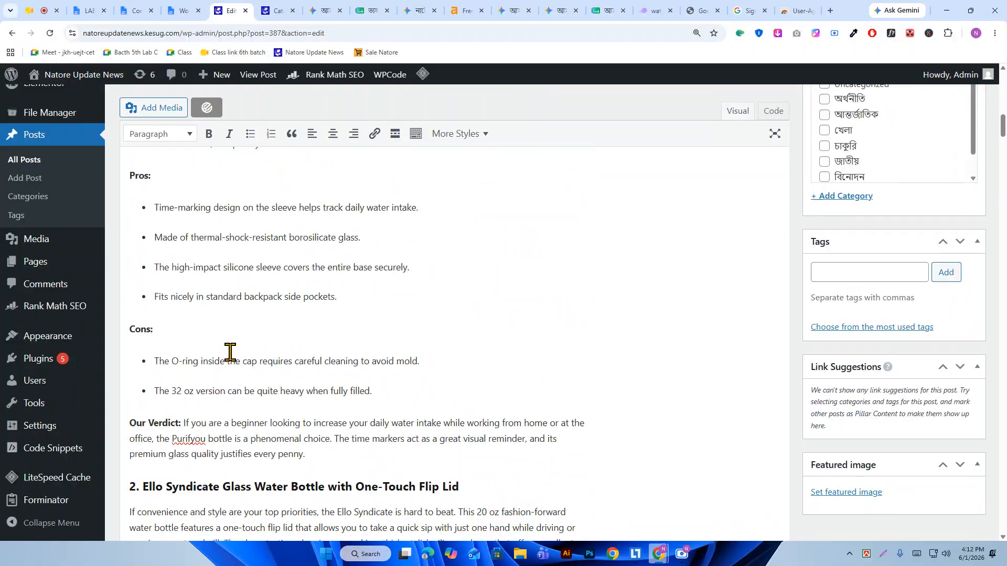
scroll(259, 359, "down", 20)
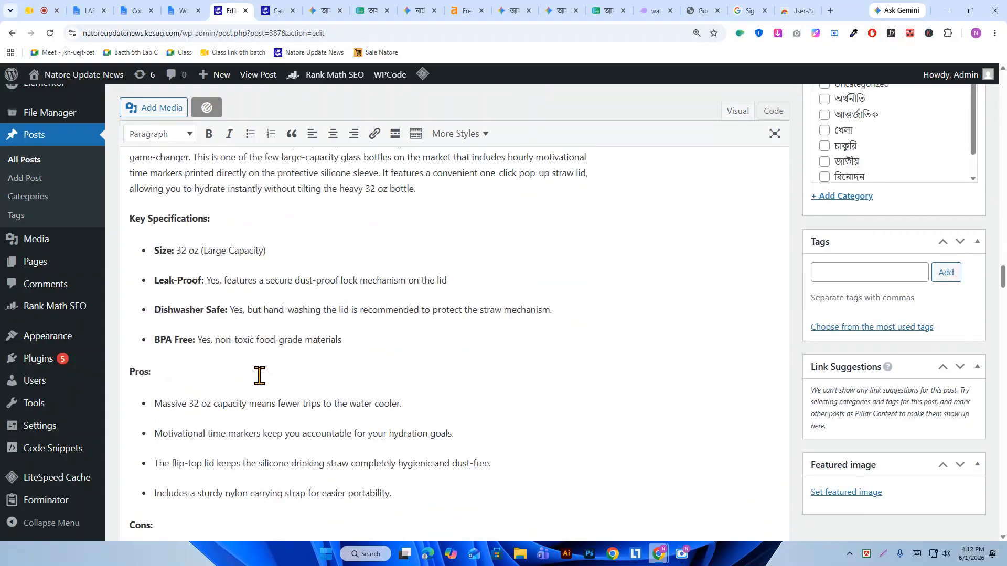
scroll(243, 371, "down", 20)
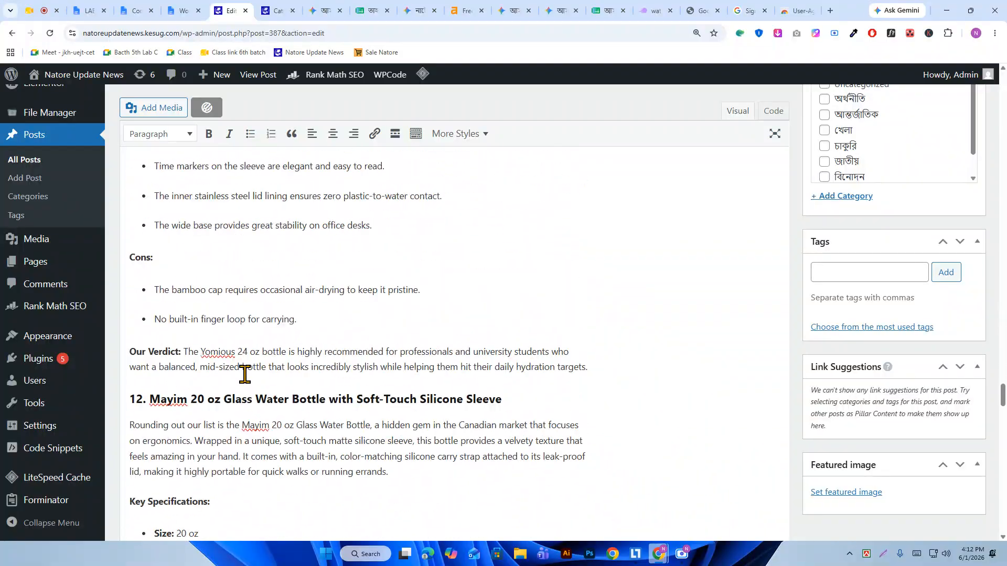
scroll(233, 373, "down", 20)
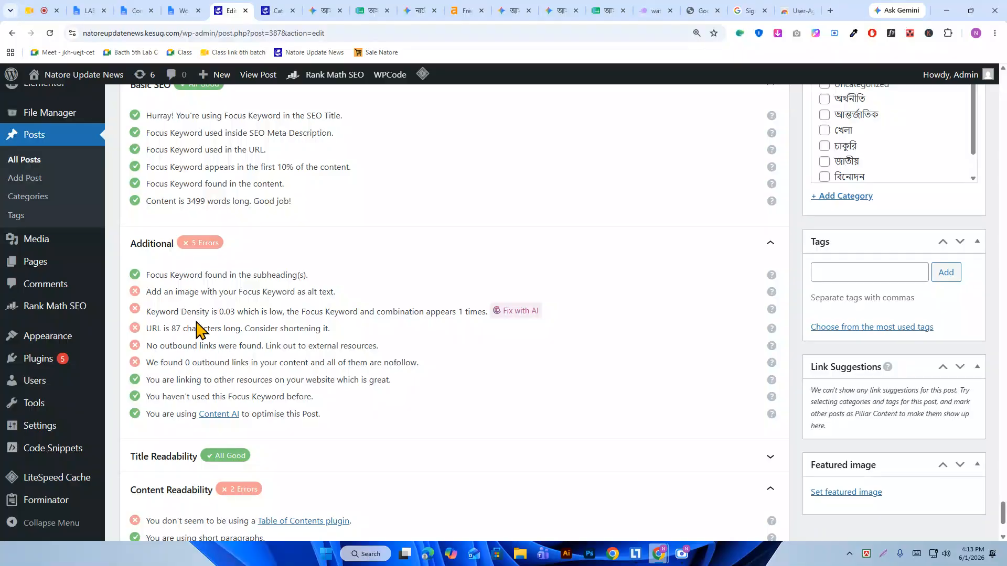
- Look through the post's FAQ, buyer's guide and silicone sleeve sections
scroll(194, 365, "up", 15)
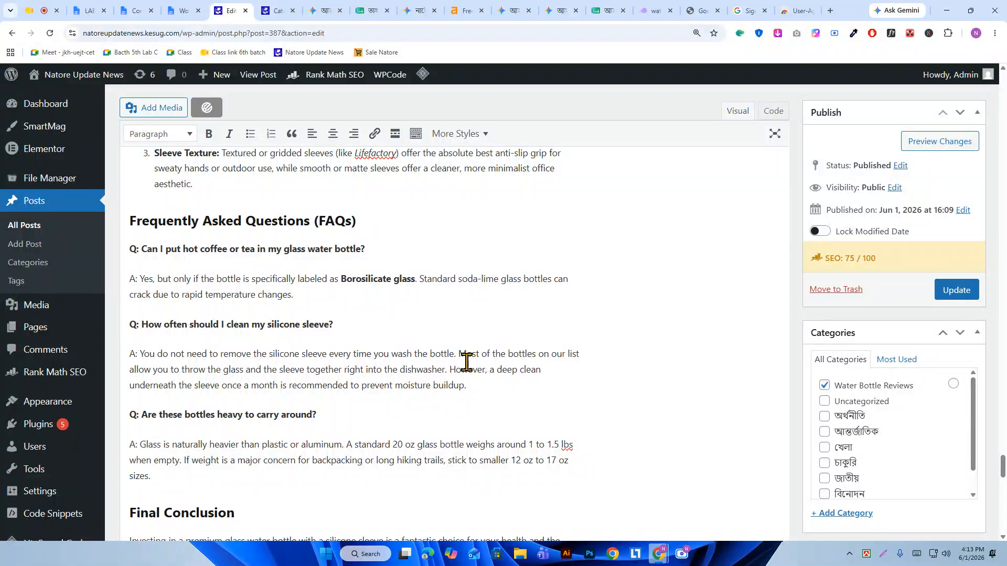
scroll(390, 346, "up", 1)
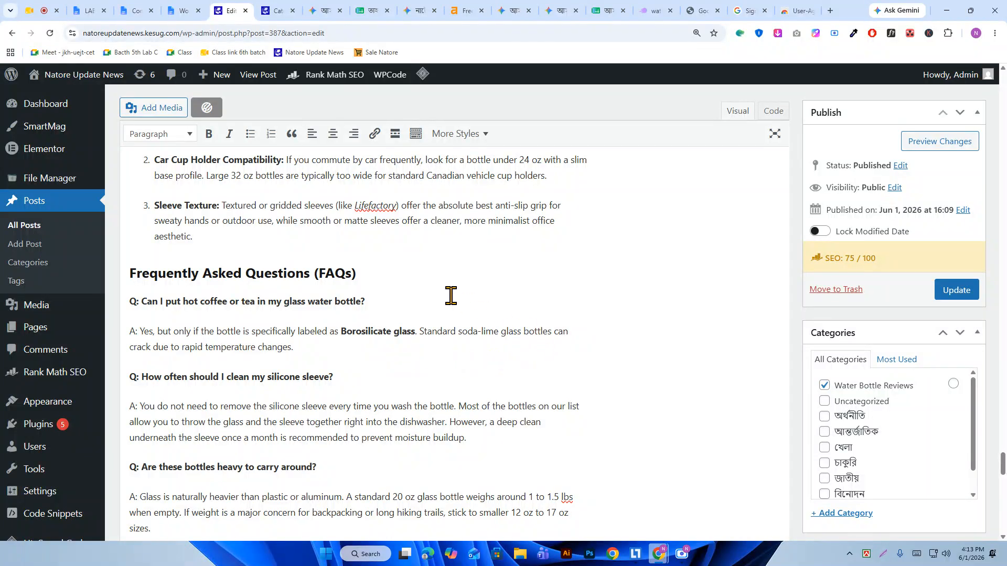
scroll(489, 306, "up", 1)
scroll(529, 298, "up", 1)
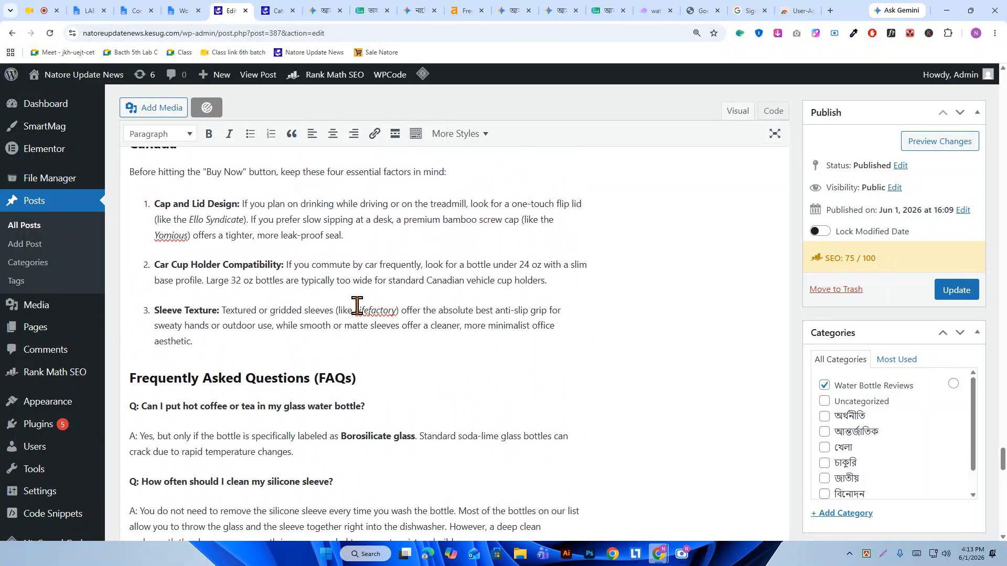
scroll(387, 300, "up", 4)
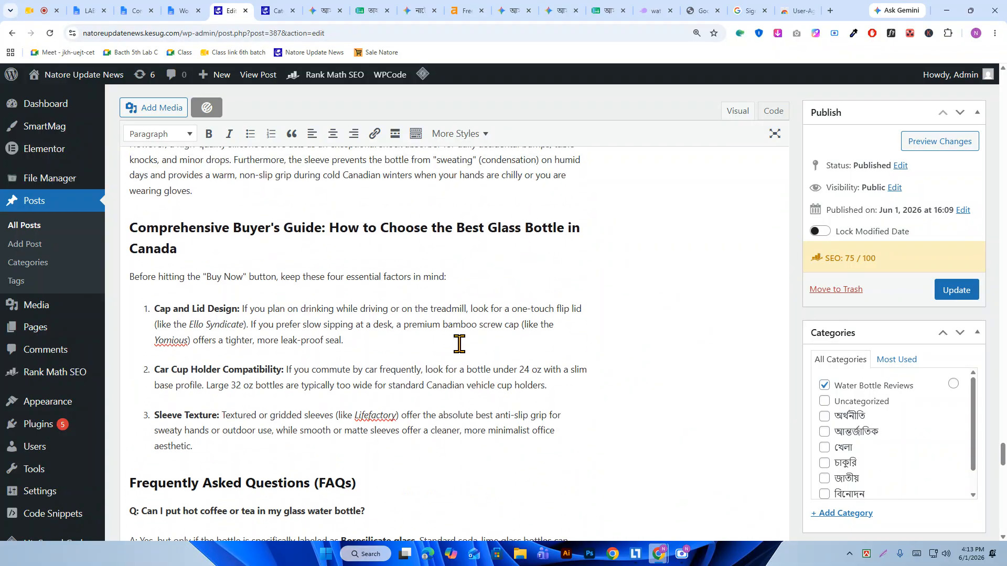
scroll(457, 336, "up", 1)
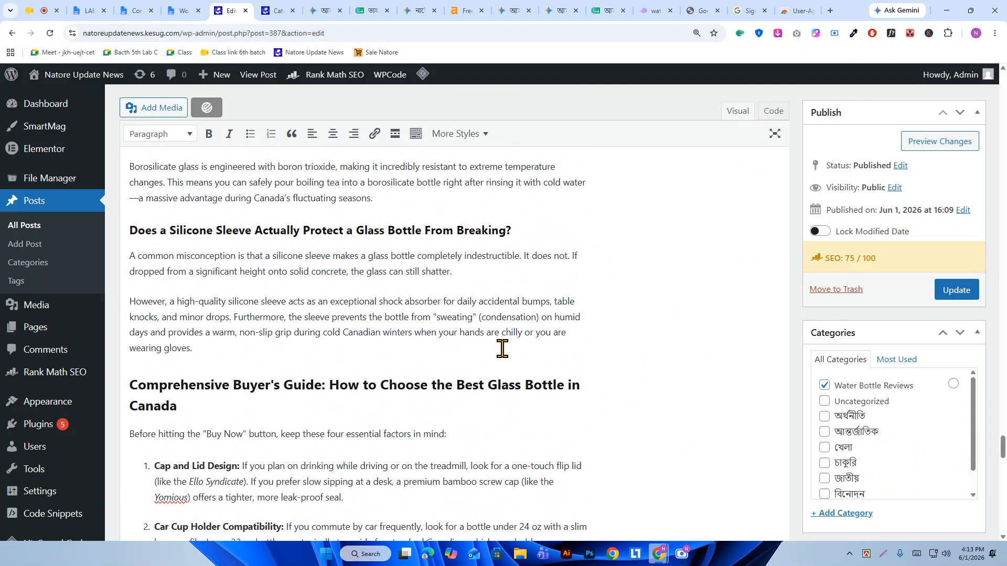
scroll(503, 349, "down", 10)
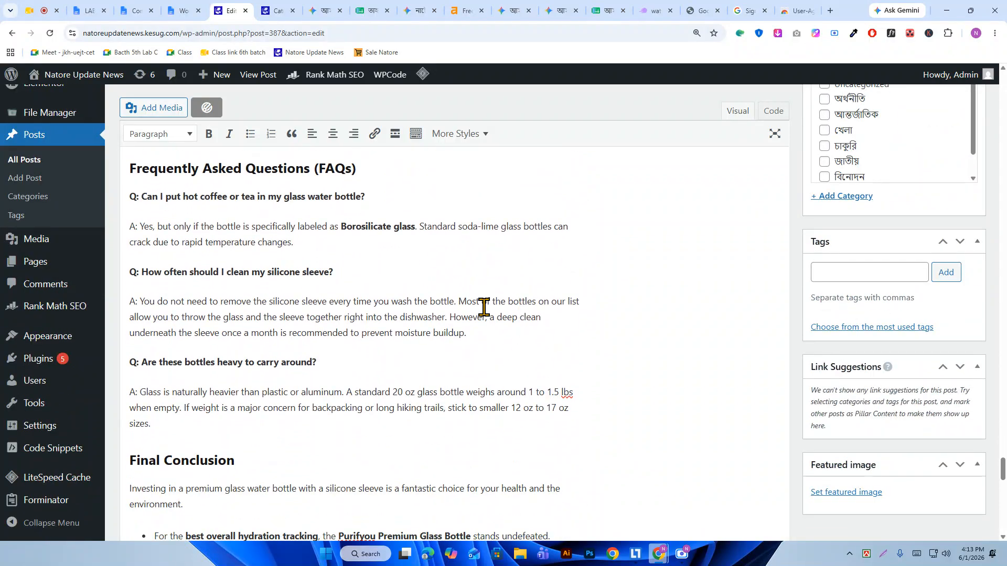
- Link the words "Most of the bottles" in the silicone sleeve cleaning FAQ answer, entering "kesu" for the link target
left_click_drag(473, 302, 525, 307)
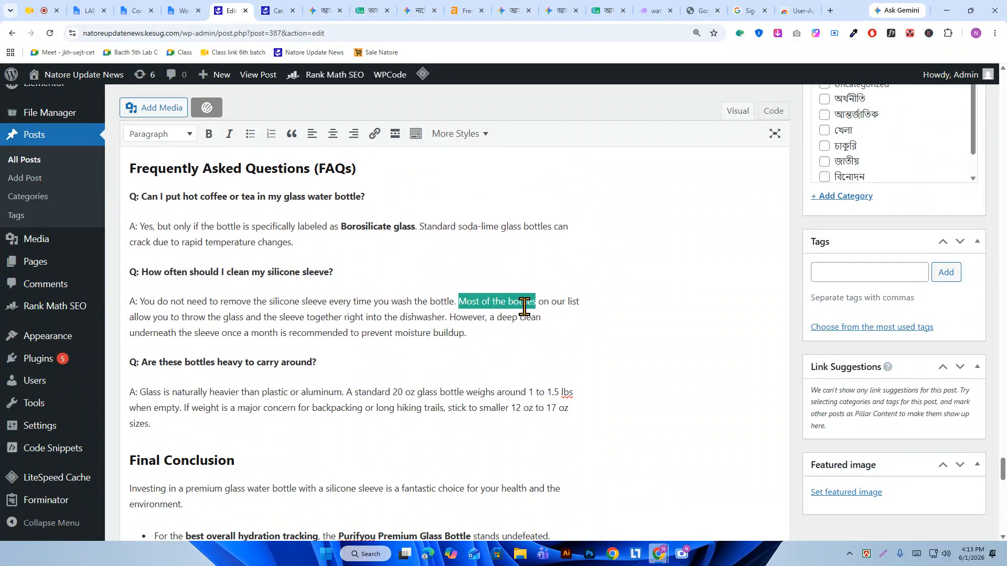
key("ctrl+k")
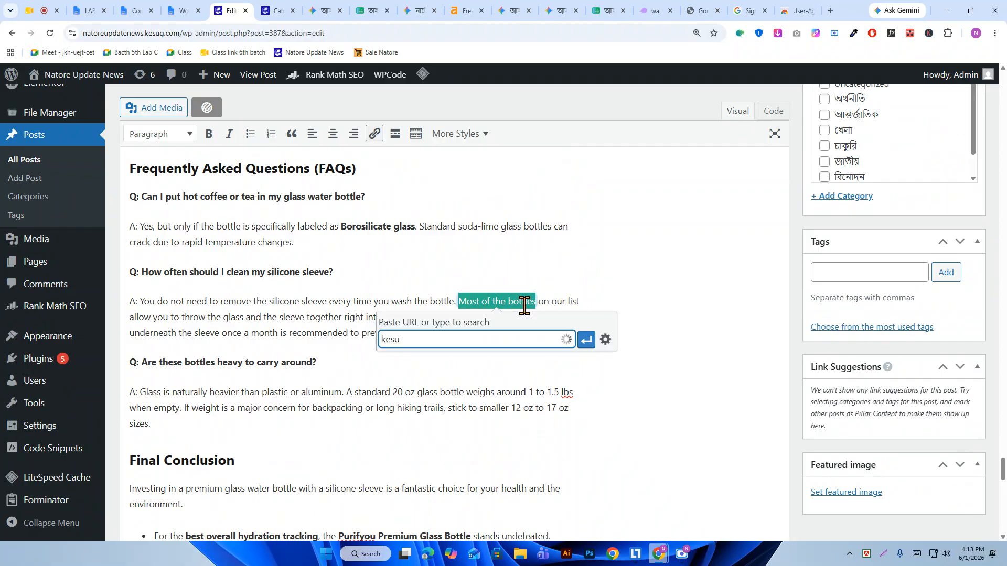
left_click(586, 341)
left_click(381, 314)
- Review the focus keyword and the Basic SEO and Additional checks in the post's Rank Math SEO section
scroll(382, 318, "down", 15)
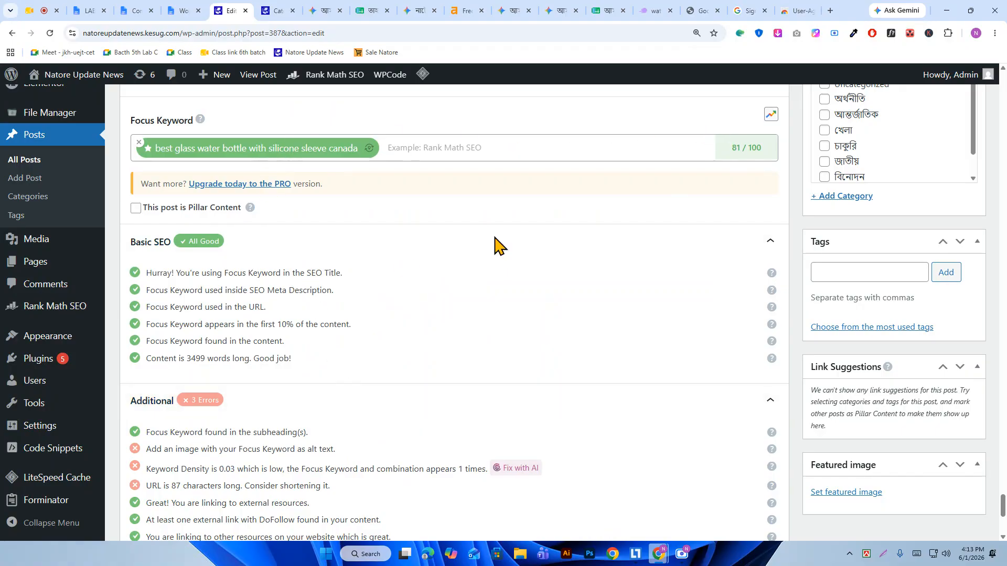
scroll(257, 329, "down", 3)
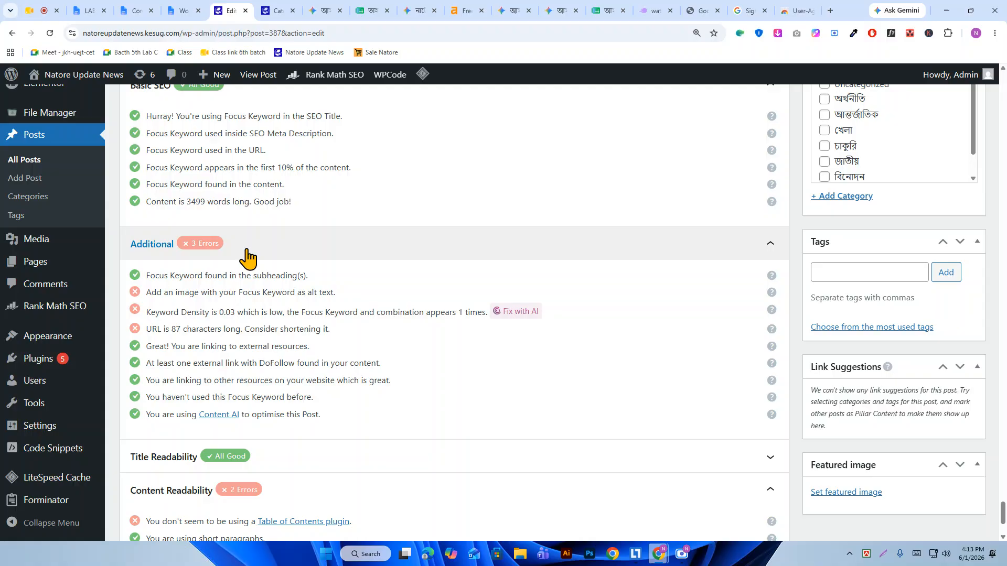
scroll(247, 254, "up", 3)
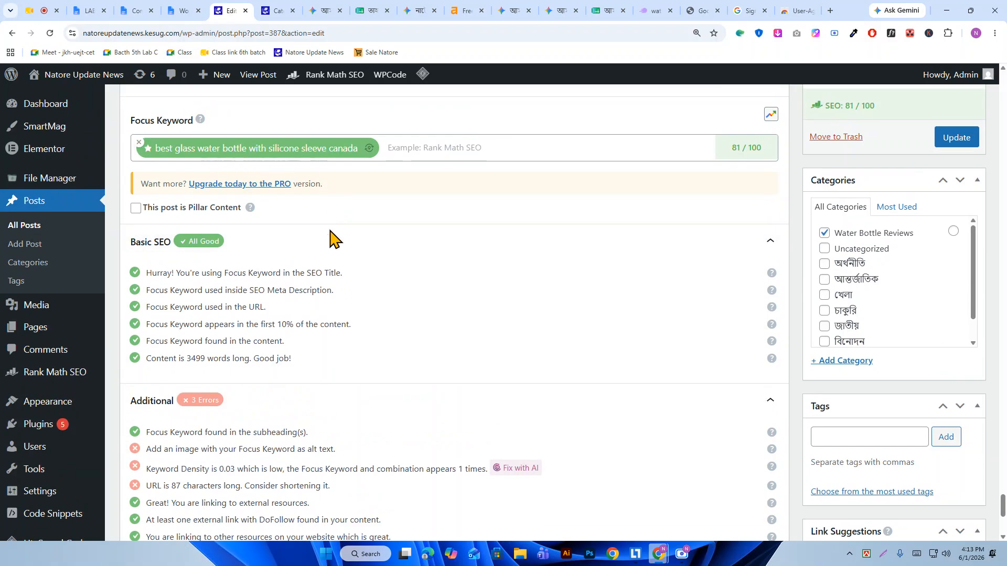
scroll(698, 367, "down", 3)
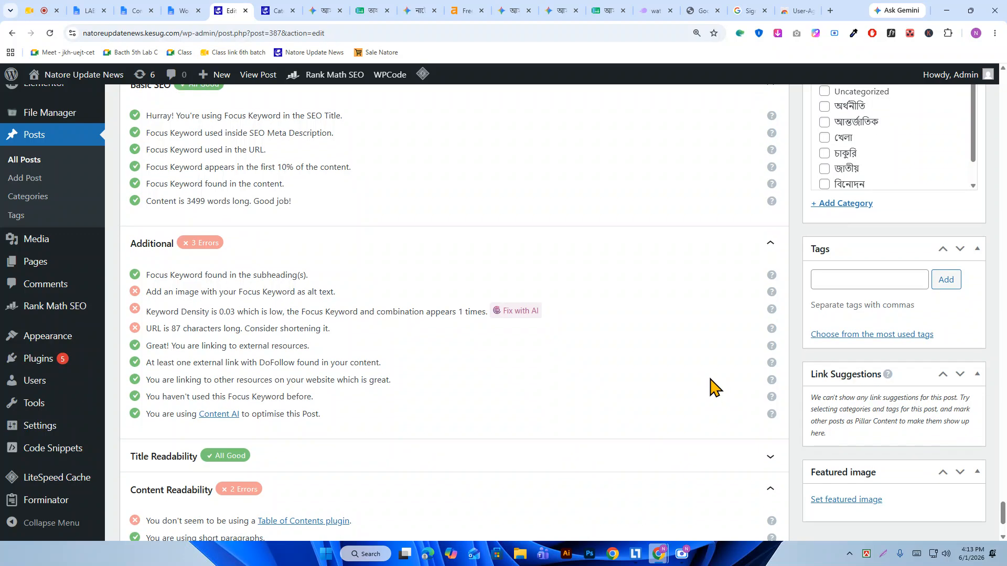
- Close the unneeded browser tabs at the end of the row and open canva.com in place of the Google Ads page
left_click(806, 11)
left_click(811, 10)
left_click(812, 11)
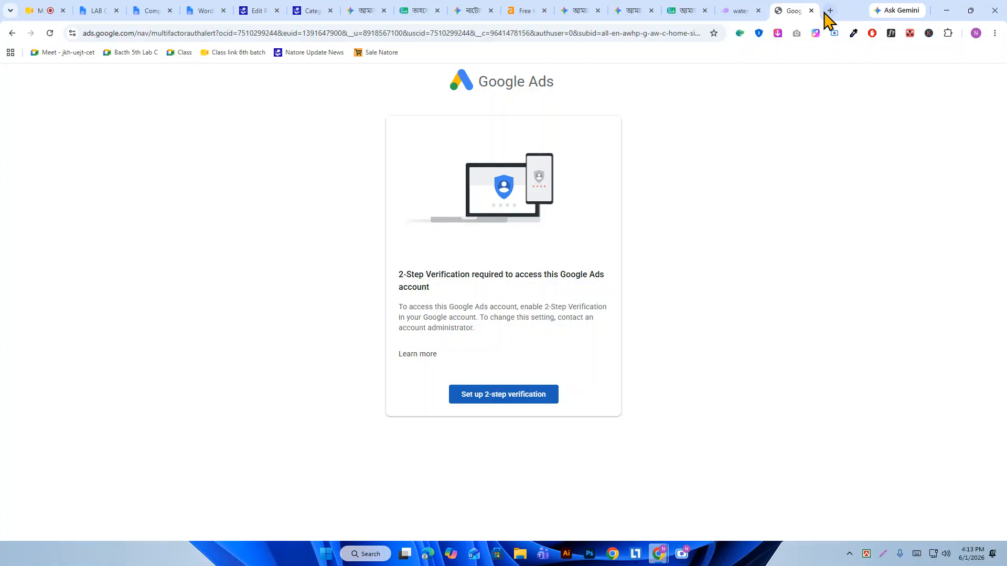
left_click(675, 30)
type("canva.com")
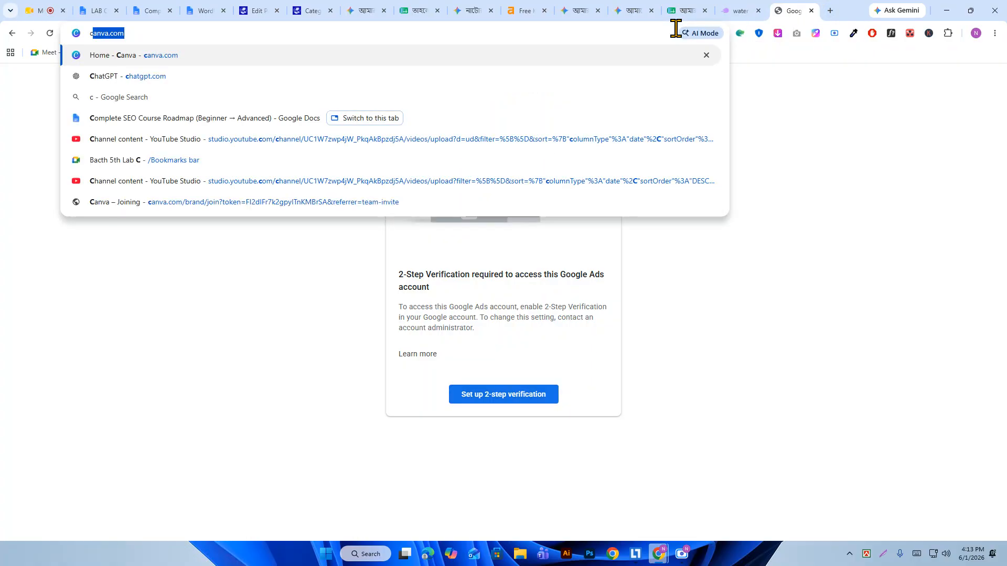
key("Return")
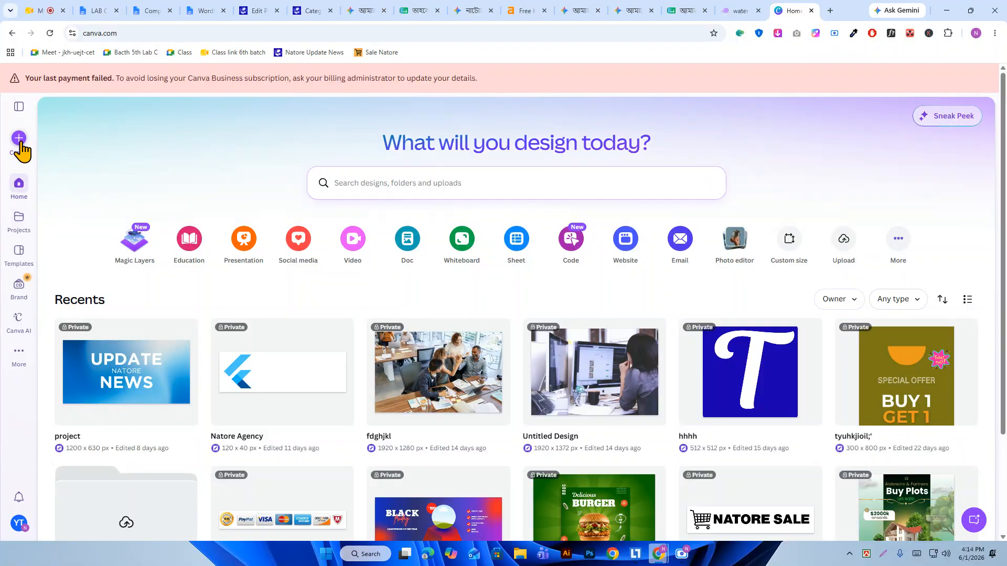
- Create a new custom-size Canva design 1200 px wide and 628 px high
left_click(21, 149)
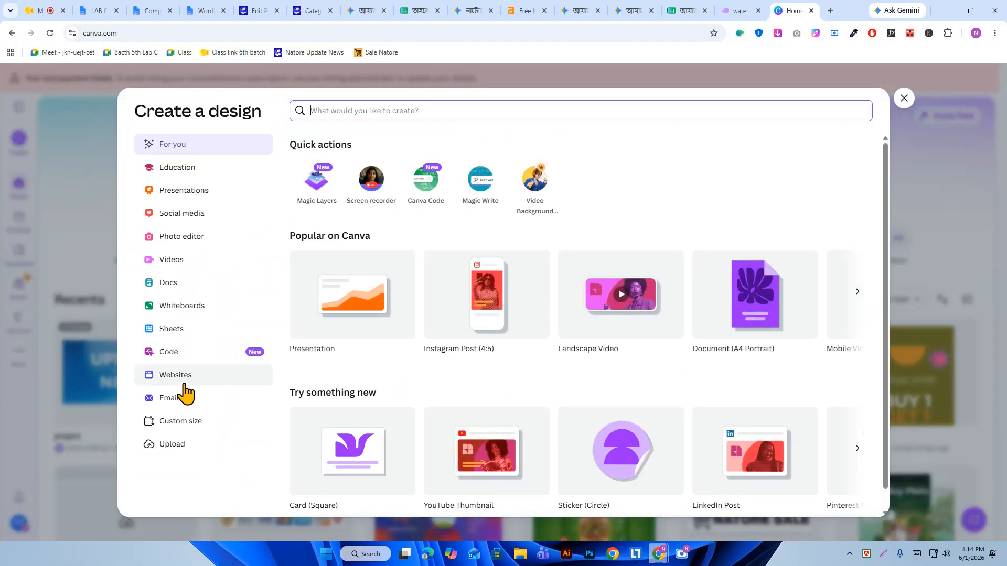
left_click(181, 423)
left_click(357, 170)
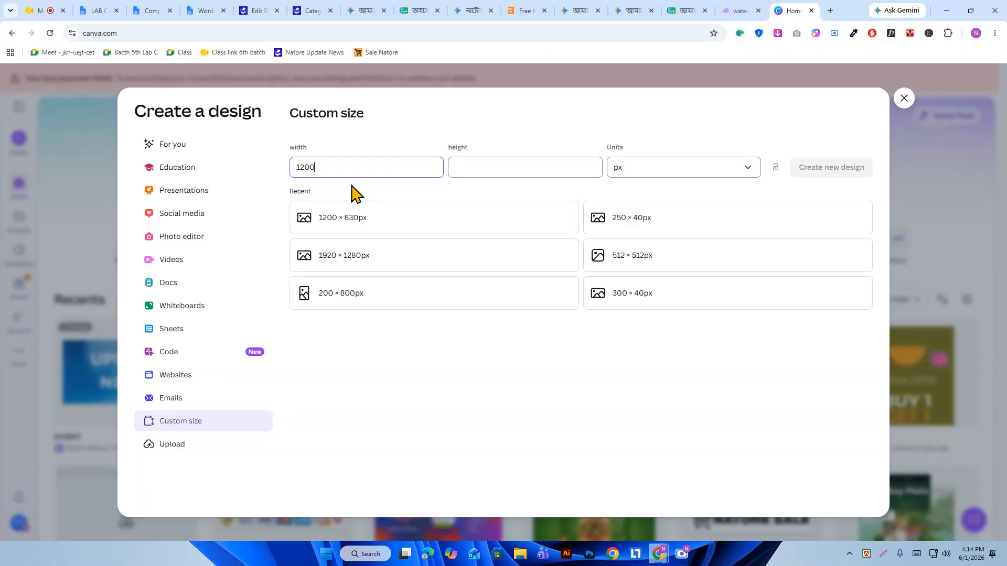
left_click(492, 168)
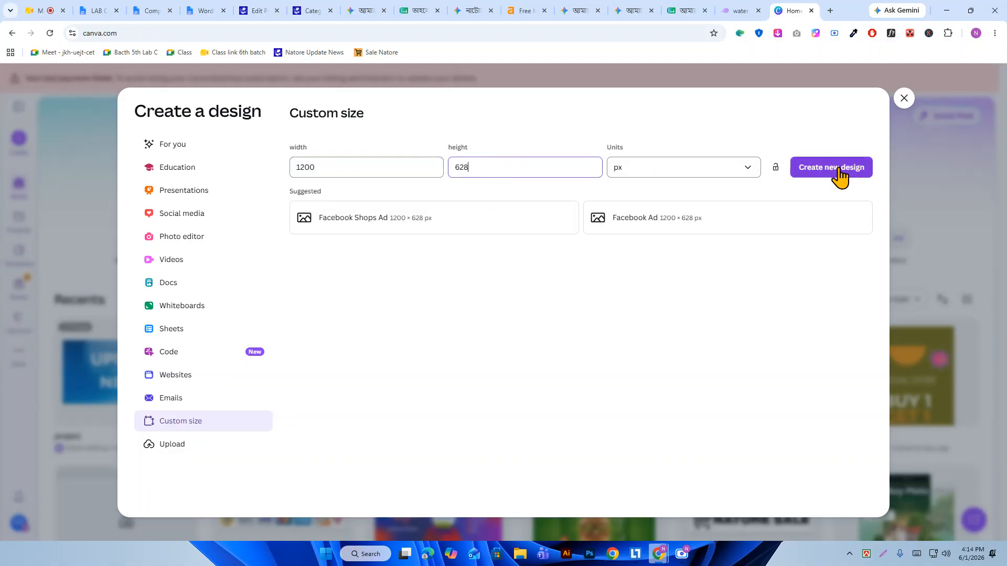
left_click(839, 175)
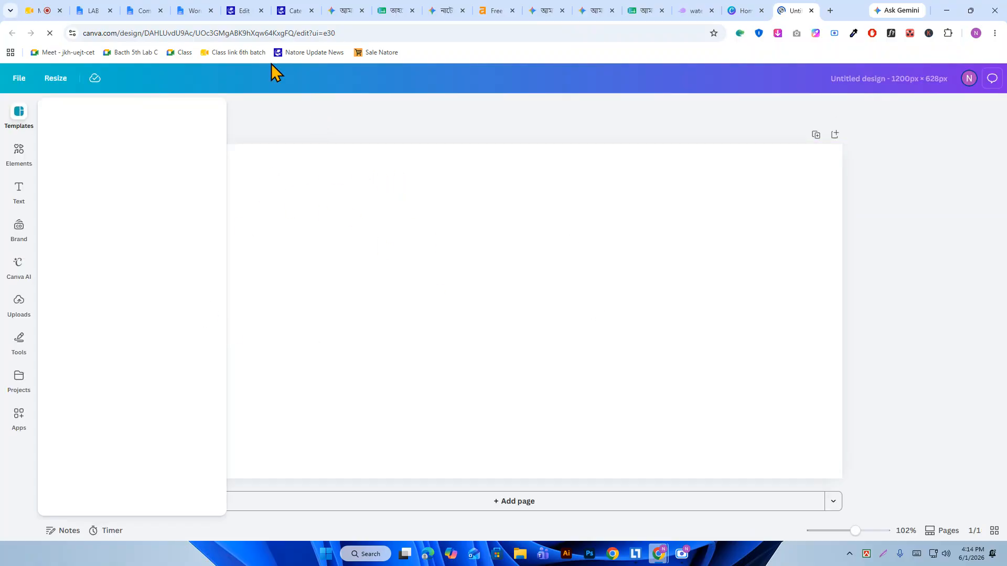
- Switch back to the WordPress post and copy "Glass Water Bottle" from its SEO snippet title, leaving the snippet unchanged
left_click(246, 8)
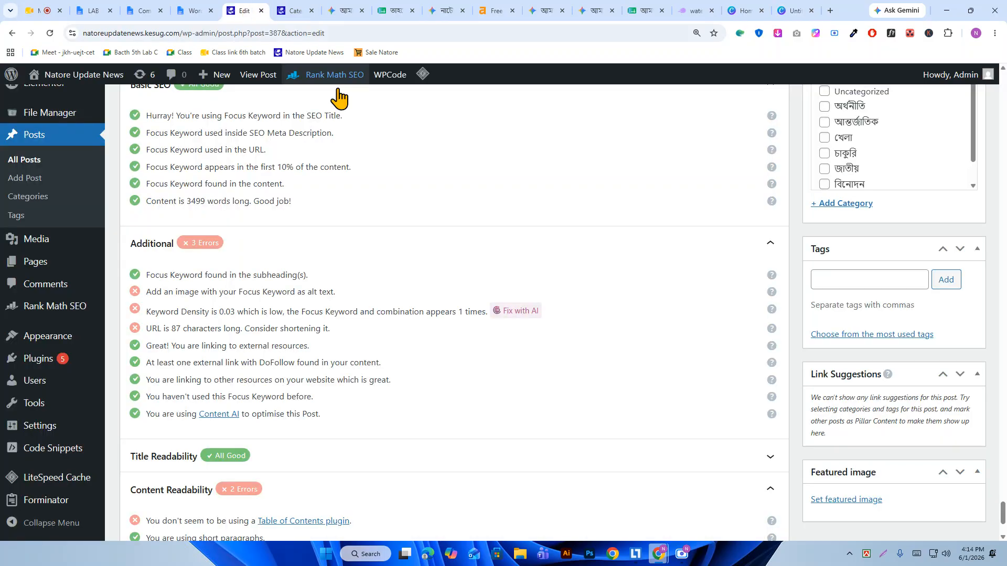
scroll(243, 322, "up", 7)
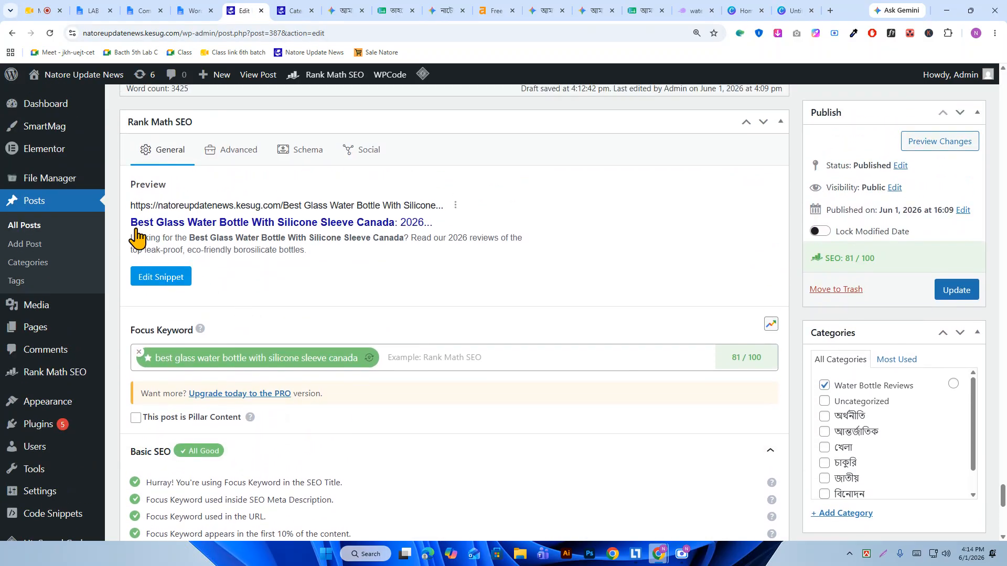
left_click(153, 282)
left_click(340, 314)
left_click_drag(335, 313, 385, 313)
right_click(386, 313)
left_click(426, 249)
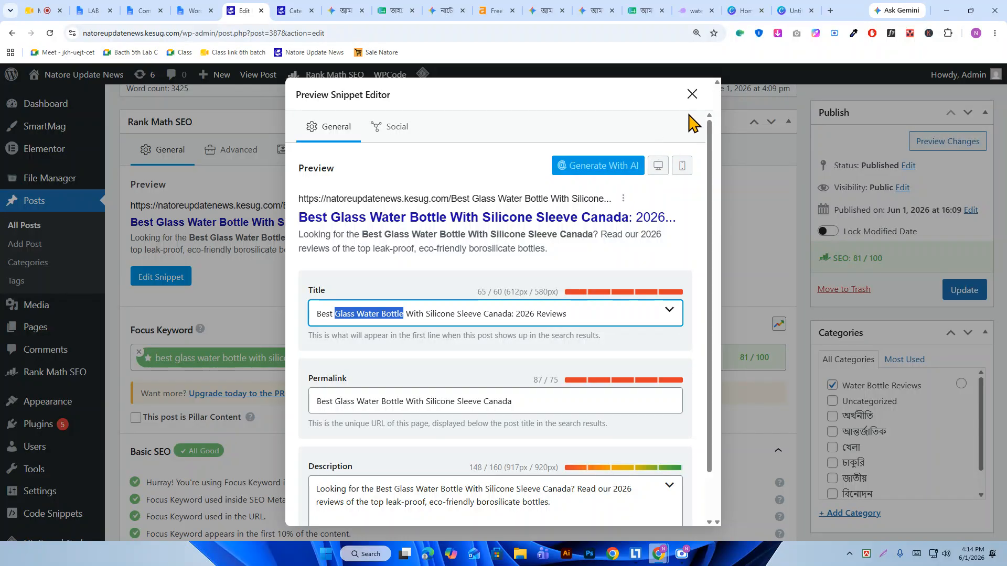
left_click(693, 94)
- In the new Canva design, search the elements for "Glass Water Bottle" and limit the results to photos
left_click(795, 11)
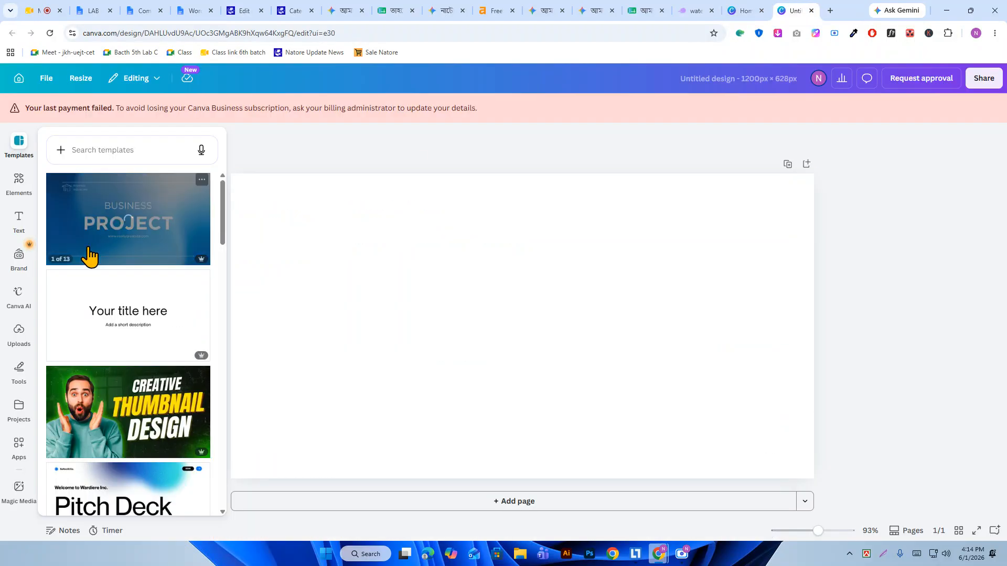
left_click(19, 181)
right_click(138, 155)
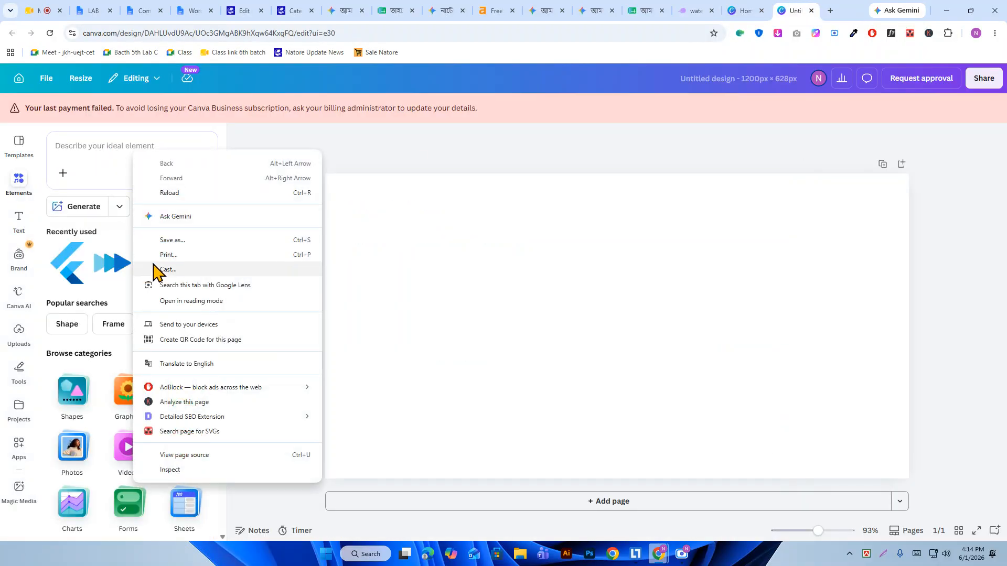
left_click(74, 148)
right_click(76, 152)
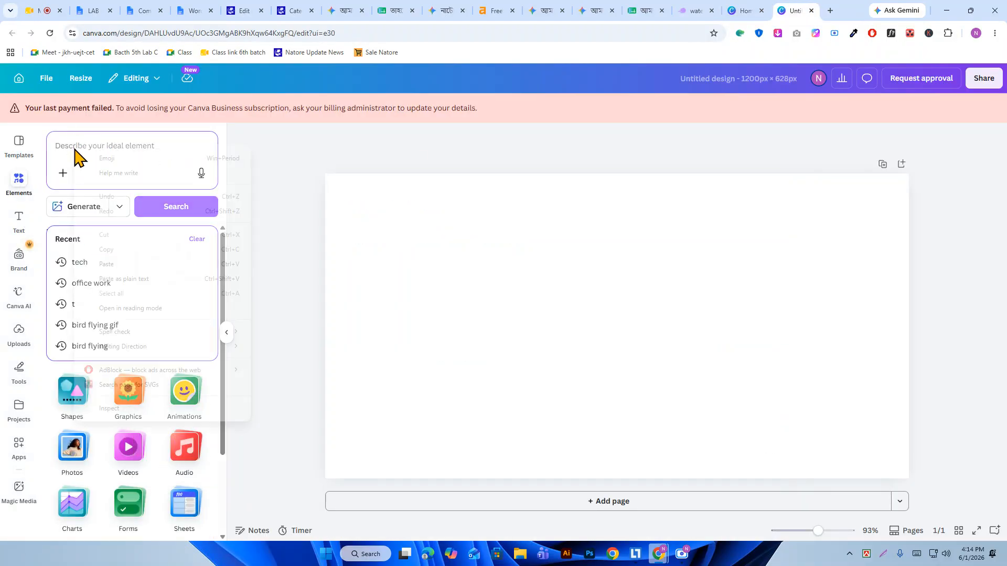
left_click(108, 264)
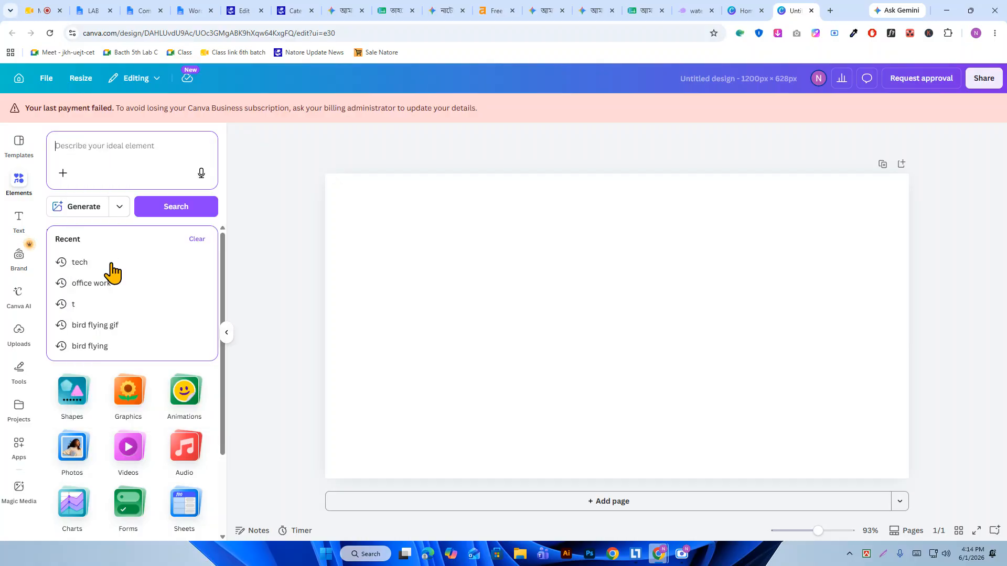
left_click(175, 210)
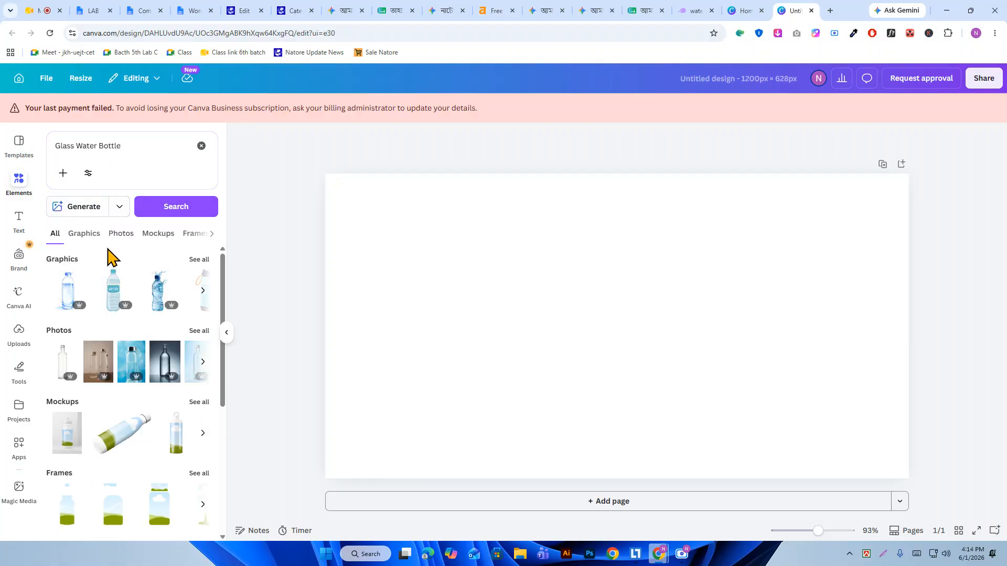
left_click(125, 235)
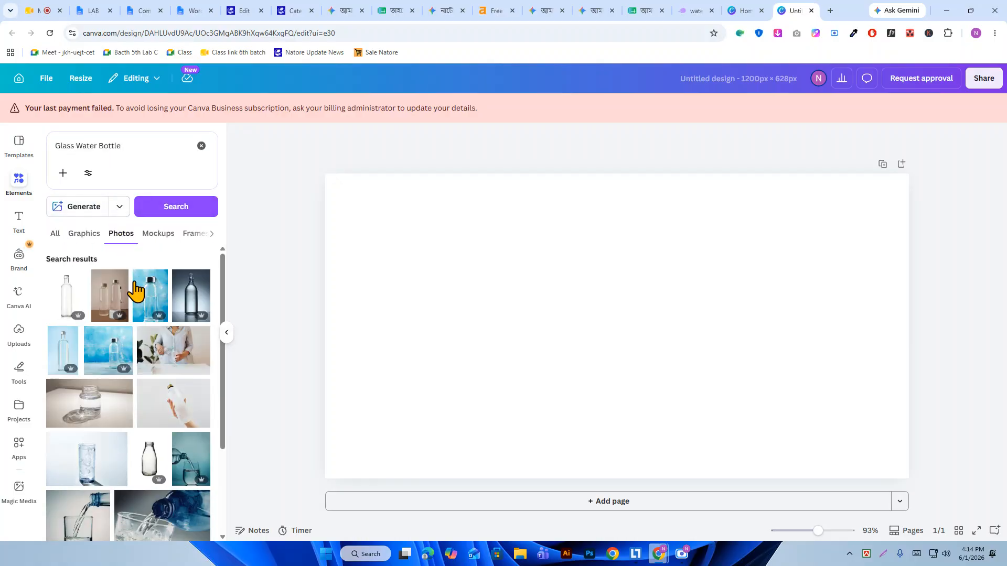
- Add the dark teal photo of water pouring from a bottle into a glass and set it as the page background
scroll(140, 330, "down", 1)
scroll(173, 321, "down", 3)
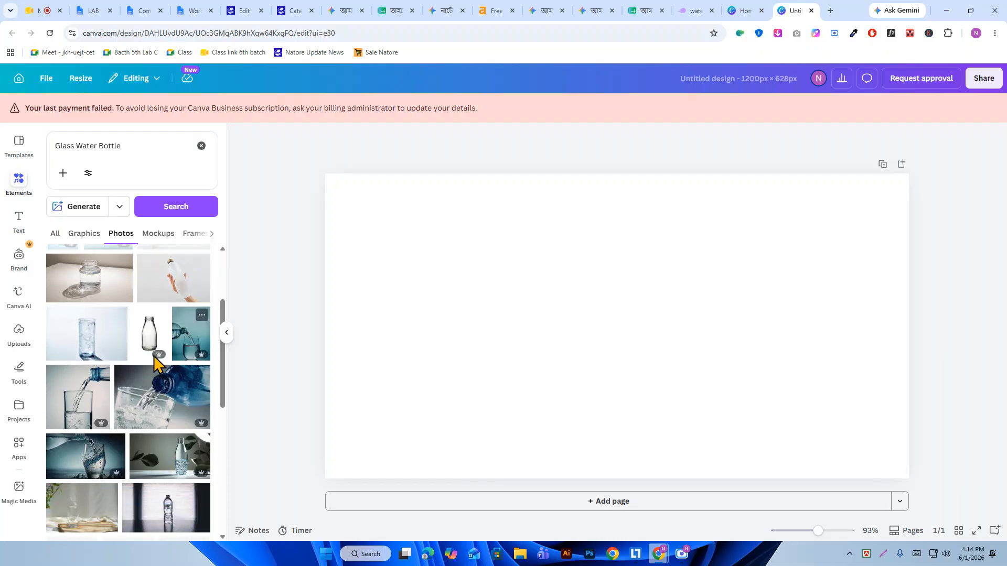
scroll(125, 373, "down", 2)
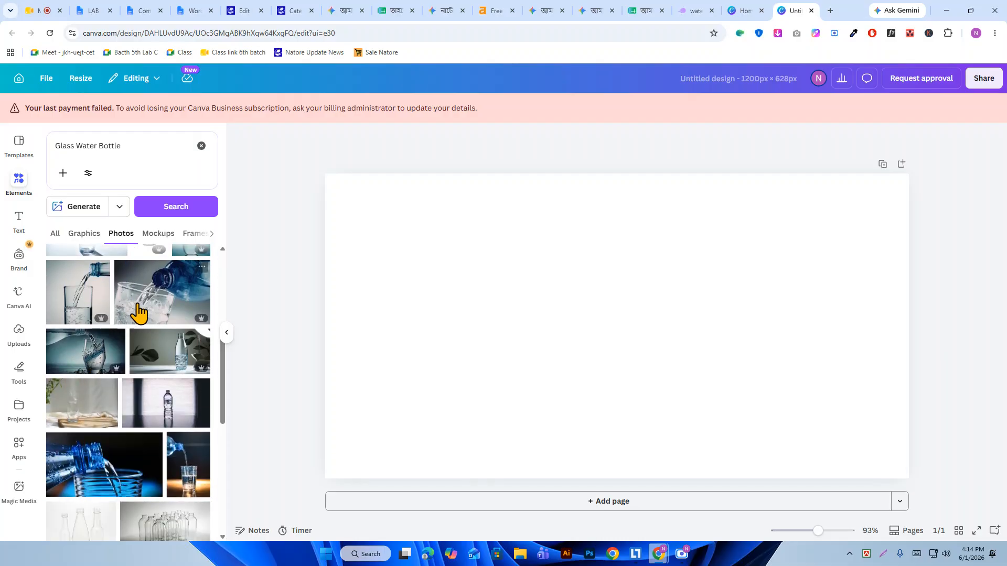
scroll(133, 346, "up", 1)
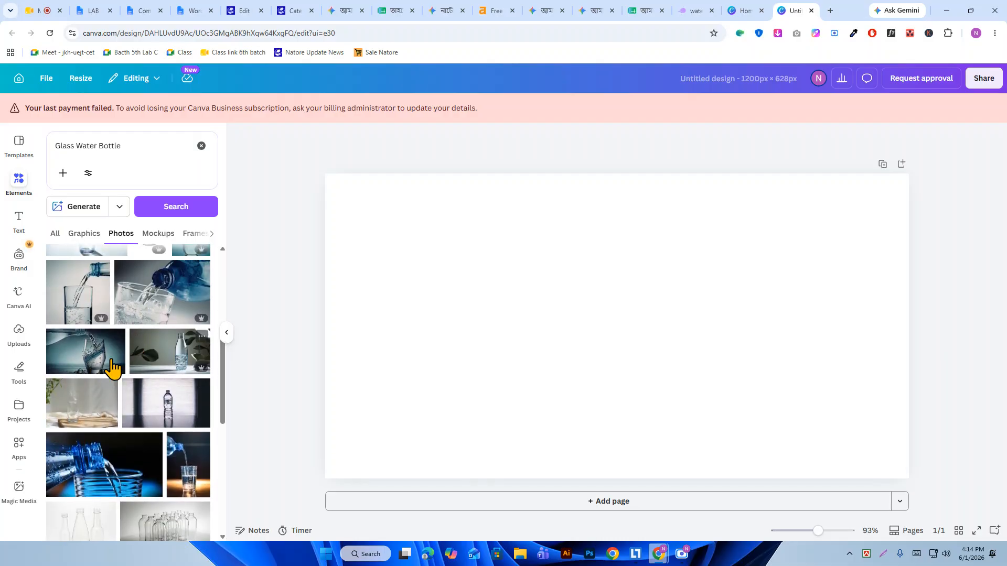
left_click(78, 356)
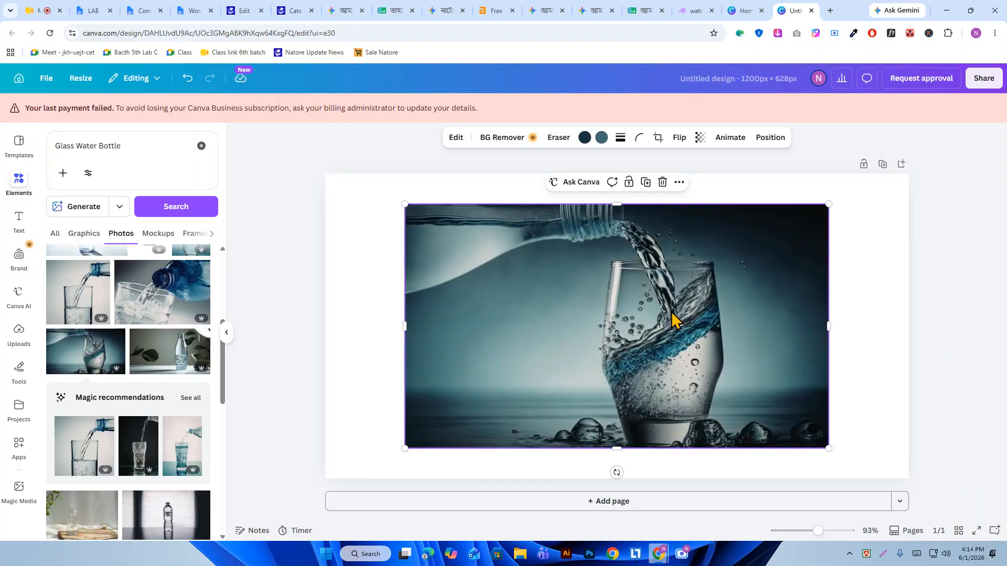
left_click_drag(711, 318, 639, 288)
right_click(639, 289)
left_click(721, 489)
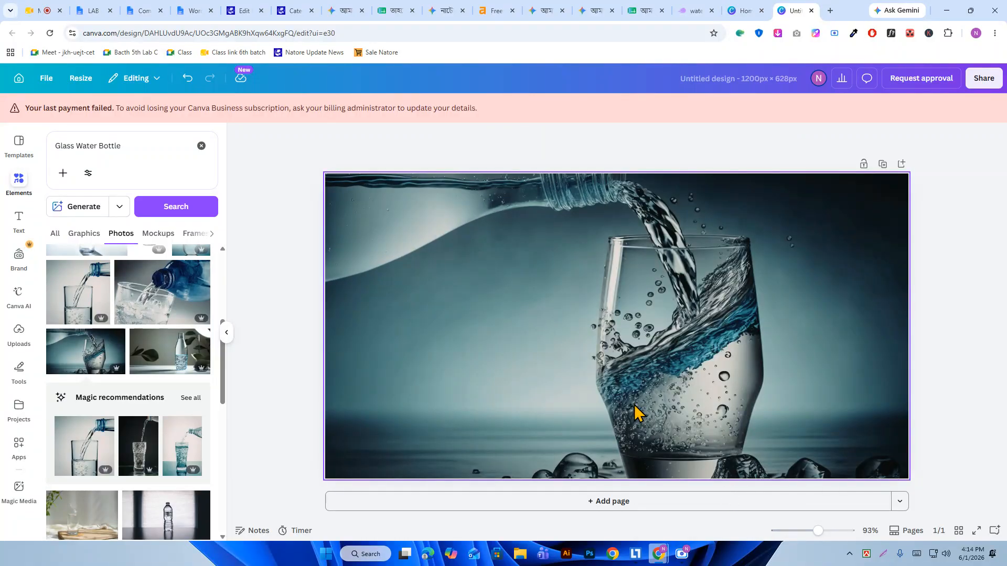
- Copy the WordPress post's focus keyword "best glass water bottle with silicone sleeve canada" into the Canva design's title
left_click(760, 78)
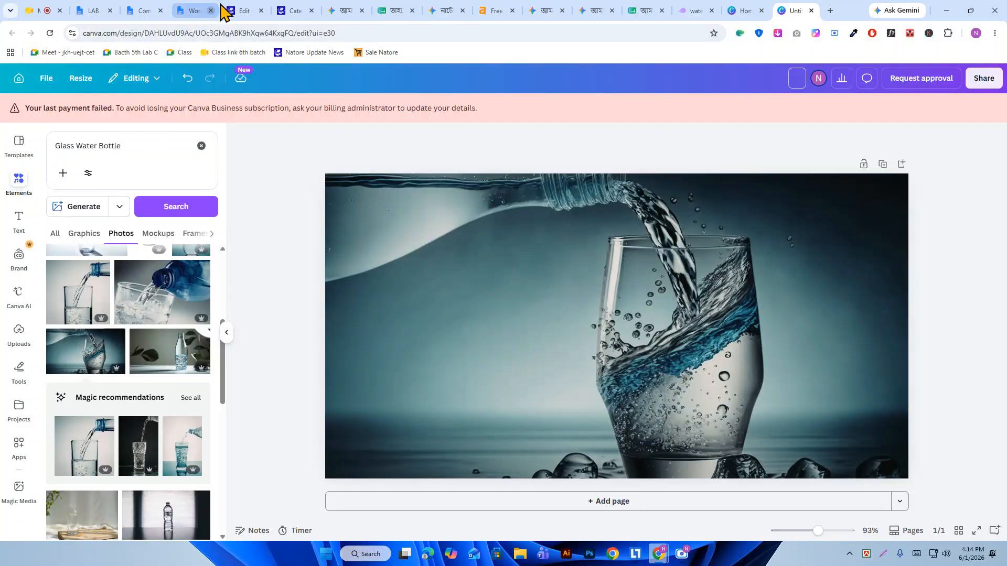
left_click(257, 9)
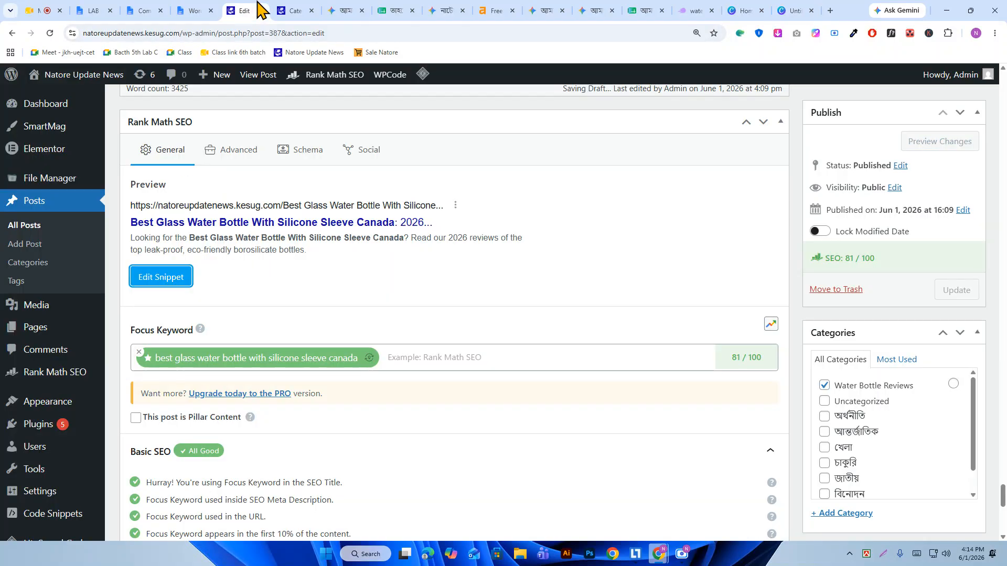
double_click(218, 357)
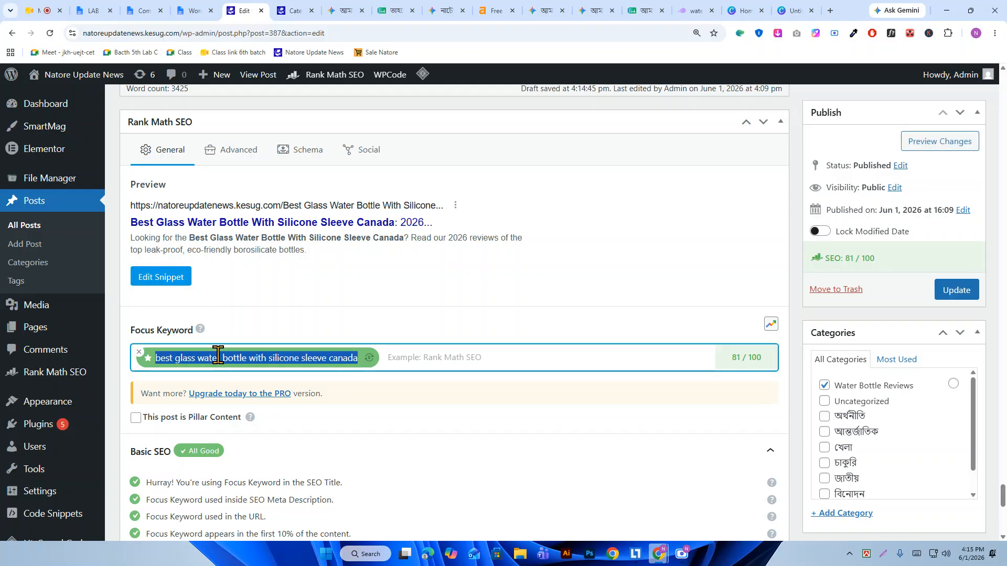
left_click(794, 10)
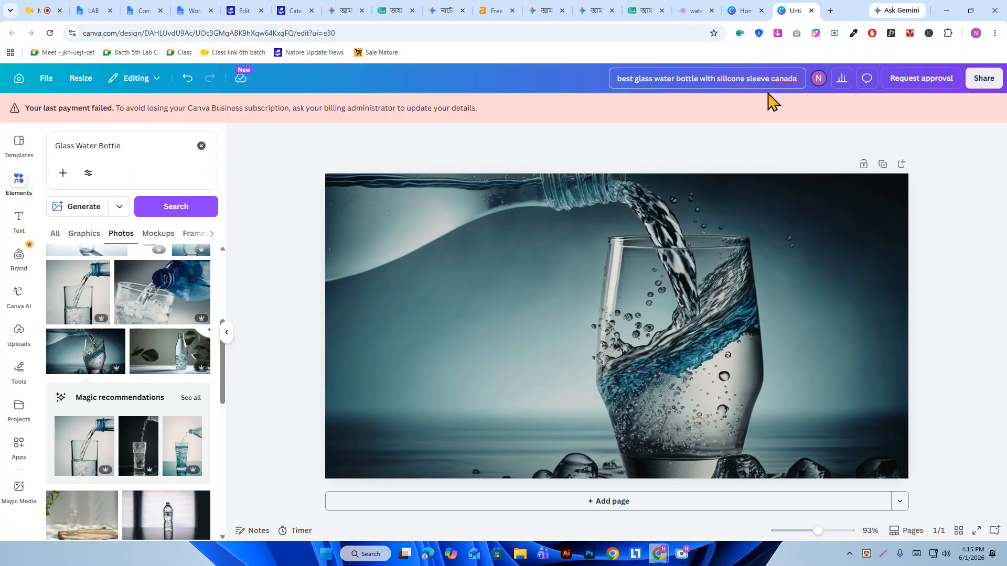
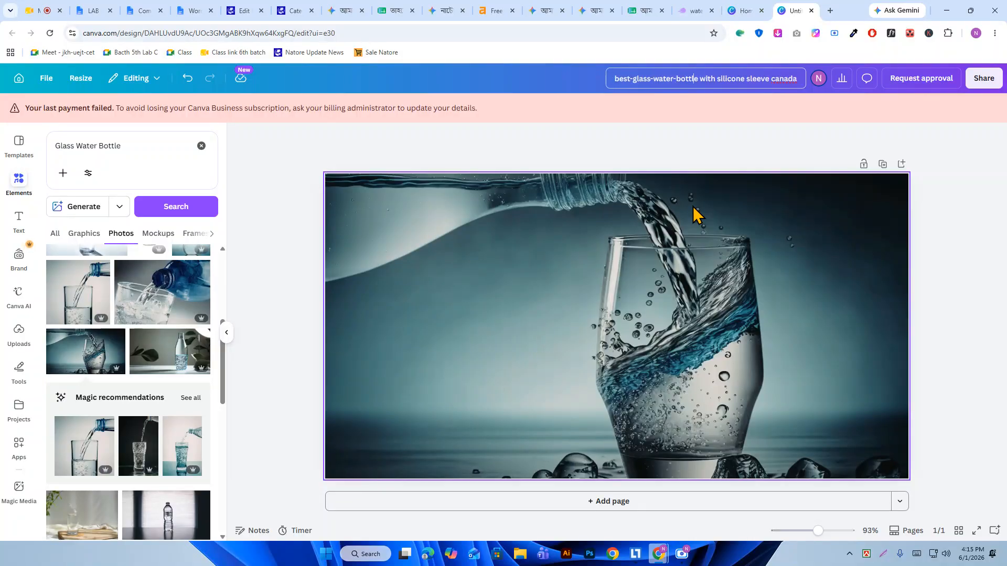
- Replace the remaining spaces in the design title with hyphens so it reads best-glass-water-bottle-with-silicone-sleeve-canada
type("-")
type("-")
type("-")
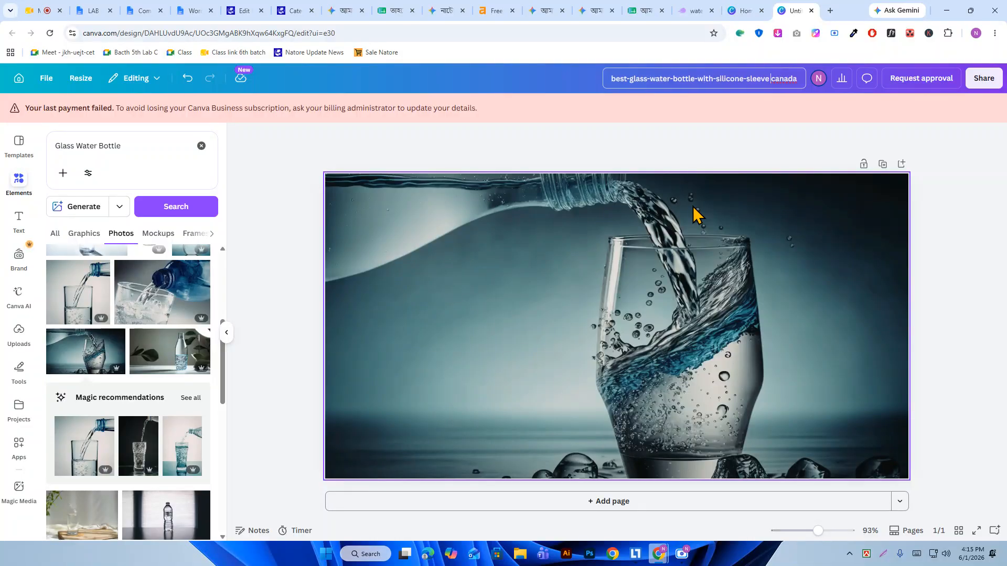
key("BackSpace")
type("-")
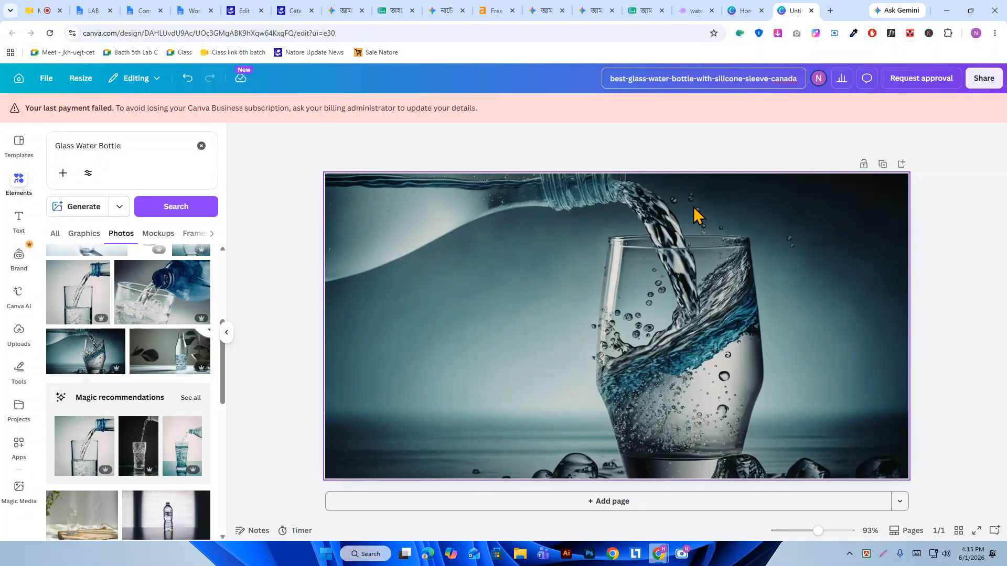
key("Return")
- Try to download the design as a JPG with quality 100
left_click(984, 81)
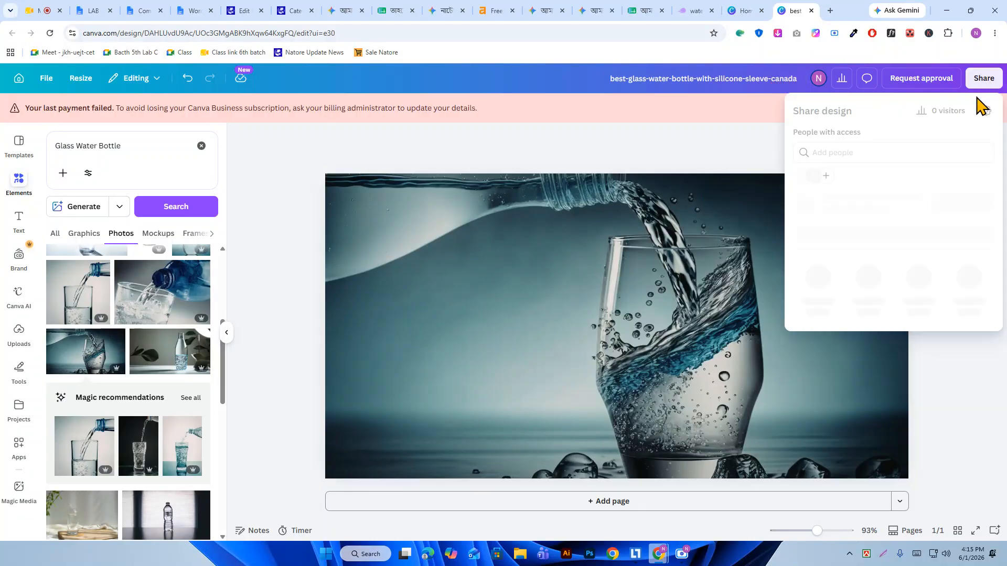
left_click(819, 323)
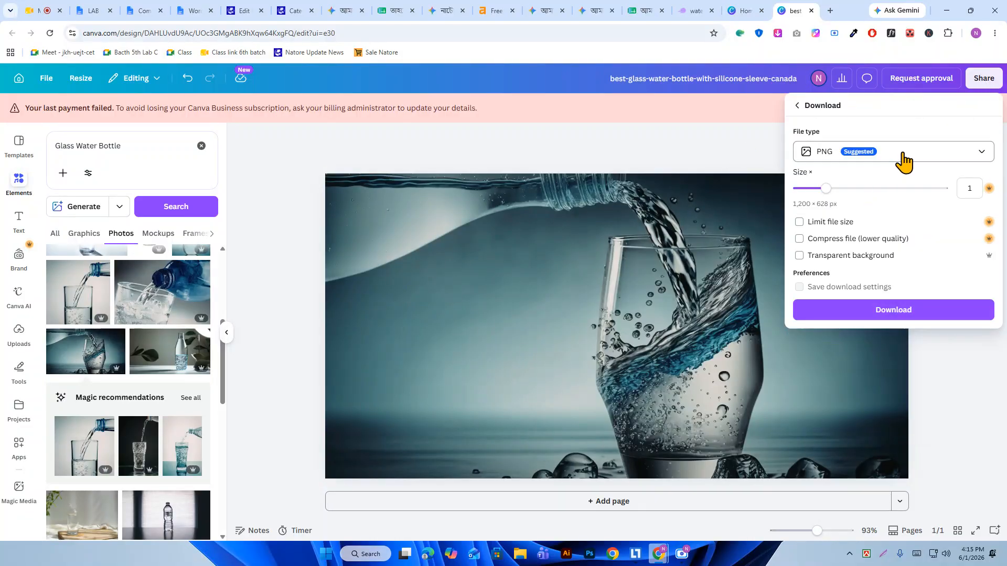
left_click(902, 158)
left_click(850, 189)
left_click_drag(917, 240, 960, 237)
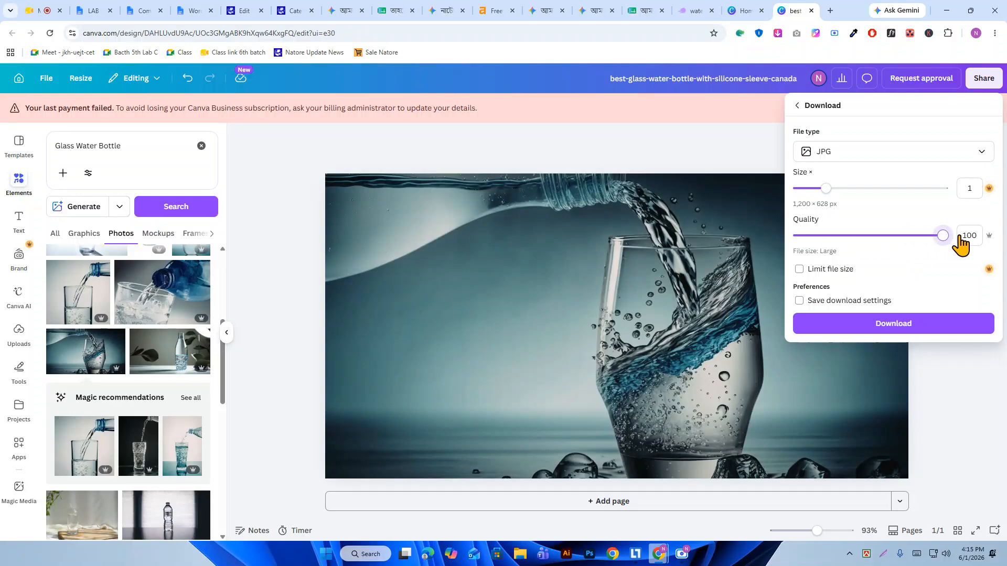
left_click(912, 328)
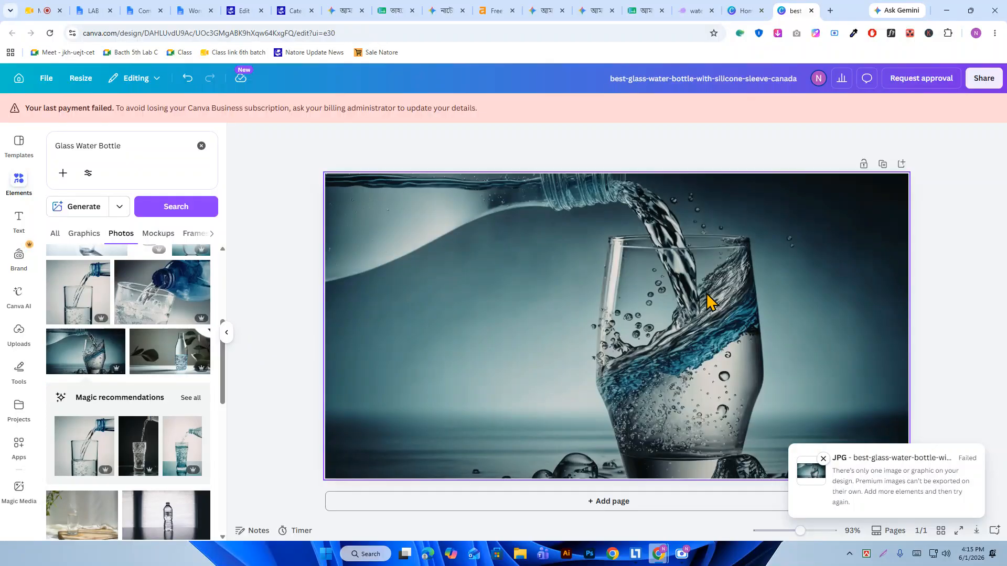
- Create a public view link for the design and open it in a new browser tab
left_click(983, 80)
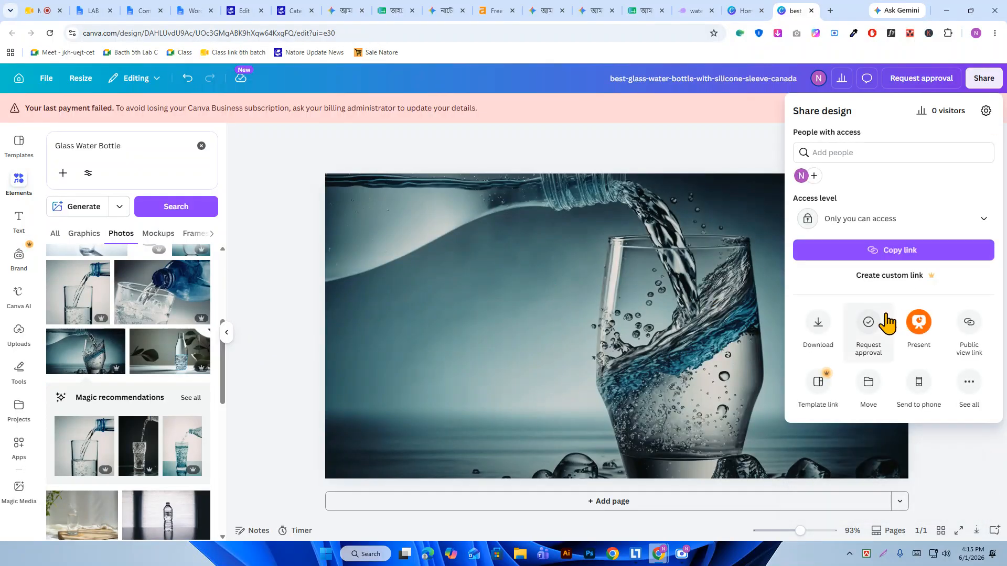
left_click(971, 329)
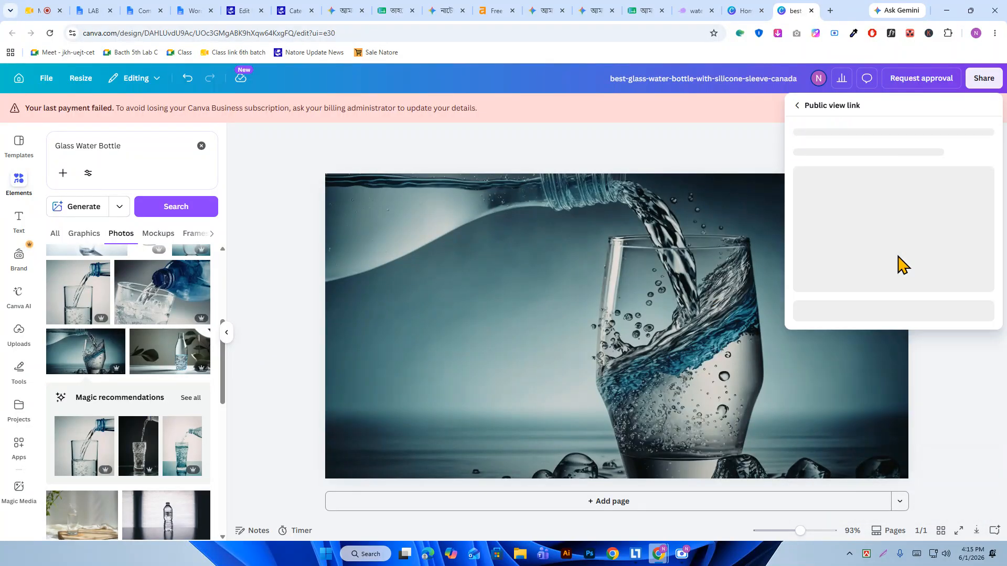
left_click(906, 312)
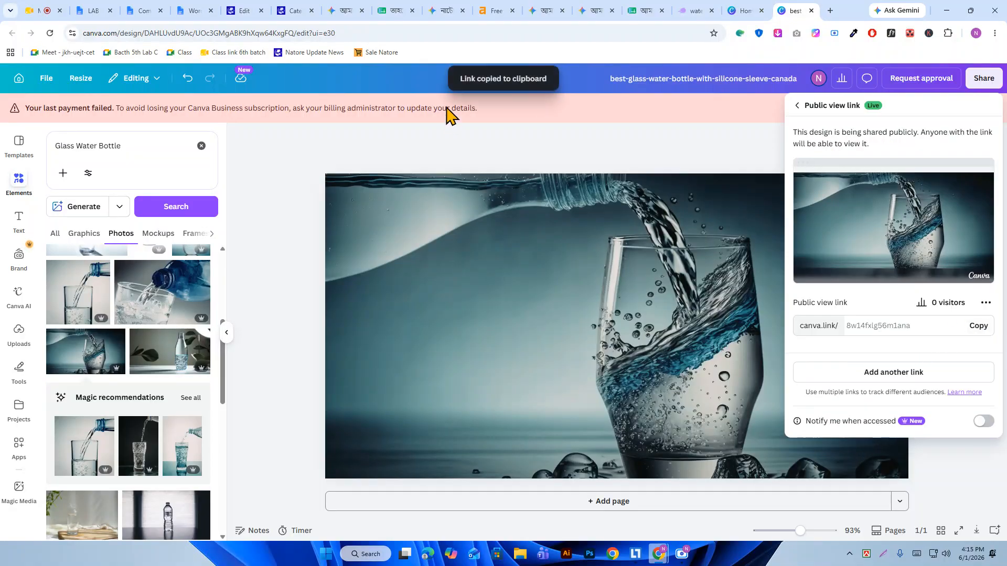
left_click(830, 11)
left_click(641, 33)
right_click(642, 32)
left_click(691, 137)
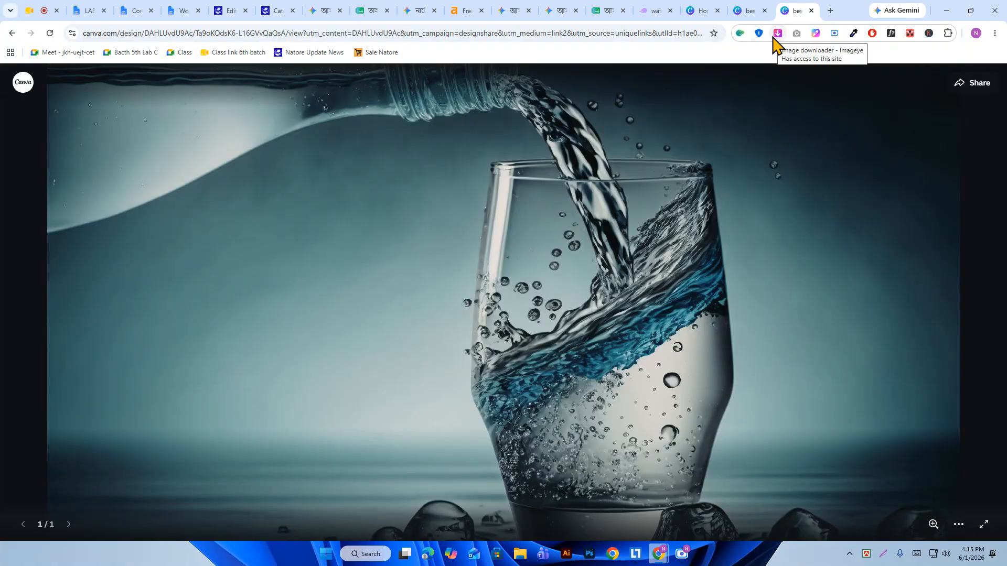
- Use the Imageye image downloader to save the shared page's water glass photo as a JPEG, and close the shared page
left_click(777, 36)
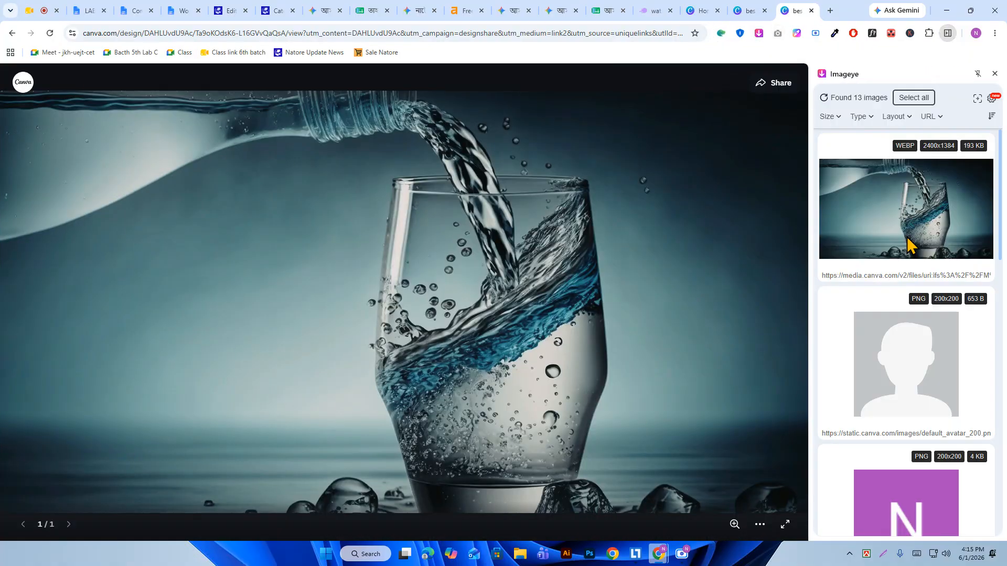
mouse_move(866, 149)
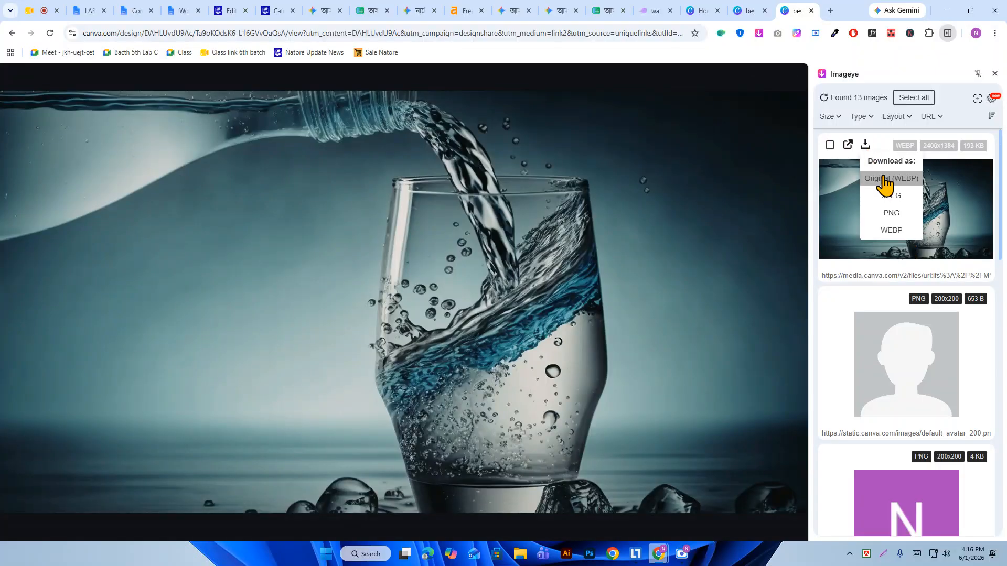
left_click(893, 197)
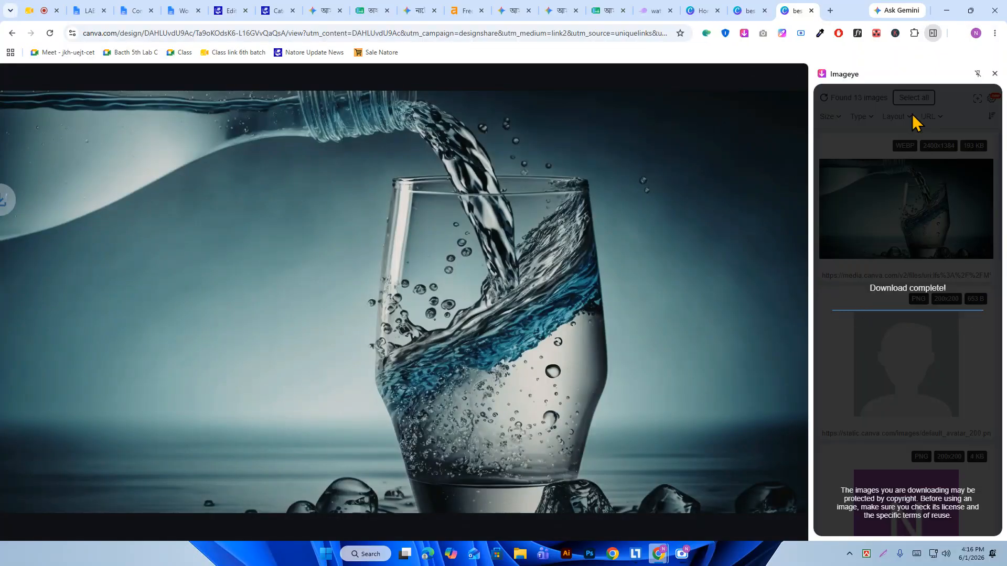
left_click(811, 11)
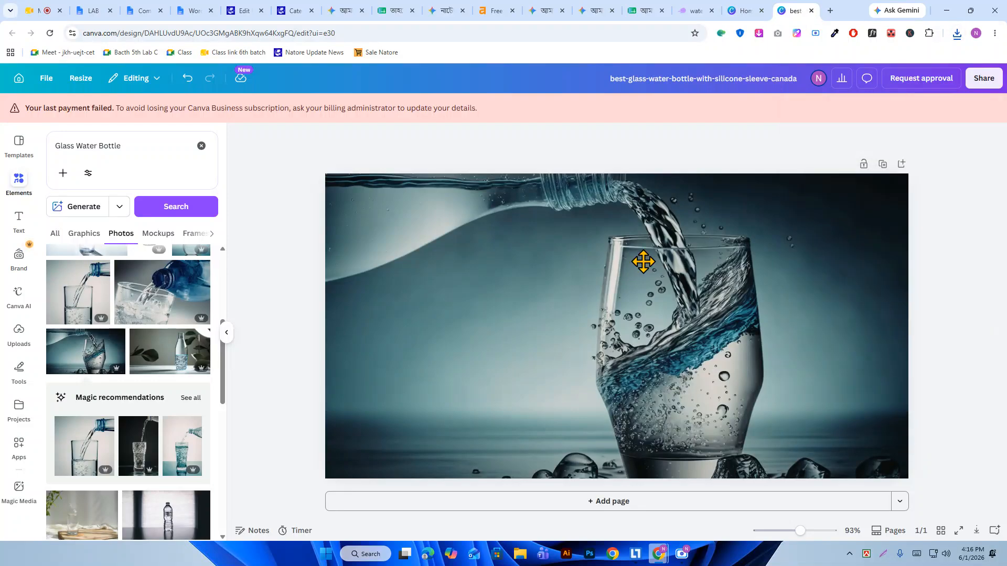
- Detach the water glass photo from the page background and delete it from the design
double_click(648, 270)
right_click(646, 268)
left_click(539, 293)
right_click(545, 302)
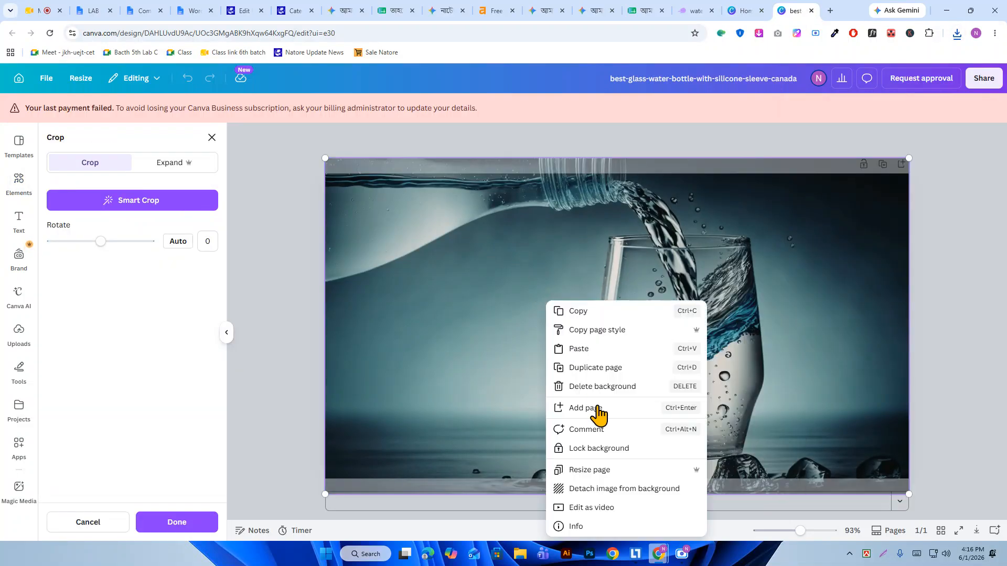
left_click(613, 489)
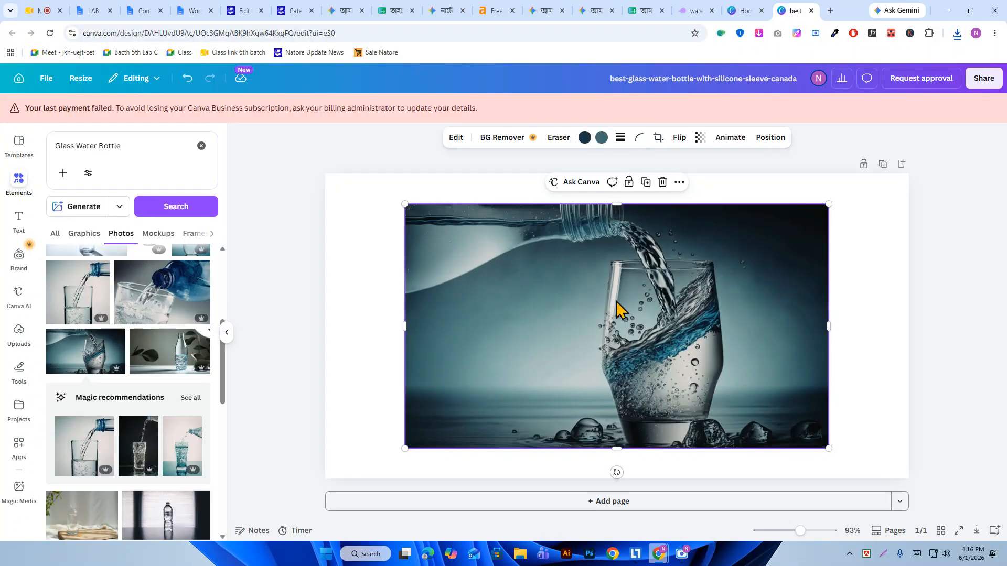
key("Delete")
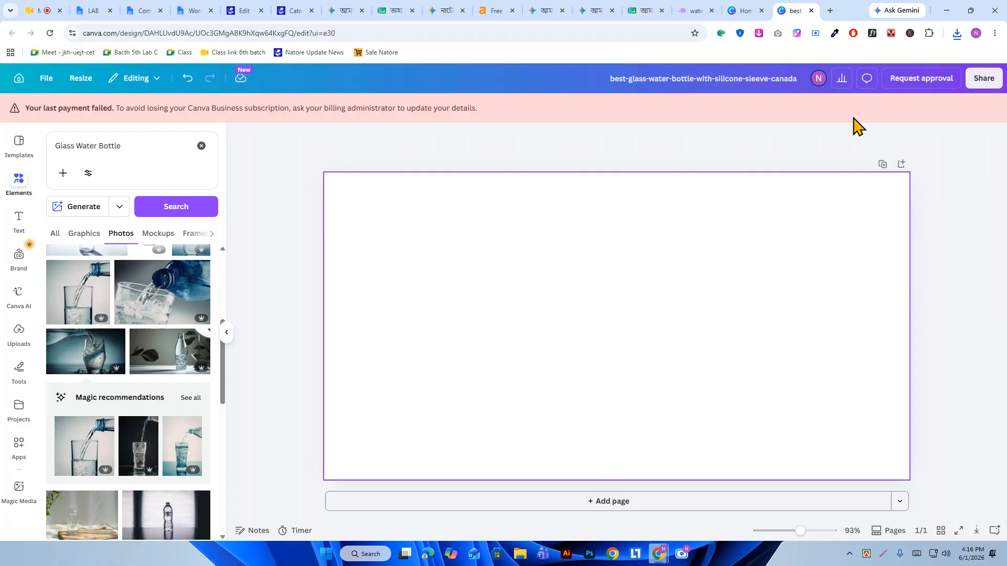
- Add the downloaded JPEG of the water glass to the empty page and set it as the background
left_click(957, 33)
left_click_drag(852, 94, 667, 255)
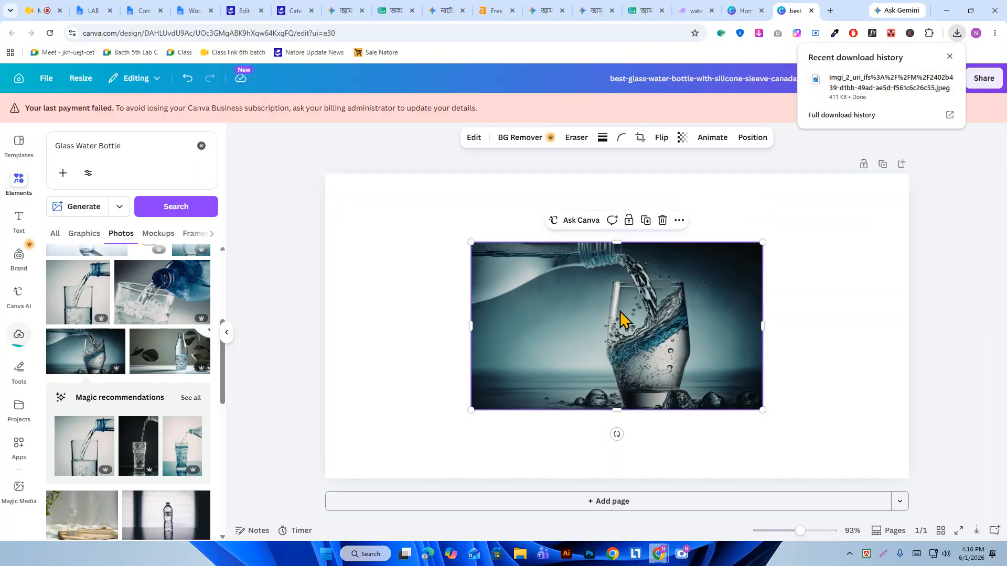
right_click(587, 313)
left_click(588, 314)
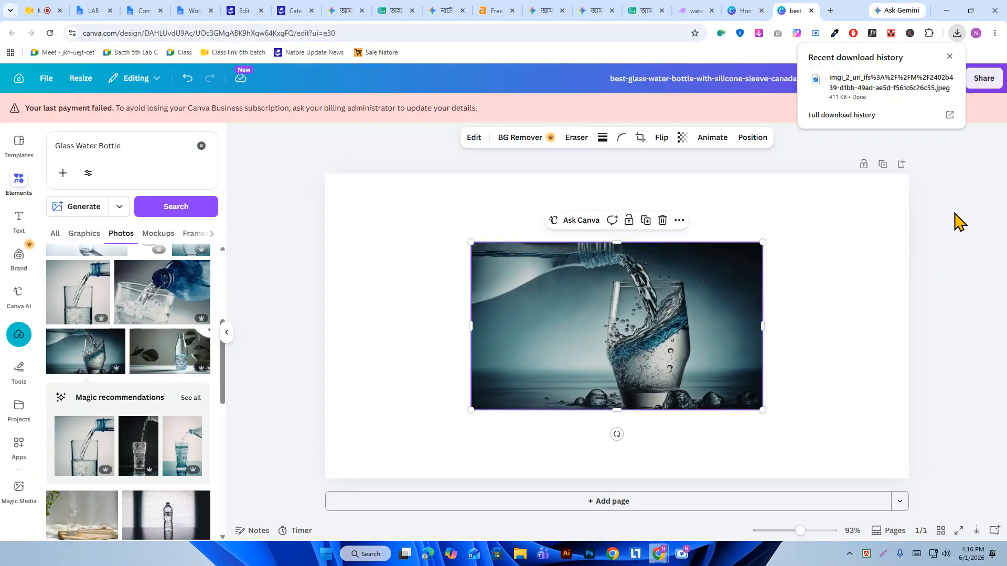
right_click(545, 318)
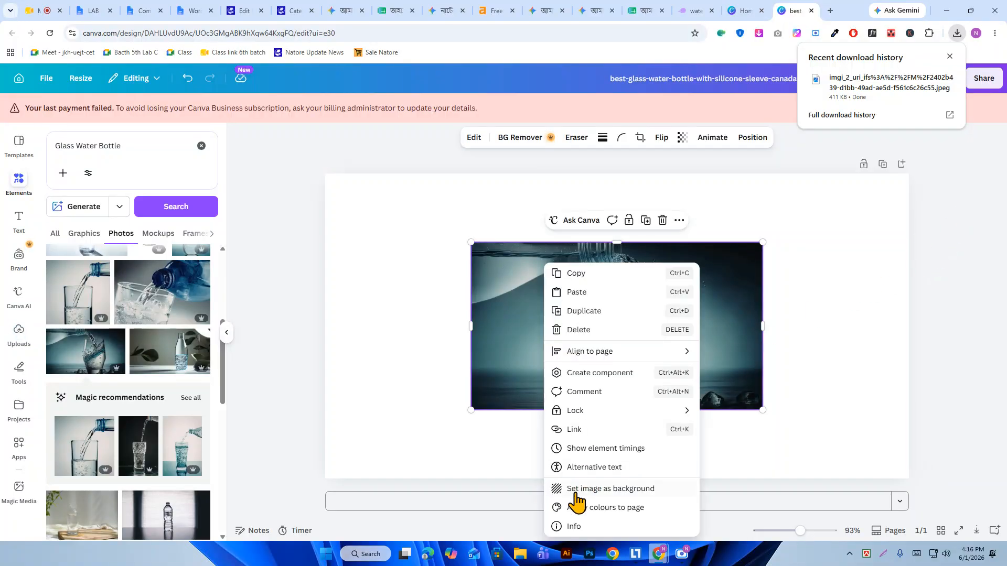
left_click(616, 490)
- Shift the background photo downward within the page's crop frame so its upper part shows
double_click(672, 325)
left_click_drag(677, 302, 505, 338)
left_click(272, 255)
left_click(272, 255)
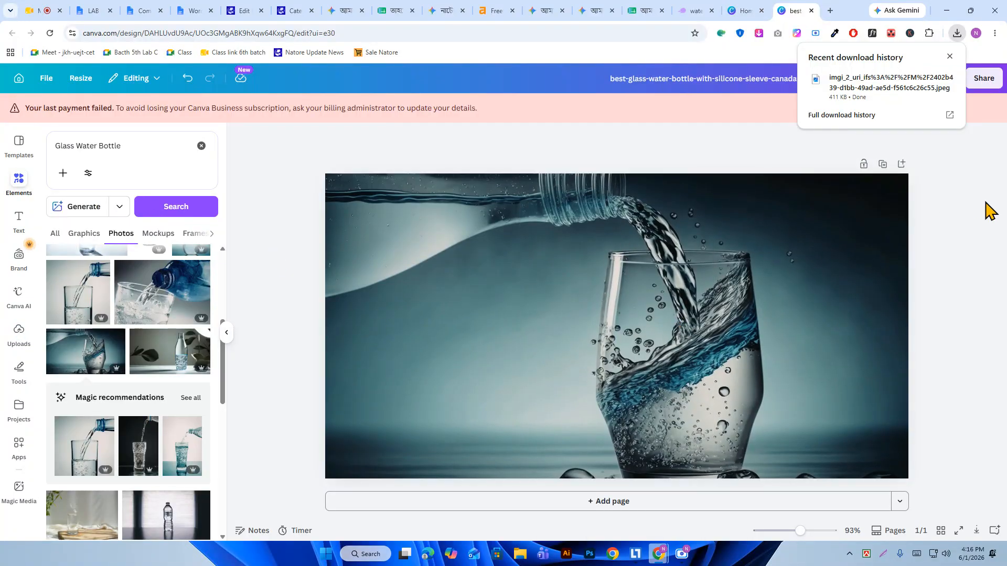
- Download the finished best-glass-water-bottle-with-silicone-sleeve-canada design as a JPG
left_click(949, 56)
left_click(984, 78)
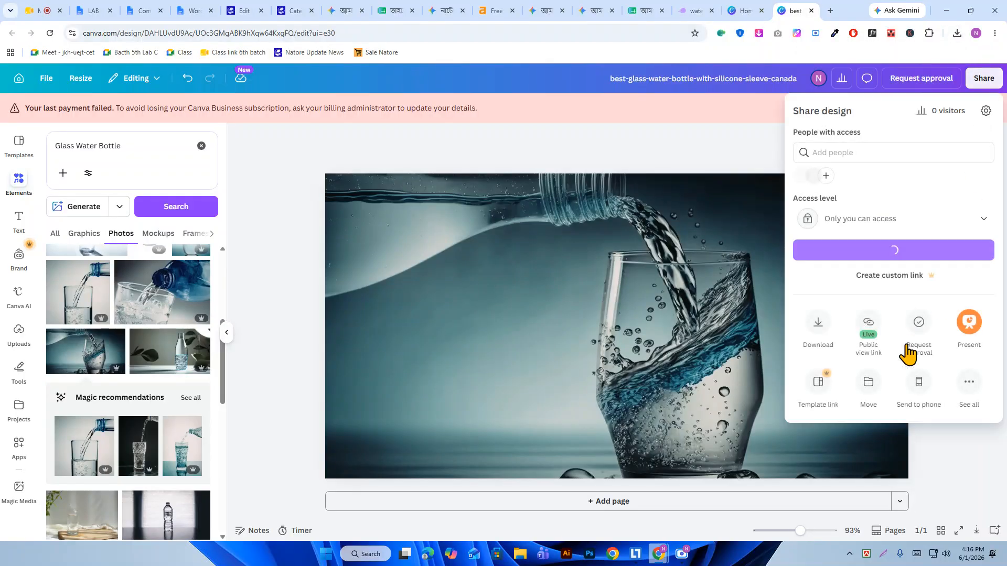
left_click(822, 332)
left_click(864, 326)
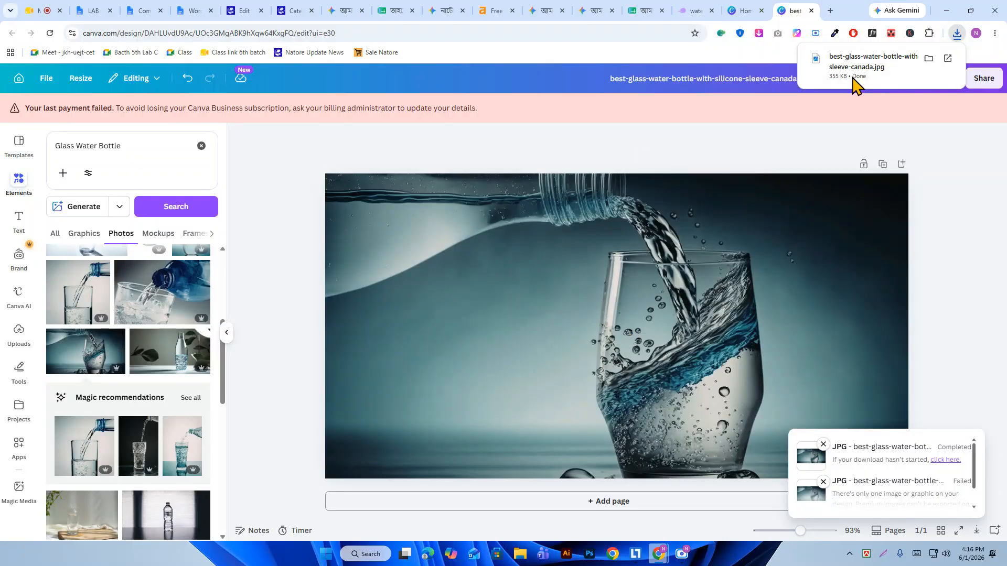
- Switch to the WordPress post and upload best-glass-water-bottle-with-silicone-sleeve-canada.jpg through its featured image dialog, dismissing the Image Optimizer notice
left_click(257, 11)
scroll(818, 399, "down", 8)
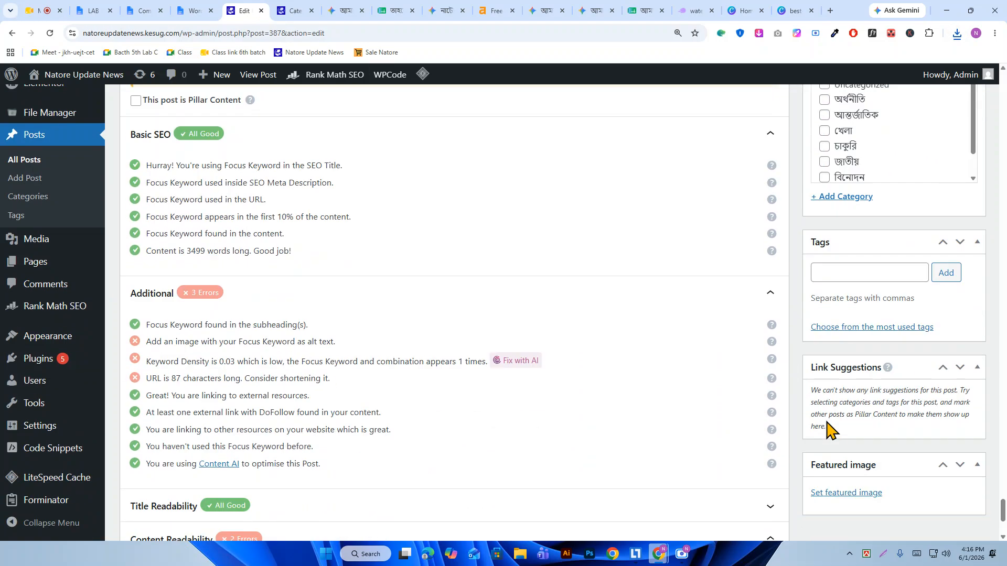
left_click(872, 493)
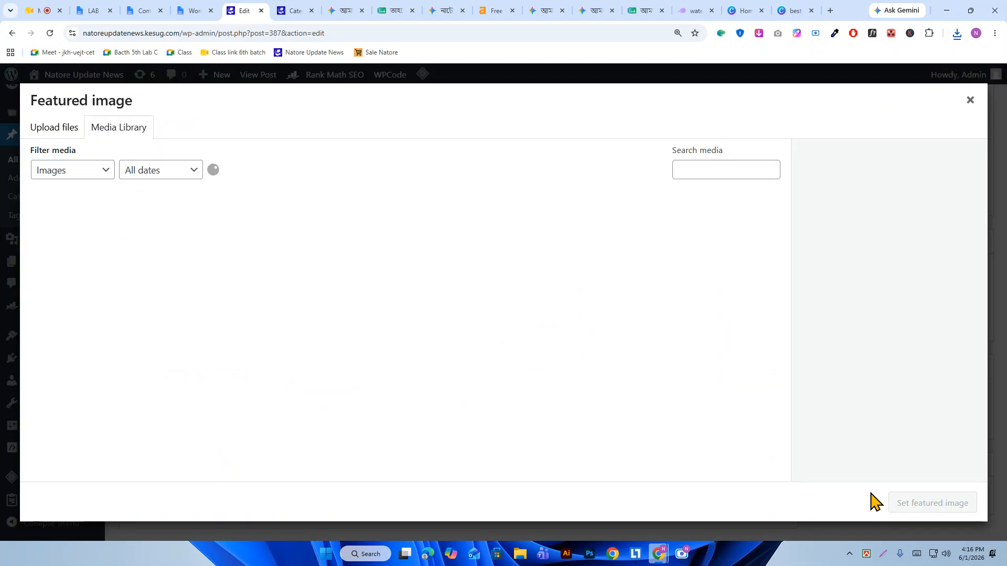
left_click(957, 34)
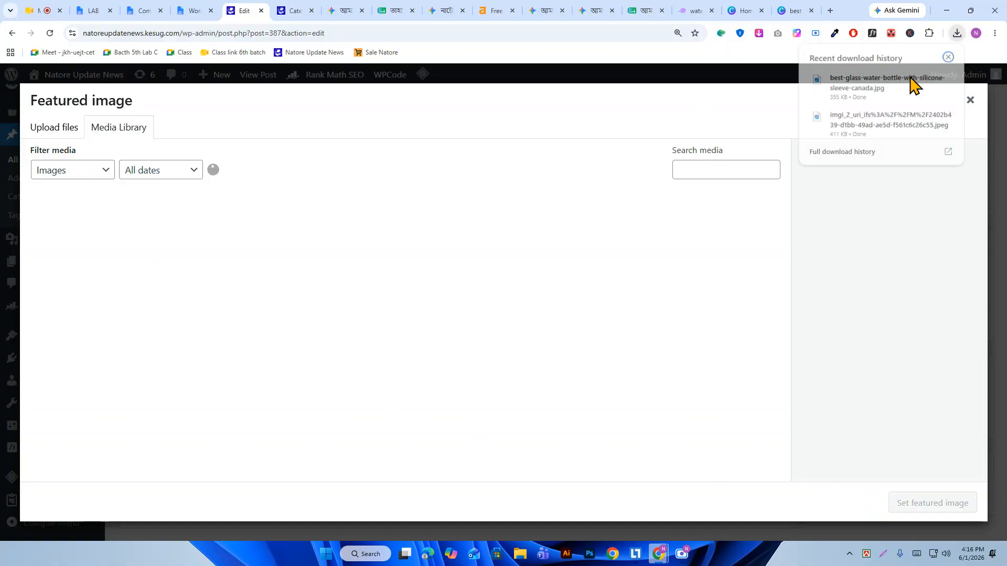
left_click_drag(868, 84, 707, 178)
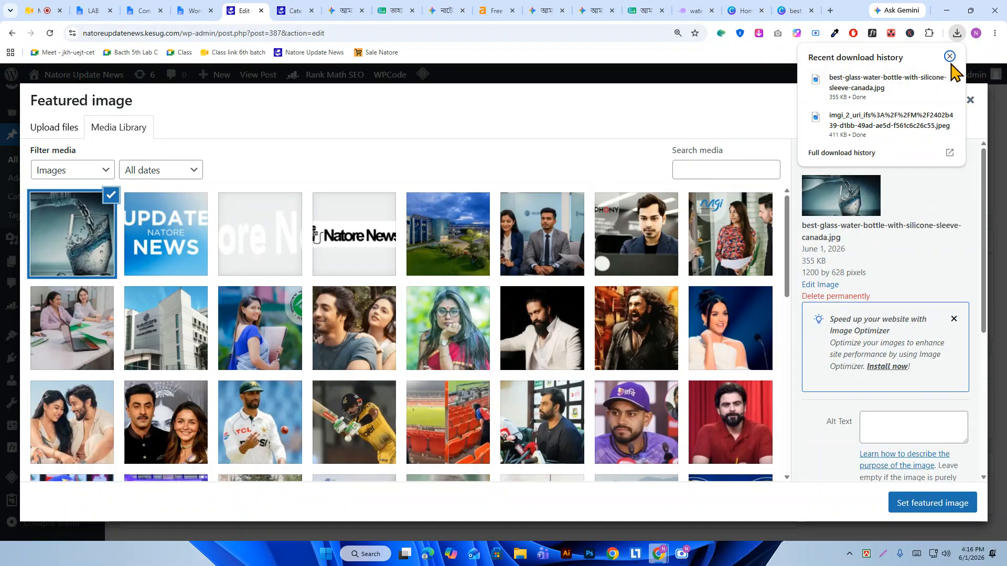
left_click(955, 320)
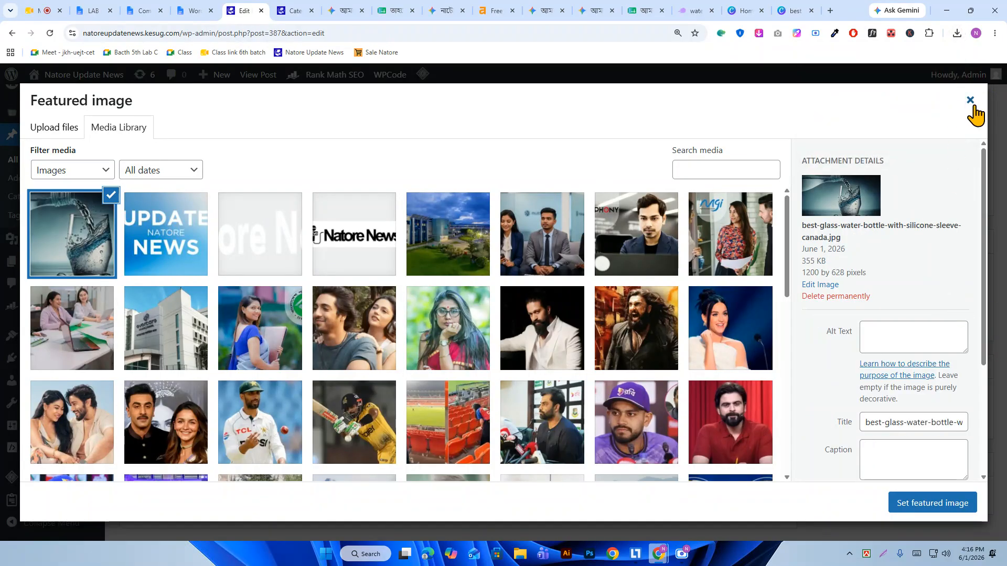
left_click_drag(825, 332, 847, 336)
left_click(854, 333)
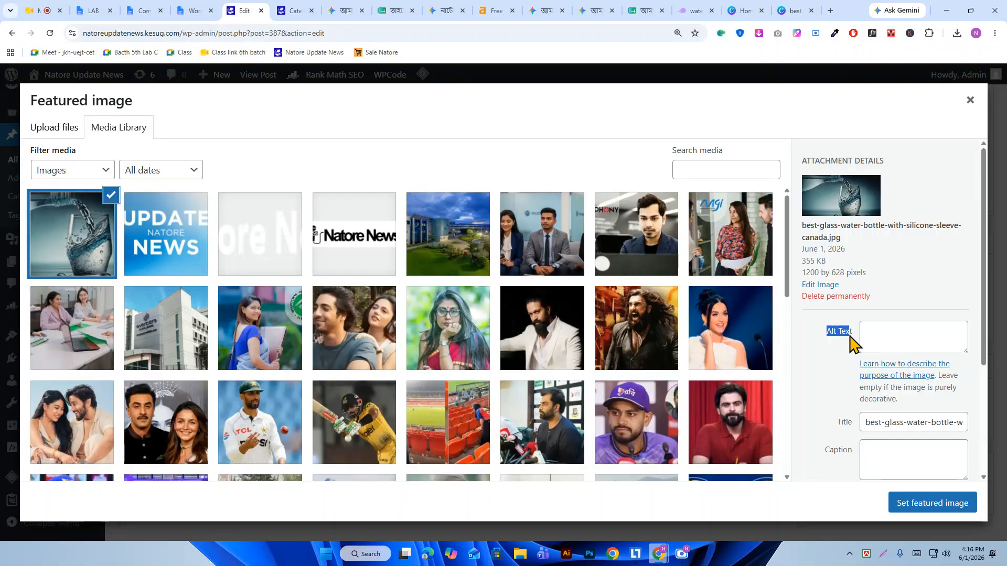
left_click(902, 337)
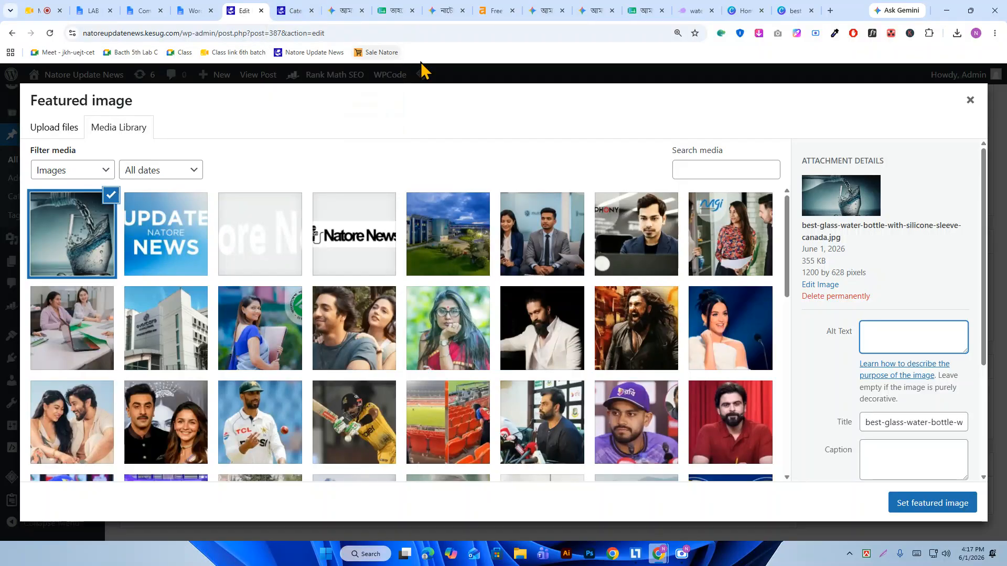
- Leave the featured image dialog and copy the Rank Math focus keyword "best glass water bottle with silicone sleeve canada"
left_click(970, 101)
scroll(205, 257, "up", 5)
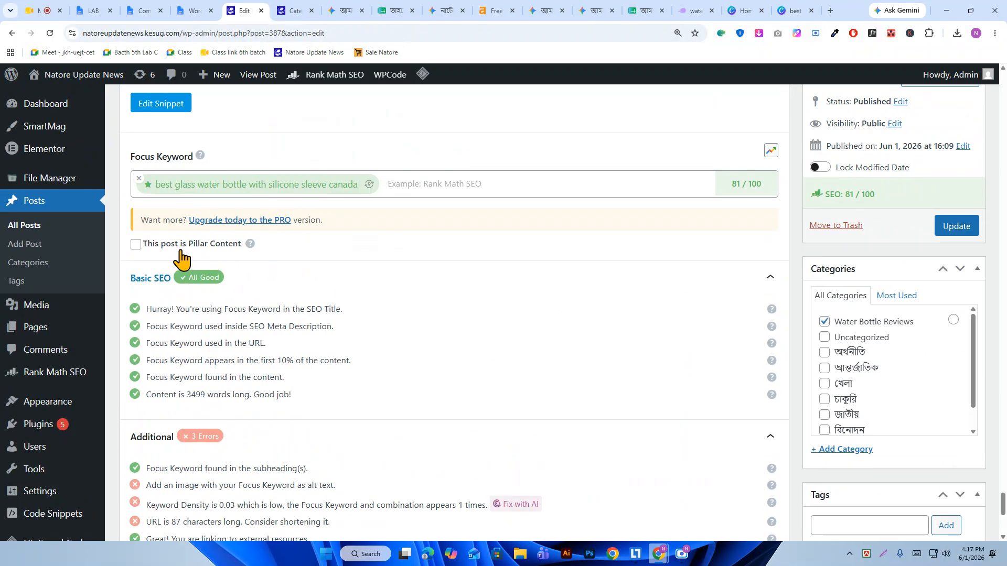
double_click(250, 255)
right_click(251, 256)
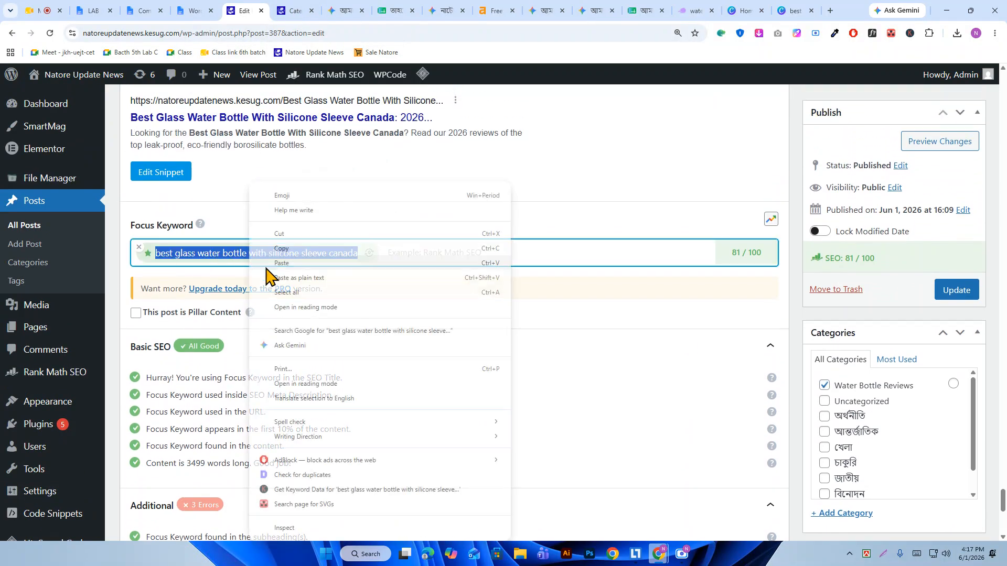
left_click(288, 249)
- Reopen the featured image dialog, select the uploaded water glass image, and set its alt text to "best glass water bottle with silicone sleeve canada"
scroll(804, 375, "down", 10)
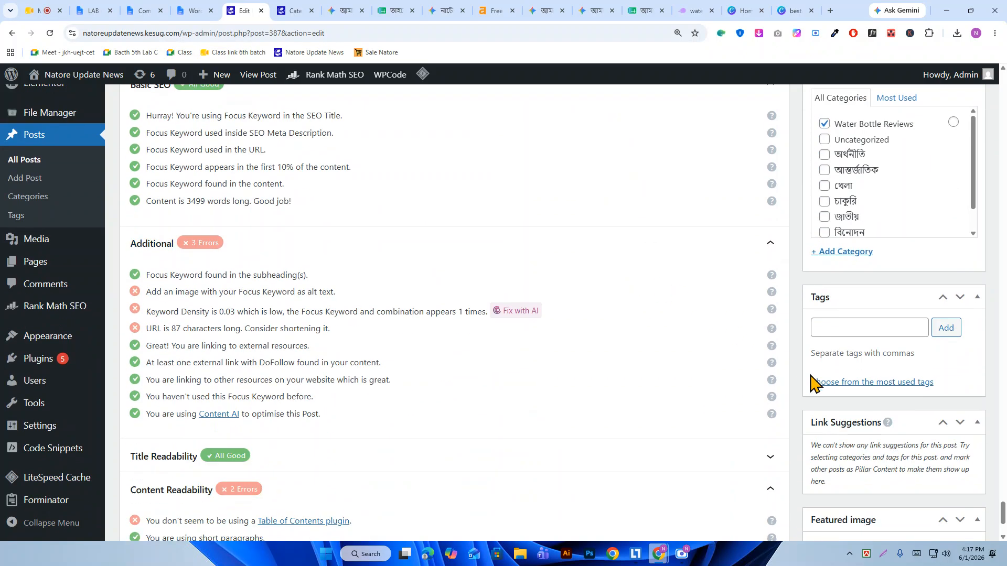
left_click(855, 493)
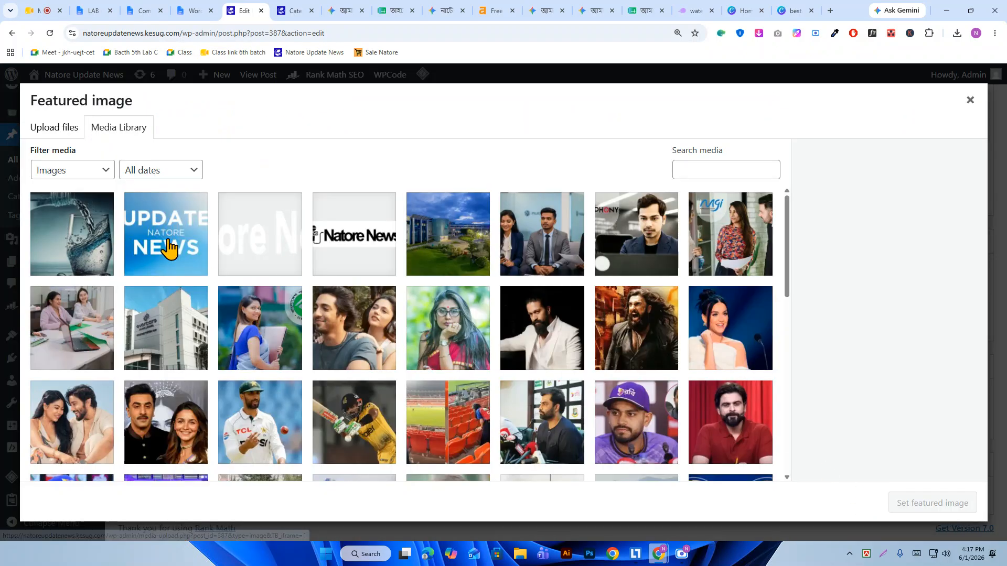
left_click(73, 231)
left_click(887, 333)
right_click(887, 330)
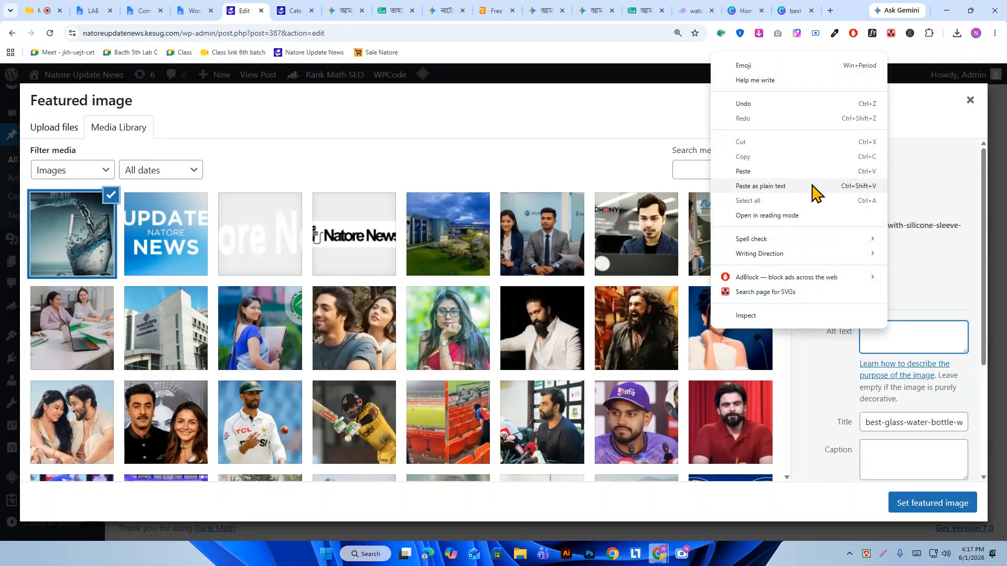
left_click(743, 171)
- Fill the image's caption and description with "best glass water bottle with silicone sleeve canada"
scroll(877, 263, "down", 3)
left_click(891, 287)
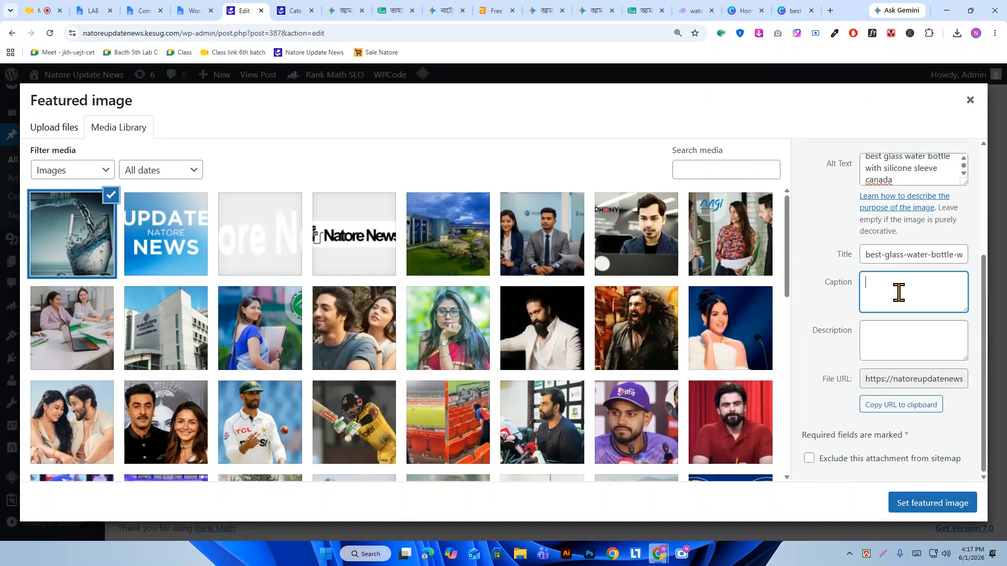
left_click(767, 151)
left_click(891, 330)
right_click(893, 336)
left_click(776, 192)
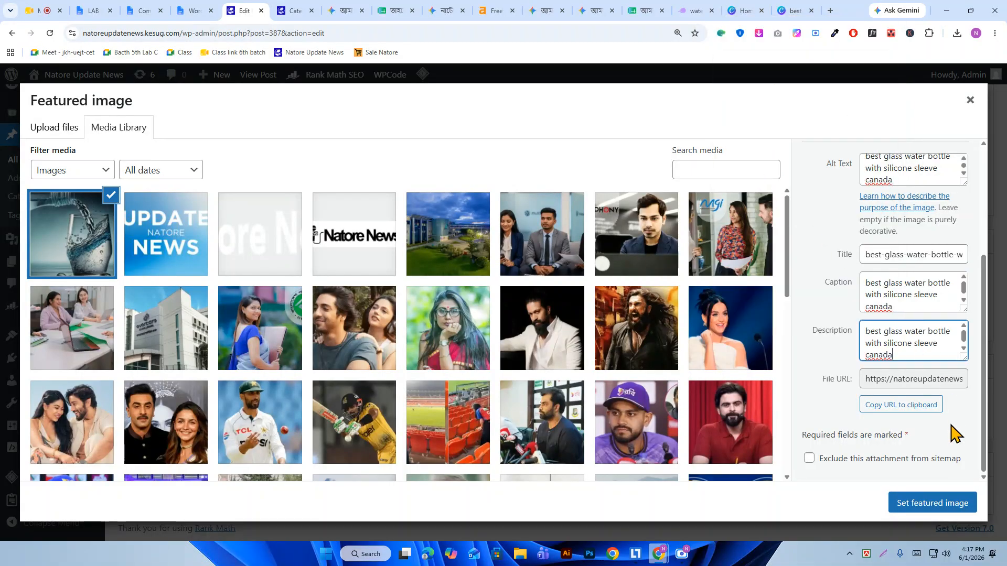
- Set the selected water glass image as the post's featured image and review Rank Math's keyword density check
left_click(933, 505)
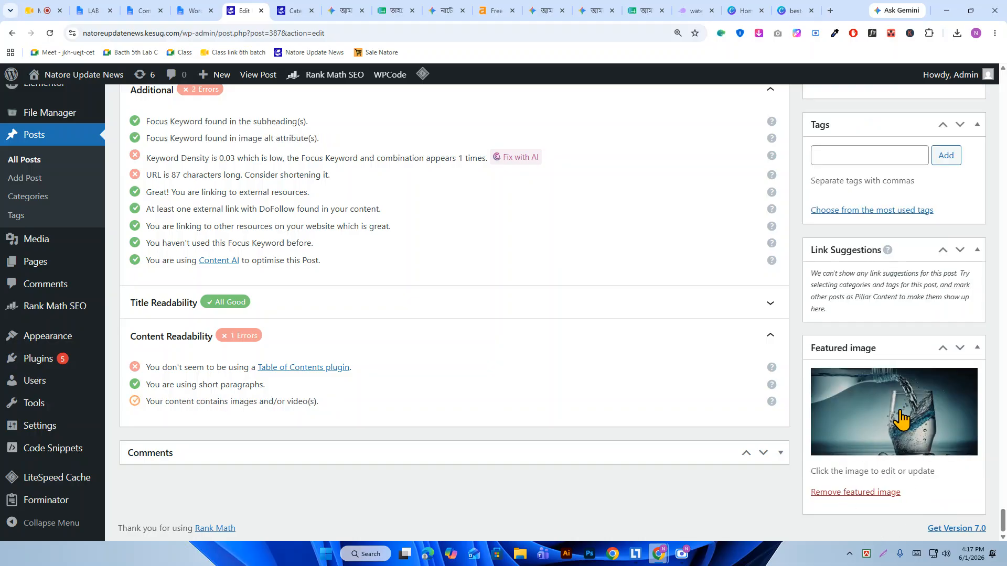
scroll(711, 424, "up", 3)
scroll(702, 426, "up", 5)
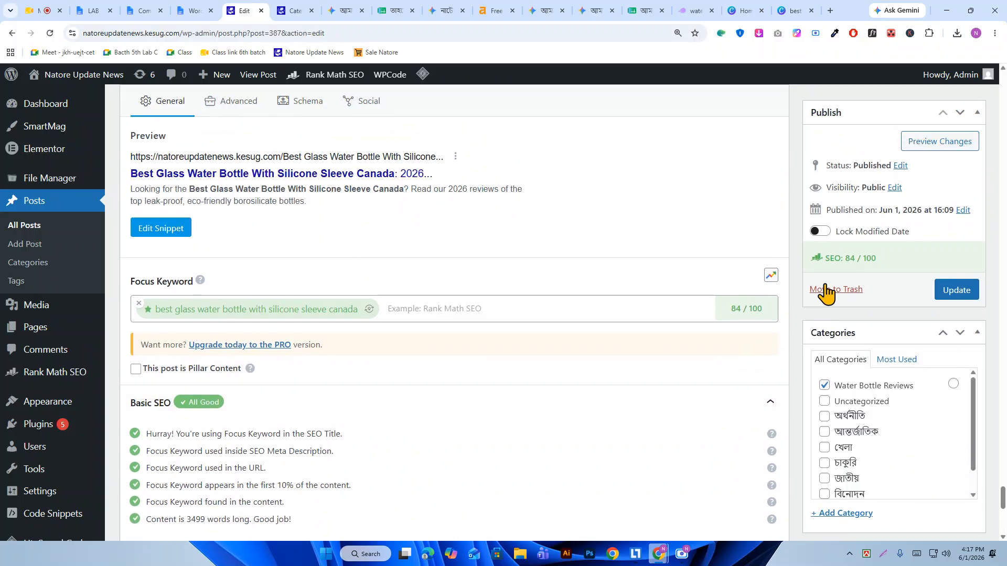
scroll(385, 372, "down", 6)
left_click_drag(162, 317, 459, 317)
triple_click(459, 318)
left_click(458, 316)
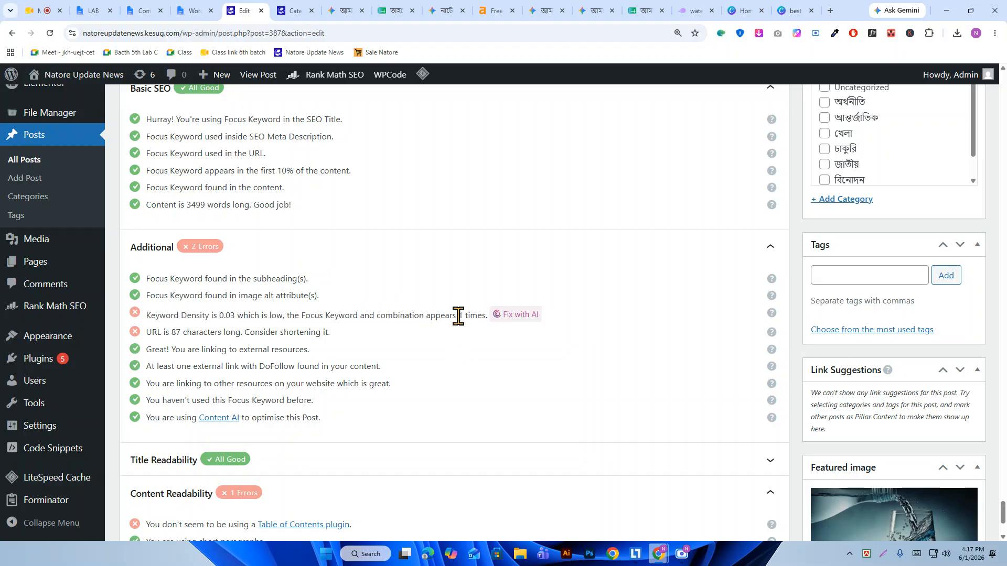
- Copy the opening heading "Best Glass Water Bottle With Silicone Sleeve Canada" and insert it before "In this comprehensive guide" in the introduction
scroll(369, 351, "up", 4)
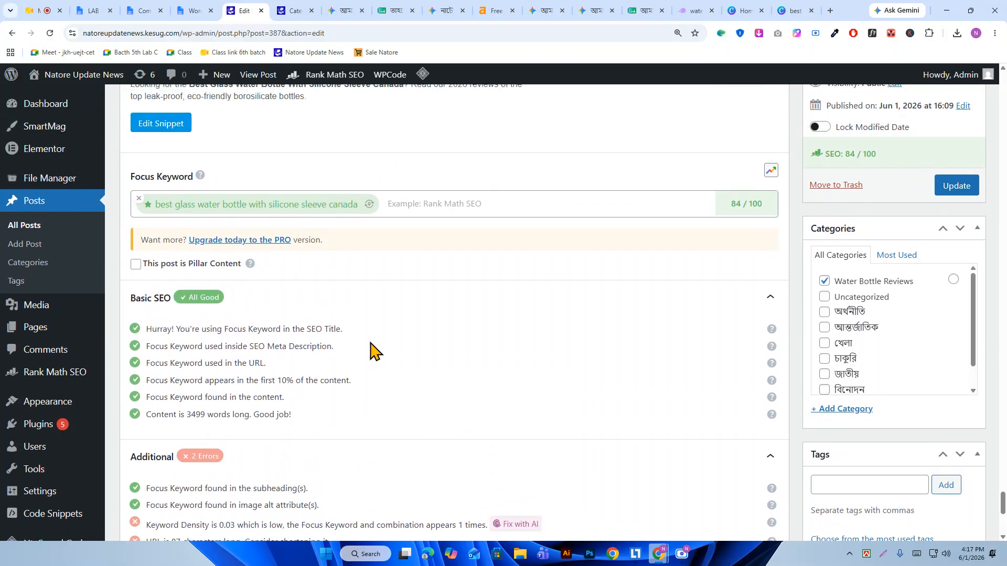
scroll(400, 254, "up", 20)
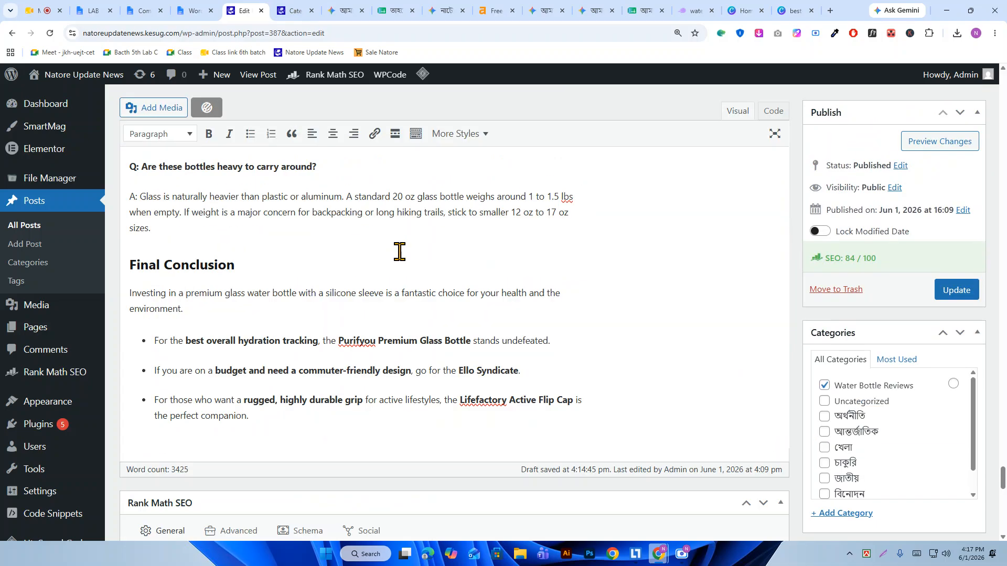
scroll(399, 371, "up", 20)
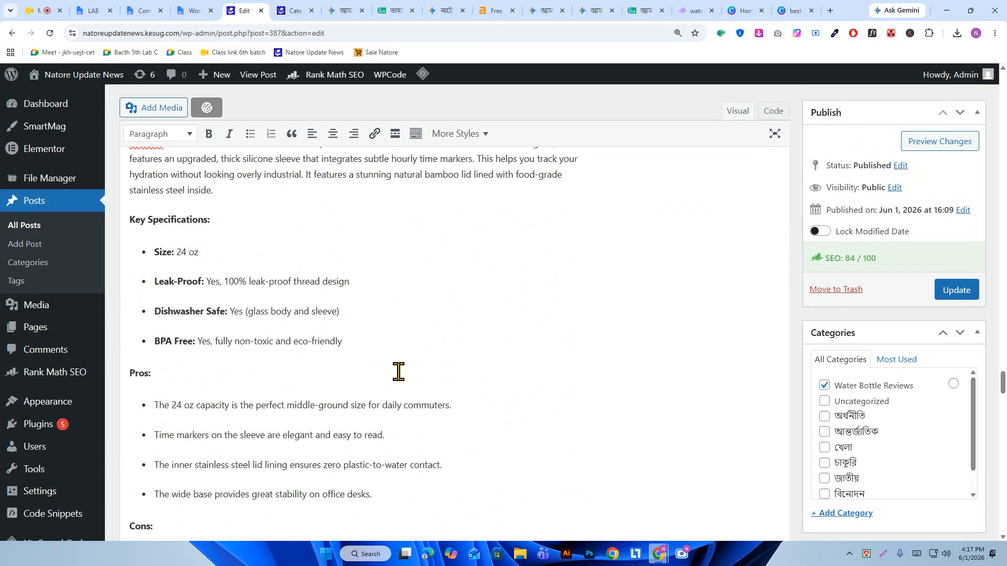
scroll(399, 371, "up", 20)
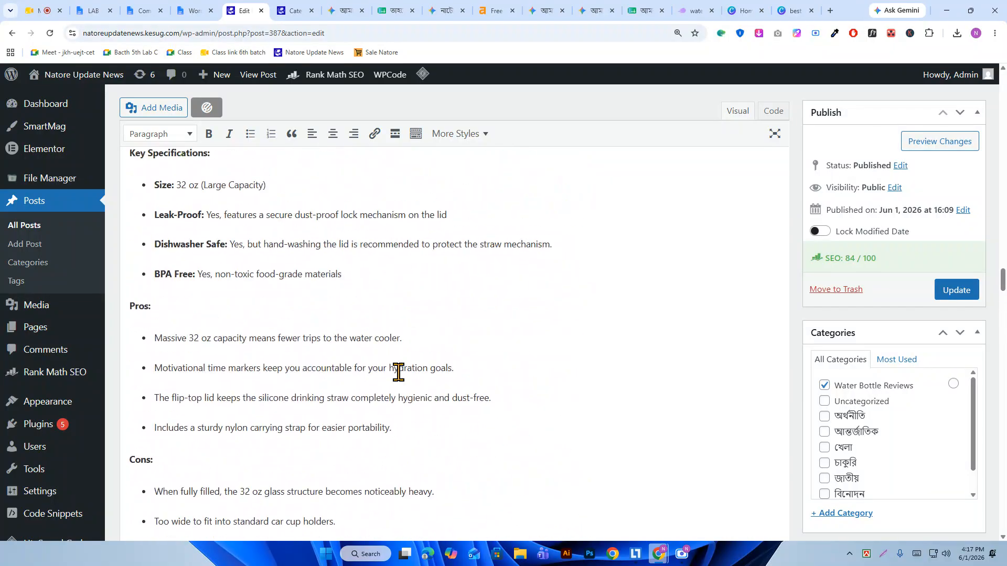
scroll(398, 377, "up", 20)
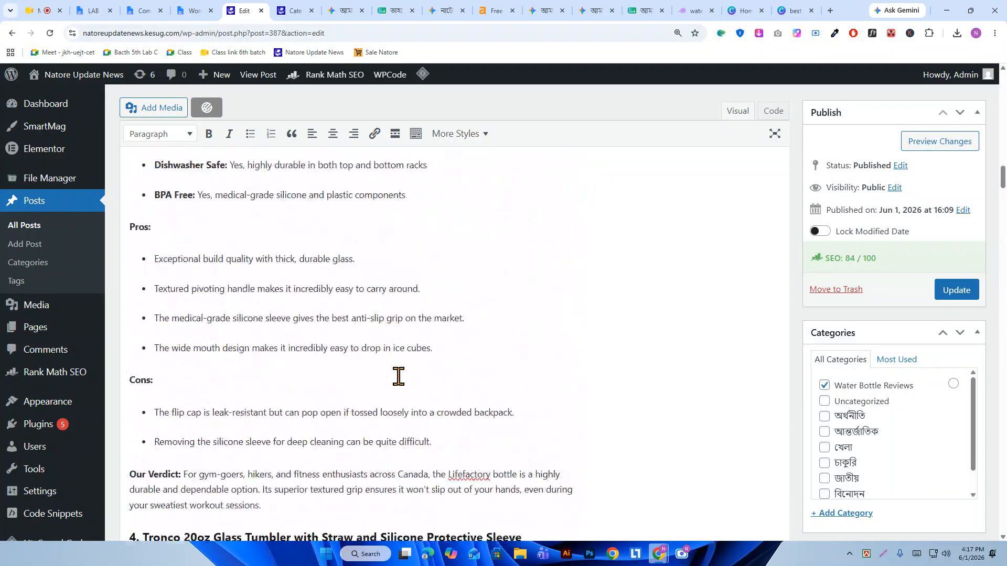
scroll(398, 377, "up", 15)
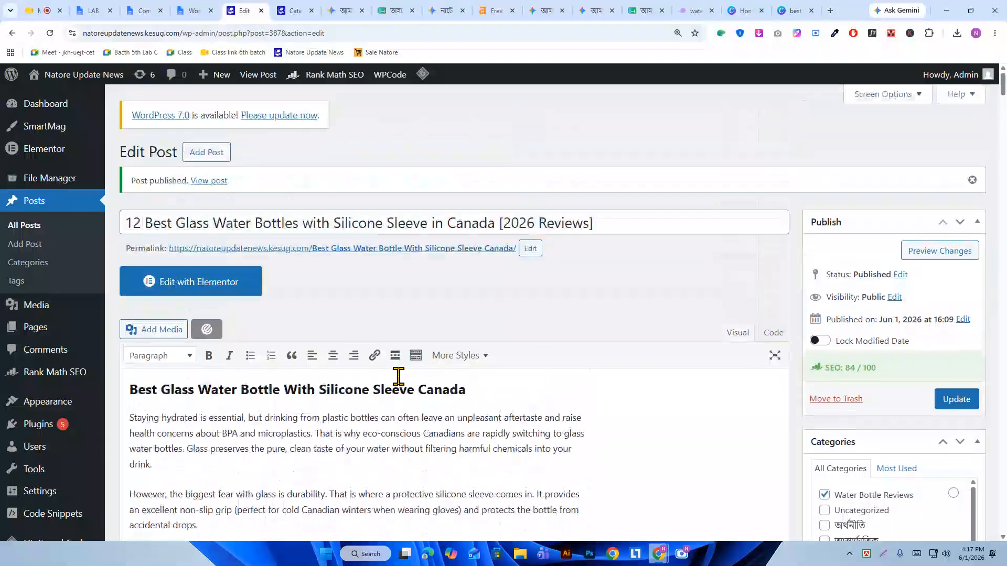
left_click_drag(478, 393, 130, 387)
key("ctrl+c")
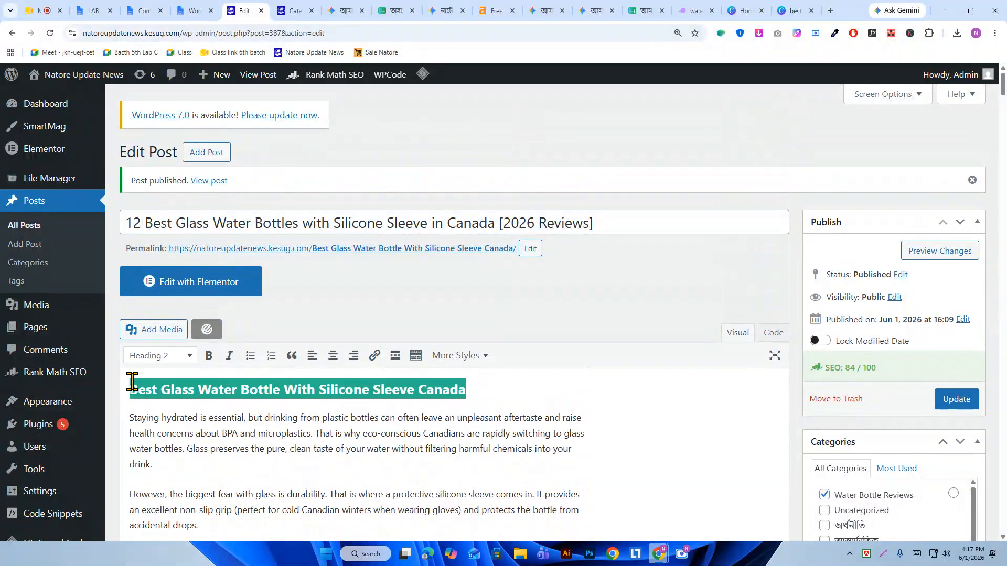
scroll(215, 417, "down", 4)
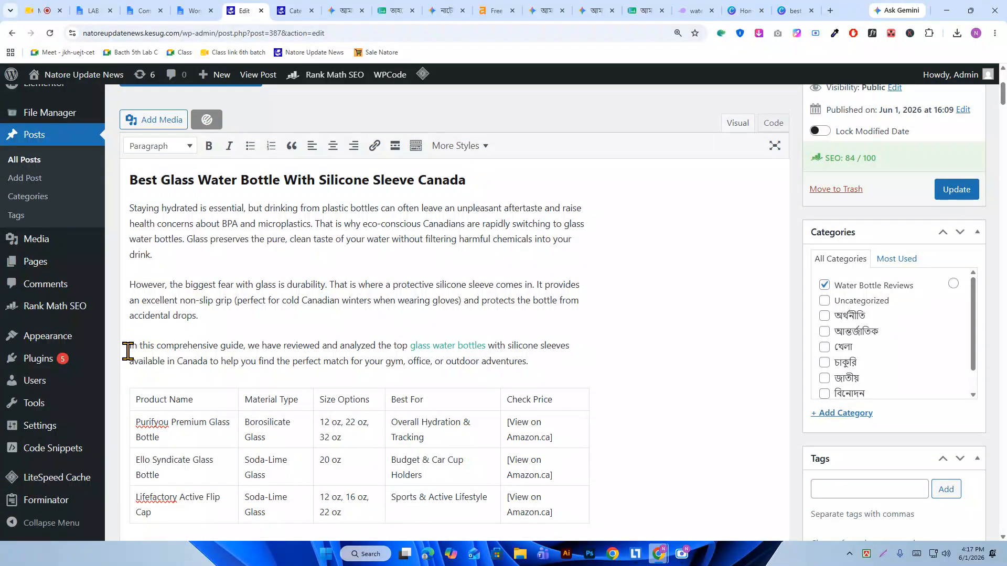
key("ctrl+v")
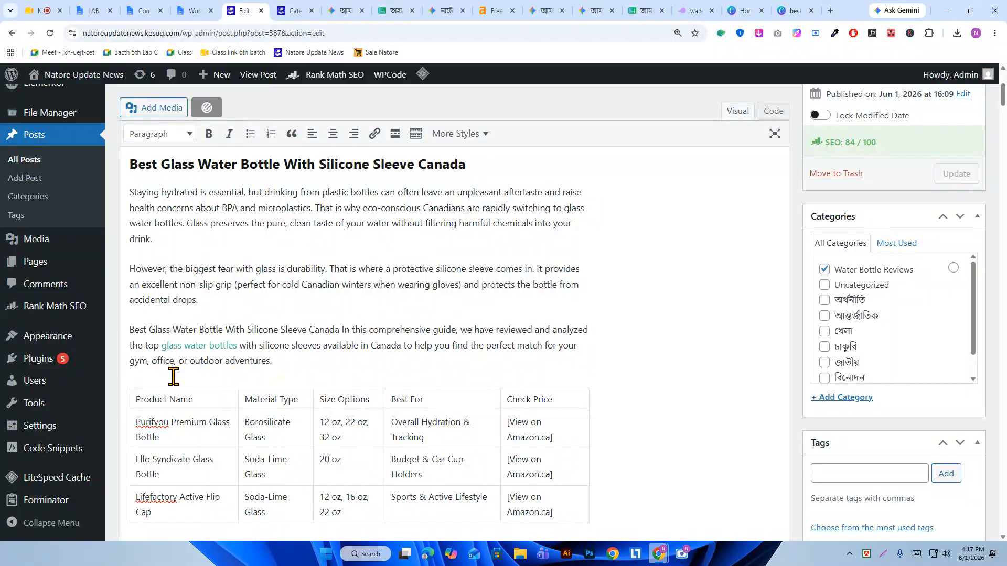
- Insert "Best Glass Water Bottle With Silicone Sleeve Canada" before "When choosing a reusable bottle" in the Glass vs Stainless Steel section
scroll(349, 316, "down", 8)
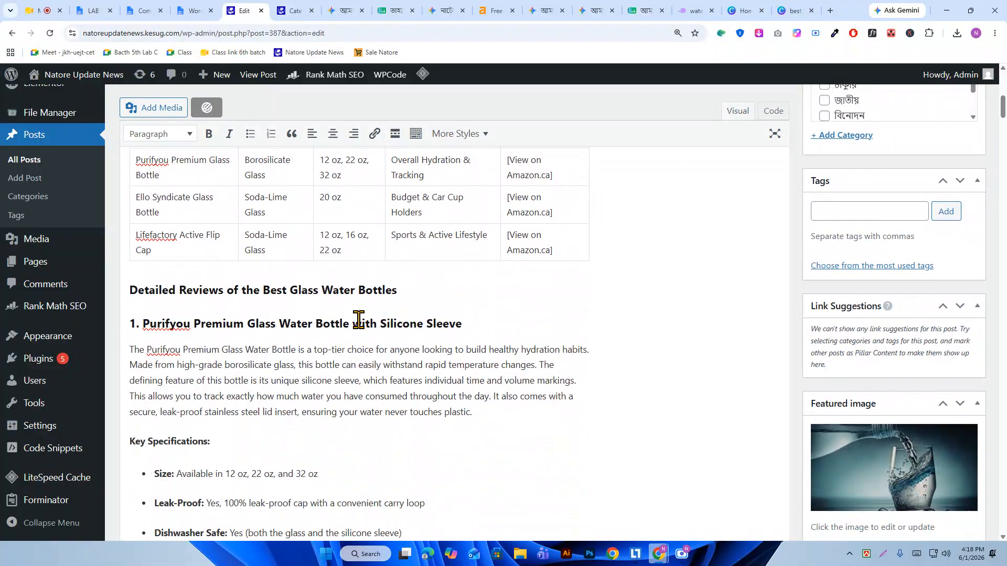
scroll(396, 318, "down", 20)
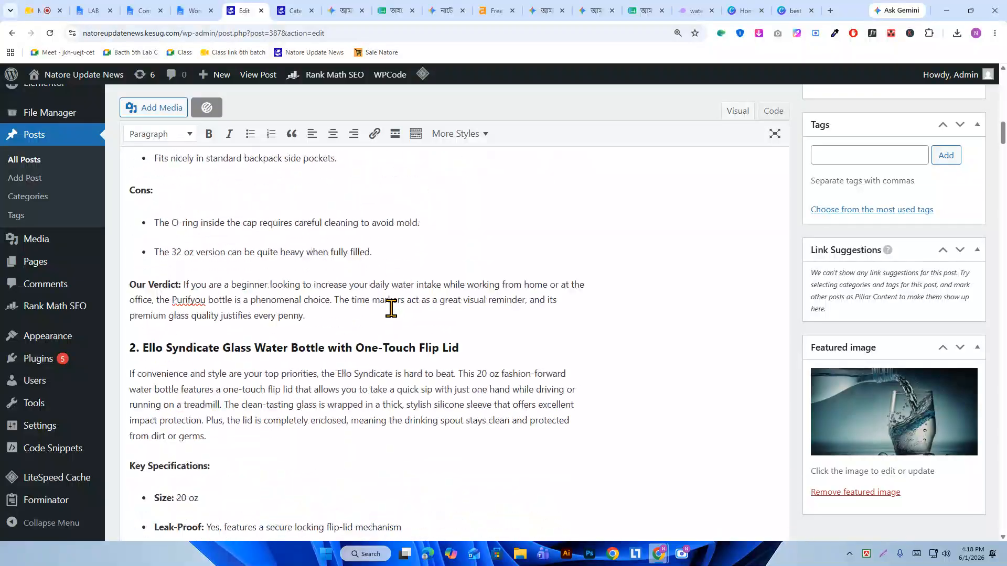
scroll(383, 307, "down", 20)
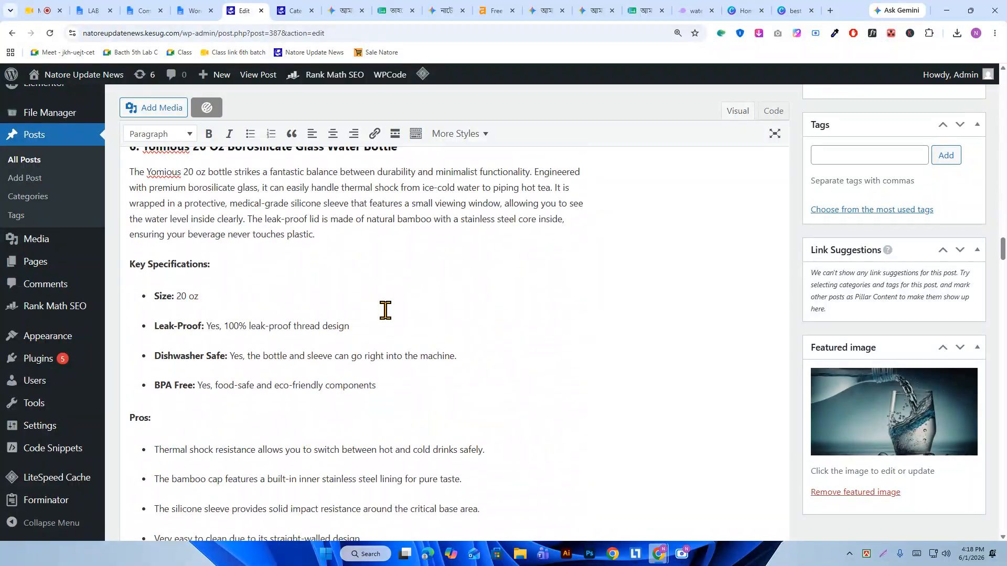
scroll(383, 307, "down", 20)
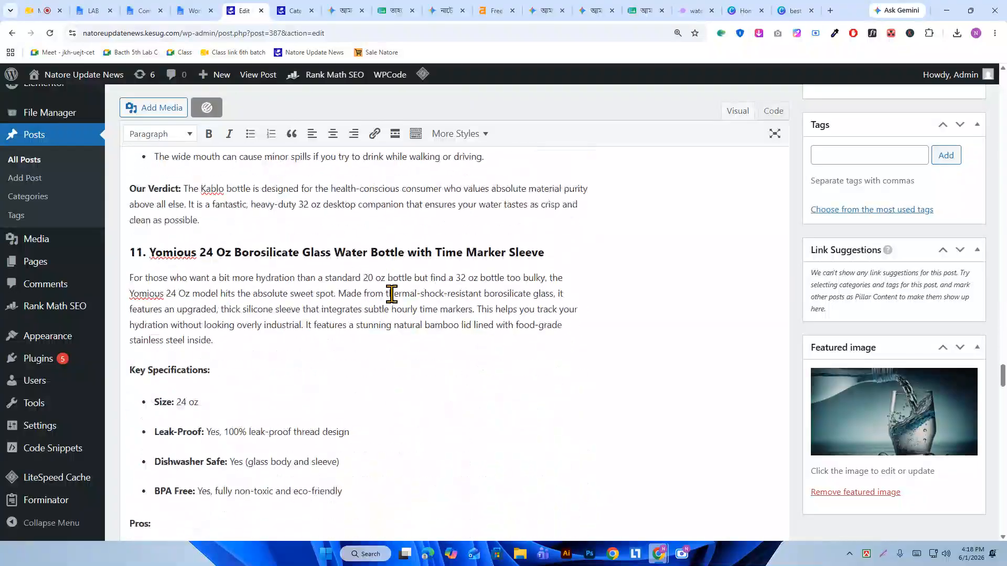
scroll(384, 292, "down", 3)
scroll(314, 315, "up", 2)
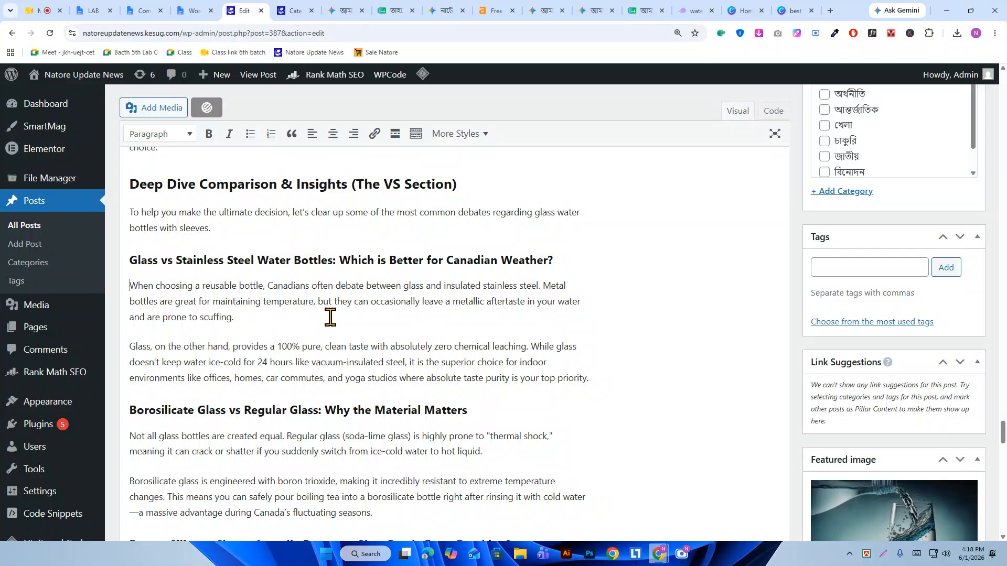
key("ctrl+v")
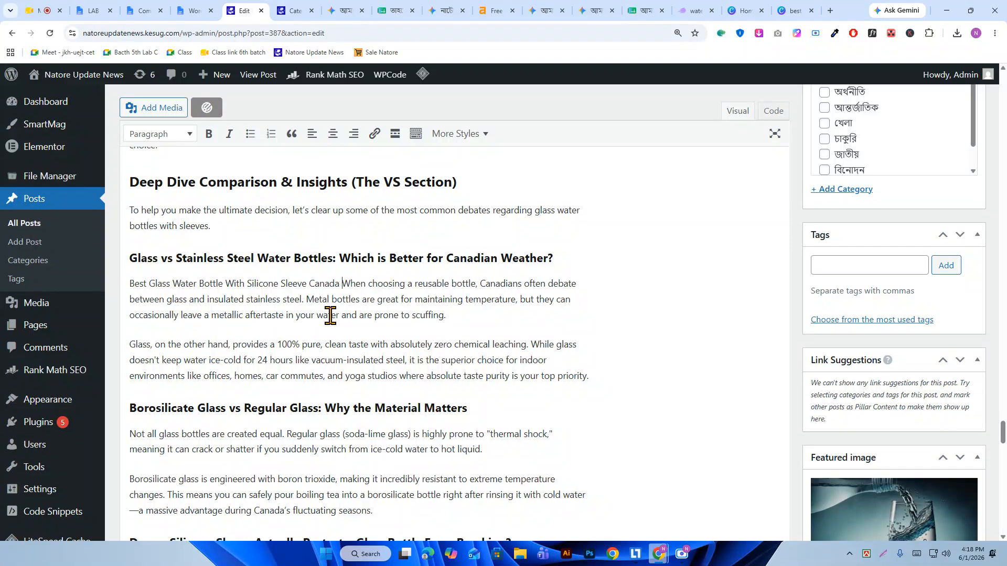
- Insert the copied keyword phrase after "the glass can still shatter" in the section on silicone sleeves protecting glass bottles
scroll(262, 321, "down", 5)
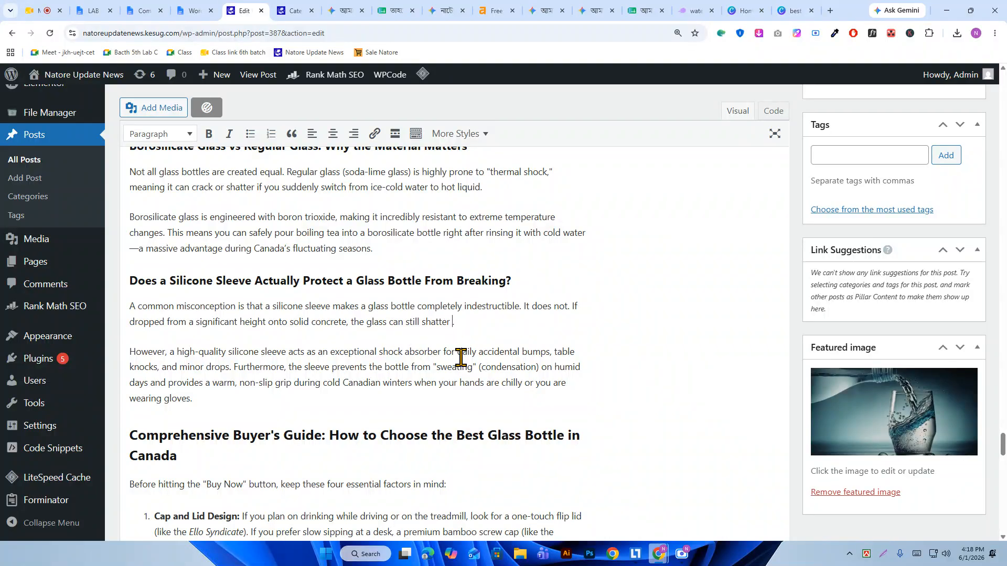
key("ctrl+v")
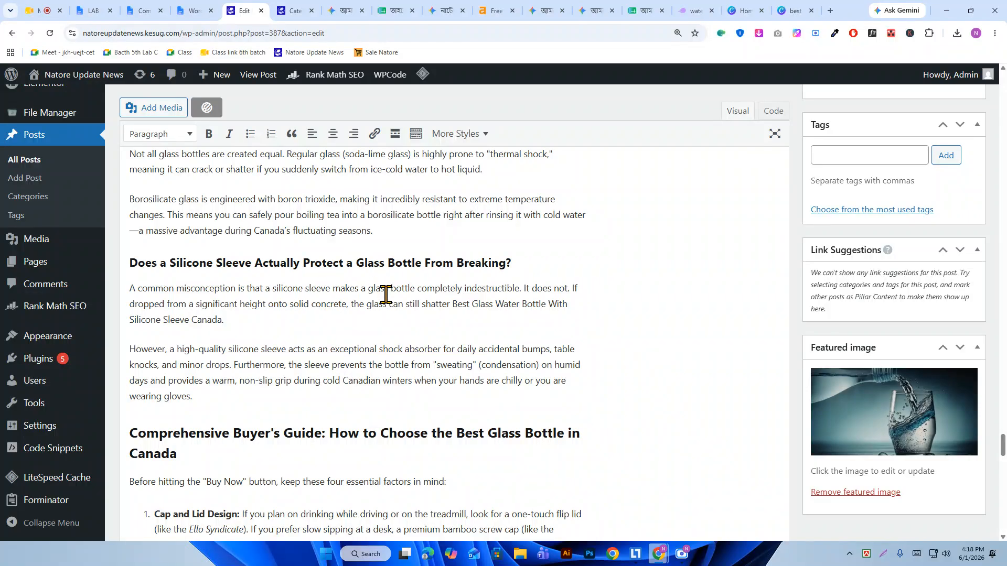
- Insert the copied keyword phrase after "Cap and Lid Design:" in the Comprehensive Buyer's Guide list
scroll(315, 294, "down", 2)
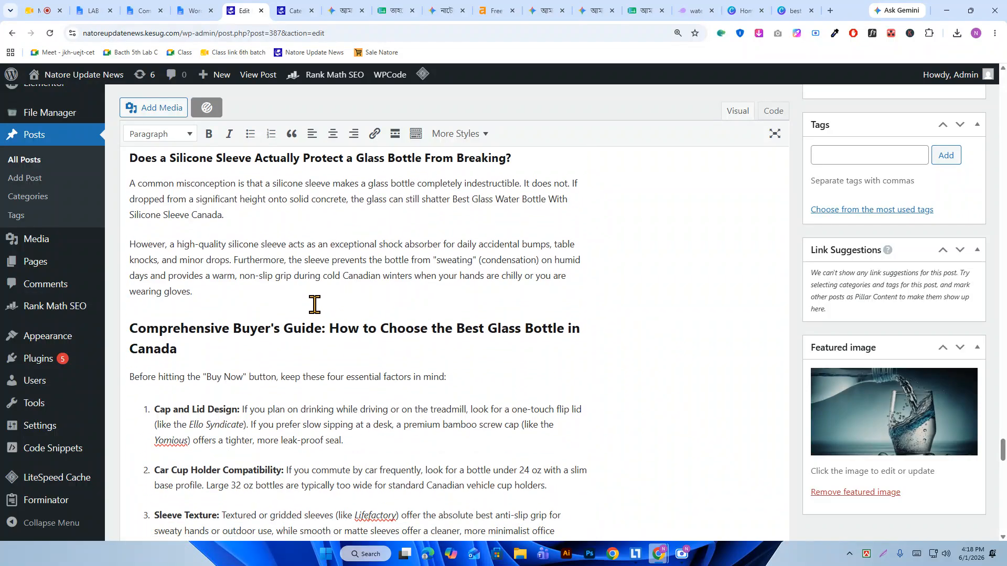
scroll(262, 317, "down", 2)
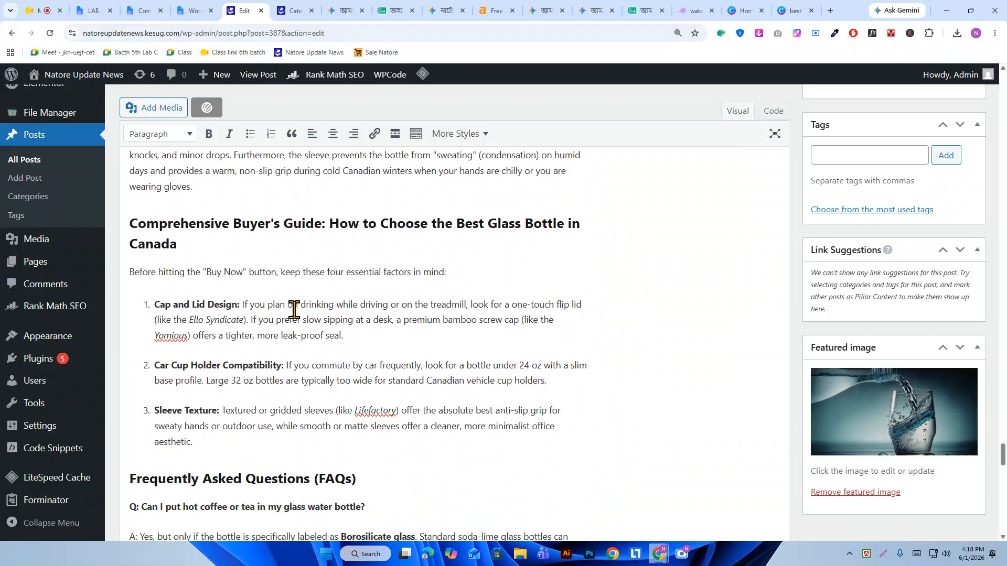
scroll(292, 316, "up", 2)
scroll(294, 311, "down", 5)
scroll(294, 319, "up", 2)
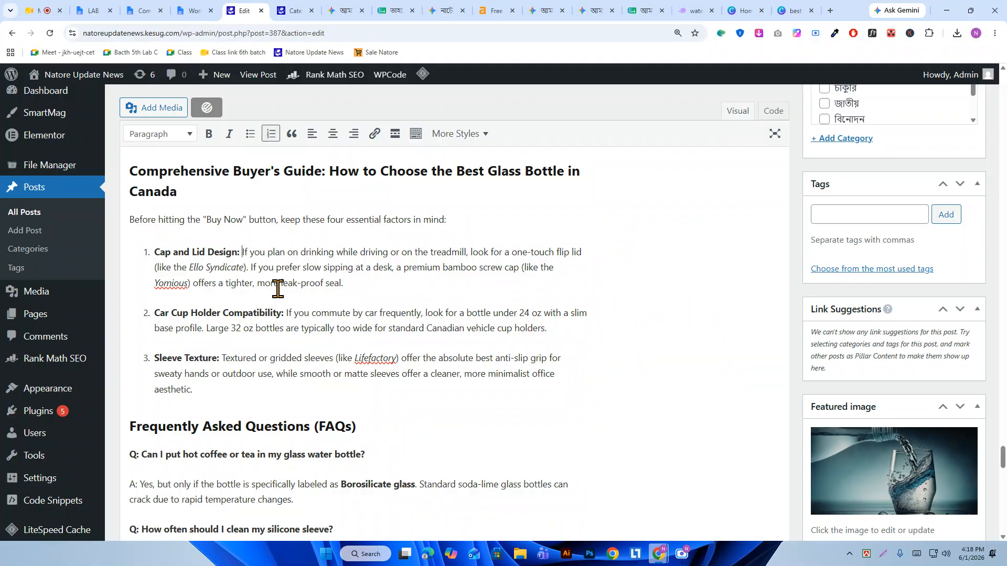
key("ctrl+v")
- Insert "Best Glass Water Bottle With Silicone Sleeve Canada" at the start of the Final Conclusion paragraph
scroll(270, 276, "down", 10)
left_click(130, 270)
key("ctrl+v")
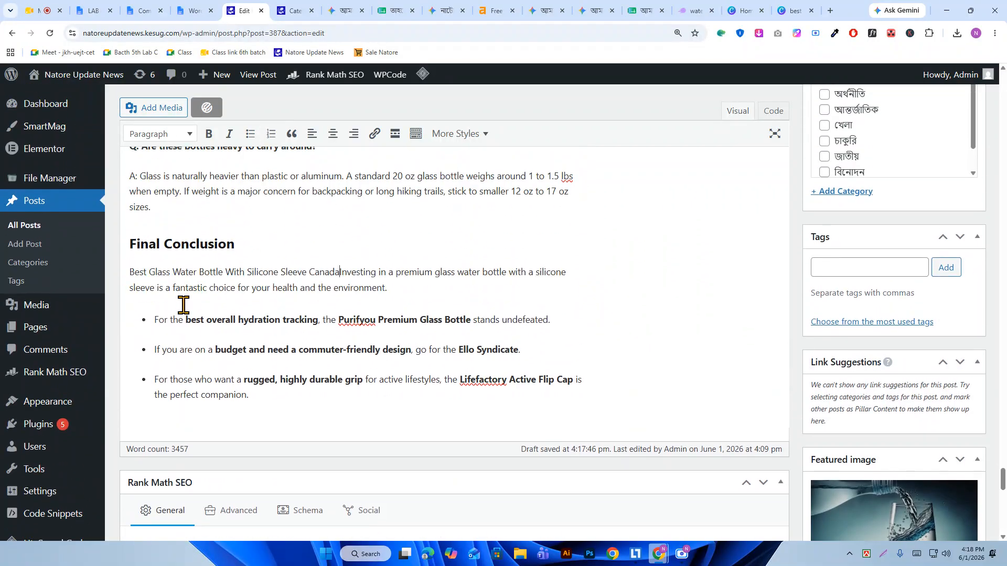
- Recheck the keyword density in Rank Math's Additional checks and look briefly at the post's HTML code
scroll(292, 268, "down", 5)
scroll(312, 270, "down", 7)
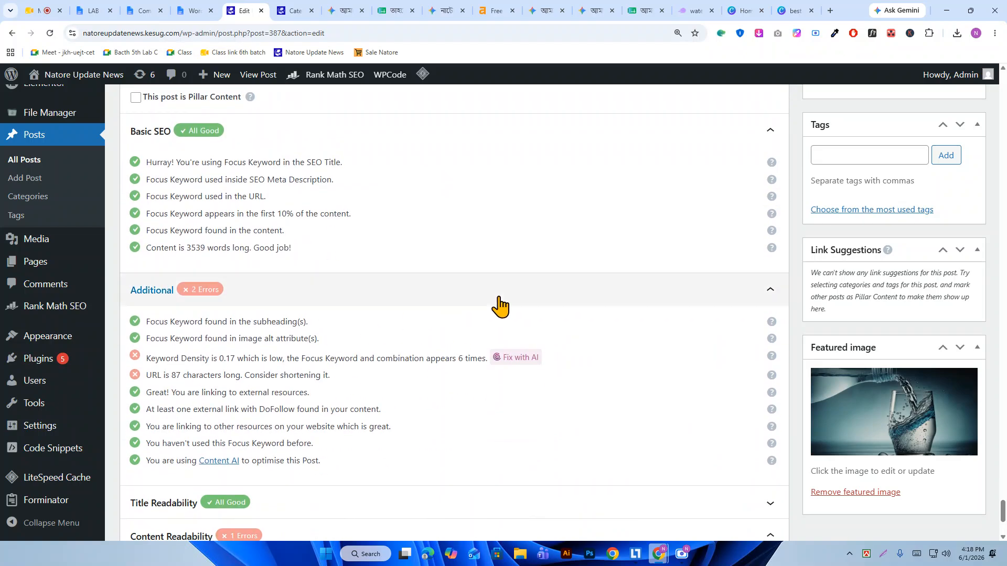
scroll(449, 304, "up", 15)
scroll(571, 317, "up", 10)
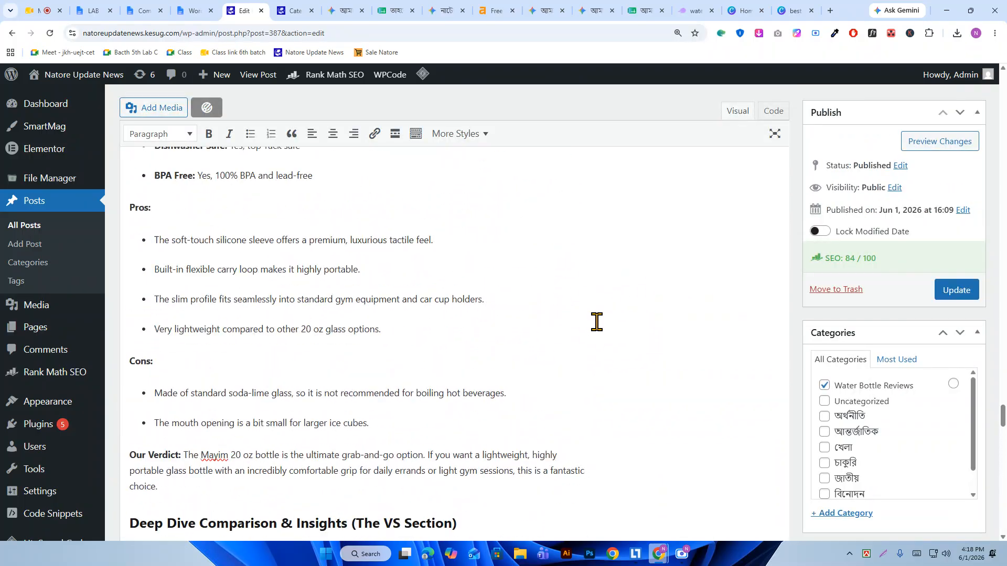
left_click(773, 111)
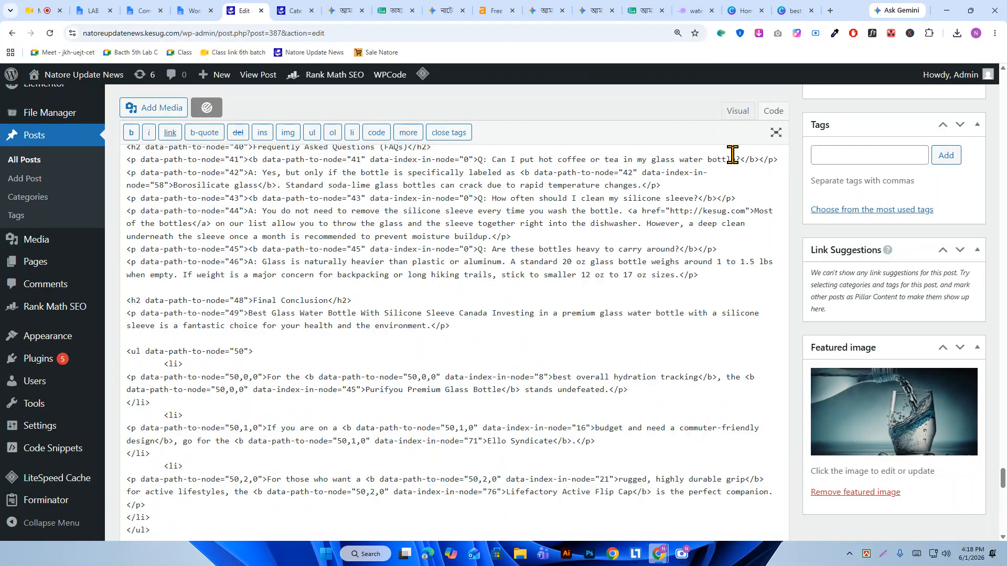
left_click(738, 112)
scroll(472, 294, "down", 6)
scroll(420, 336, "down", 5)
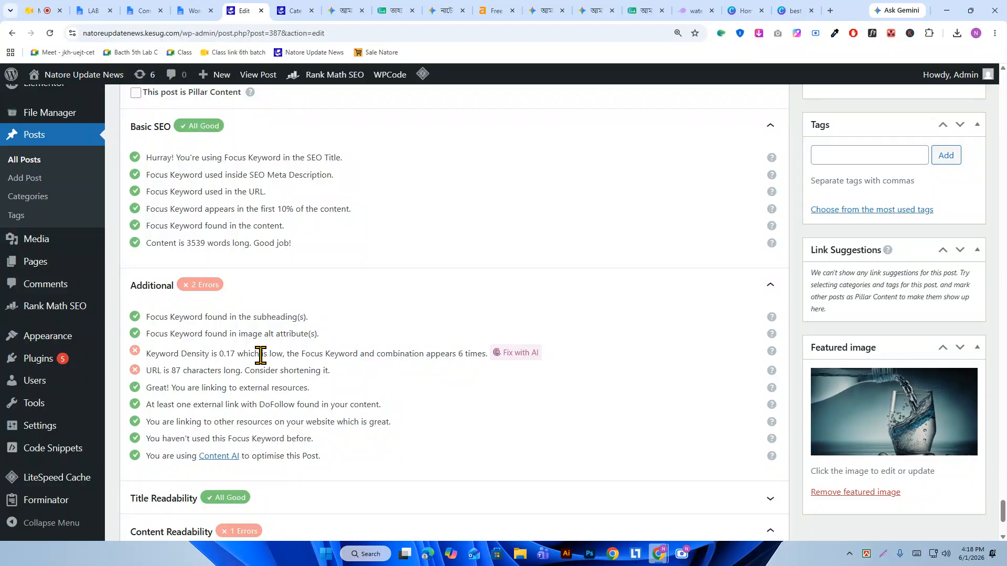
- Update the published post with the added keyword phrases and featured image
scroll(866, 296, "up", 12)
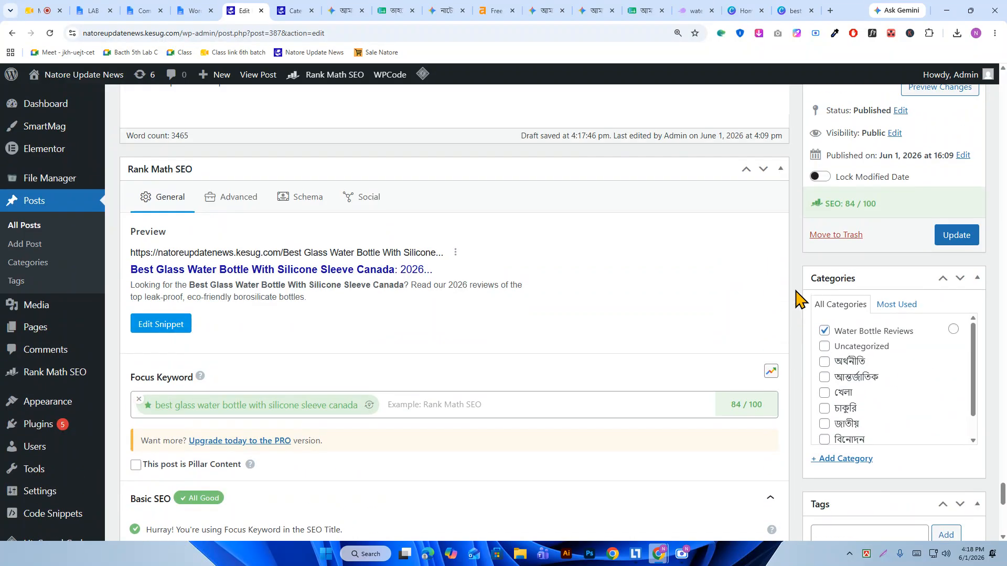
left_click(956, 290)
scroll(360, 332, "down", 15)
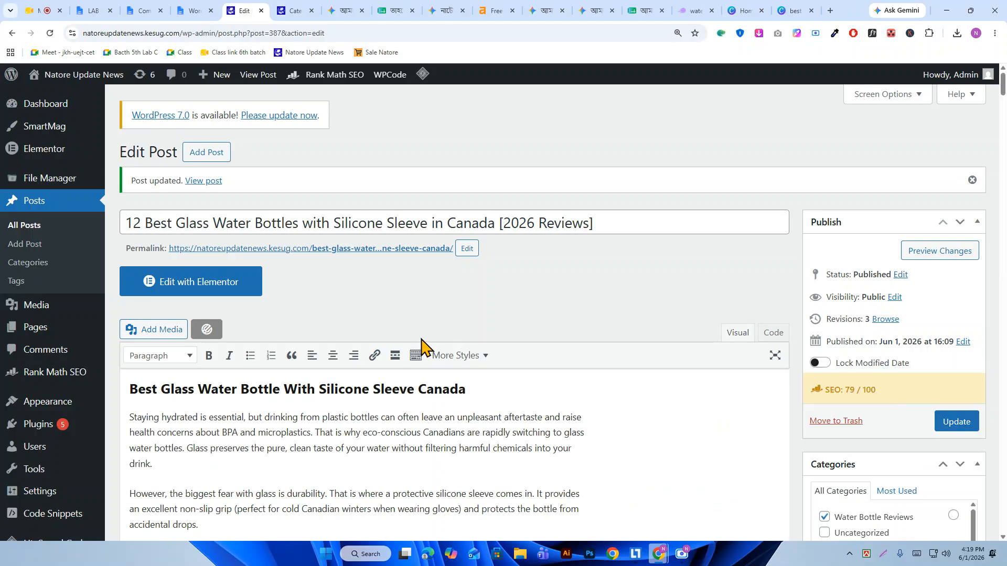
- Expand Rank Math's Additional and Content Readability checks and examine the remaining errors, including keyword density and URL length
scroll(394, 346, "down", 15)
scroll(386, 314, "down", 20)
scroll(385, 316, "down", 20)
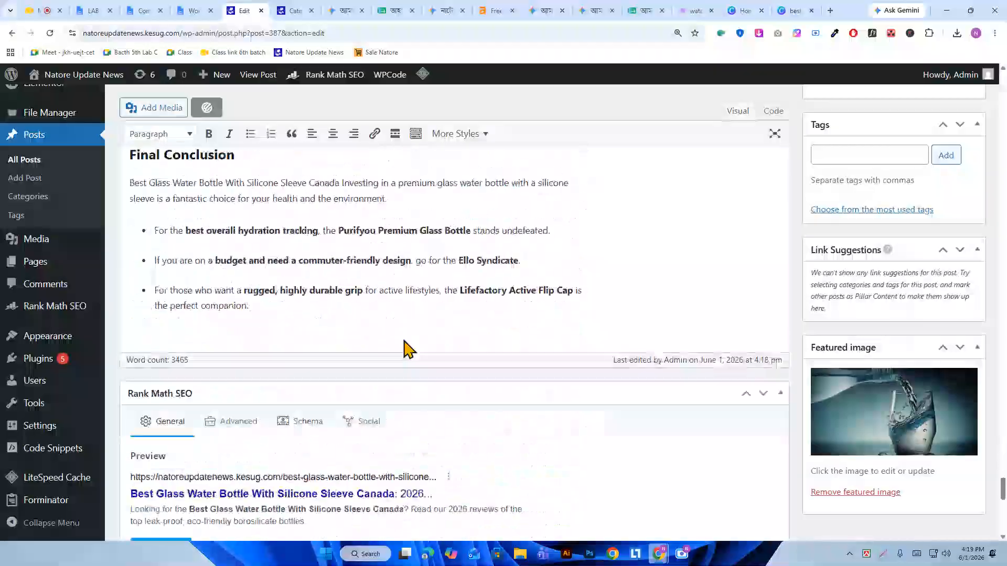
scroll(404, 341, "down", 15)
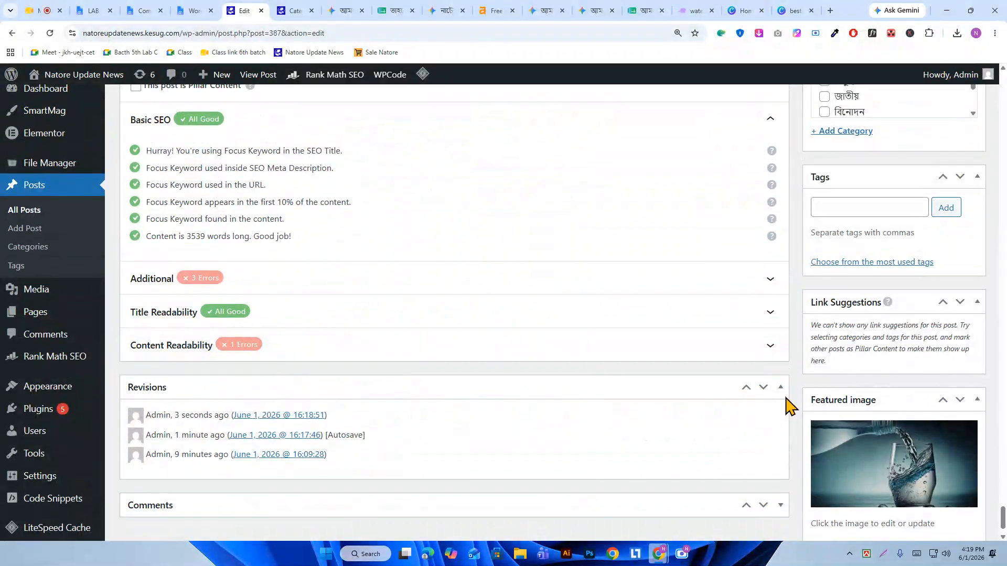
left_click(781, 391)
left_click(321, 386)
left_click(303, 314)
scroll(309, 341, "down", 1)
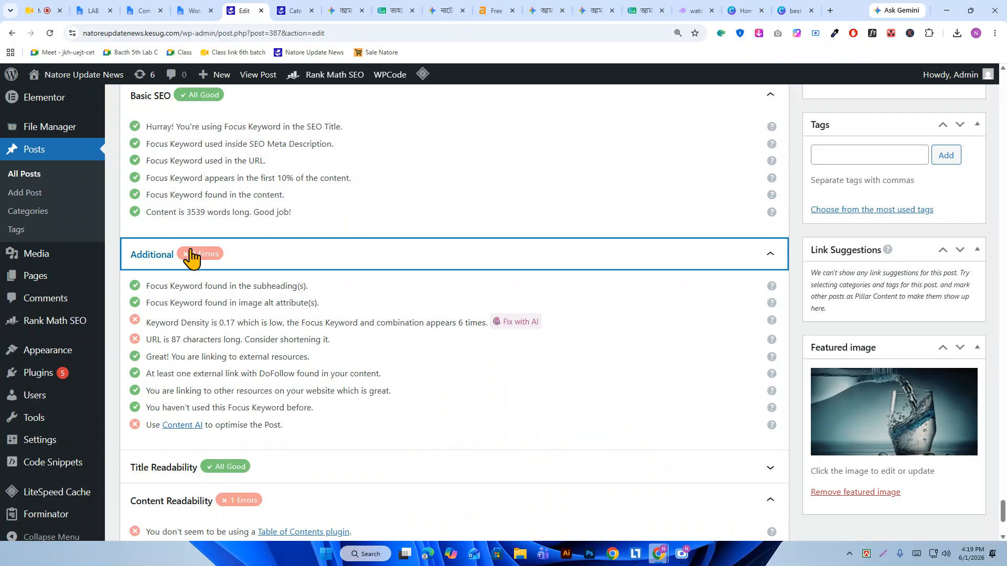
scroll(199, 291, "up", 2)
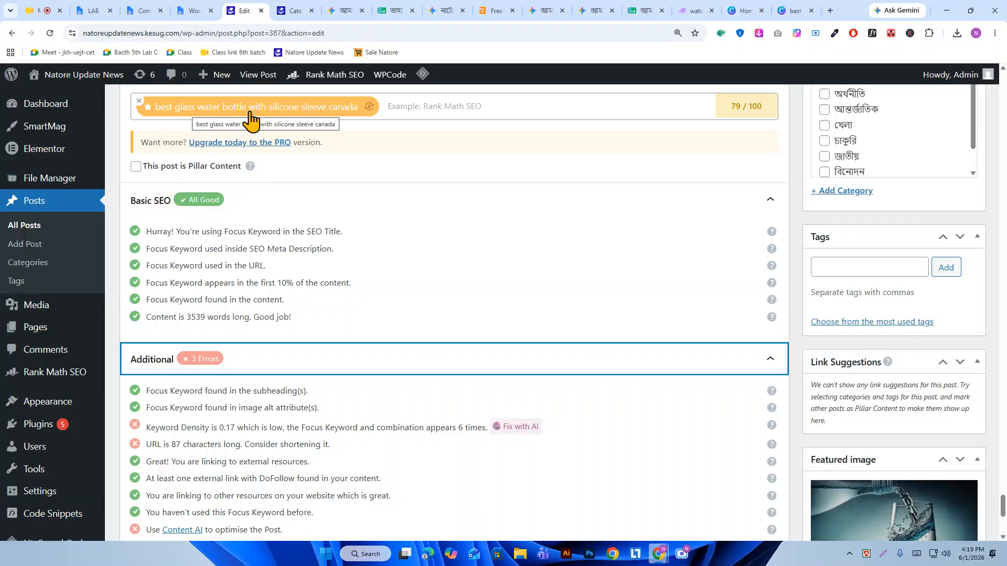
scroll(284, 199, "down", 2)
left_click_drag(152, 339, 283, 342)
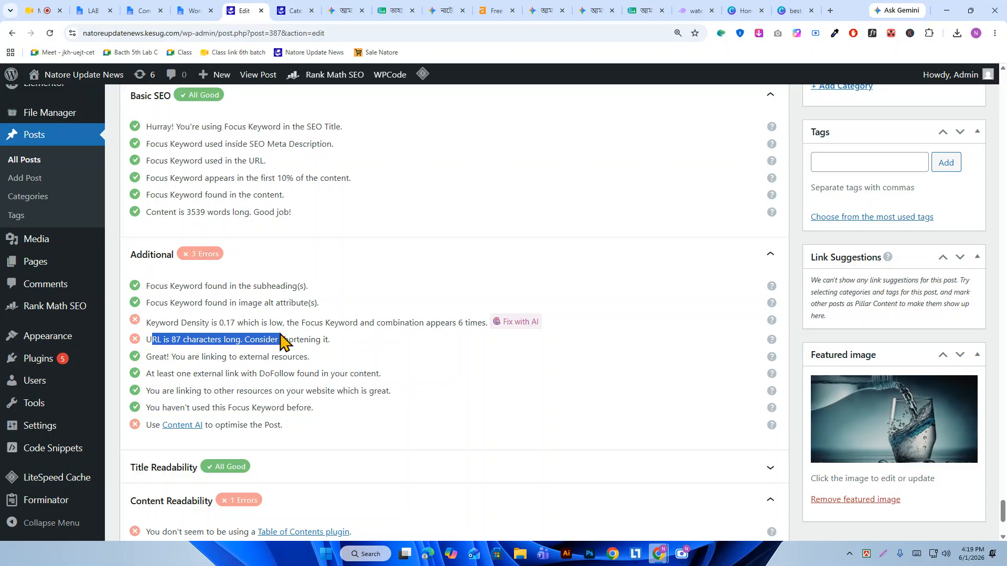
- Open the Add Plugins page in a separate tab and search the plugin directory for "table of content"
scroll(283, 342, "down", 3)
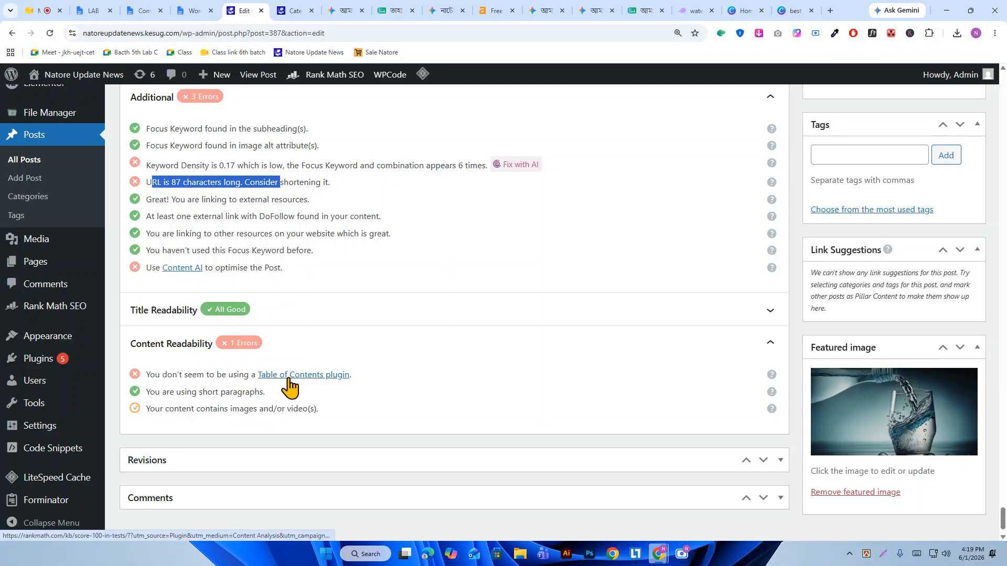
mouse_move(45, 368)
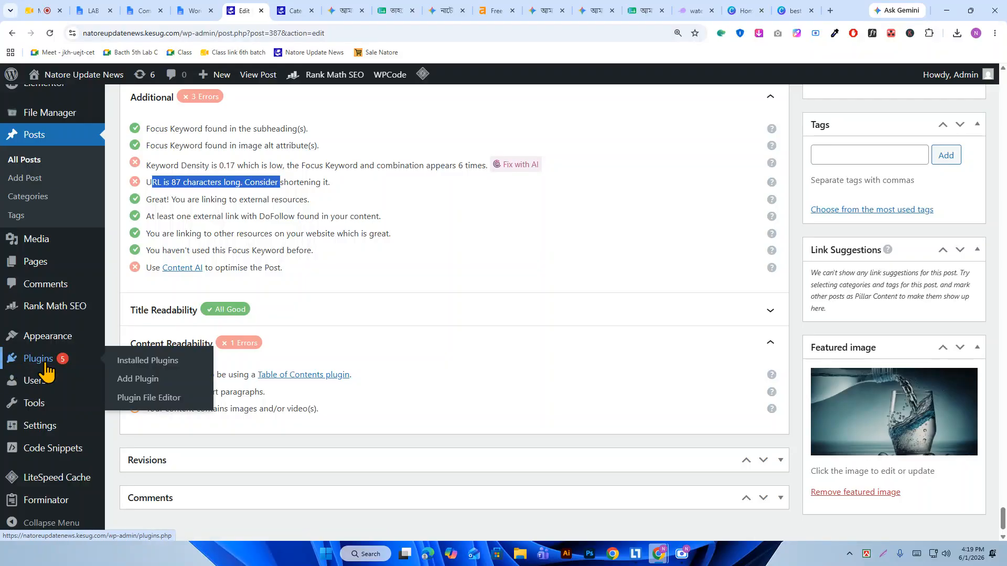
right_click(140, 387)
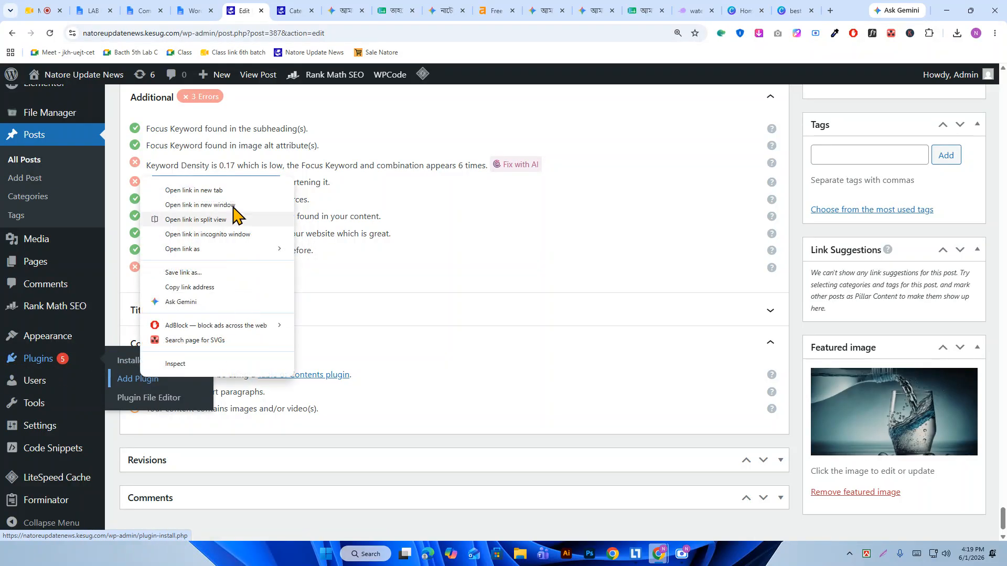
left_click(226, 194)
left_click(287, 9)
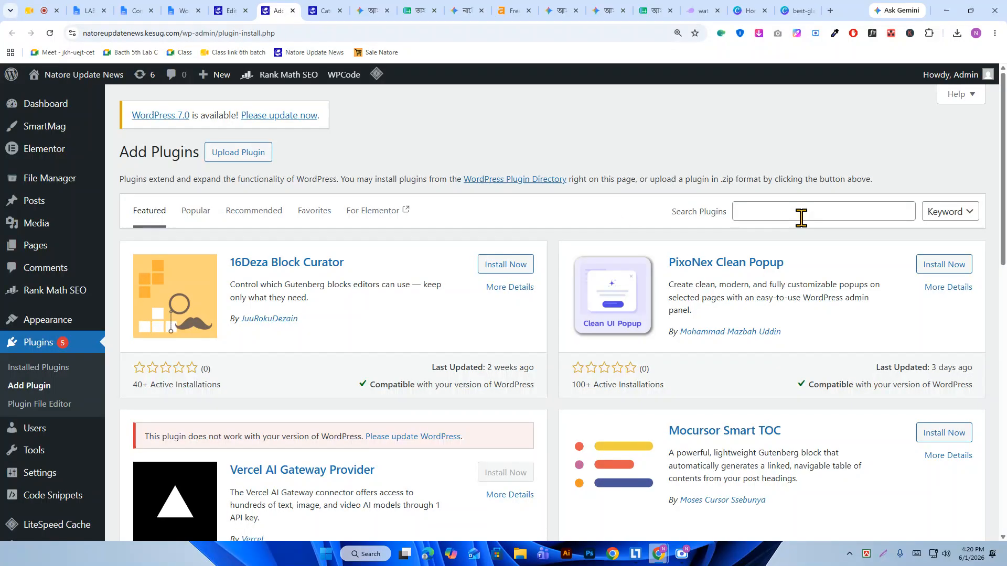
left_click(801, 215)
type("table of content")
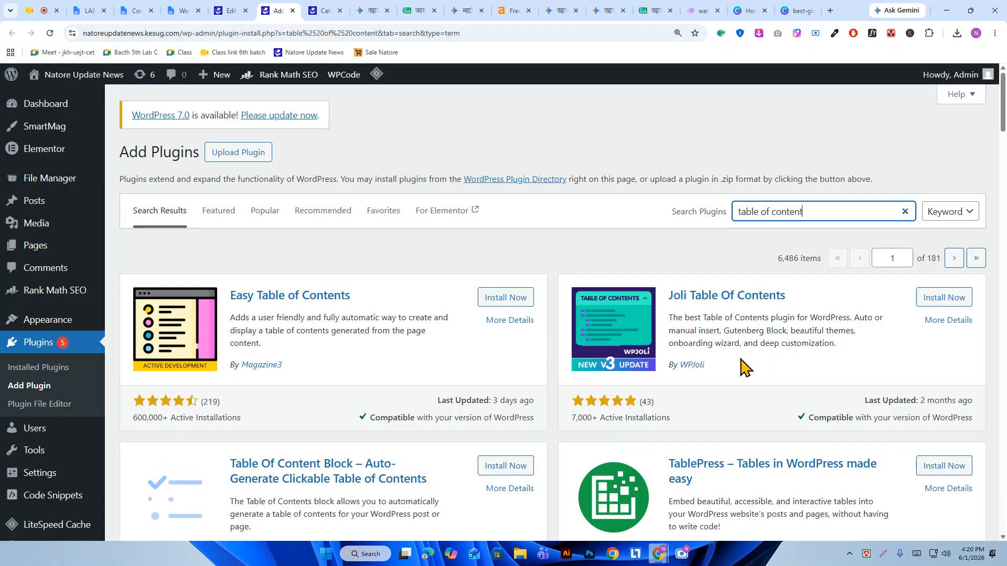
- Install and activate the LuckyWP Table of Contents plugin from the search results
scroll(560, 333, "down", 7)
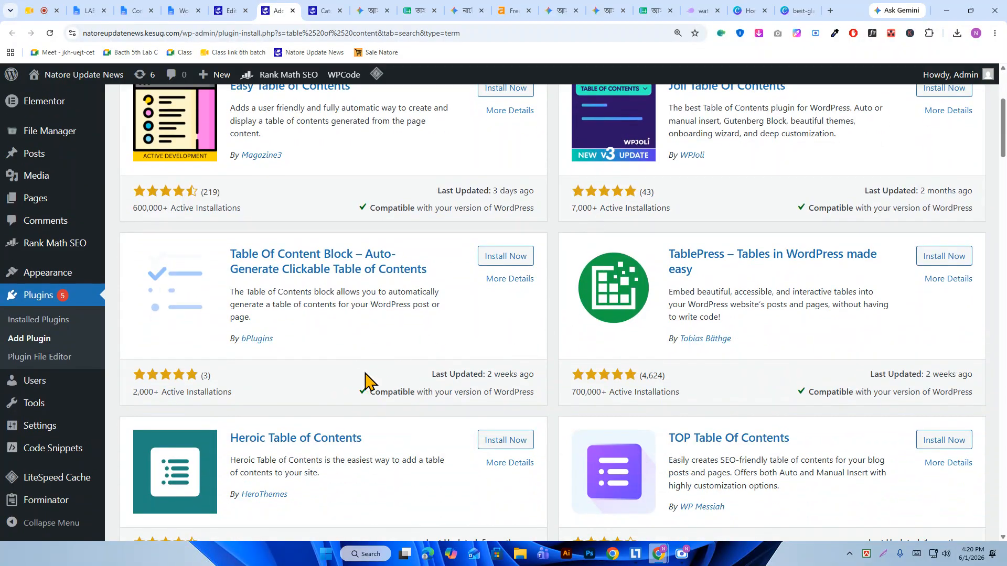
scroll(344, 409, "down", 1)
scroll(332, 388, "up", 8)
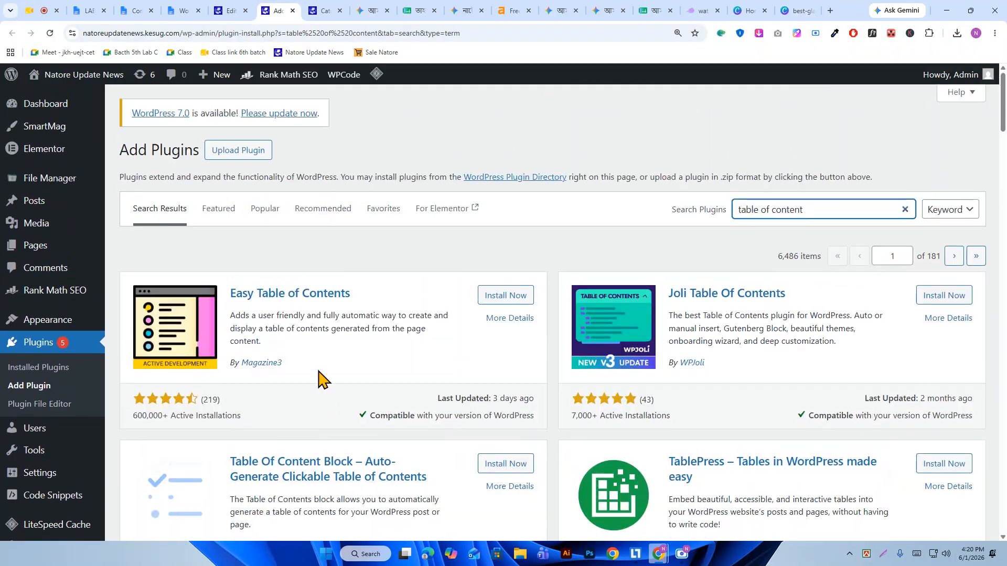
scroll(749, 251, "down", 5)
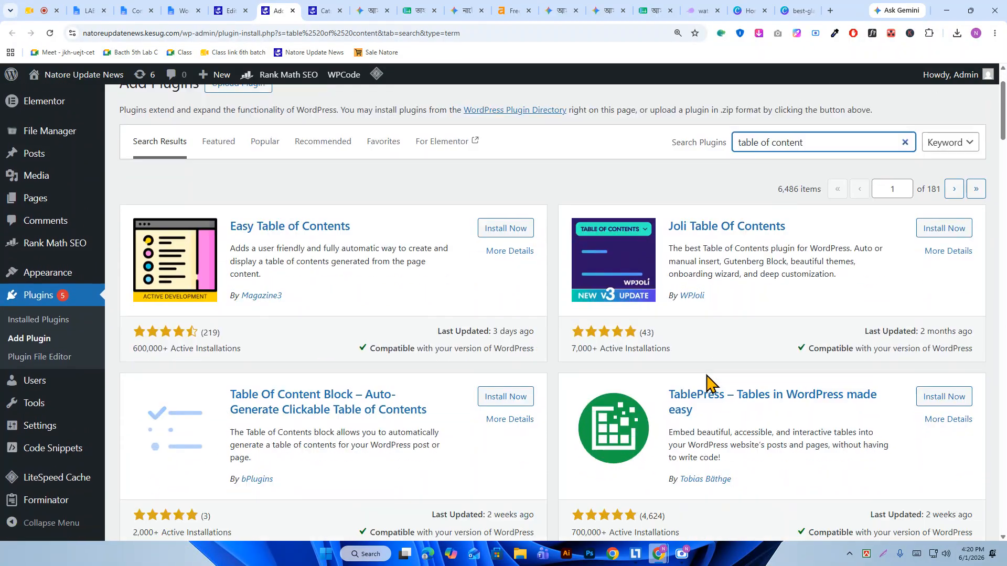
scroll(677, 393, "down", 1)
scroll(669, 395, "up", 1)
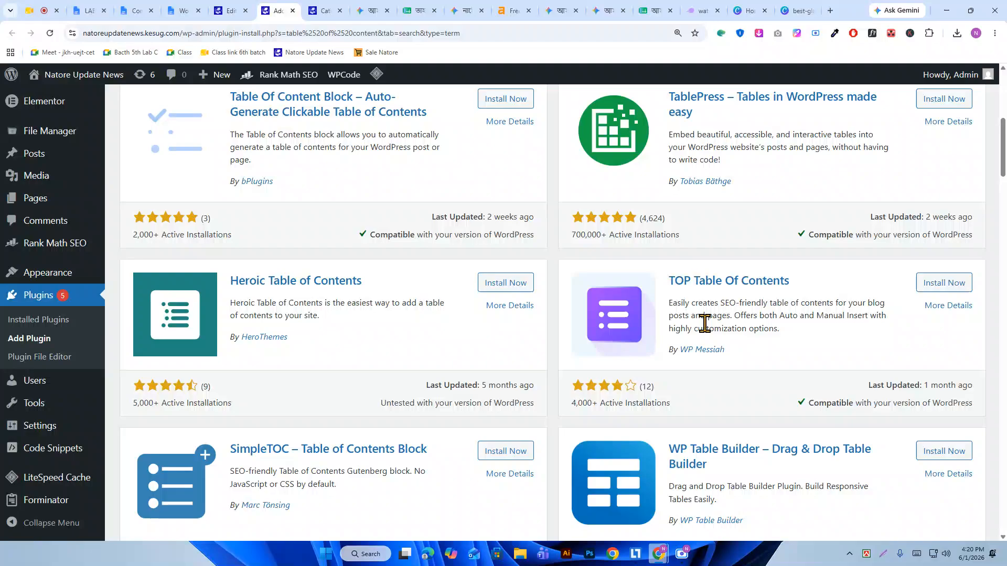
scroll(388, 330, "down", 6)
scroll(388, 330, "down", 11)
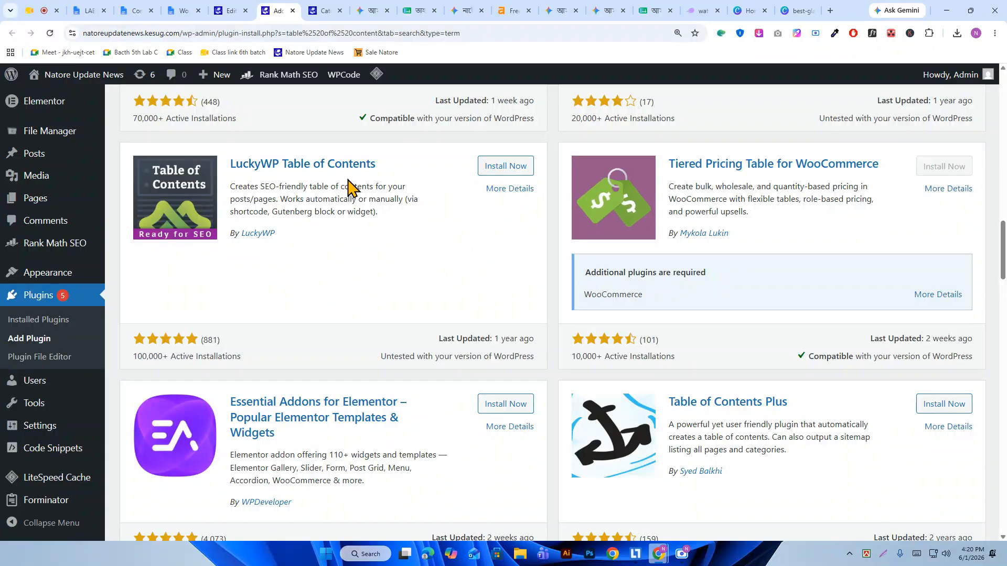
left_click(506, 167)
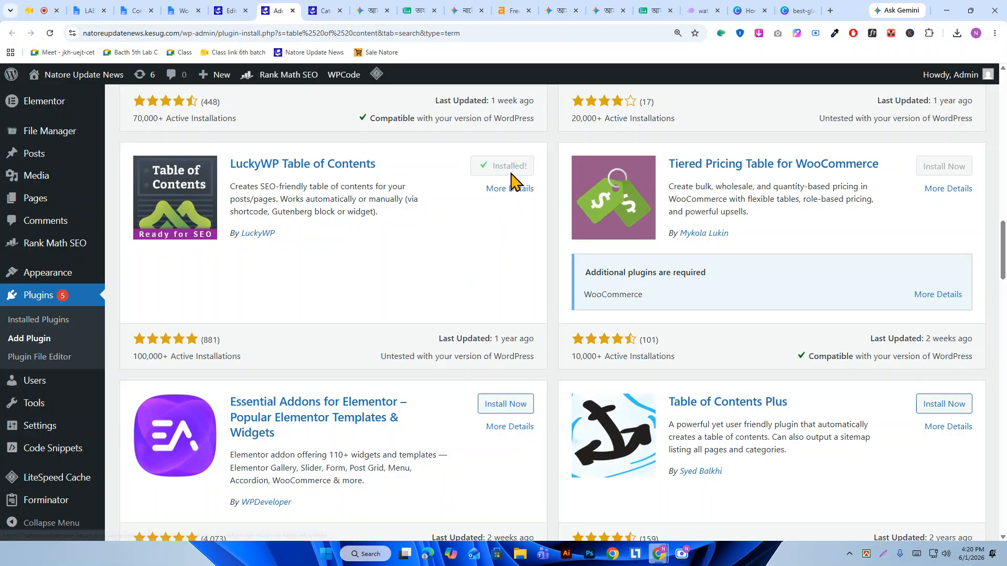
left_click(512, 169)
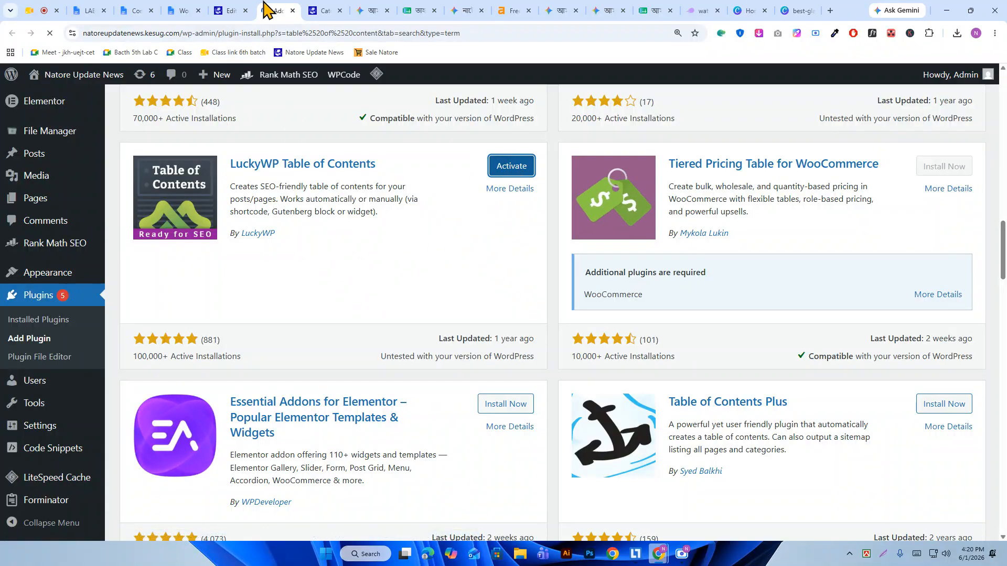
- Check the installed plugins list for the activated LuckyWP Table of Contents plugin
left_click(231, 11)
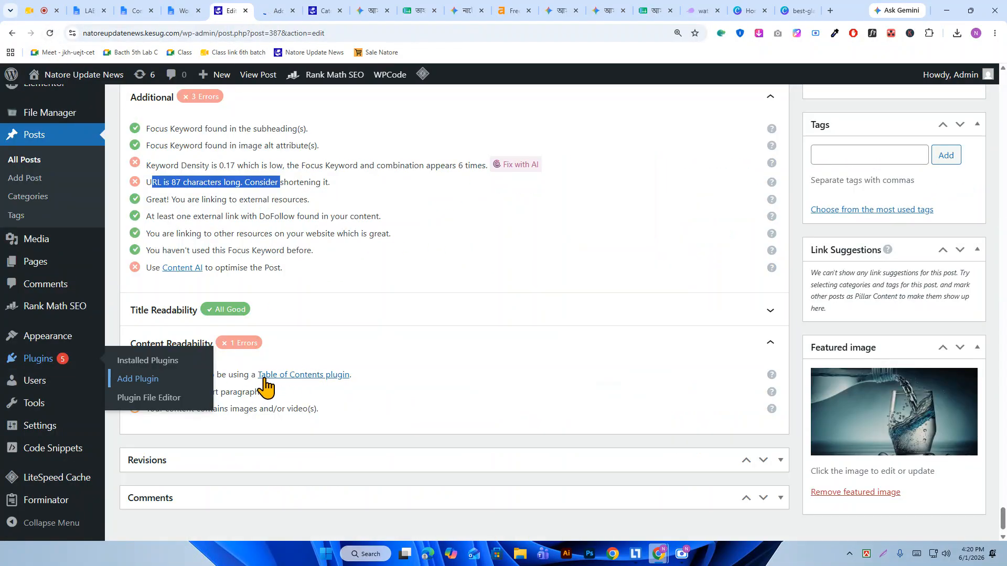
scroll(326, 434, "down", 1)
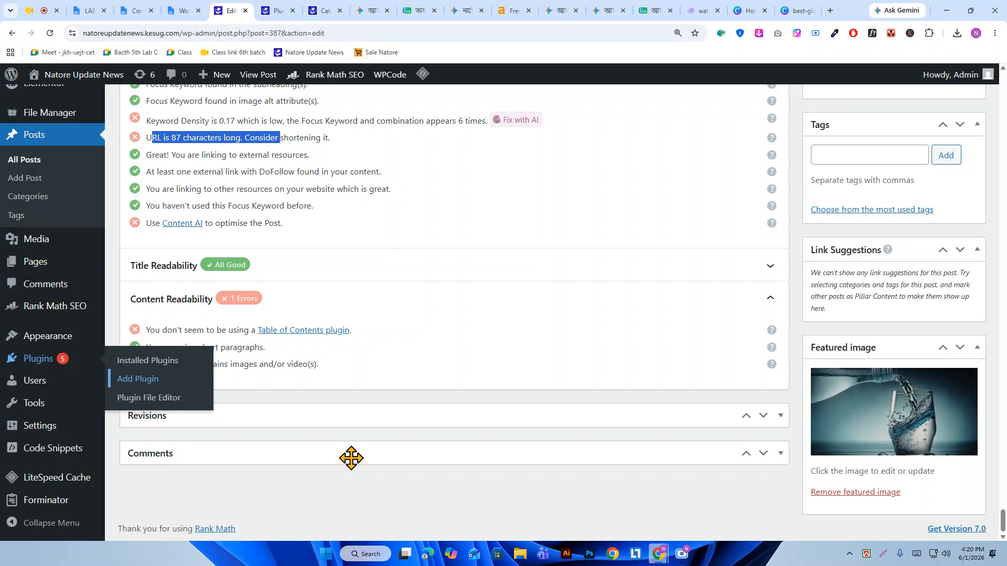
key("ctrl+Tab")
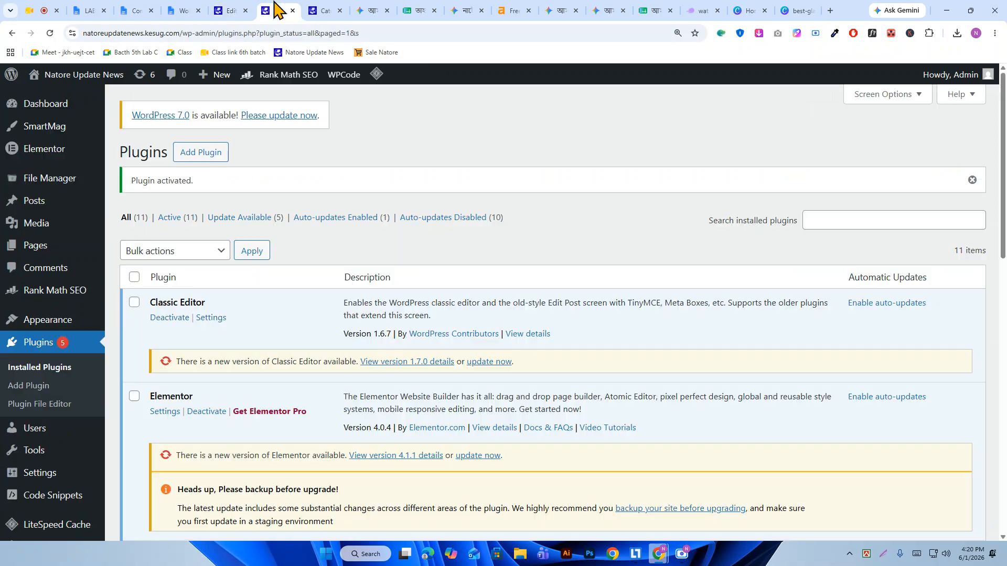
scroll(275, 280, "down", 5)
scroll(218, 405, "down", 6)
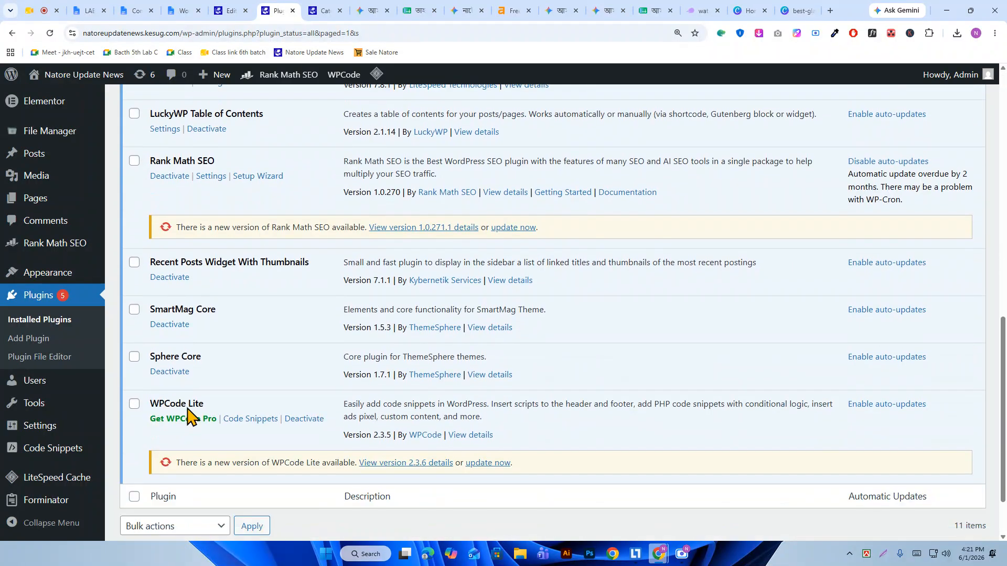
scroll(240, 360, "up", 5)
- Reload the post editor and recheck Rank Math's Content Readability section, including the Table of Contents and images/videos checks
left_click(226, 11)
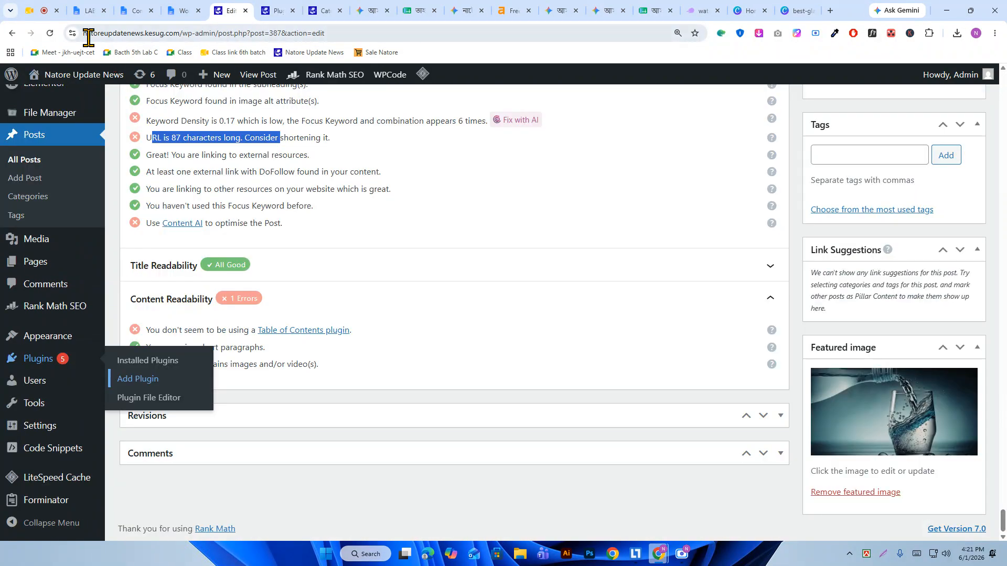
left_click(50, 33)
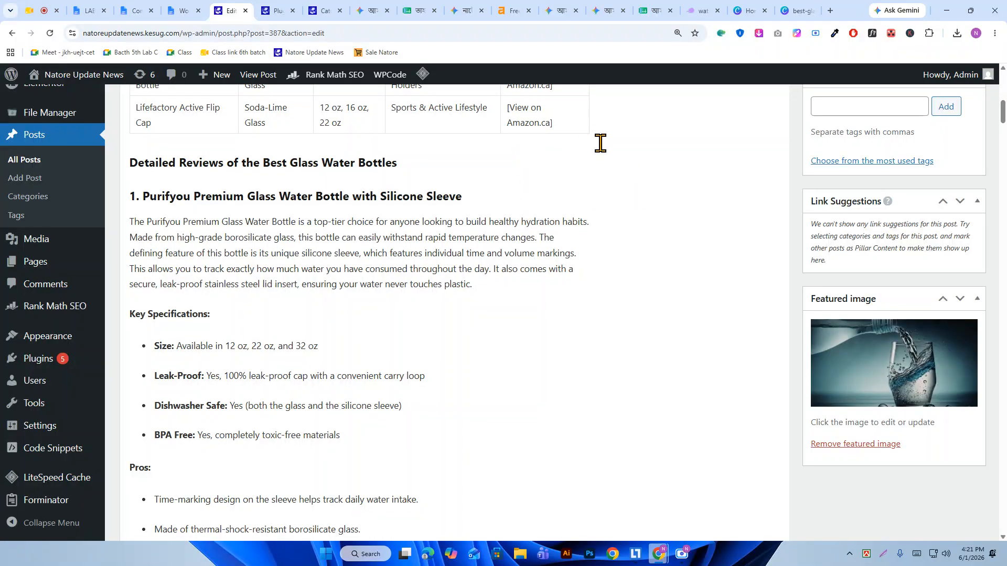
scroll(600, 143, "down", 20)
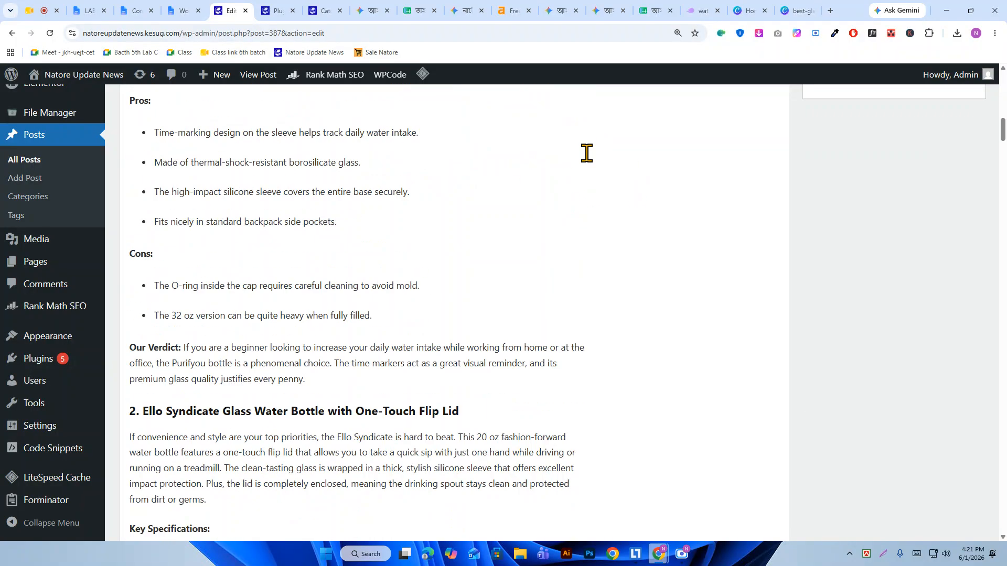
scroll(604, 191, "down", 20)
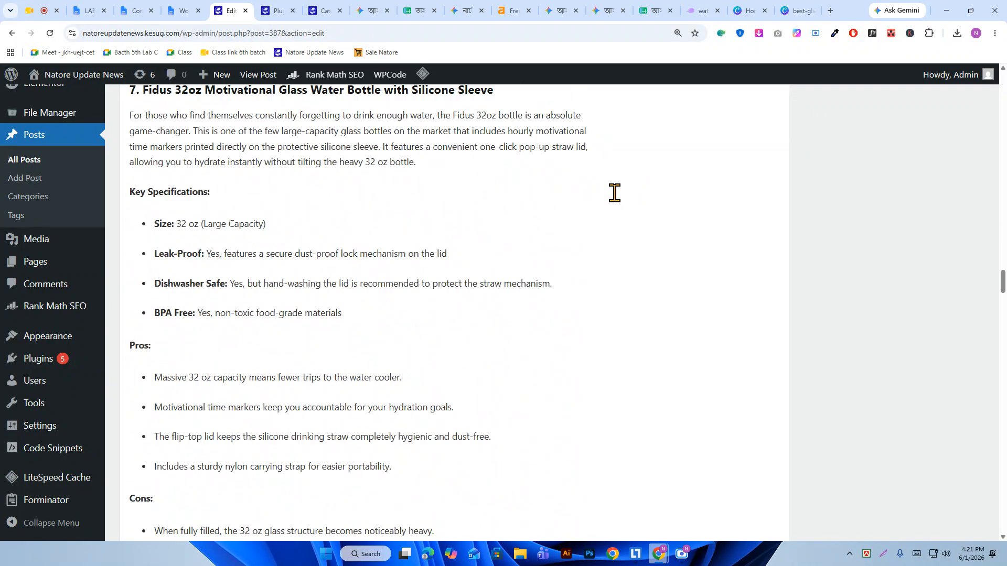
scroll(600, 207, "down", 20)
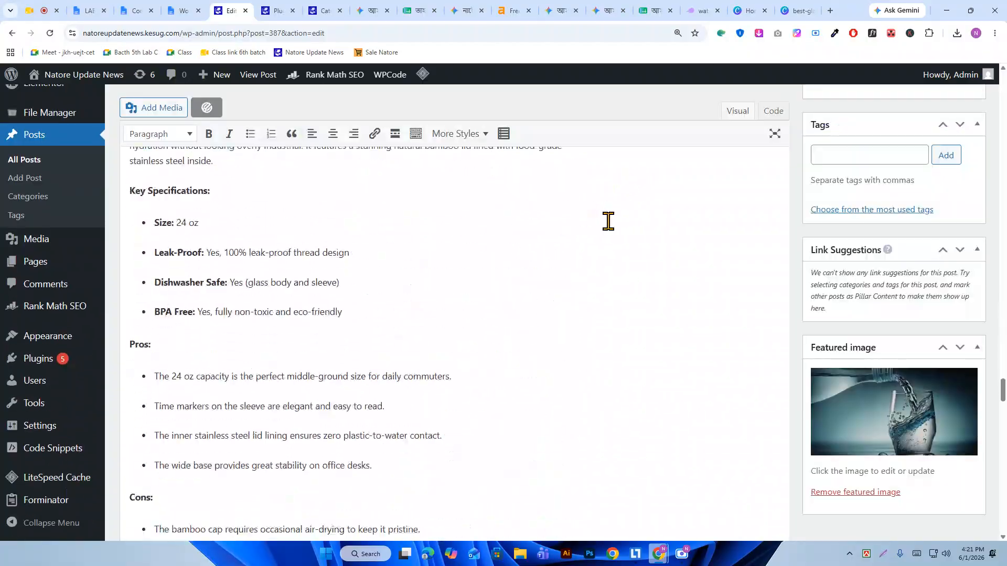
scroll(593, 252, "down", 10)
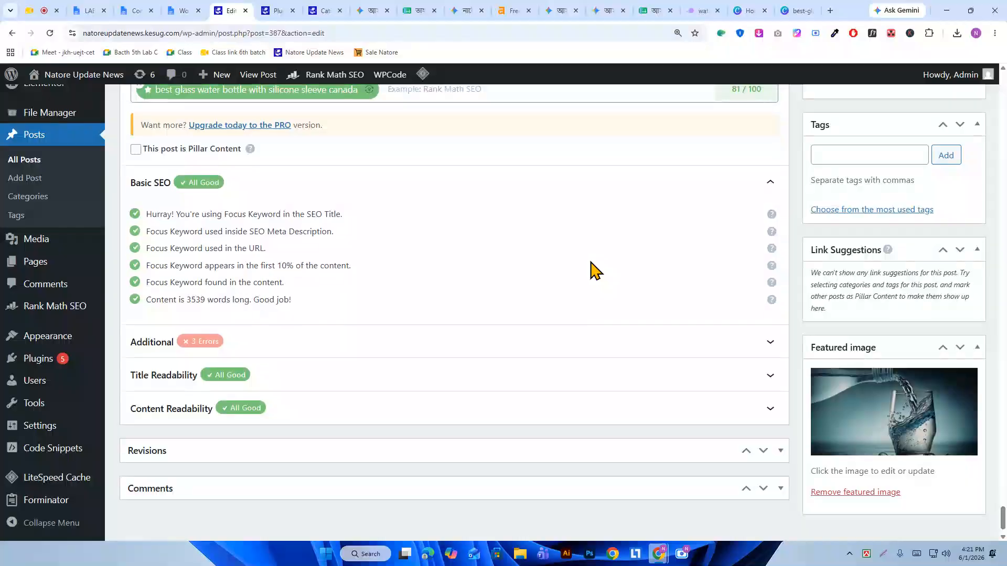
left_click(315, 387)
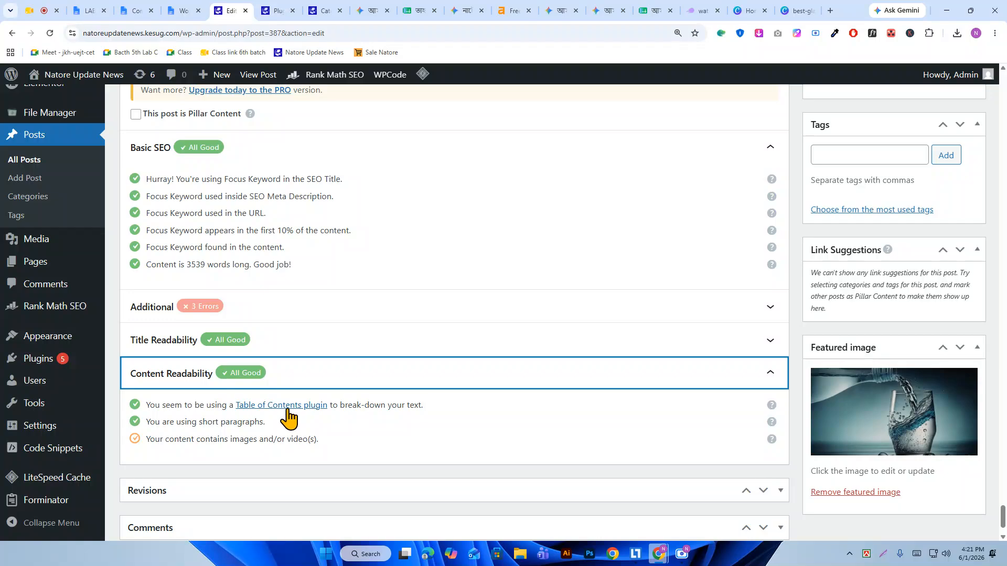
scroll(293, 412, "down", 2)
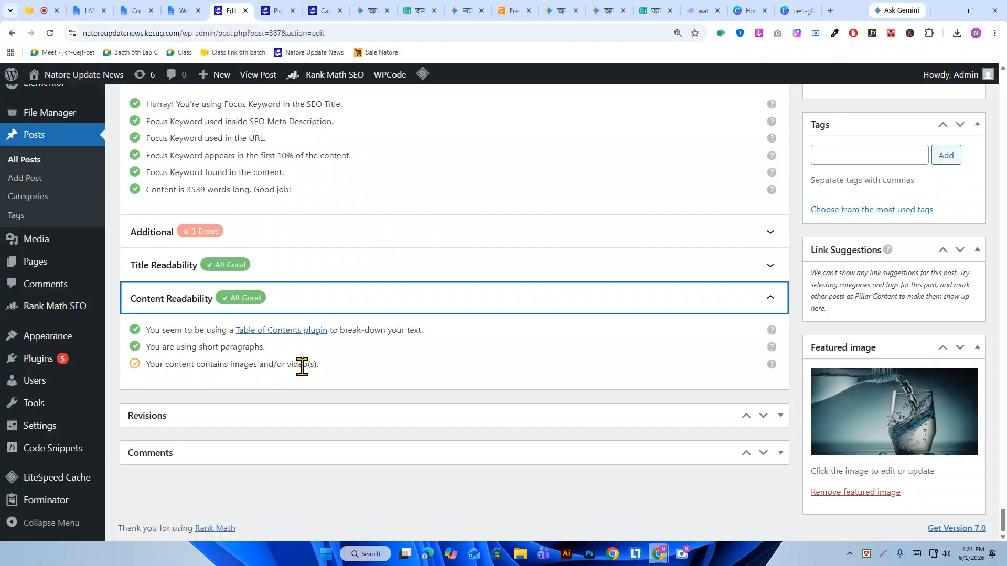
left_click_drag(338, 367, 205, 368)
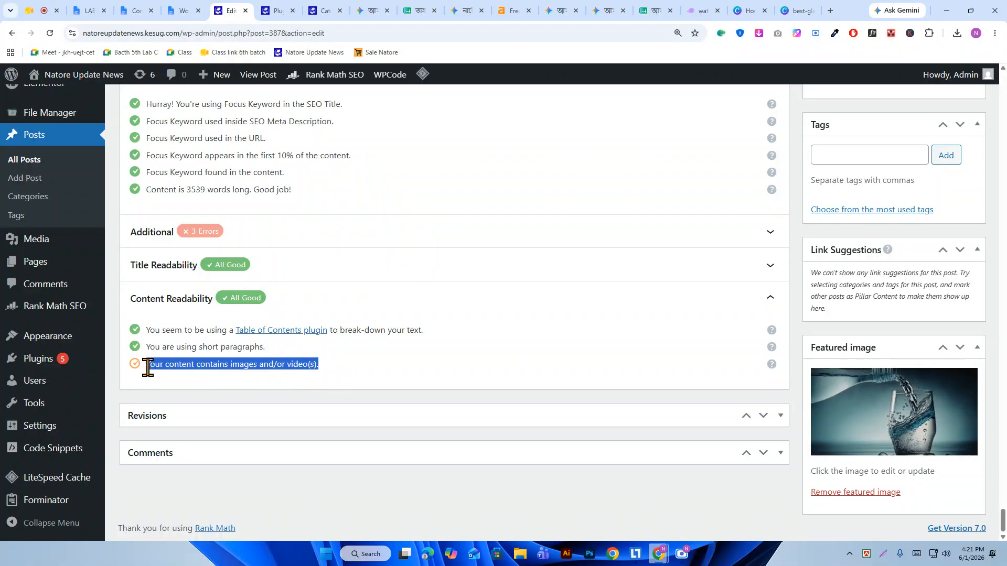
- Search Google for the first review's heading text, "Purifyou Premium Glass Water Bottle with Silicone Sleeve"
scroll(396, 366, "up", 20)
scroll(393, 371, "up", 20)
scroll(348, 330, "up", 20)
scroll(406, 355, "up", 20)
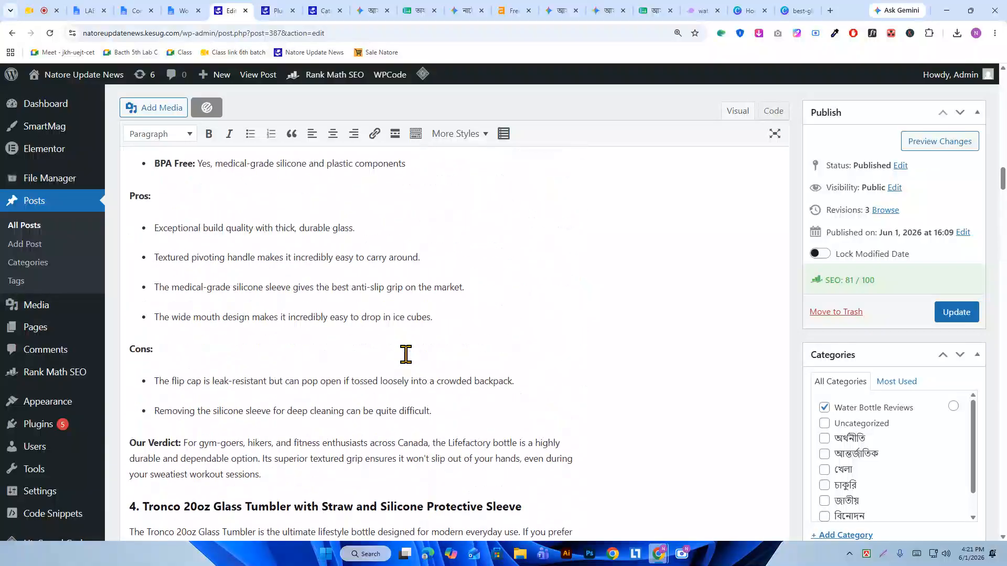
scroll(412, 351, "down", 6)
scroll(414, 346, "up", 12)
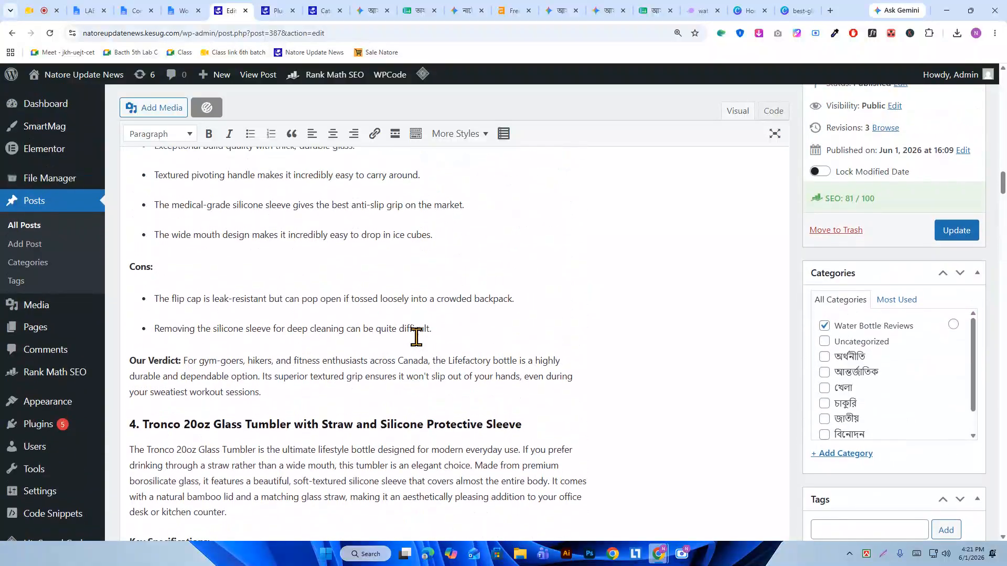
scroll(416, 344, "up", 20)
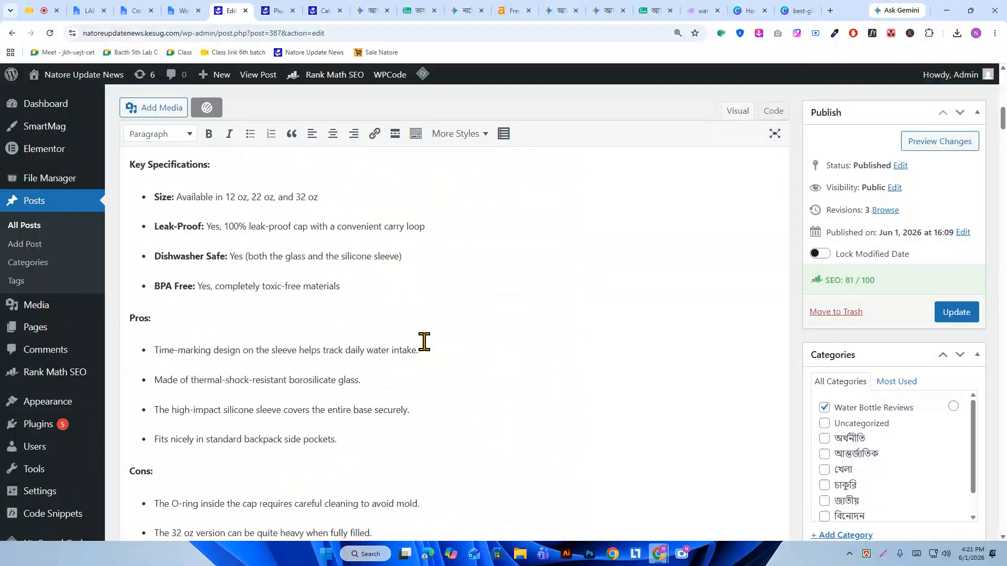
scroll(425, 346, "up", 4)
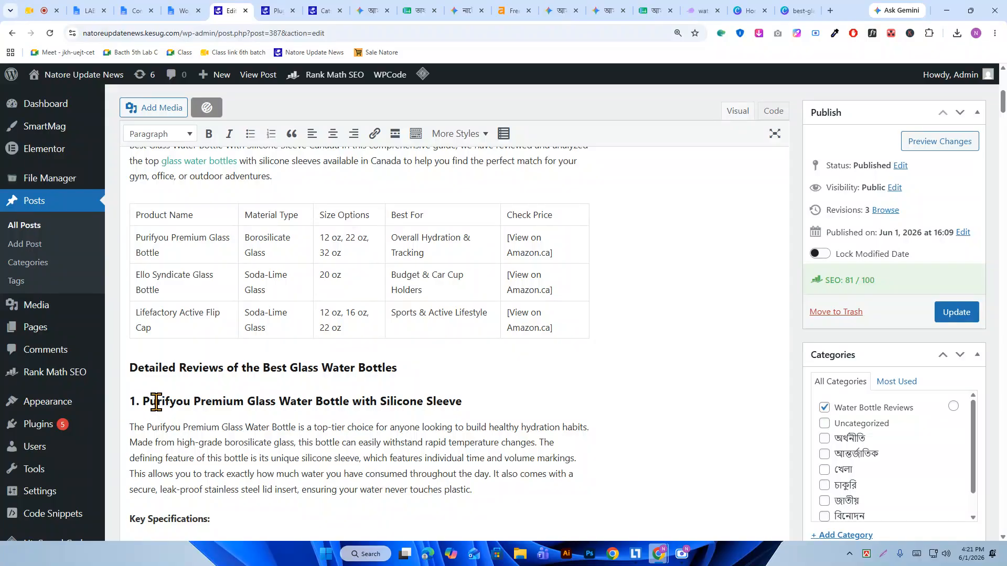
left_click_drag(156, 402, 396, 405)
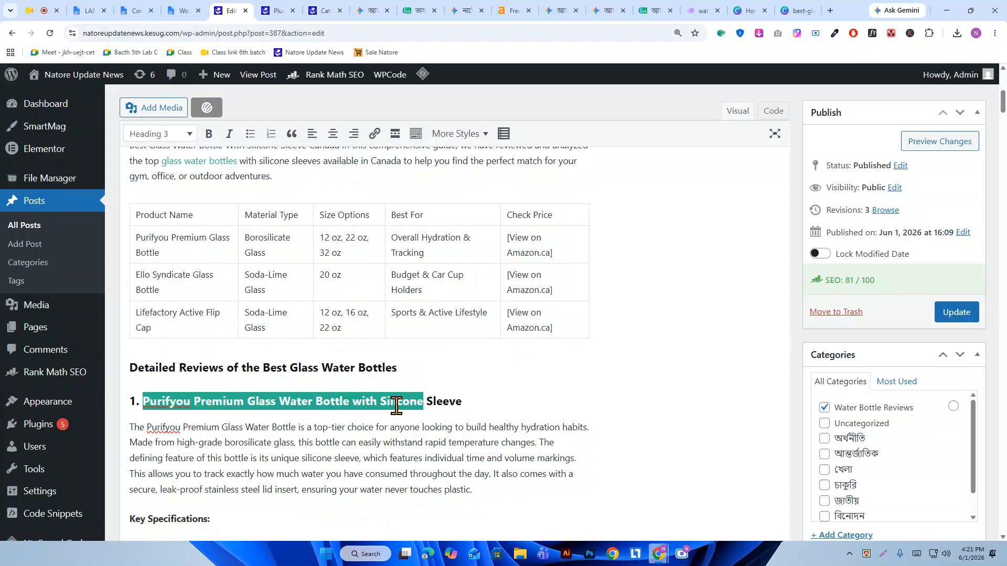
right_click(436, 399)
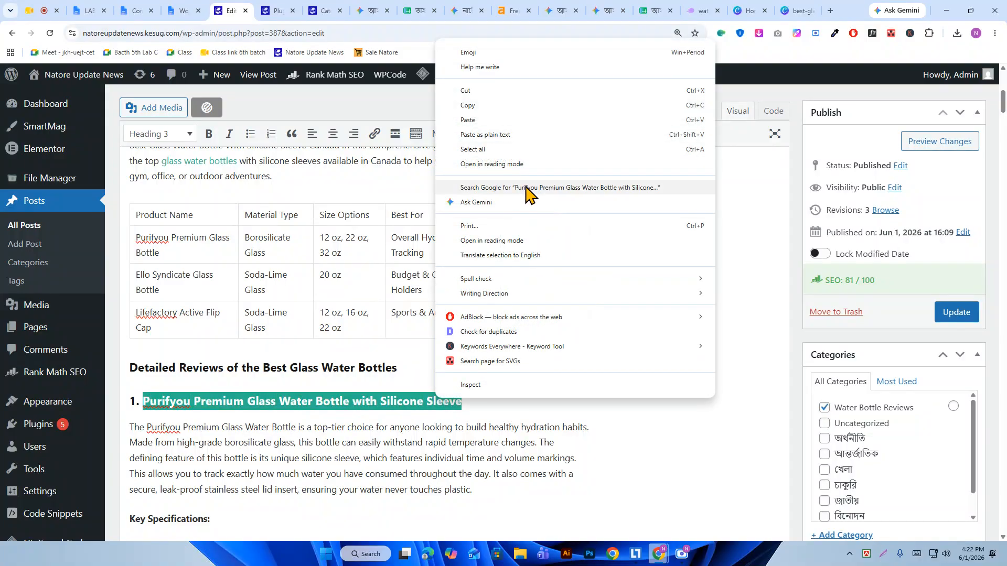
left_click(527, 186)
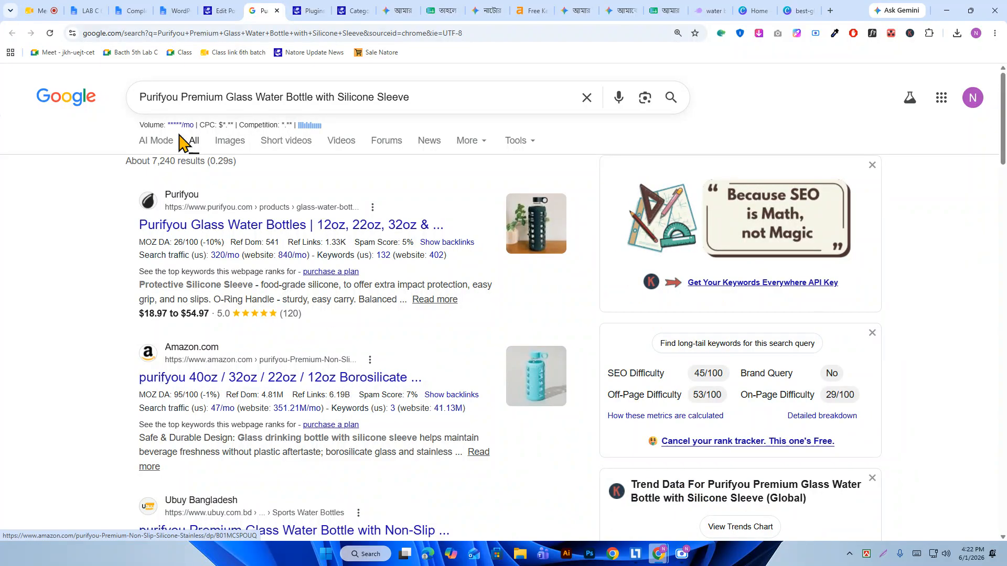
- Browse Google's image results for the Purifyou bottle and choose Amazon's pale-blue bottle photo showing an ice stick
left_click(234, 142)
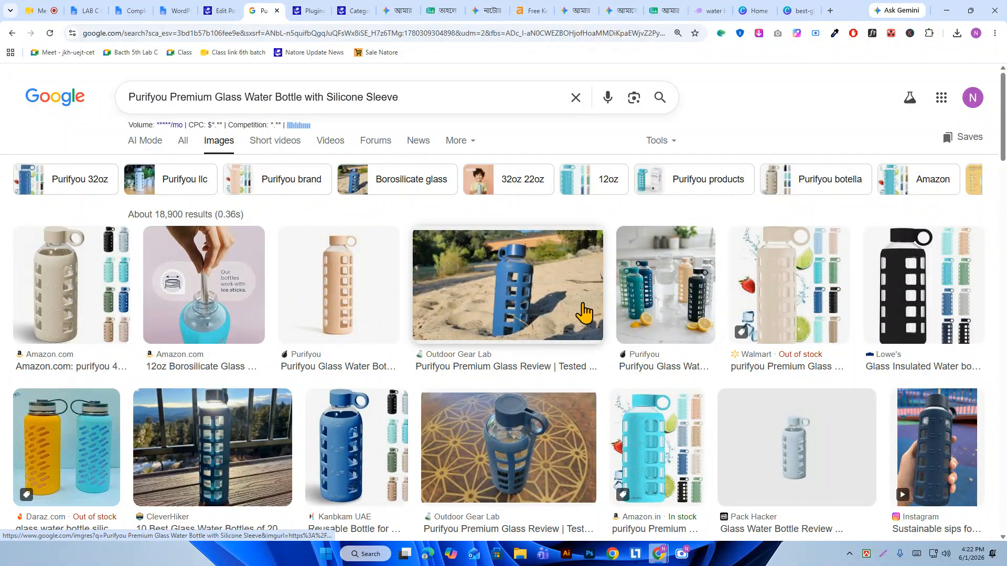
scroll(420, 306, "down", 2)
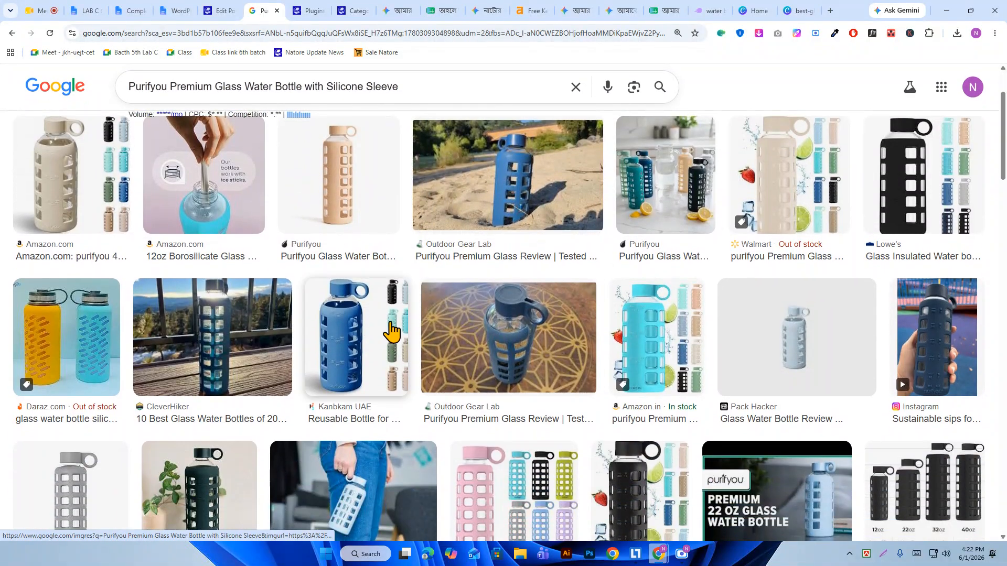
scroll(648, 347, "down", 4)
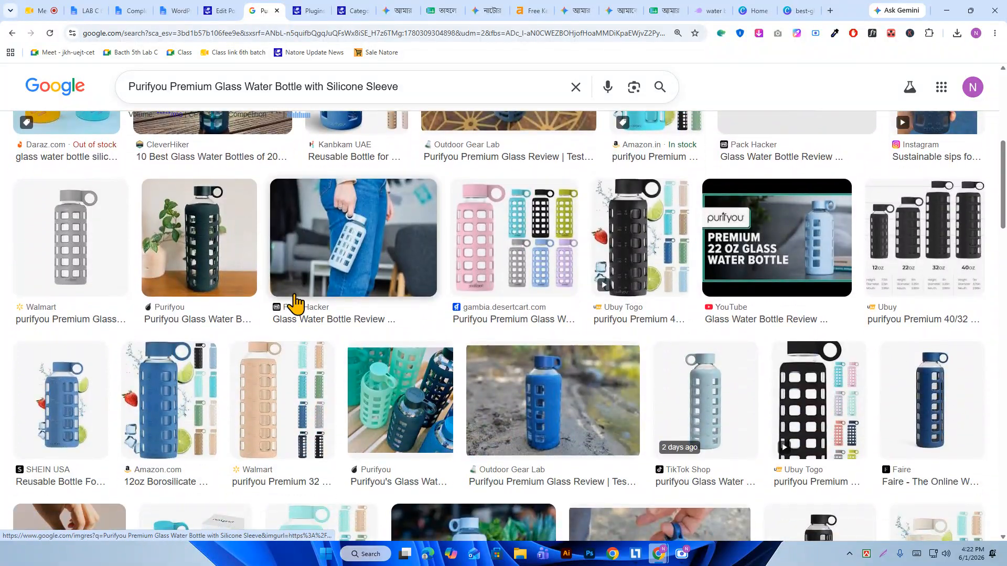
scroll(292, 294, "up", 7)
left_click(202, 270)
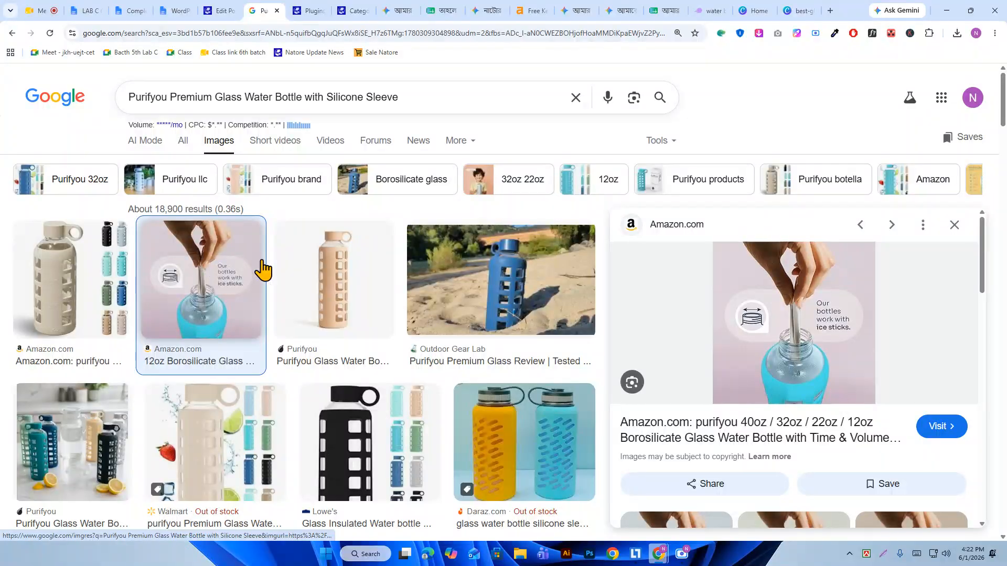
scroll(764, 325, "down", 5)
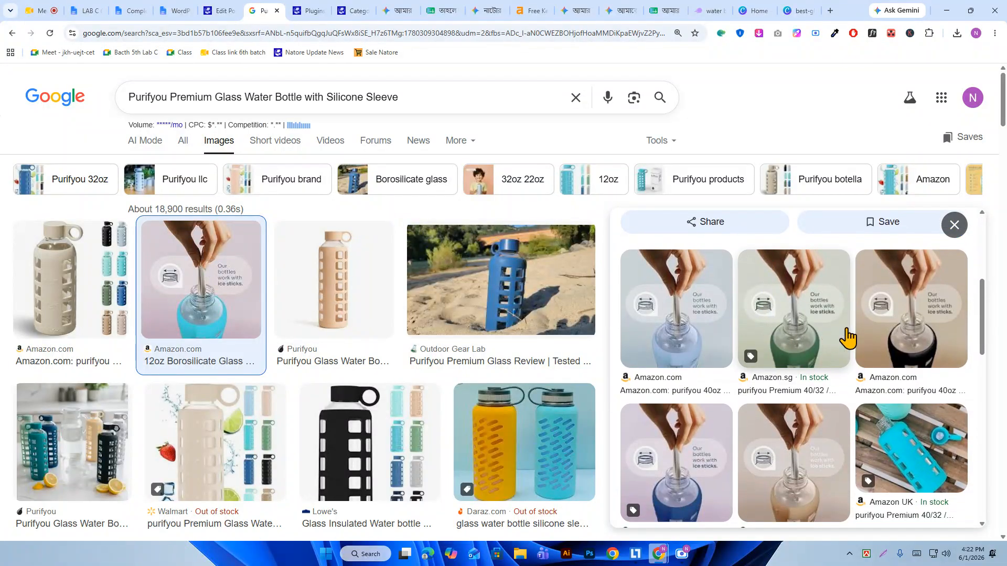
scroll(845, 337, "down", 1)
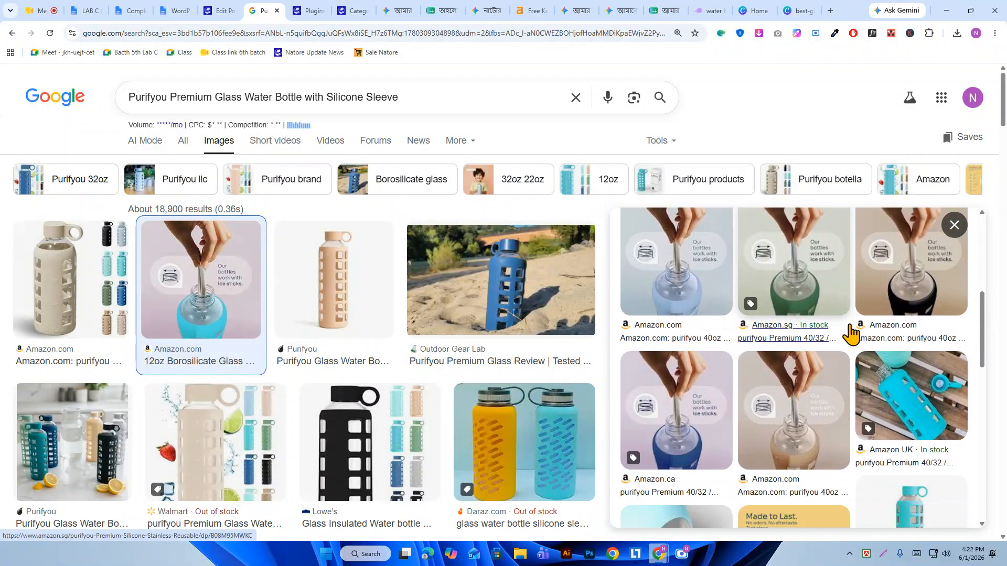
scroll(851, 334, "up", 2)
left_click(677, 361)
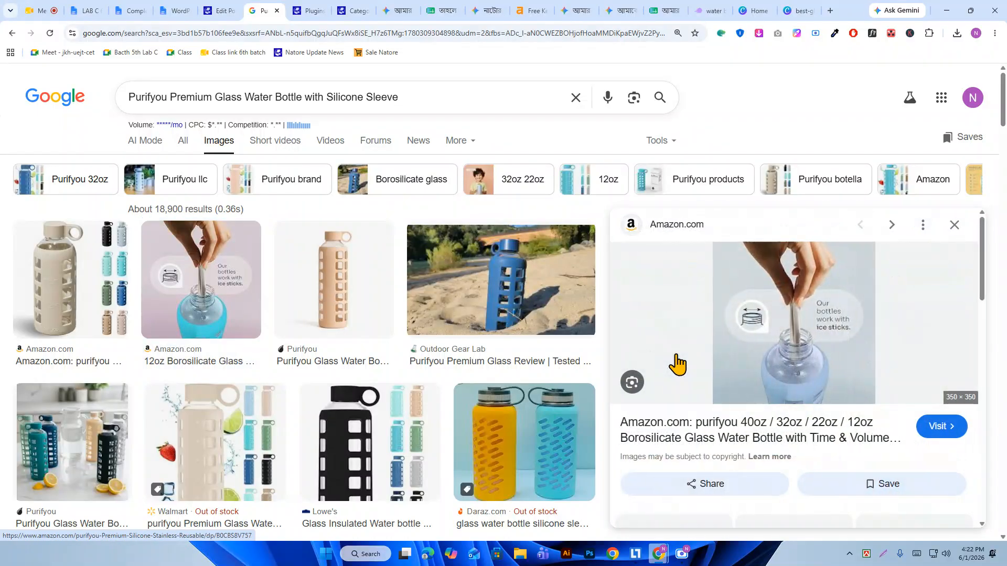
- Open the chosen Amazon bottle photo on its own in a new browser tab
scroll(787, 335, "down", 2)
scroll(794, 331, "down", 1)
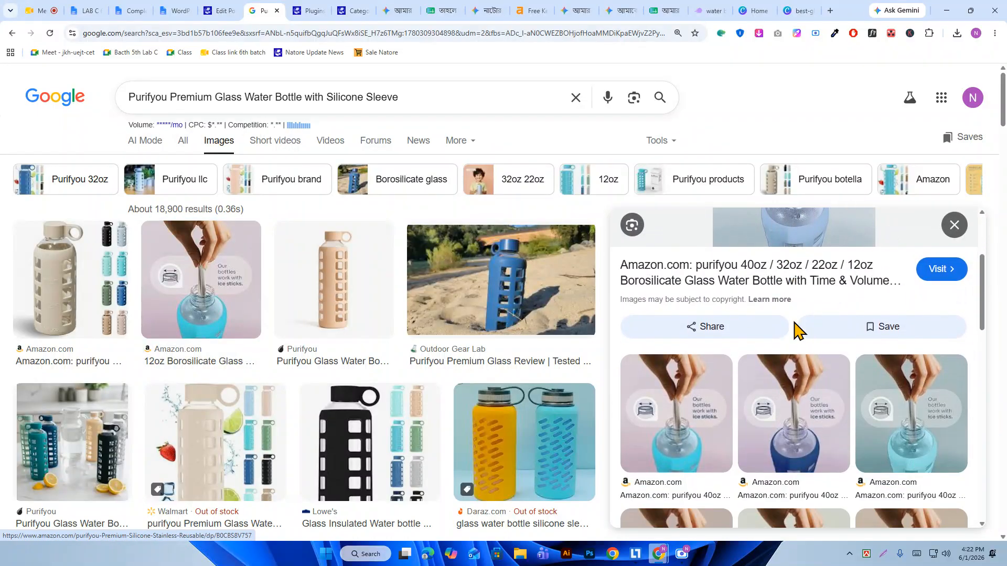
scroll(794, 331, "up", 3)
right_click(786, 315)
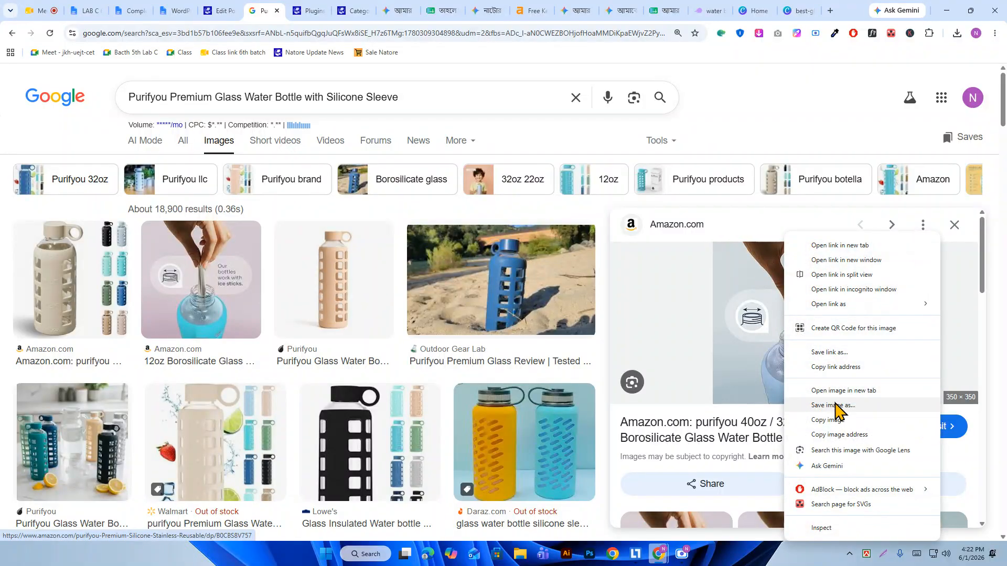
left_click(846, 391)
left_click(296, 8)
right_click(506, 274)
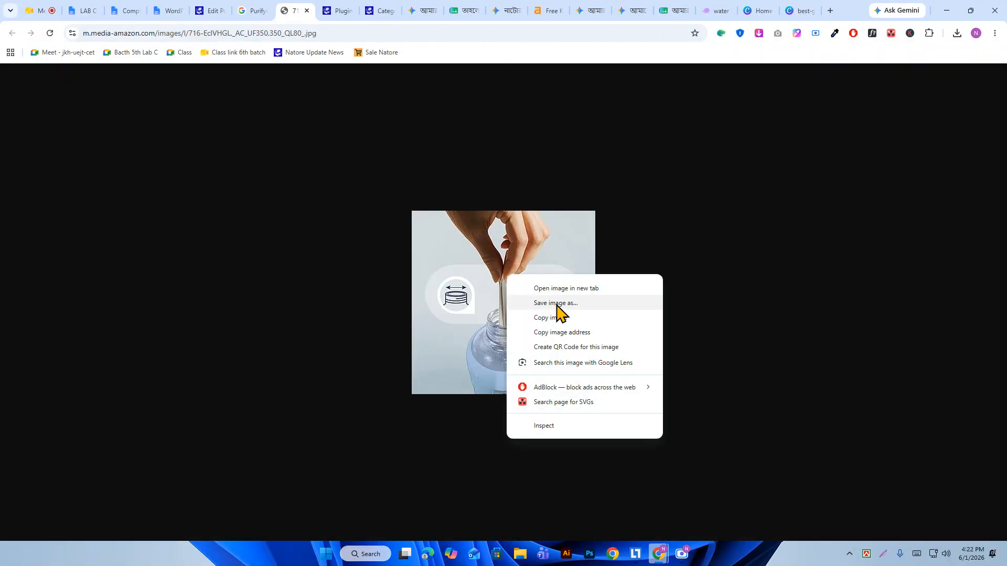
- Copy the search phrase and save the photo as "Purifyou Premium Glass Water Bottle with Silicone Sleeve.jpg"
left_click(254, 10)
double_click(414, 97)
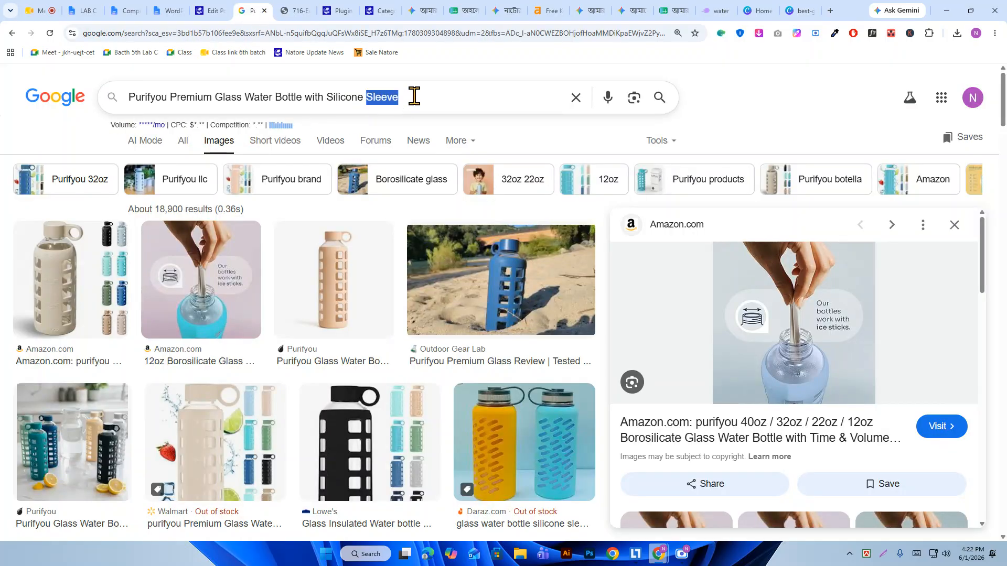
triple_click(414, 96)
key("ctrl+c")
left_click(286, 11)
right_click(524, 263)
left_click(558, 270)
key("ctrl+v")
key("Return")
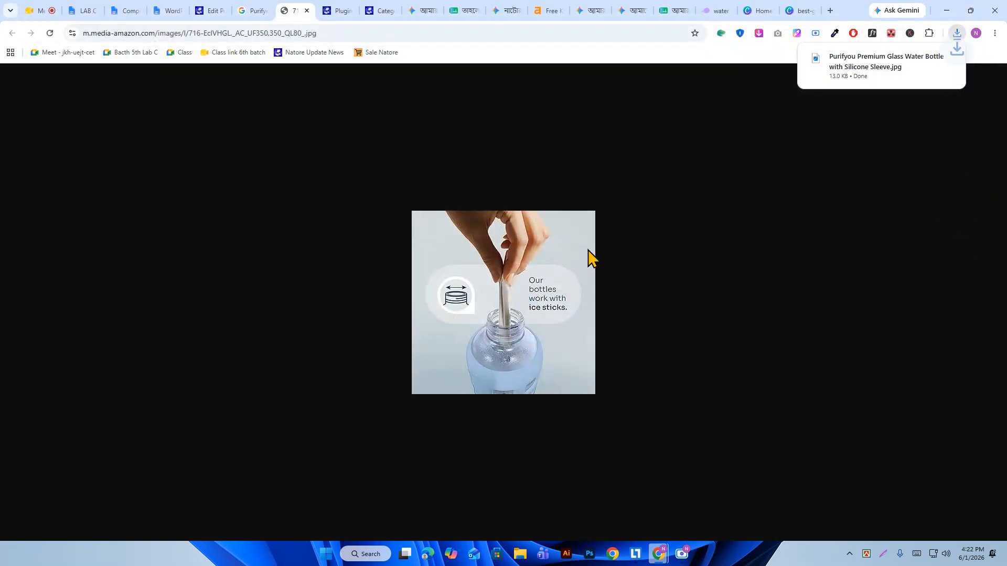
- Return to the post editor and add an empty paragraph below the "1. Purifyou Premium Glass Water Bottle with Silicone Sleeve" heading
left_click(219, 10)
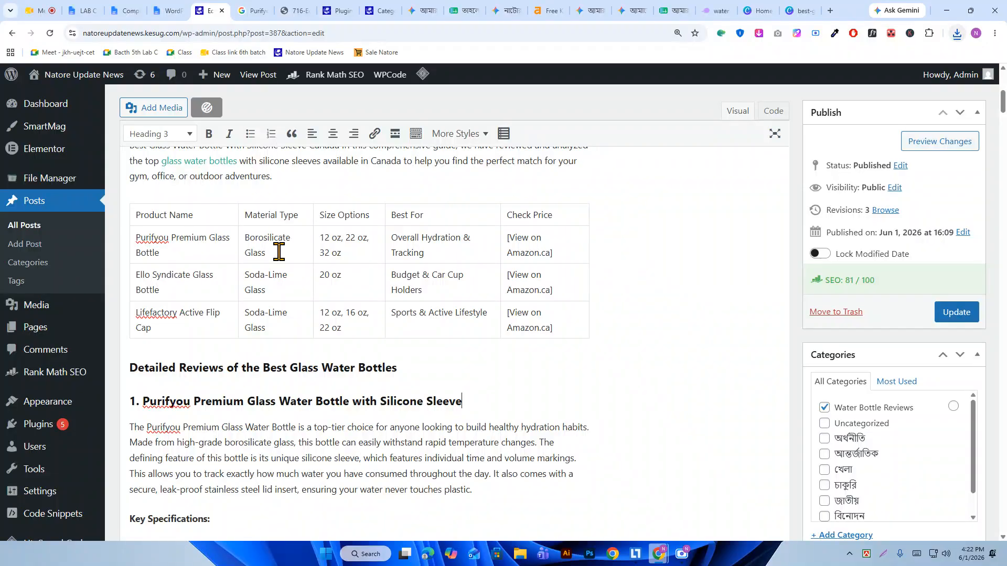
scroll(206, 369, "down", 1)
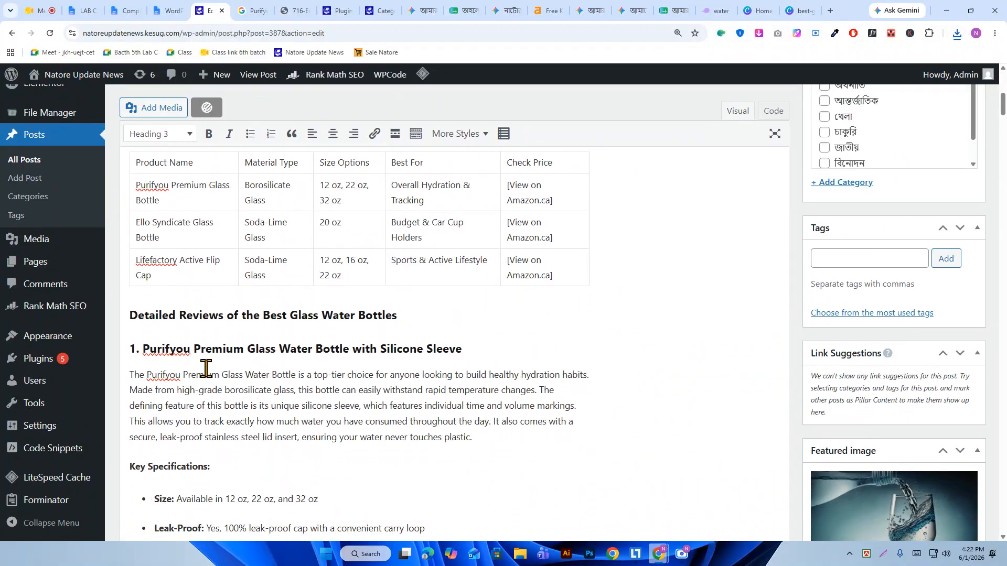
left_click(485, 351)
key("Return")
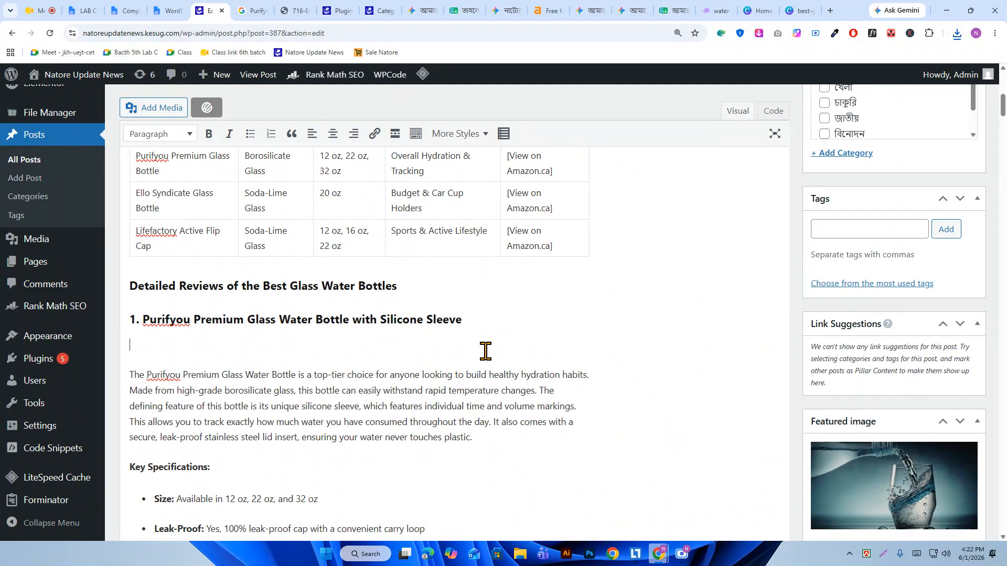
- Upload the downloaded Purifyou photo to the media library with the alt text "Purifyou Premium Glass Water Bottle with Silicone Sleeve"
left_click(139, 110)
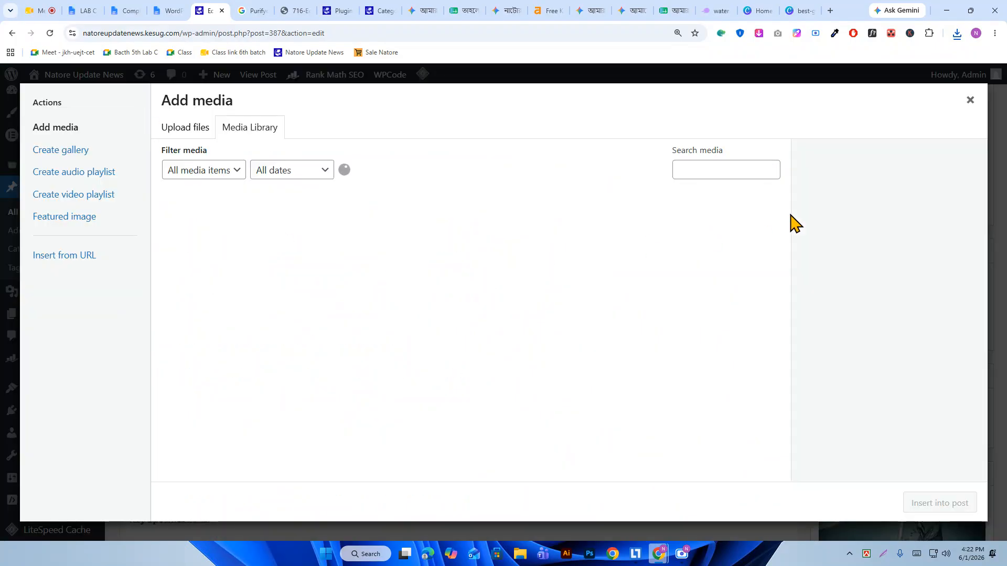
left_click(957, 33)
left_click_drag(855, 84, 446, 281)
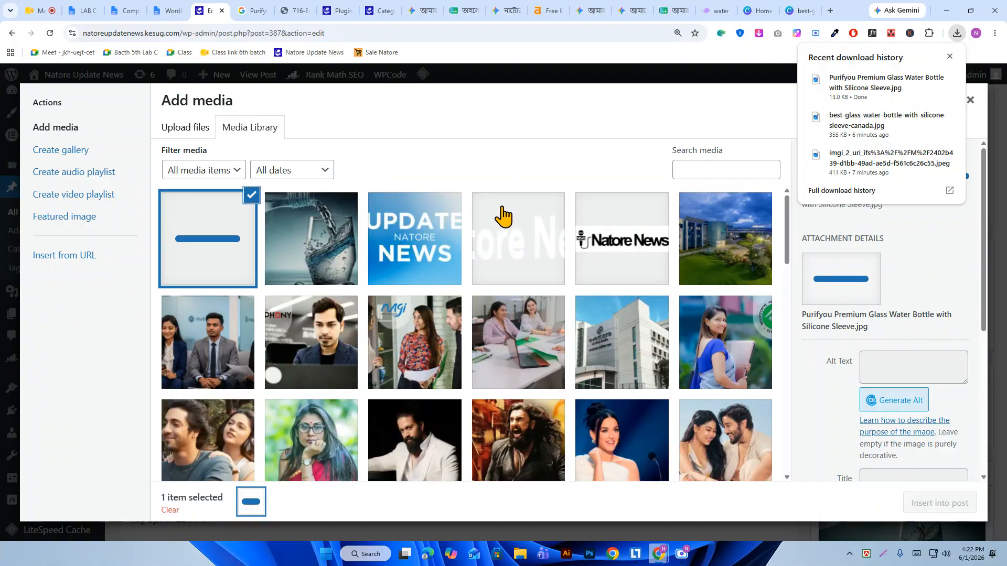
left_click(950, 57)
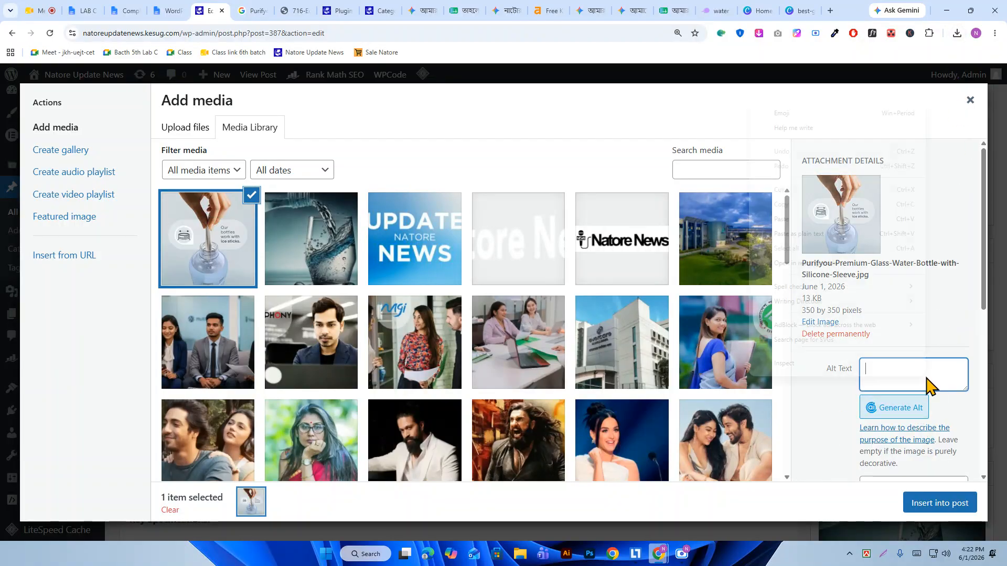
right_click(926, 382)
left_click(785, 223)
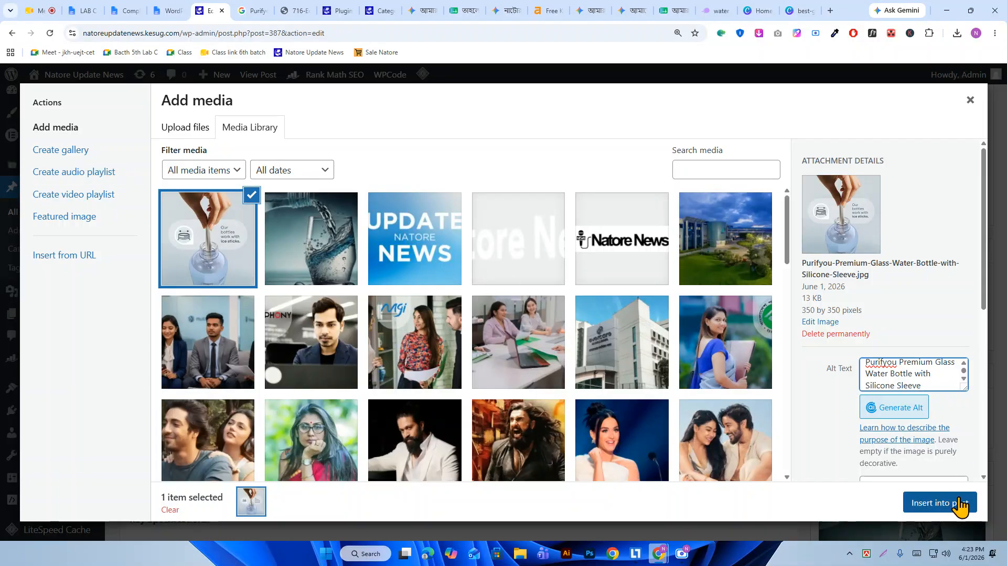
- Insert the Purifyou photo into the post at Full Size – 350 × 350
scroll(918, 409, "down", 7)
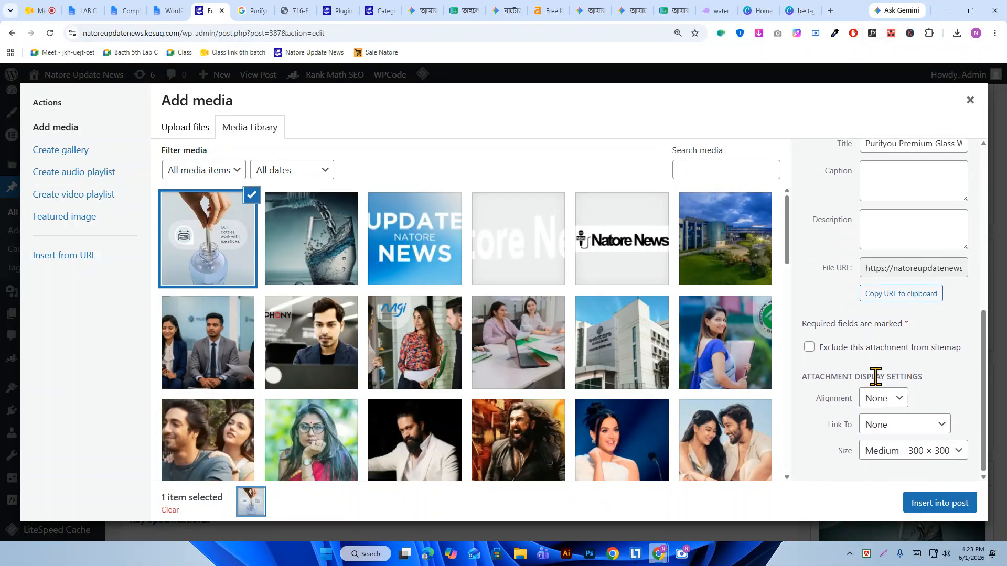
left_click(939, 457)
left_click(905, 486)
left_click(915, 451)
left_click(909, 502)
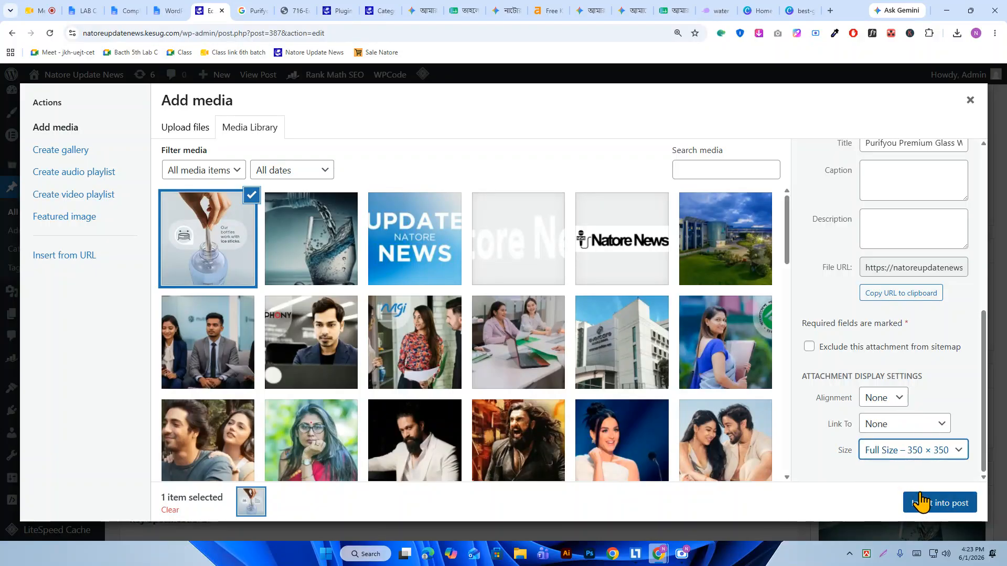
left_click(947, 504)
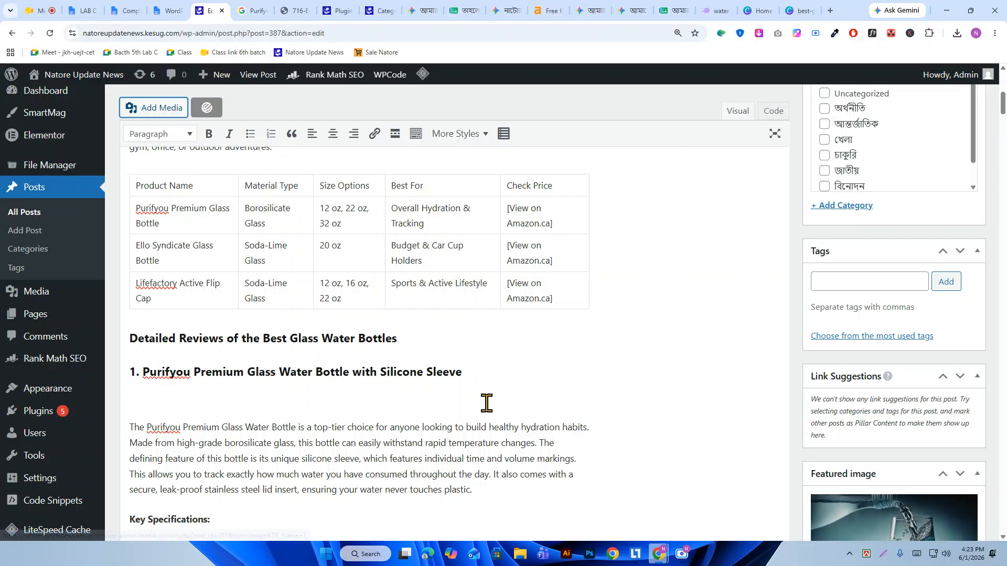
- Check the placement and alignment options of the inserted photo under the first review's heading
scroll(461, 332, "down", 2)
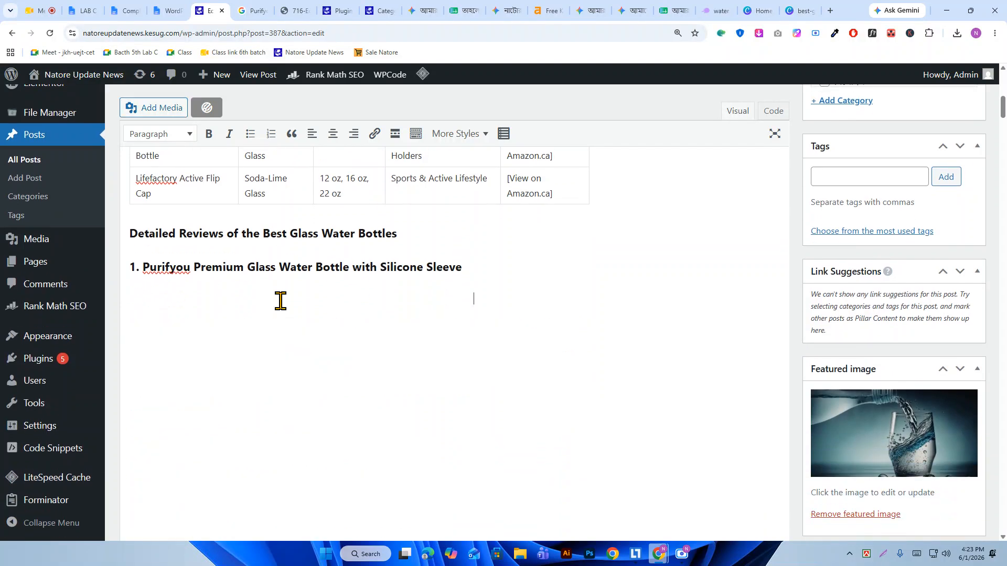
scroll(349, 291, "down", 2)
left_click(358, 274)
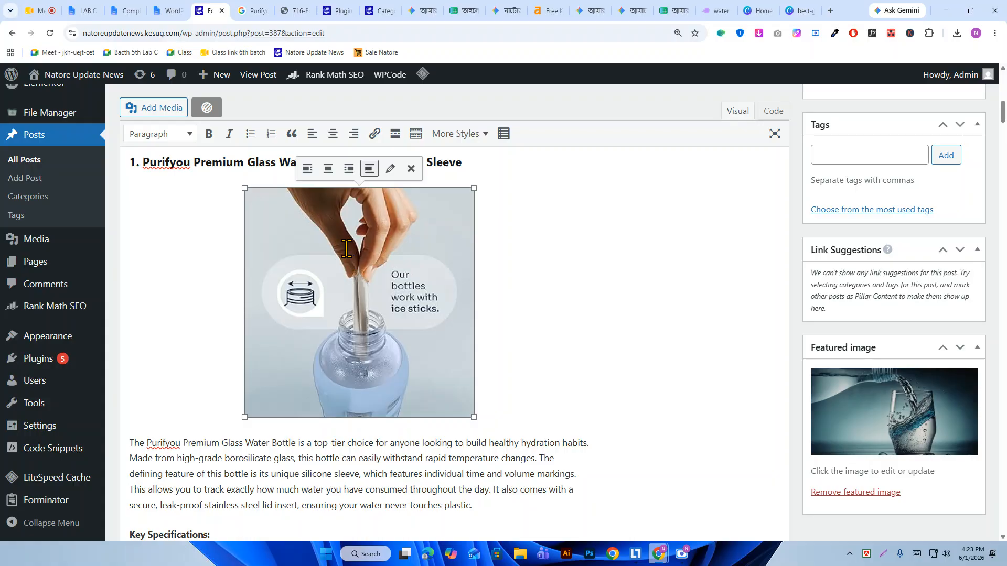
scroll(393, 228, "down", 1)
scroll(321, 241, "up", 2)
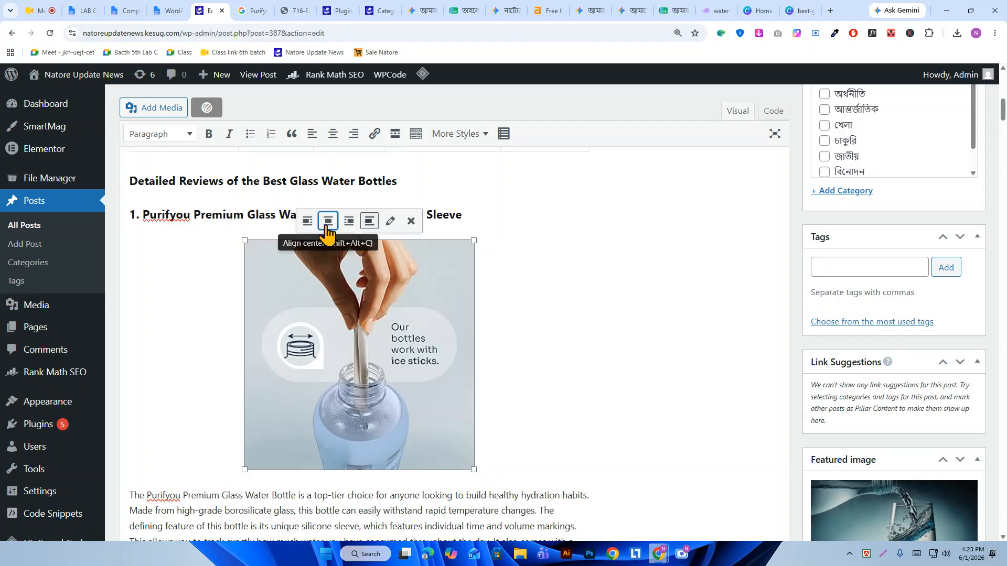
left_click(177, 330)
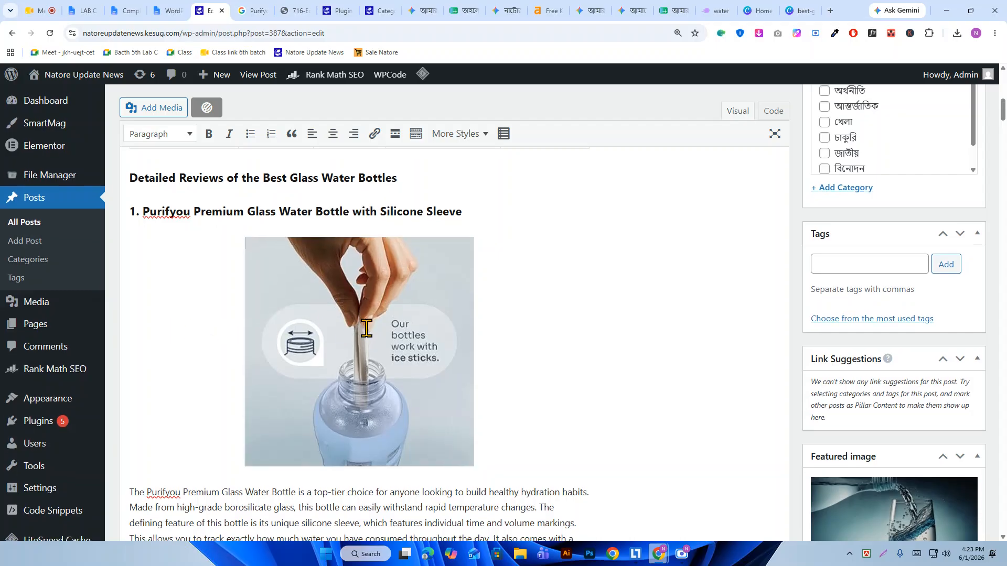
- Recheck the images and videos test in Rank Math's Content Readability section, and look back through the product reviews
scroll(367, 327, "down", 10)
scroll(407, 317, "down", 20)
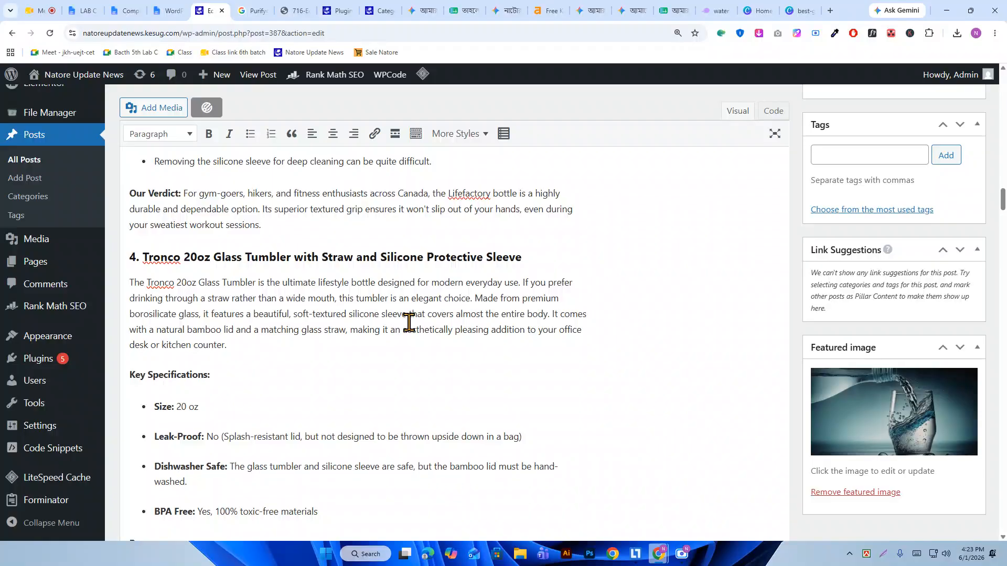
scroll(586, 355, "down", 20)
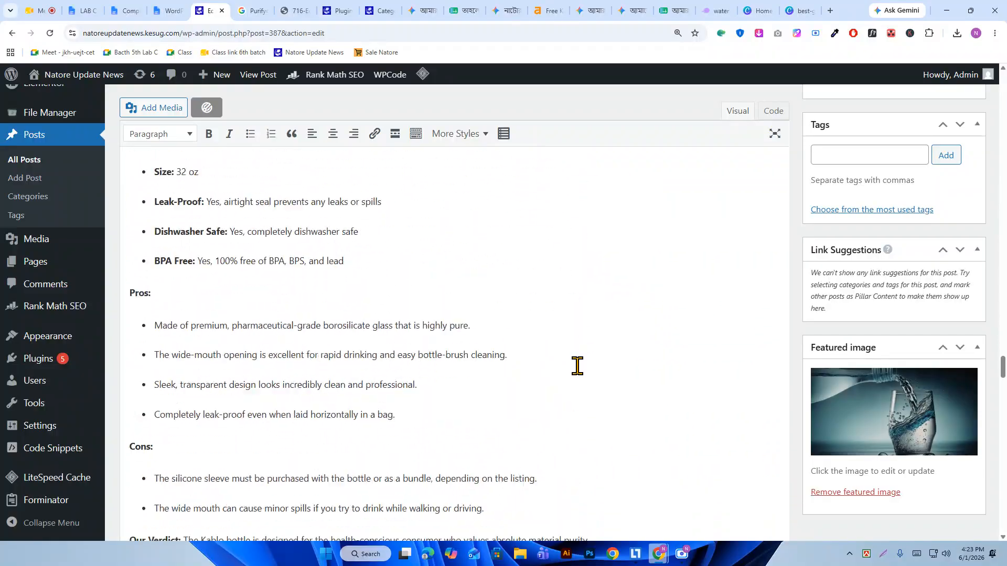
scroll(450, 403, "down", 20)
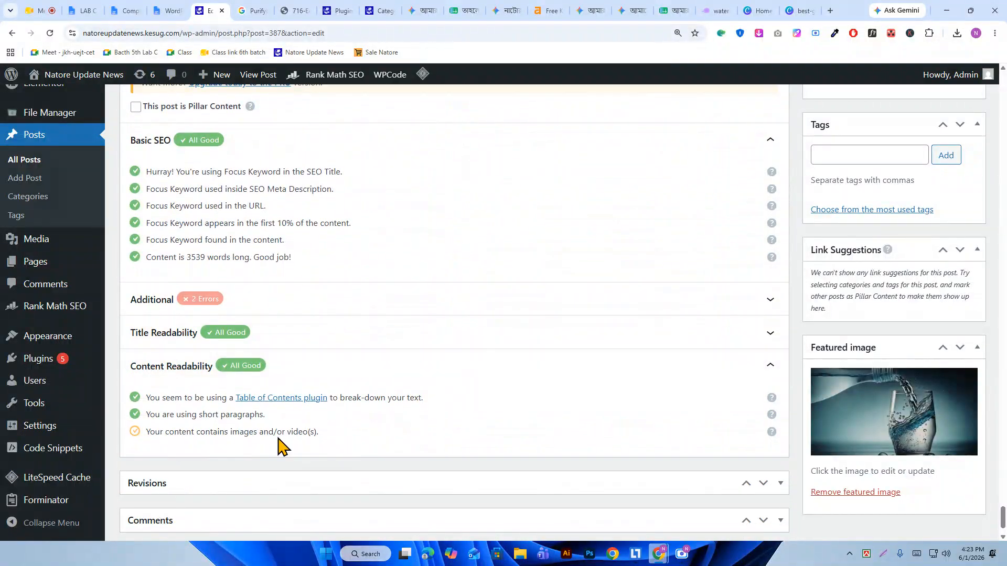
scroll(342, 407, "up", 15)
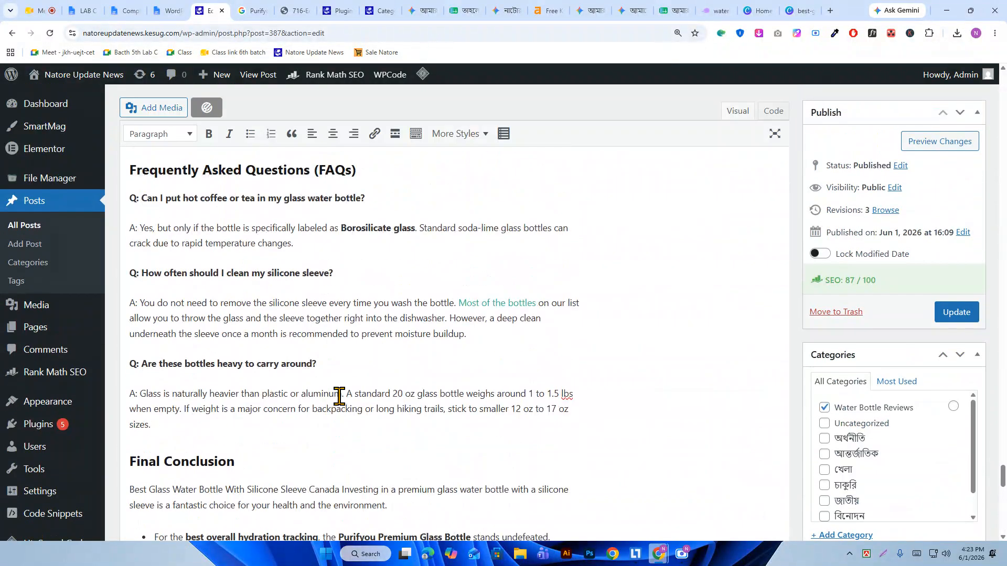
scroll(340, 397, "up", 15)
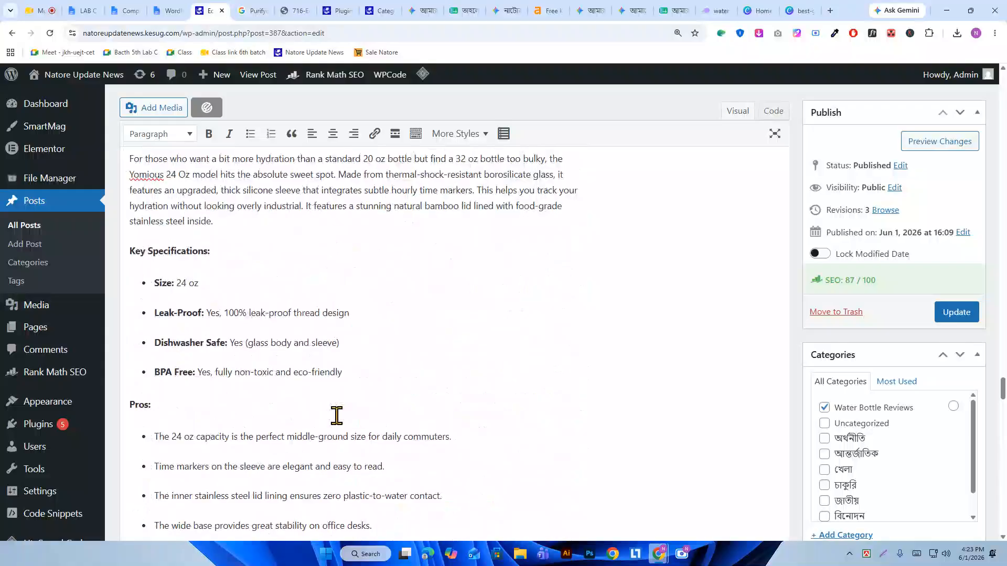
scroll(336, 416, "up", 15)
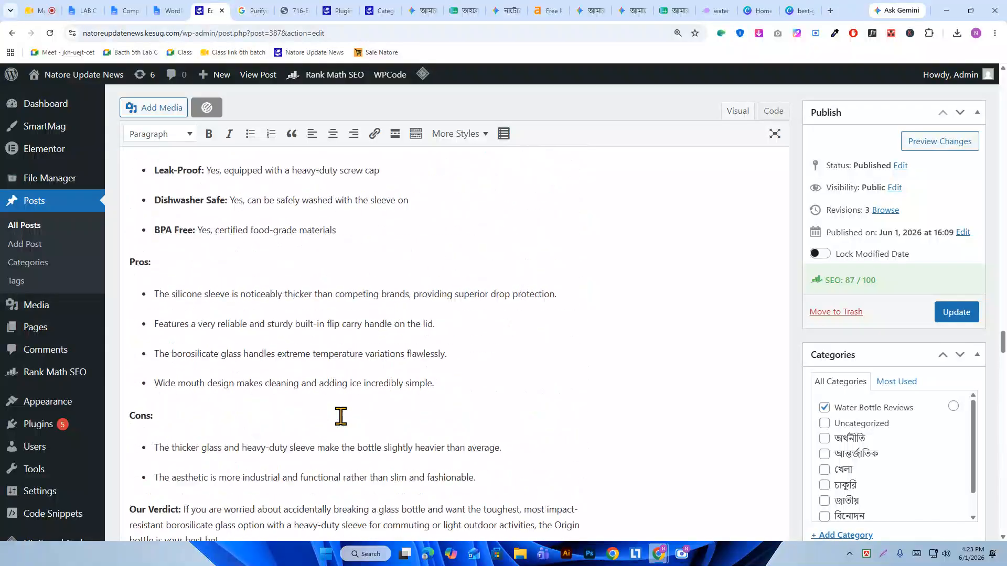
scroll(341, 417, "up", 15)
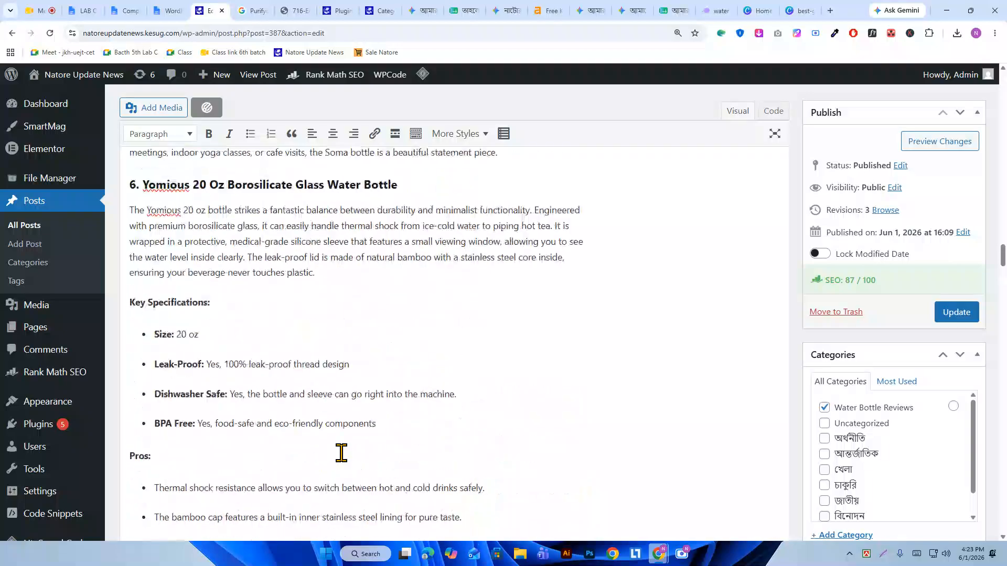
scroll(340, 460, "up", 15)
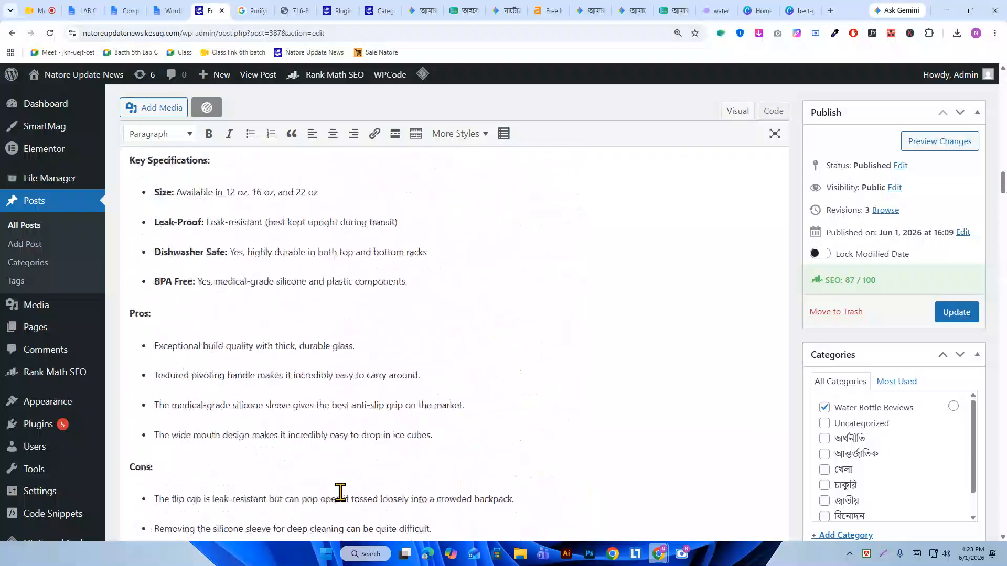
scroll(339, 496, "up", 15)
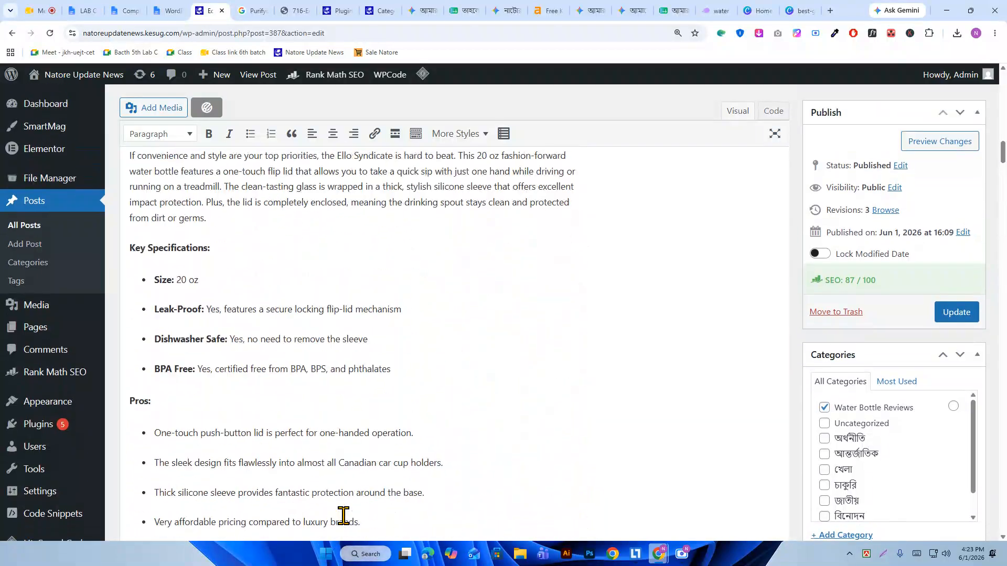
- Copy the second review's title, "Ello Syndicate Glass Water Bottle with One-Touch Flip Lid", and search Google Images for it
scroll(341, 515, "up", 8)
scroll(372, 509, "down", 7)
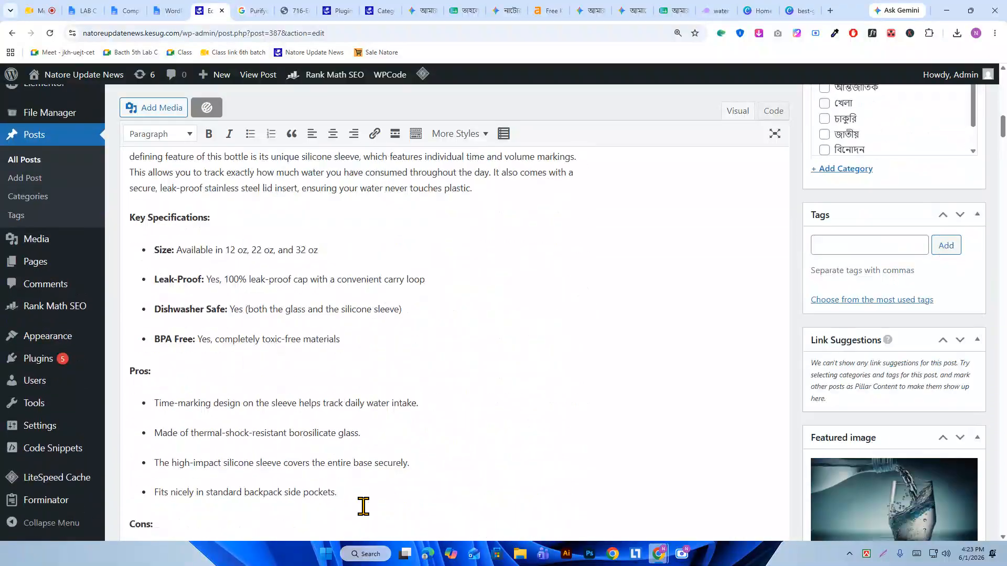
scroll(366, 511, "down", 3)
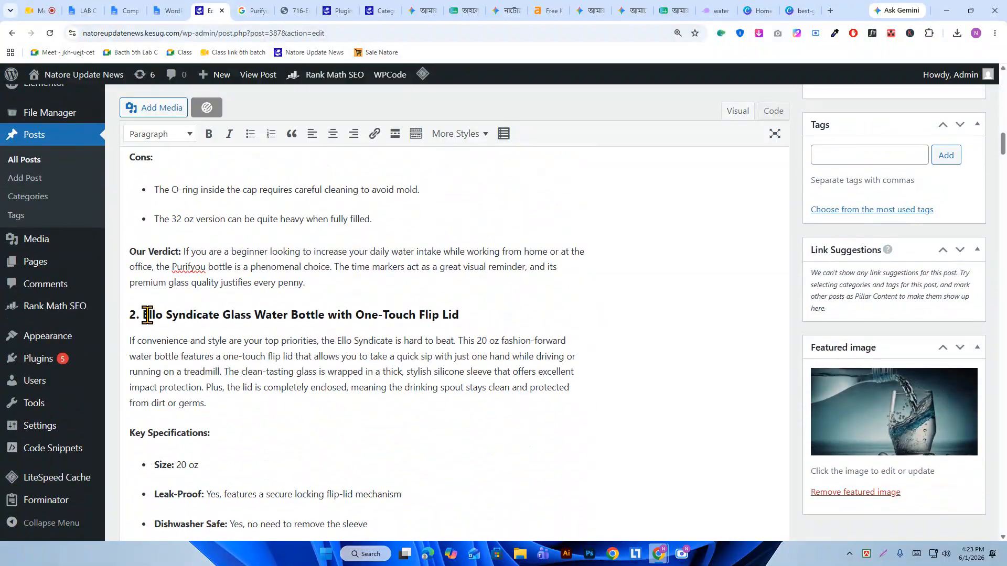
left_click_drag(147, 313, 435, 315)
right_click(436, 314)
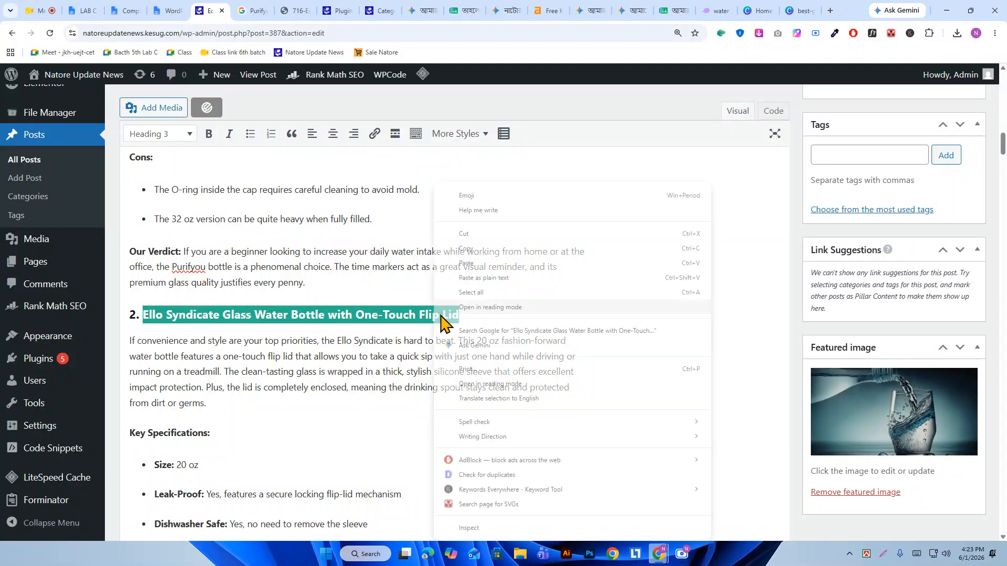
left_click(482, 249)
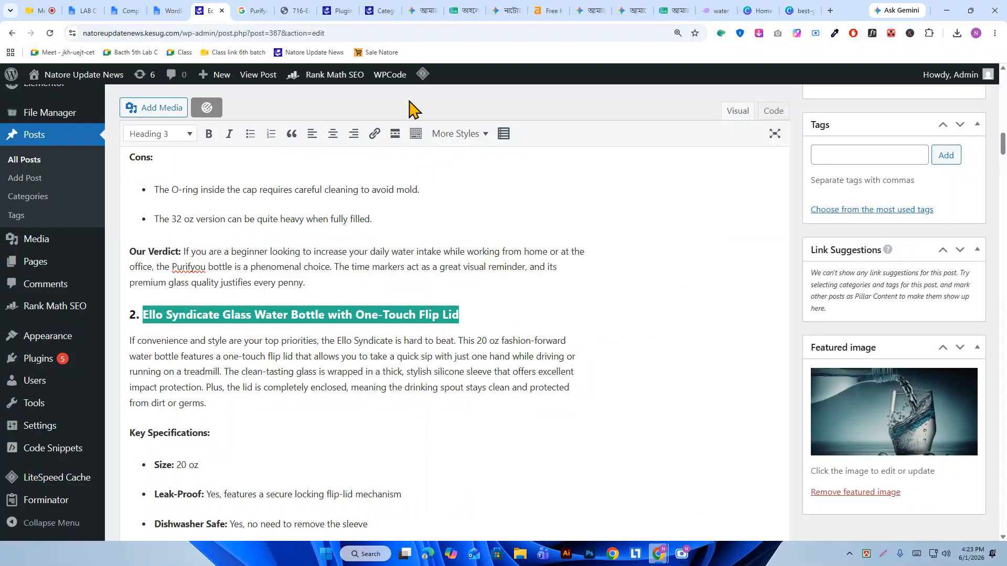
left_click(256, 11)
left_click(424, 105)
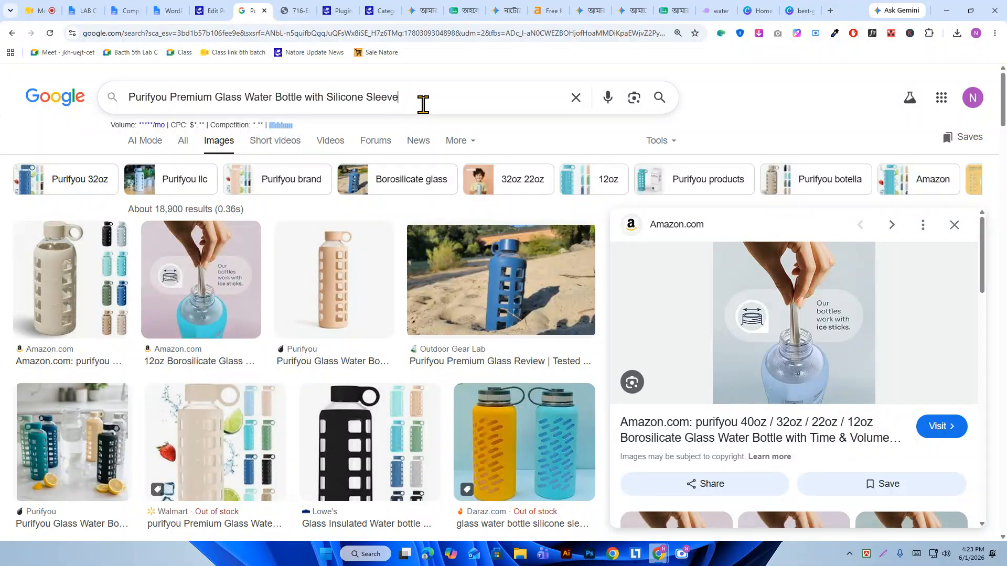
key("ctrl+a")
key("ctrl+v")
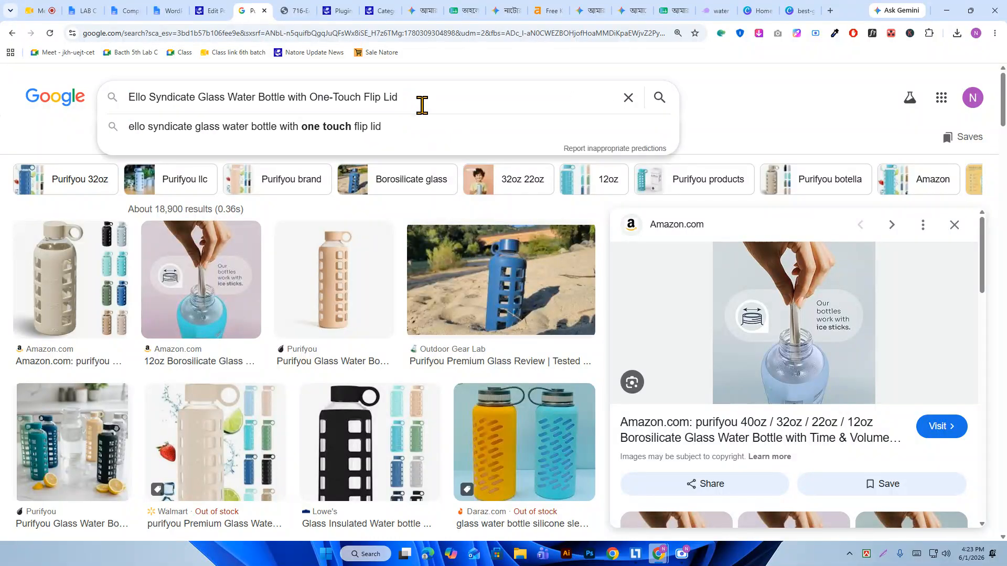
key("Return")
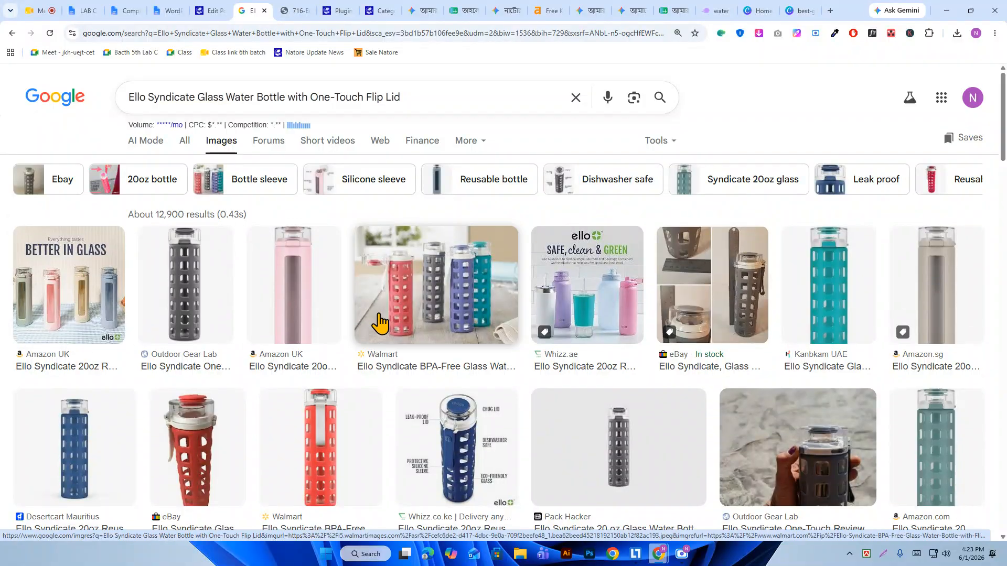
- Download the Amazon UK "Better in Glass" image under the file name "Ello Syndicate Glass Water Bottle with One-Touch Flip Lid"
left_click(64, 298)
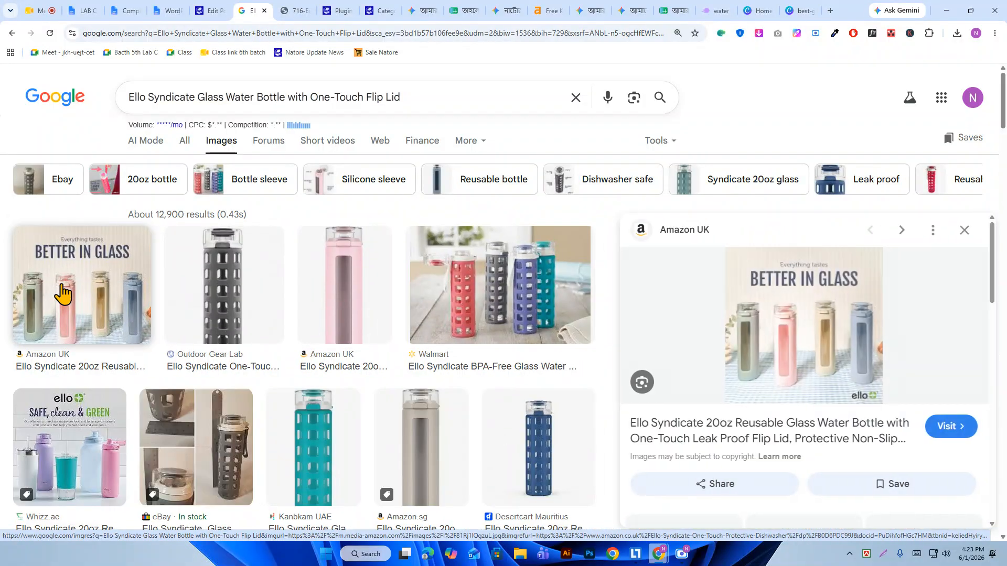
right_click(819, 313)
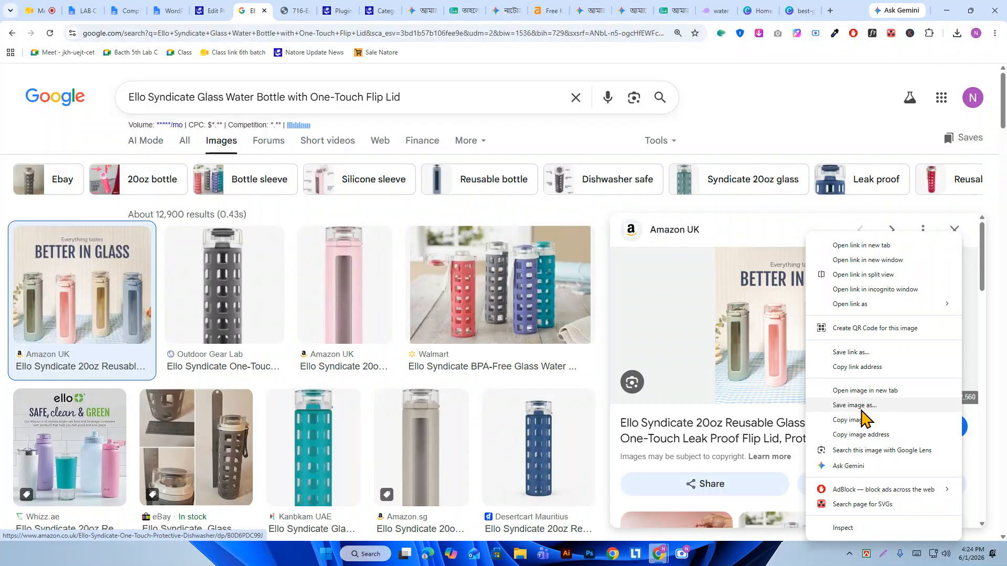
left_click(862, 412)
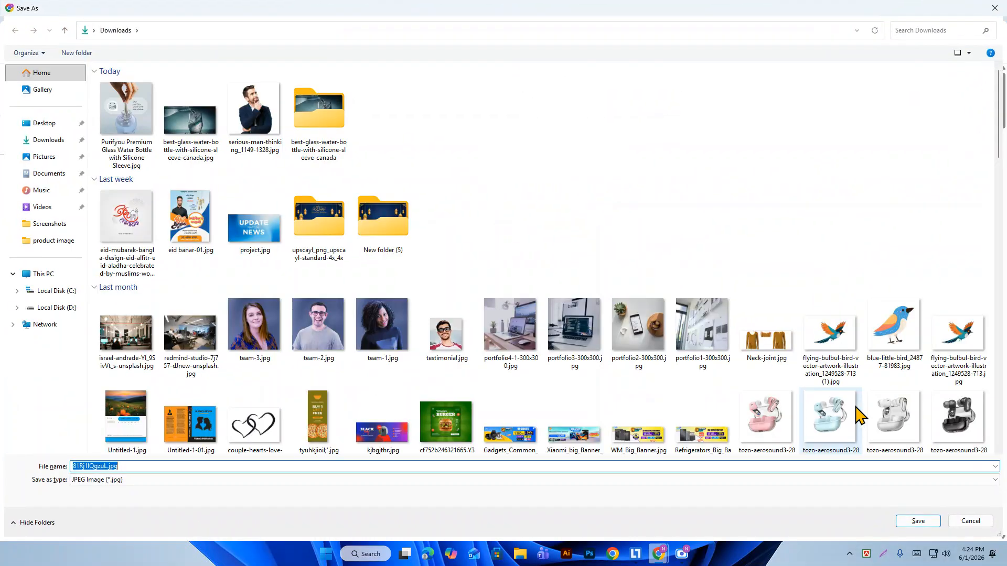
key("ctrl+v")
key("Return")
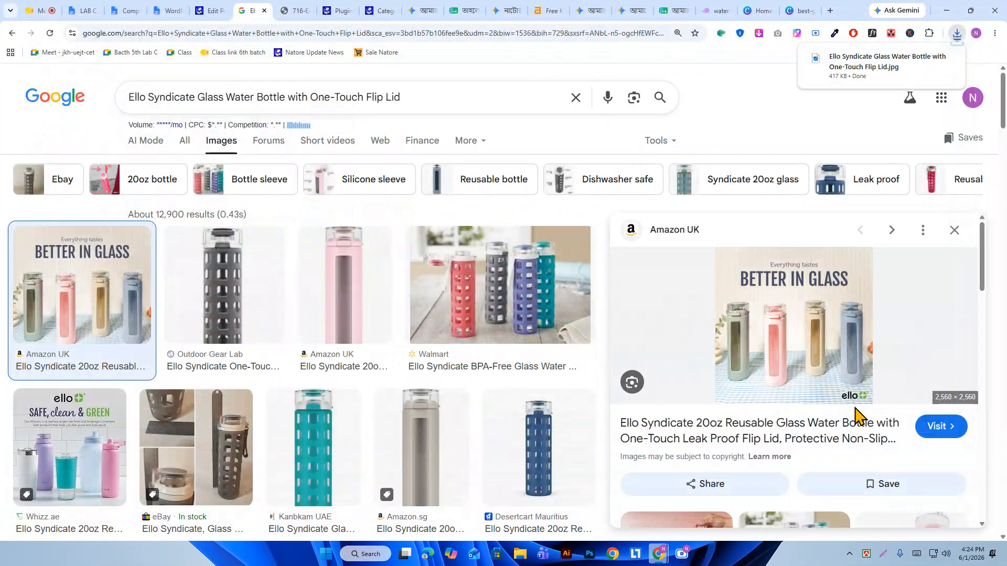
- Return to the post and add an empty line below the second review's heading
left_click(210, 11)
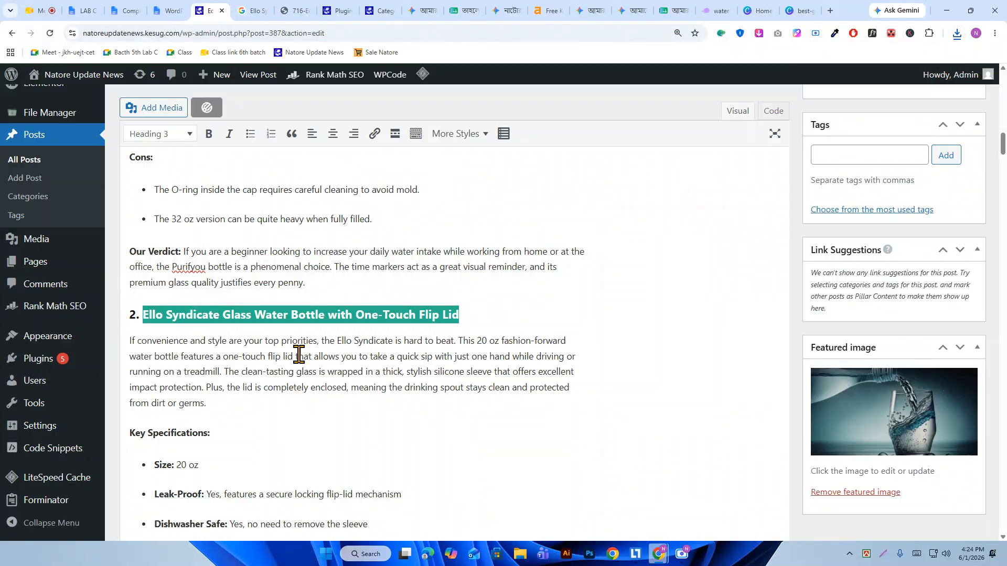
left_click(535, 313)
key("Return")
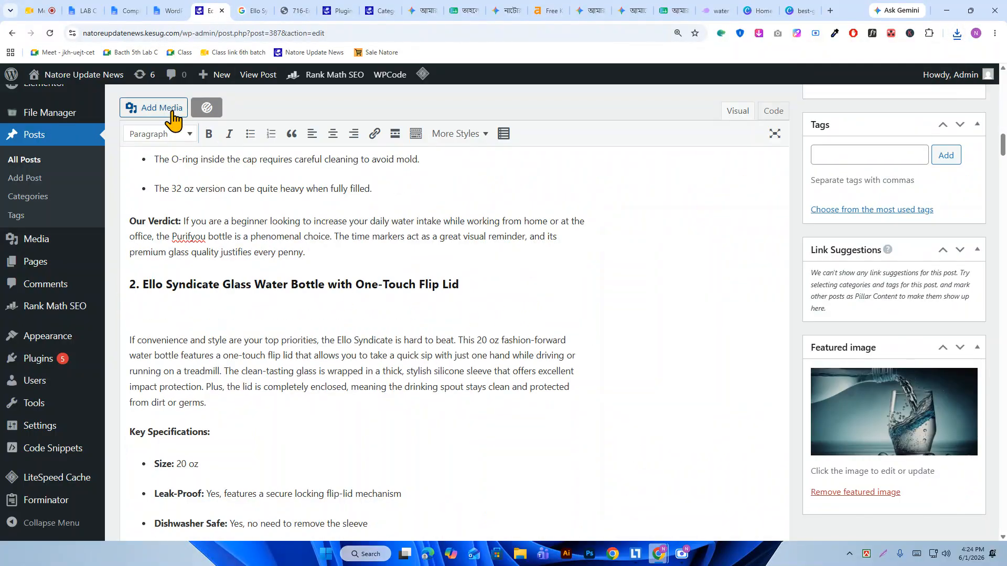
- Upload the downloaded Ello photo to the media library, use its copied product title as alt text, and insert it into the post
left_click(155, 108)
left_click(956, 33)
left_click_drag(891, 88, 556, 217)
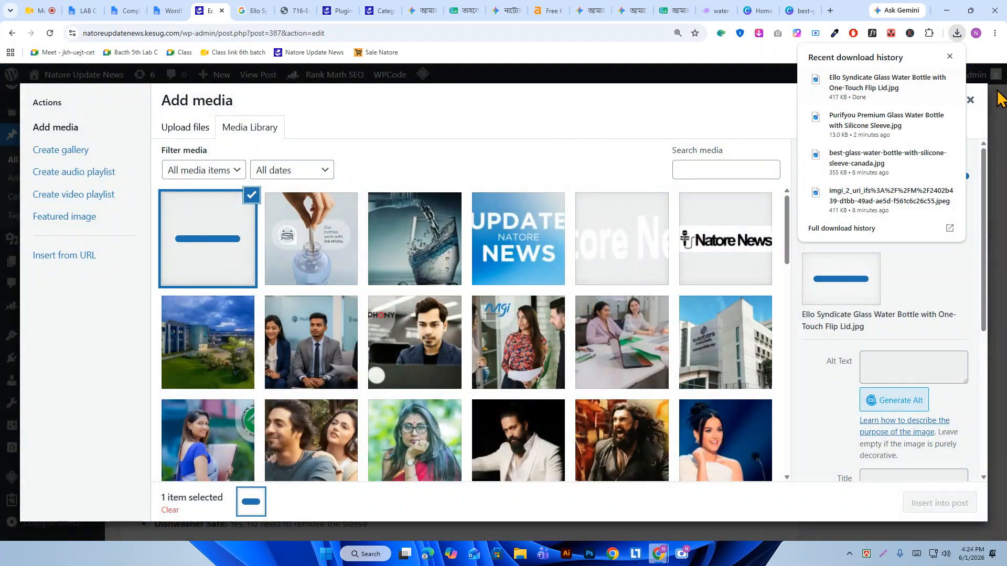
left_click(950, 57)
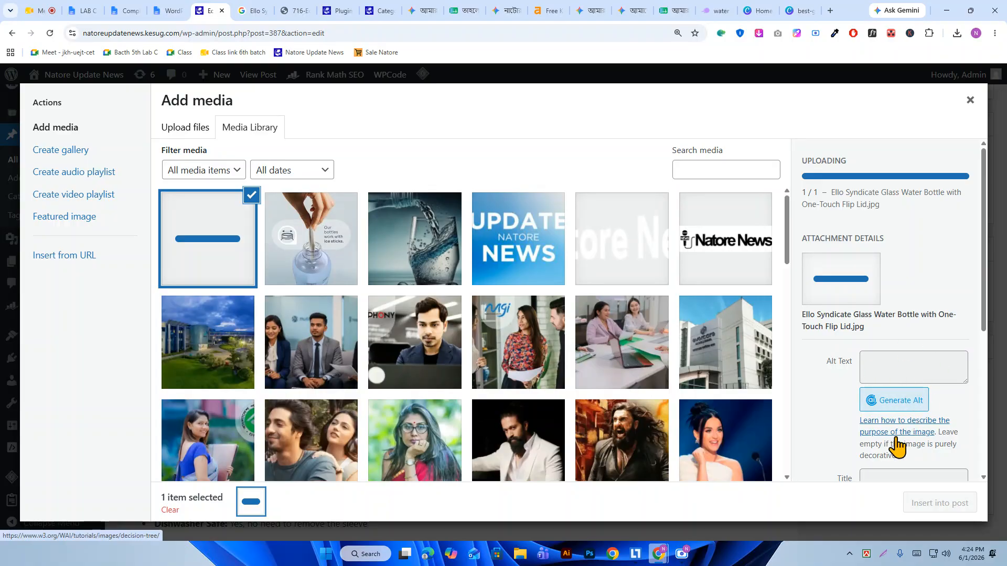
key("ctrl+v")
left_click(959, 504)
scroll(738, 392, "down", 1)
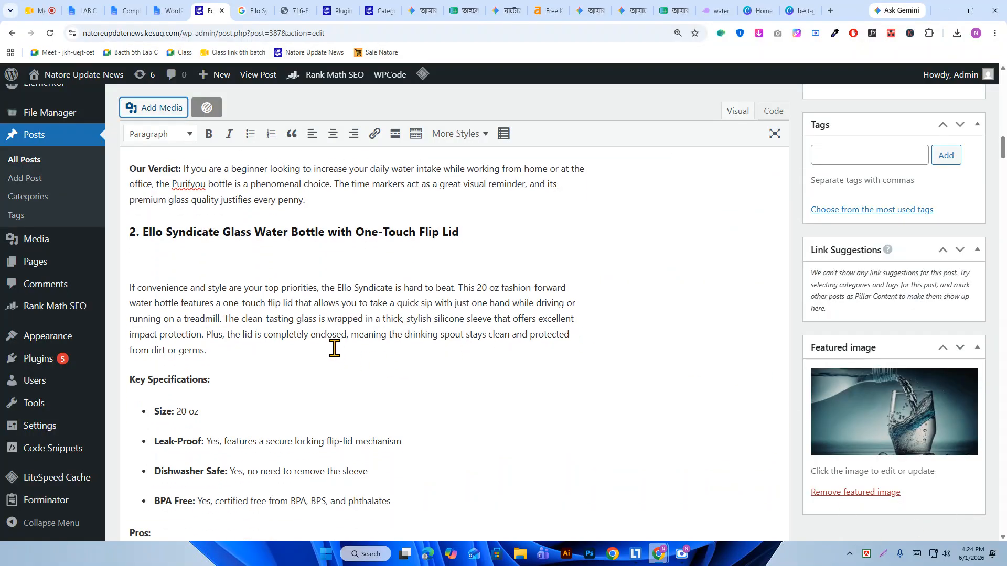
- Undo the photo insertion that overwrote the third review's title
scroll(252, 229, "down", 9)
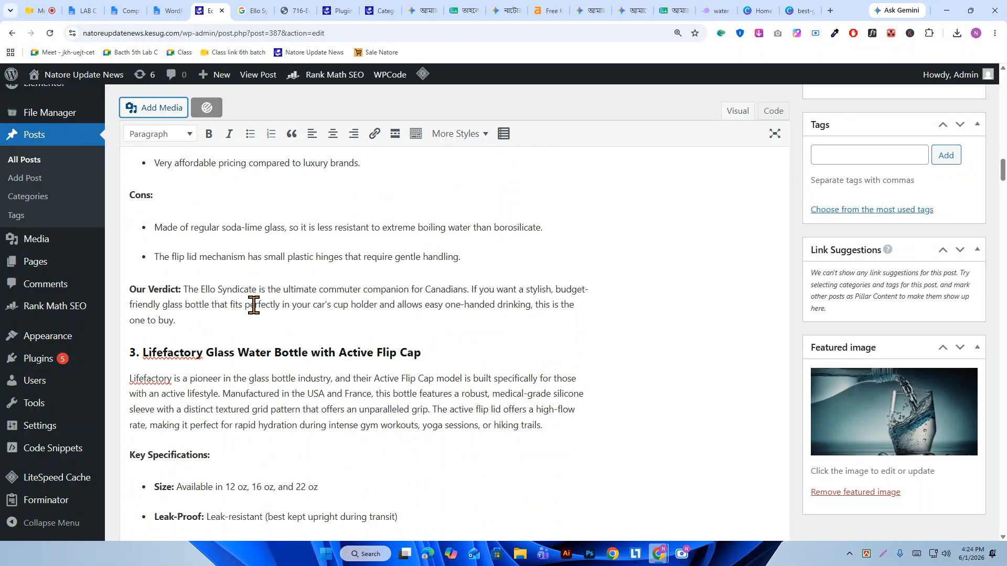
left_click_drag(142, 320, 396, 315)
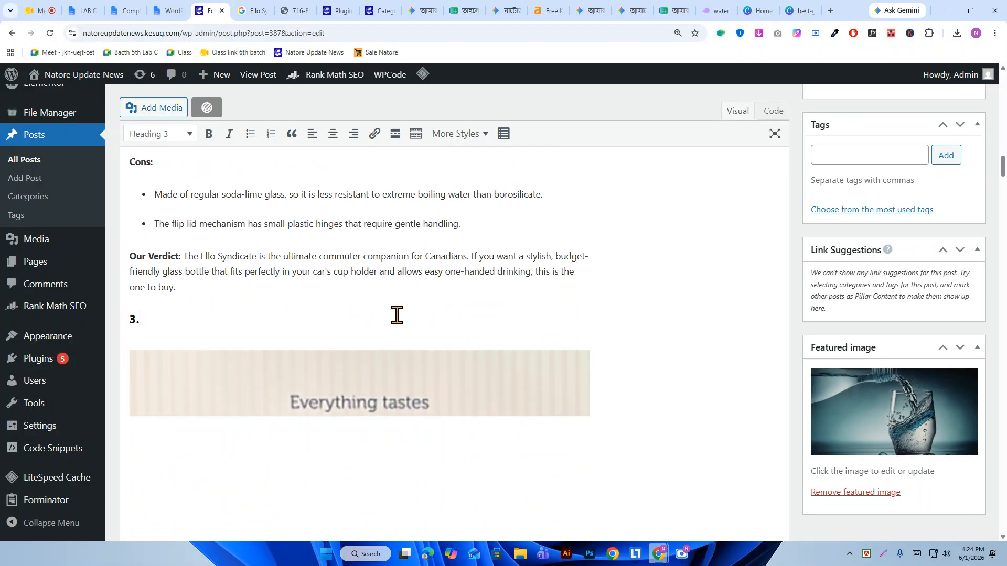
key("ctrl+z")
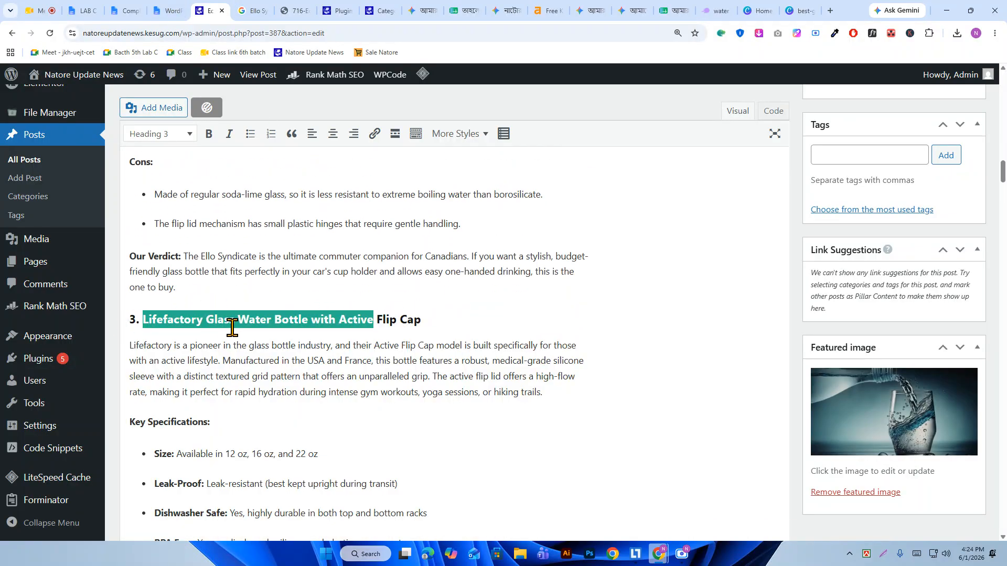
- Insert the Ello photo from the media library on the empty line below the second review's heading
scroll(378, 282, "up", 5)
scroll(294, 326, "up", 6)
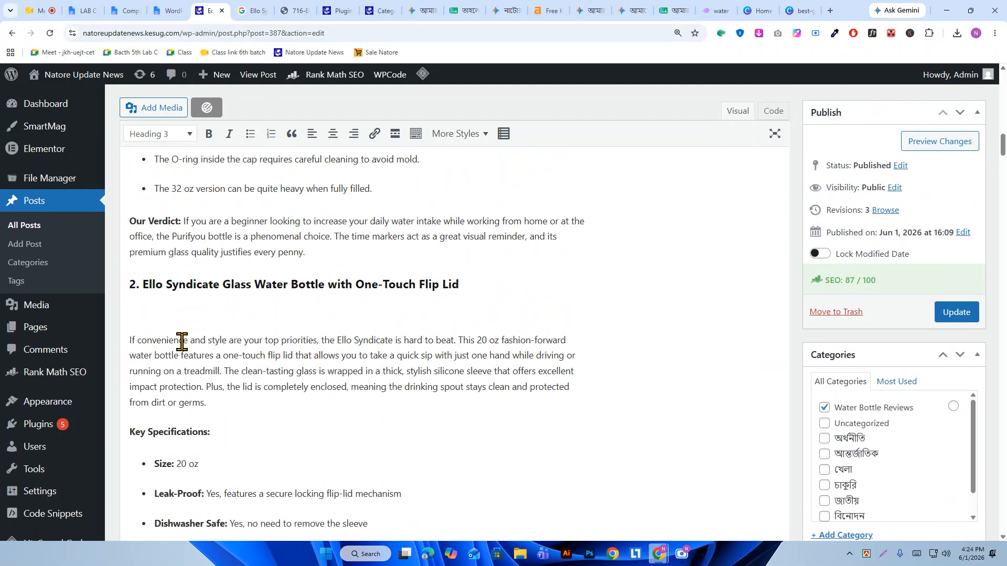
left_click(141, 108)
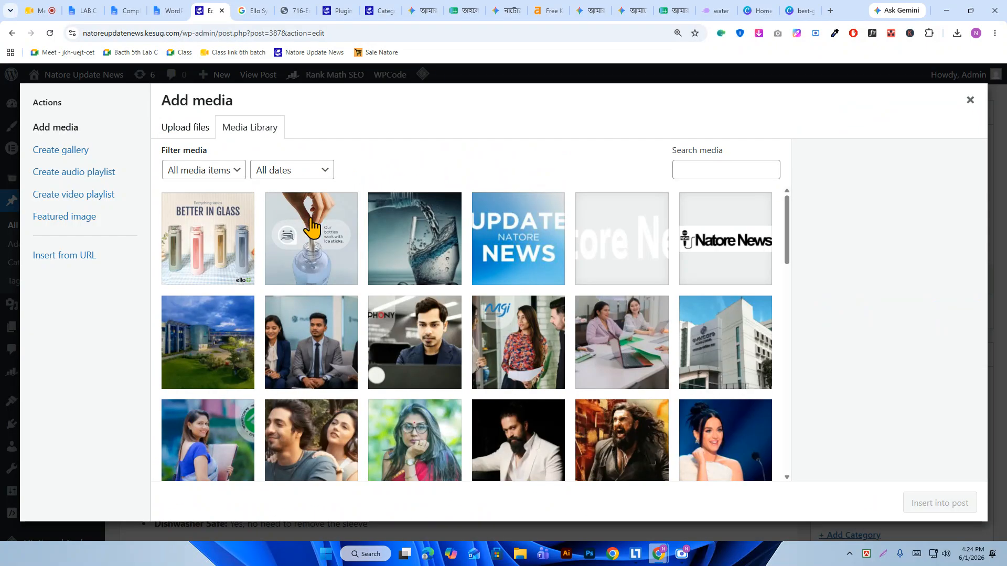
left_click(239, 249)
left_click(914, 504)
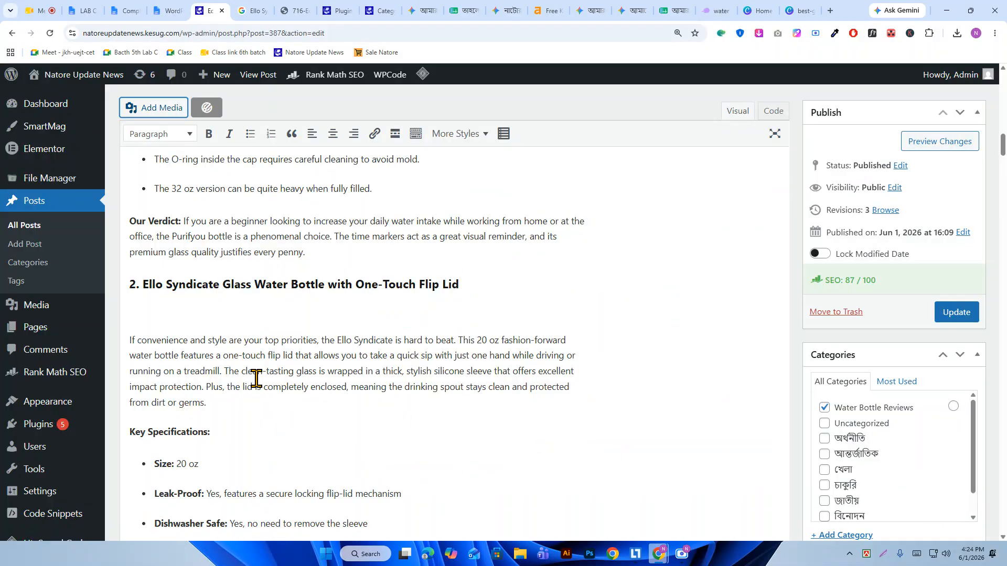
- Copy the third review's title, "Lifefactory Glass Water Bottle with Active Flip Cap", and search Google Images for it
scroll(256, 379, "down", 15)
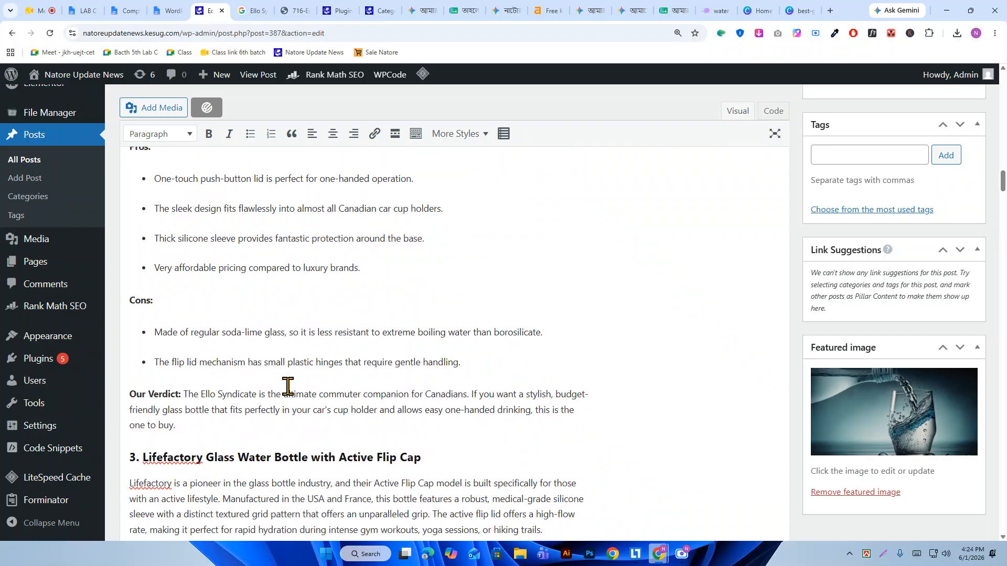
left_click_drag(143, 200, 419, 199)
key("ctrl+c")
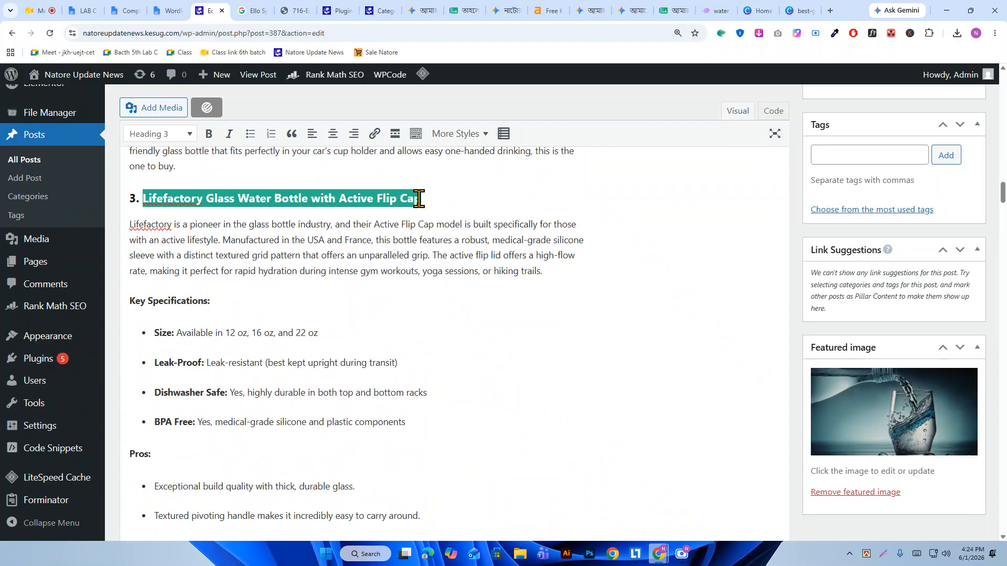
left_click(264, 9)
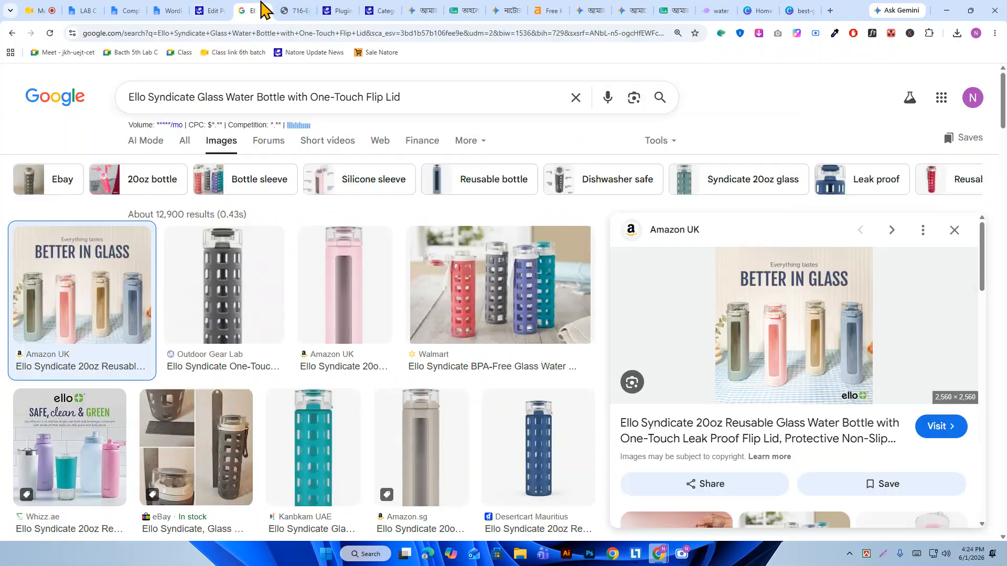
triple_click(400, 95)
key("ctrl+v")
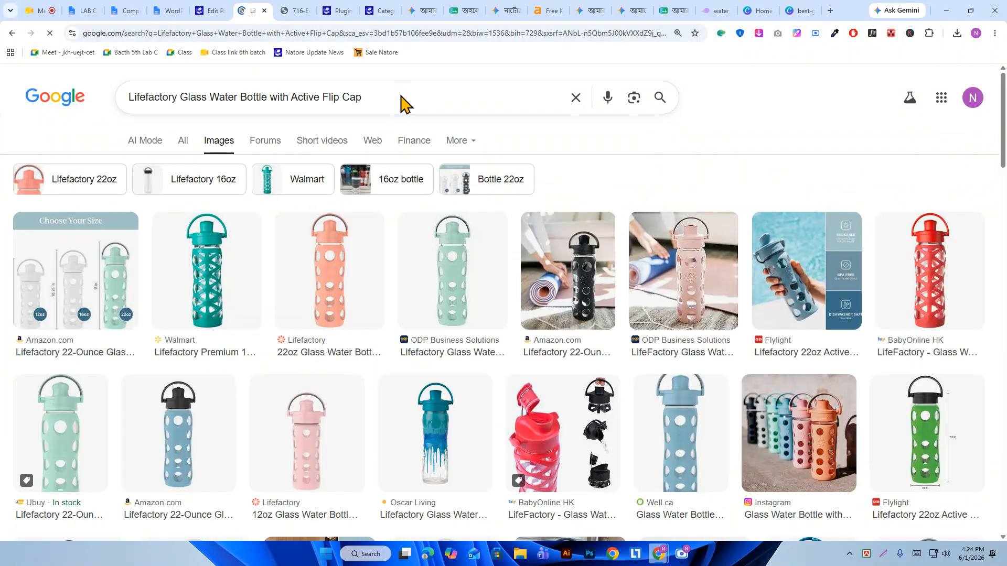
- Open the Amazon.com "Choose Your Size" image in its own tab and save it as "Lifefactory Glass Water Bottle with Active Flip Cap"
left_click(59, 272)
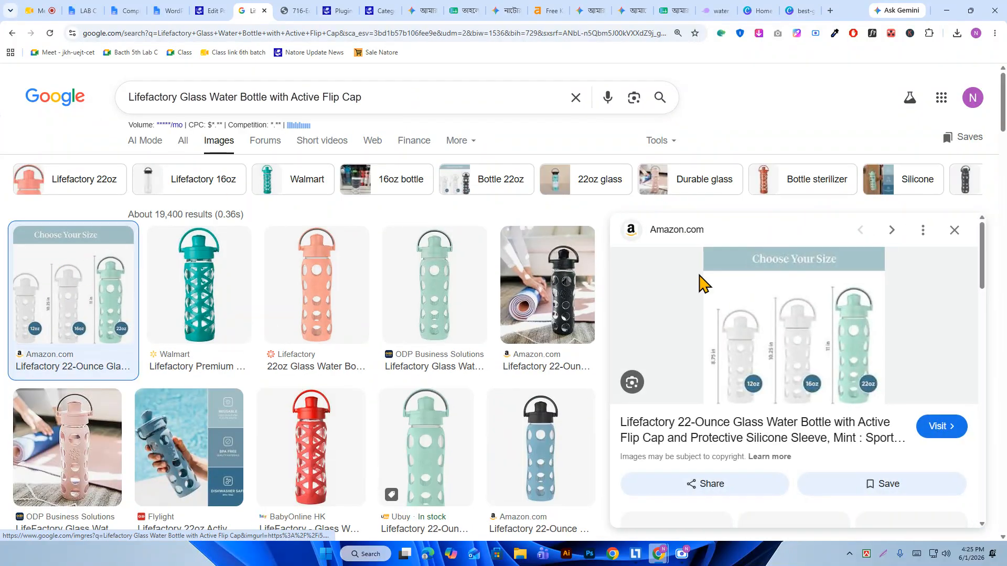
right_click(806, 295)
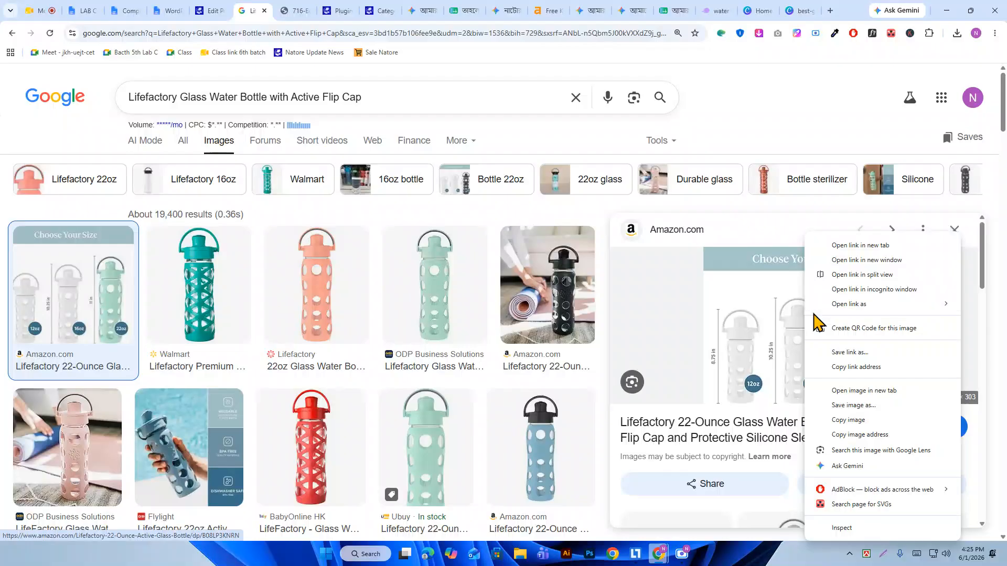
left_click(855, 391)
left_click(276, 10)
right_click(501, 274)
left_click(540, 307)
key("ctrl+v")
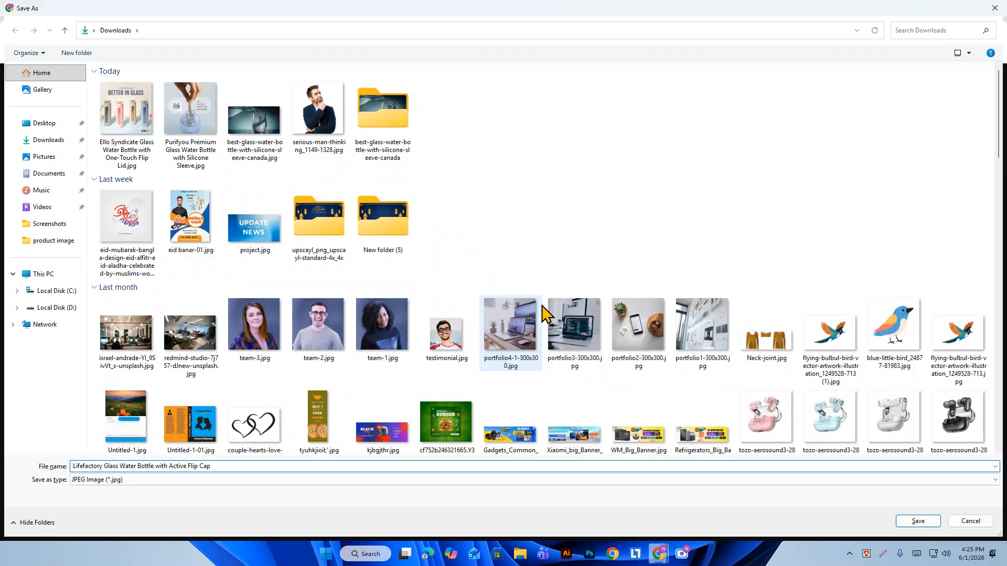
key("Return")
- Go back to the post and add an empty line below the third review's heading
left_click(201, 10)
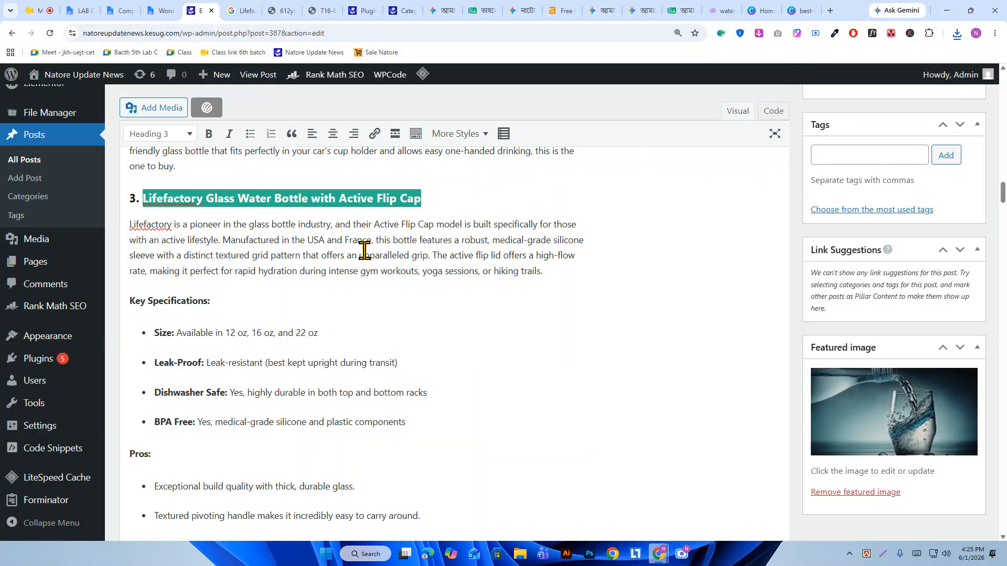
left_click(427, 205)
key("Return")
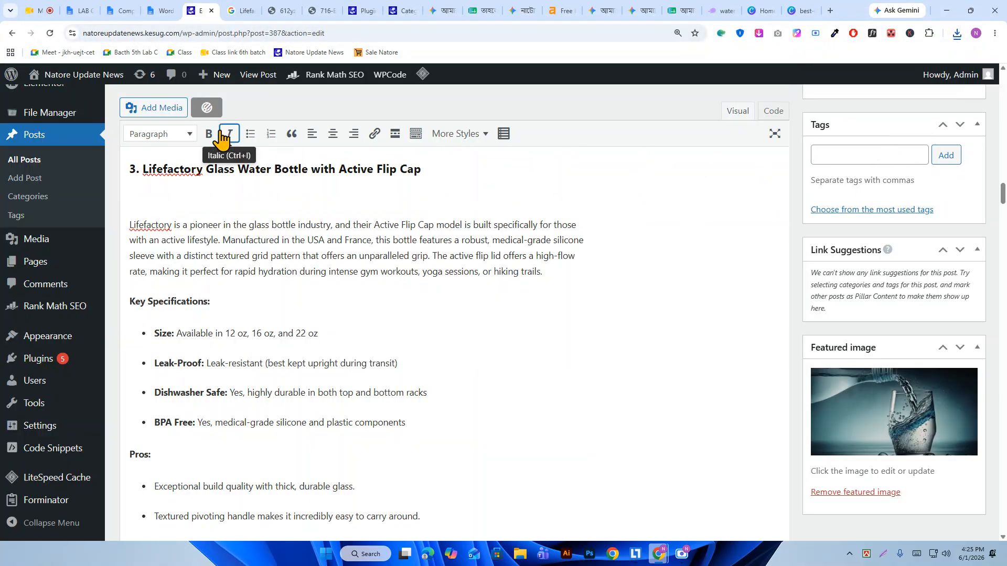
- Upload the downloaded Lifefactory photo to the media library with the alt text "Lifefactory Glass Water Bottle with Active Flip Cap"
left_click(163, 109)
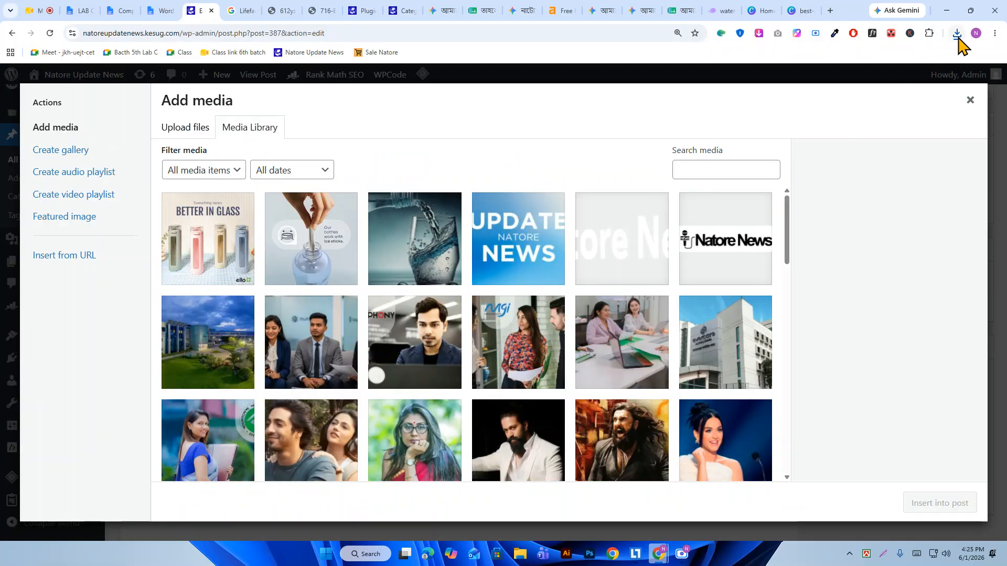
left_click(958, 34)
left_click_drag(861, 89, 543, 229)
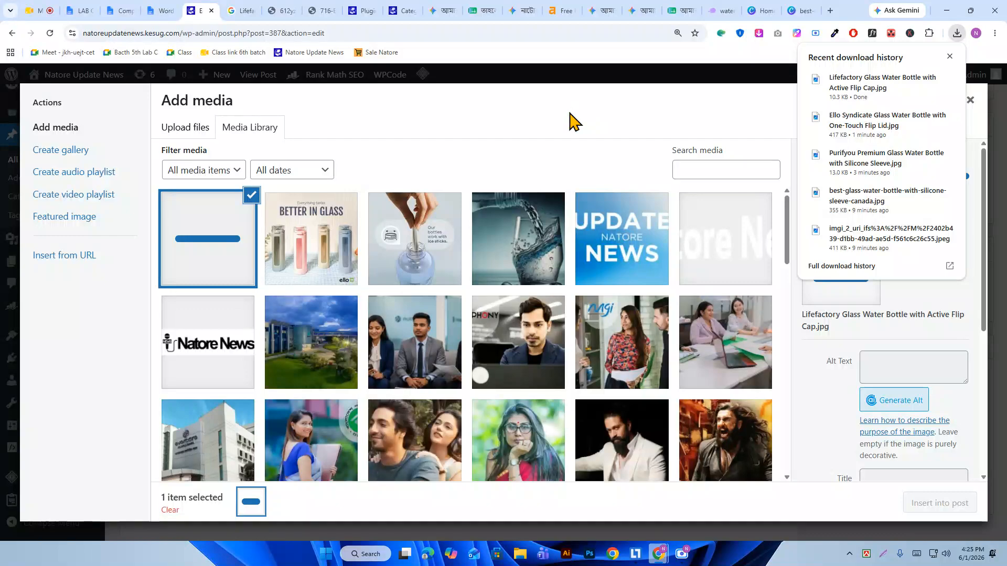
left_click(950, 56)
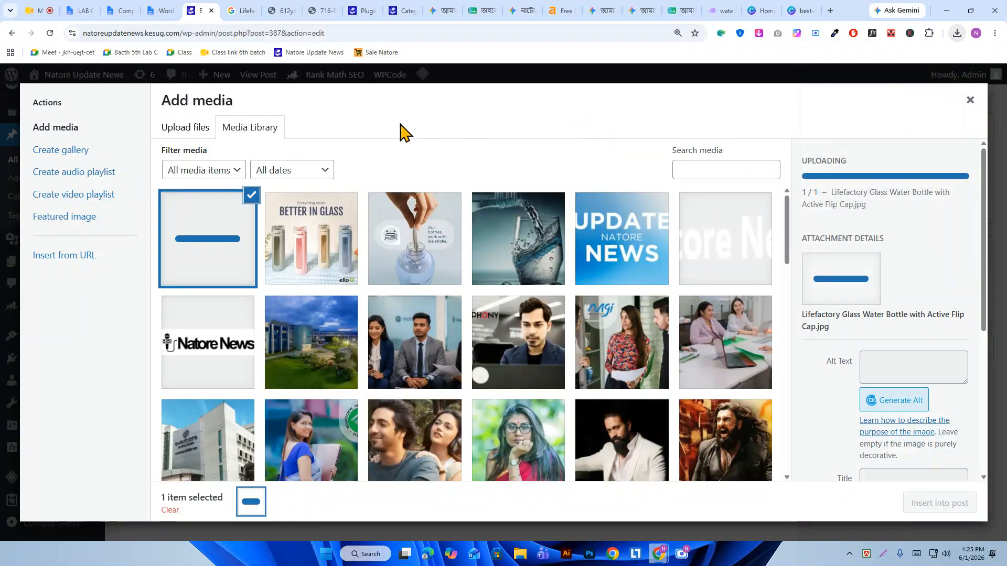
left_click(940, 370)
key("ctrl+v")
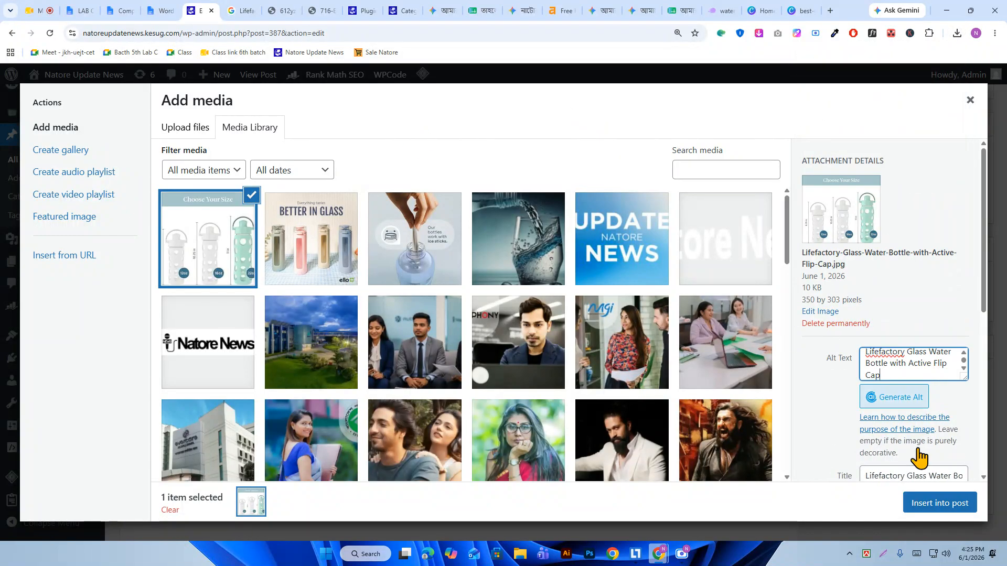
- Insert the selected Lifefactory bottle image into the post below the third review's heading
left_click(935, 504)
scroll(230, 361, "down", 4)
scroll(241, 338, "down", 2)
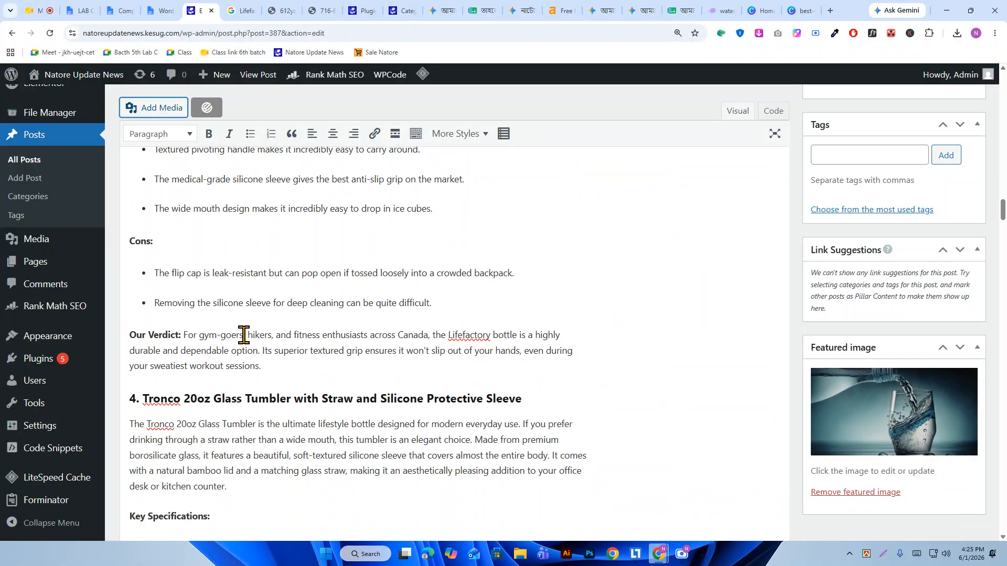
scroll(263, 336, "up", 10)
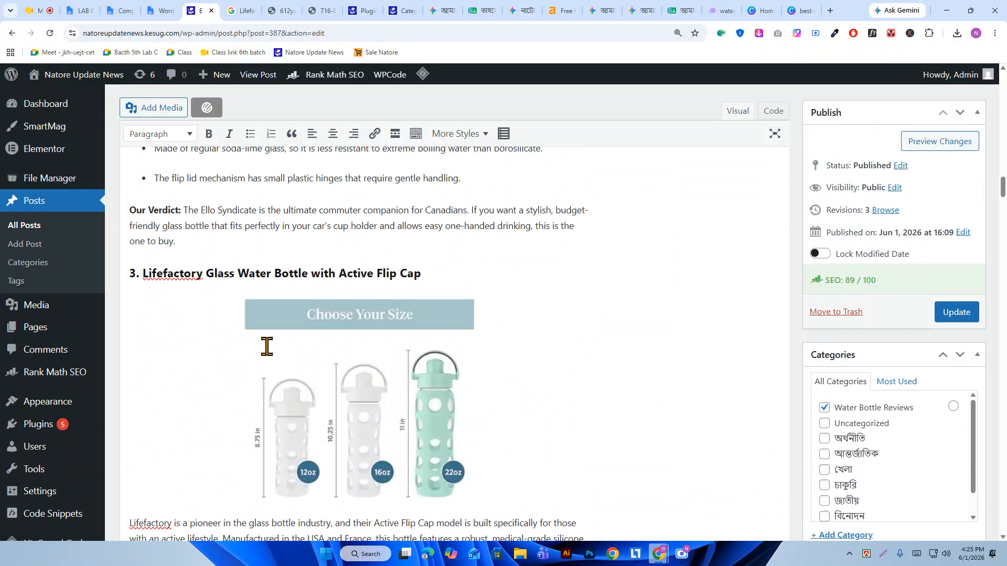
- Copy the fourth review's title, "Tronco 20oz Glass Tumbler with Straw and Silicone Protective Sleeve", and search Google Images for it
scroll(267, 341, "down", 5)
scroll(287, 345, "down", 6)
left_click_drag(143, 278, 522, 279)
key("ctrl+c")
left_click(241, 11)
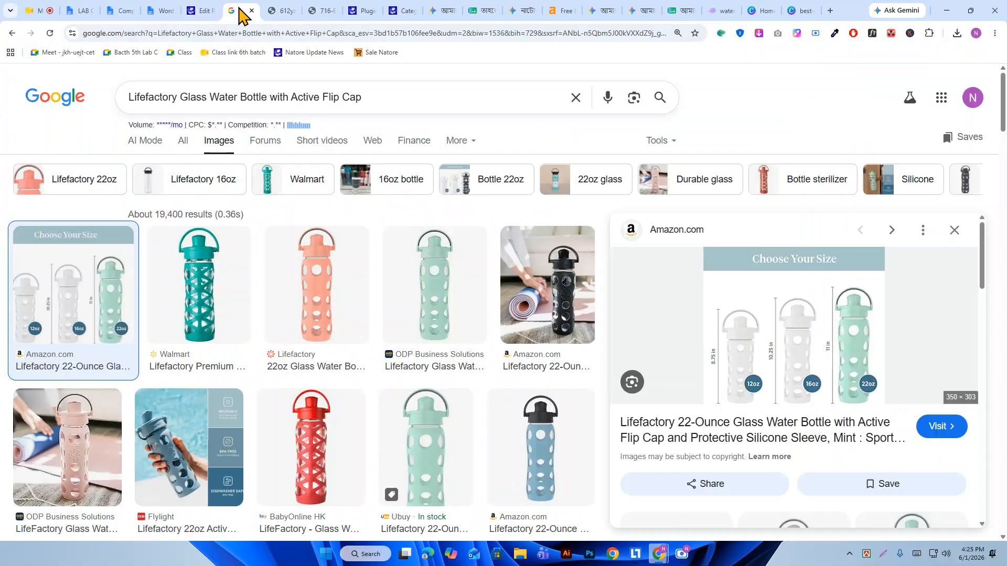
triple_click(414, 95)
key("ctrl+v")
key("Return")
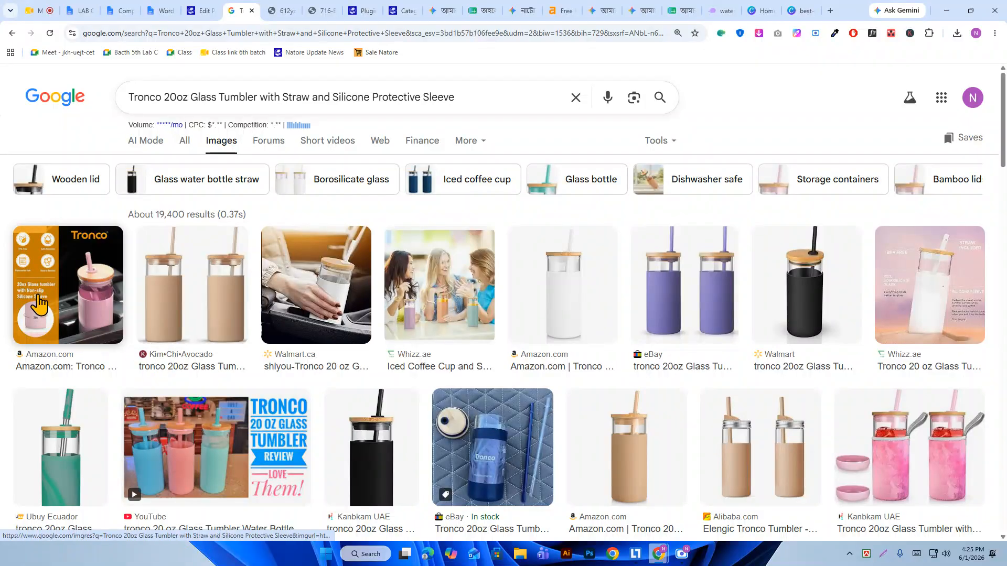
- Open the Amazon.com Tronco tumbler image in its own tab and save it as "Tronco 20oz Glass Tumbler with Straw and Silicone Protective Sleeve"
left_click(65, 293)
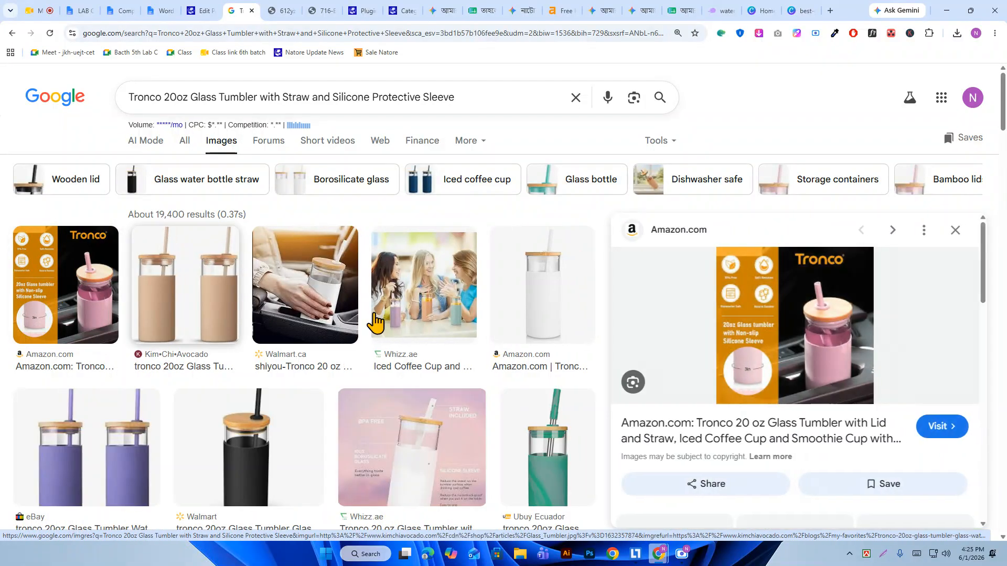
right_click(820, 314)
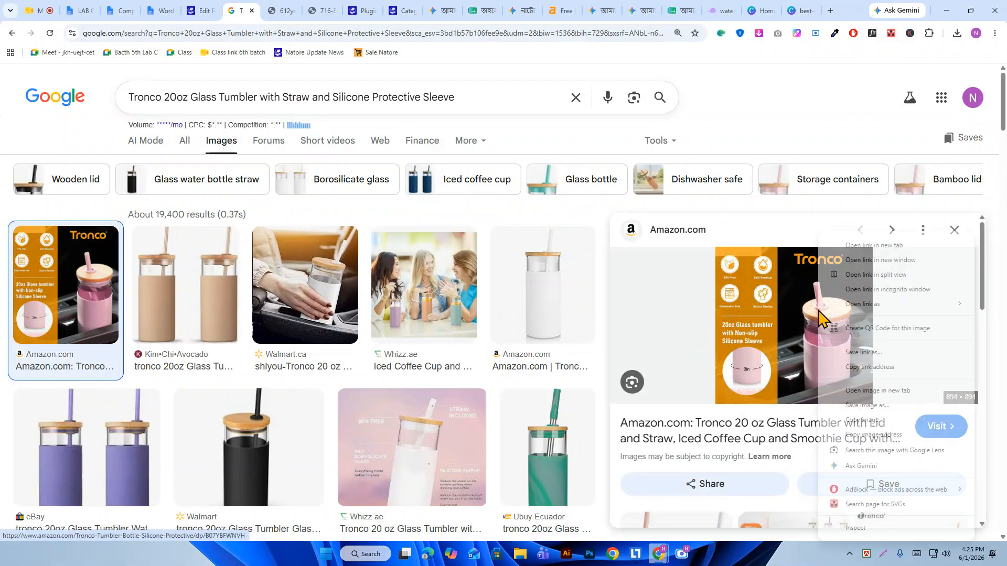
left_click(856, 391)
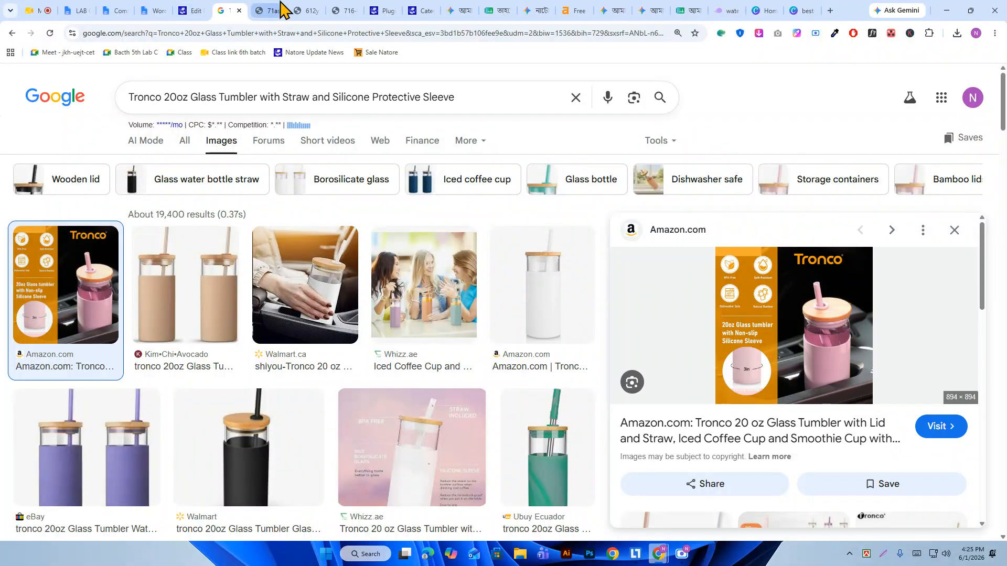
left_click(268, 11)
right_click(508, 230)
left_click(551, 256)
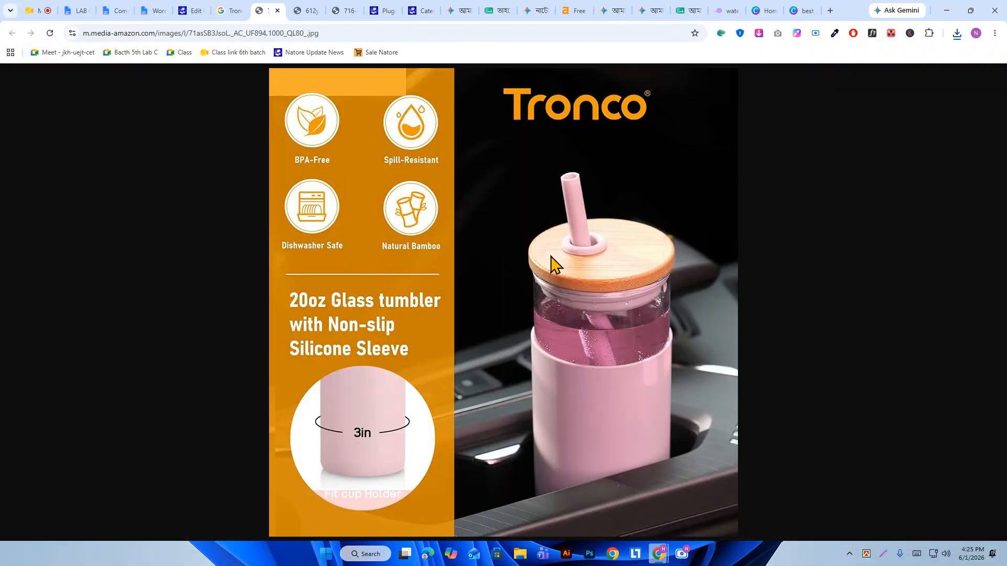
key("ctrl+v")
key("Return")
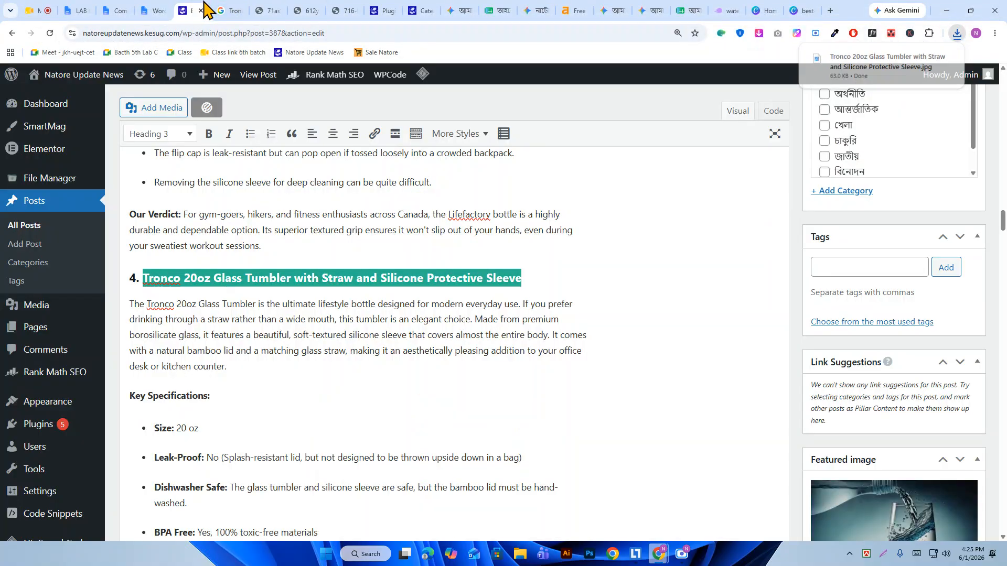
- Upload the downloaded Tronco photo to the media library and insert it on a new line below the post's fourth review heading
left_click(199, 11)
left_click(535, 276)
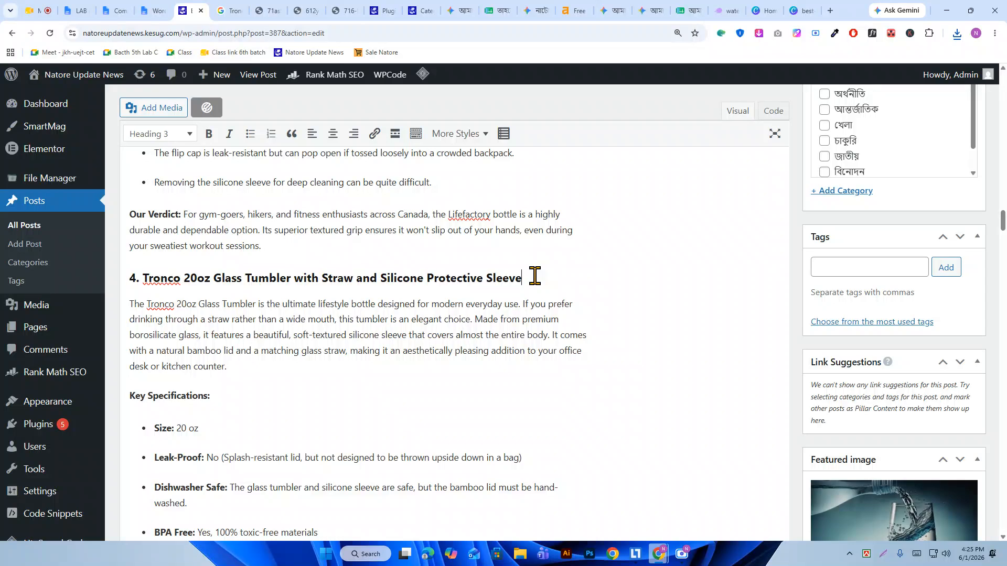
key("Return")
left_click(162, 110)
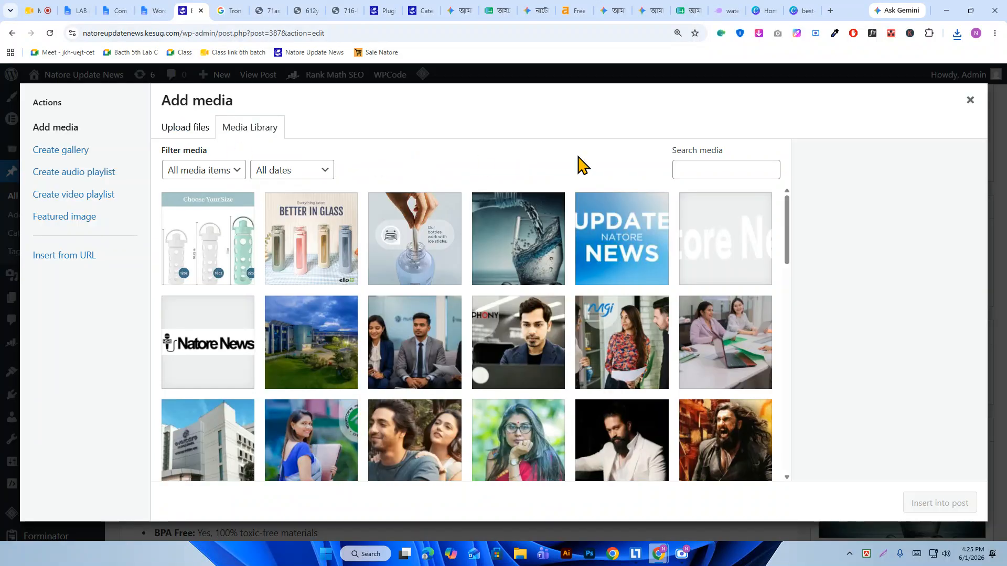
left_click(957, 33)
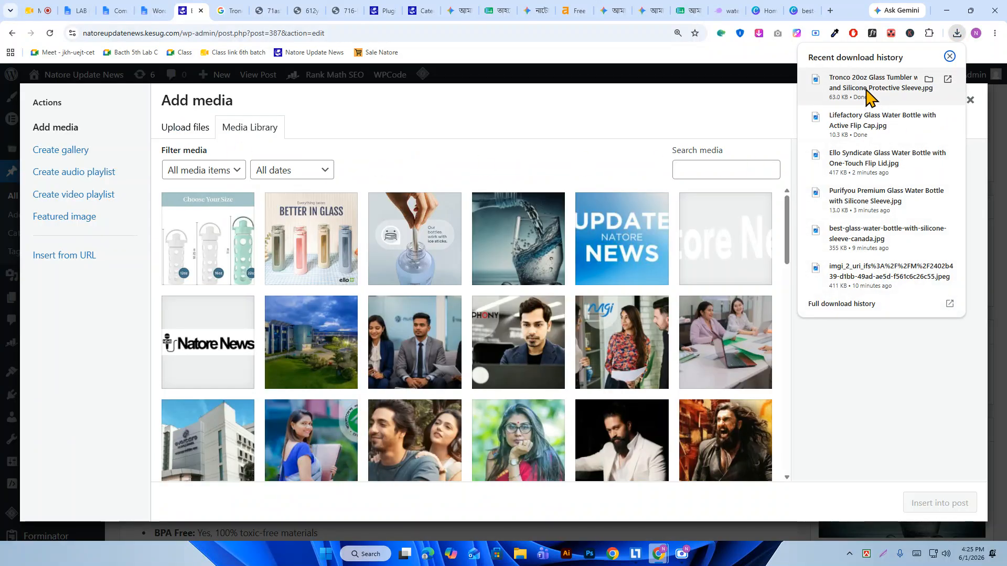
left_click_drag(867, 84, 573, 246)
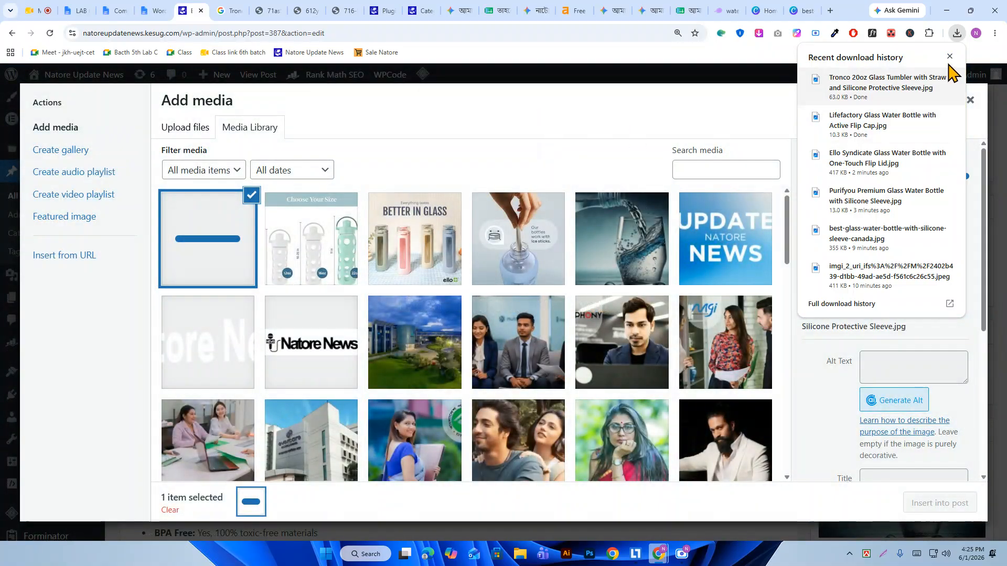
left_click(949, 57)
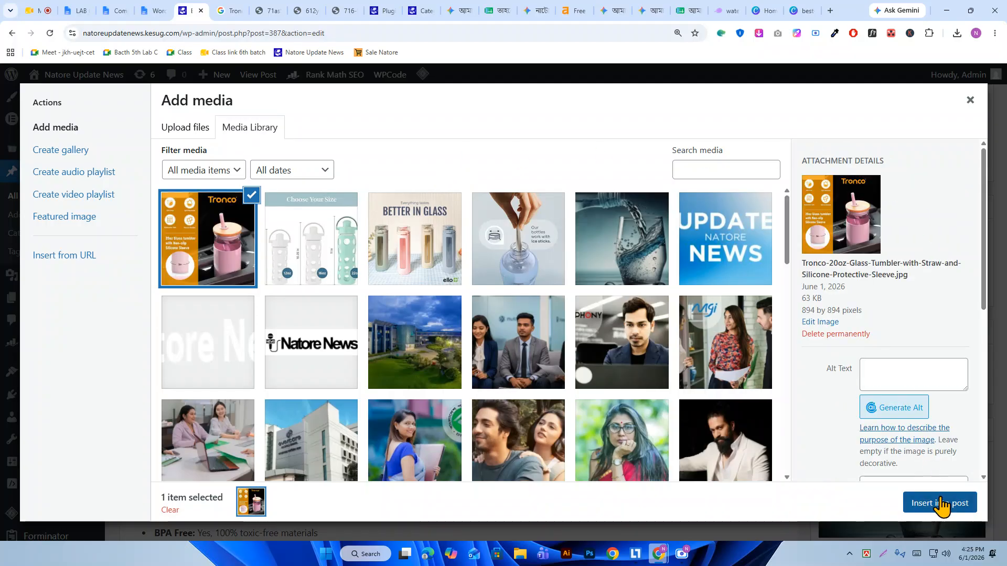
left_click(940, 504)
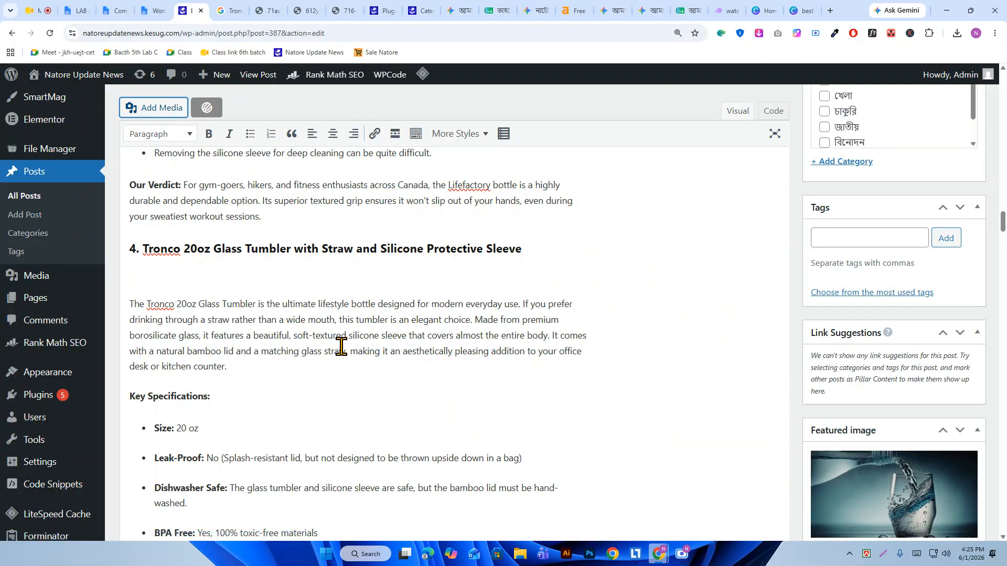
- Copy the fifth review's title, "Soma Glass Water Bottle with Smooth Silicone Sleeve", and search Google Images for it
scroll(343, 343, "down", 3)
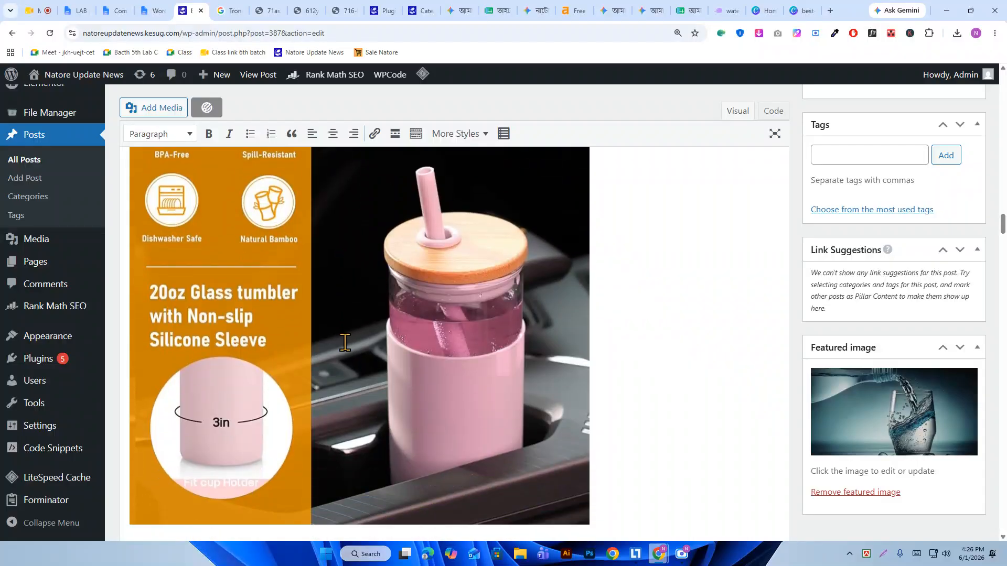
scroll(348, 342, "down", 10)
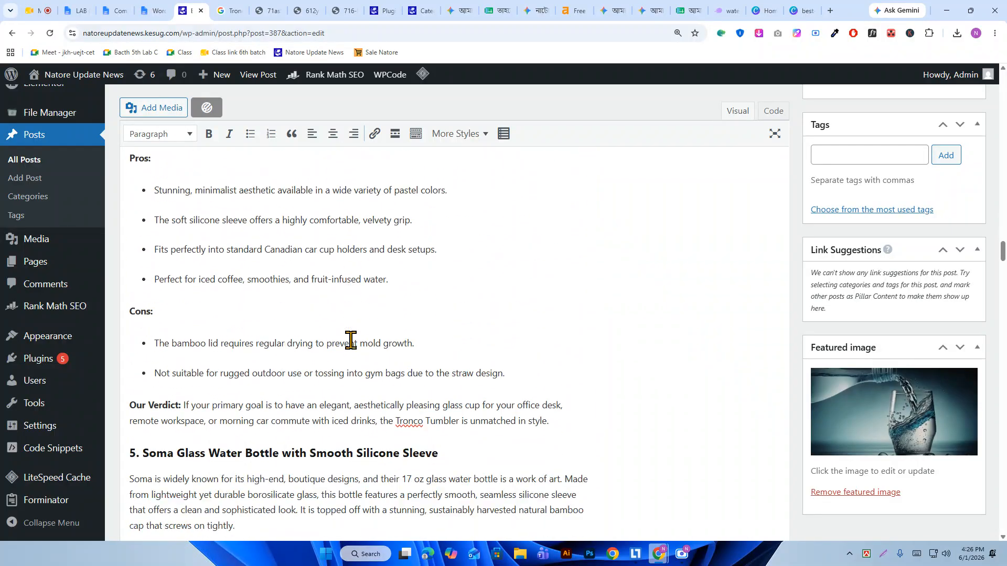
left_click_drag(155, 374, 407, 369)
key("ctrl+c")
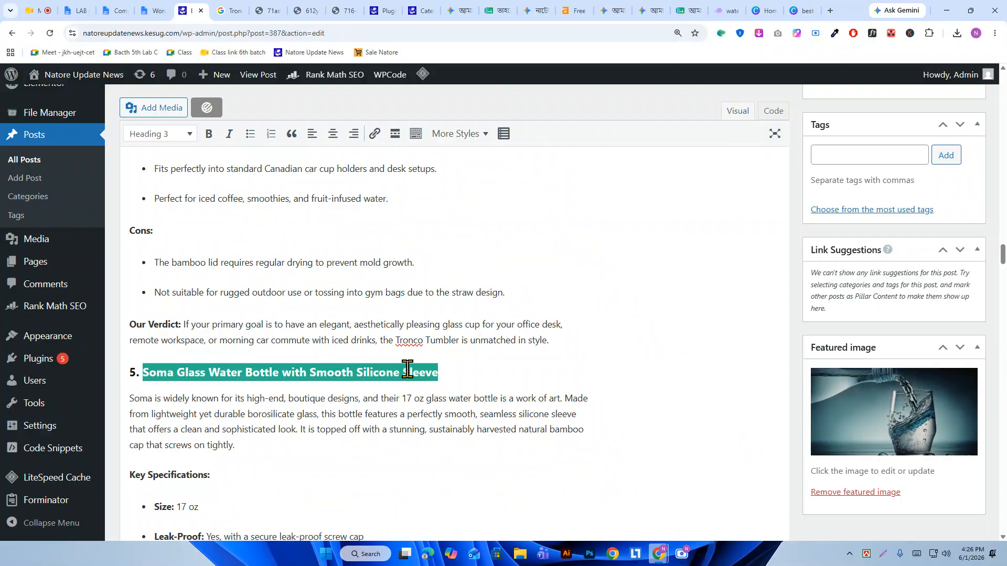
left_click(231, 11)
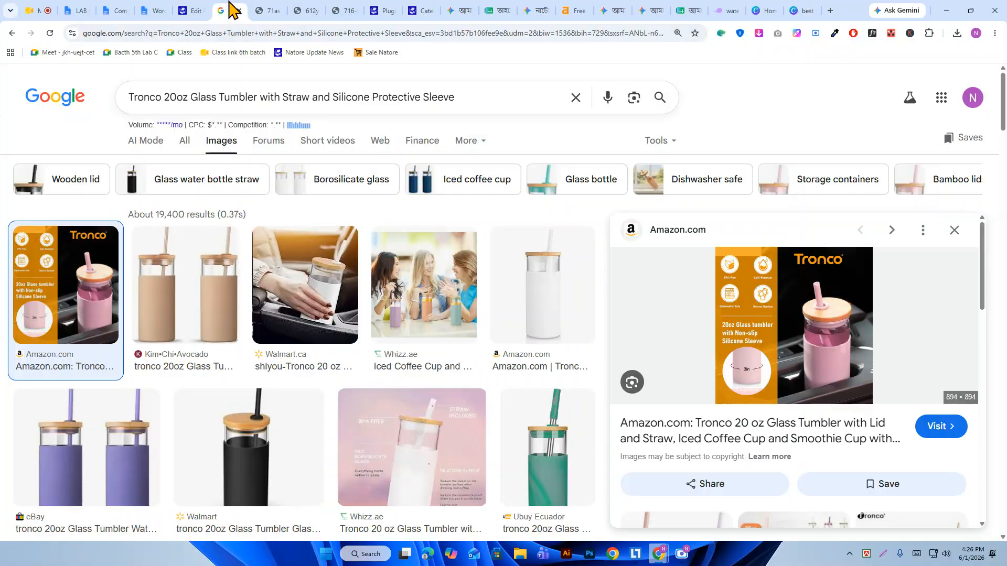
triple_click(525, 100)
key("ctrl+v")
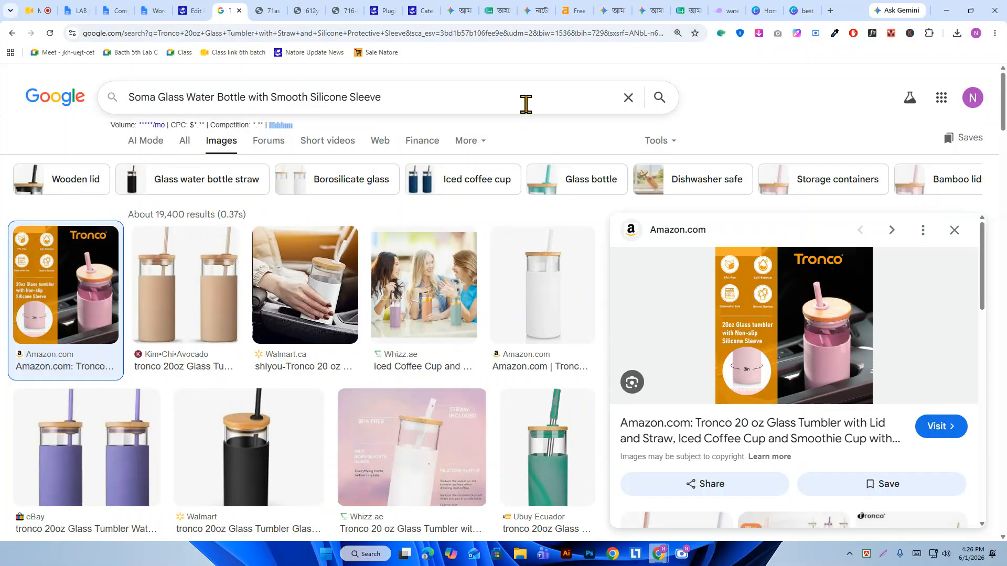
key("Return")
- Close the three leftover product image tabs and go back to the Soma image search results
left_click(272, 12)
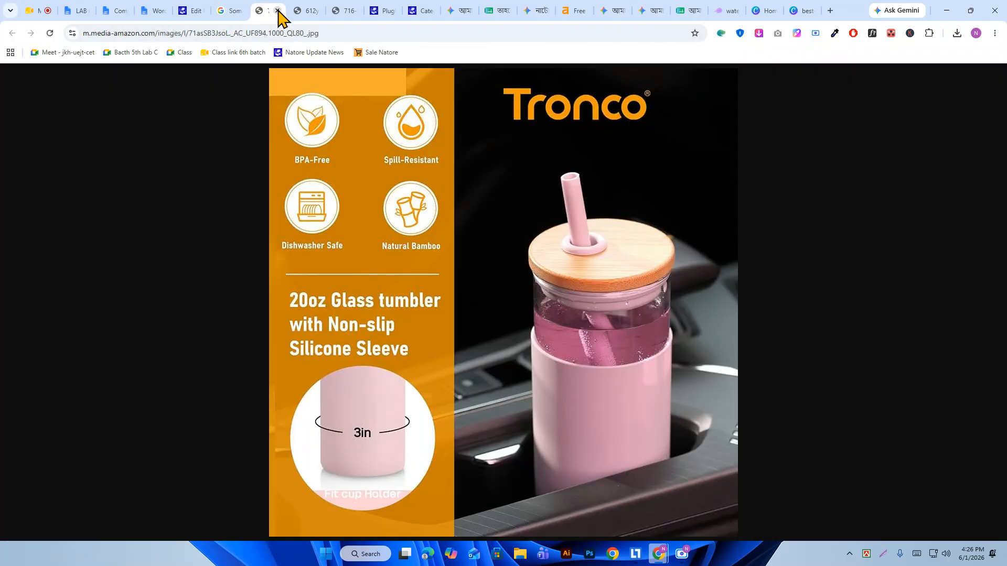
left_click(278, 10)
left_click(277, 11)
left_click(278, 10)
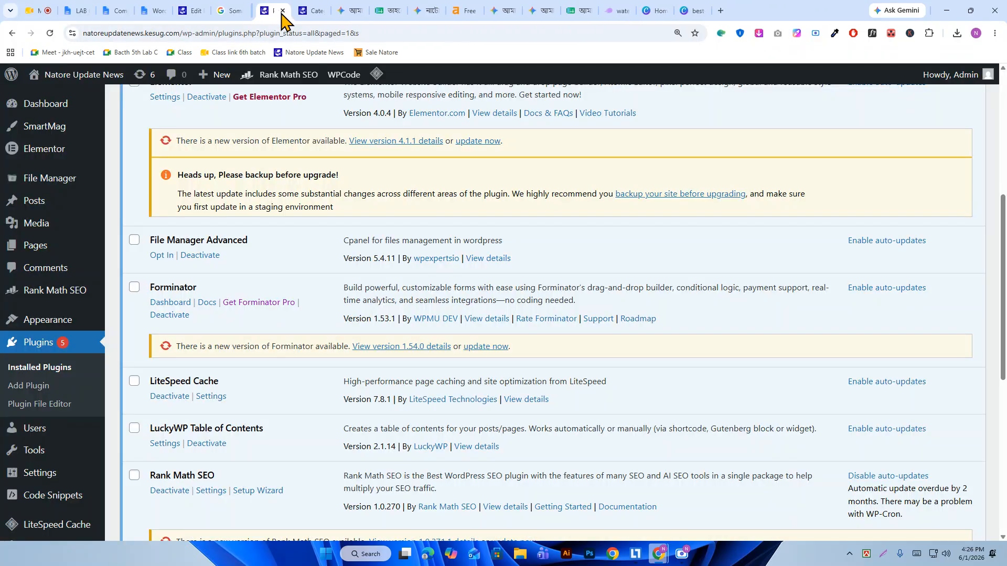
left_click(239, 10)
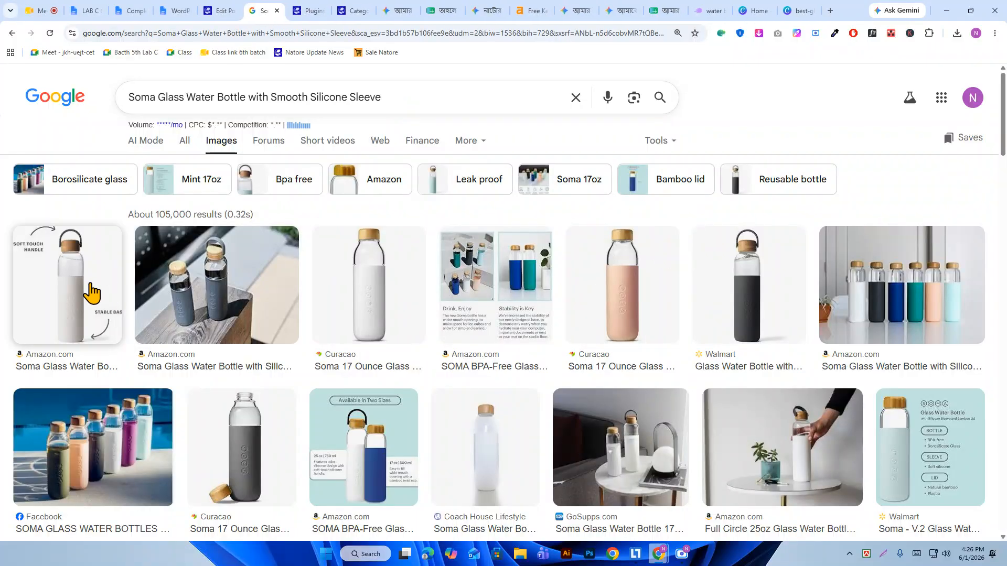
- Open the Amazon.com image of two gray Soma bottles in its own tab and save it as "Soma Glass Water Bottle with Smooth Silicone Sleeve"
left_click(252, 271)
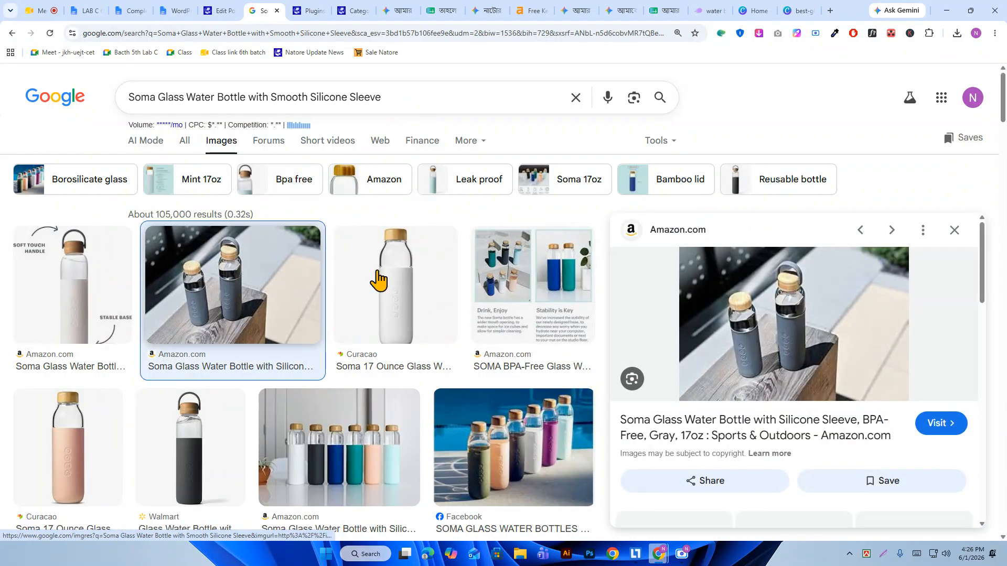
right_click(799, 299)
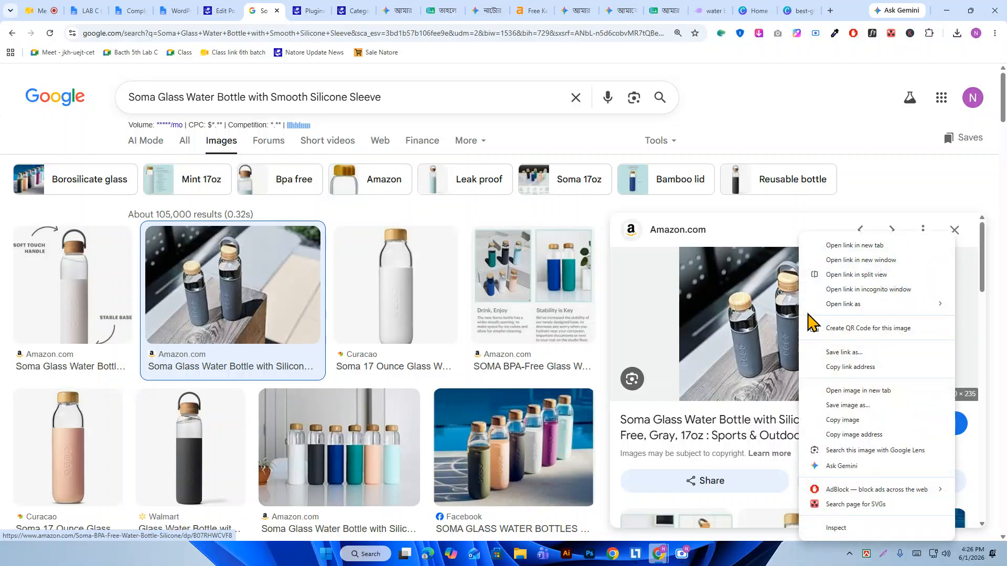
left_click(805, 386)
left_click(307, 8)
right_click(561, 254)
left_click(582, 278)
key("ctrl+v")
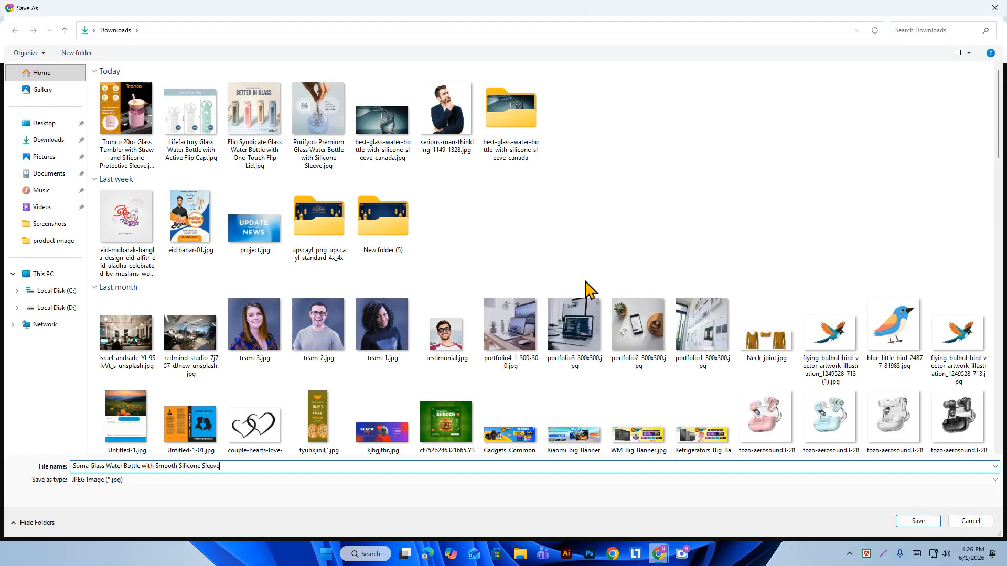
key("Return")
- Upload the downloaded Soma photo to the media library and insert it on a new line below the post's fifth review heading
left_click(231, 8)
left_click(472, 388)
scroll(457, 377, "down", 1)
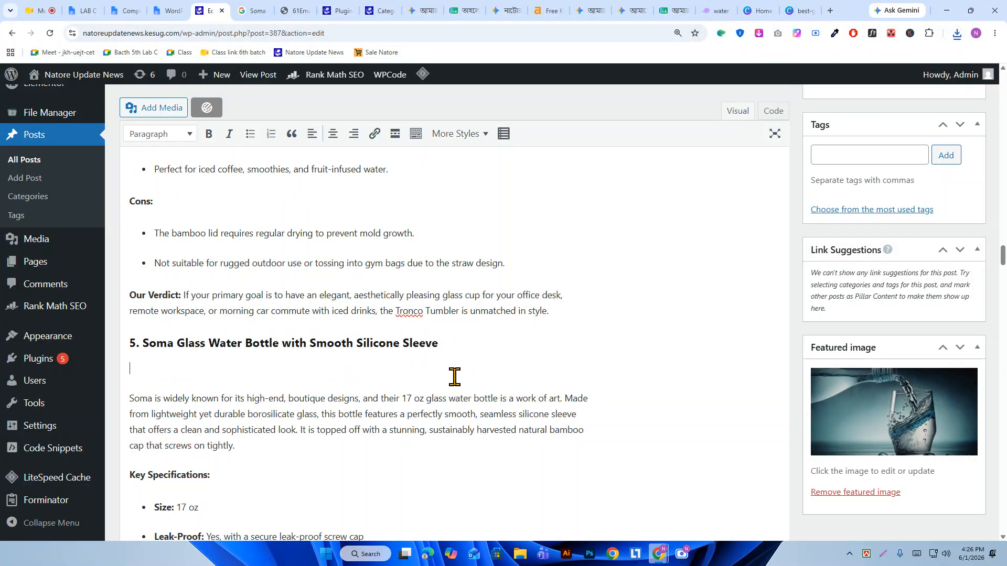
left_click(173, 106)
left_click(957, 33)
left_click_drag(876, 84, 521, 187)
left_click(949, 56)
left_click(940, 503)
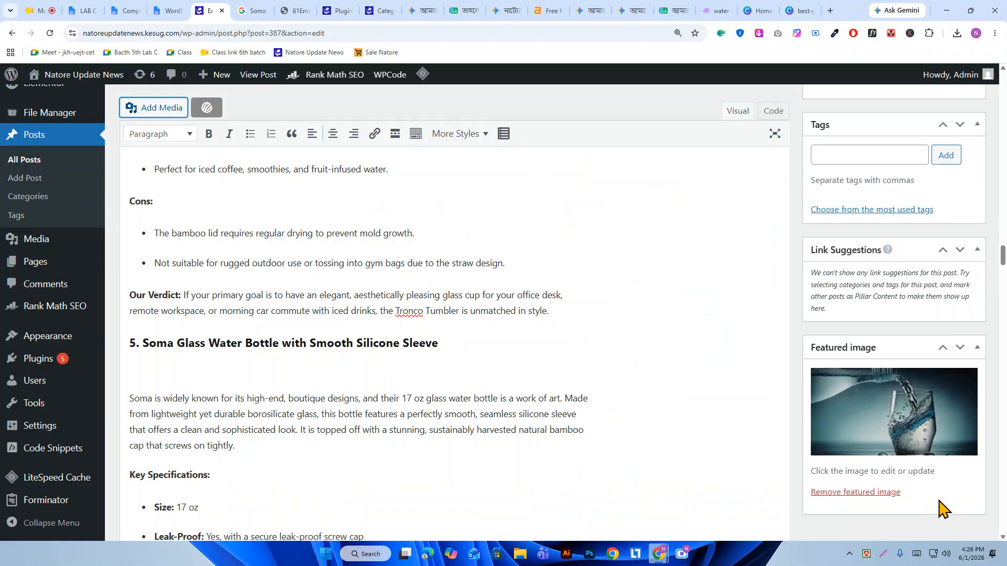
- Review the post's Rank Math SEO checks, expanding the Title Readability section and looking over Content Readability
scroll(333, 345, "down", 1)
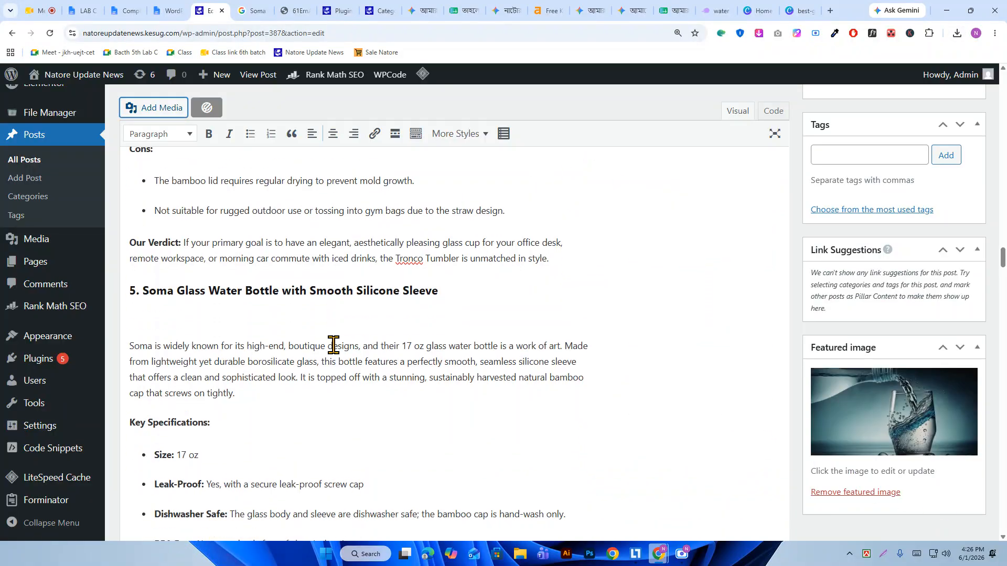
scroll(344, 319, "down", 20)
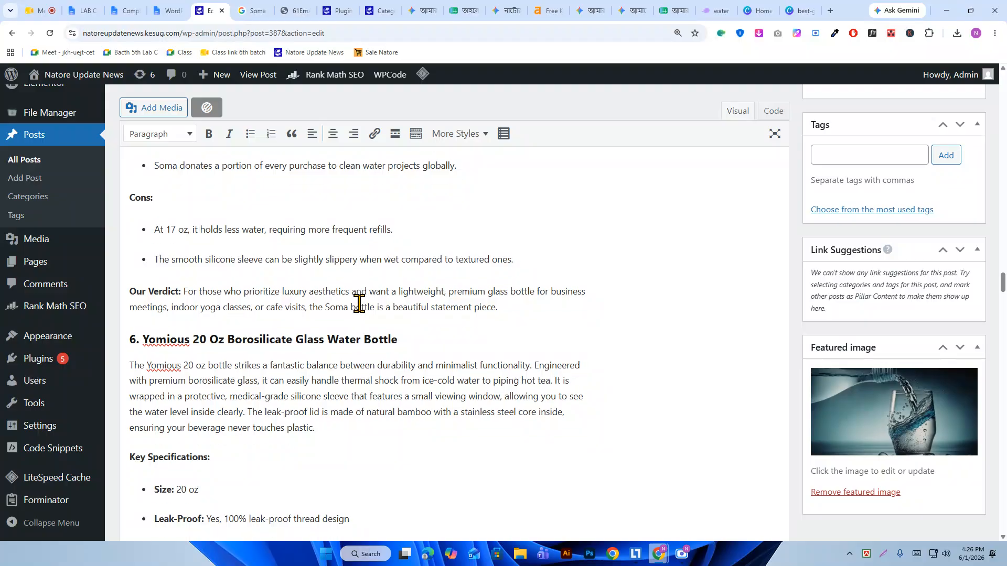
scroll(368, 302, "down", 20)
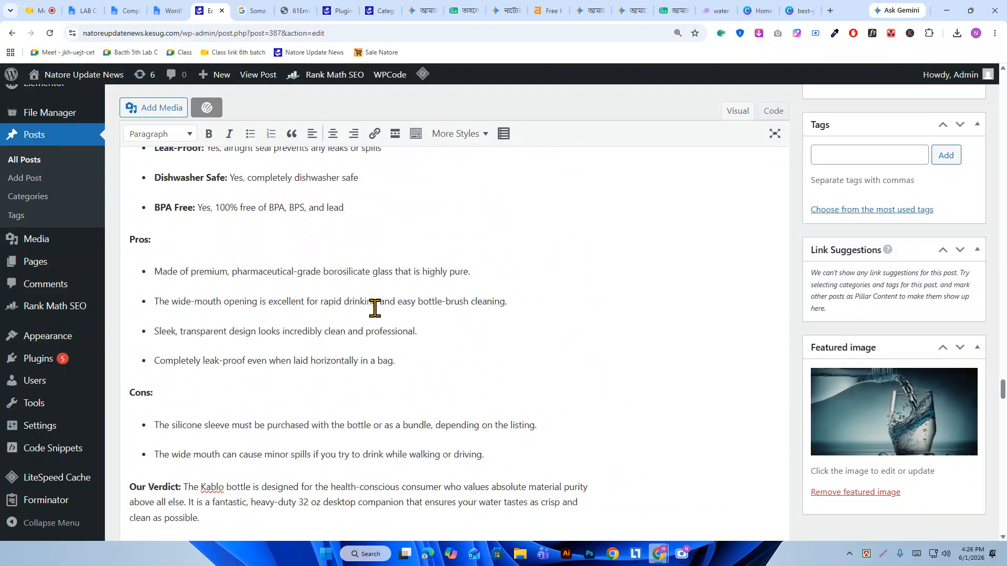
scroll(375, 299, "down", 20)
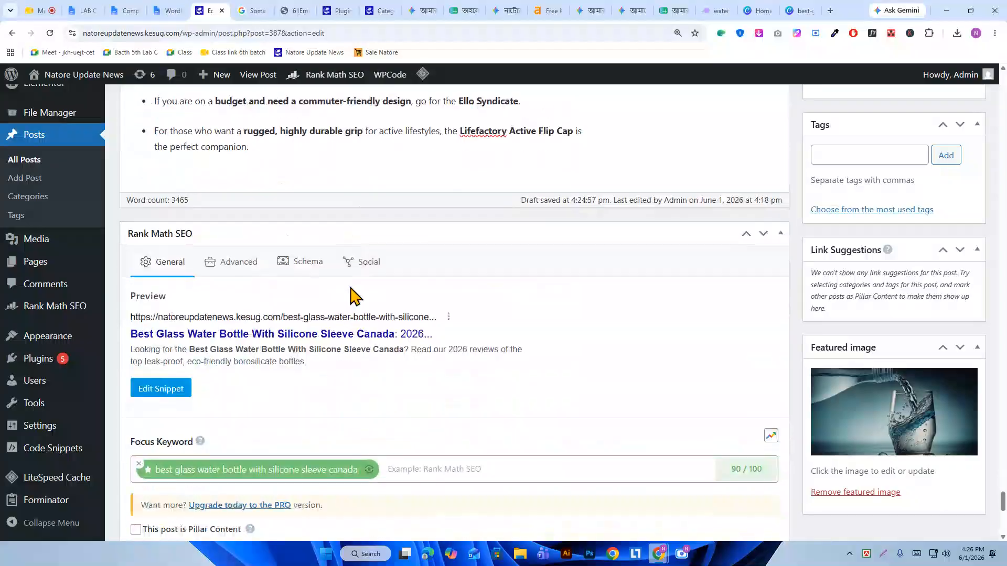
scroll(355, 297, "down", 1)
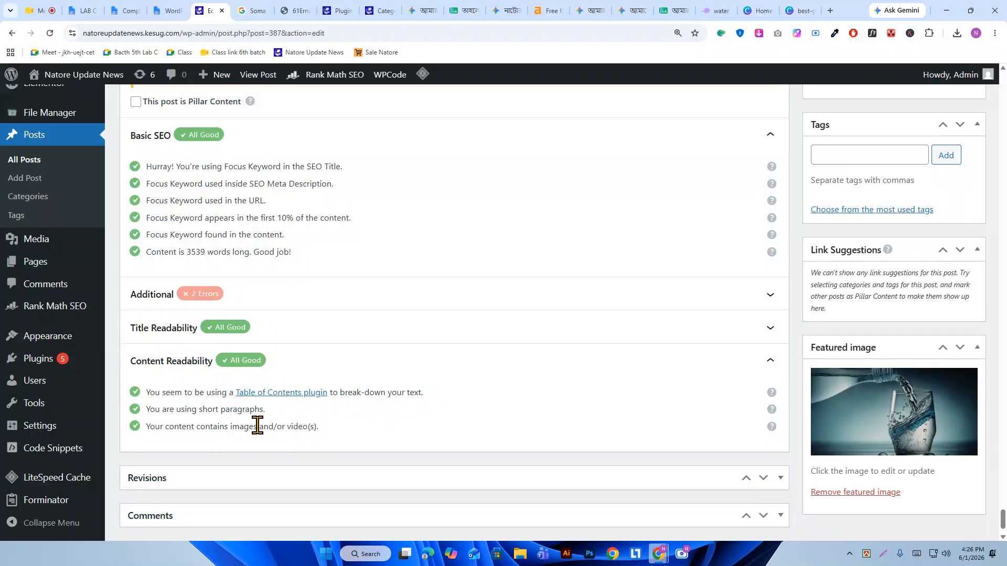
left_click(333, 329)
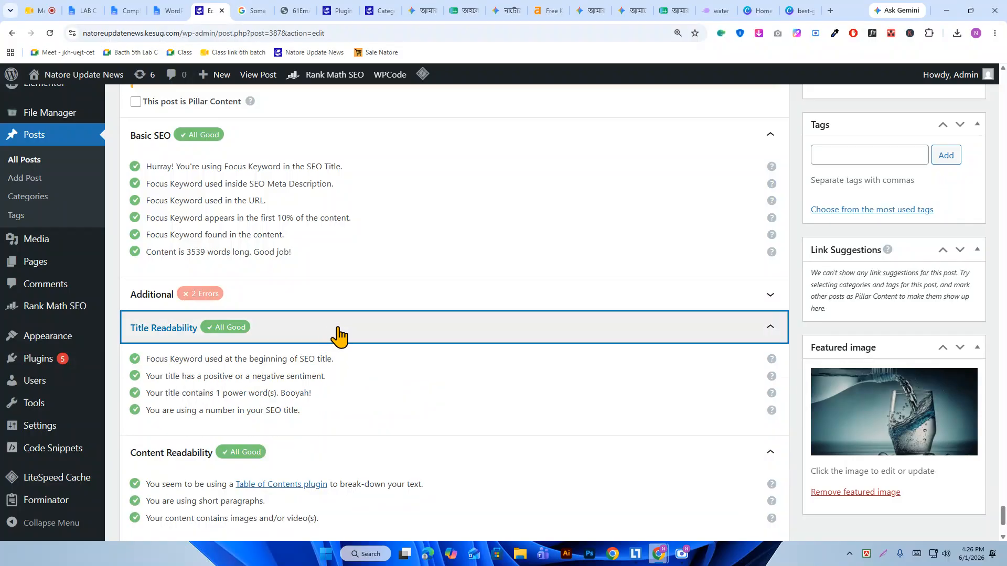
scroll(268, 362, "down", 1)
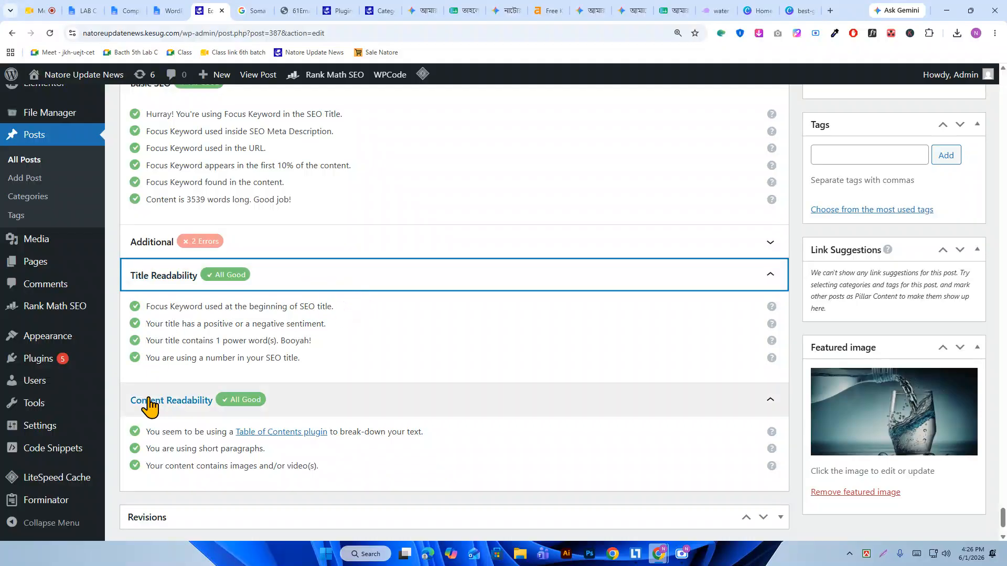
- Expand the Additional section of the Rank Math checks and examine the keyword density and URL length items
scroll(406, 419, "up", 2)
left_click(266, 346)
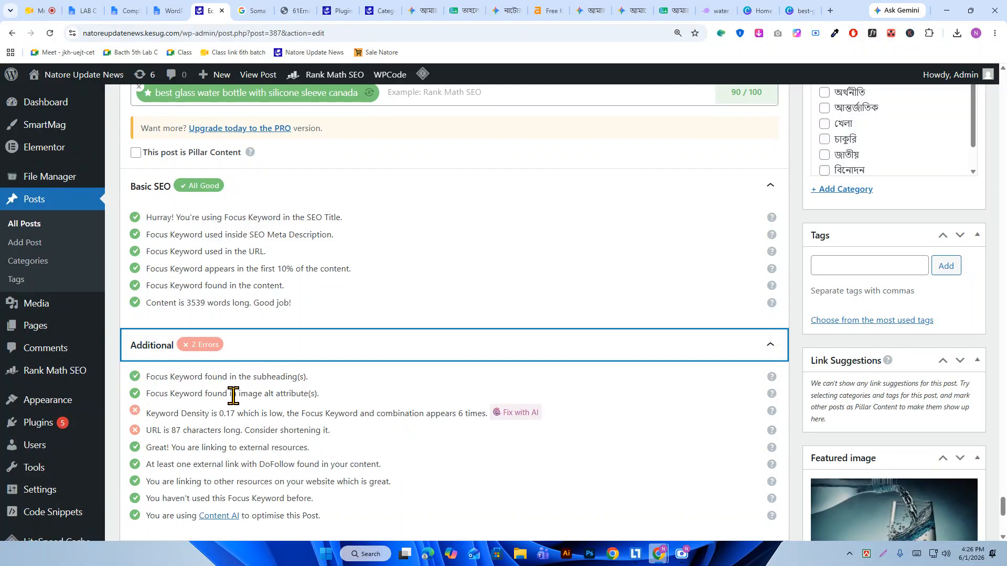
left_click_drag(364, 431, 139, 433)
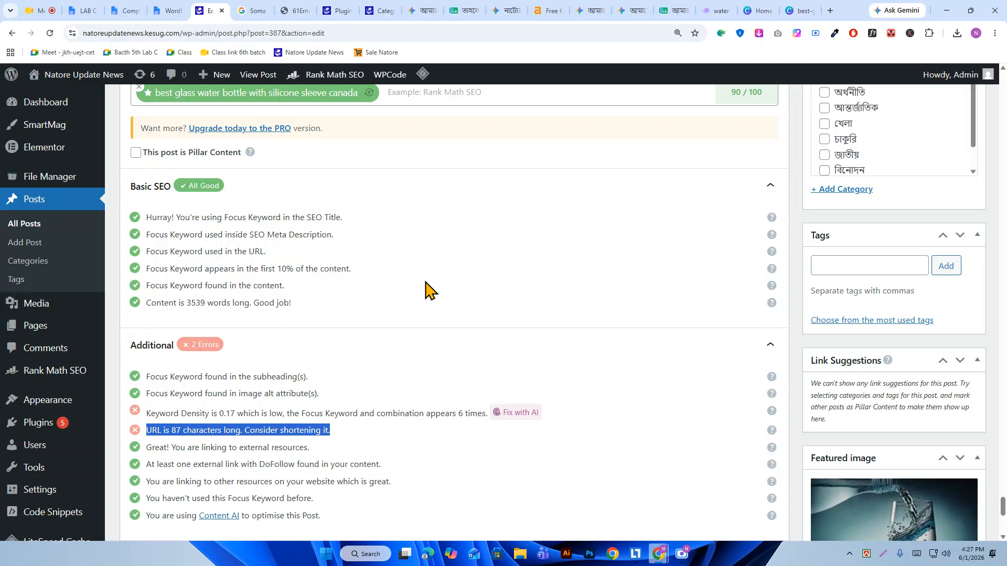
- Copy the focus keyword "best glass water bottle with silicone sleeve canada" from the Rank Math settings
scroll(341, 285, "up", 2)
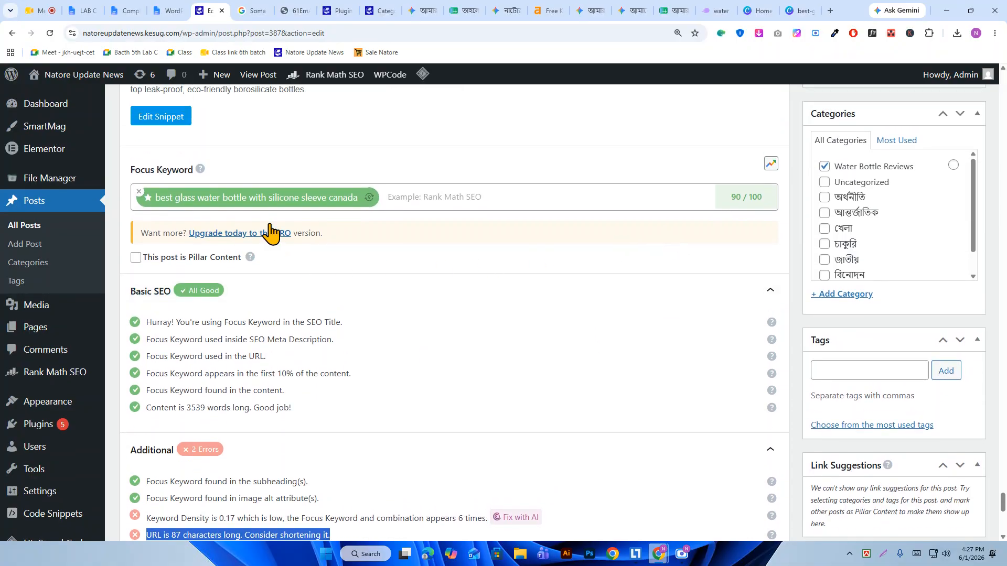
double_click(253, 198)
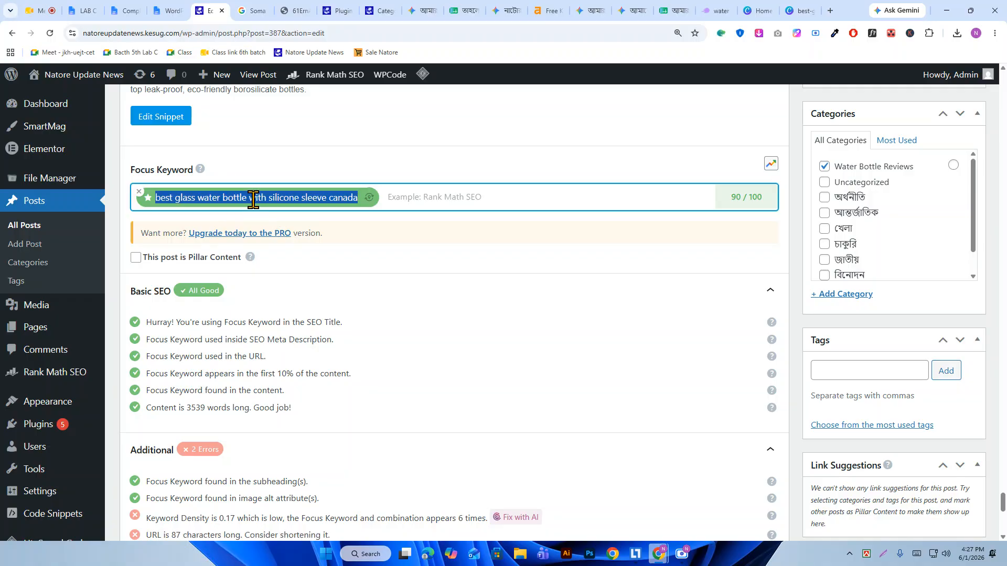
right_click(253, 199)
left_click(286, 249)
scroll(303, 304, "down", 2)
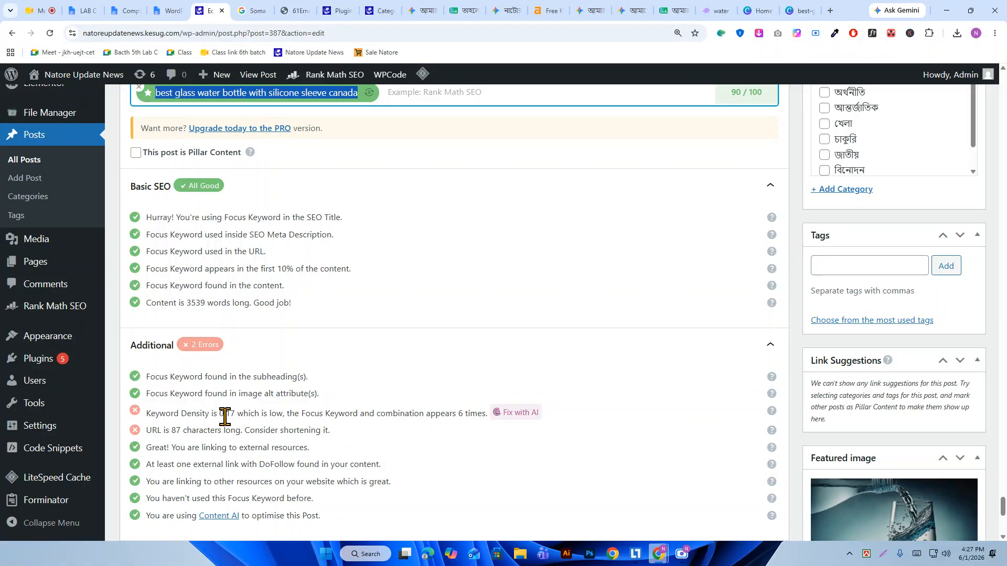
- Add the copied focus keyword at the end of the opening paragraph of the Soma bottle review
scroll(429, 251, "up", 8)
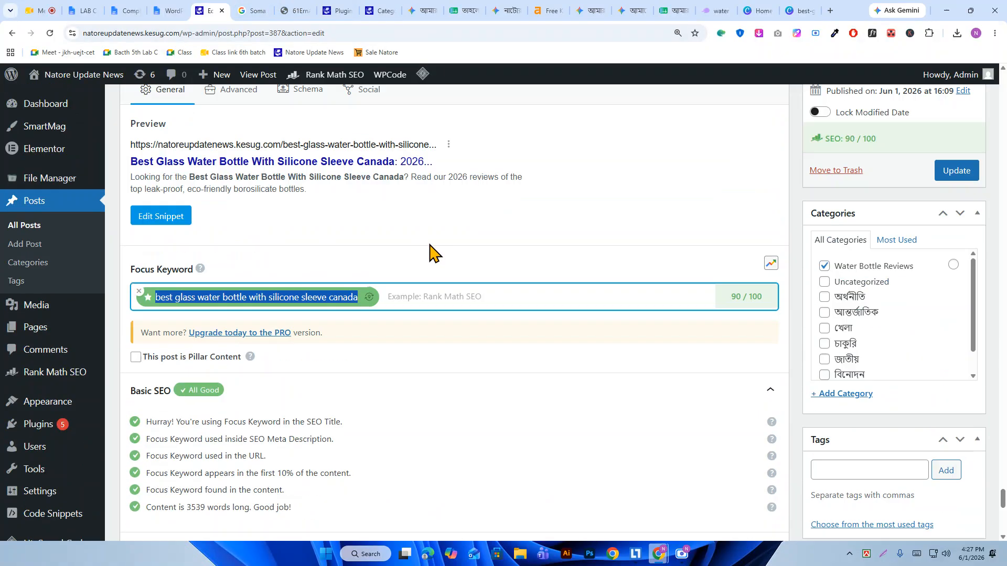
scroll(429, 354, "up", 6)
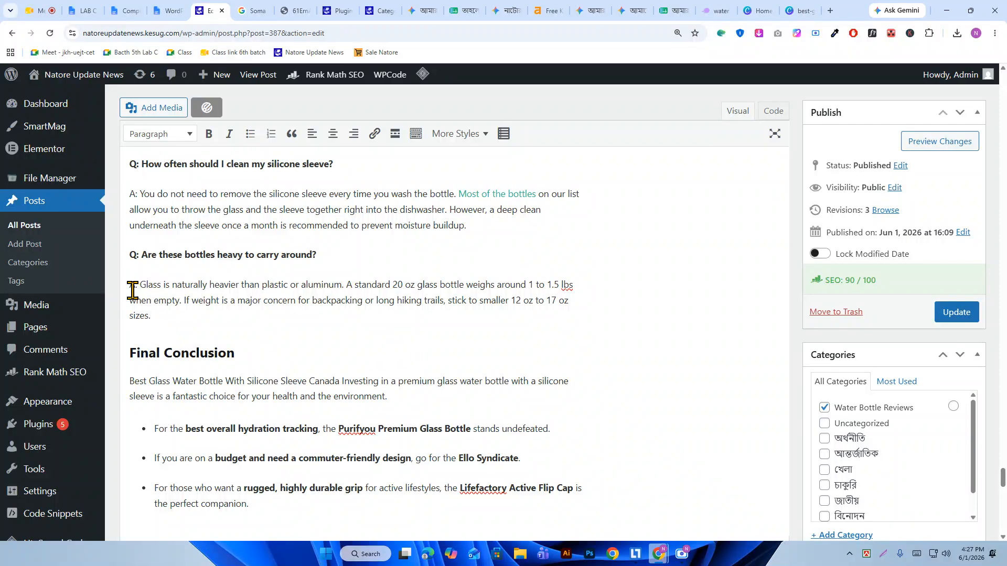
scroll(127, 286, "up", 8)
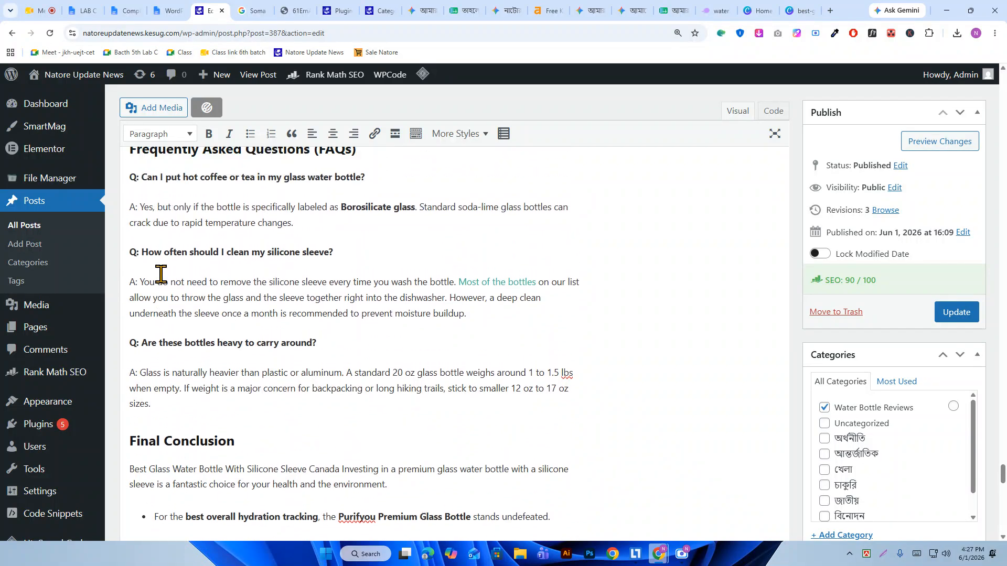
scroll(230, 341, "up", 4)
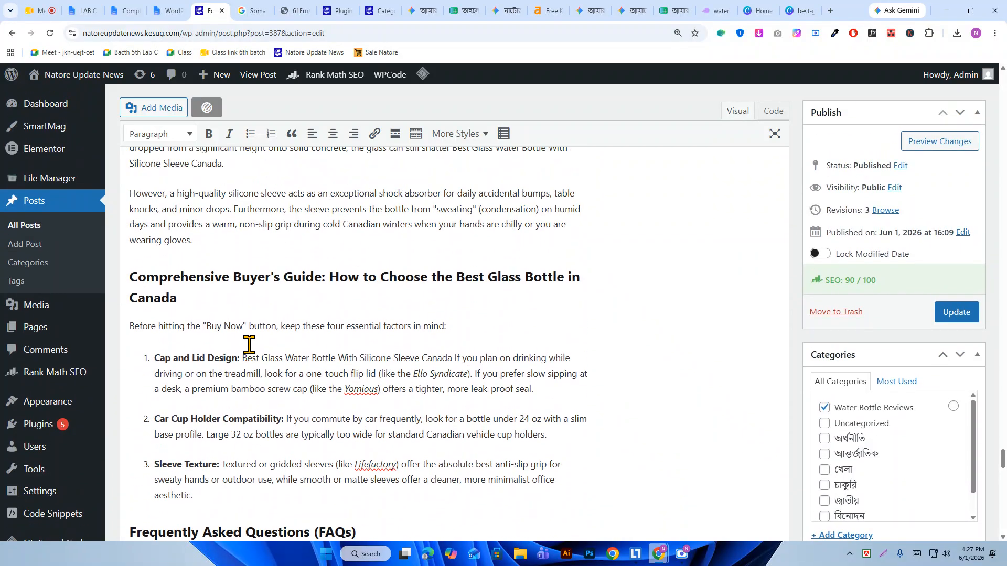
left_click_drag(129, 350, 152, 399)
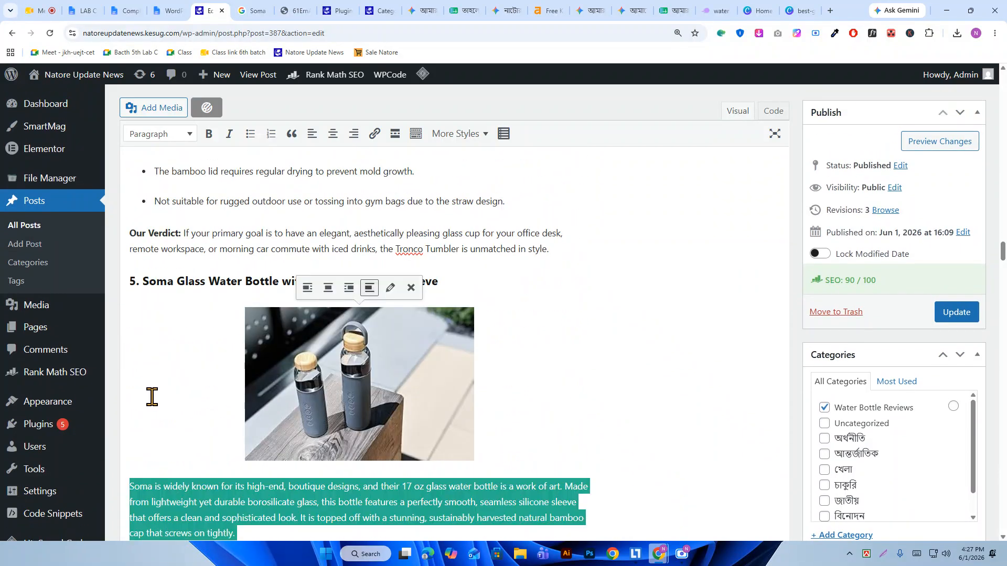
left_click(218, 286)
scroll(197, 332, "down", 3)
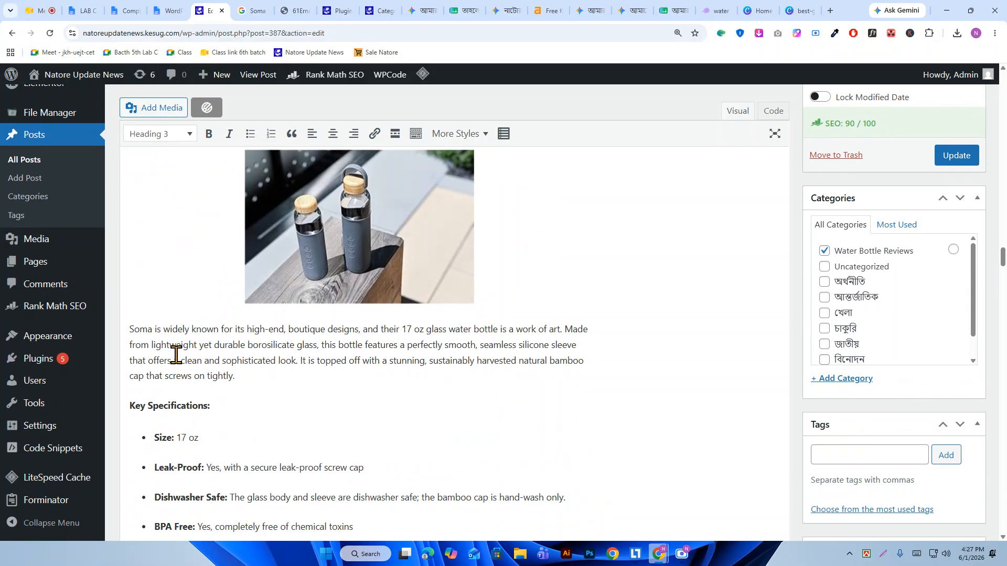
left_click(130, 328)
key("ctrl+v")
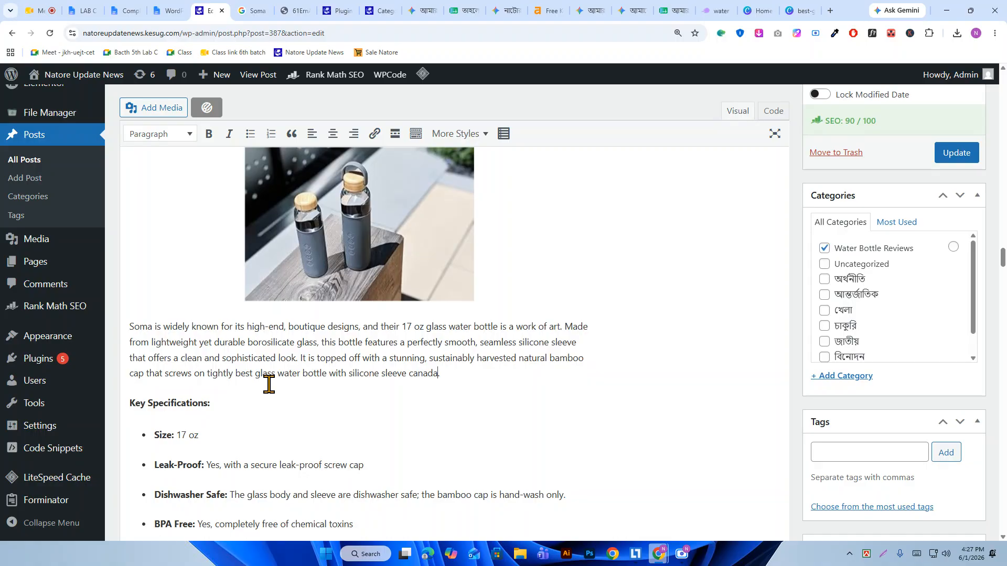
- Insert the focus keyword at the start of the Soma verdict text and before "The leak-proof lid" in the Yomious 20 Oz introduction
scroll(294, 370, "down", 10)
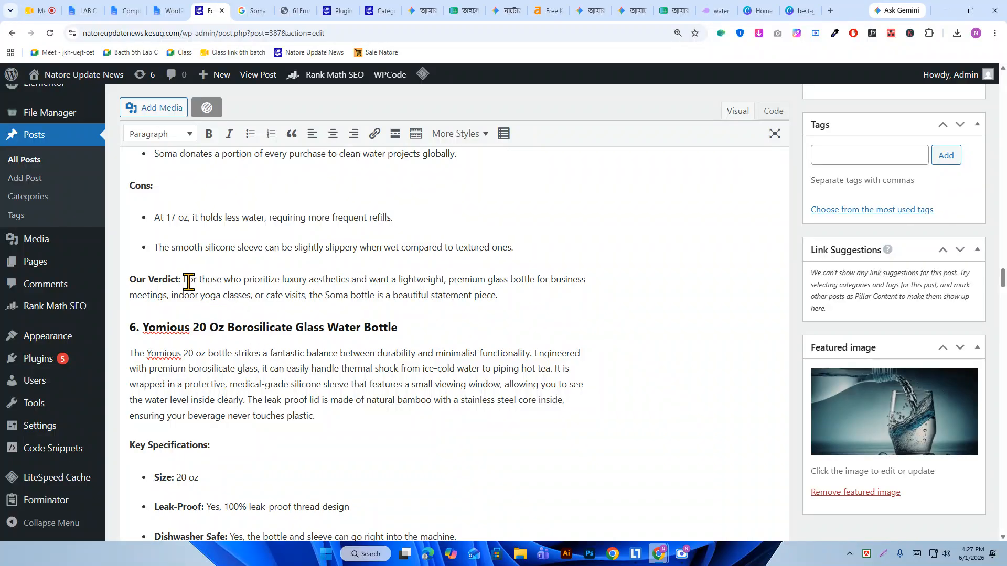
key("ctrl+v")
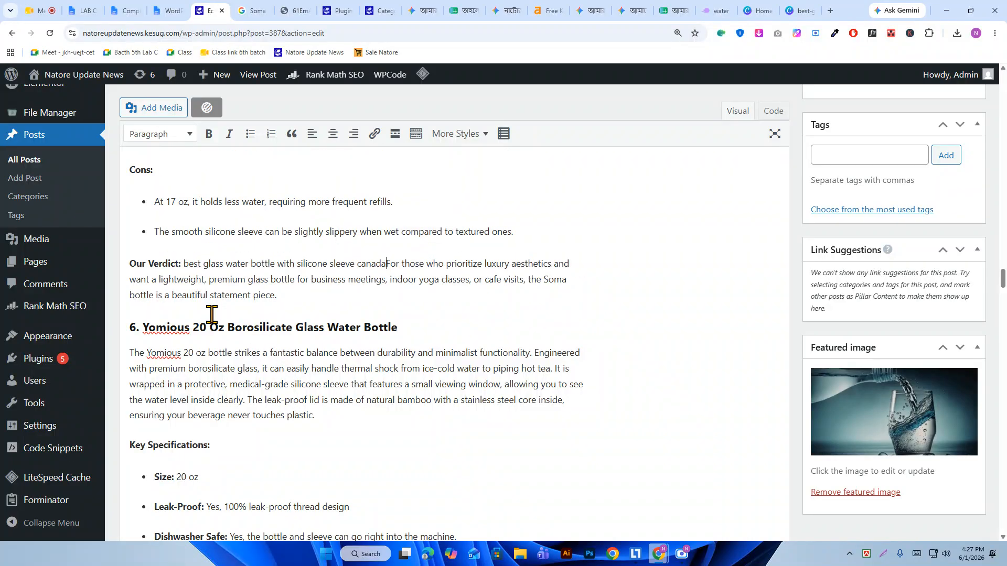
scroll(234, 314, "down", 2)
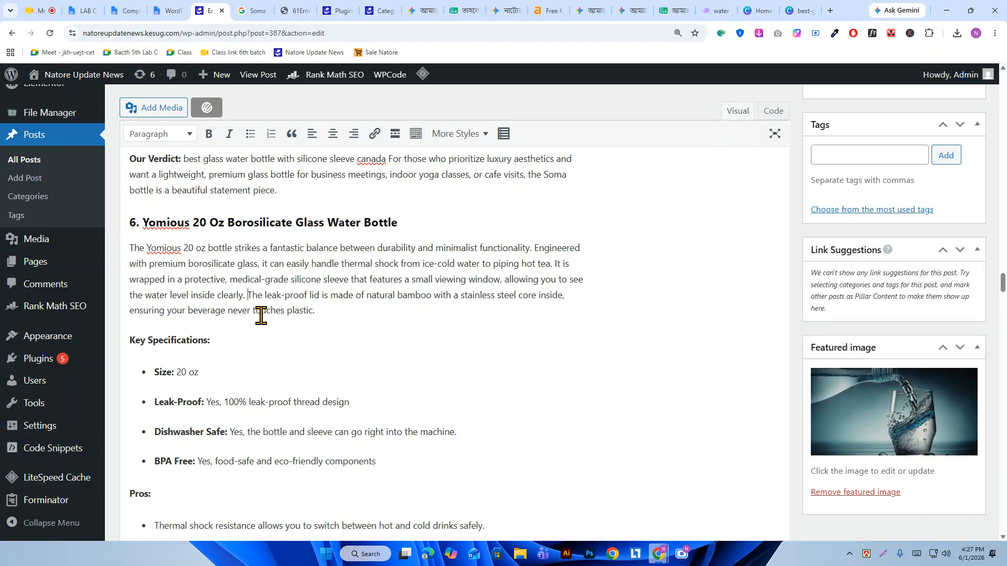
key("ctrl+v")
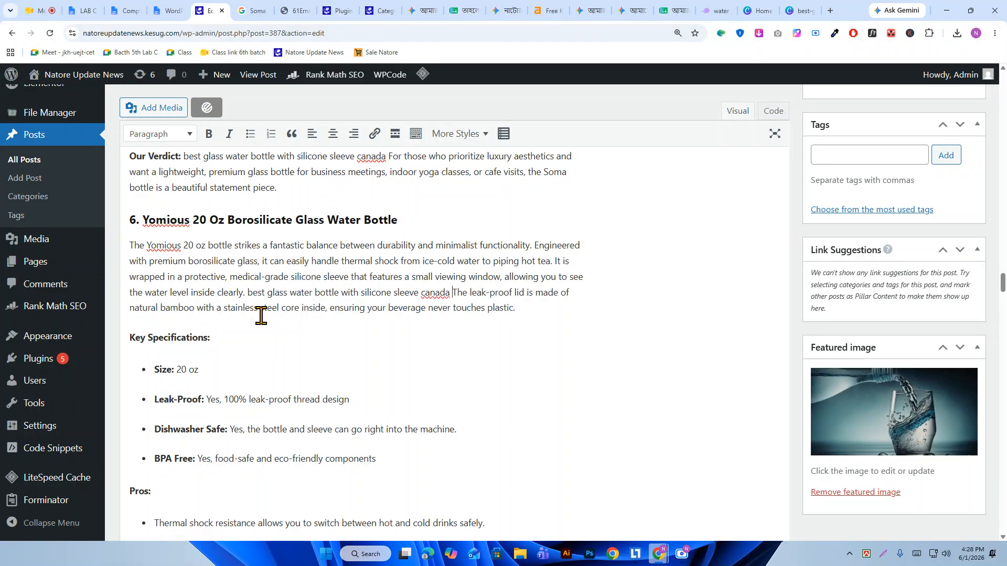
- Insert the focus keyword at the start of the verdict texts for the Yomious 20 Oz and Fidus 32oz bottles
scroll(376, 249, "down", 10)
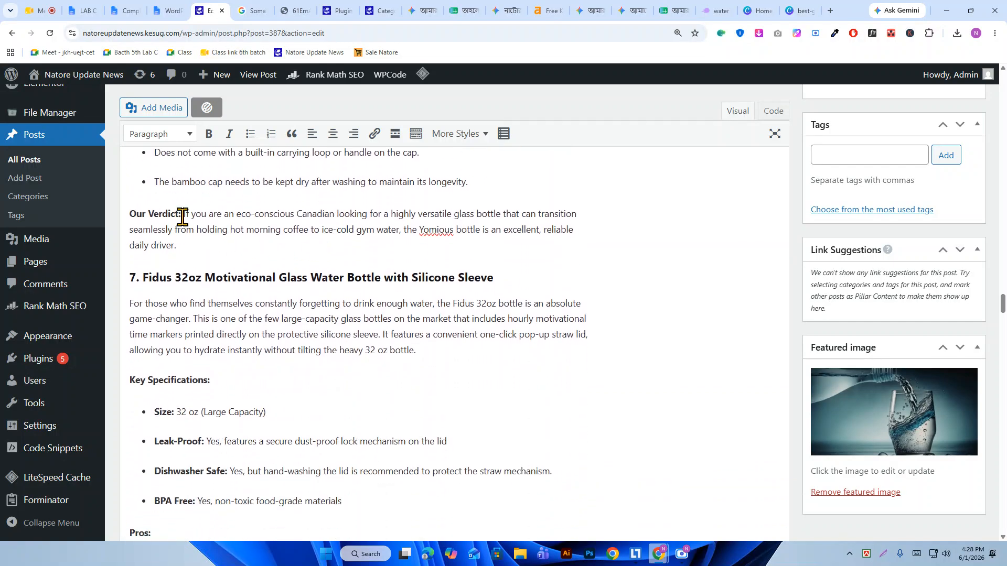
key("ctrl+v")
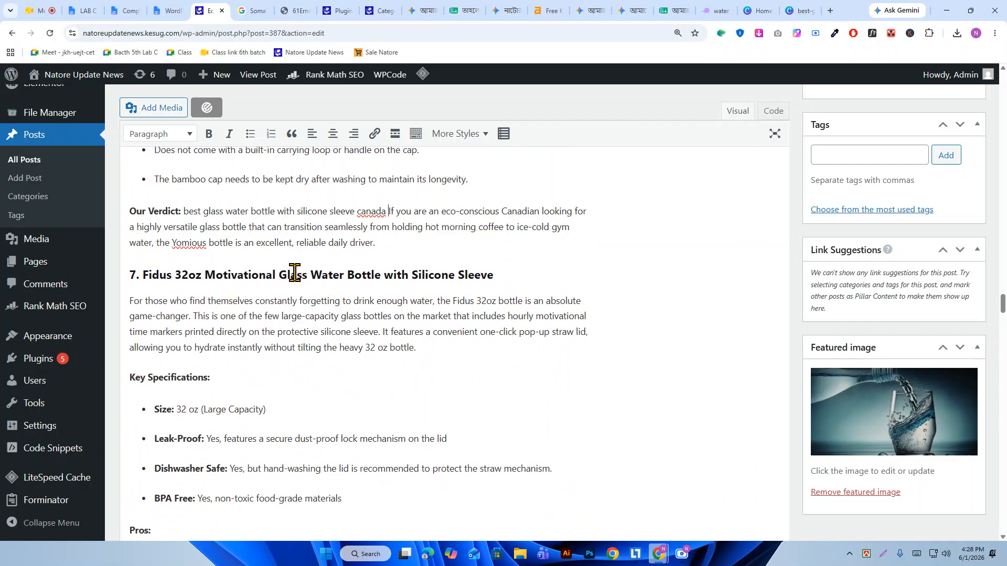
scroll(367, 278, "down", 5)
scroll(288, 286, "down", 6)
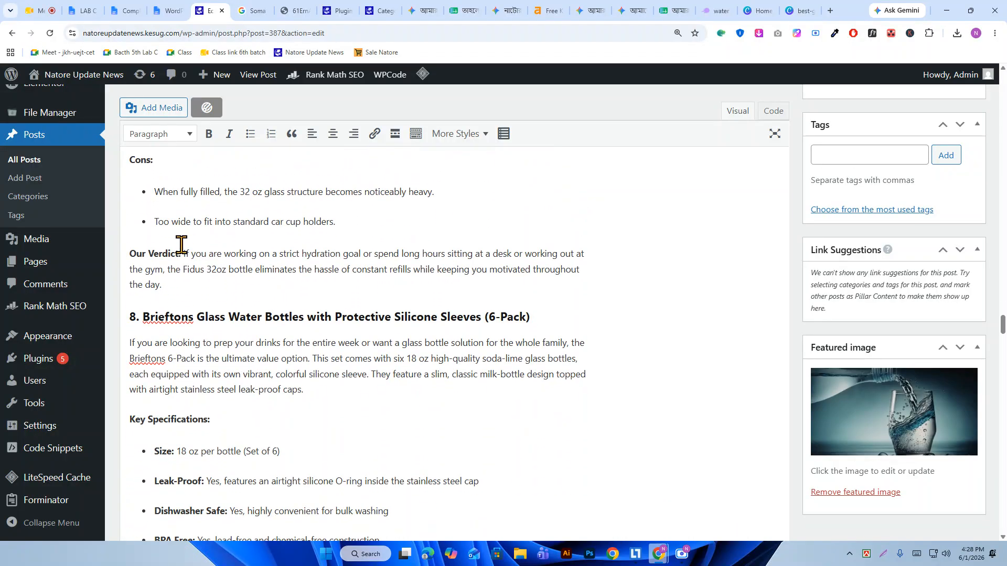
key("ctrl+v")
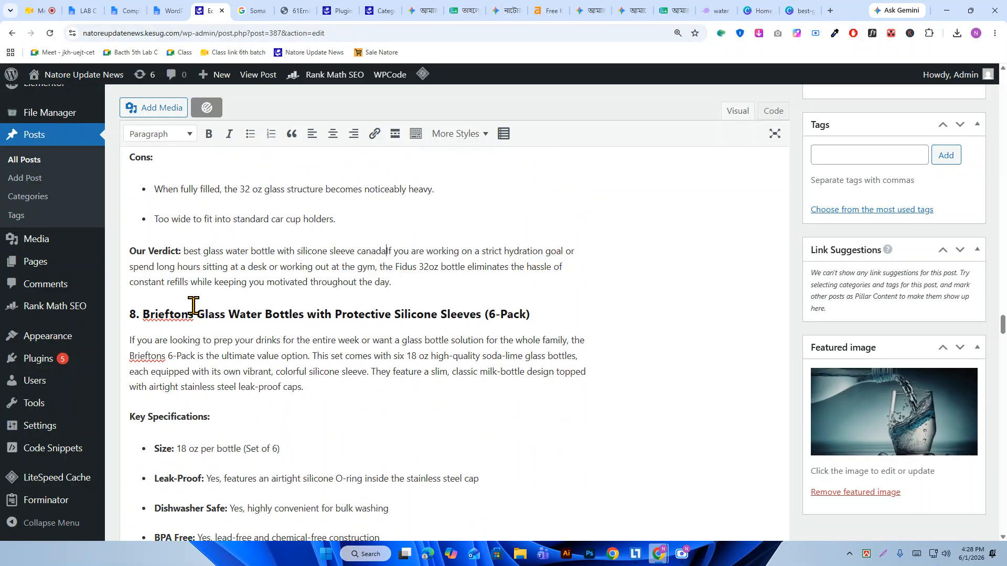
- Check the keyword density item in Rank Math's Additional checks below the post
scroll(278, 294, "down", 20)
scroll(299, 299, "down", 20)
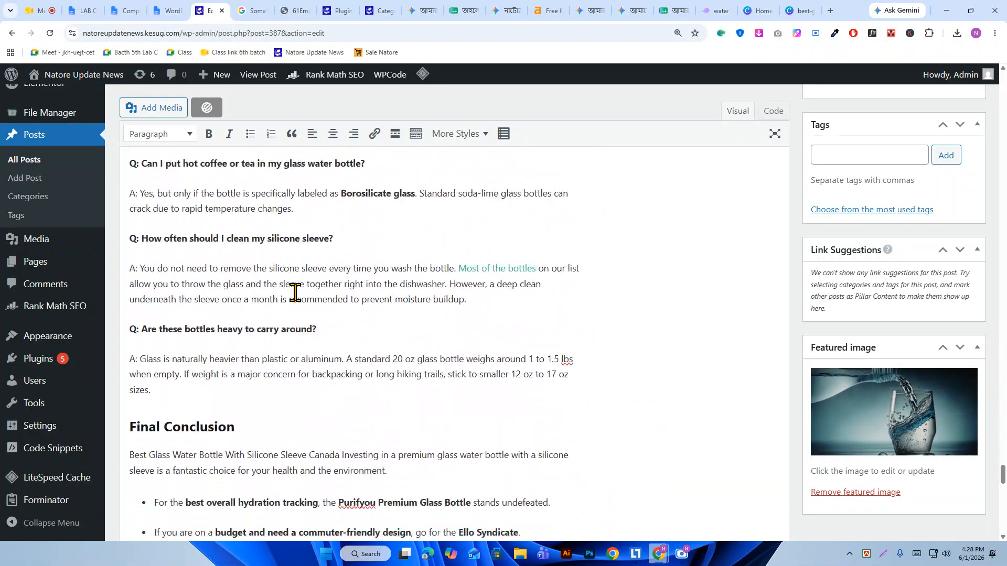
scroll(295, 297, "down", 12)
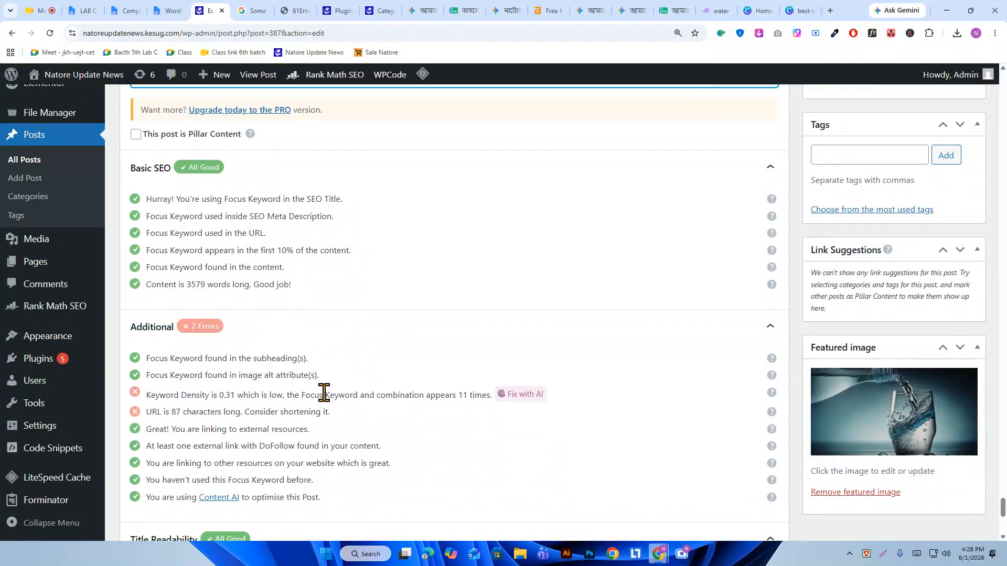
- Insert the focus keyword at the start of both paragraphs under "Does a Silicone Sleeve Actually Protect a Glass Bottle From Breaking?"
scroll(310, 394, "up", 15)
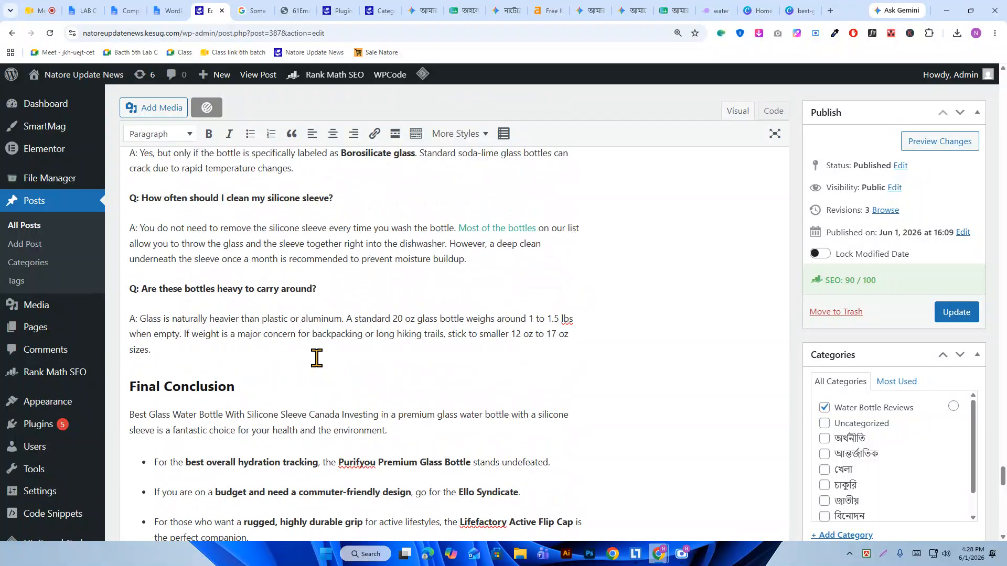
scroll(316, 359, "up", 7)
scroll(306, 370, "up", 3)
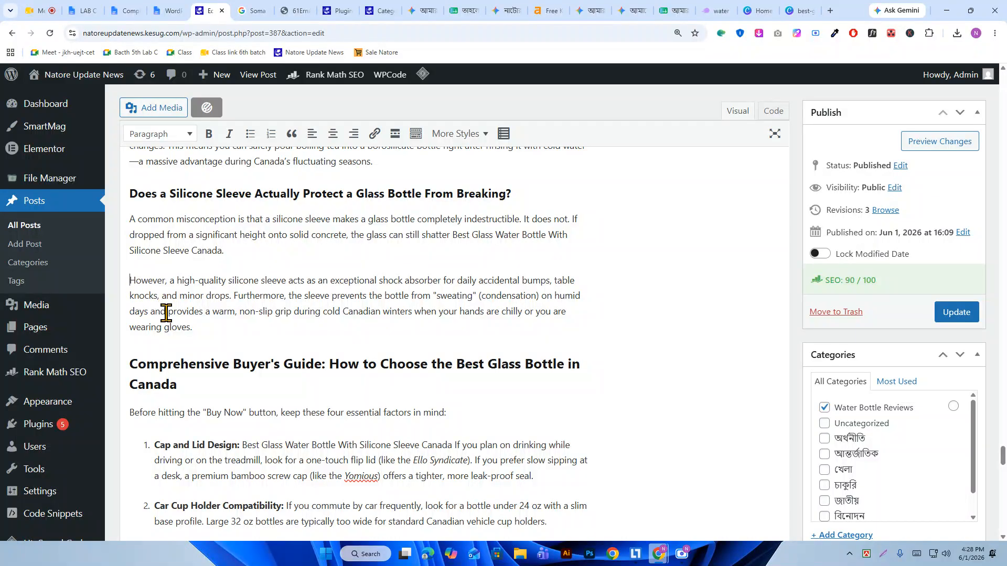
type("best glass water bottle with silicone sleeve canada")
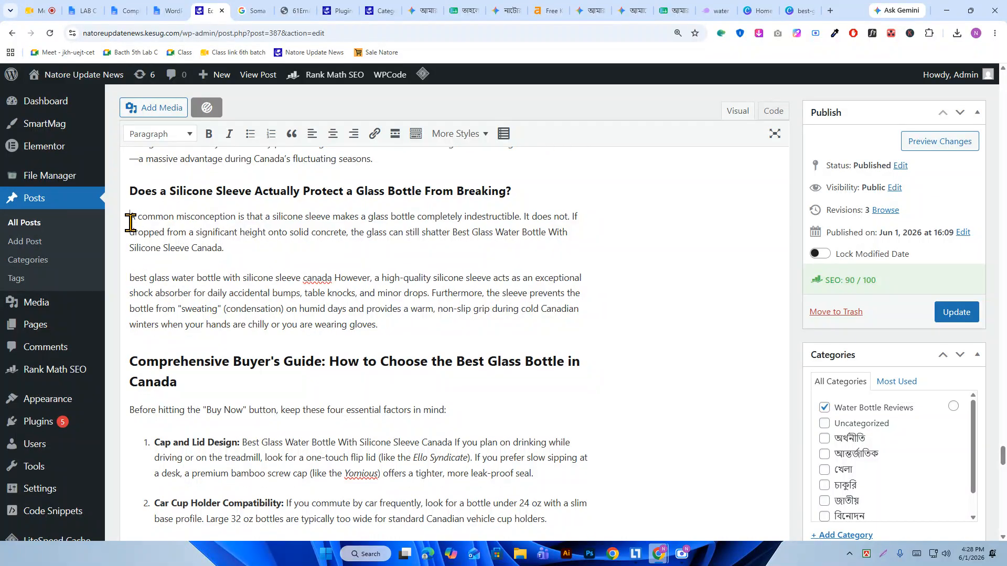
type("best glass water bottle with silicone sleeve canada")
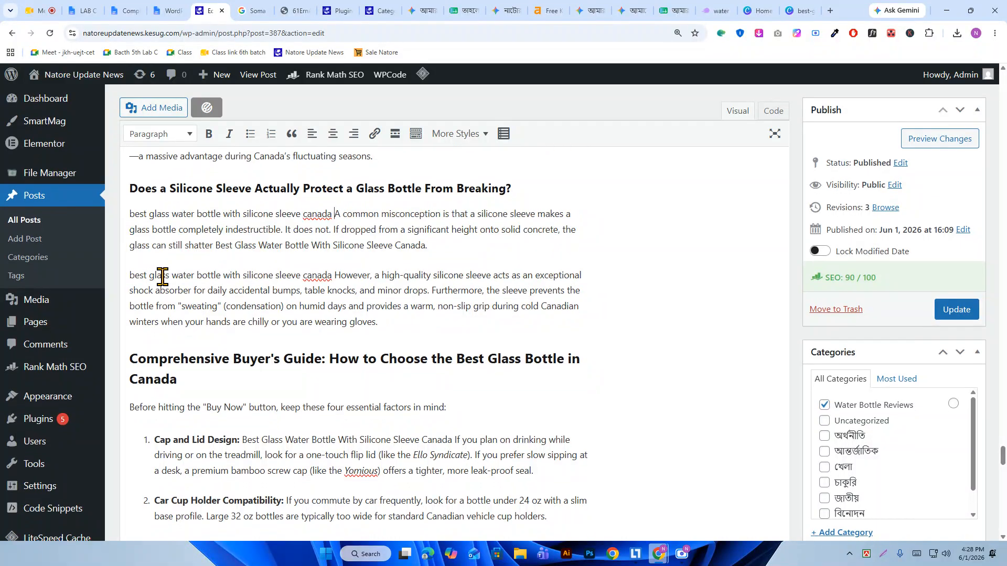
- Add the focus keyword before "Glass, on the other hand" and at the end of the Deep Dive Comparison section's introductory sentence
scroll(319, 292, "up", 5)
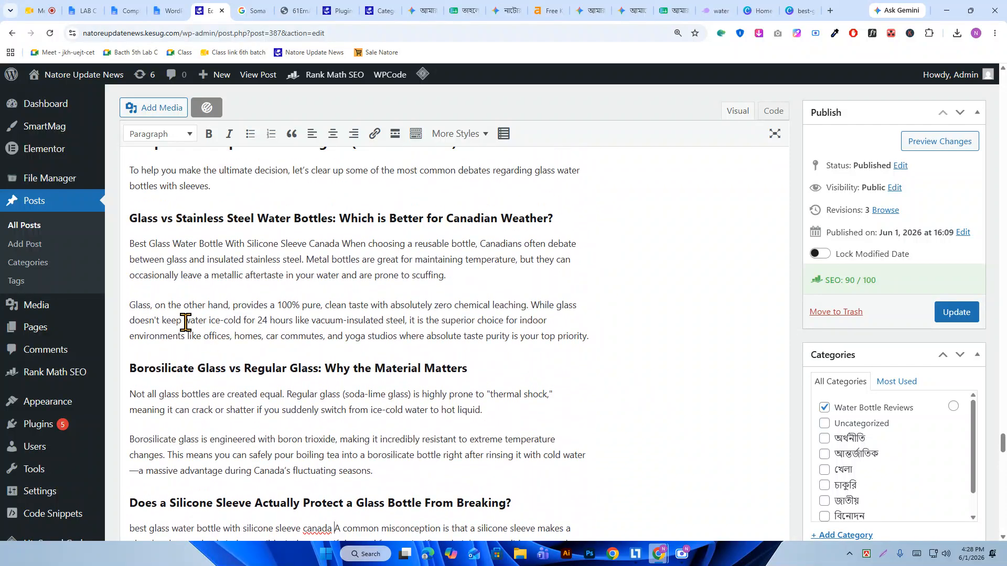
type("best glass water bottle with silicone sleeve canada")
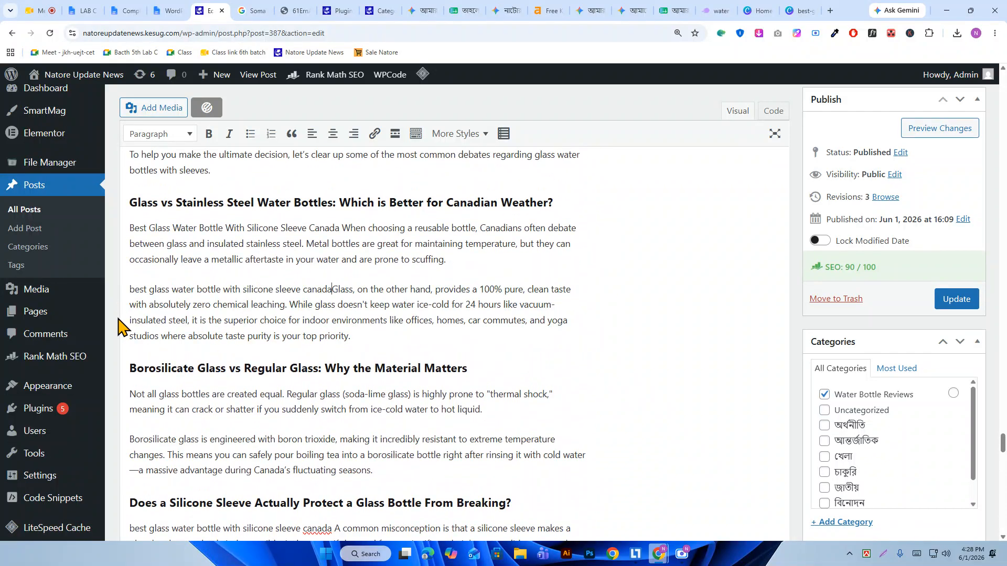
scroll(382, 335, "up", 2)
scroll(381, 336, "up", 3)
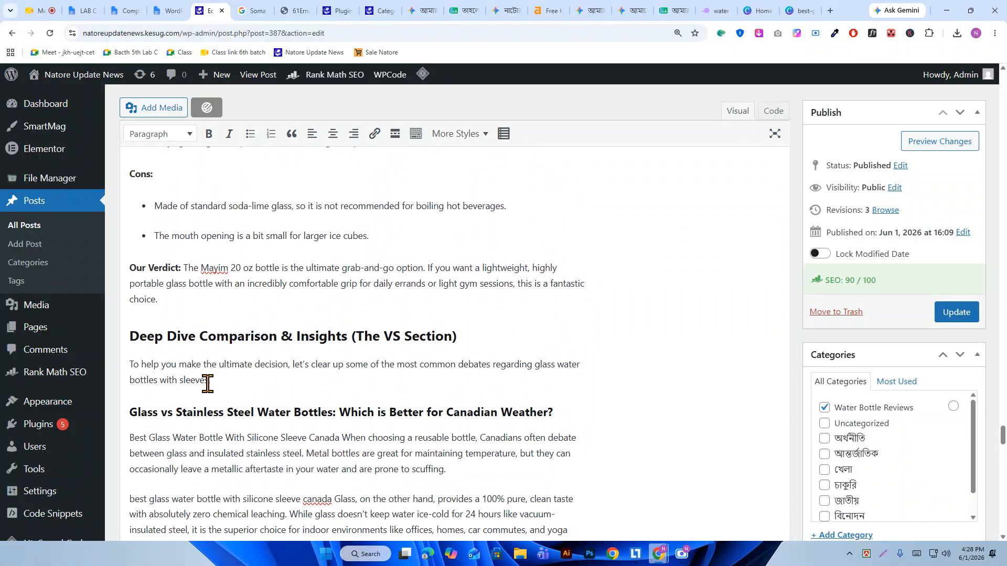
type("best glass water bottle with silicone sleeve canada")
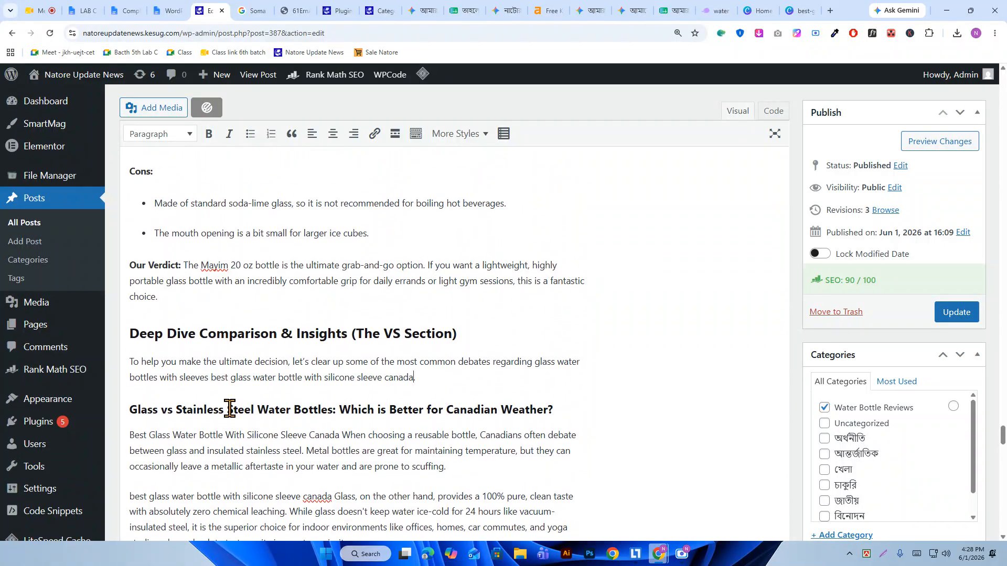
- Insert the focus keyword at the start of the Mayim 20 oz bottle's verdict text and of its review introduction
scroll(293, 354, "up", 3)
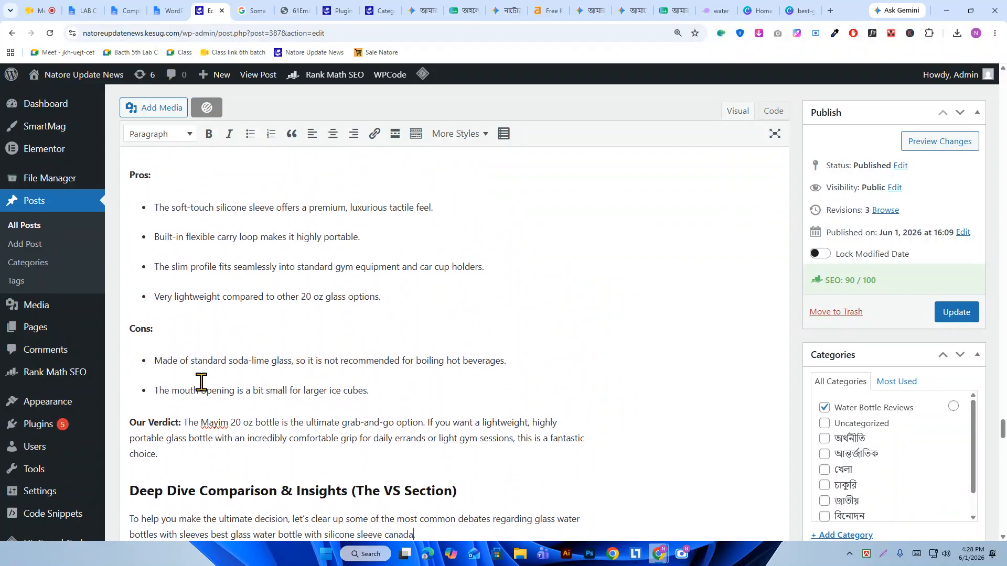
type("best glass water bottle with silicone sleeve canada")
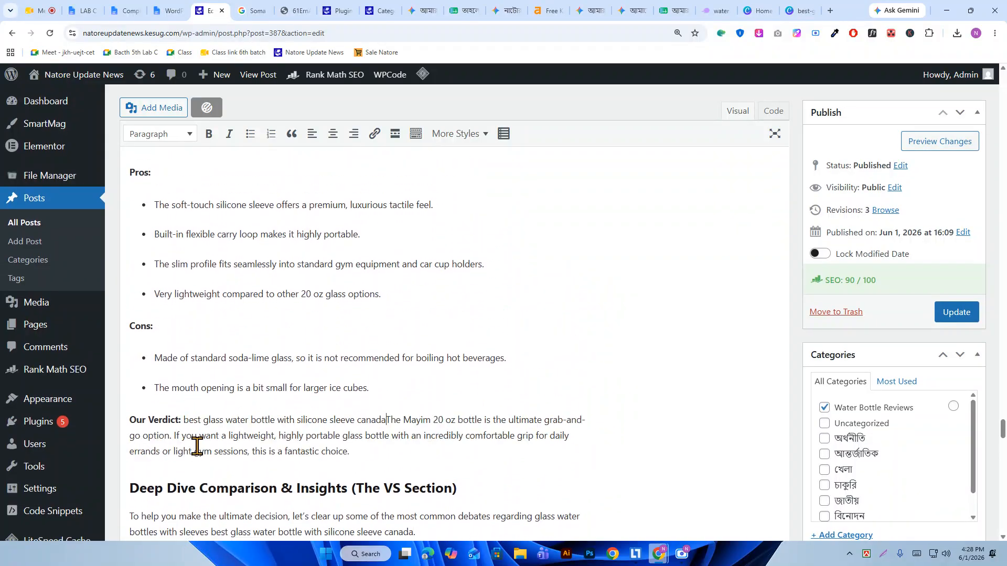
scroll(316, 393, "up", 2)
scroll(315, 392, "up", 6)
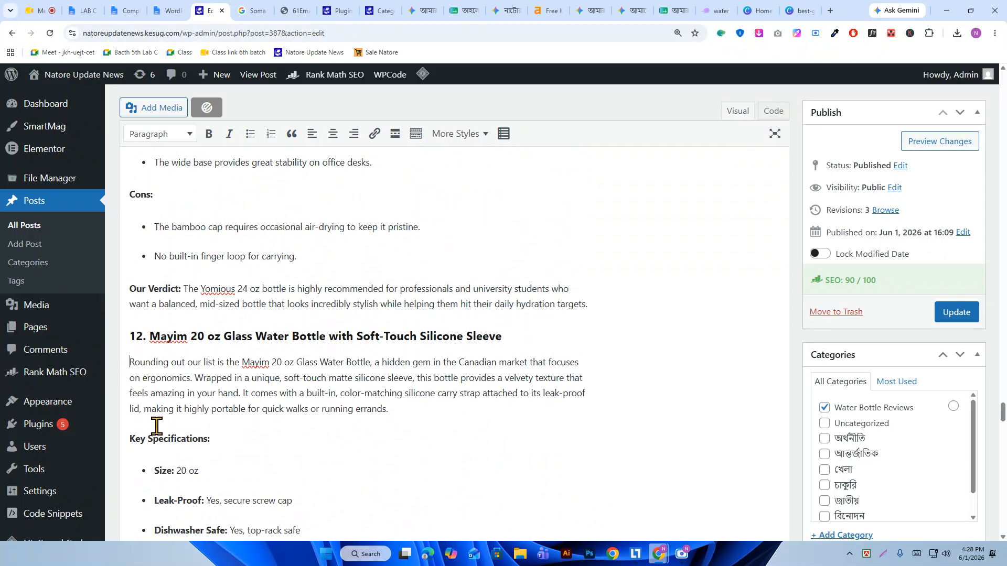
type("best glass water bottle with silicone sleeve canada")
- Insert the focus keyword at the start of the introduction to the Yomious 24 Oz bottle review
scroll(261, 357, "up", 5)
scroll(262, 356, "up", 5)
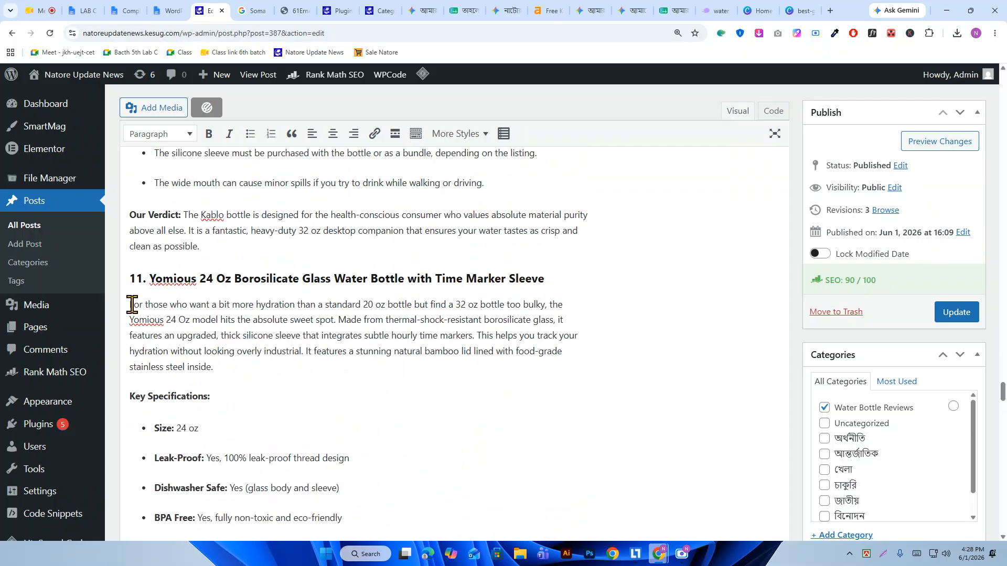
type("best glass water bottle with silicone sleeve canada")
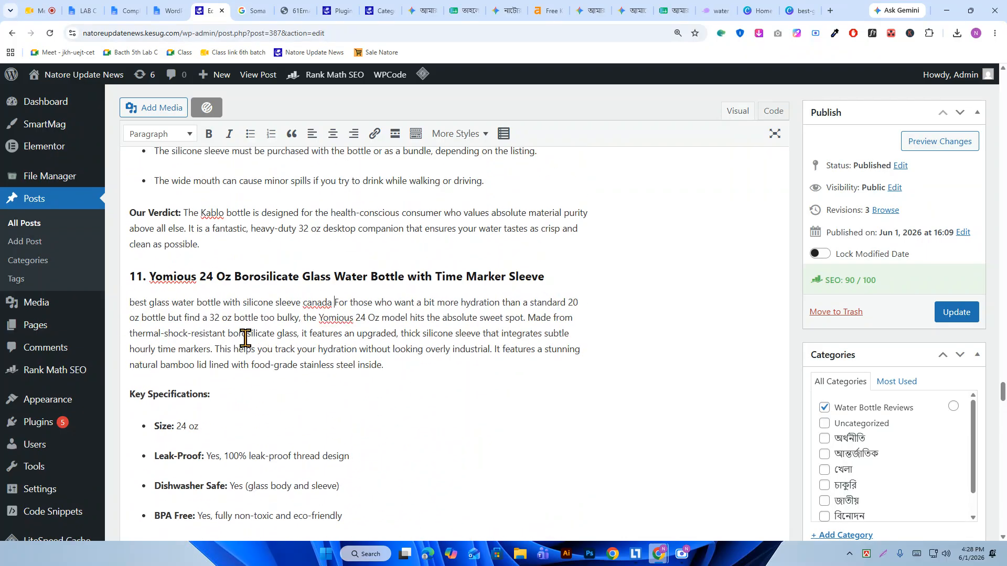
- Insert "best glass water bottle with silicone sleeve canada" at the start of the Kablo and Origin bottle review introductions
scroll(267, 336, "up", 11)
scroll(266, 343, "up", 2)
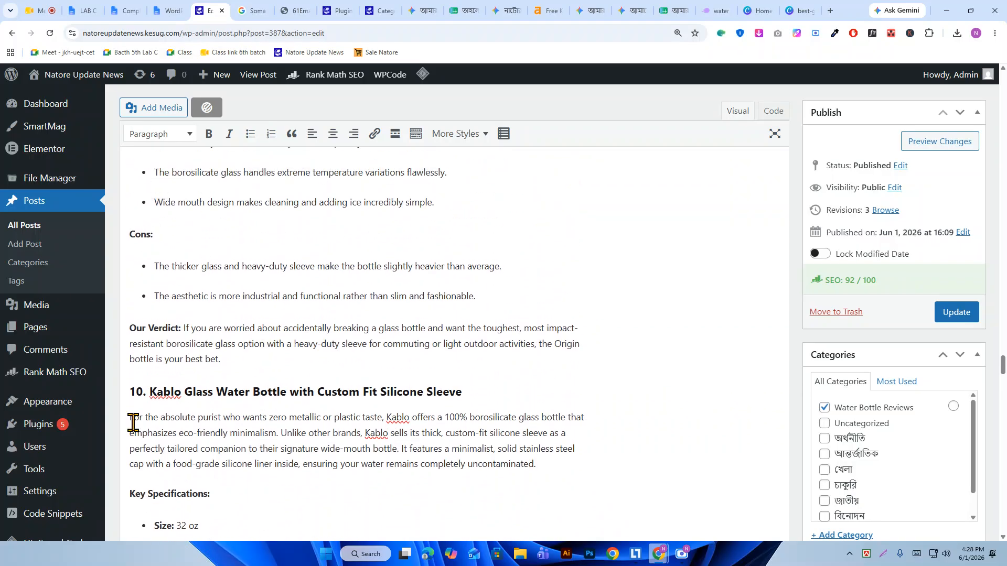
type("best glass water bottle with silicone sleeve")
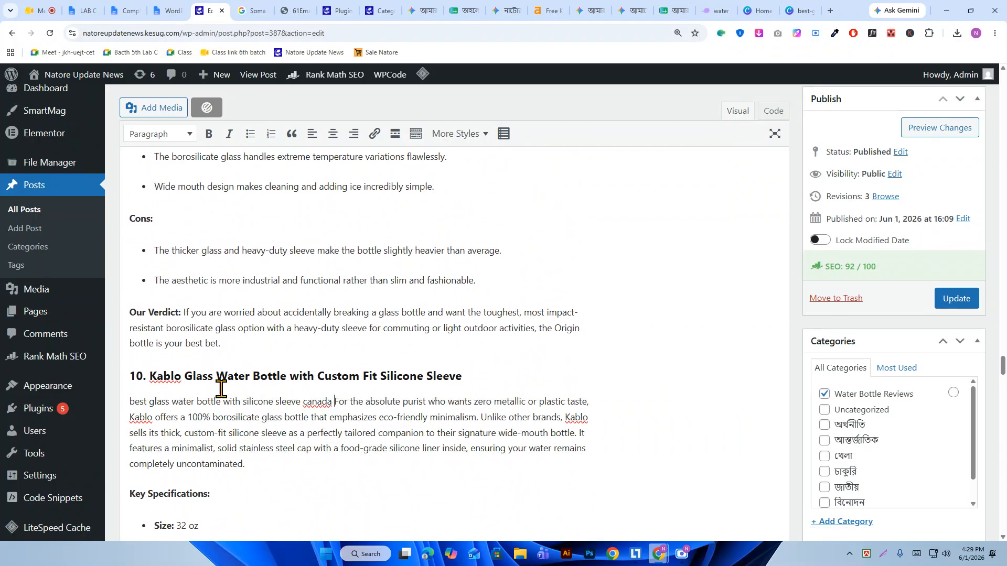
scroll(248, 382, "up", 6)
scroll(248, 382, "up", 4)
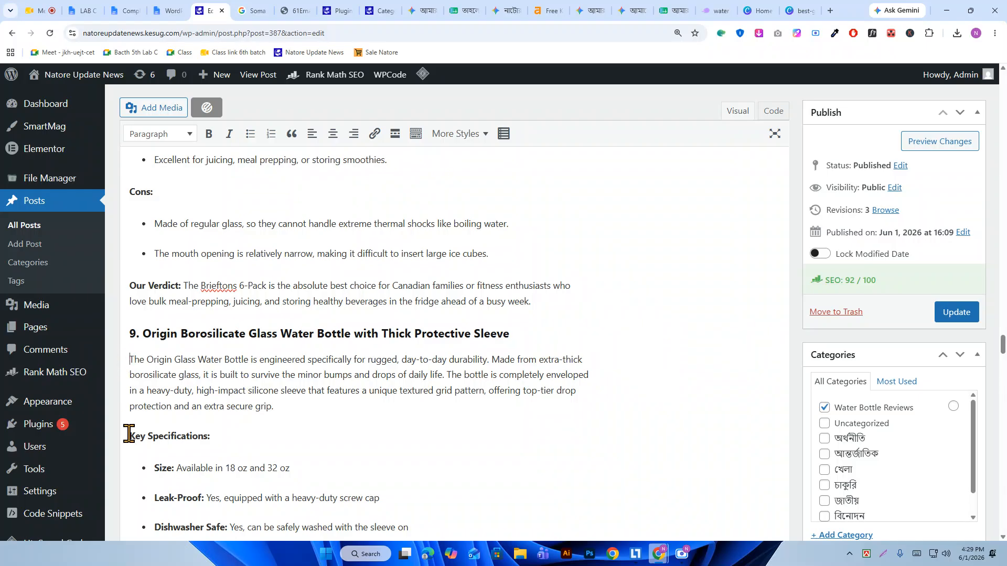
type("best glass water bottle with silicone sleeve canada")
scroll(262, 375, "up", 1)
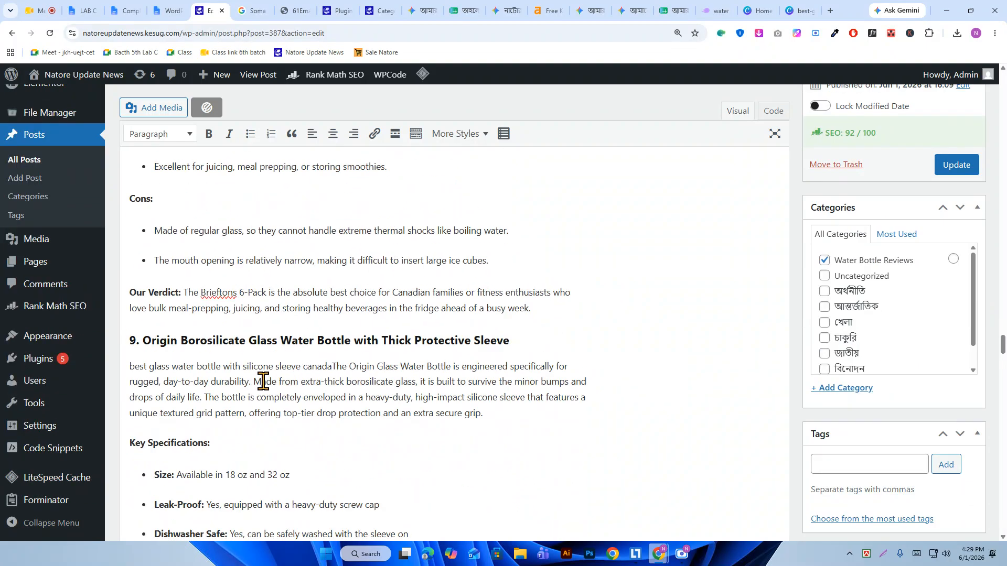
- Insert "best glass water bottle with silicone sleeve canada" at the start of the Brieftons 6-Pack and Fidus 32oz review introductions
scroll(266, 383, "down", 4)
scroll(330, 386, "up", 7)
scroll(225, 400, "up", 5)
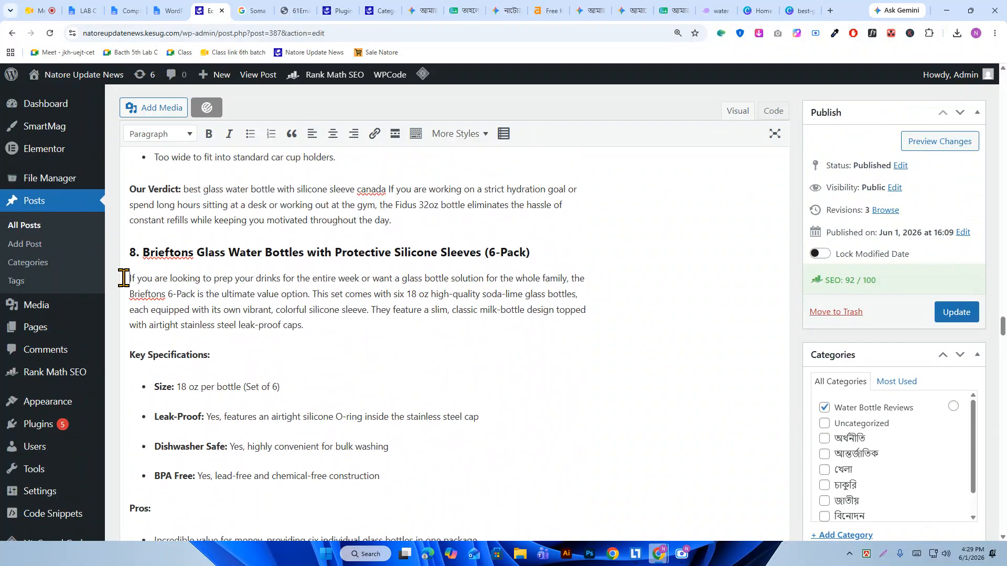
type("best glass water bottle with silicone sleeve canada")
scroll(312, 353, "up", 16)
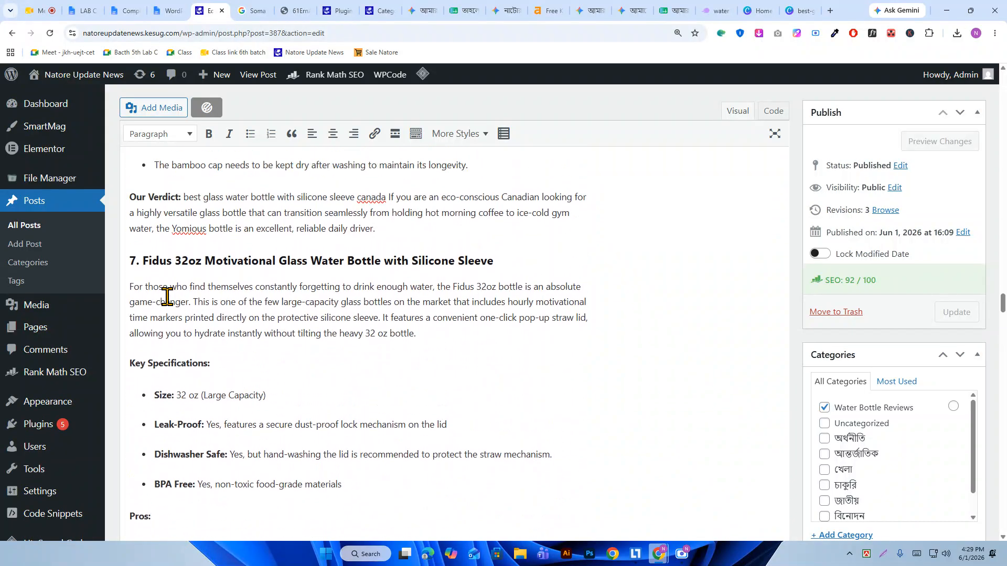
left_click(127, 289)
type("best glass water bottle with silicone sleeve canada")
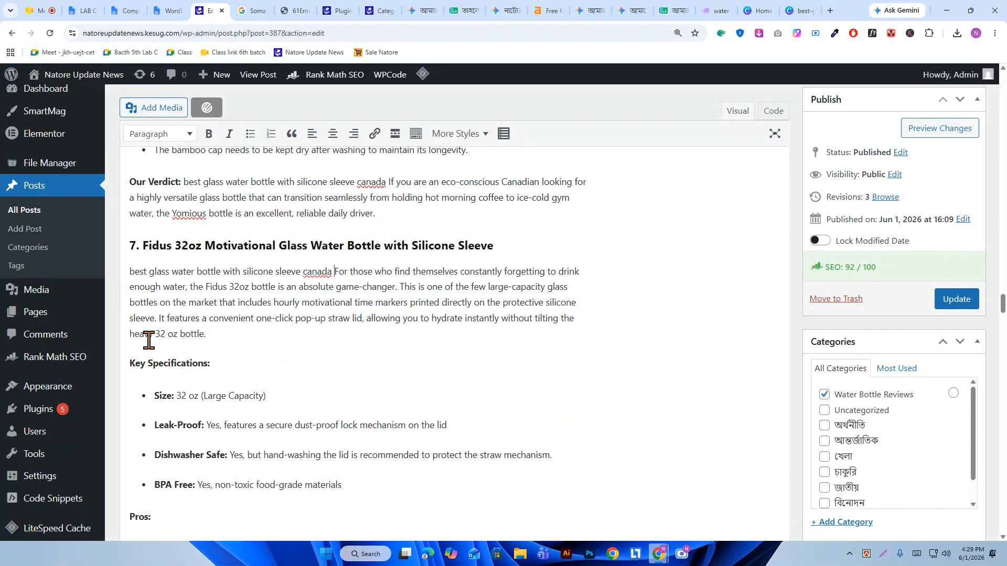
- Add "best glass water bottle with silicone sleeve canada" at the end of the FAQ answer about whether the bottles are heavy to carry
scroll(393, 361, "down", 20)
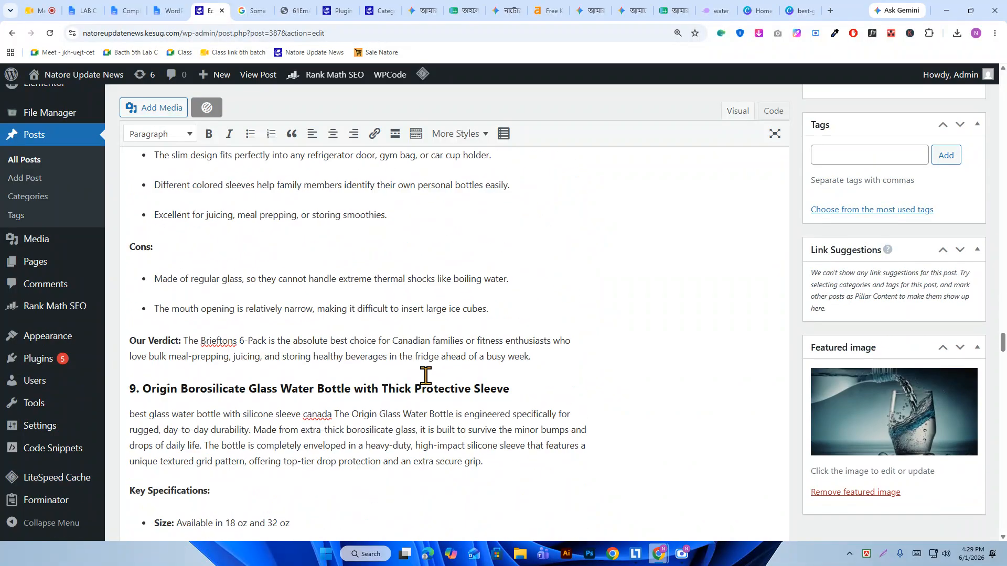
scroll(409, 351, "down", 20)
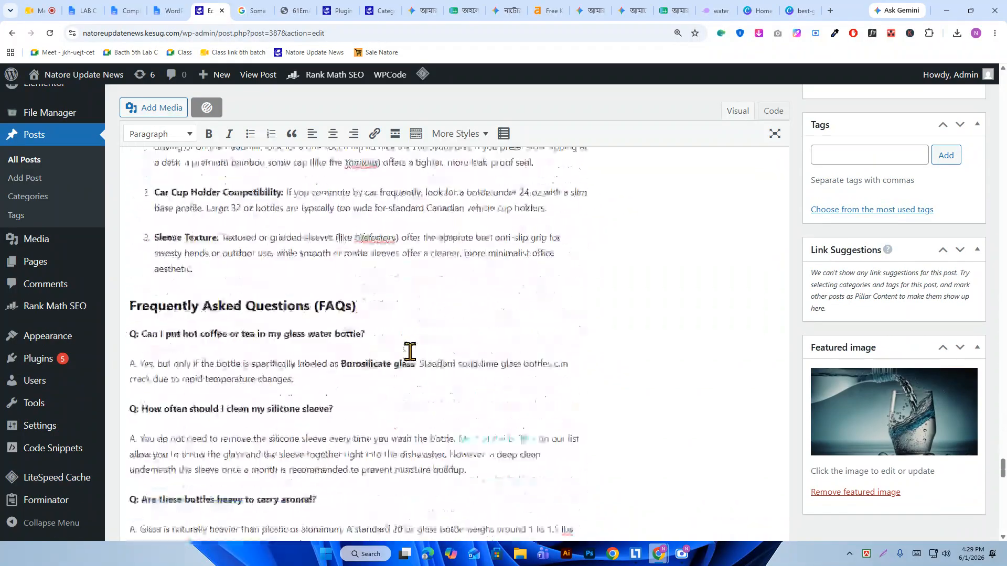
scroll(397, 346, "up", 4)
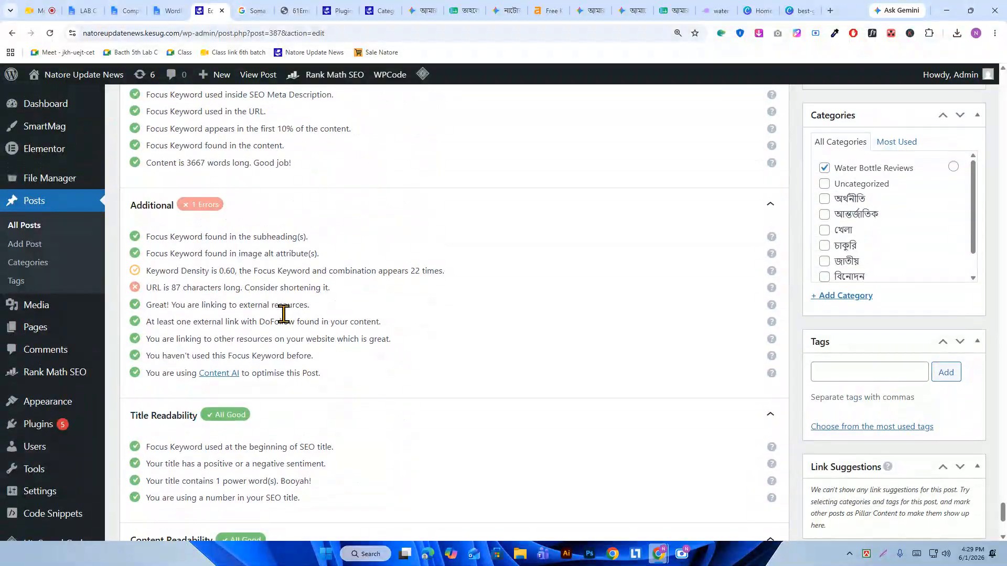
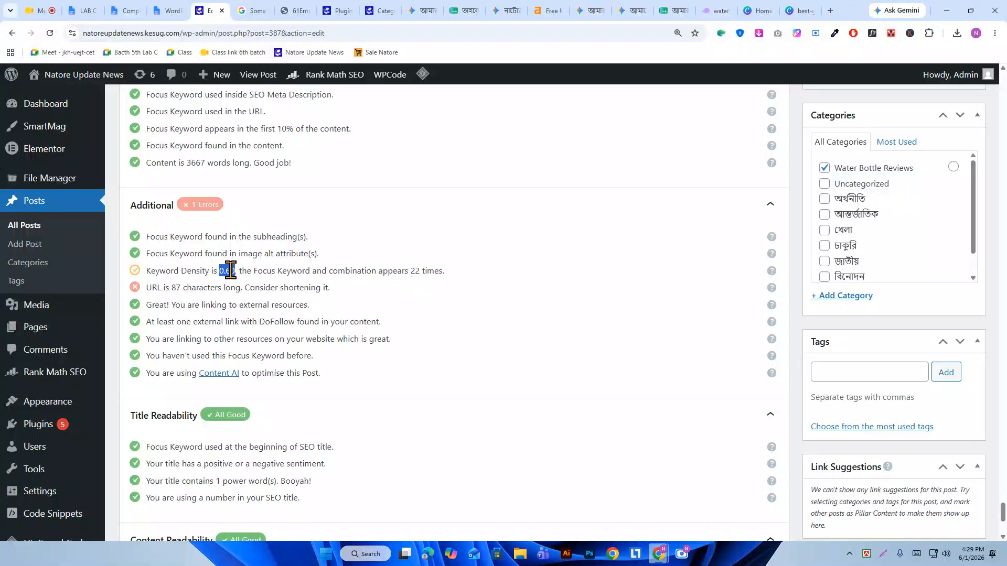
scroll(333, 304, "up", 15)
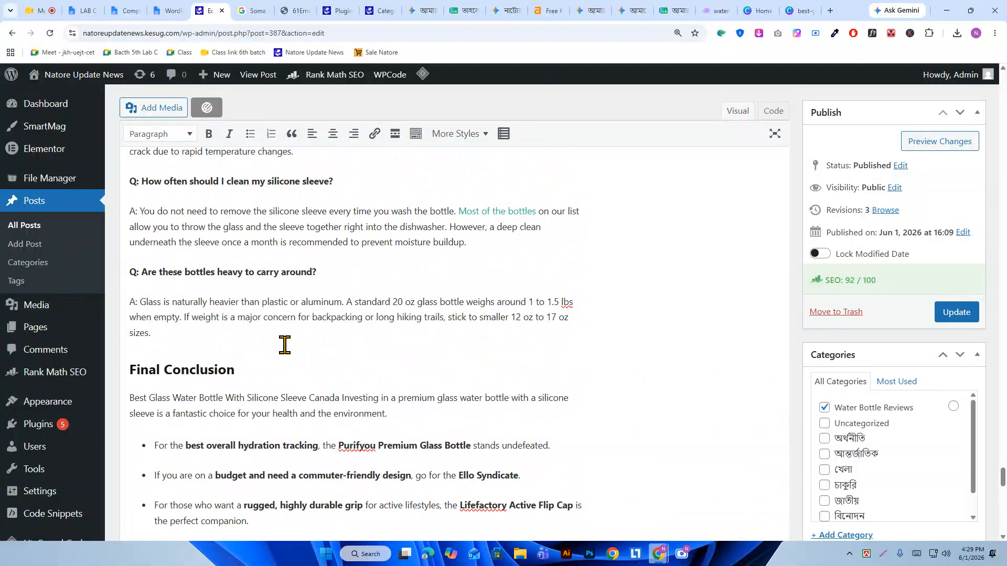
scroll(288, 342, "up", 1)
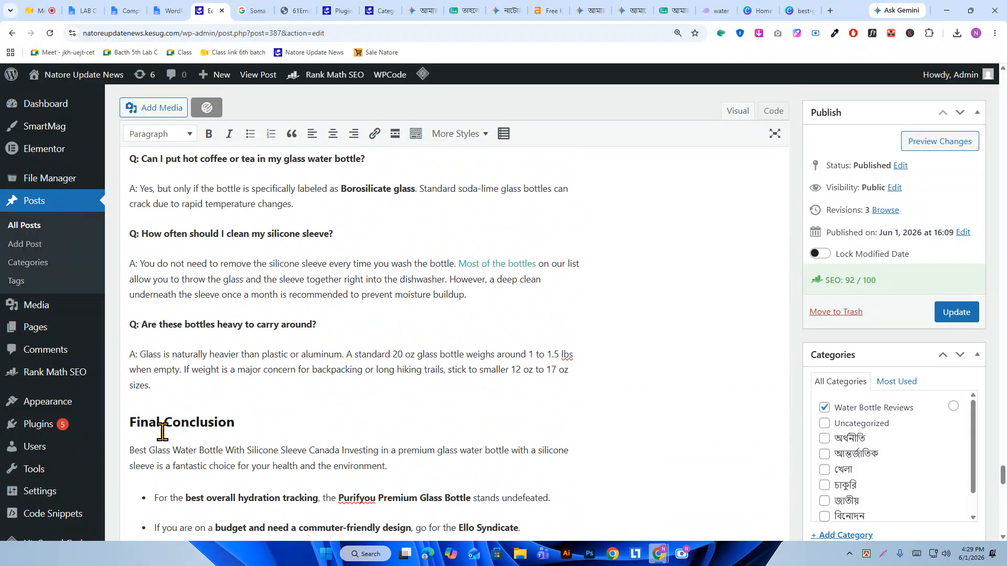
type("best glass water bottle with silicone sleeve canada")
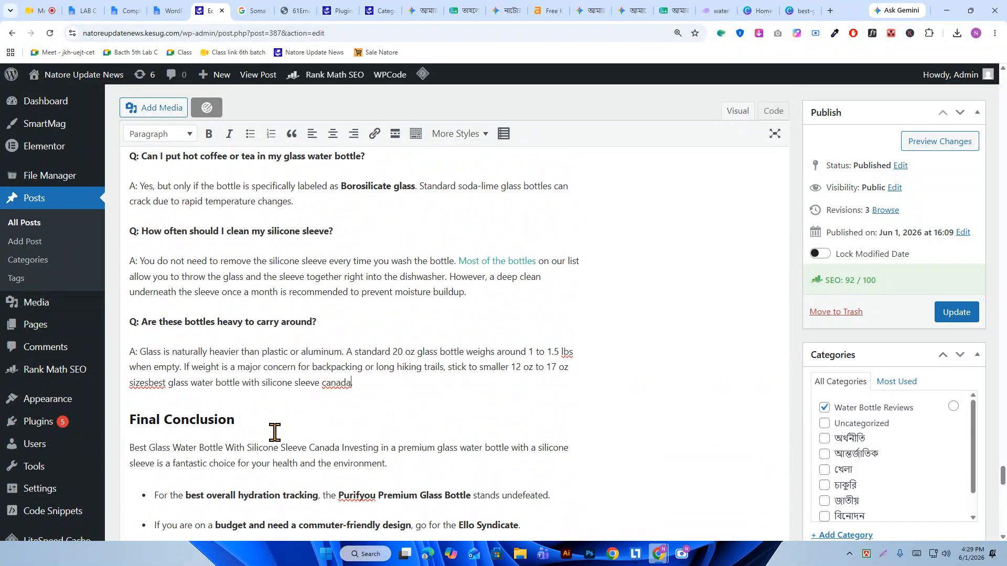
key("ctrl+z")
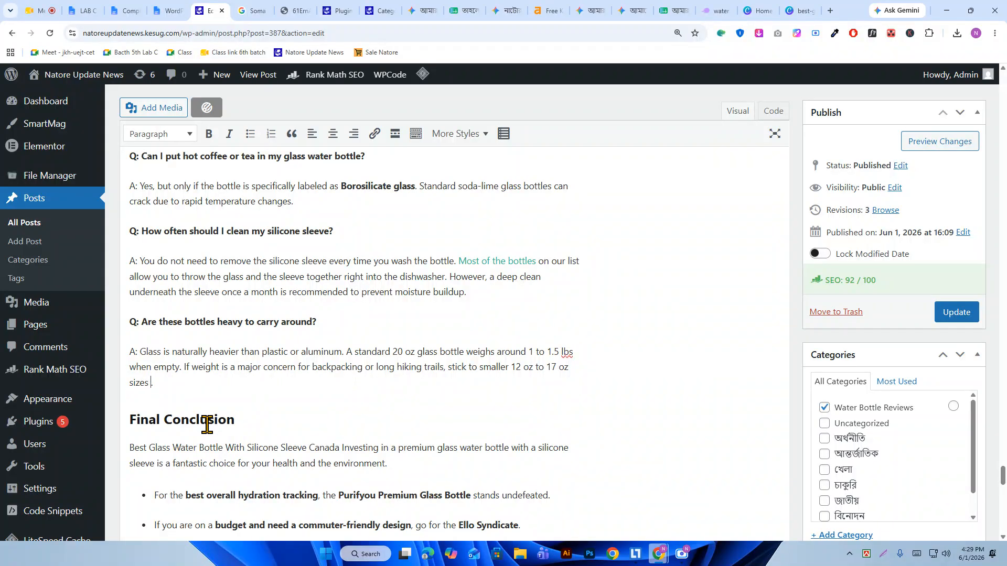
type("best glass water bottle with silicone sleeve canada")
- Insert "best glass water bottle with silicone sleeve canada" before "However, the biggest fear with glass" in the post's introduction
scroll(496, 410, "up", 15)
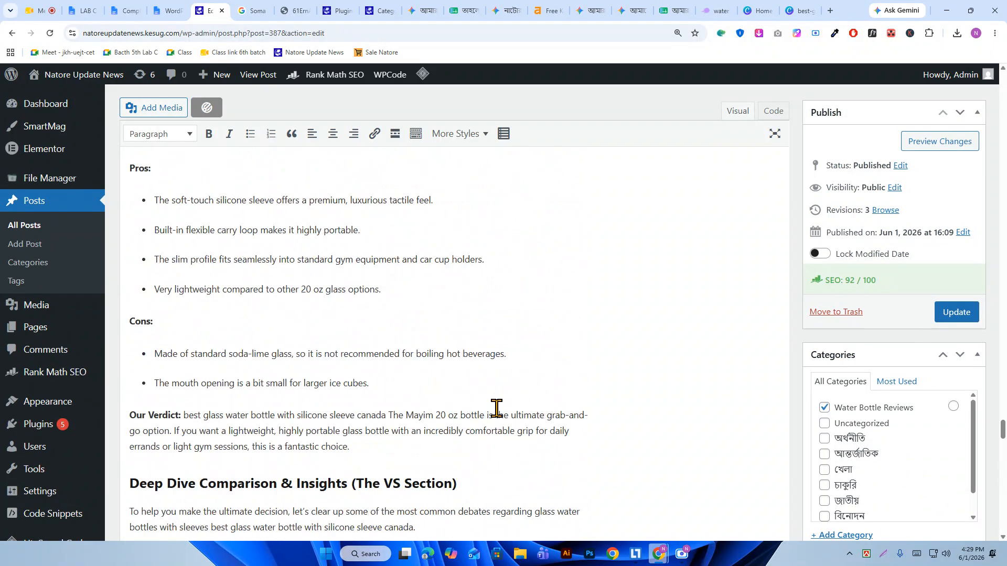
scroll(496, 408, "up", 3)
left_click_drag(1004, 433, 1004, 108)
scroll(325, 325, "up", 5)
scroll(314, 330, "up", 3)
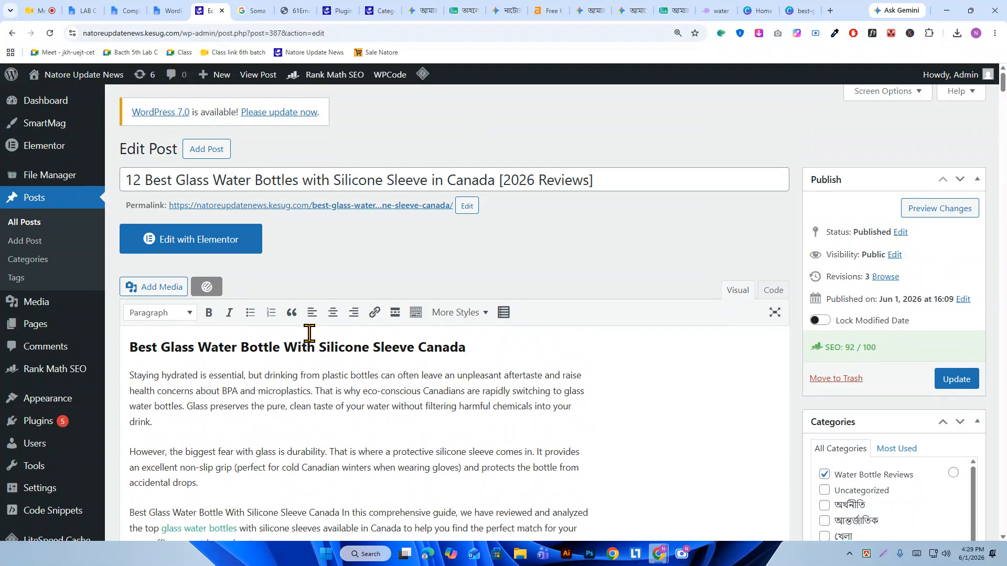
scroll(304, 335, "down", 2)
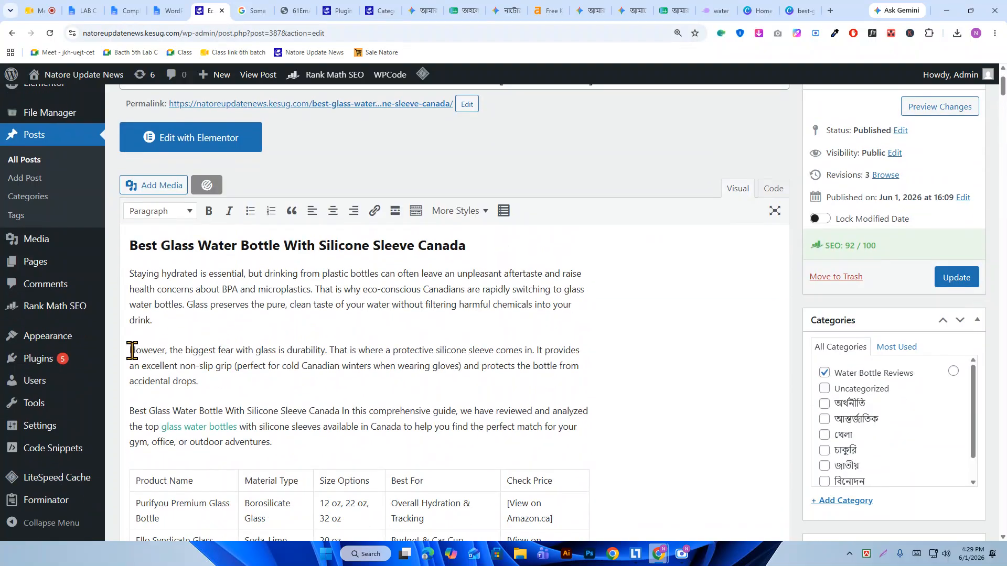
type("best glass water bottle with silicone sleeve canada")
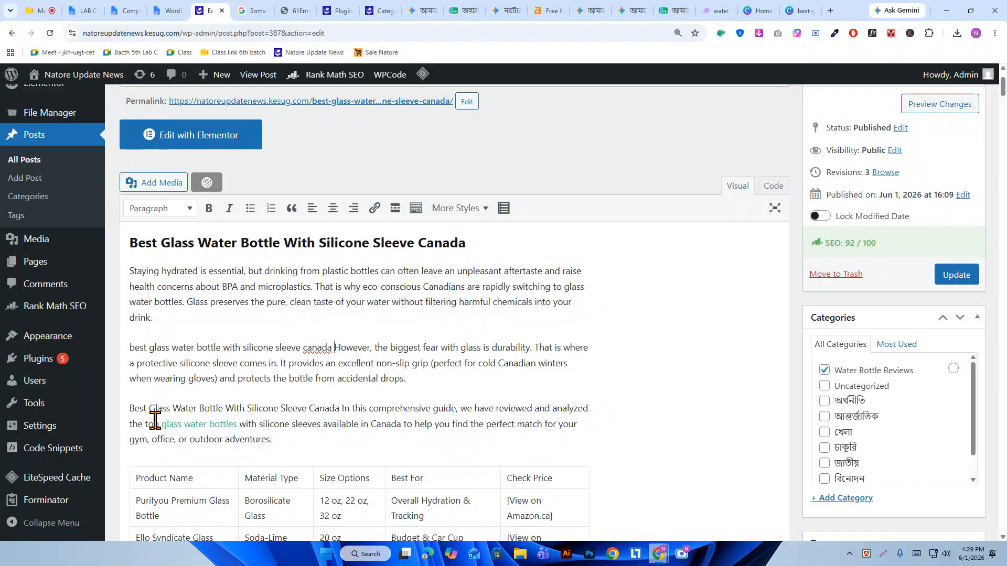
- Insert "best glass water bottle with silicone sleeve canada" before "Plus, the lid is completely enclosed" in the Ello Syndicate review introduction
scroll(348, 351, "down", 2)
scroll(348, 351, "down", 2)
scroll(336, 328, "down", 1)
scroll(351, 323, "up", 1)
scroll(318, 307, "down", 3)
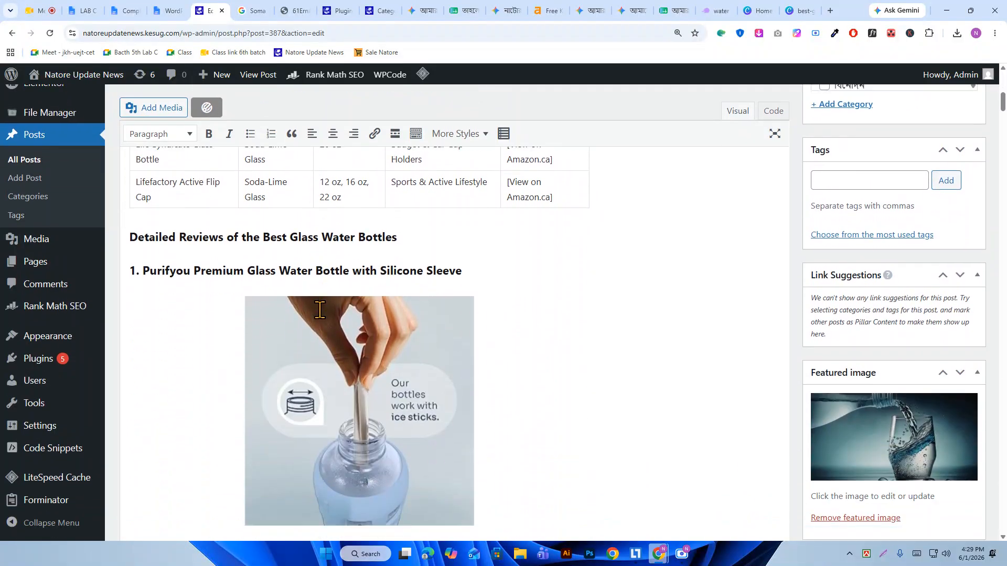
scroll(322, 315, "up", 2)
scroll(338, 321, "down", 8)
scroll(341, 321, "down", 10)
scroll(341, 321, "down", 9)
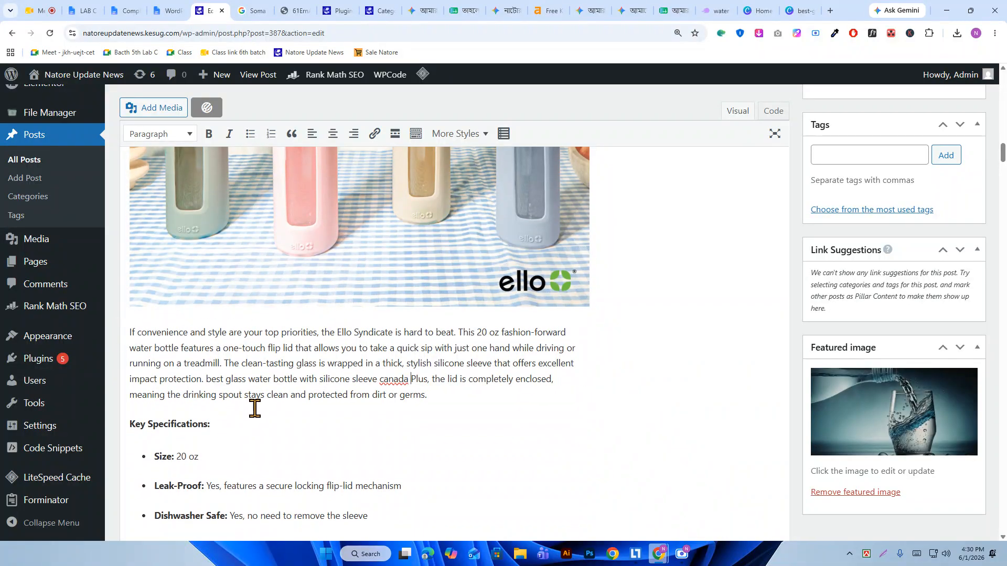
- Insert the focus keyword "best glass water bottle with silicone sleeve canada" in the Ello Syndicate verdict and in the Lifefactory review
scroll(246, 410, "down", 5)
scroll(246, 387, "down", 6)
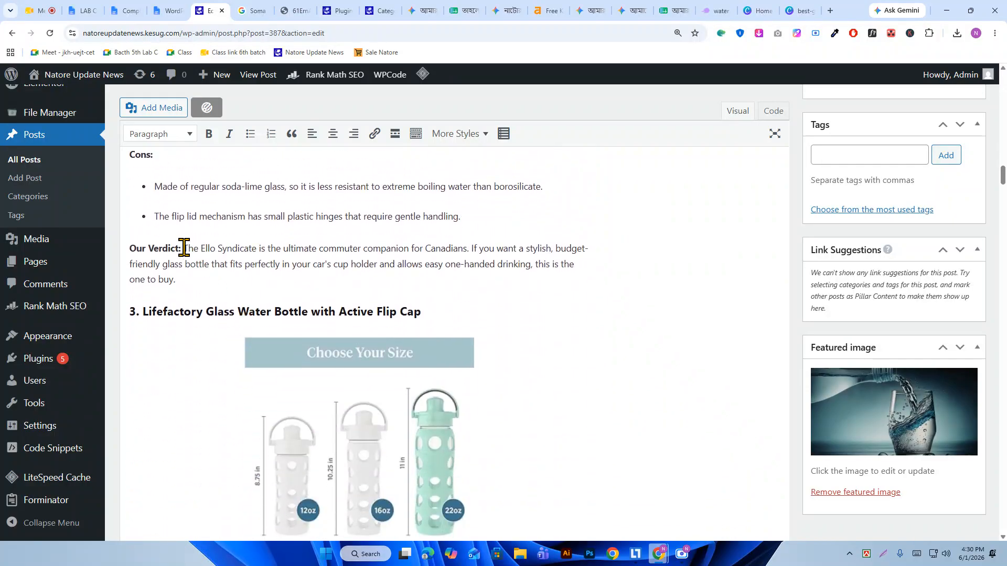
type("Best glass water bottle with silicone sleeve canada")
scroll(272, 273, "down", 7)
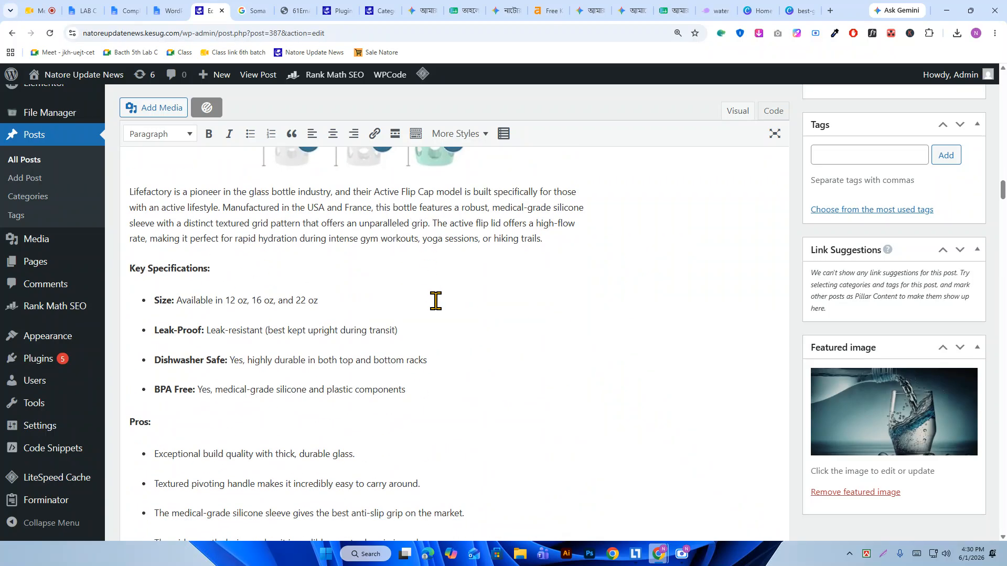
type("Best glass water bottle with silicone sleeve canada")
scroll(348, 371, "down", 11)
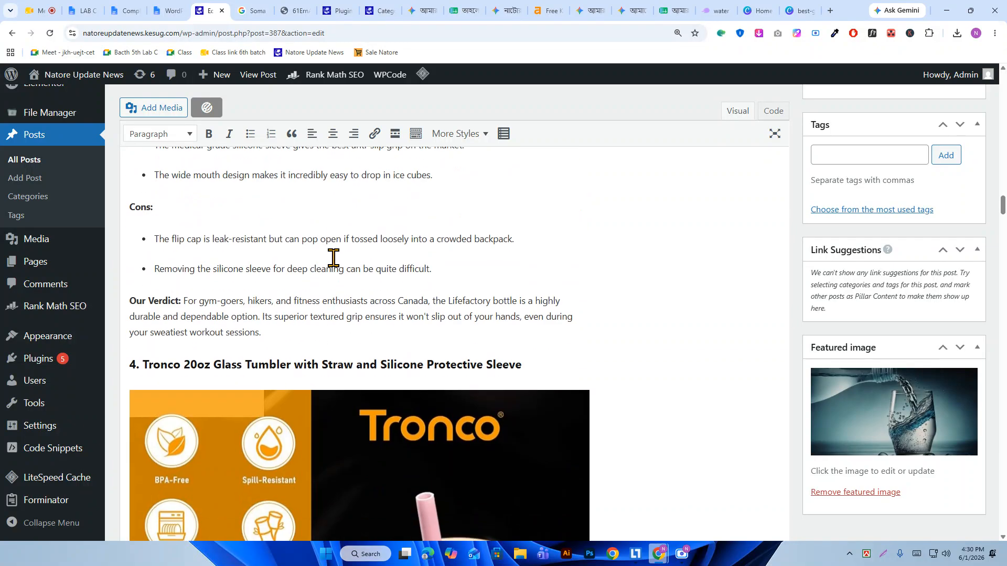
- Insert the focus keyword before "Made from premium borosilicate glass" in the Tronco tumbler introduction and at the start of its verdict text
scroll(334, 259, "down", 8)
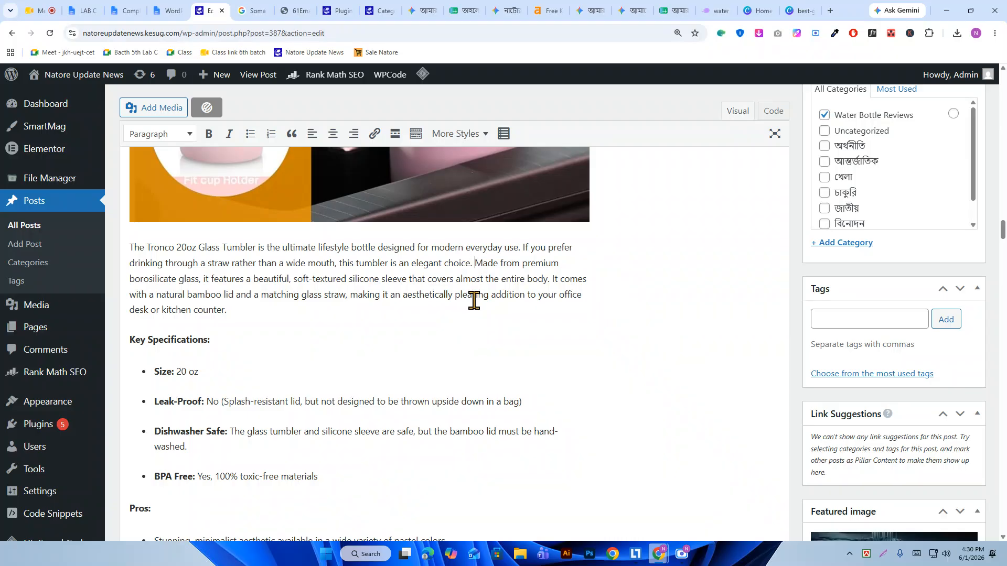
type("best glass water bottle with silicone sleeve canada")
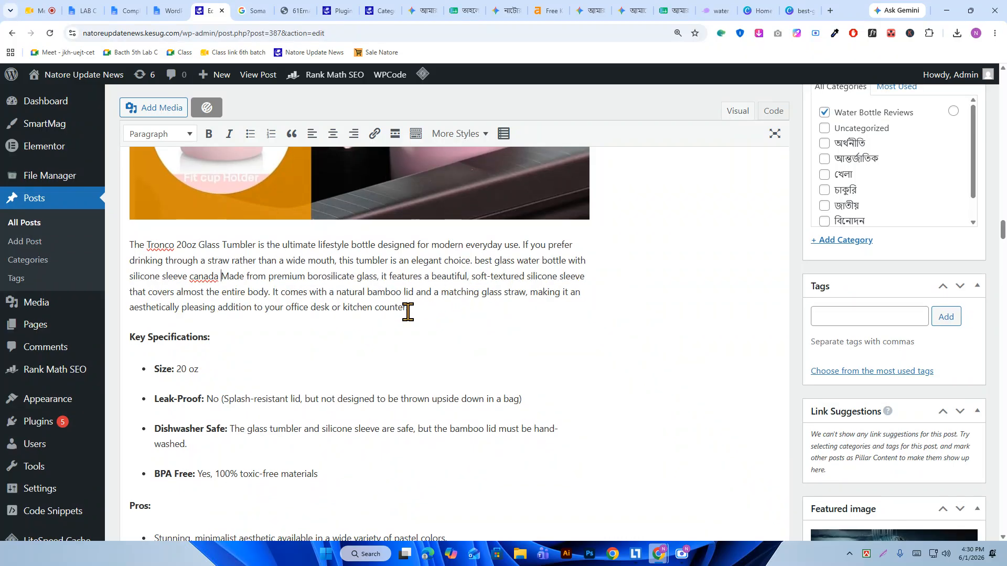
scroll(408, 311, "down", 10)
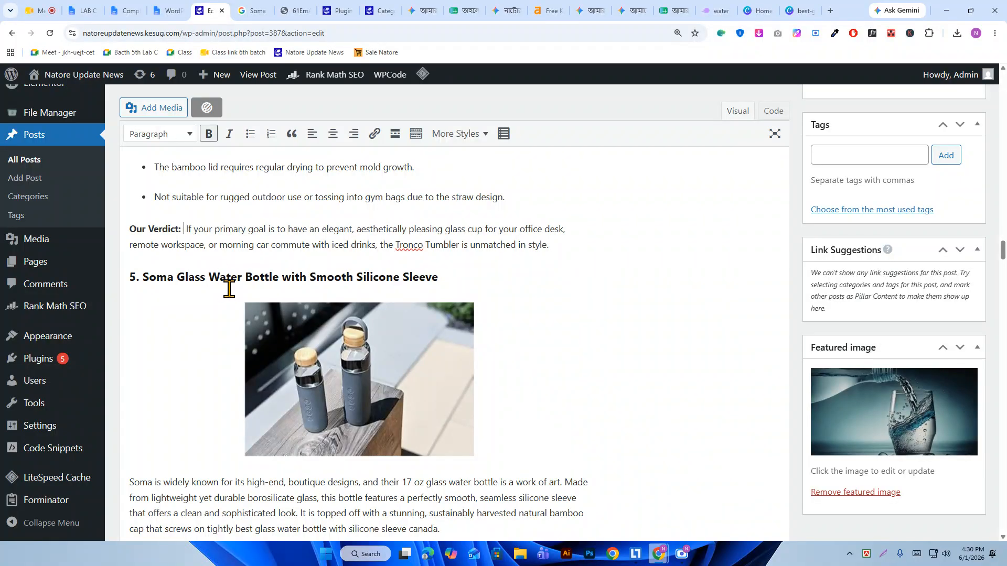
type("best glass water bottle with silicone sleeve canada")
- Check the post's keyword density and overall SEO score in the Rank Math analysis
scroll(376, 285, "down", 15)
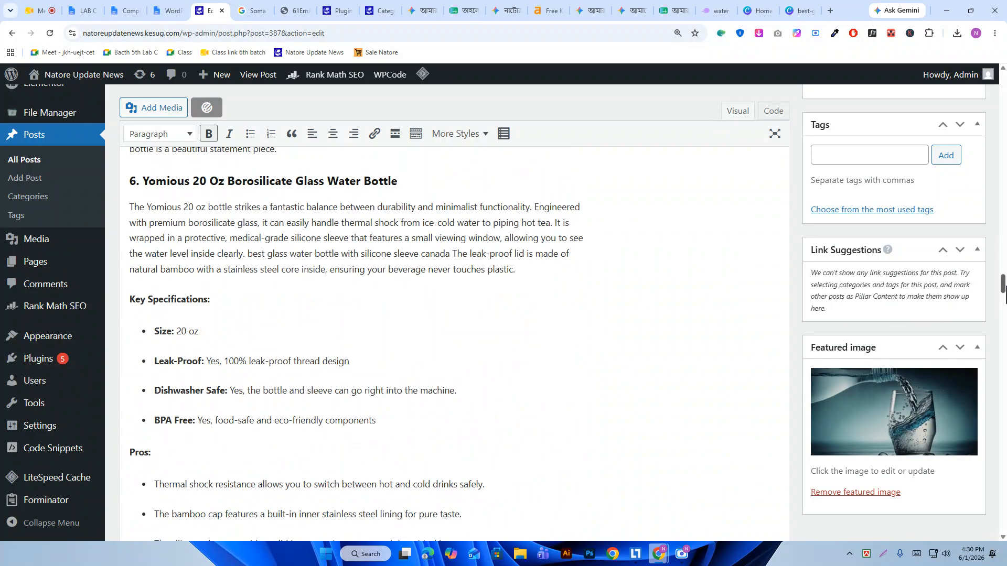
scroll(915, 313, "down", 15)
scroll(115, 270, "up", 1)
scroll(116, 270, "up", 1)
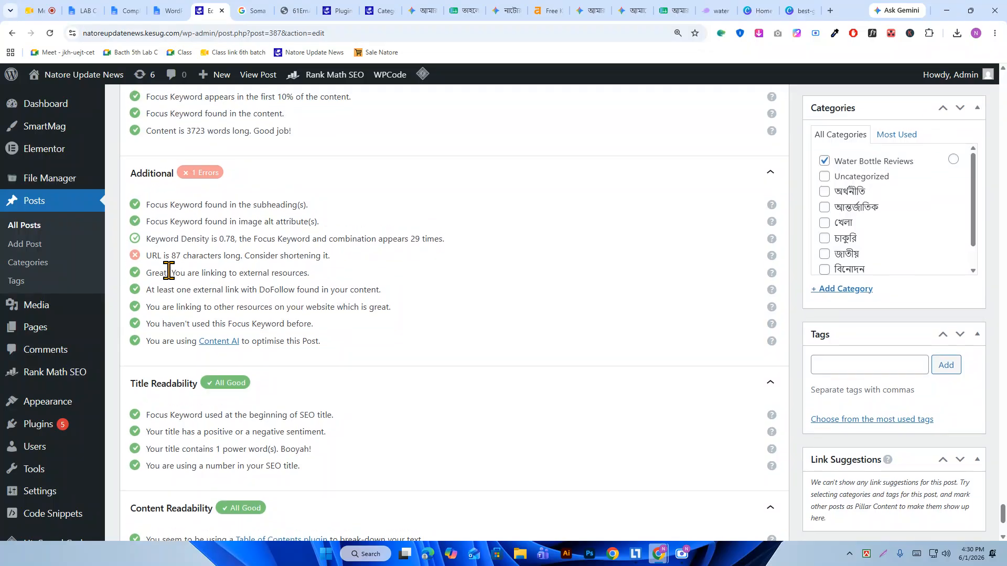
double_click(228, 240)
scroll(256, 256, "up", 5)
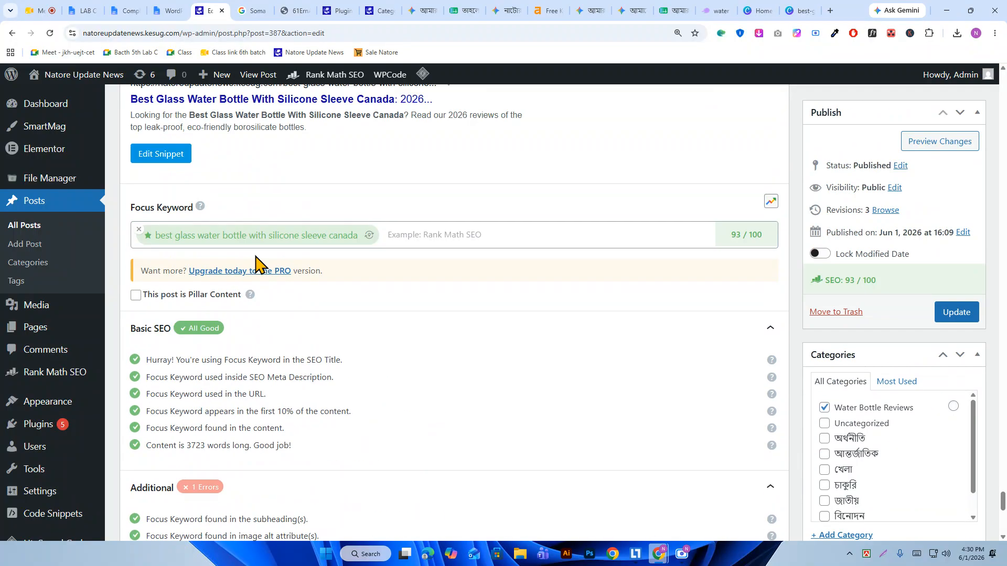
scroll(308, 332, "down", 4)
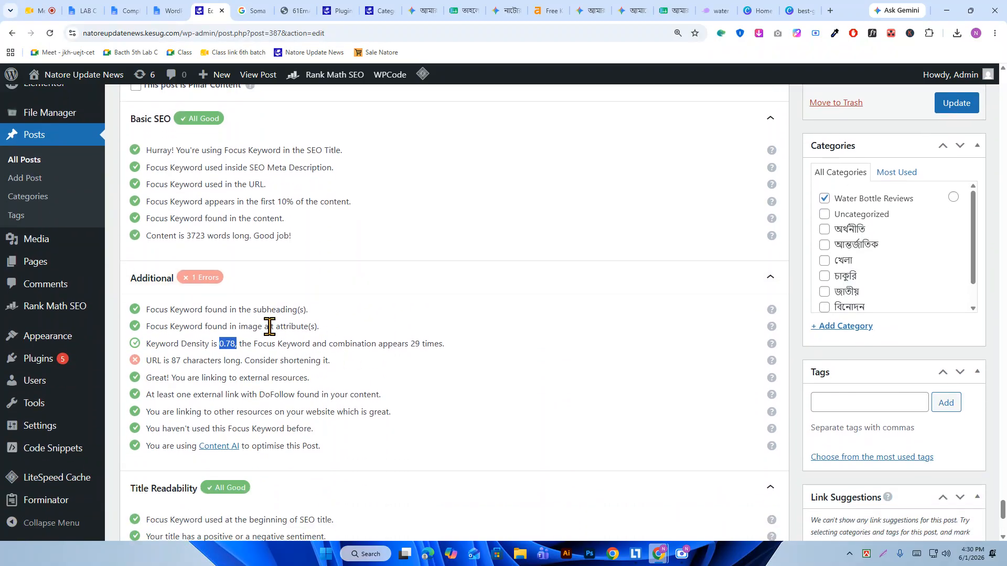
left_click(261, 338)
- Examine the remaining Rank Math checks, especially the URL length error under Additional
scroll(212, 338, "down", 2)
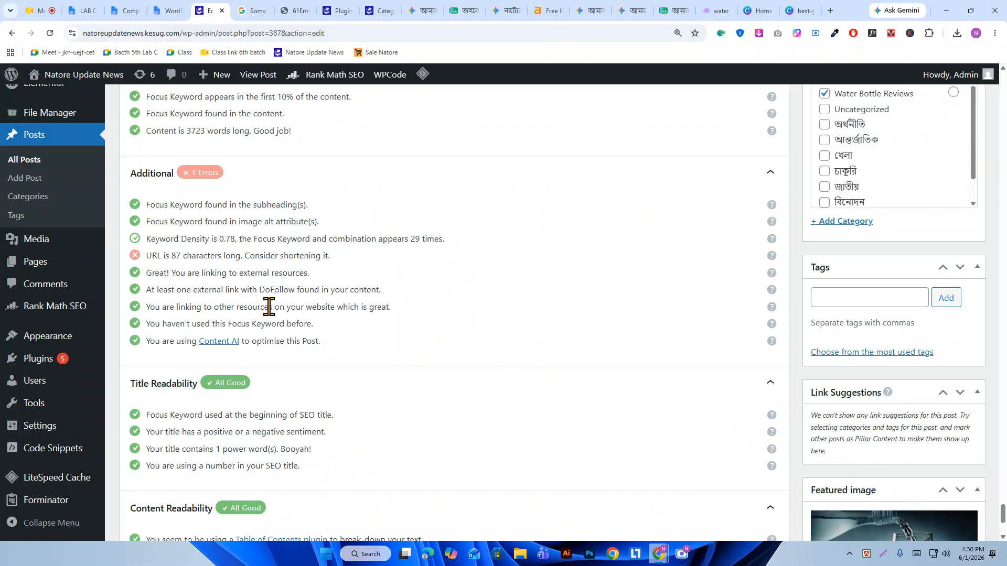
scroll(196, 346, "down", 1)
scroll(204, 348, "down", 2)
scroll(209, 349, "up", 4)
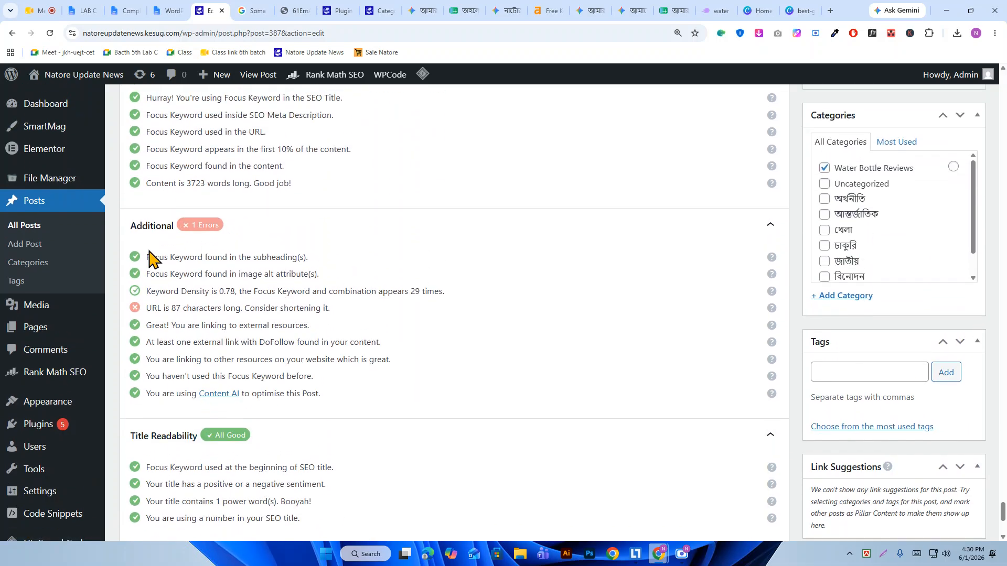
scroll(196, 252, "up", 1)
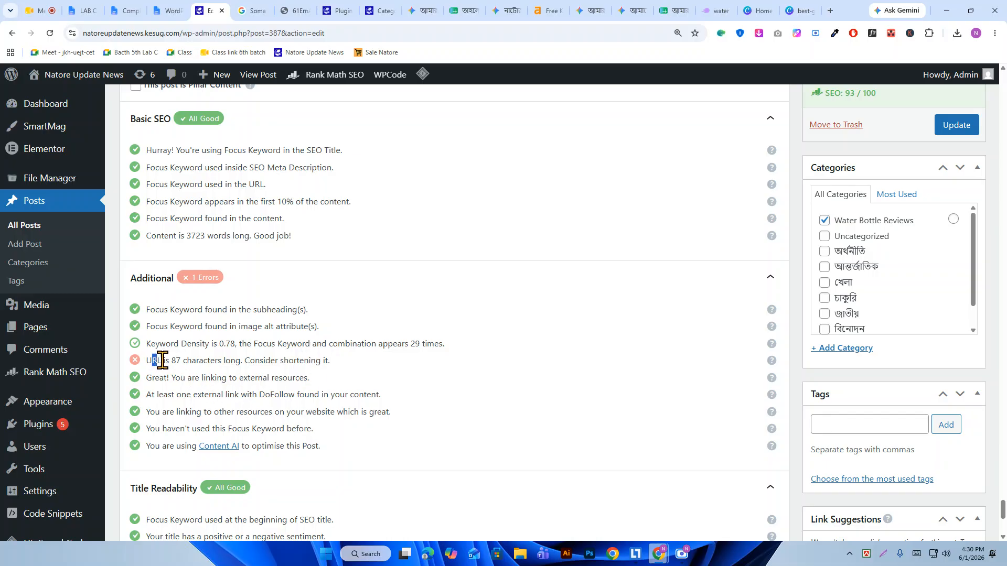
left_click_drag(155, 361, 346, 369)
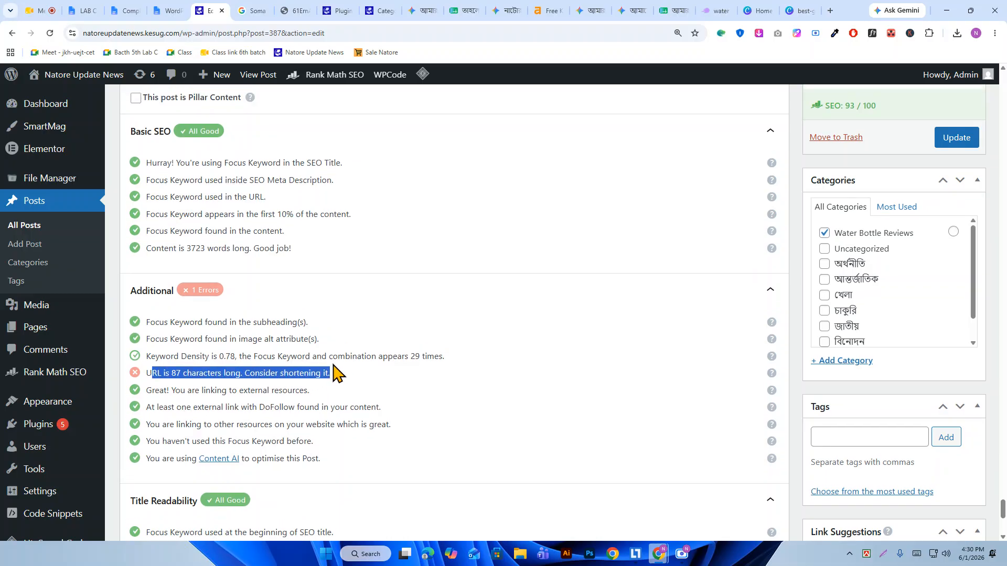
- Inspect the post's permalink and description in the snippet editor, then close it without editing
scroll(309, 362, "up", 3)
left_click(148, 121)
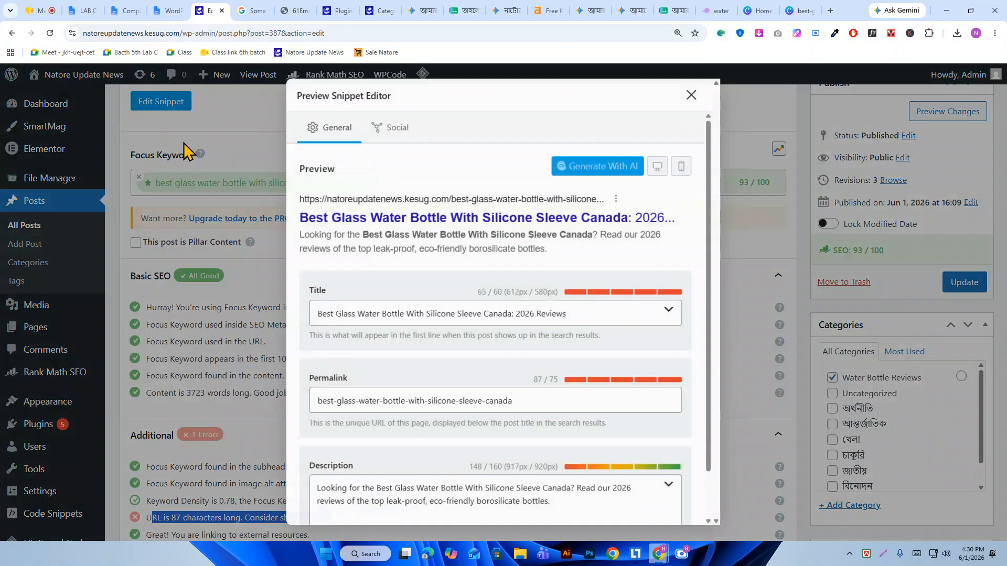
left_click_drag(521, 407, 311, 401)
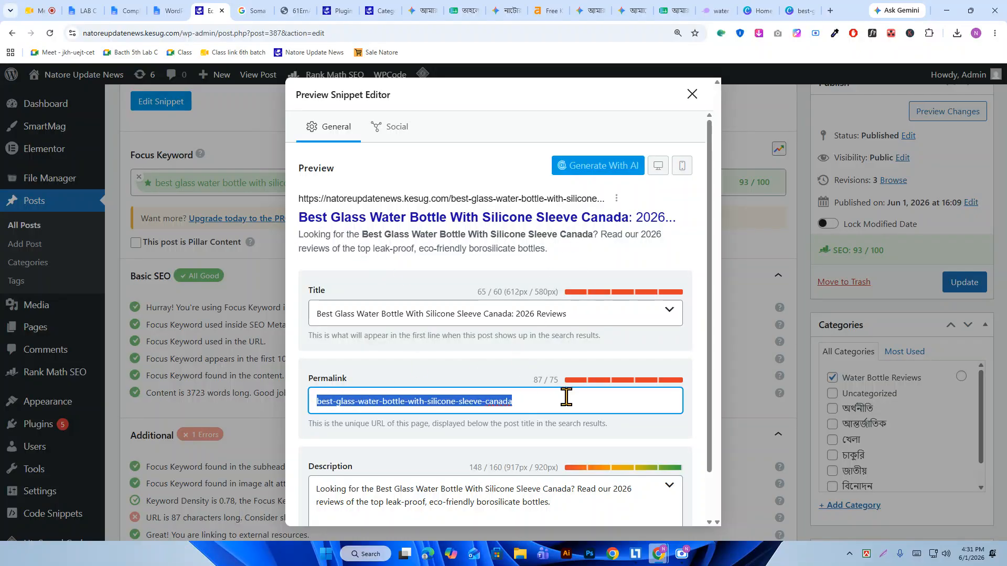
left_click_drag(536, 403, 307, 404)
left_click(444, 362)
scroll(472, 336, "down", 1)
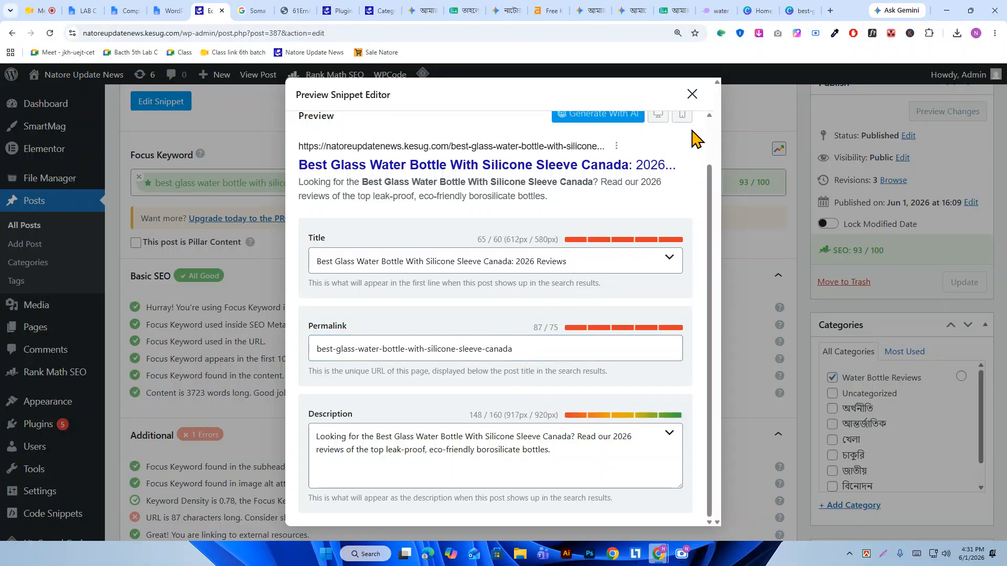
left_click(692, 95)
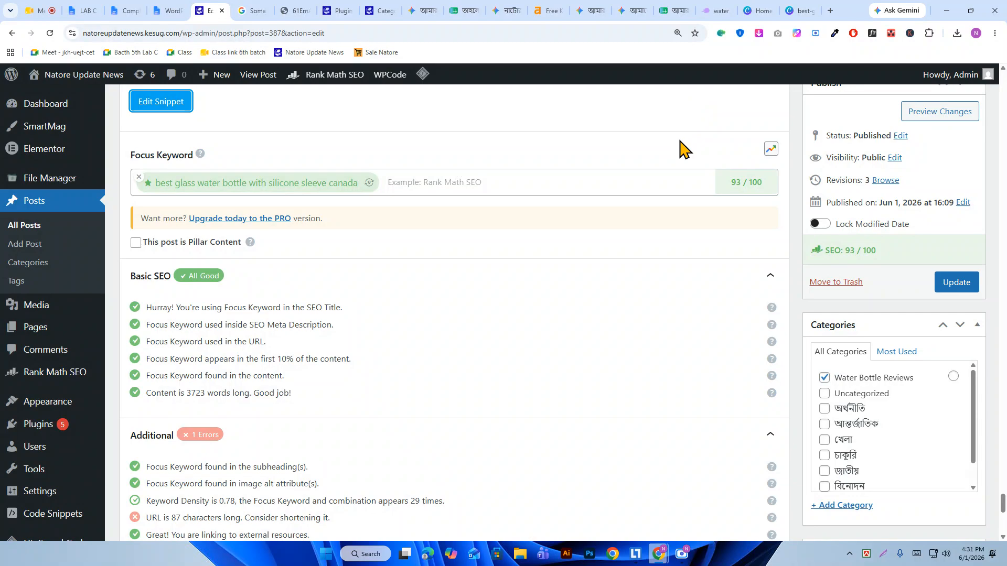
- Review the keyword density, URL length and overall score in the post's Rank Math checks
scroll(443, 364, "down", 4)
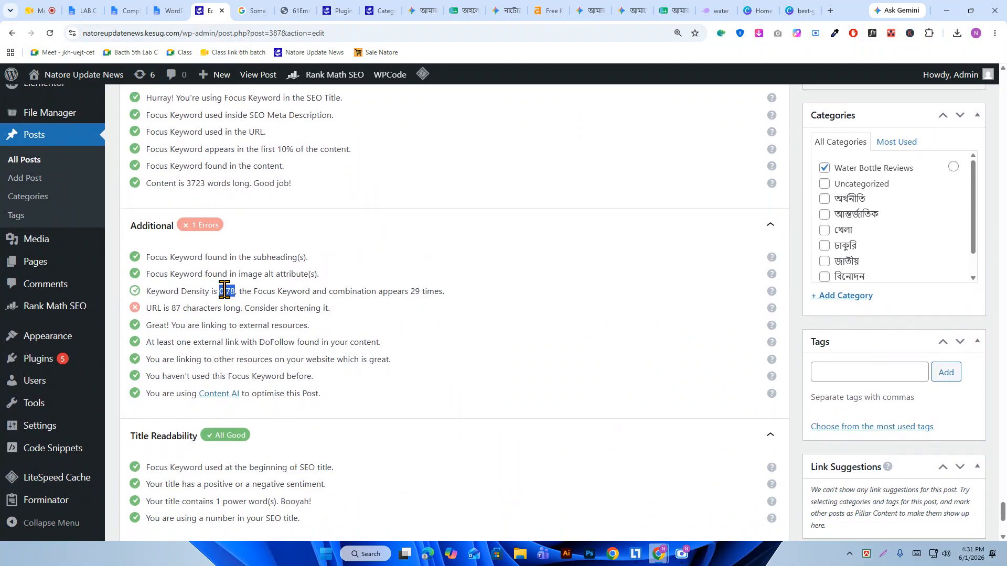
scroll(501, 313, "up", 3)
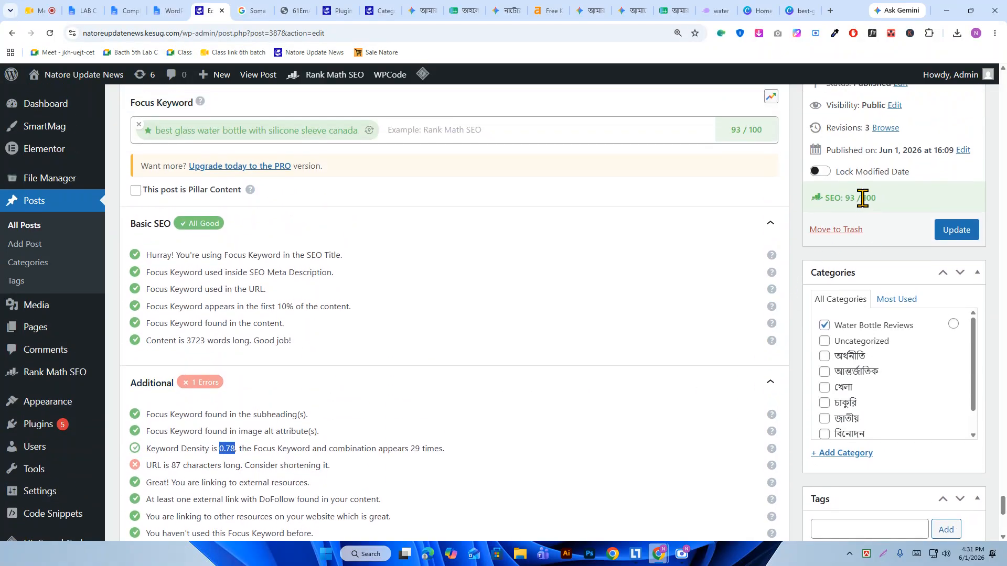
scroll(861, 205, "down", 2)
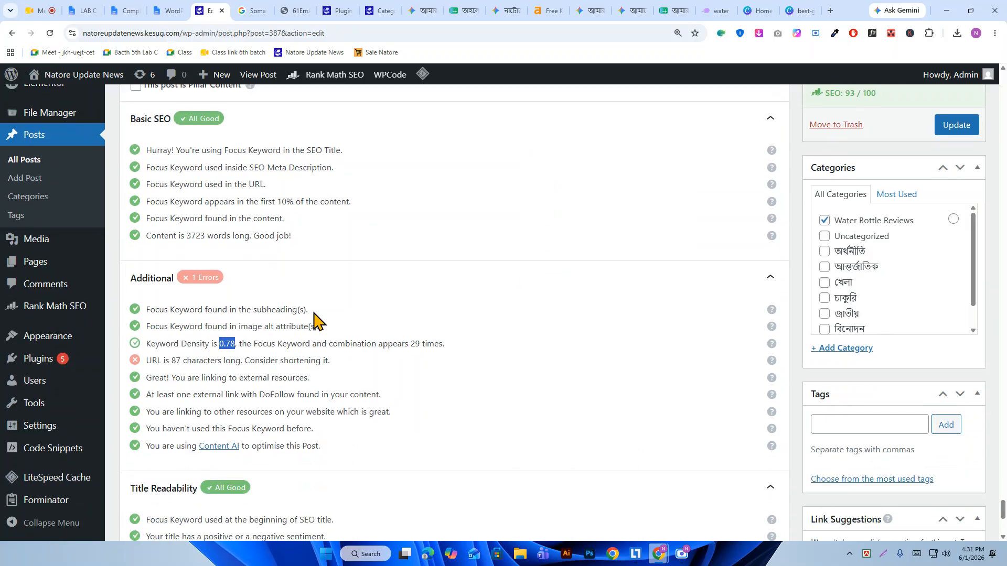
scroll(870, 221, "up", 1)
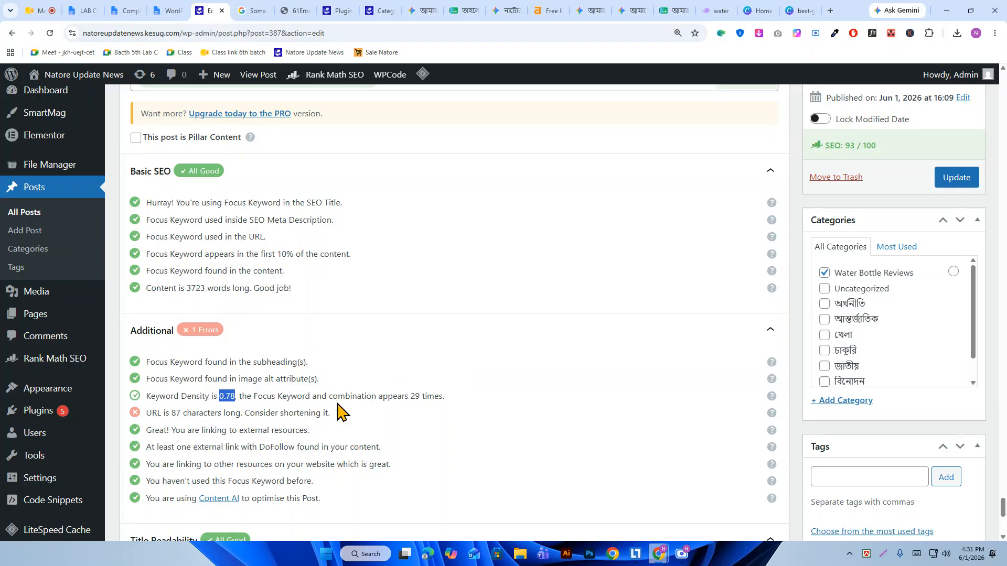
scroll(310, 398, "up", 3)
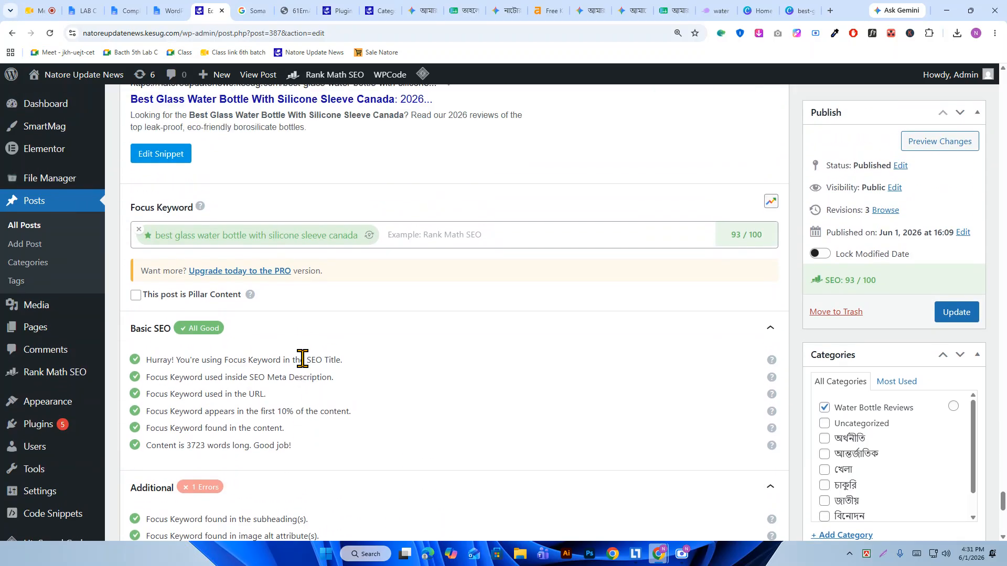
scroll(393, 281, "down", 2)
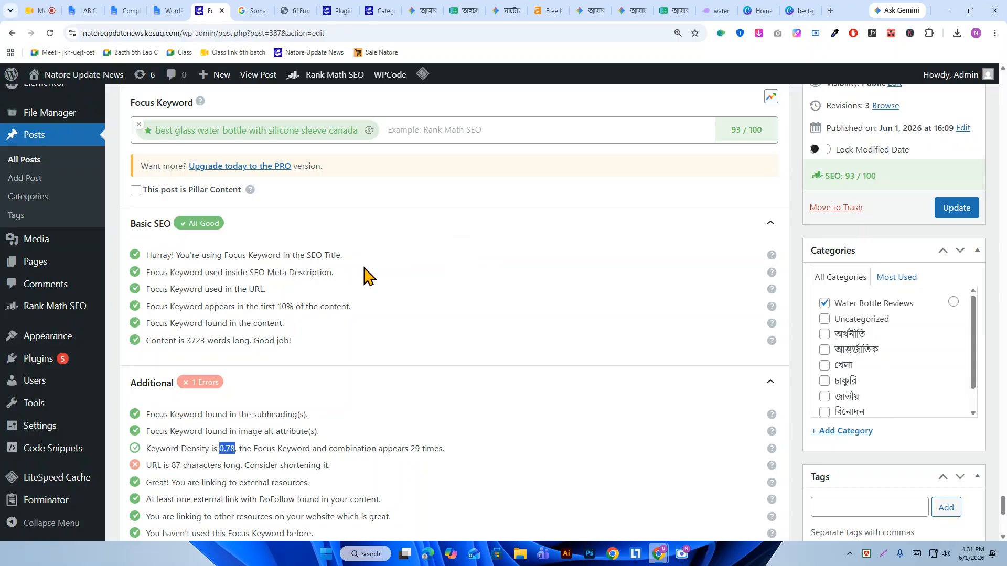
- Copy "Purifyou Premium Glass Water Bottle" from the first review heading and add it as a secondary focus keyword
scroll(422, 317, "up", 4)
scroll(419, 320, "up", 20)
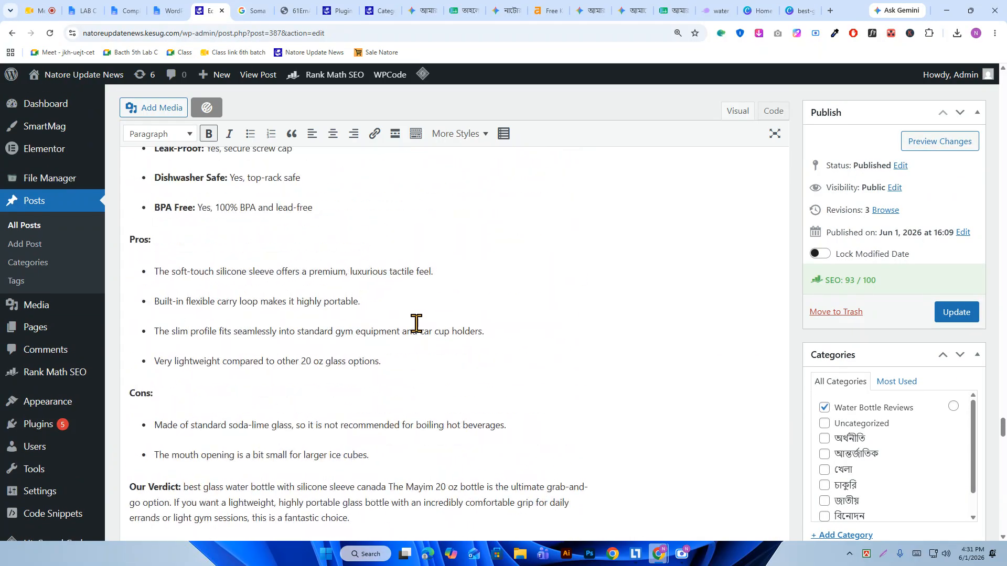
scroll(413, 325, "up", 20)
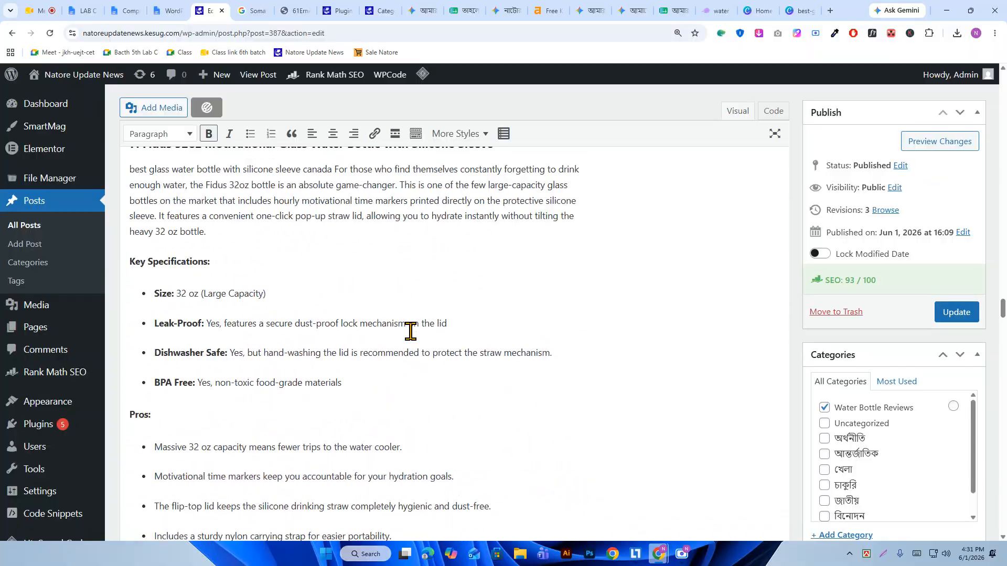
scroll(410, 332, "up", 20)
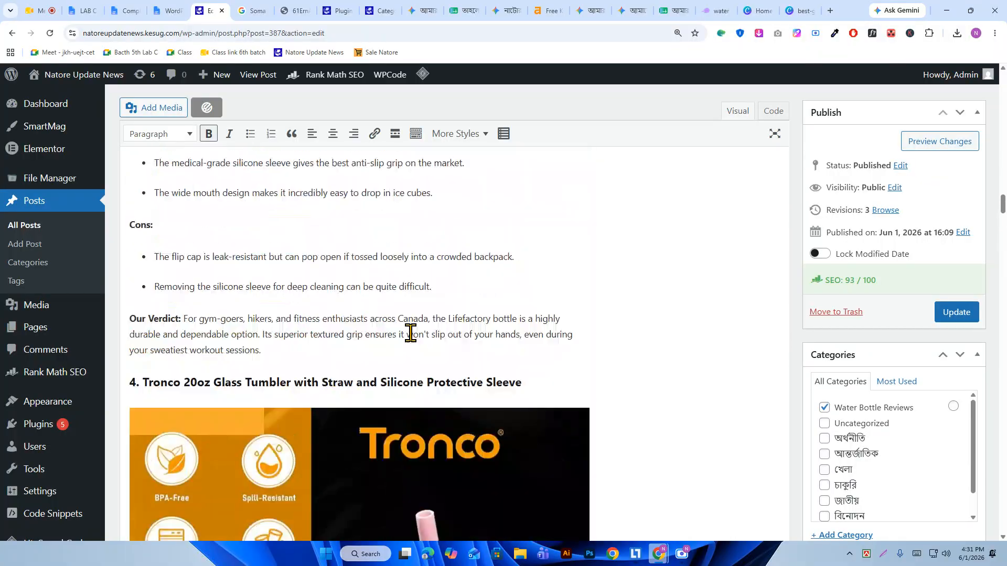
scroll(408, 342, "up", 20)
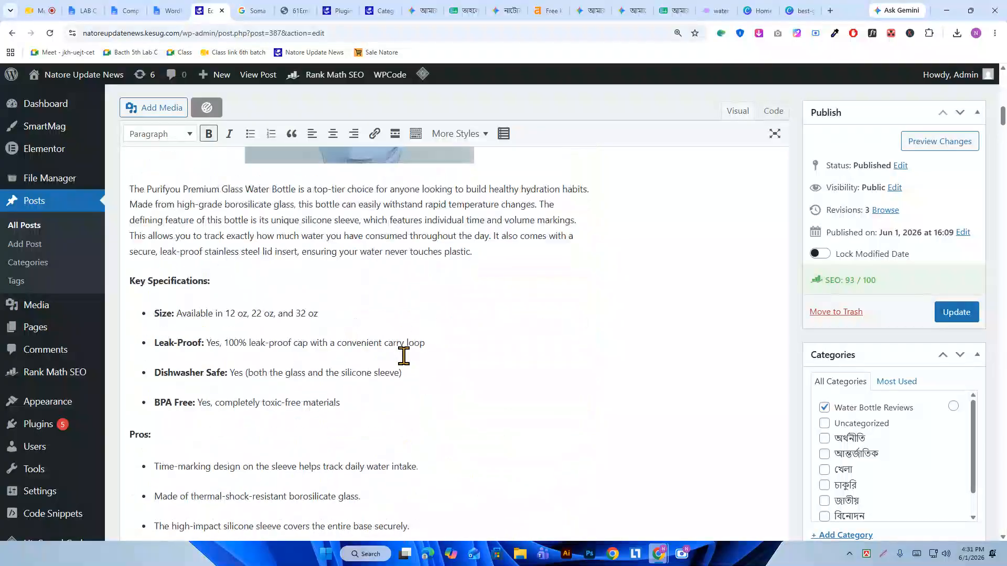
scroll(404, 356, "up", 10)
scroll(405, 366, "down", 12)
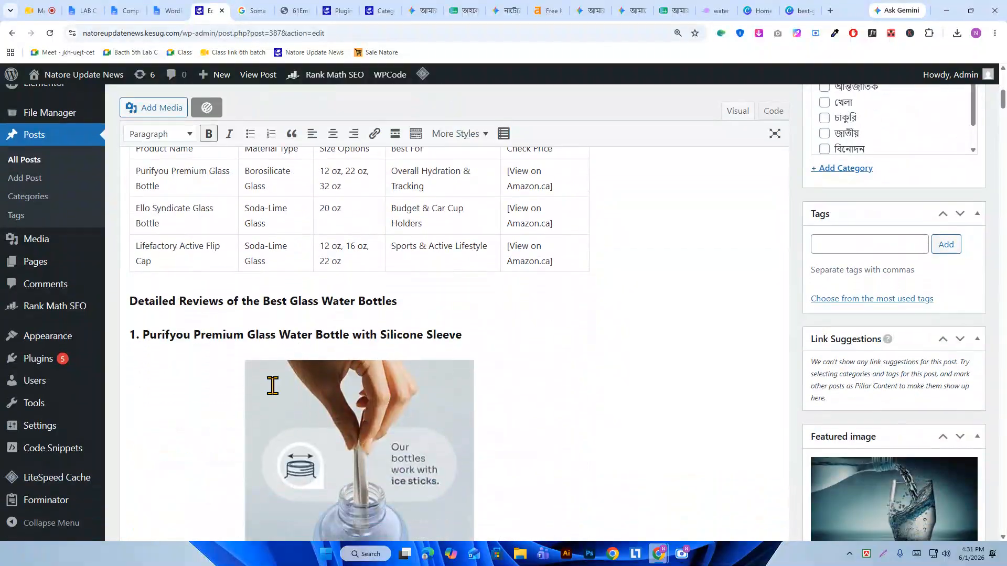
right_click(321, 336)
left_click(362, 253)
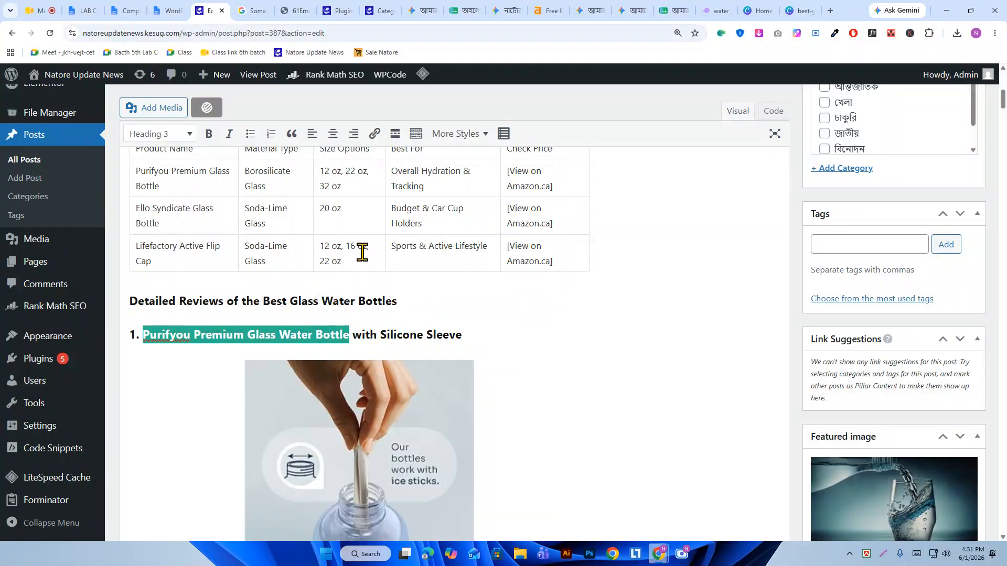
left_click_drag(1004, 108, 1004, 520)
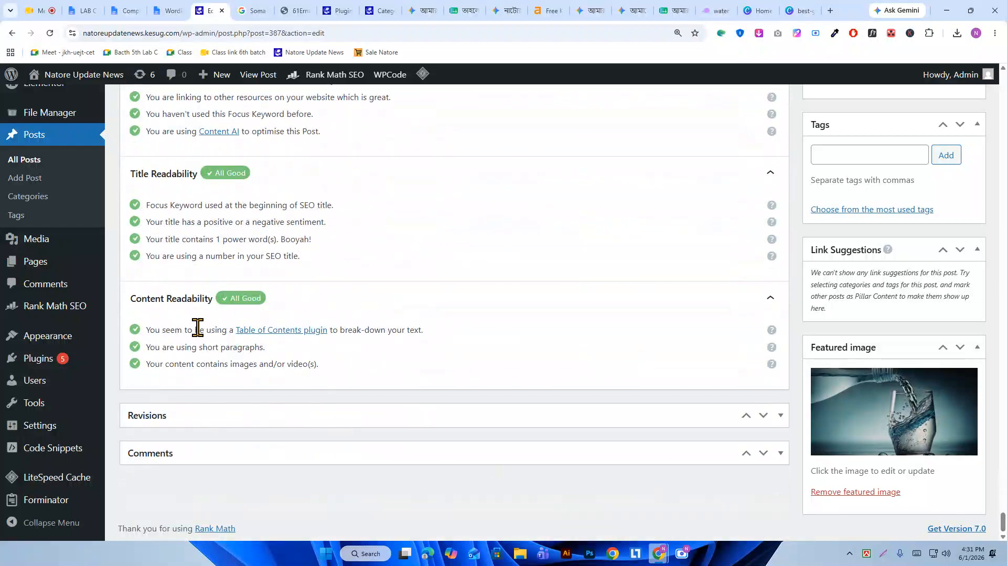
scroll(266, 313, "up", 5)
scroll(342, 250, "up", 4)
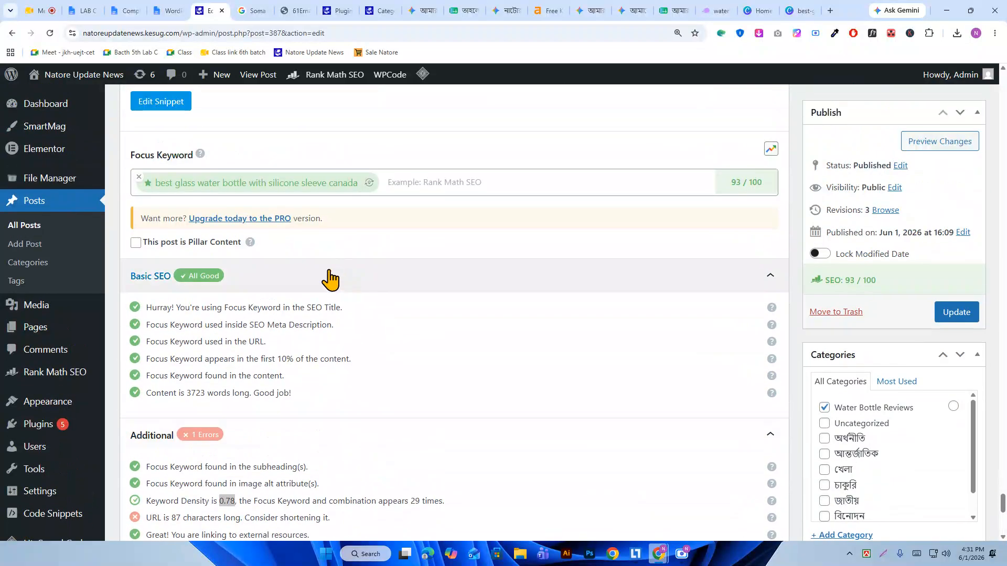
left_click(439, 185)
key("ctrl+v")
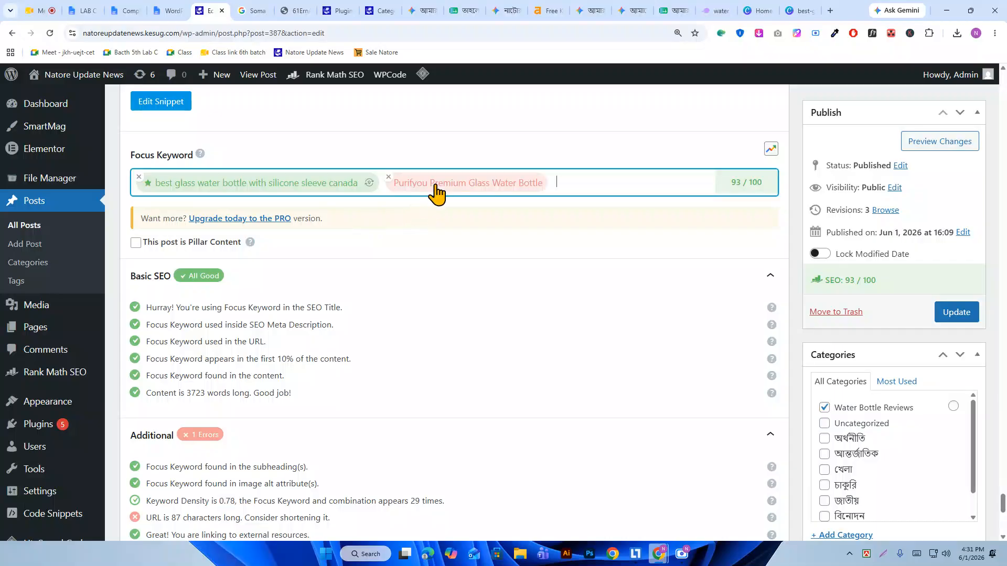
- Copy "Ello Syndicate Glass Water Bottle" from the second review heading and add it to the focus keywords
scroll(284, 262, "up", 15)
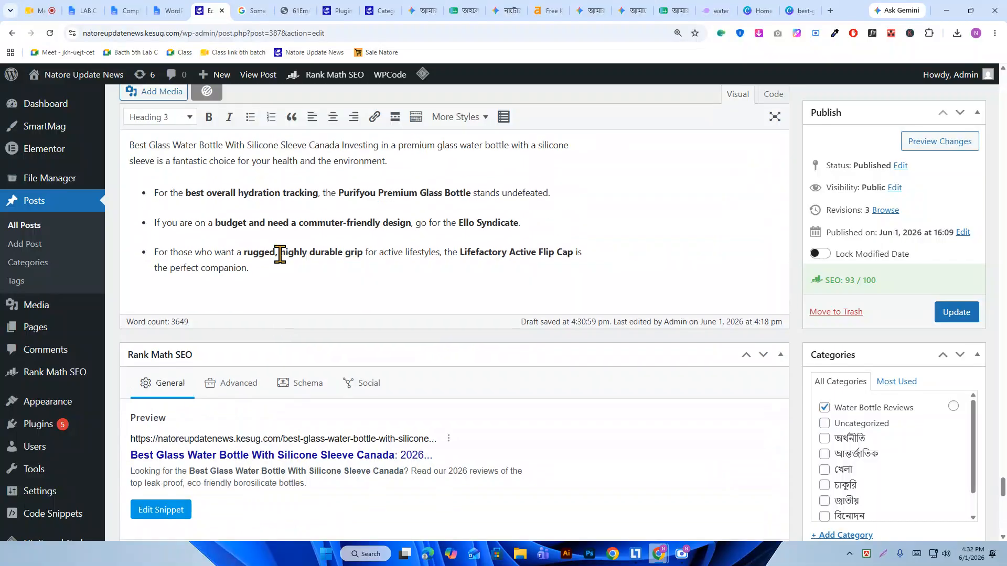
left_click_drag(1003, 454, 1003, 117)
scroll(239, 263, "down", 6)
scroll(235, 261, "up", 15)
scroll(231, 262, "down", 16)
scroll(230, 262, "down", 2)
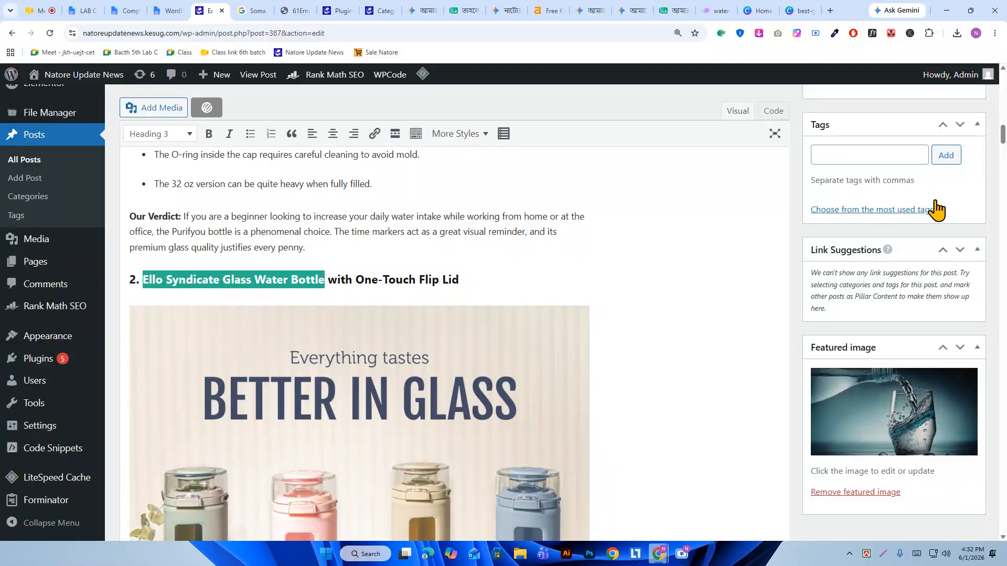
scroll(880, 221, "down", 20)
scroll(228, 242, "up", 5)
scroll(315, 247, "up", 4)
left_click(618, 180)
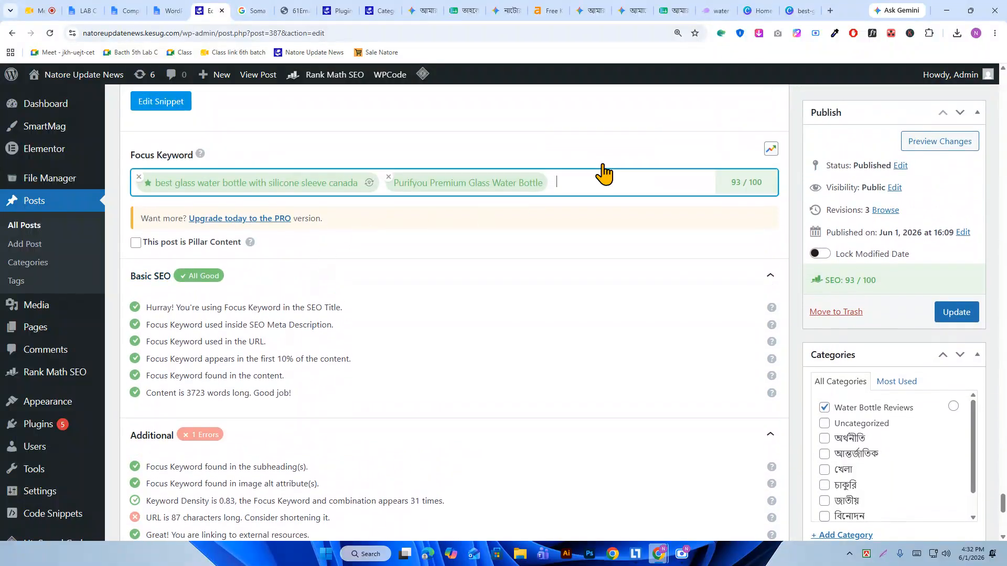
key("ctrl+v")
key("Return")
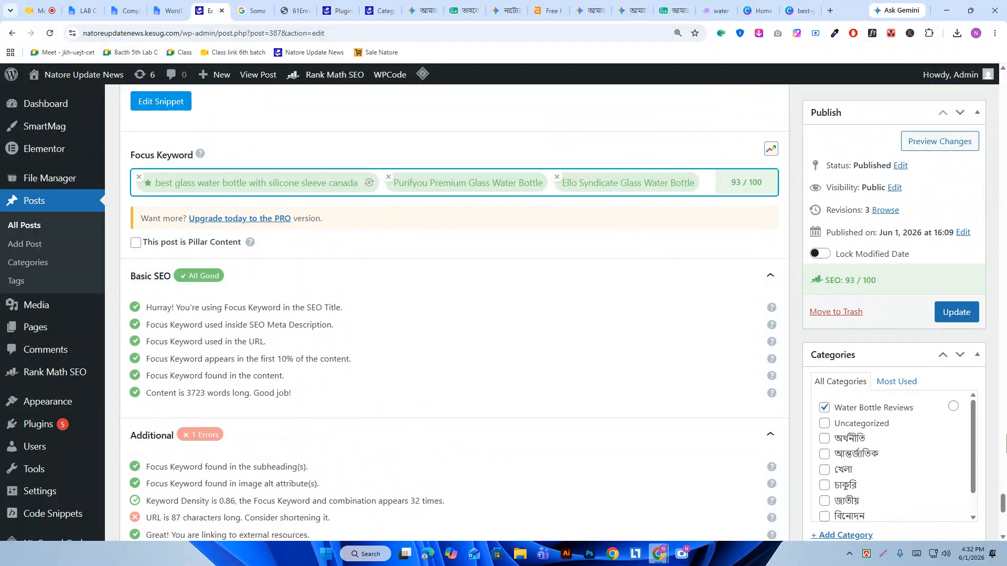
- Copy "Lifefactory Glass Water Bottle" from the third review heading and add it to the focus keywords
left_click_drag(1004, 503, 1002, 199)
scroll(346, 326, "down", 11)
scroll(283, 304, "up", 20)
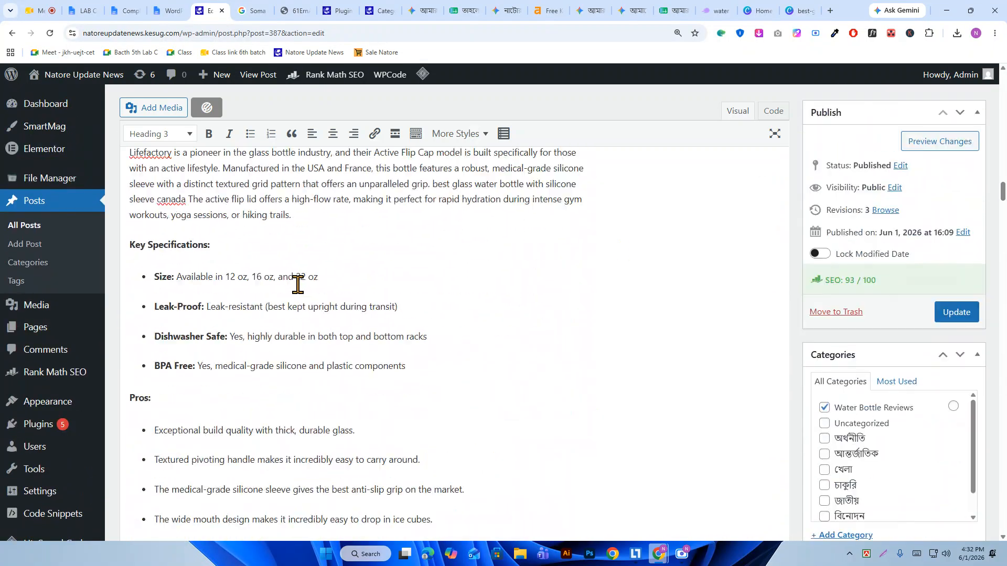
scroll(293, 285, "up", 6)
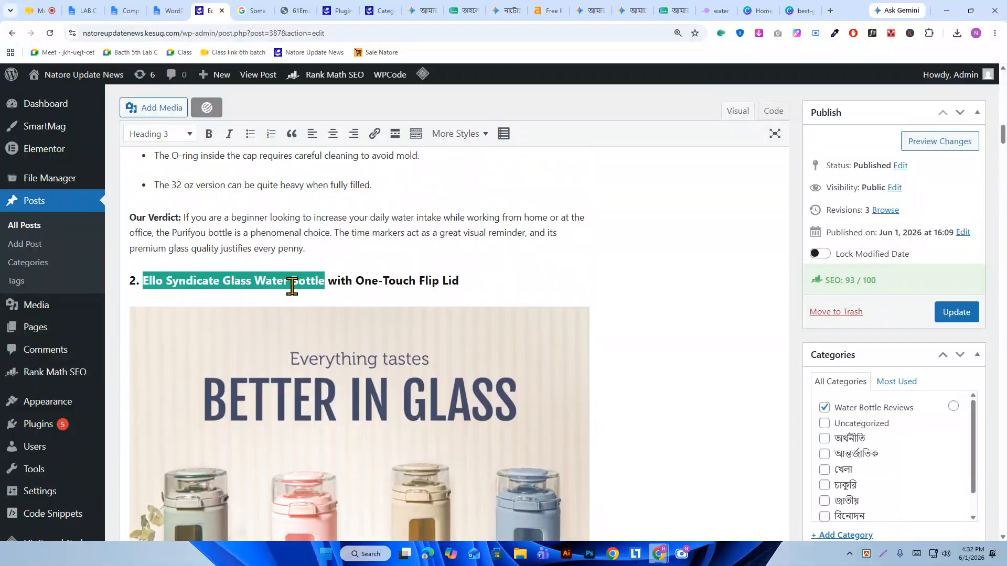
scroll(265, 278, "down", 16)
scroll(265, 272, "down", 5)
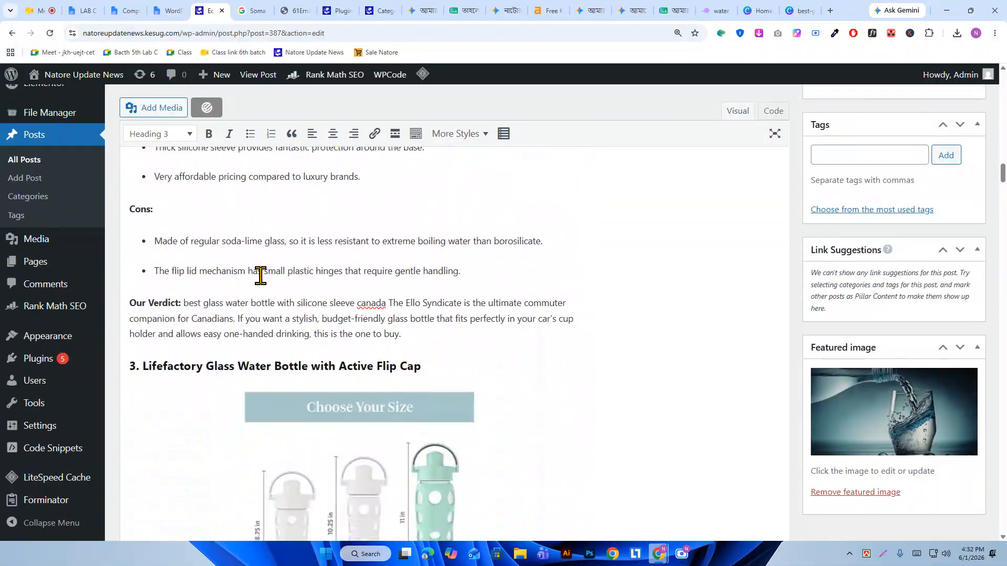
left_click_drag(144, 261, 282, 264)
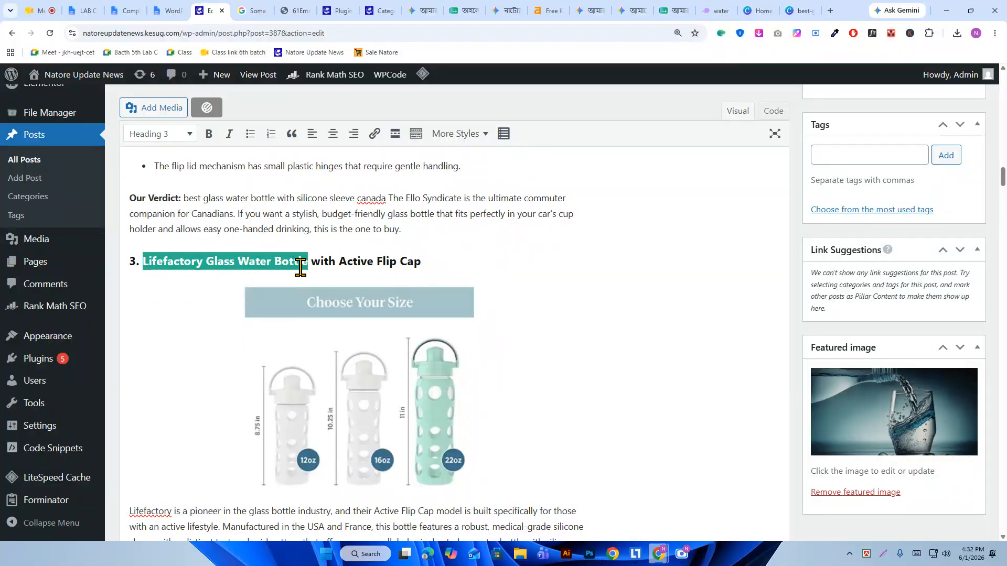
scroll(502, 260, "down", 15)
scroll(502, 260, "up", 6)
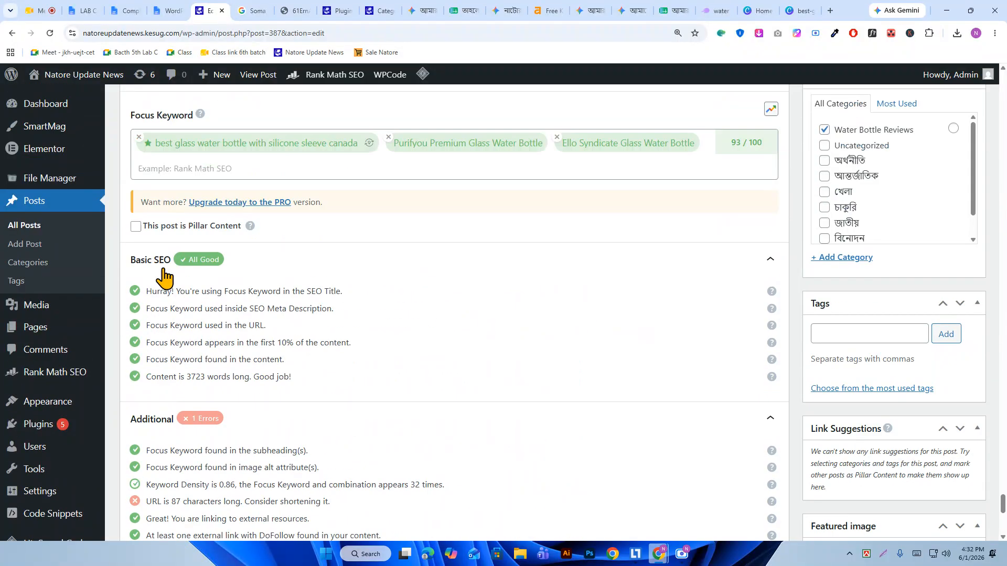
left_click(491, 260)
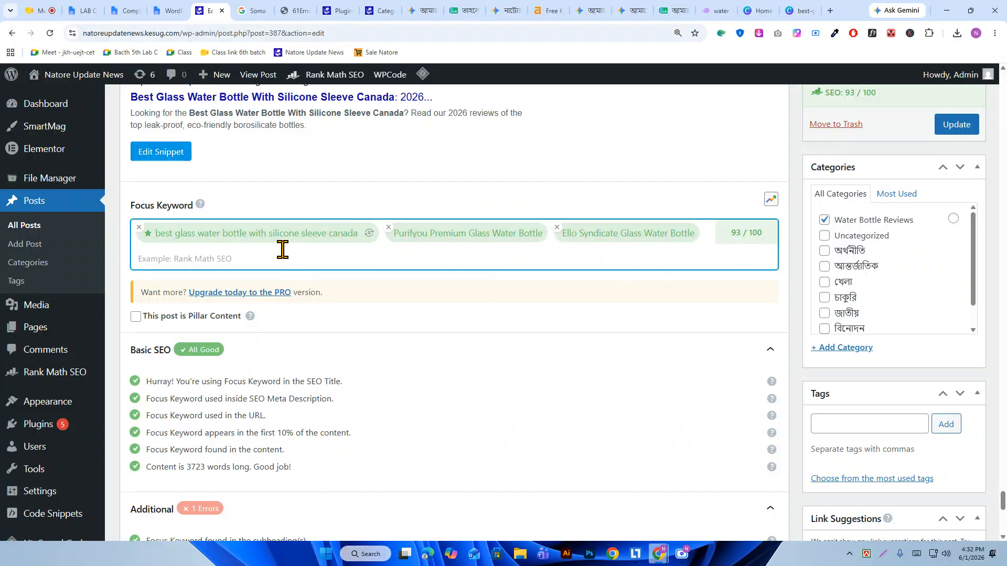
left_click(379, 181)
left_click(706, 230)
left_click(167, 264)
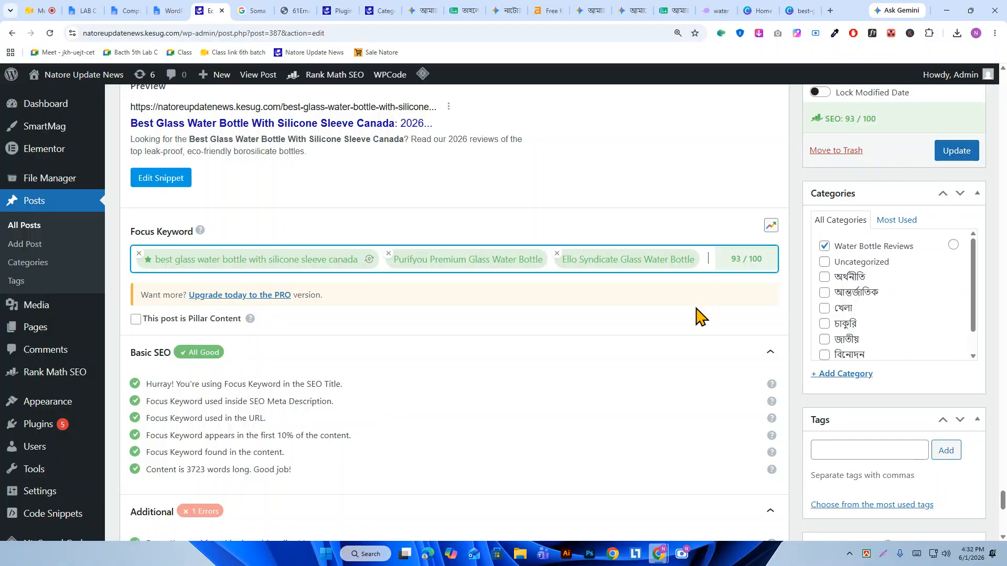
key("ctrl+v")
key("Return")
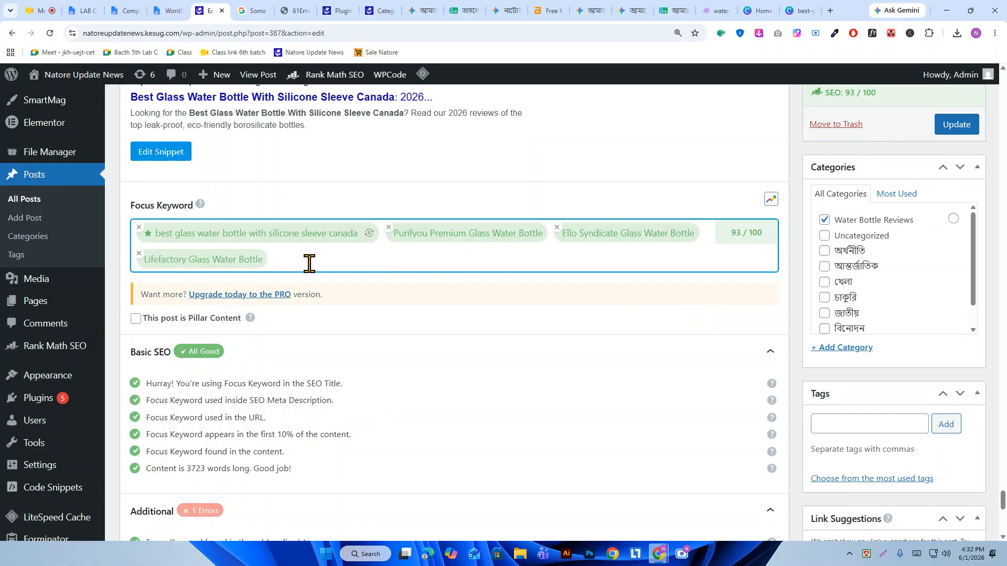
- Copy "Soma Glass Water Bottle" from the fifth review heading and add it to the focus keywords
left_click_drag(1003, 496, 1005, 256)
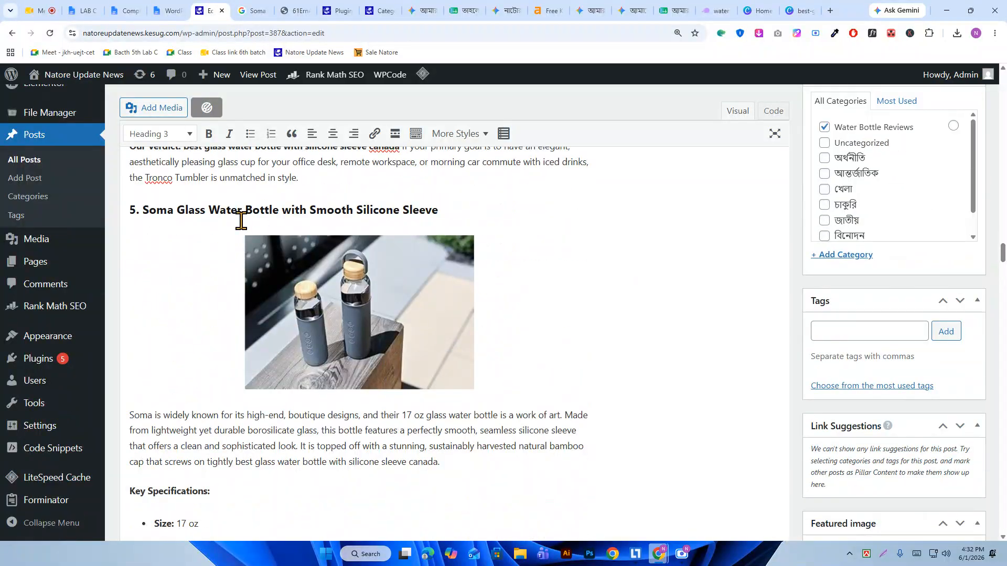
left_click_drag(149, 210, 269, 213)
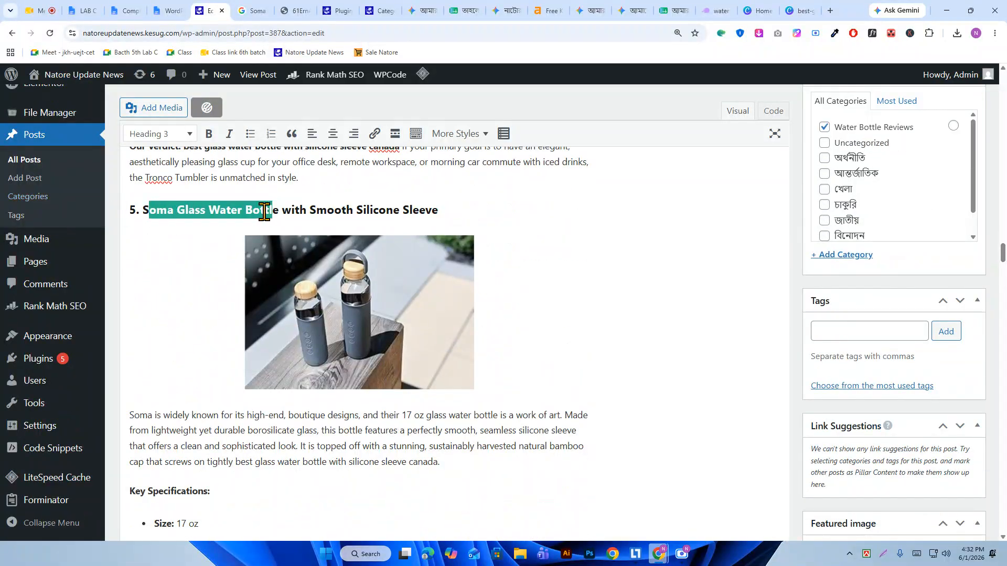
left_click(142, 208)
left_click_drag(148, 209, 263, 213)
key("ctrl+c")
left_click_drag(1006, 251, 1005, 525)
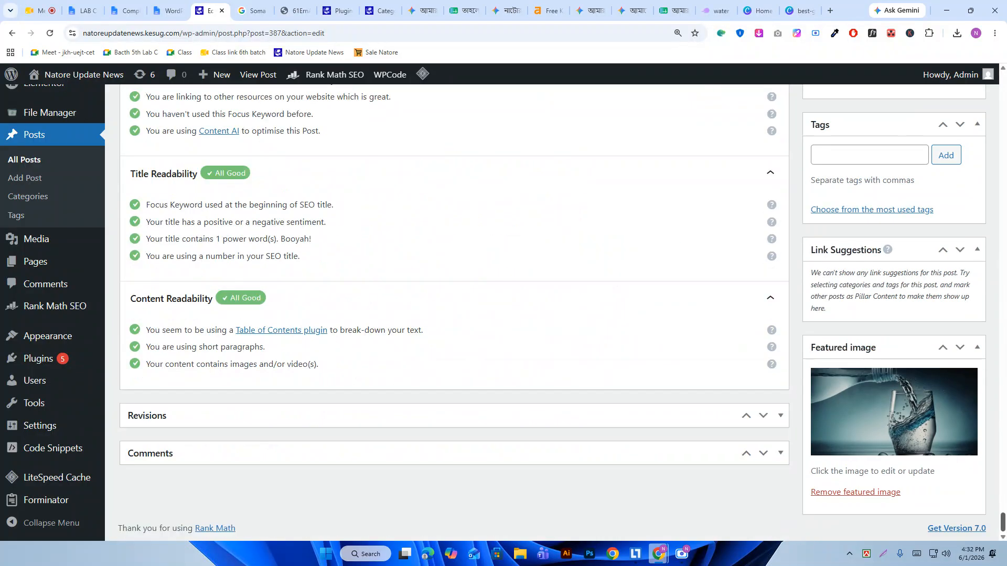
scroll(388, 315, "up", 5)
scroll(363, 310, "up", 4)
left_click(319, 185)
key("ctrl+v")
key("Return")
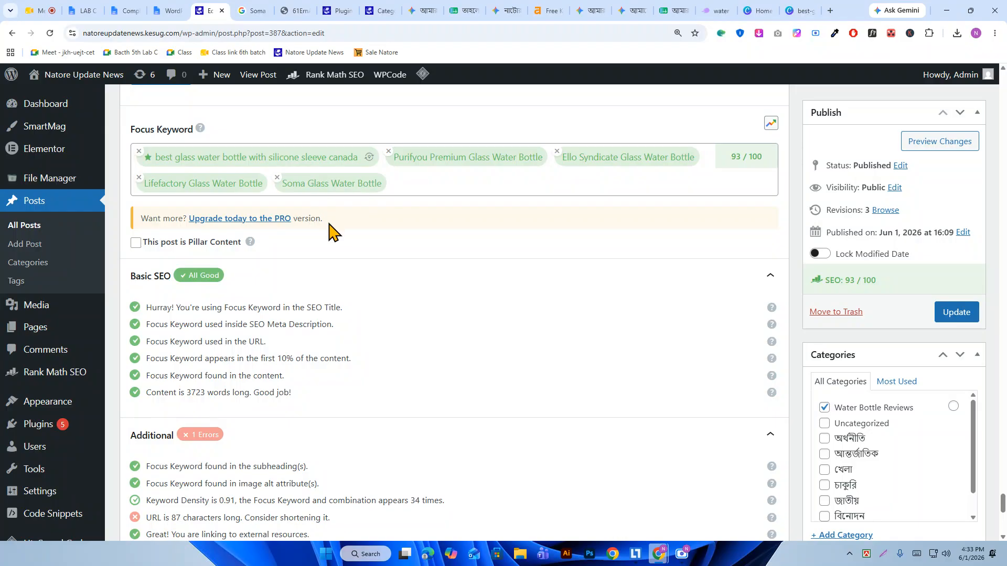
- Review the overall Rank Math score, the focus keywords and all SEO checks, including the URL length check under Additional
scroll(335, 236, "down", 1)
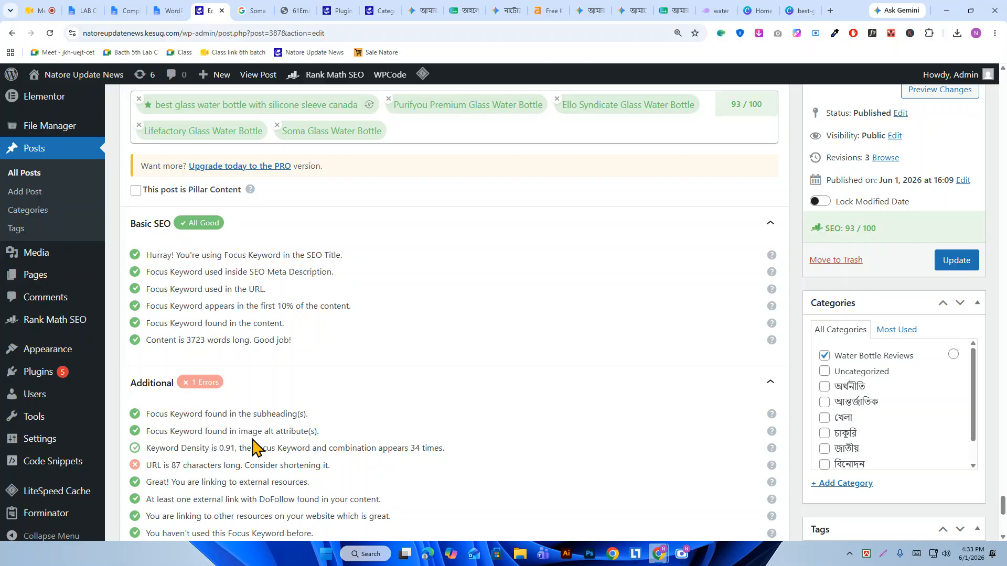
scroll(542, 337, "up", 2)
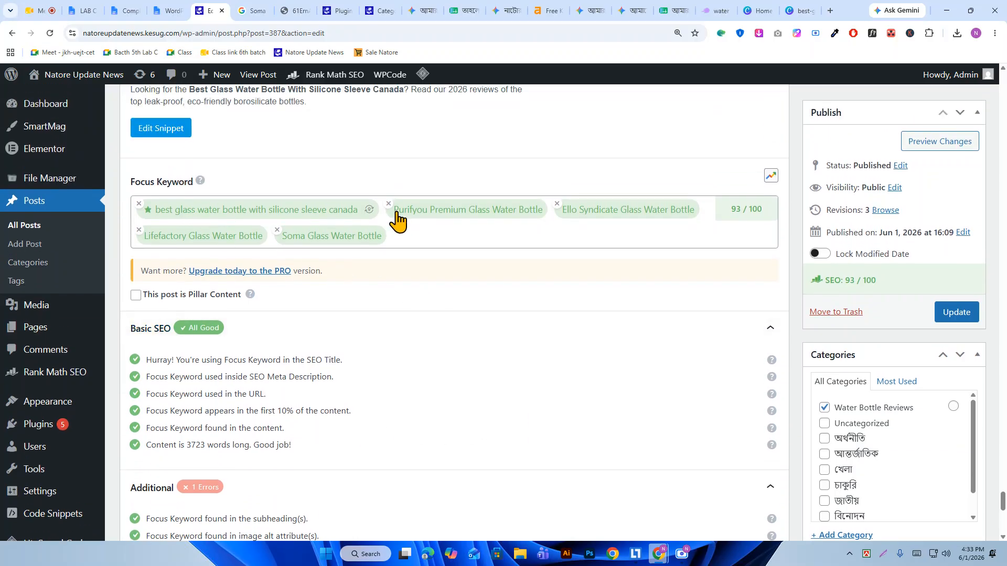
scroll(369, 326, "down", 5)
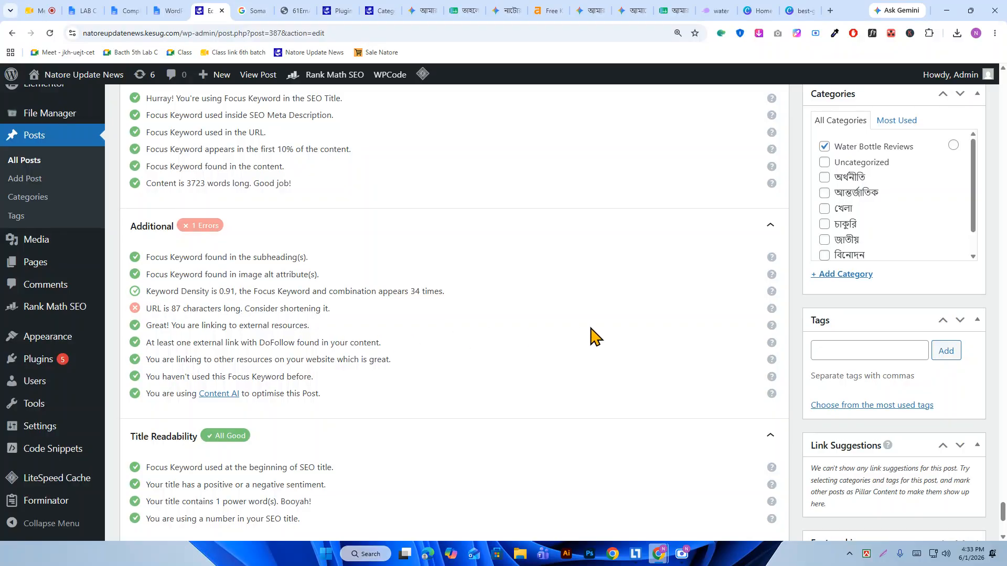
scroll(593, 338, "up", 4)
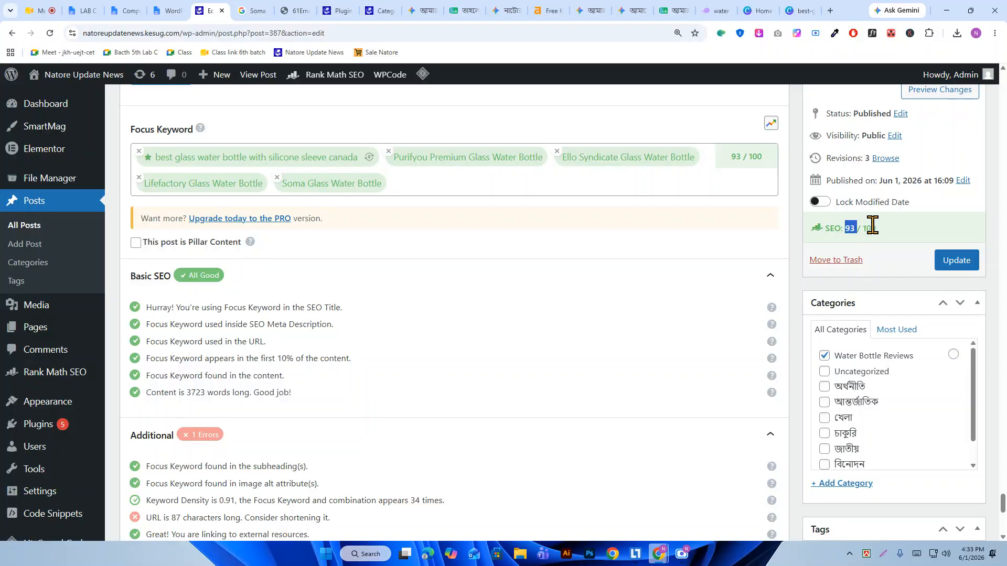
scroll(285, 309, "down", 8)
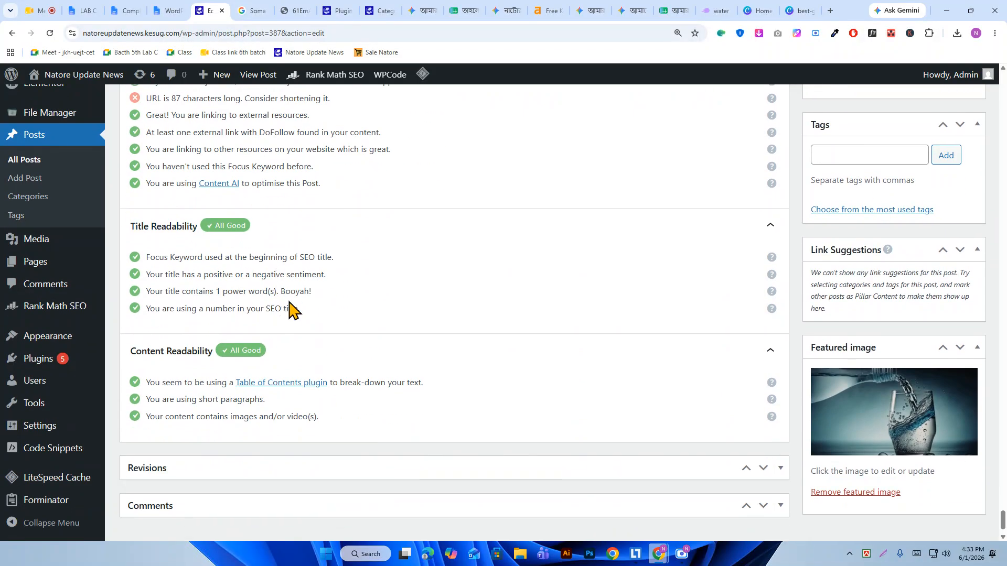
scroll(294, 312, "up", 2)
scroll(299, 310, "up", 3)
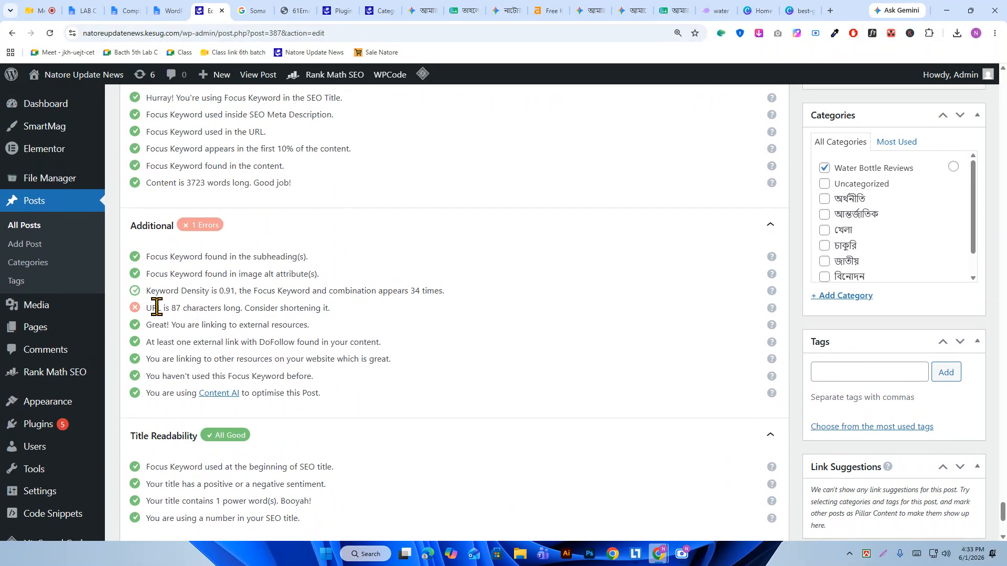
left_click_drag(333, 308, 156, 308)
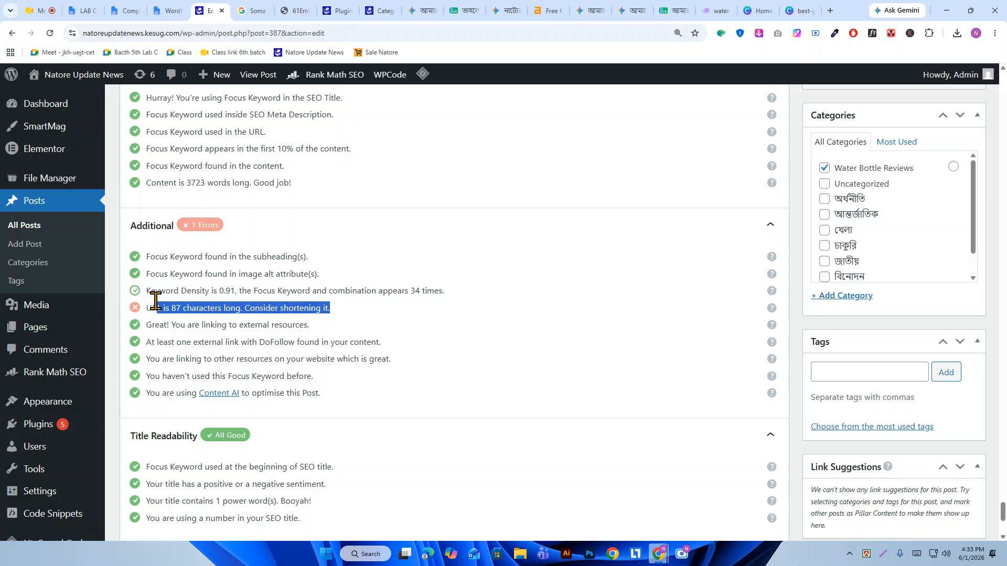
left_click(296, 305)
scroll(555, 269, "up", 7)
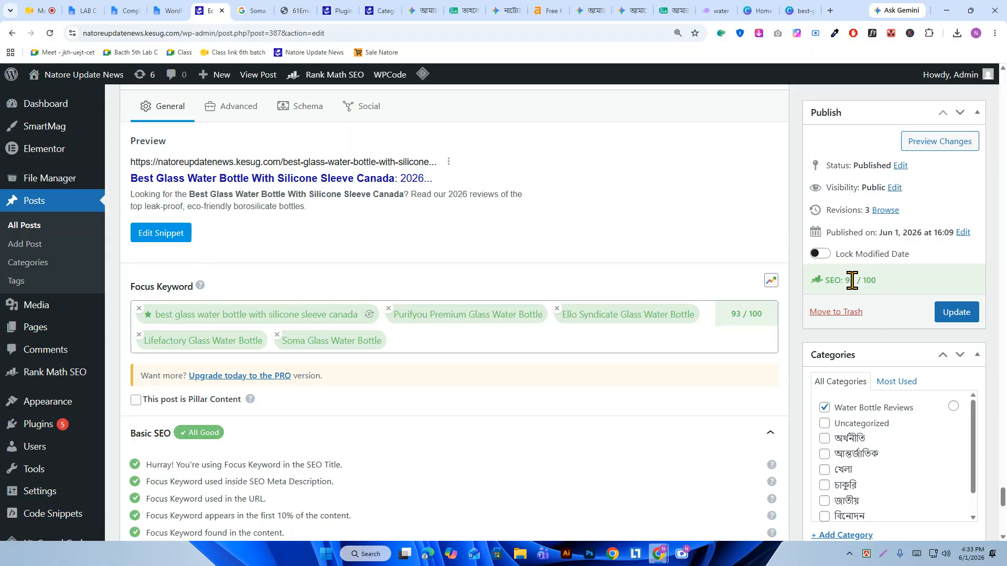
scroll(400, 407, "down", 2)
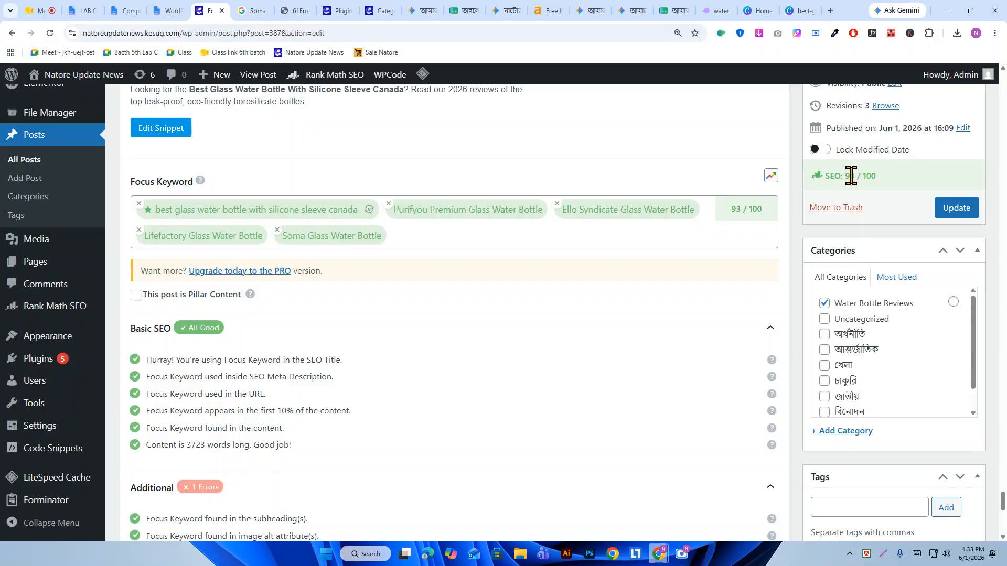
- Collapse the Content Readability, Title Readability, Additional and Basic SEO check groups and update the post
scroll(315, 294, "up", 15)
scroll(313, 304, "up", 20)
scroll(313, 309, "up", 20)
scroll(311, 367, "up", 5)
scroll(313, 399, "down", 20)
scroll(307, 362, "down", 20)
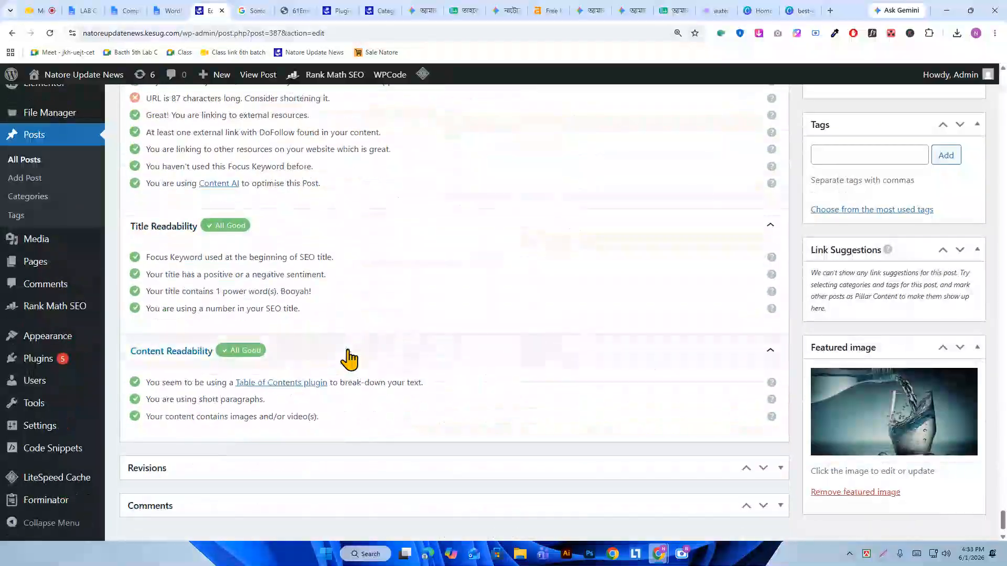
left_click(279, 354)
left_click(321, 263)
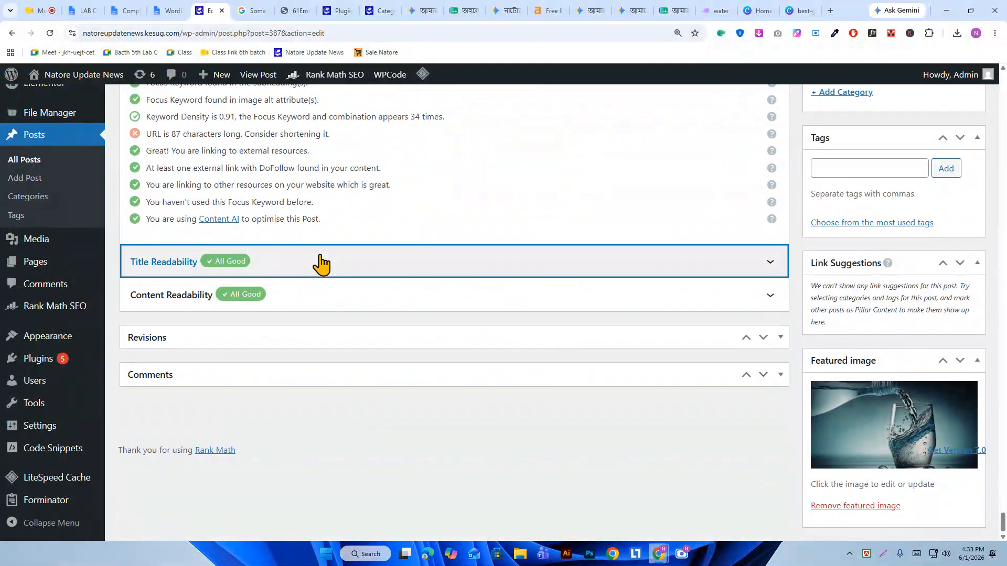
scroll(299, 310, "up", 3)
left_click(259, 218)
scroll(386, 317, "up", 2)
left_click(313, 166)
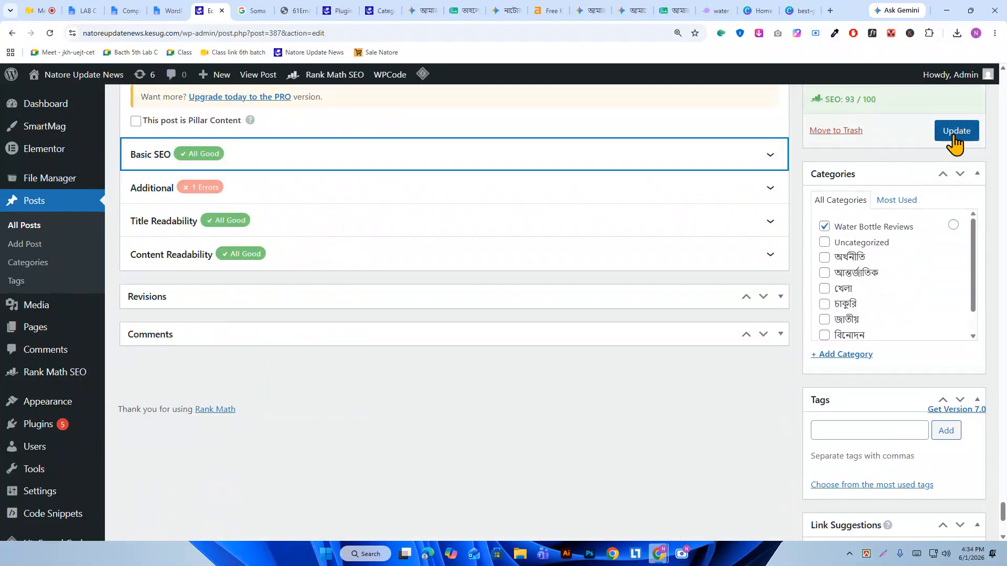
left_click(955, 138)
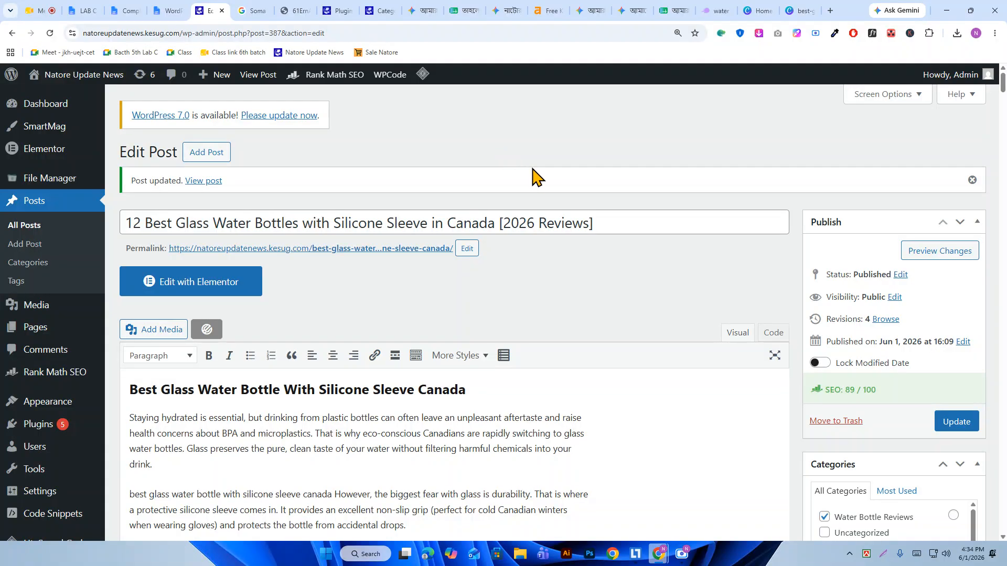
- Check the updated post's SEO score in the publishing settings while skimming the start of the content
scroll(541, 176, "down", 3)
scroll(556, 176, "down", 2)
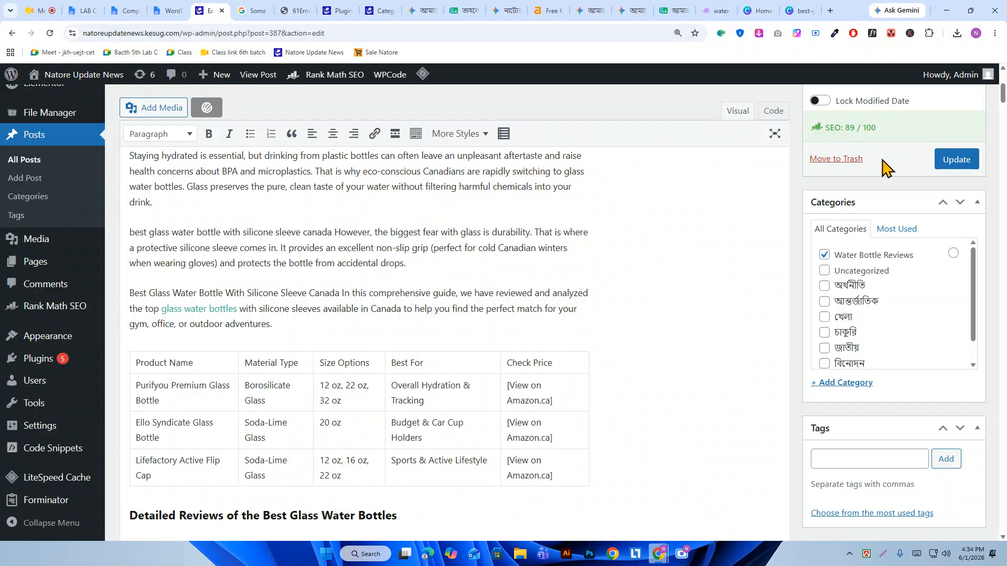
scroll(504, 231, "down", 12)
scroll(425, 317, "up", 5)
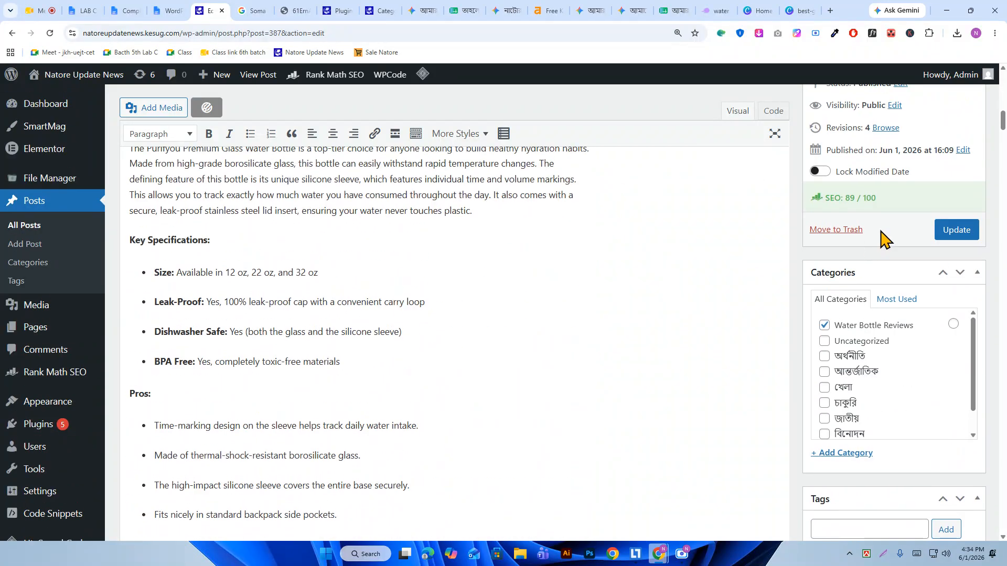
scroll(885, 241, "up", 3)
left_click_drag(849, 280, 845, 280)
left_click_drag(846, 280, 864, 279)
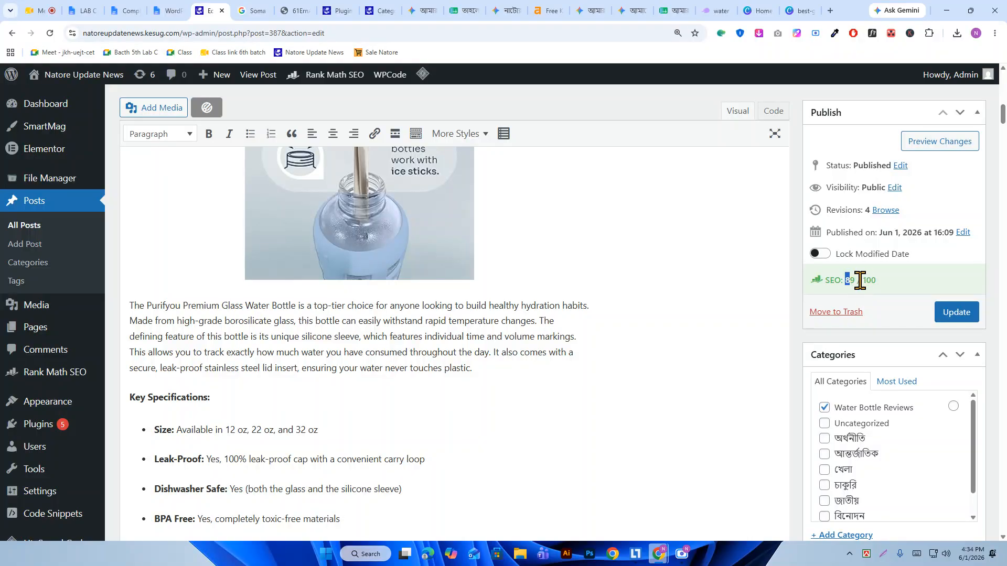
- Check the post's SEO details in the list of all posts and reopen the glass water bottle post for editing
left_click(31, 225)
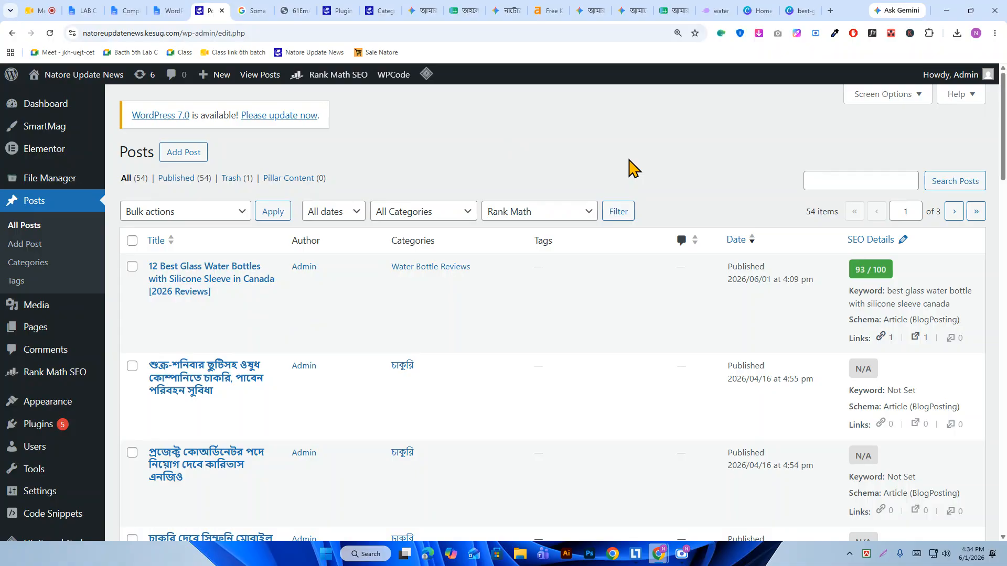
left_click(158, 309)
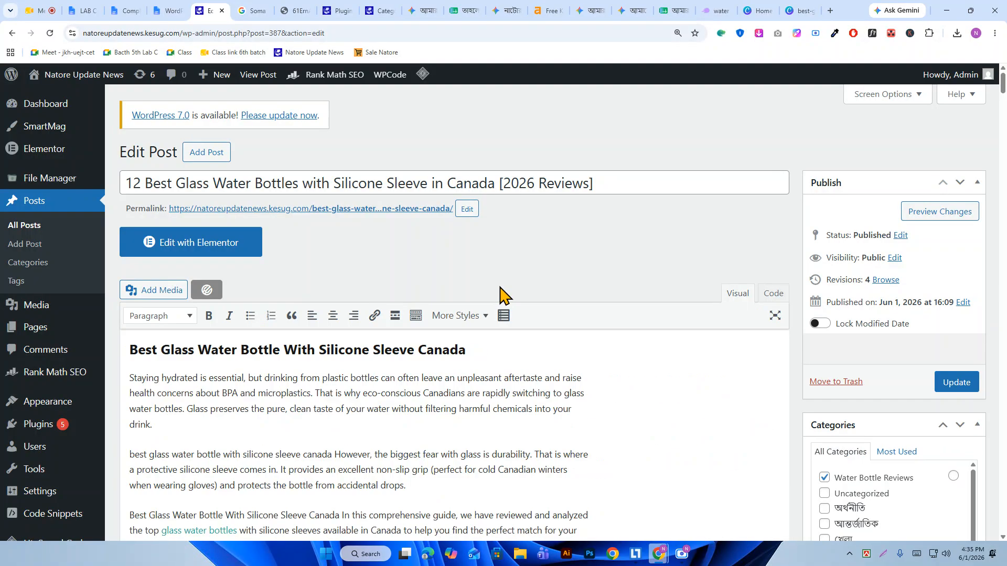
- Examine the Check Price placeholder for the Purifyou Premium Glass Bottle in the comparison table
scroll(499, 293, "down", 6)
scroll(577, 305, "down", 15)
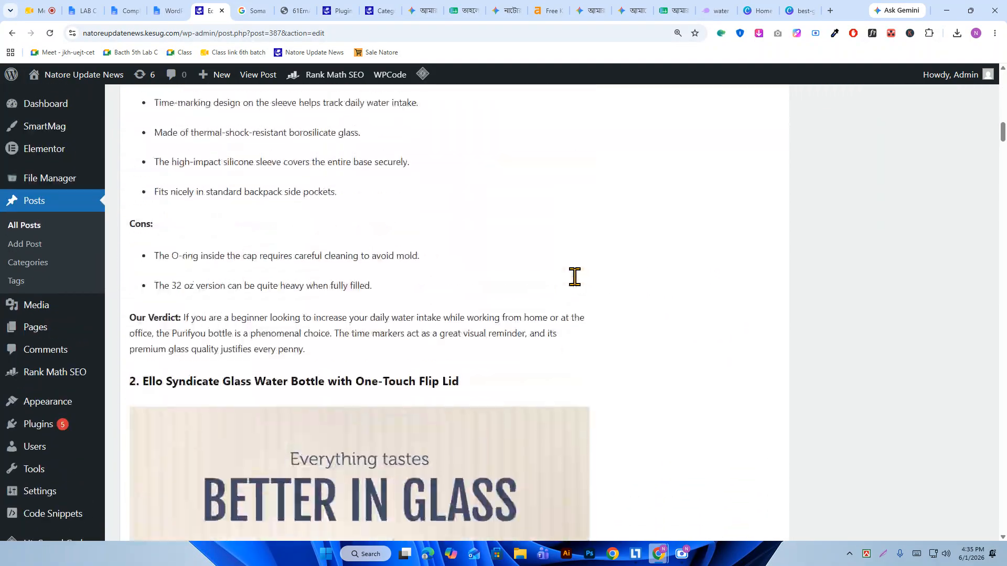
scroll(575, 277, "up", 15)
left_click(525, 341)
left_click_drag(549, 361, 504, 350)
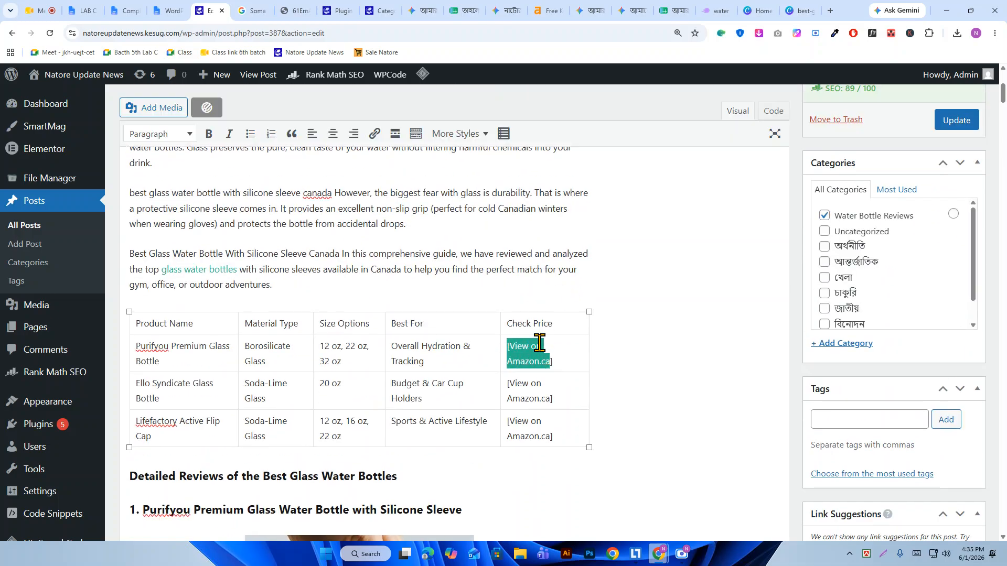
- Preview the post's changes and examine its title, featured image and image caption
scroll(574, 321, "up", 10)
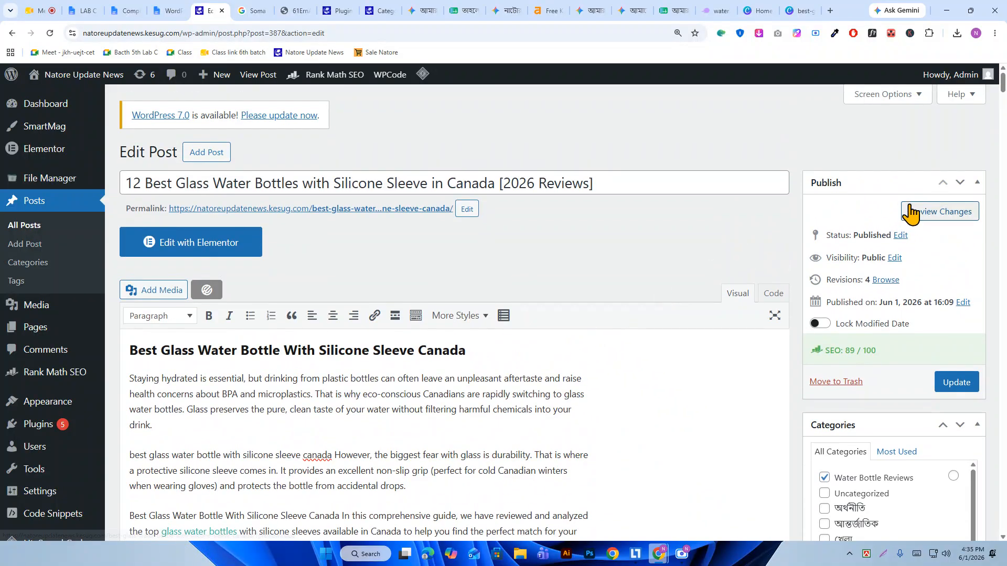
left_click(907, 213)
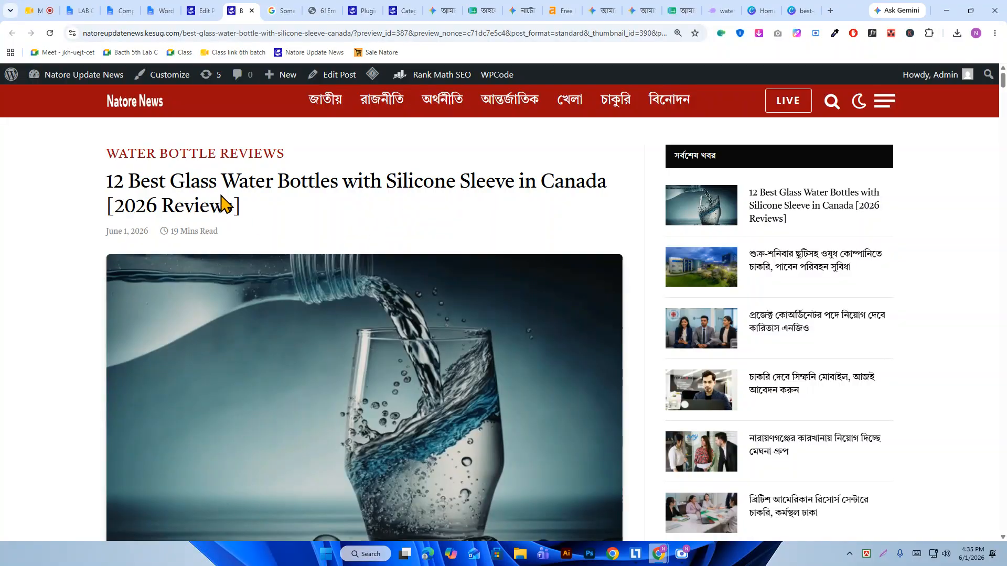
left_click_drag(308, 187, 107, 197)
left_click(343, 188)
left_click_drag(541, 185, 255, 182)
scroll(305, 183, "down", 5)
scroll(325, 194, "up", 4)
scroll(351, 347, "down", 2)
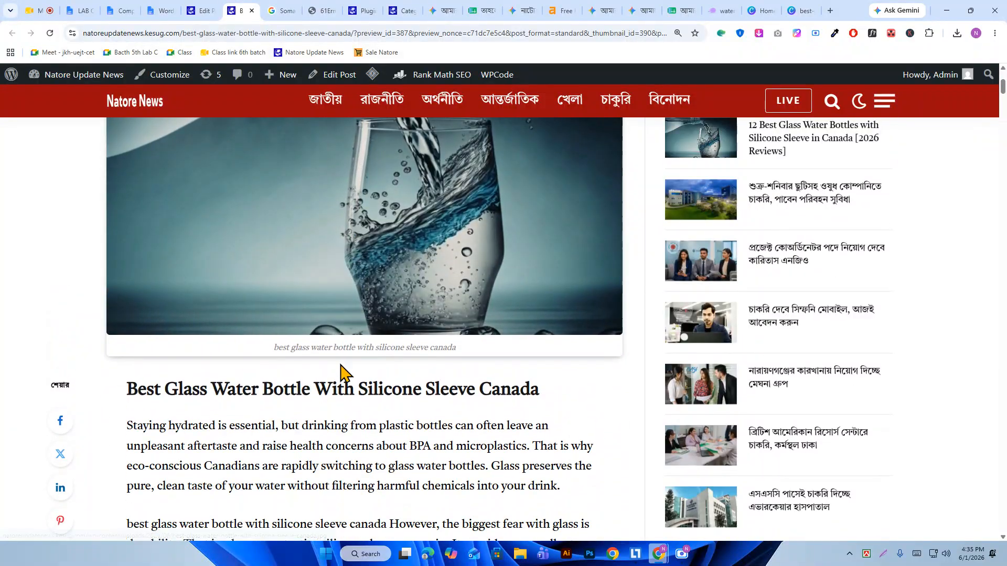
left_click_drag(272, 347, 446, 350)
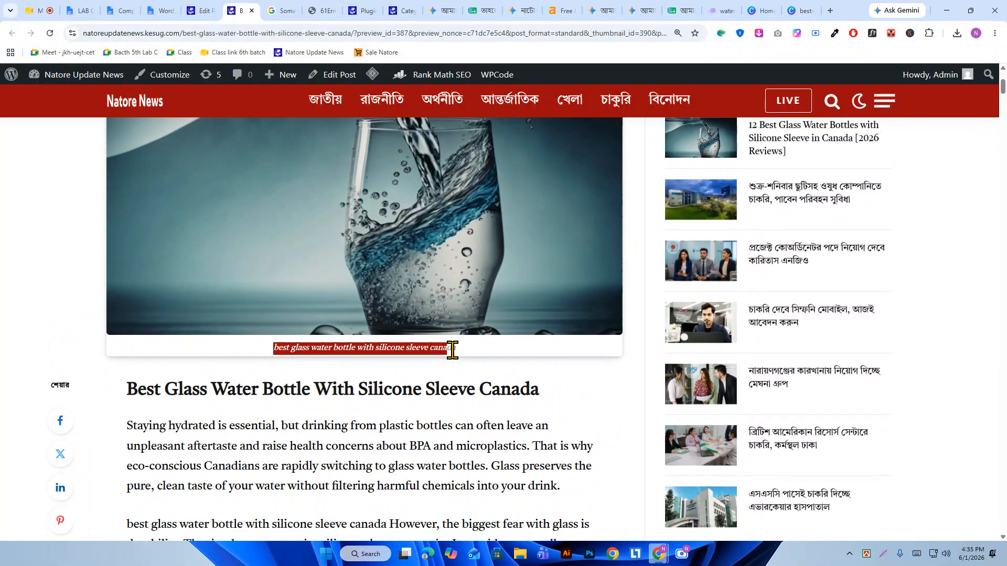
left_click(469, 387)
- Review the previewed introduction, comparison table and first product reviews, and close the preview to return to the post editor
scroll(144, 272, "down", 5)
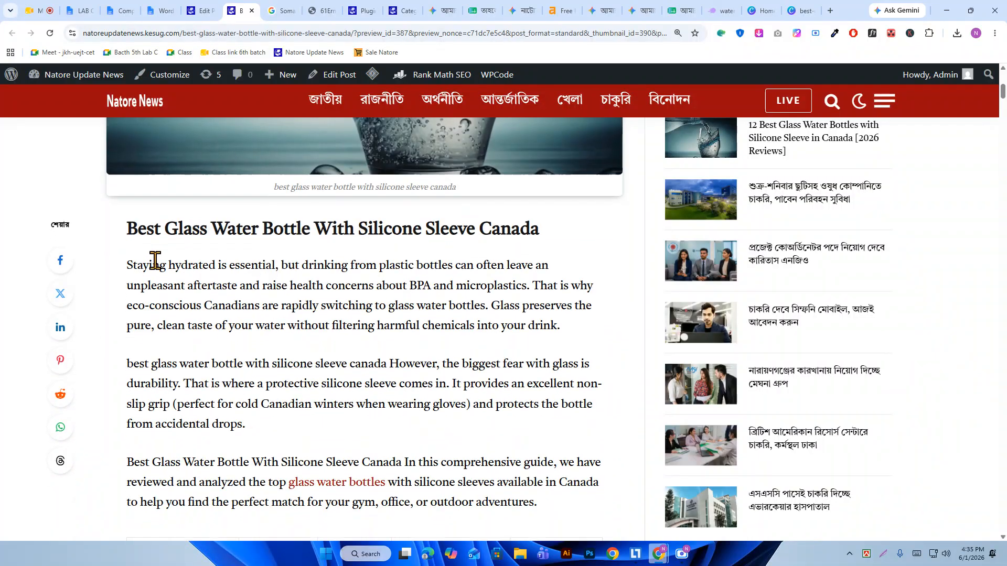
scroll(236, 210, "up", 1)
scroll(150, 214, "down", 8)
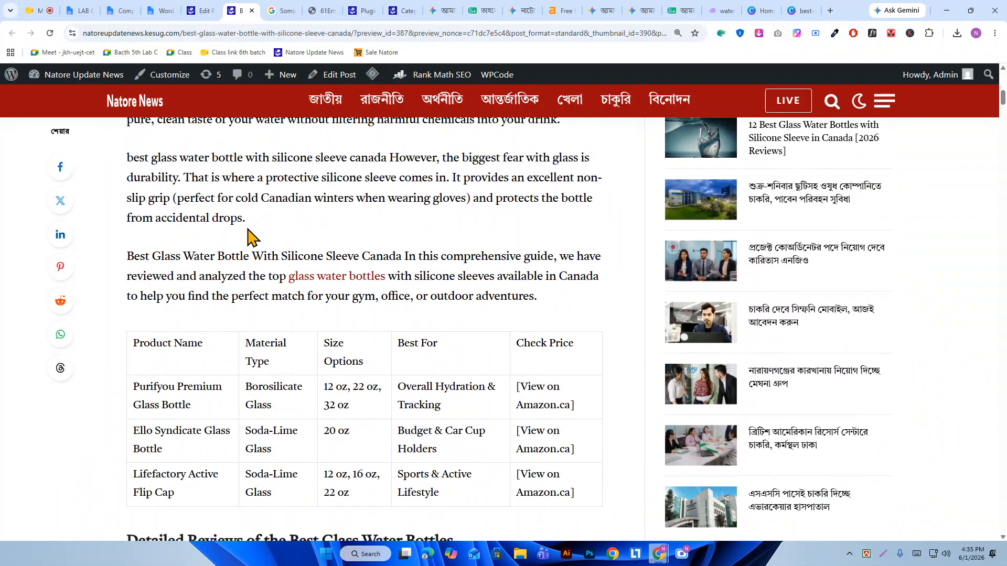
scroll(531, 247, "down", 6)
scroll(281, 255, "down", 17)
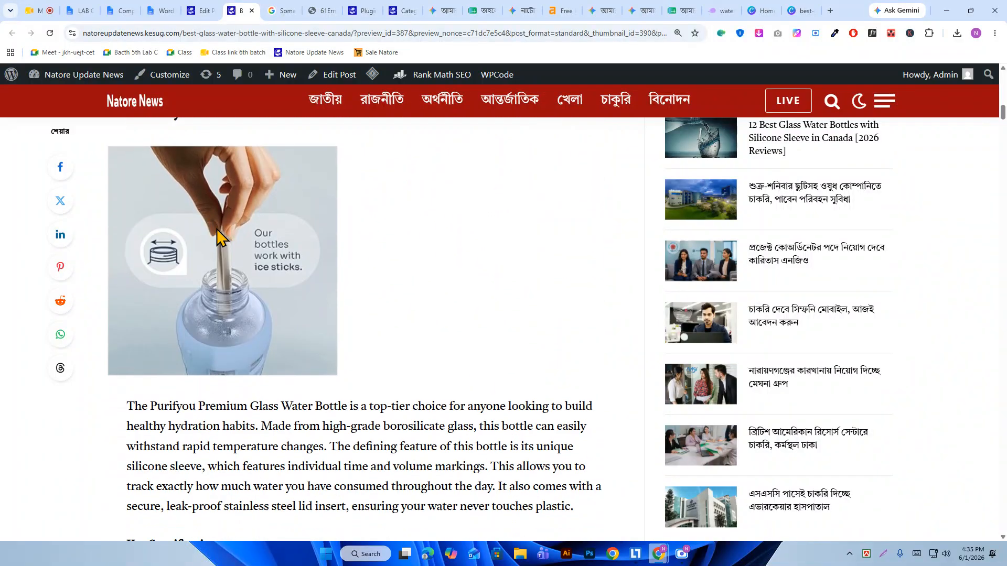
scroll(274, 242, "down", 20)
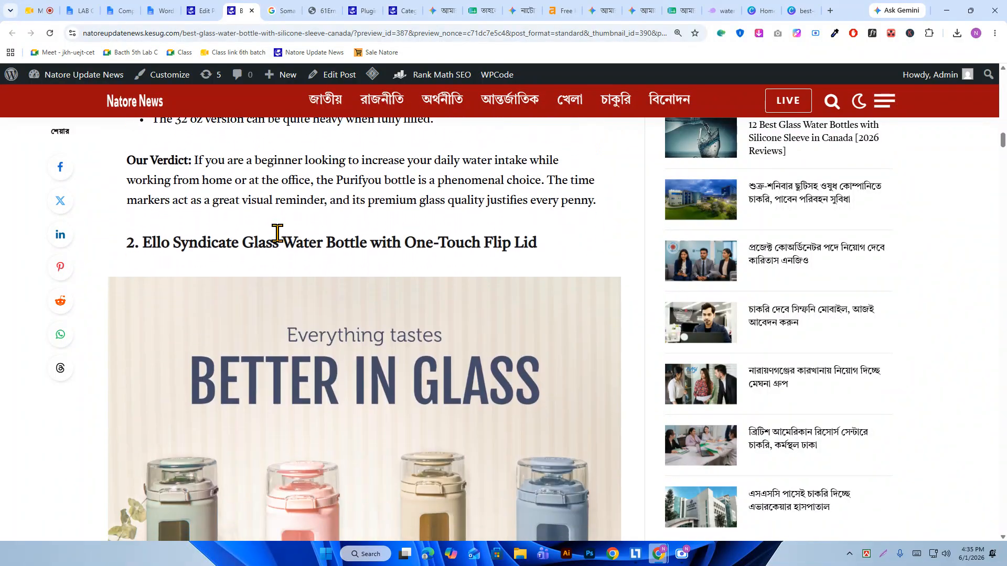
scroll(306, 246, "down", 10)
scroll(348, 270, "up", 2)
left_click(253, 11)
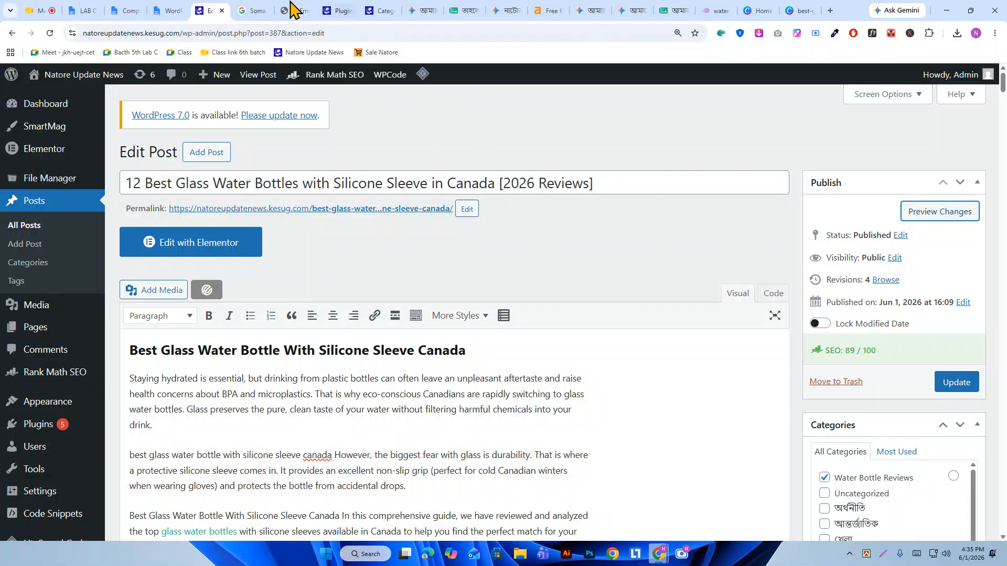
scroll(576, 278, "down", 20)
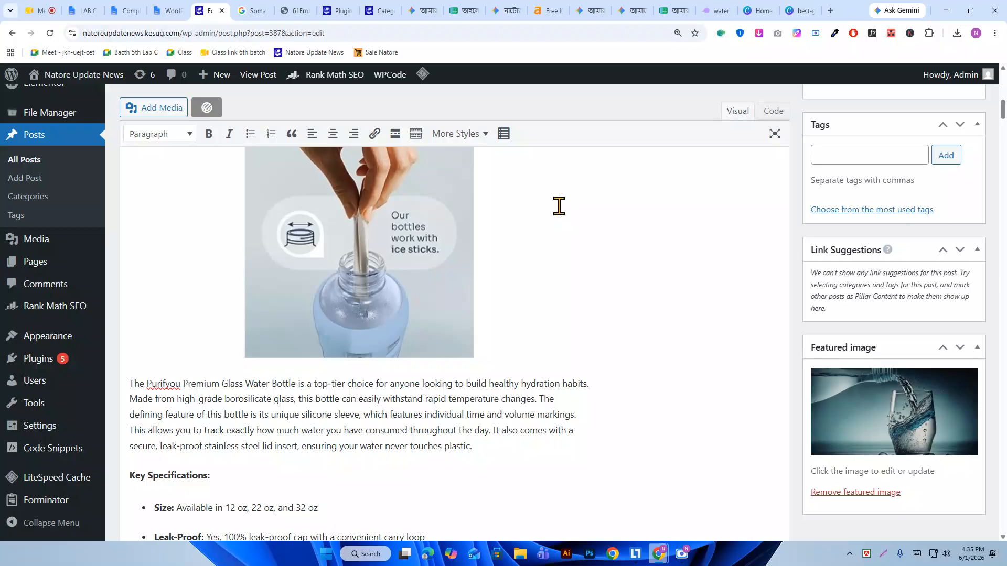